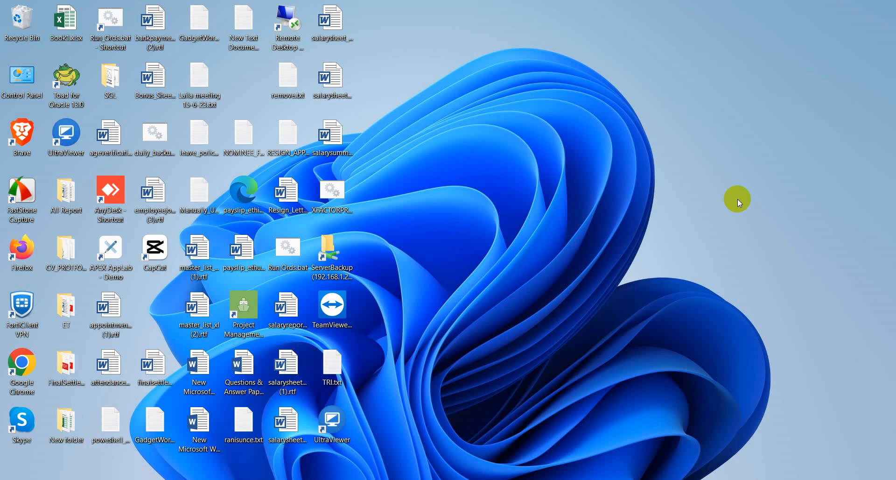
# Refresh the Windows desktop and switch to the browser showing the Payroll Management Systems login page.
pyautogui.rightClick(472, 82)
pyautogui.click(486, 116)
pyautogui.hotkey('alt', 'Tab')
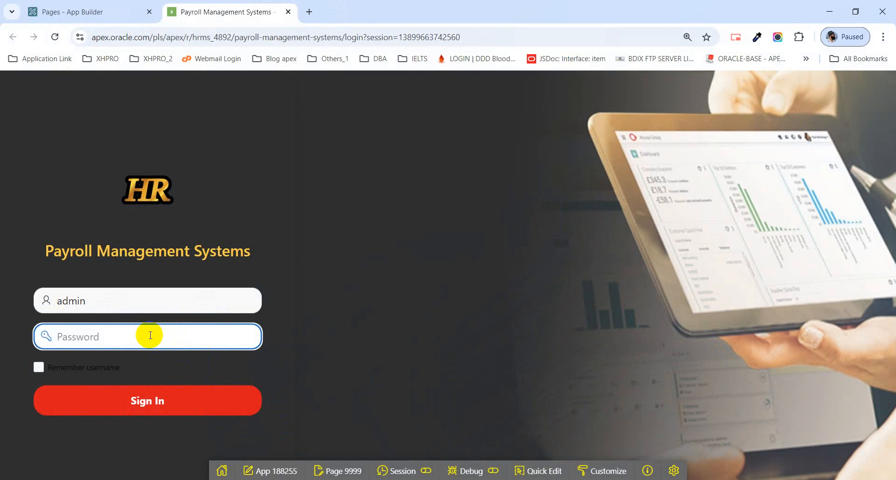
# Replace the username with the account e-mail, retype the account password, and submit the login.
pyautogui.write('•')
pyautogui.press('BackSpace')
pyautogui.write('•••••')
pyautogui.moveTo(96, 300); pyautogui.dragTo(19, 301)
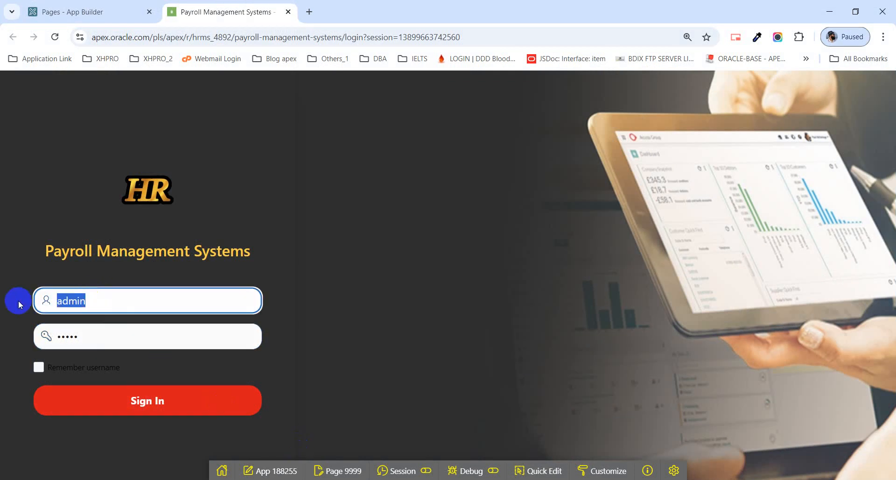
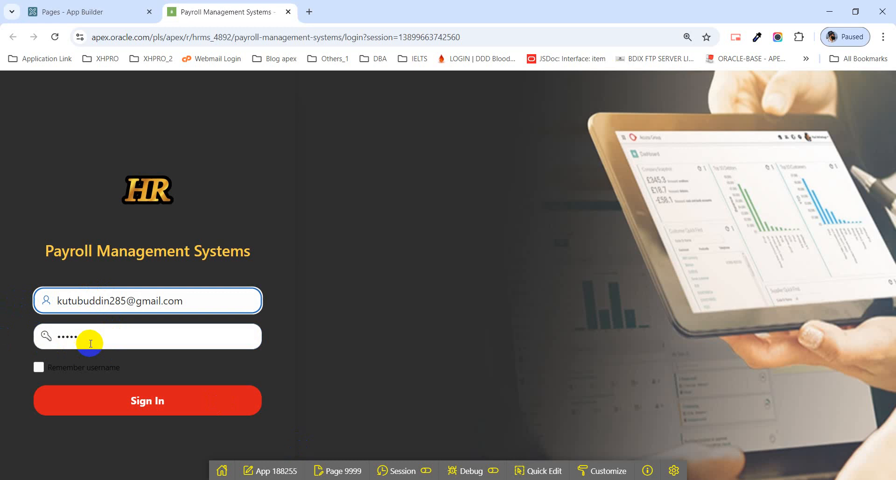
pyautogui.moveTo(89, 341); pyautogui.dragTo(45, 337)
pyautogui.write('********')
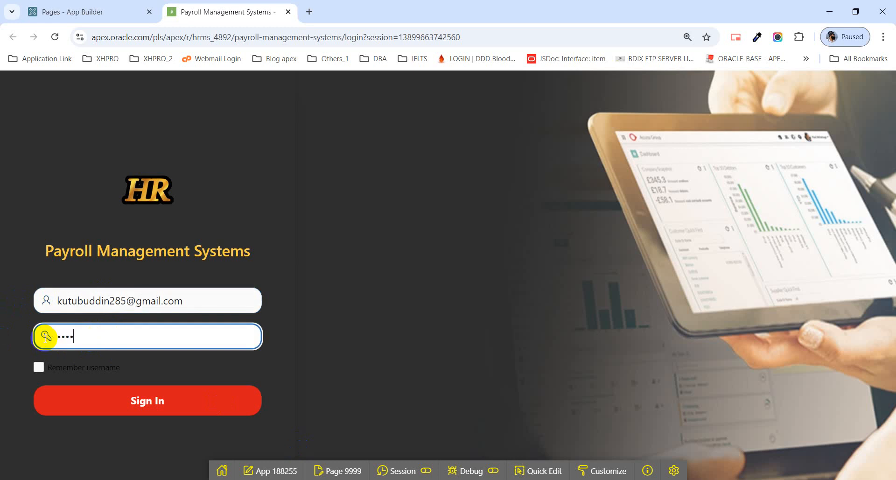
pyautogui.write('****')
pyautogui.press('Return')
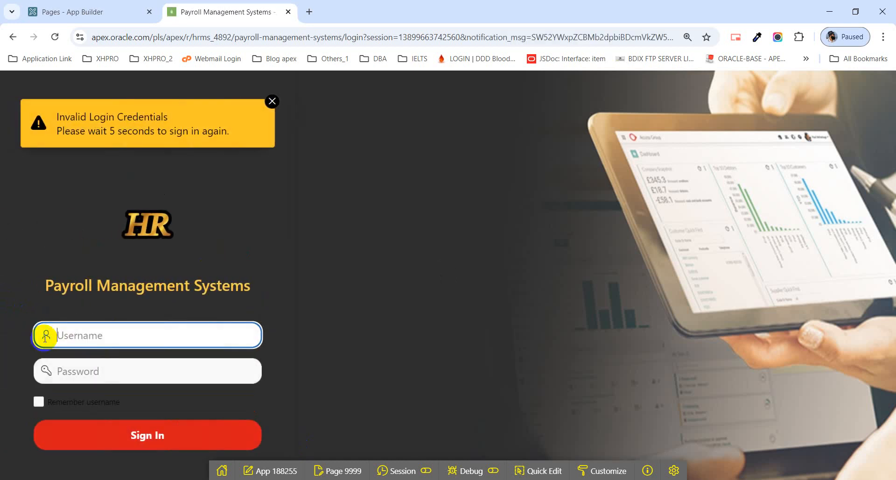
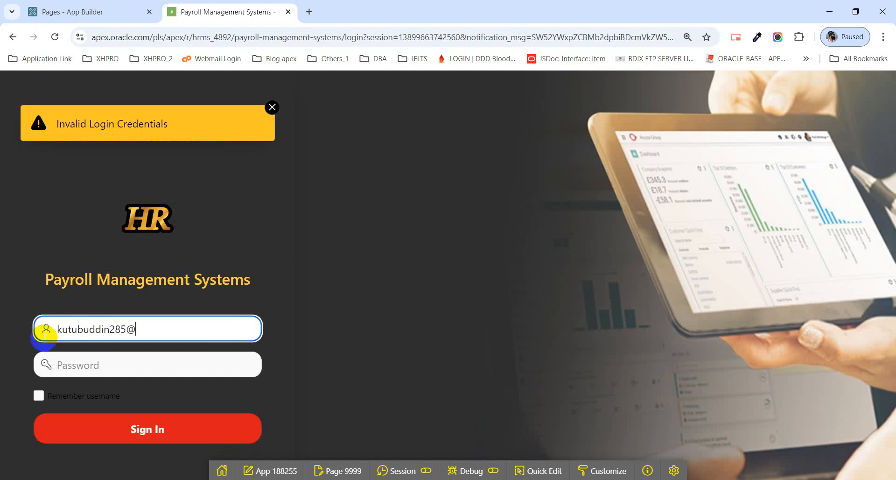
# After the Invalid Login Credentials error, re-enter the e-mail and password to sign in.
pyautogui.click(70, 370)
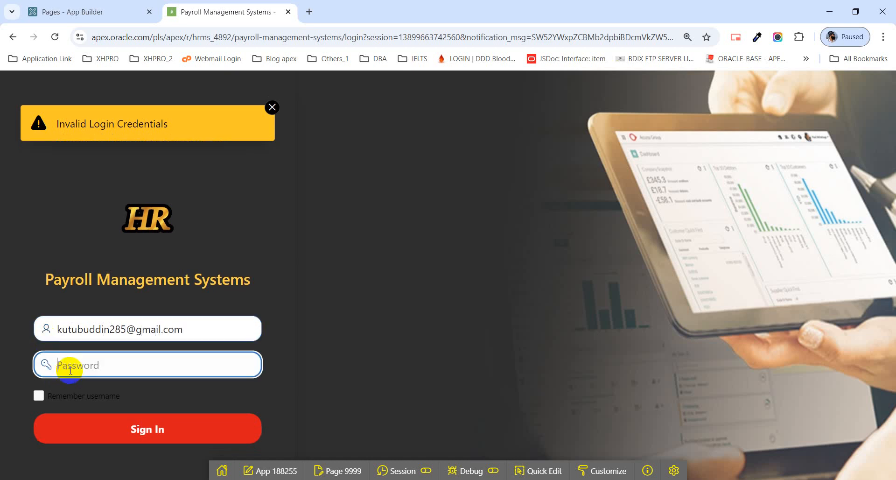
pyautogui.write('••••••••')
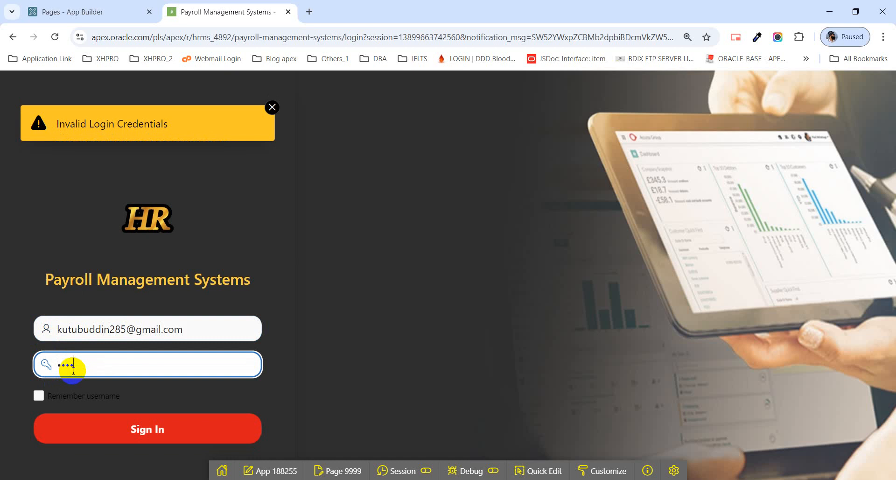
pyautogui.write('•••')
pyautogui.press('Return')
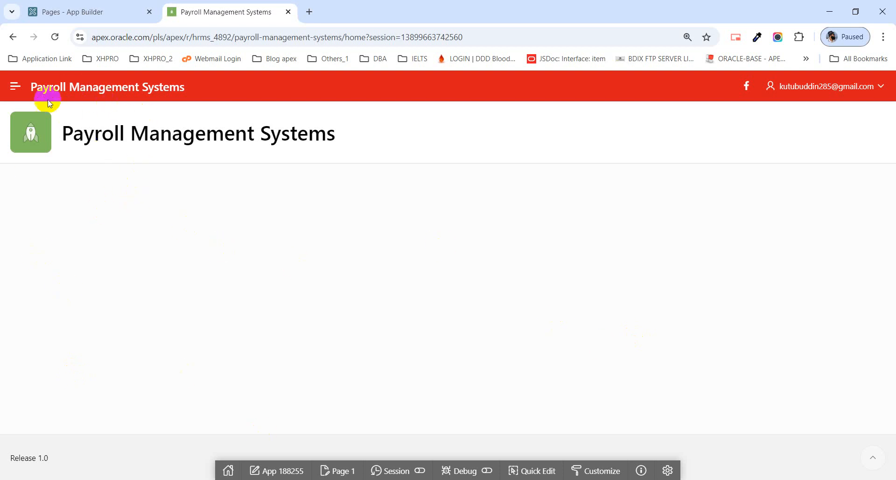
# Go to the app's Home page through the navigation menu and open Page 1 in Page Designer.
pyautogui.click(16, 86)
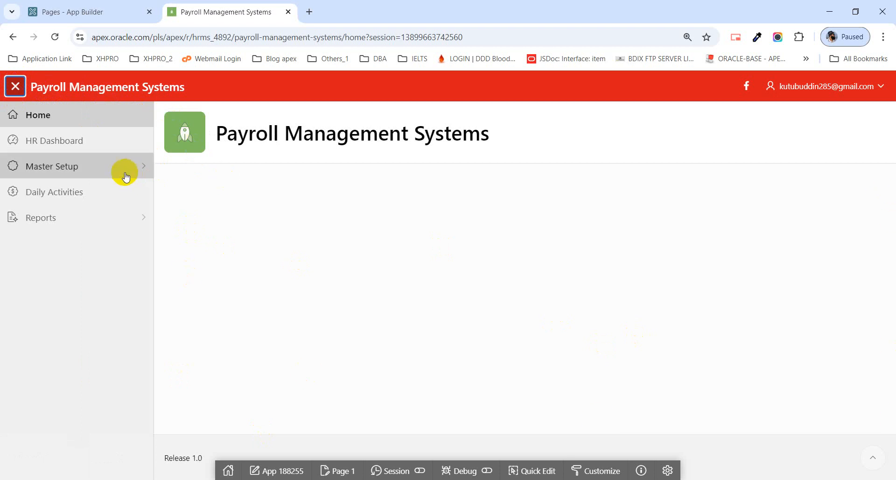
pyautogui.click(82, 116)
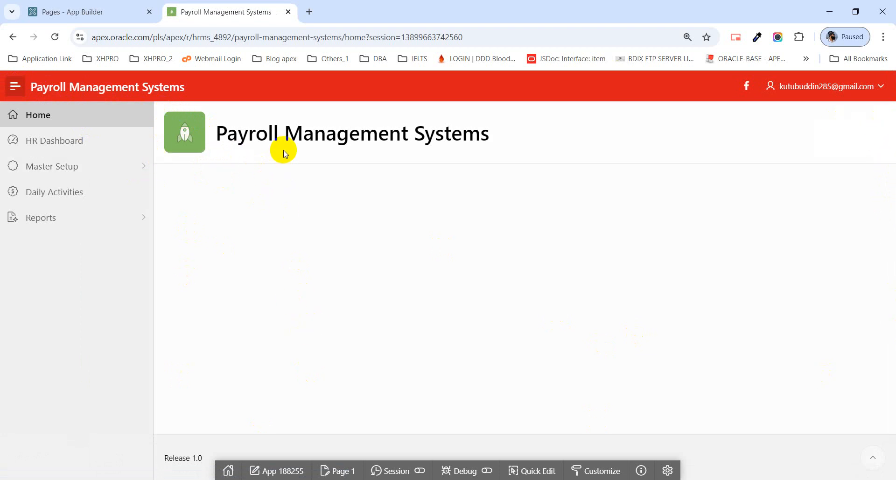
pyautogui.click(339, 473)
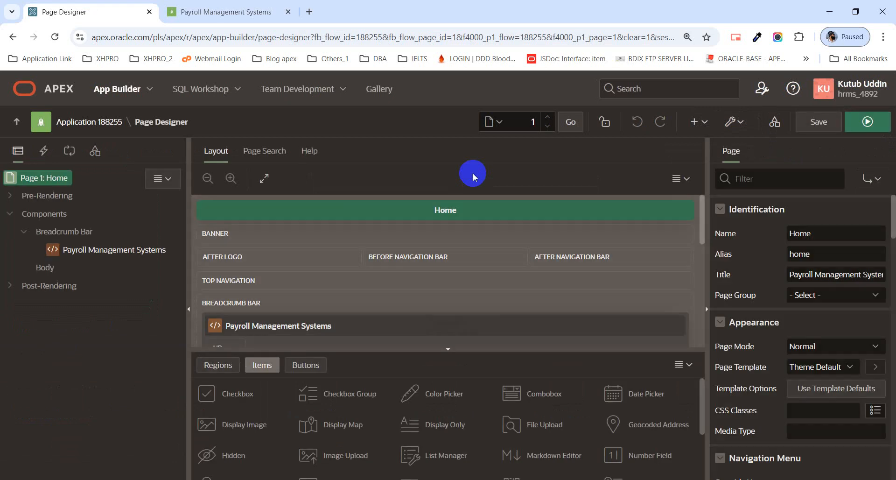
# Change the Payroll Management Systems breadcrumb region's template from Hero to Blank with Attributes.
pyautogui.scroll(-1, 397, 287)
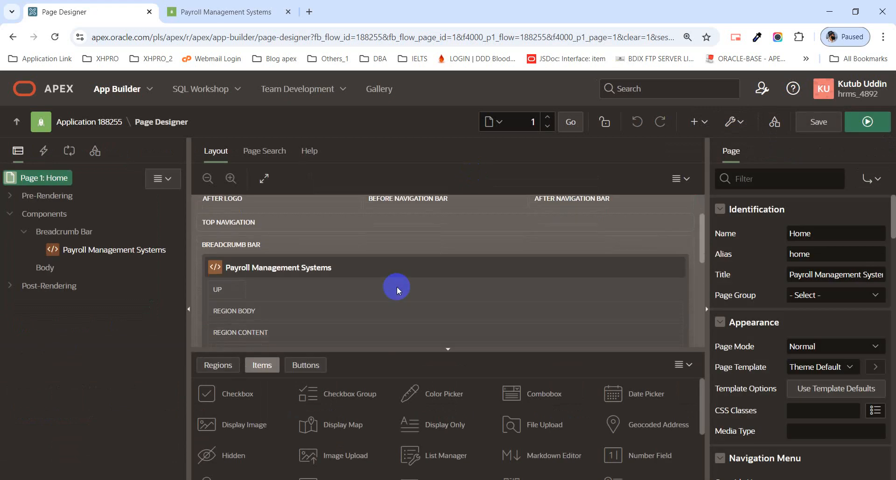
pyautogui.click(53, 179)
pyautogui.click(89, 251)
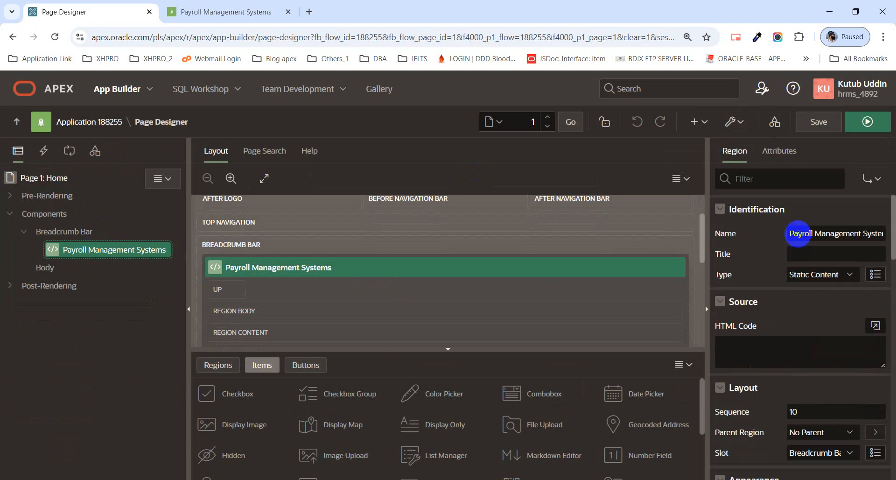
pyautogui.scroll(-4, 797, 242)
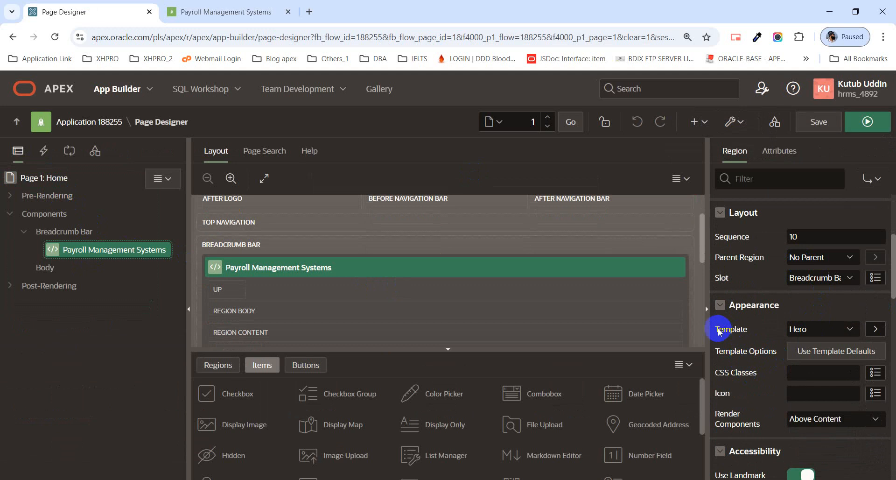
pyautogui.moveTo(718, 329); pyautogui.dragTo(737, 329)
pyautogui.click(798, 329)
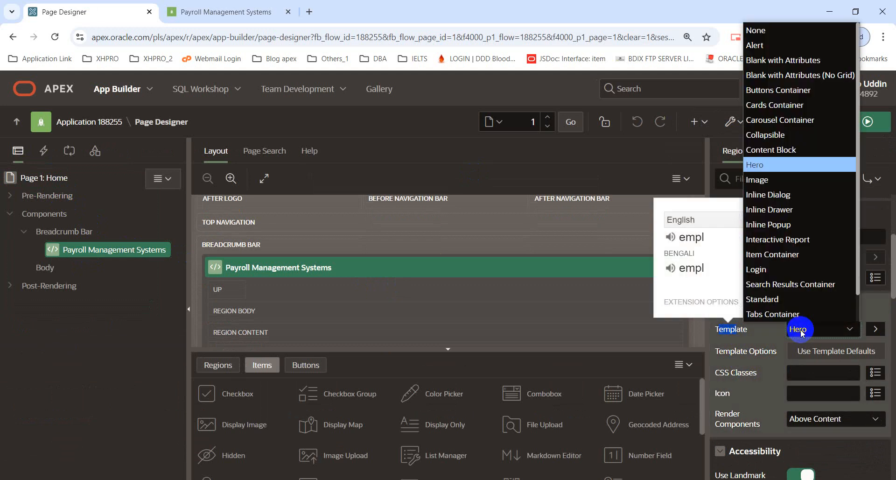
pyautogui.scroll(-1, 789, 280)
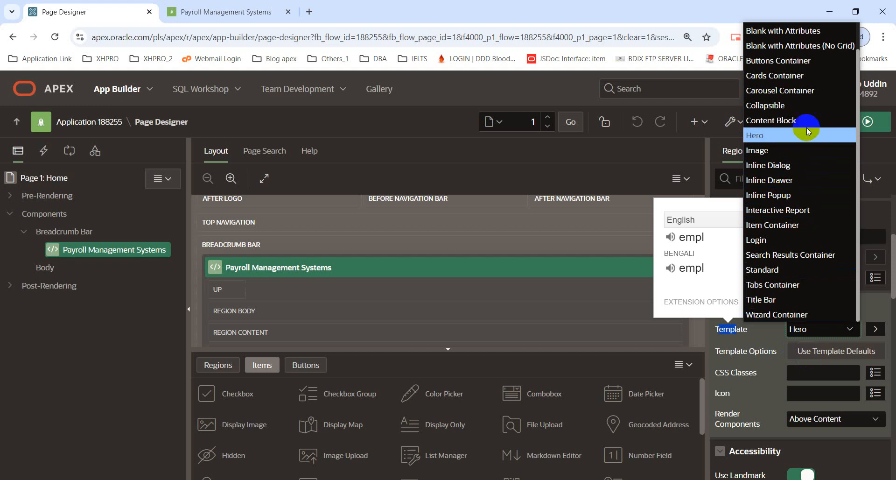
pyautogui.click(811, 33)
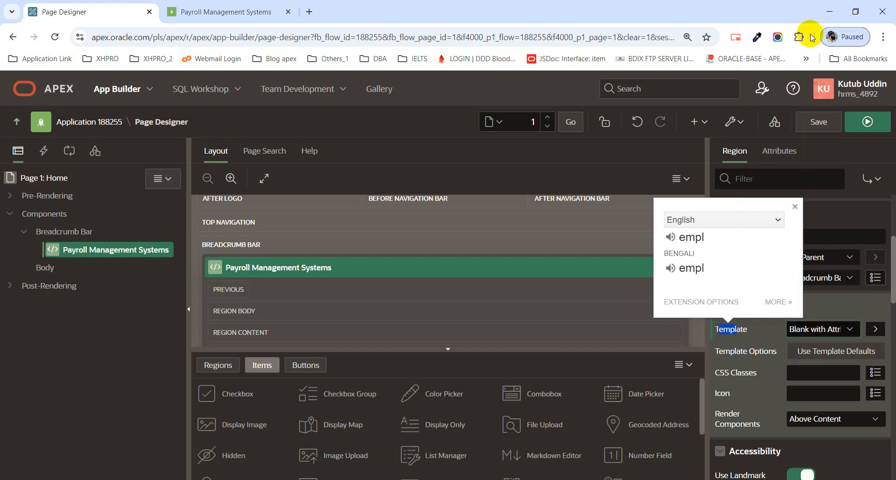
# Save Page 1, run it to preview, and return to the Page Designer tab.
pyautogui.click(796, 208)
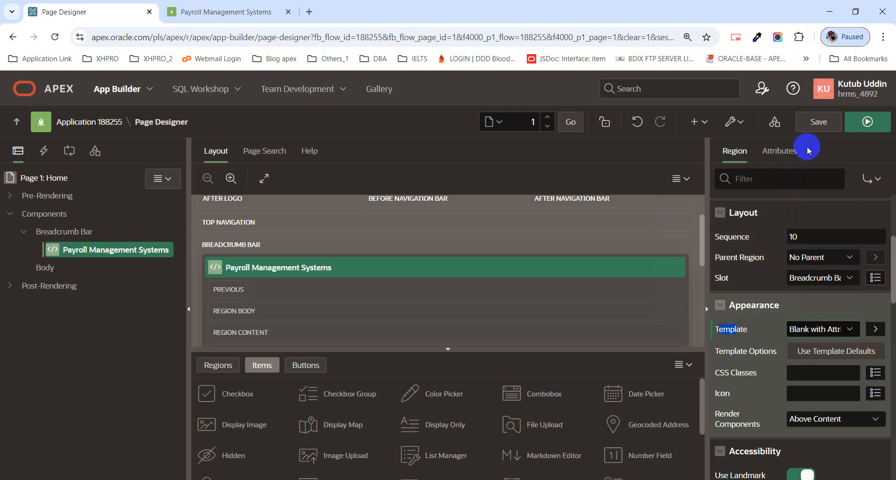
pyautogui.click(831, 124)
pyautogui.click(856, 130)
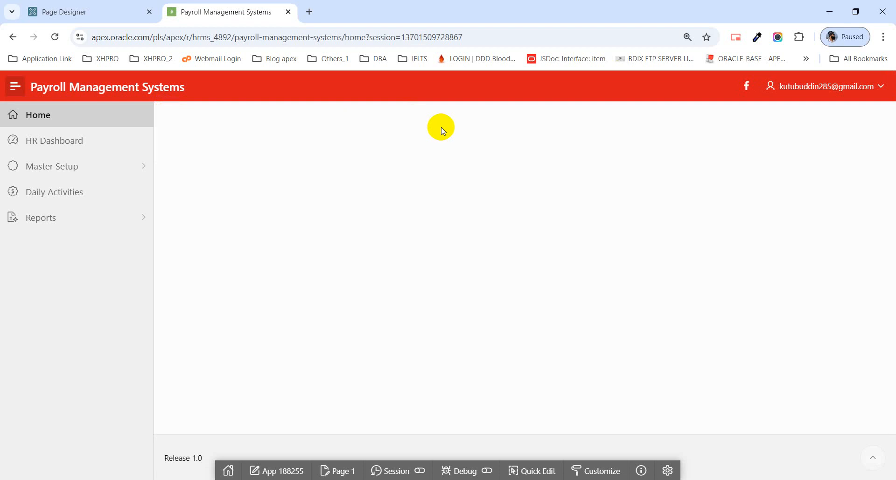
pyautogui.click(92, 13)
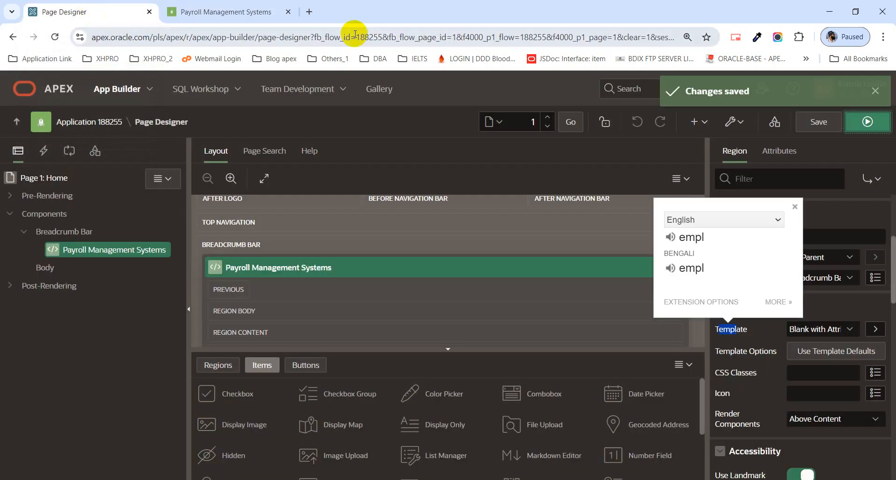
# In a new tab, search Google for 'html marquee tag' to reach the MDN <marquee> page.
pyautogui.click(309, 12)
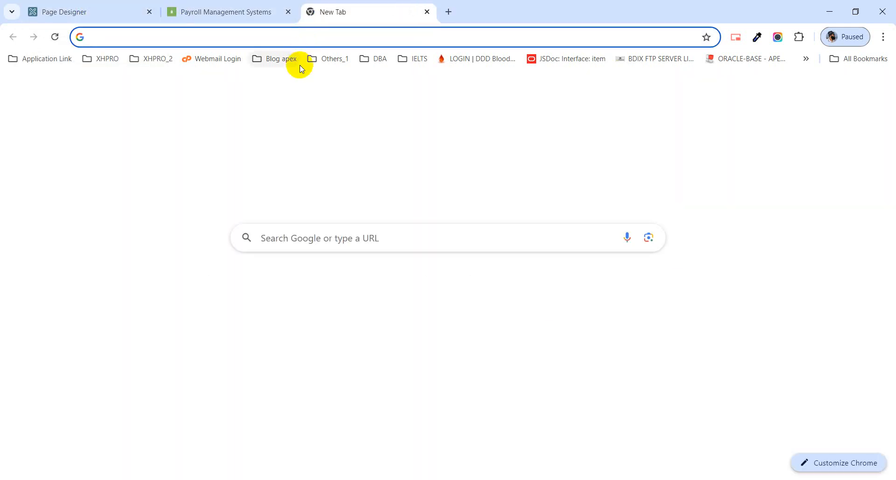
pyautogui.write('ma')
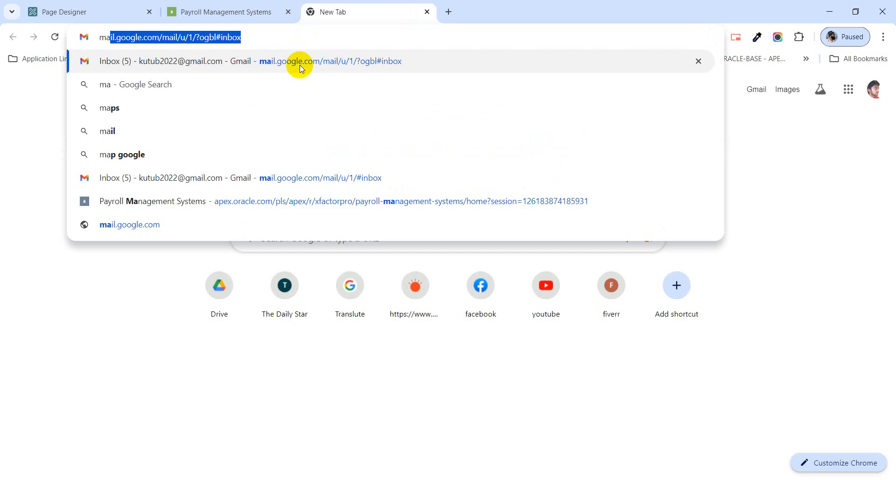
pyautogui.write('r')
pyautogui.press('BackSpace')
pyautogui.press('BackSpace')
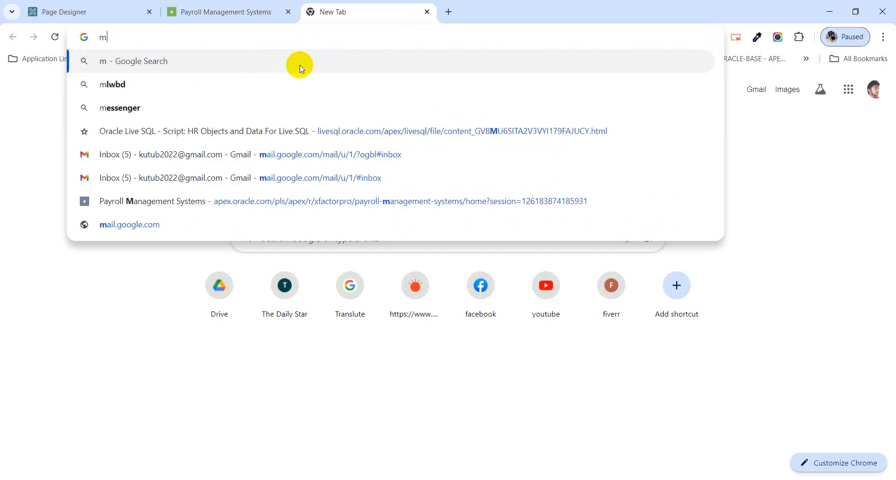
pyautogui.press('BackSpace')
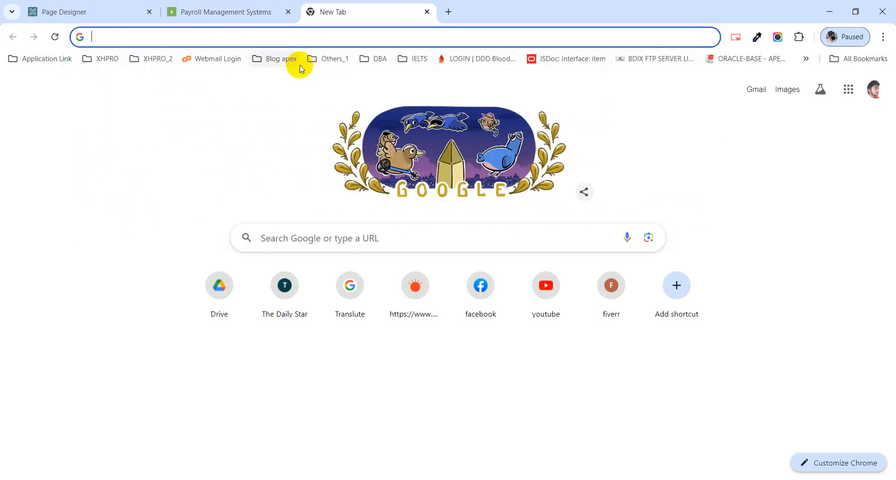
pyautogui.write('html m')
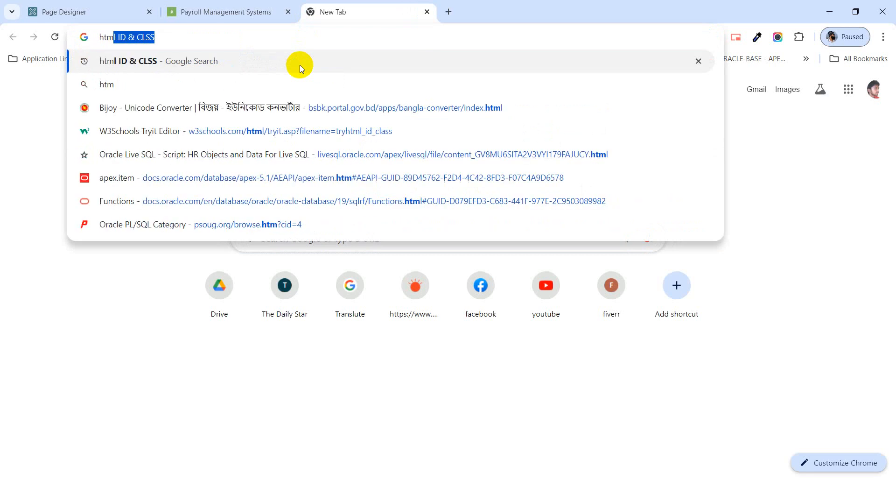
pyautogui.write('arq')
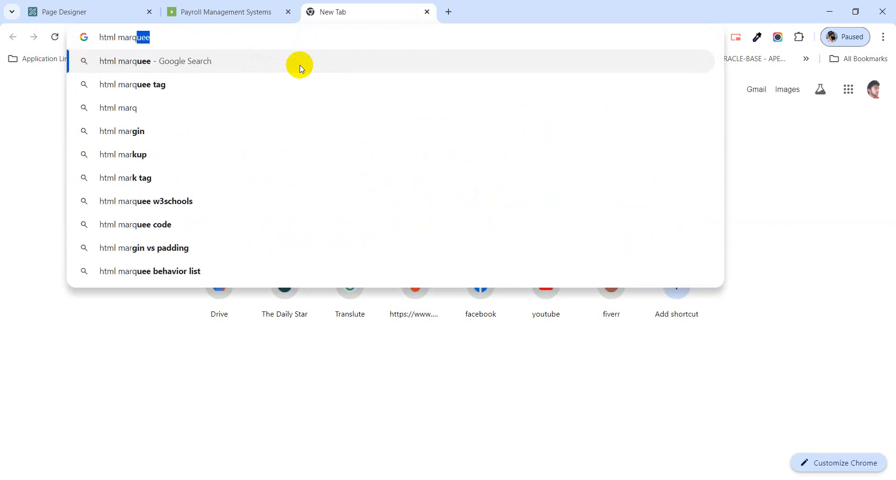
pyautogui.click(199, 89)
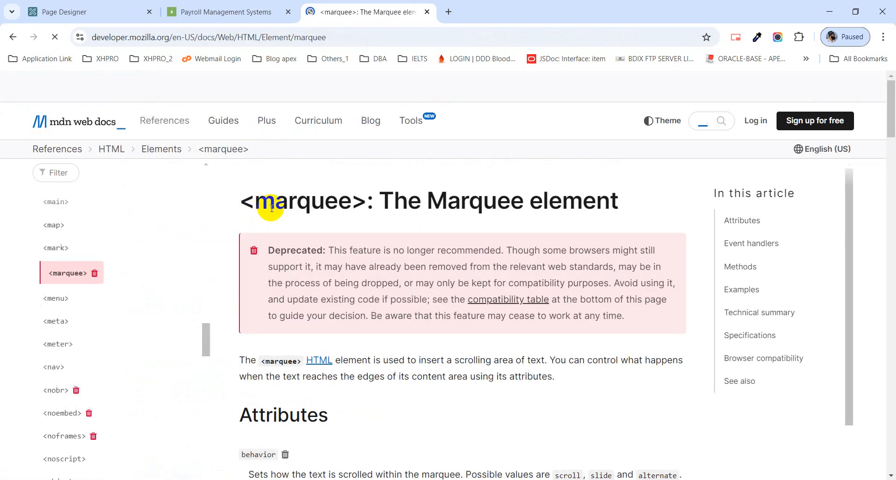
# Translate the <marquee> heading, dismiss the translation popup, and launch File Explorer with Win+E.
pyautogui.moveTo(248, 206); pyautogui.dragTo(356, 203)
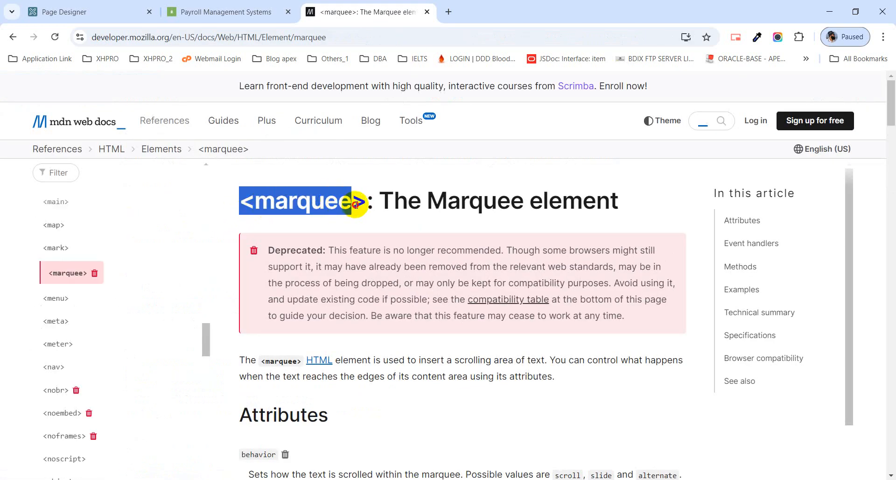
pyautogui.click(354, 226)
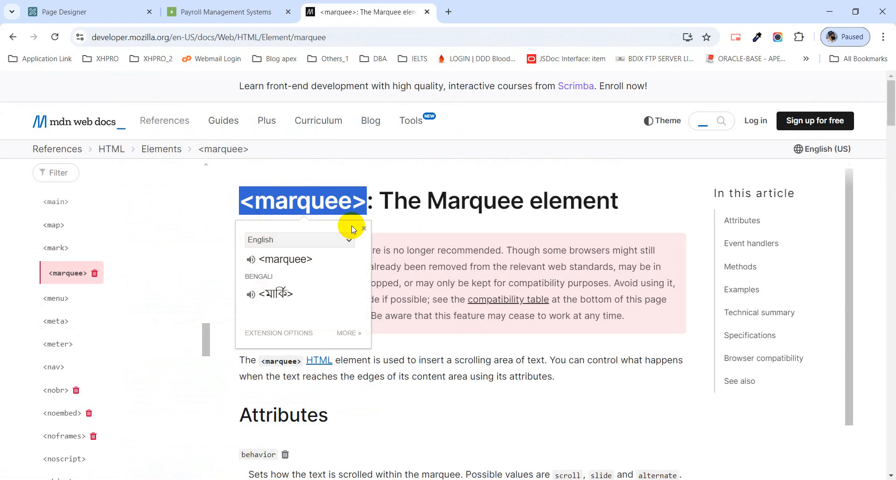
pyautogui.click(445, 221)
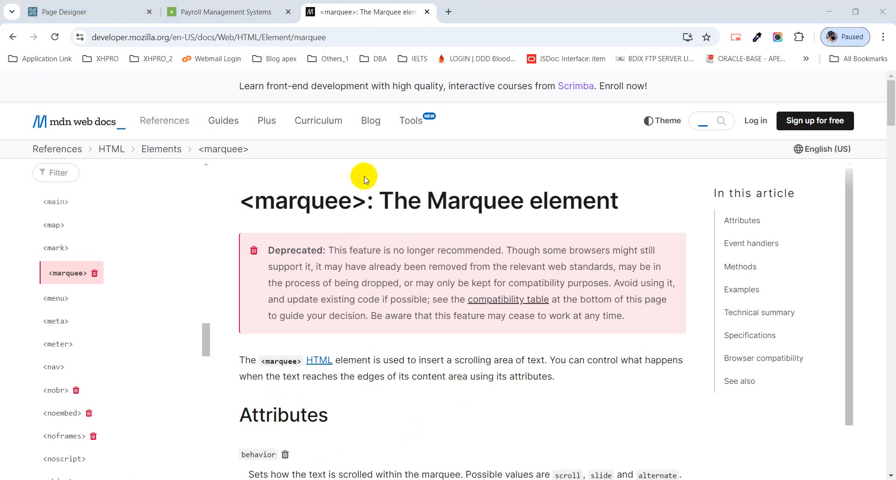
pyautogui.press('super+e')
# Browse to E:\UNISOFT\Class\Apex_Class_04 in File Explorer.
pyautogui.moveTo(287, 182); pyautogui.dragTo(290, 114)
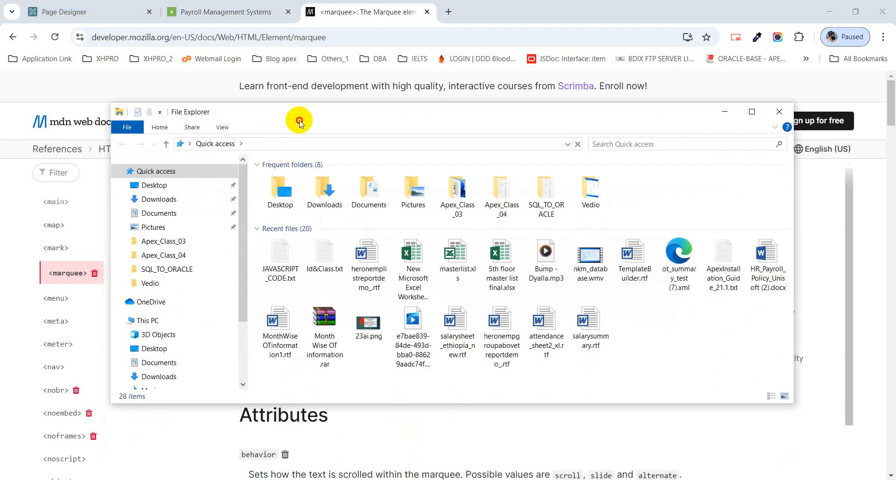
pyautogui.scroll(-2, 204, 264)
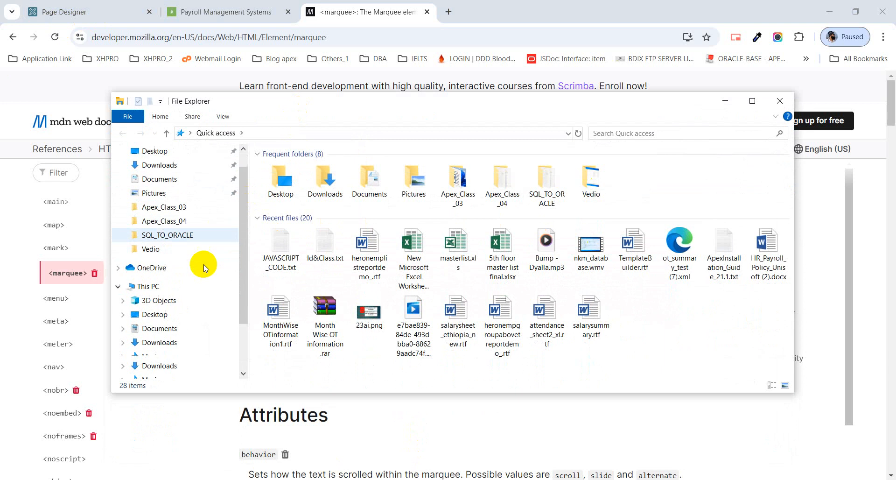
pyautogui.click(177, 342)
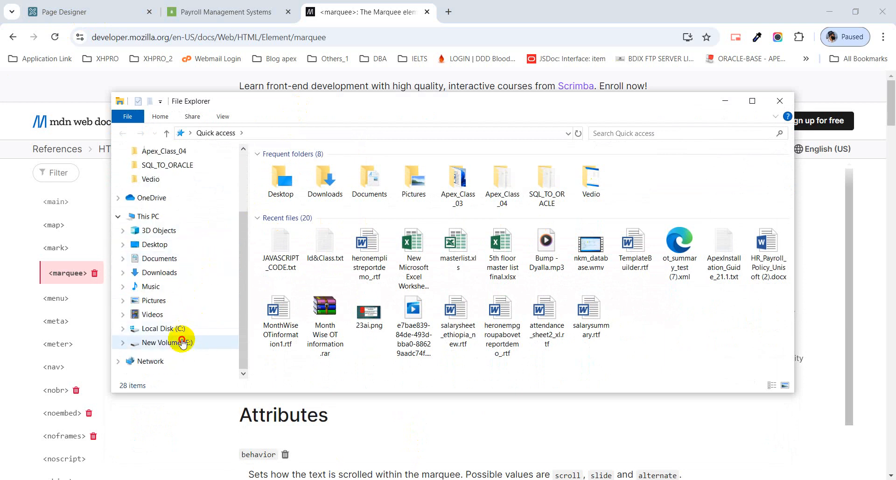
pyautogui.scroll(-5, 329, 229)
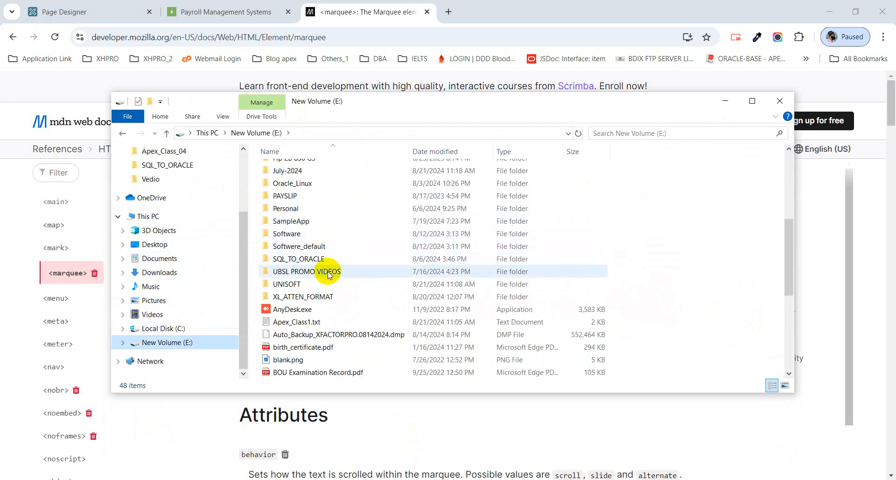
pyautogui.doubleClick(324, 286)
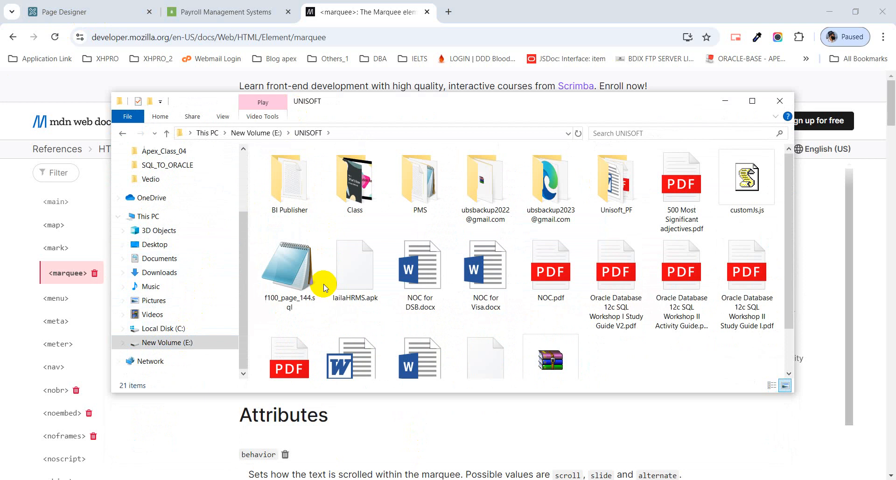
pyautogui.click(351, 208)
pyautogui.doubleClick(351, 207)
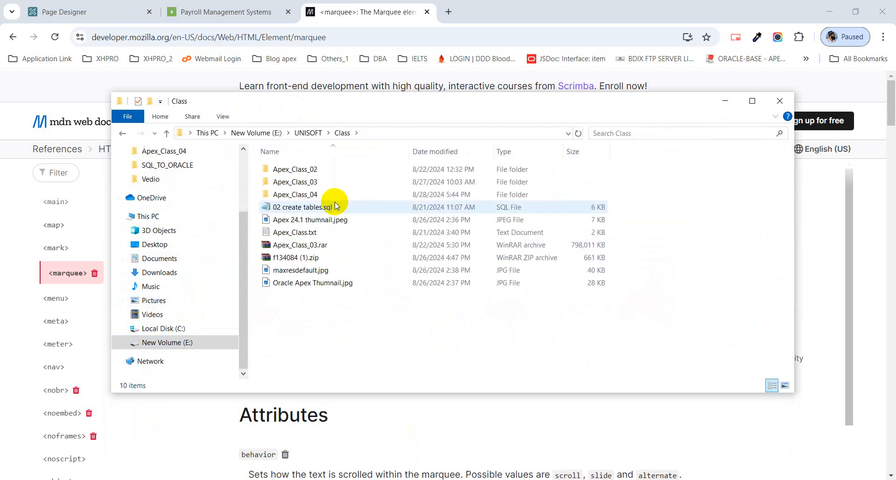
pyautogui.click(330, 197)
pyautogui.doubleClick(328, 198)
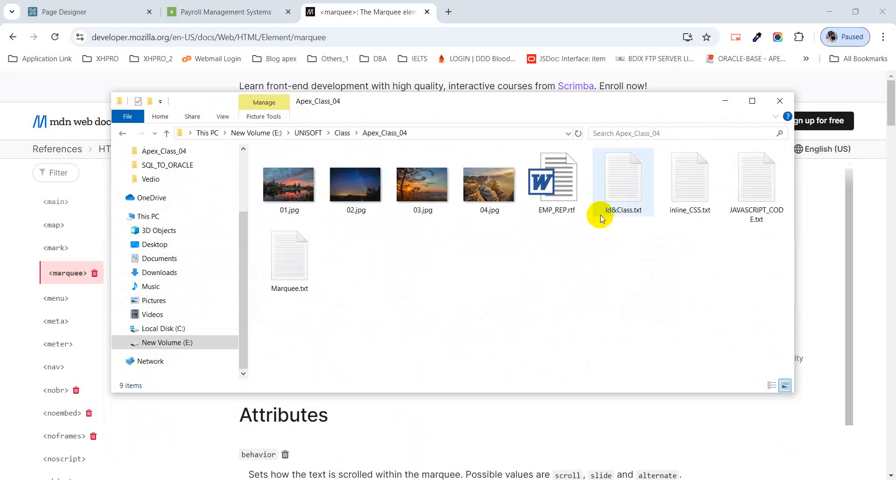
# Open Marquee.txt, select all its marquee HTML, minimize Notepad, and return to Page Designer.
pyautogui.doubleClick(307, 266)
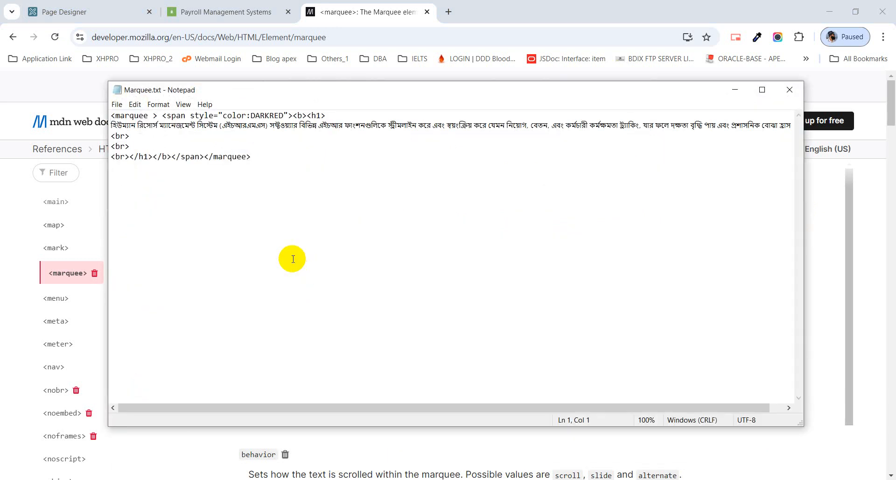
pyautogui.moveTo(271, 162); pyautogui.dragTo(107, 115)
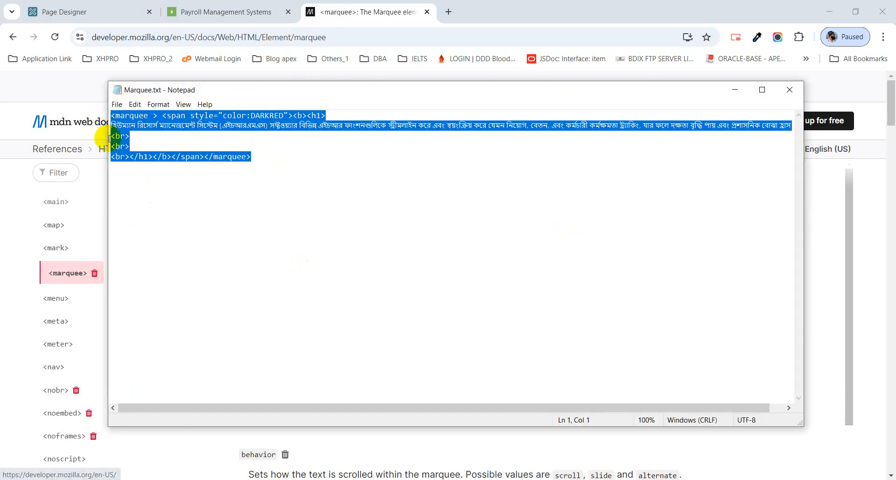
pyautogui.click(735, 90)
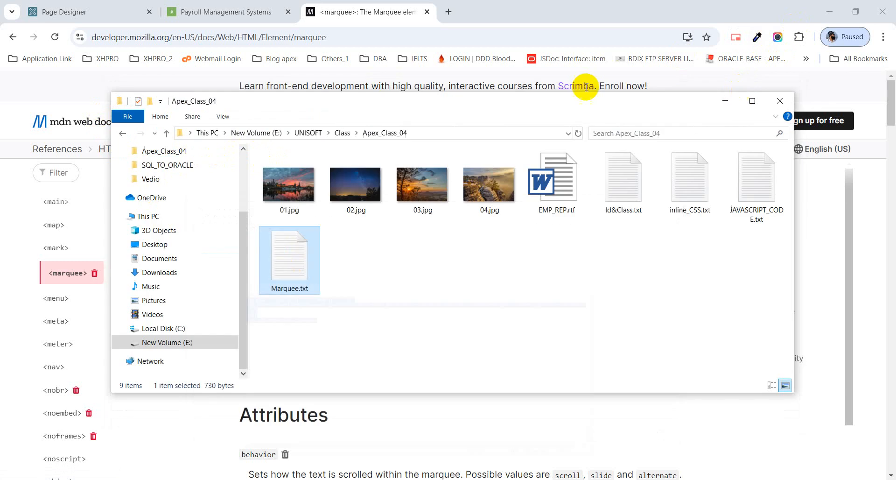
pyautogui.click(93, 13)
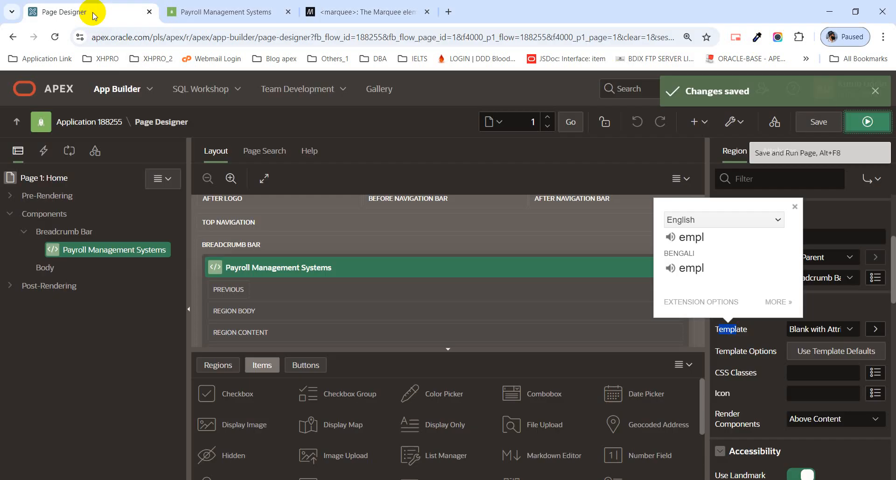
# Select the Payroll Management Systems breadcrumb region and focus its empty HTML Code field.
pyautogui.click(78, 234)
pyautogui.click(83, 252)
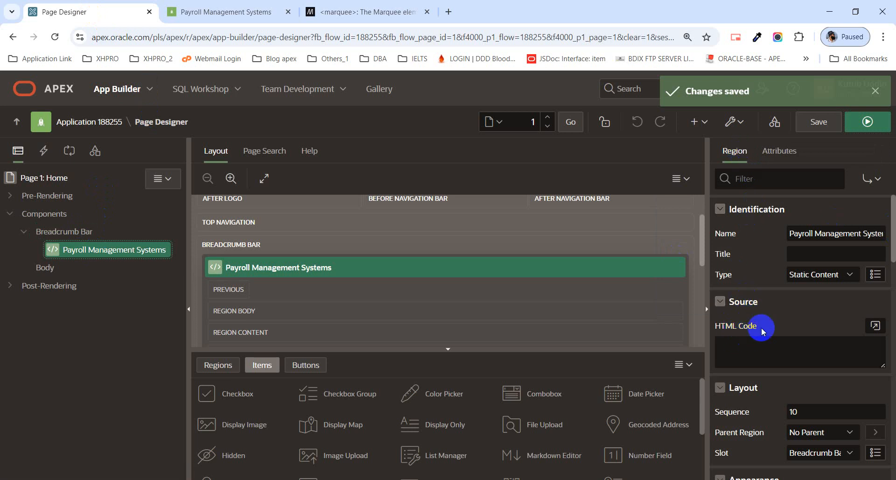
pyautogui.moveTo(762, 328); pyautogui.dragTo(734, 331)
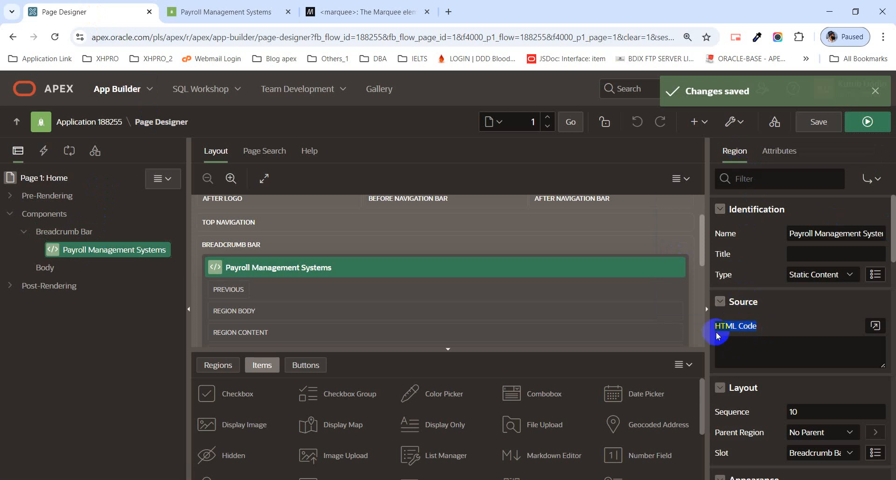
pyautogui.click(744, 348)
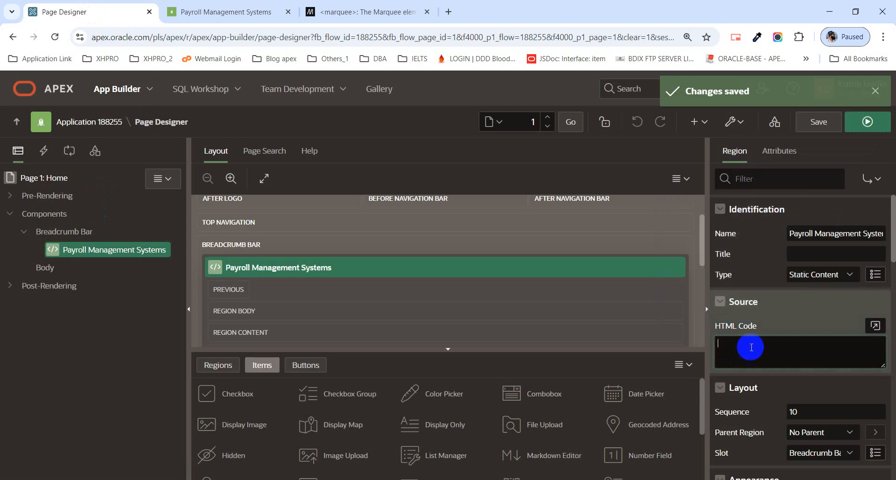
# Paste the copied marquee HTML into the region's HTML Code editor.
pyautogui.click(876, 326)
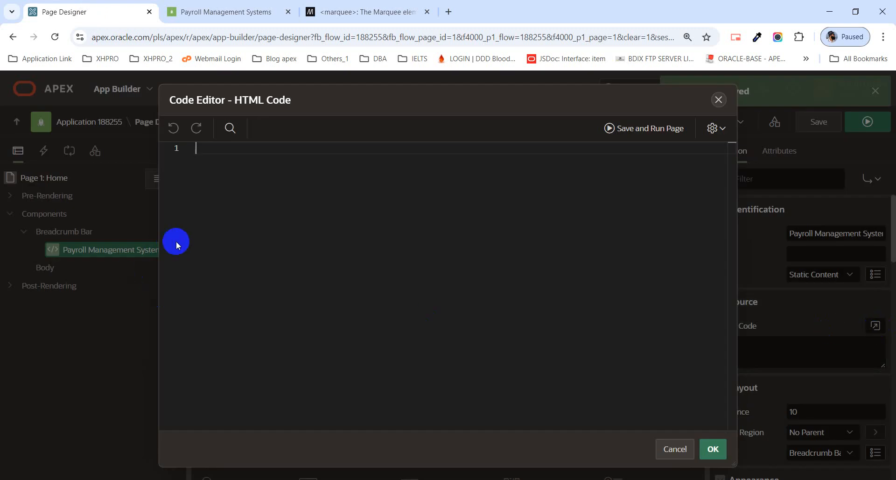
pyautogui.hotkey('ctrl', 'v')
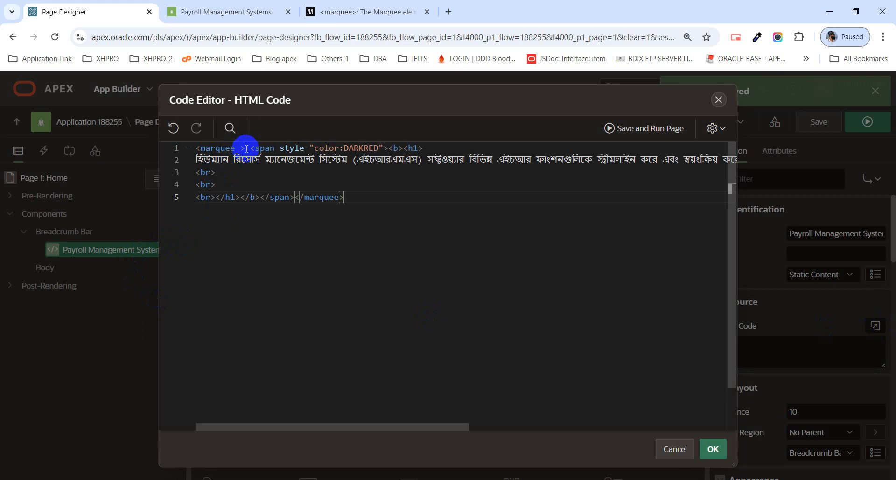
pyautogui.moveTo(245, 148); pyautogui.dragTo(220, 148)
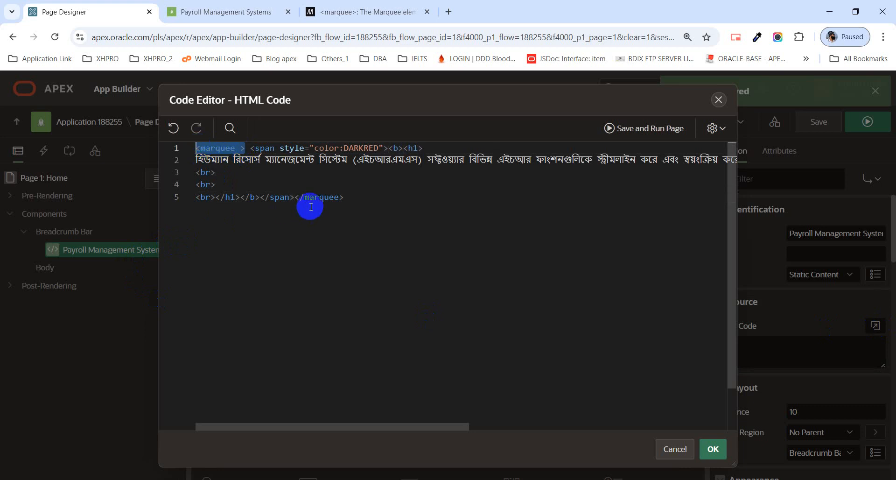
pyautogui.moveTo(295, 197); pyautogui.dragTo(344, 196)
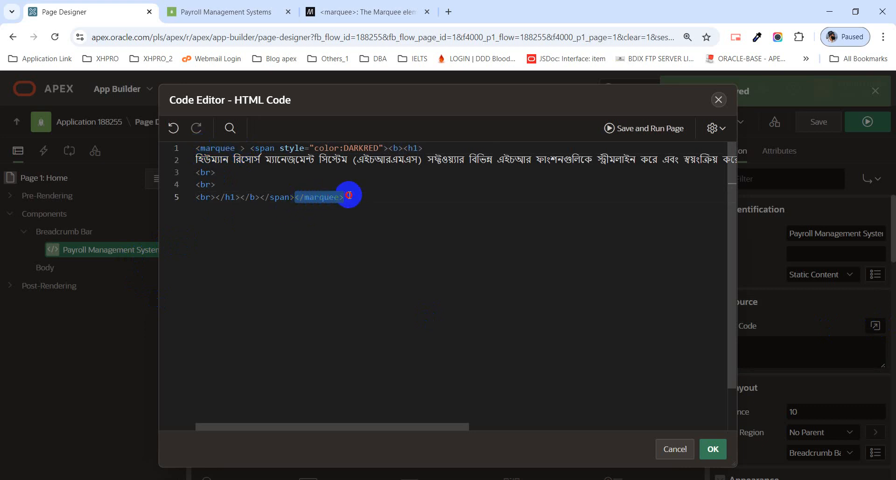
pyautogui.click(449, 213)
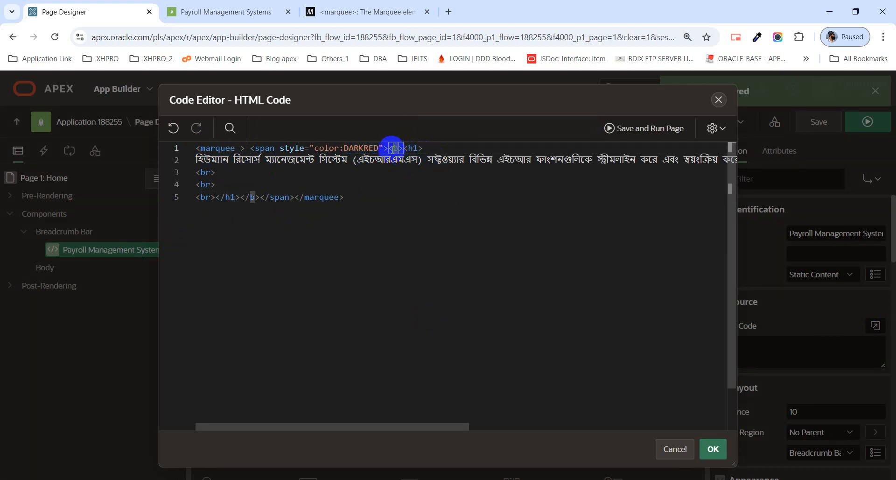
# Delete the <b> and </b> tags and the two extra <br> lines from the code.
pyautogui.doubleClick(391, 149)
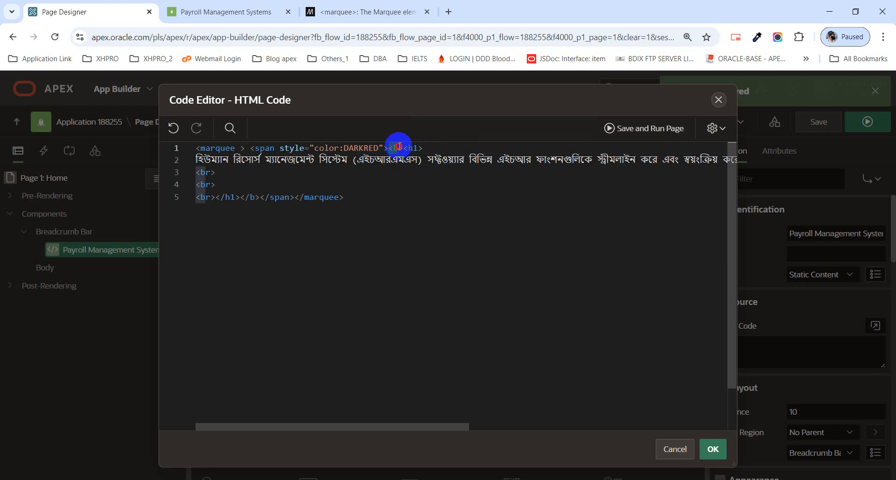
pyautogui.press('BackSpace')
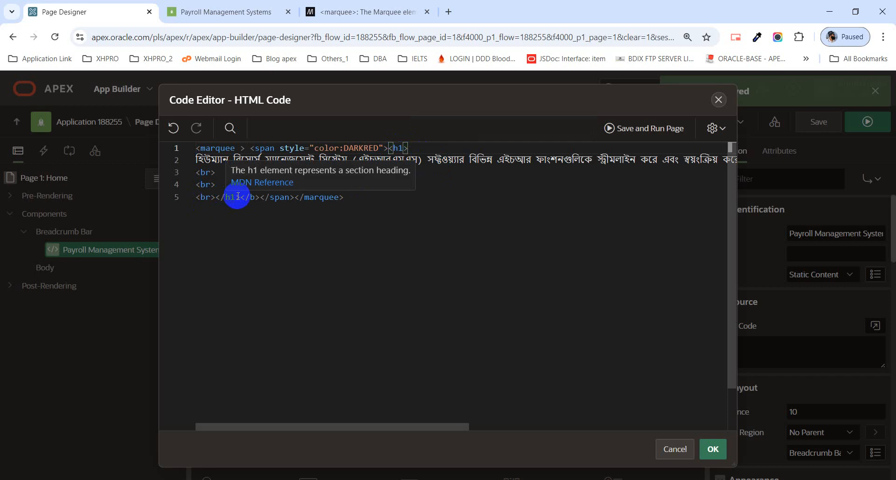
pyautogui.moveTo(241, 197); pyautogui.dragTo(198, 179)
pyautogui.press('BackSpace')
pyautogui.click(235, 180)
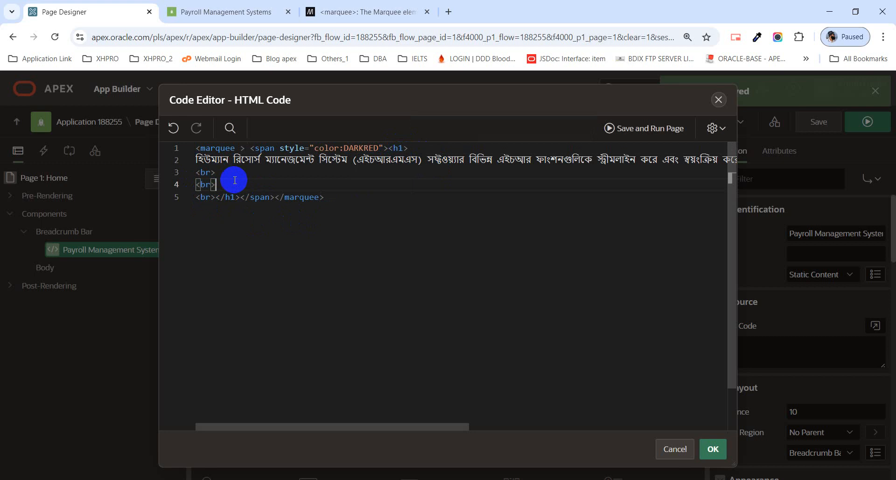
pyautogui.click(205, 184)
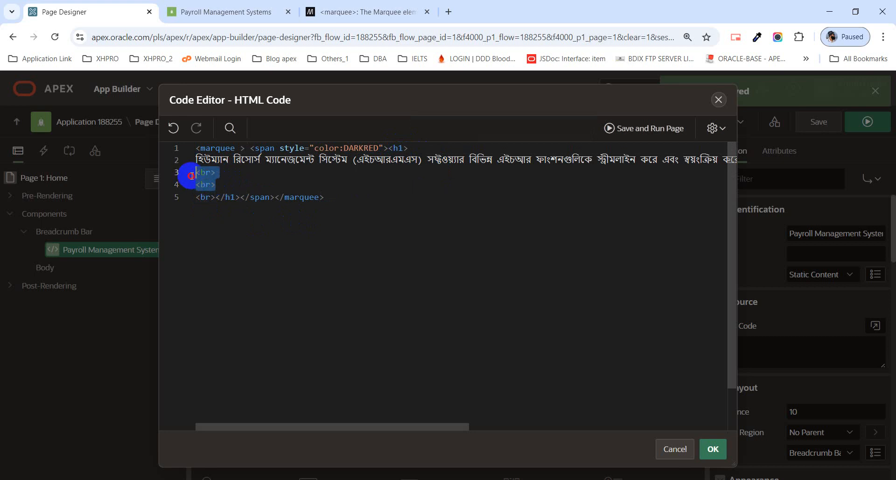
pyautogui.press('BackSpace')
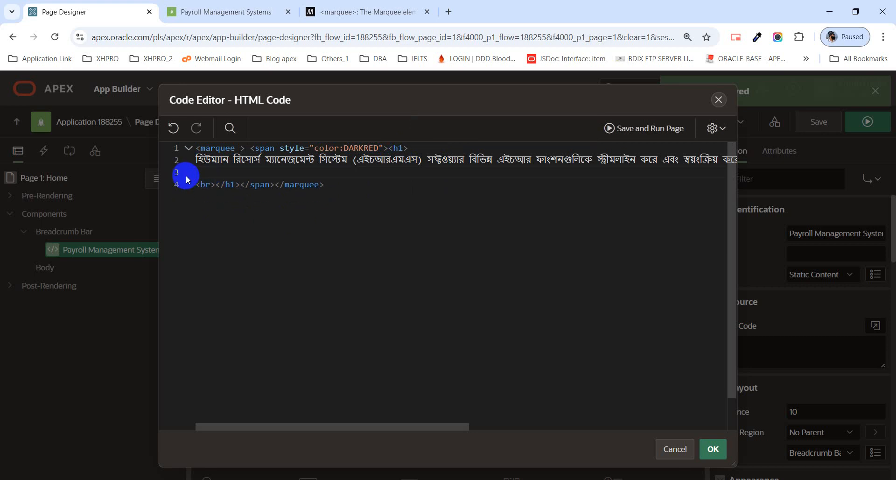
pyautogui.press('BackSpace')
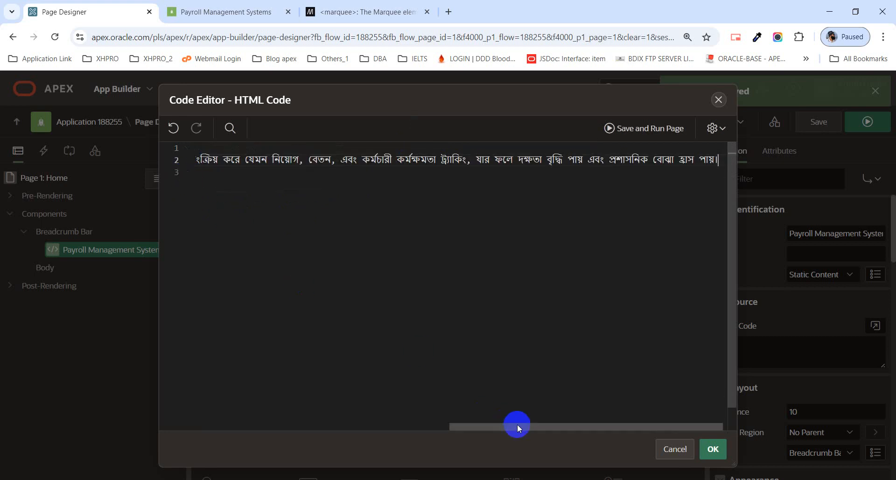
# Apply the edited HTML Code to the region and save the page.
pyautogui.moveTo(517, 425); pyautogui.dragTo(190, 423)
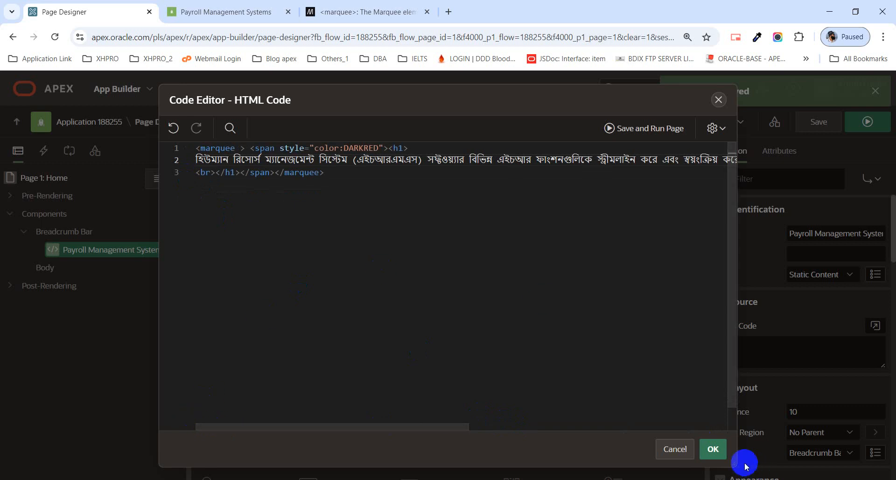
pyautogui.click(712, 452)
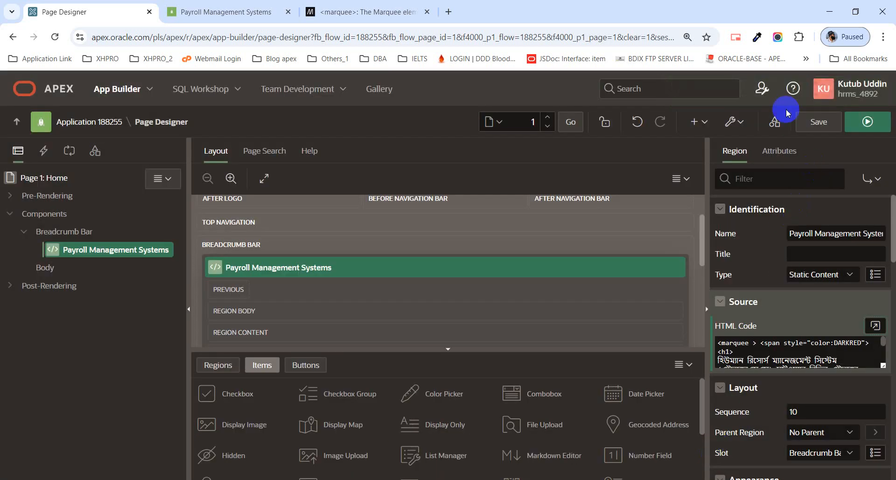
pyautogui.click(820, 123)
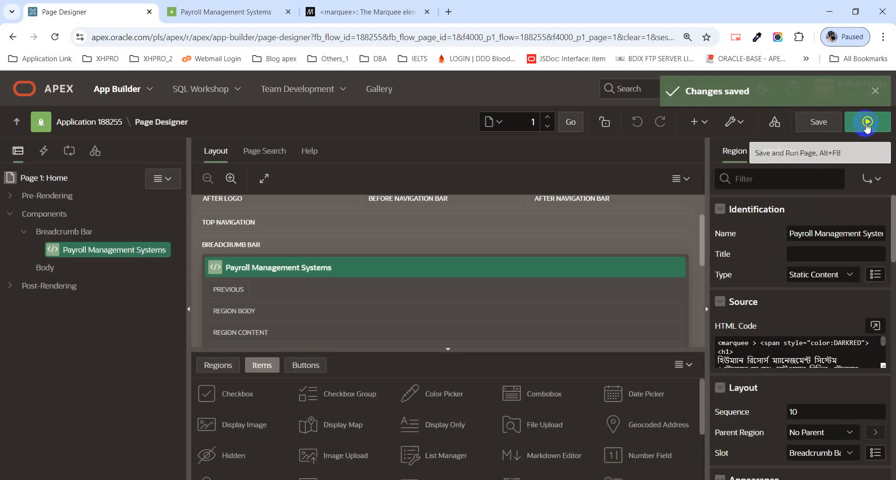
# Run the home page to view the scrolling dark-red Bengali heading, then return to Page Designer.
pyautogui.click(857, 133)
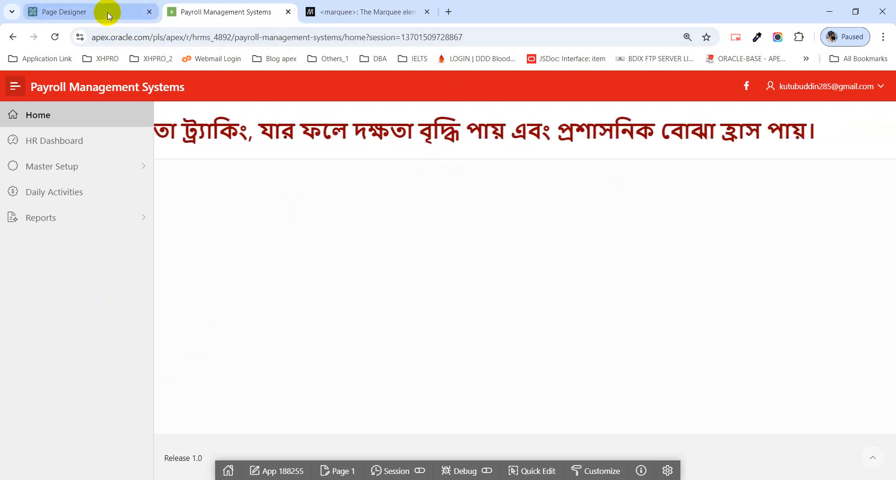
pyautogui.moveTo(108, 12)
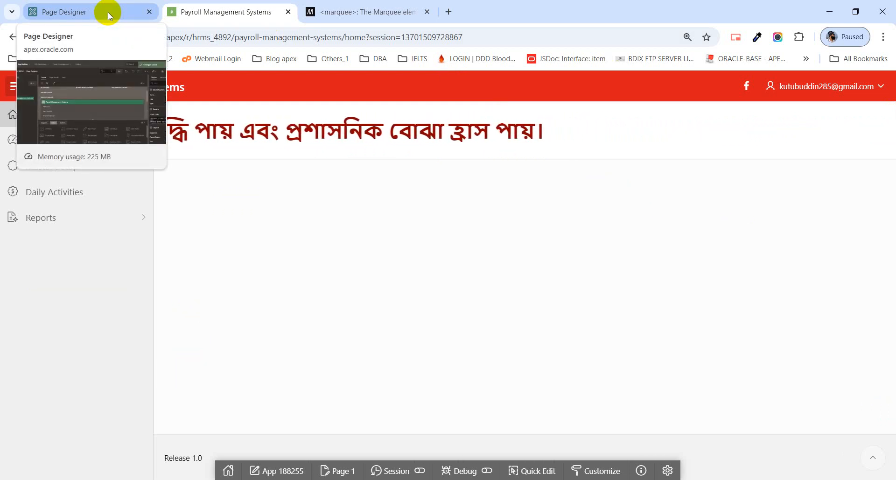
pyautogui.click(108, 12)
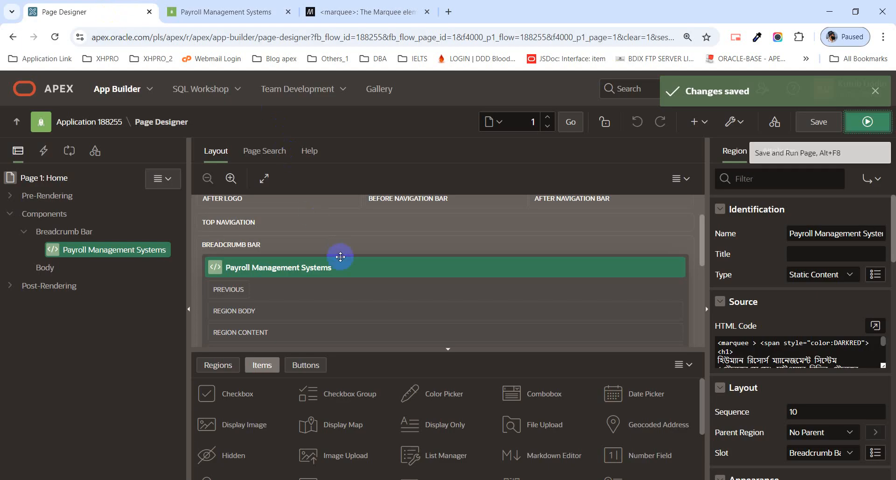
# Check the MDN marquee reference and the running Payroll home page, then return to Page Designer.
pyautogui.scroll(-2, 341, 257)
pyautogui.scroll(-1, 340, 257)
pyautogui.click(341, 8)
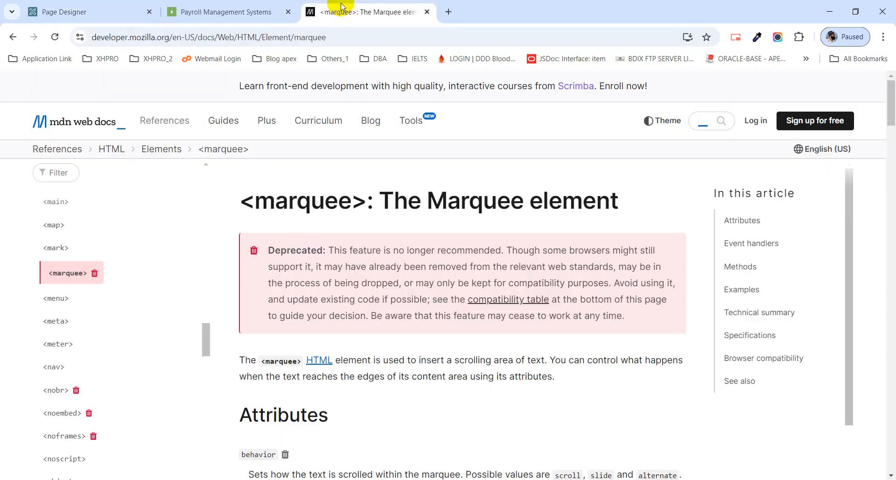
pyautogui.click(260, 13)
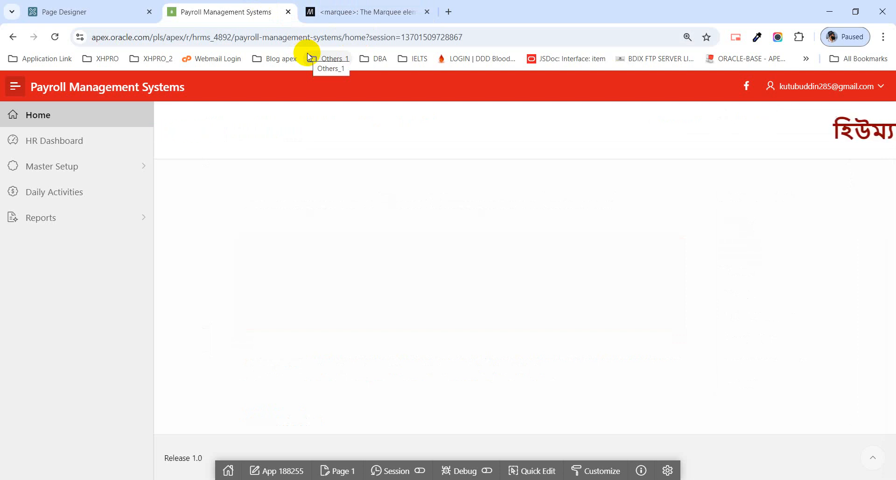
pyautogui.click(106, 19)
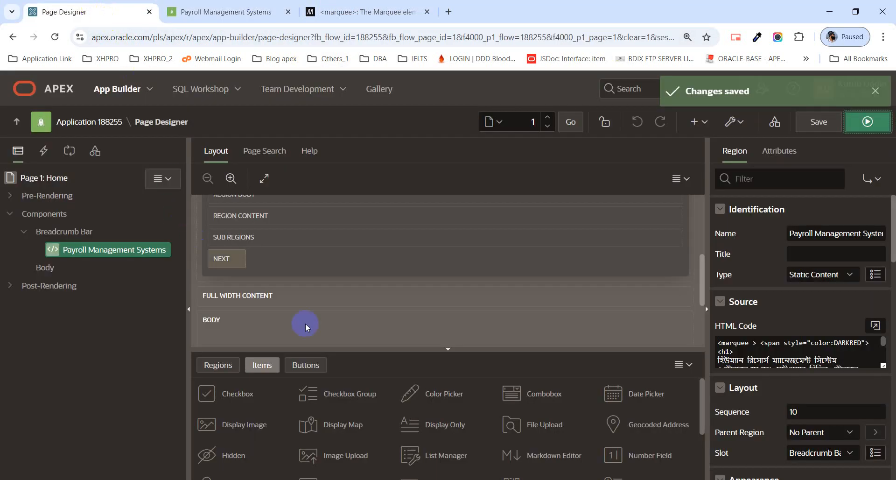
# List region types in the gallery and look over the Components node's add options.
pyautogui.click(219, 366)
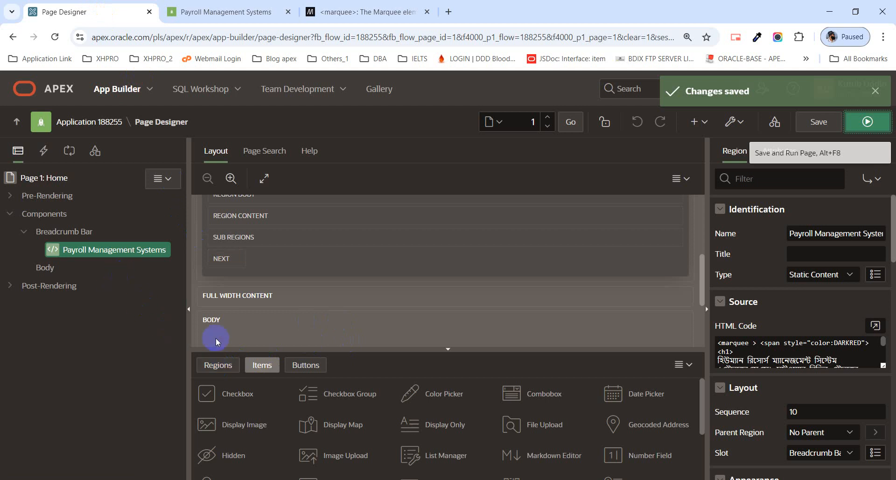
pyautogui.click(231, 367)
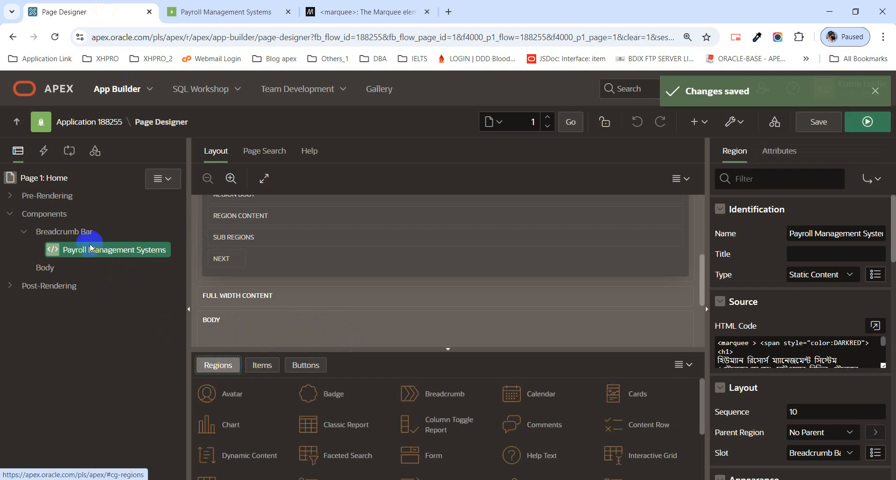
pyautogui.click(55, 215)
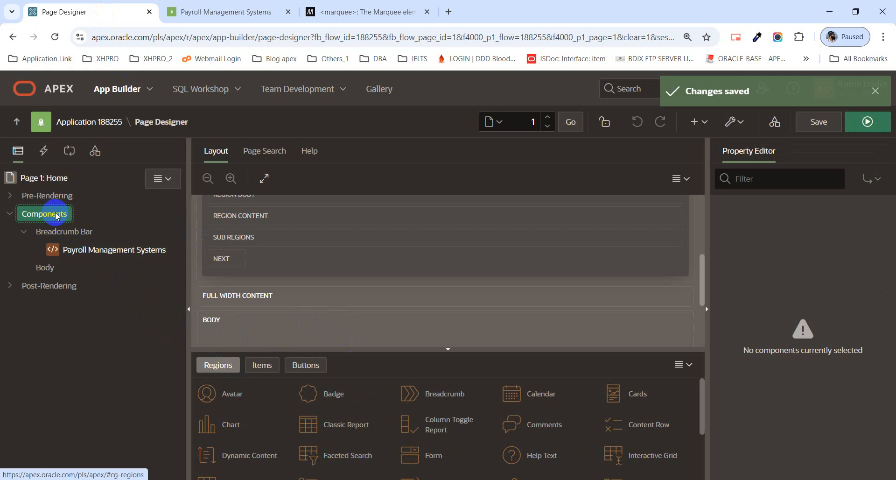
pyautogui.rightClick(56, 215)
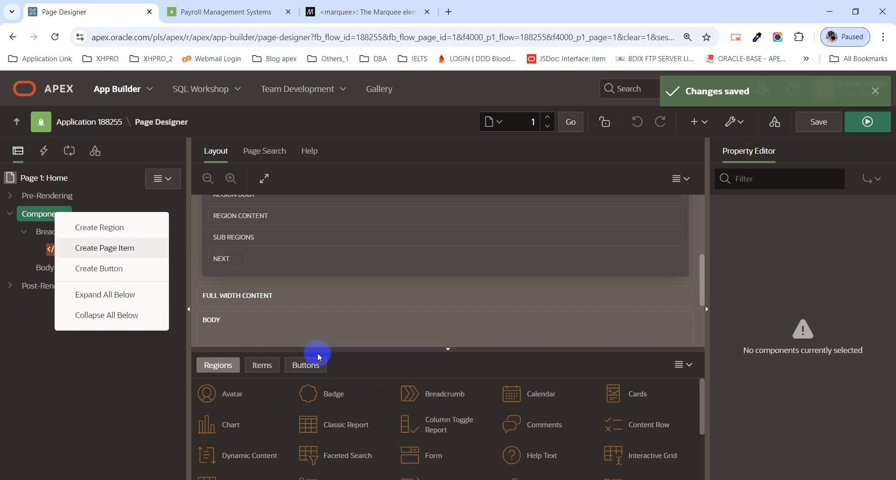
pyautogui.click(353, 365)
pyautogui.scroll(4, 319, 318)
pyautogui.scroll(-1, 320, 320)
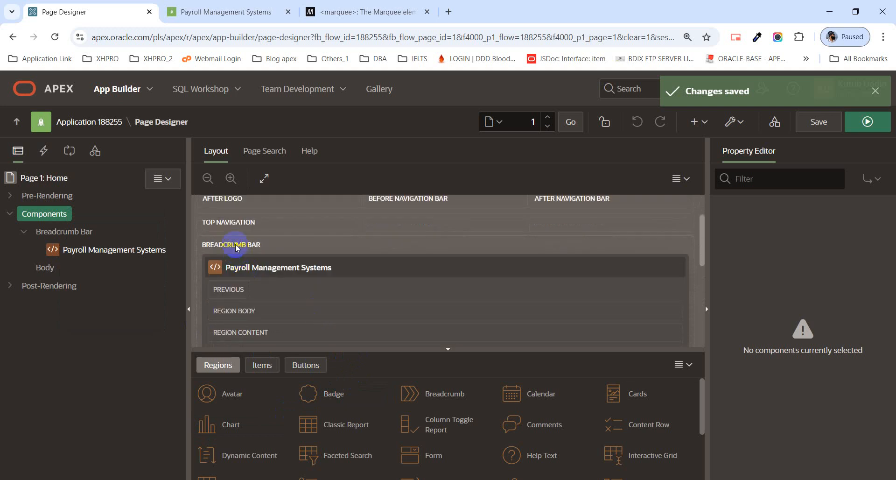
# Set the Payroll Management Systems region's template to Standard, then save and run the home page.
pyautogui.click(267, 269)
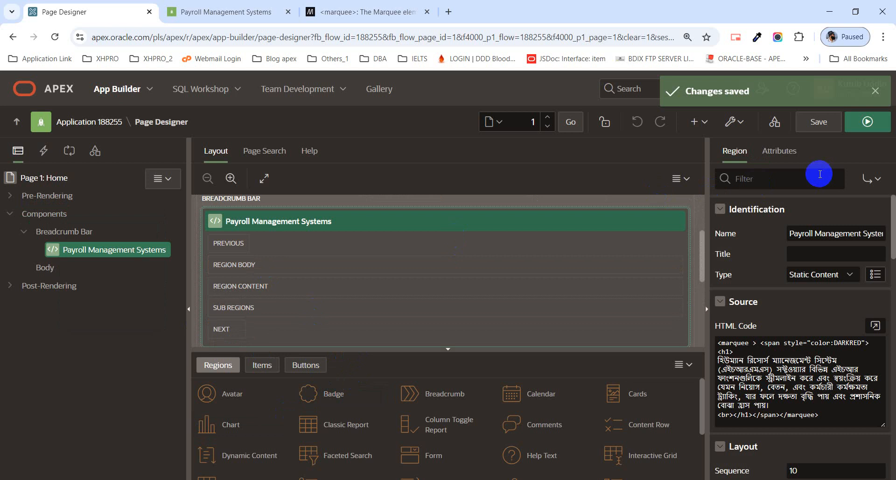
pyautogui.scroll(-2, 816, 228)
pyautogui.scroll(-3, 816, 228)
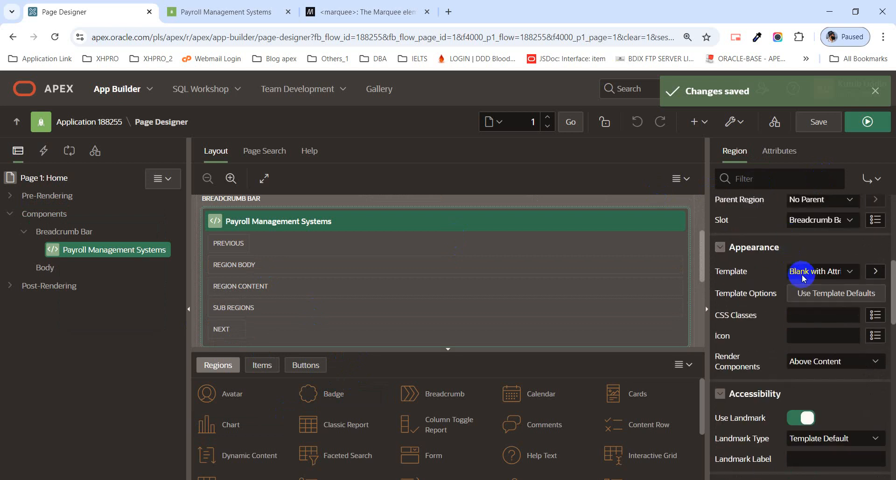
pyautogui.click(804, 278)
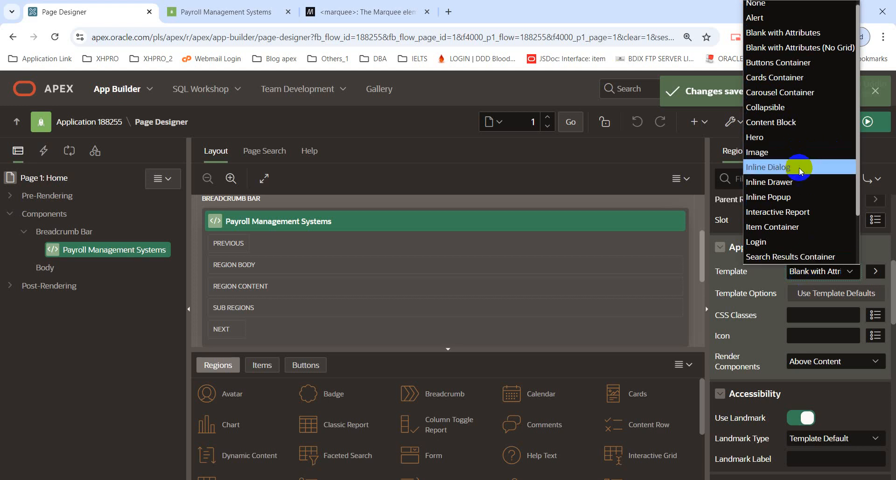
pyautogui.scroll(-2, 803, 198)
pyautogui.click(794, 212)
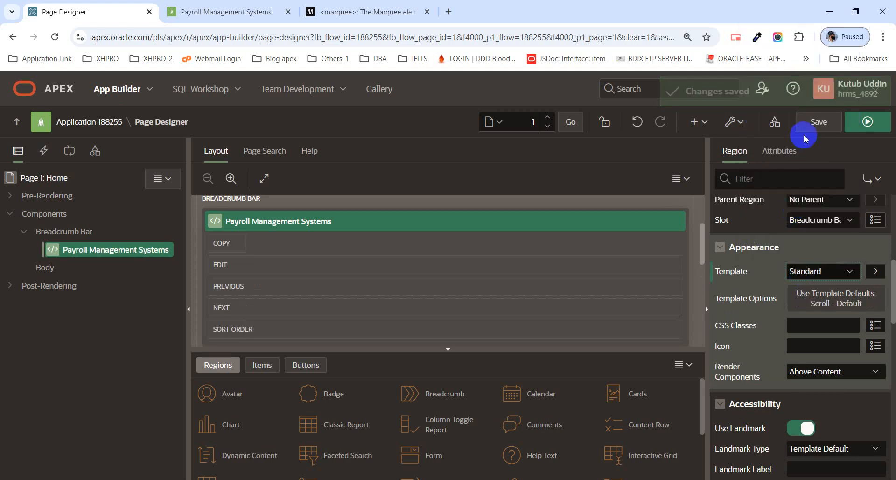
pyautogui.click(833, 122)
pyautogui.click(857, 124)
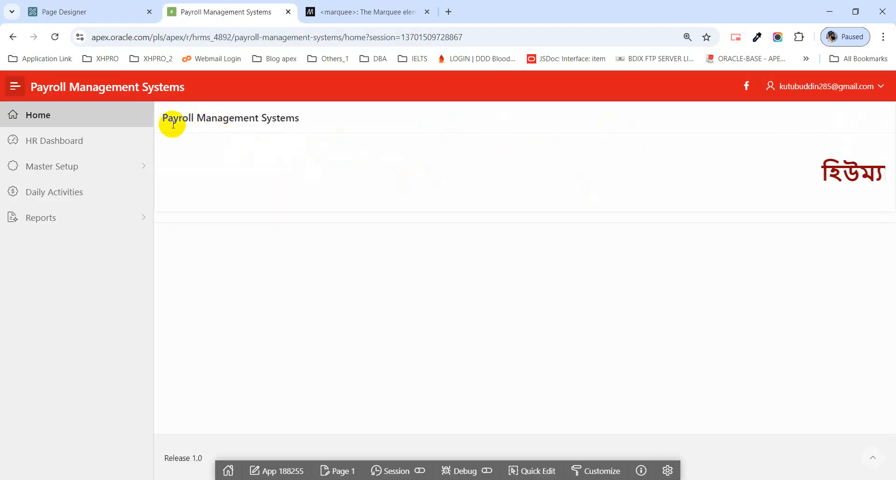
# Select the Payroll Management Systems title on the running page, then go back to Page Designer.
pyautogui.moveTo(164, 119); pyautogui.dragTo(344, 112)
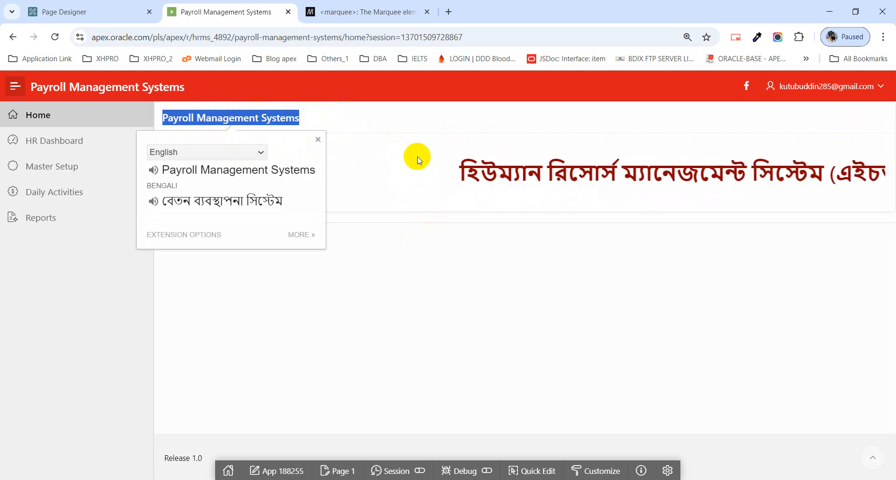
pyautogui.click(82, 14)
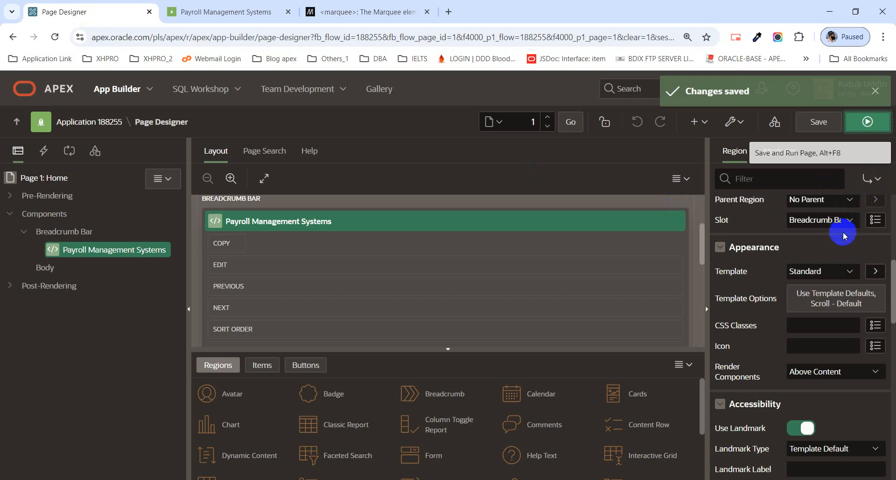
# Review the region's marquee HTML code in the Property Editor, then switch to the Apex_Class_04 folder.
pyautogui.scroll(4, 836, 268)
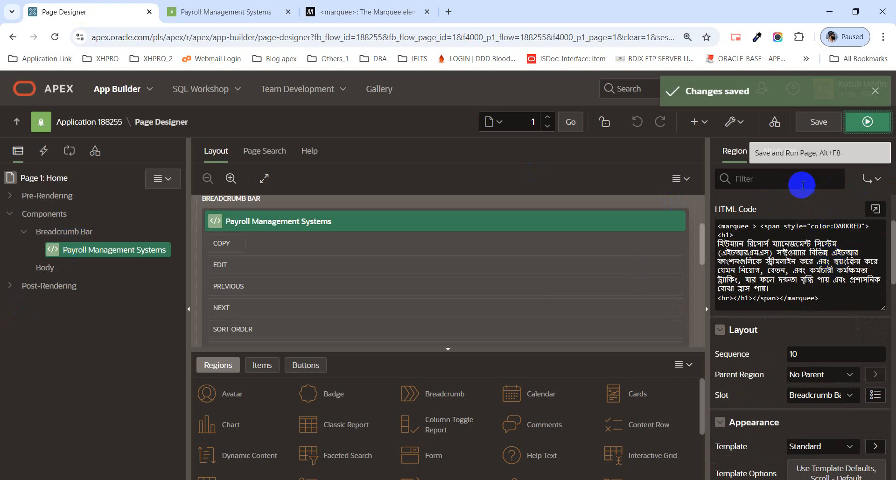
pyautogui.click(802, 246)
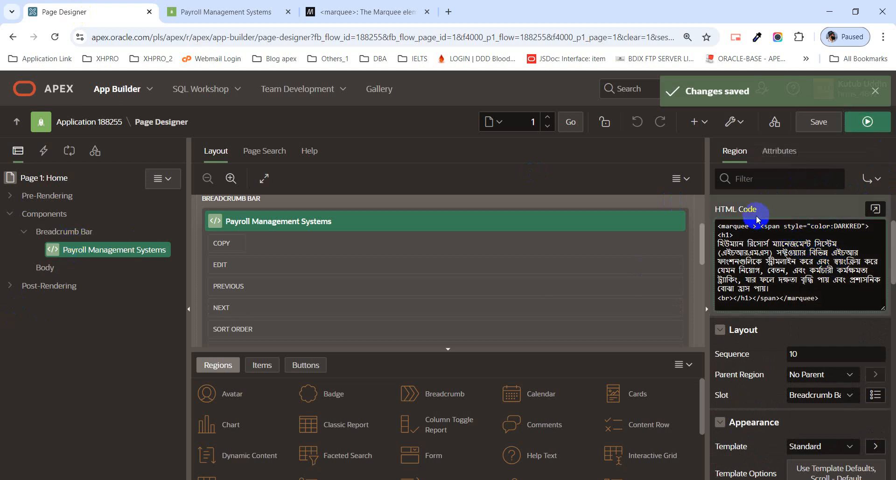
pyautogui.scroll(3, 756, 221)
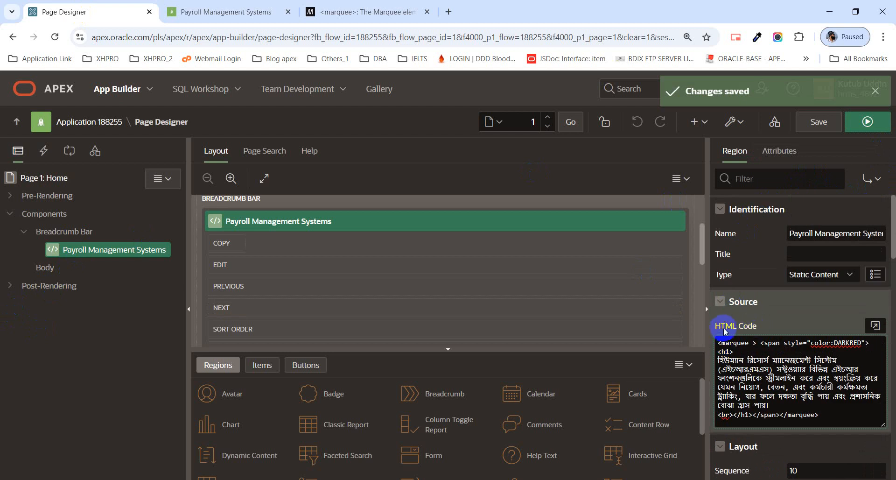
pyautogui.click(714, 328)
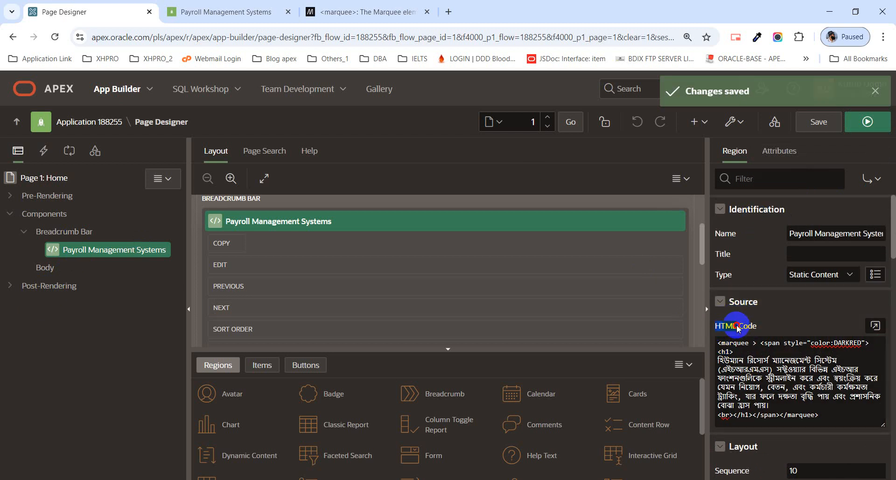
pyautogui.click(773, 374)
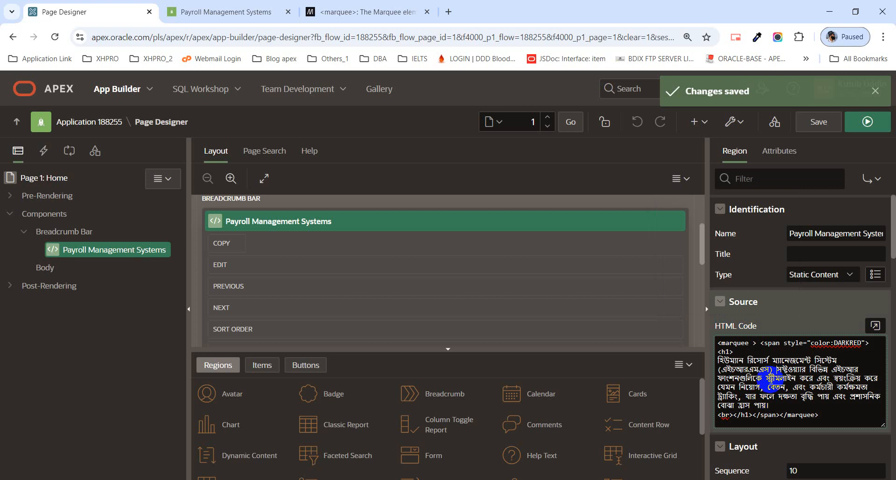
pyautogui.hotkey('alt', 'Tab')
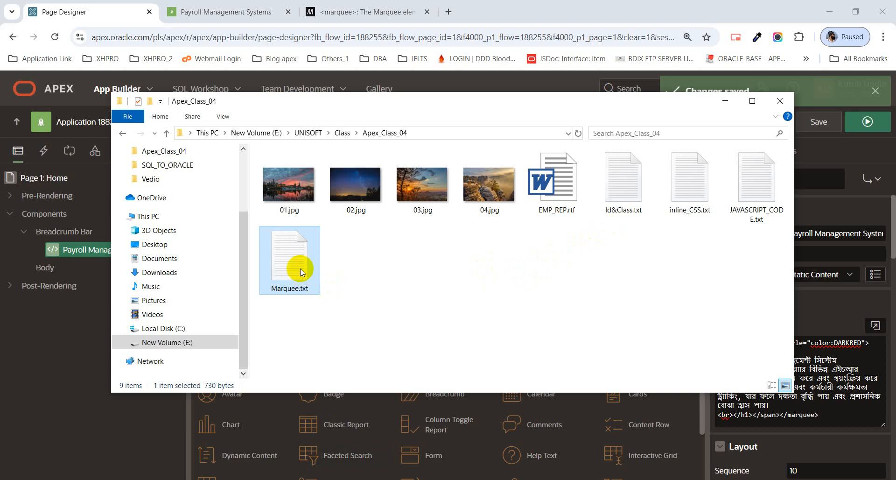
# Open Marquee.txt in Notepad and select its marquee markup, then put it away for the MDN page.
pyautogui.hotkey('alt', 'Tab')
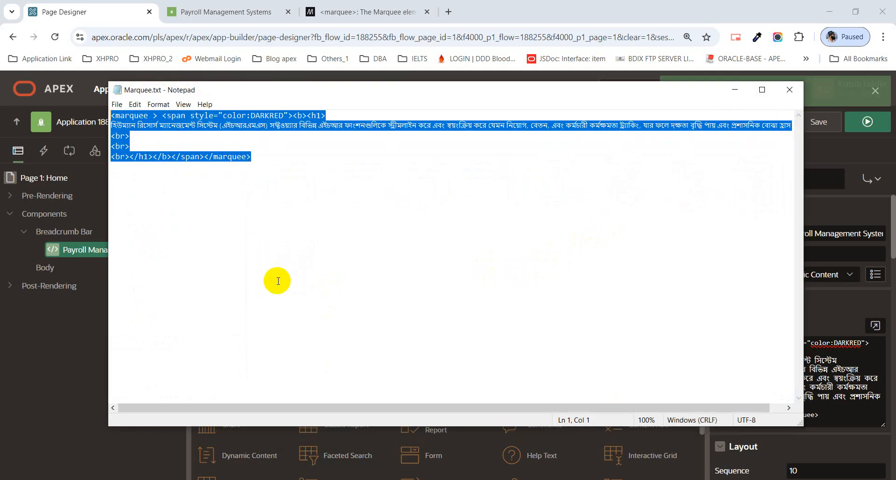
pyautogui.click(271, 262)
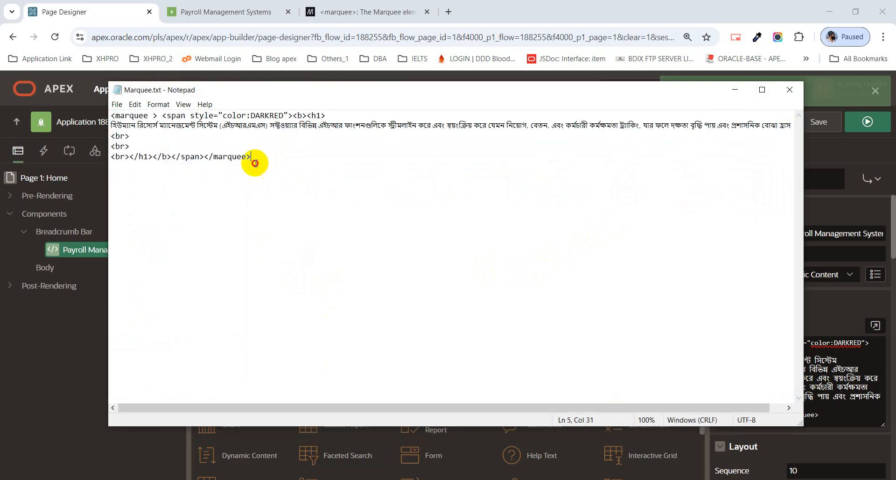
pyautogui.moveTo(252, 158); pyautogui.dragTo(83, 113)
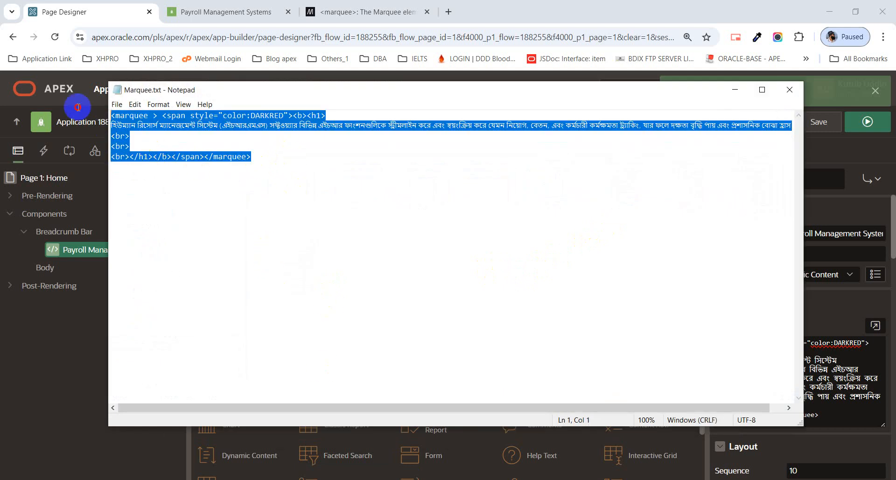
pyautogui.click(735, 89)
pyautogui.click(366, 12)
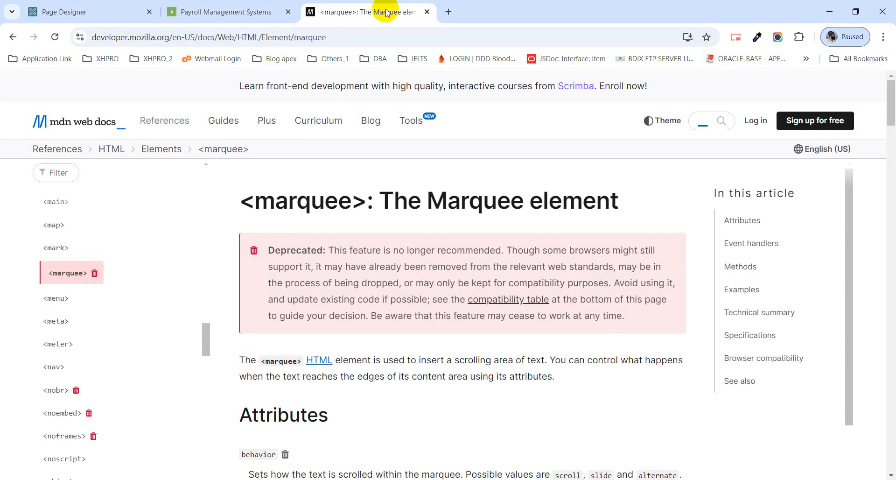
# Glance at the running Payroll home page, dismiss its translation popup, and go back to MDN.
pyautogui.click(213, 13)
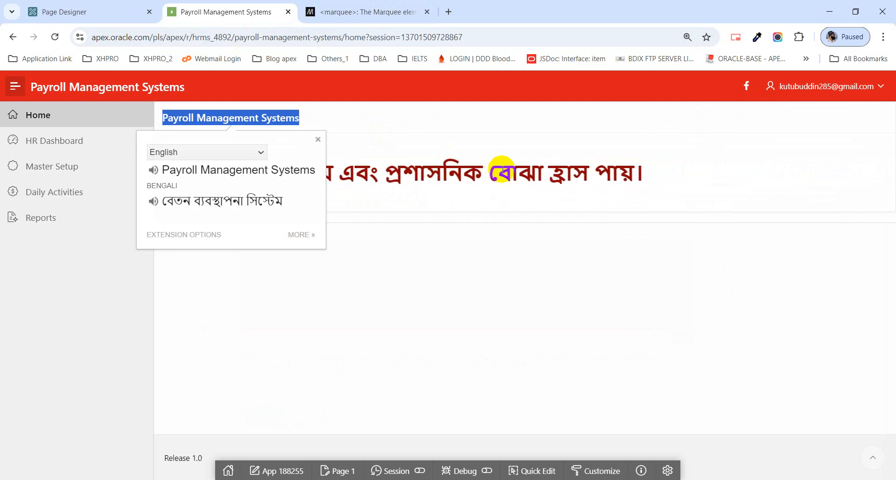
pyautogui.click(318, 140)
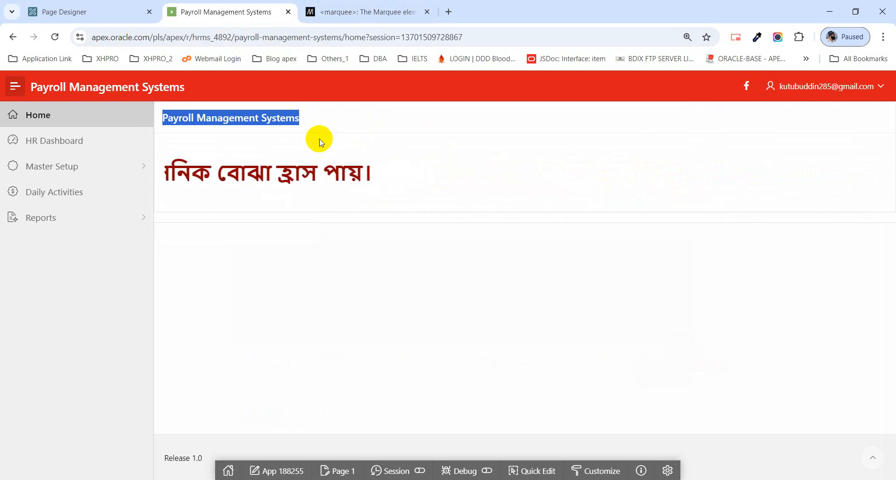
pyautogui.click(373, 13)
# Copy direction="down" from the MDN marquee examples and return to Page Designer.
pyautogui.scroll(-3, 381, 294)
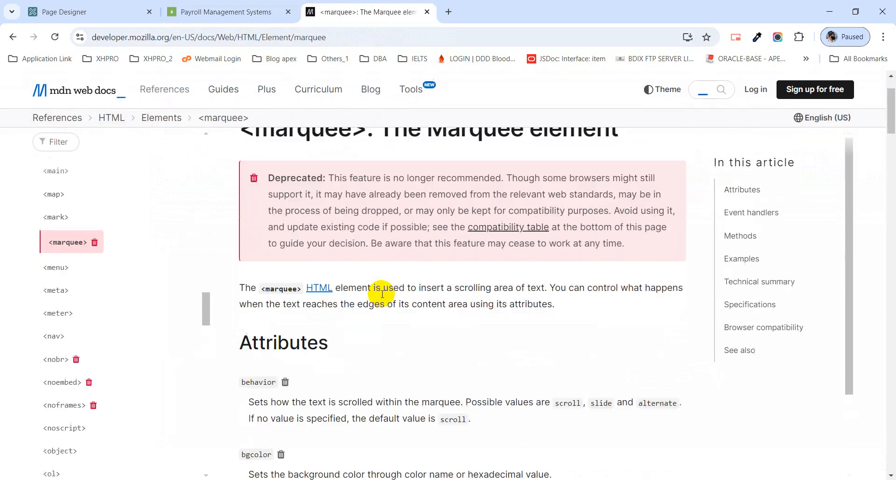
pyautogui.scroll(-10, 382, 297)
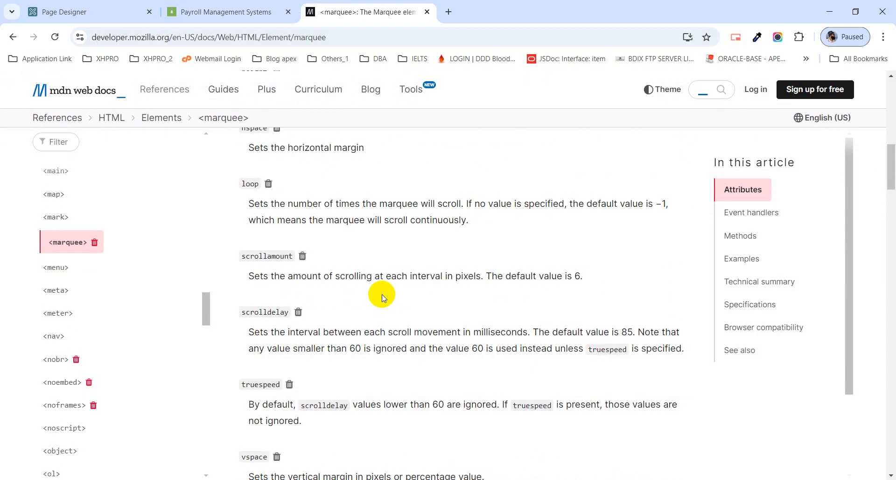
pyautogui.scroll(-6, 381, 297)
pyautogui.scroll(5, 382, 297)
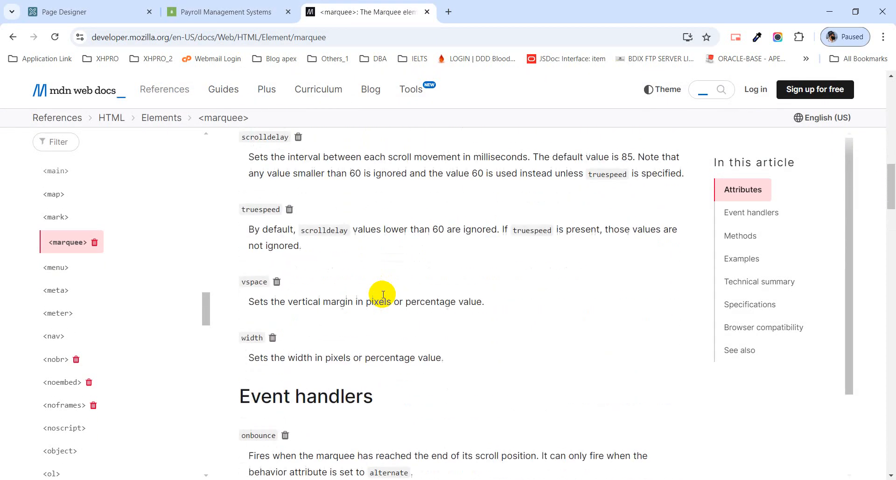
pyautogui.scroll(-1, 383, 295)
pyautogui.scroll(-10, 383, 295)
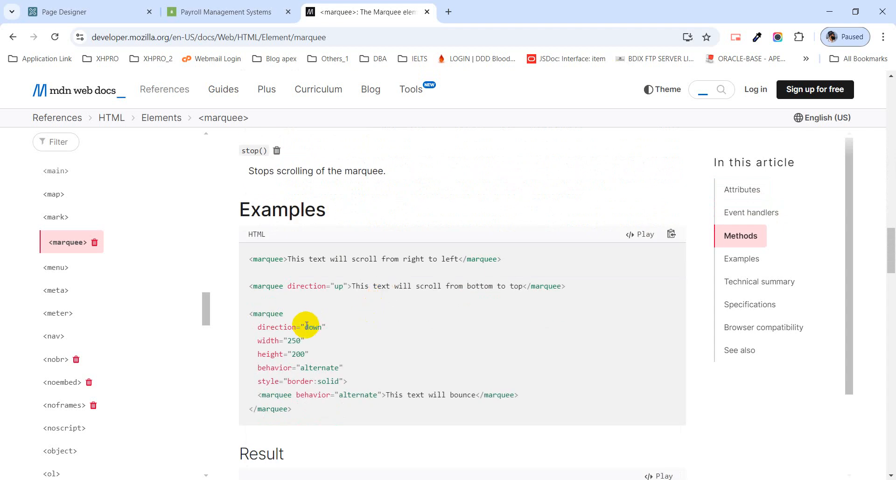
pyautogui.moveTo(258, 329); pyautogui.dragTo(320, 324)
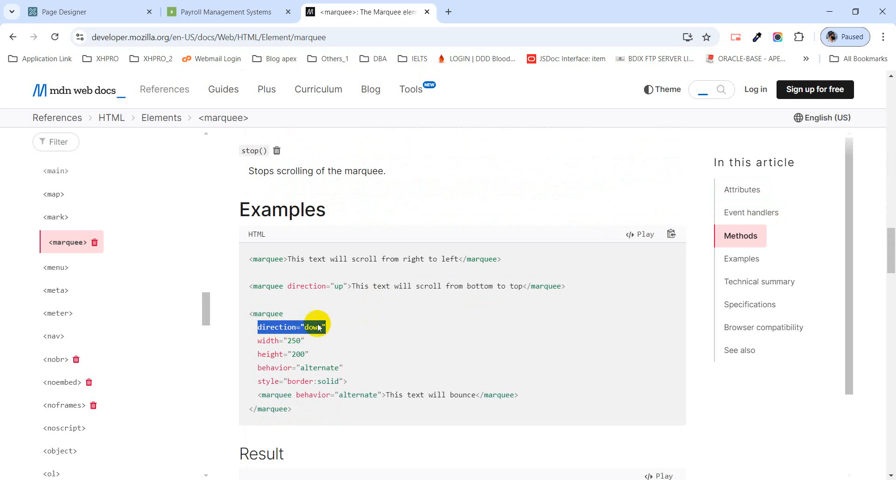
pyautogui.moveTo(319, 327); pyautogui.dragTo(319, 327)
pyautogui.hotkey('ctrl', 'c')
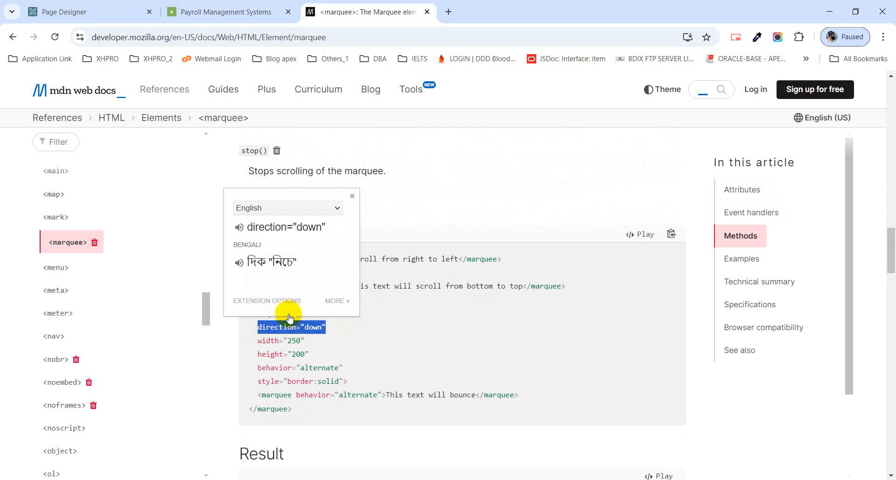
pyautogui.click(122, 11)
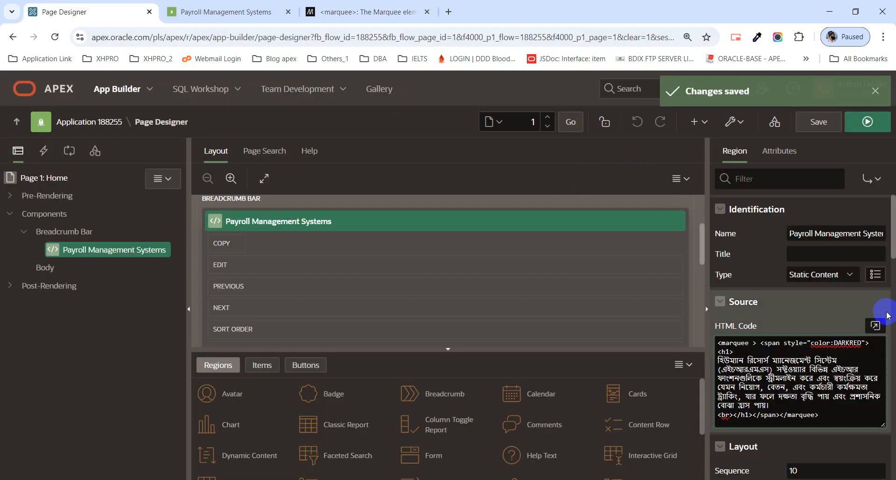
# Paste direction="down" into the region's marquee tag, then save and run the page.
pyautogui.click(876, 326)
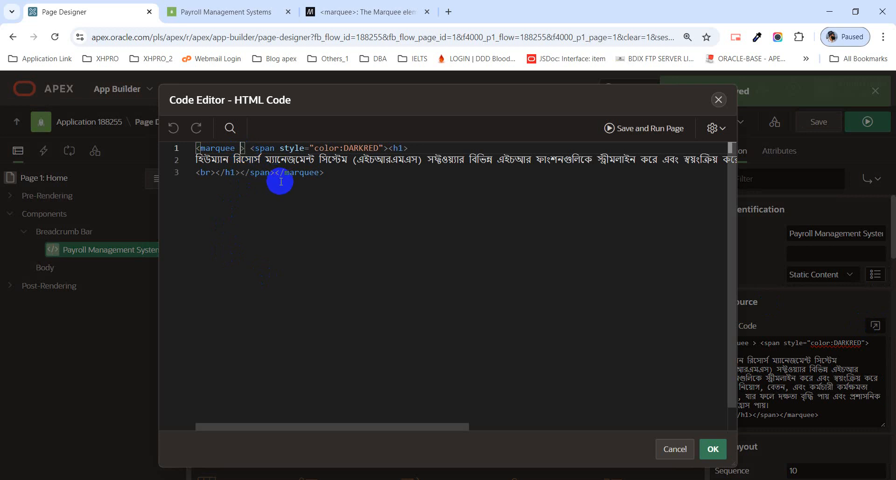
pyautogui.hotkey('ctrl', 'v')
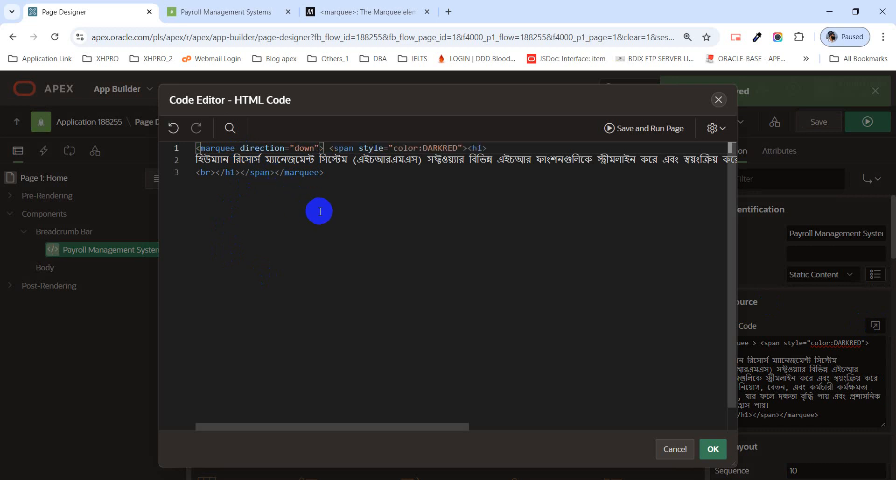
pyautogui.click(713, 449)
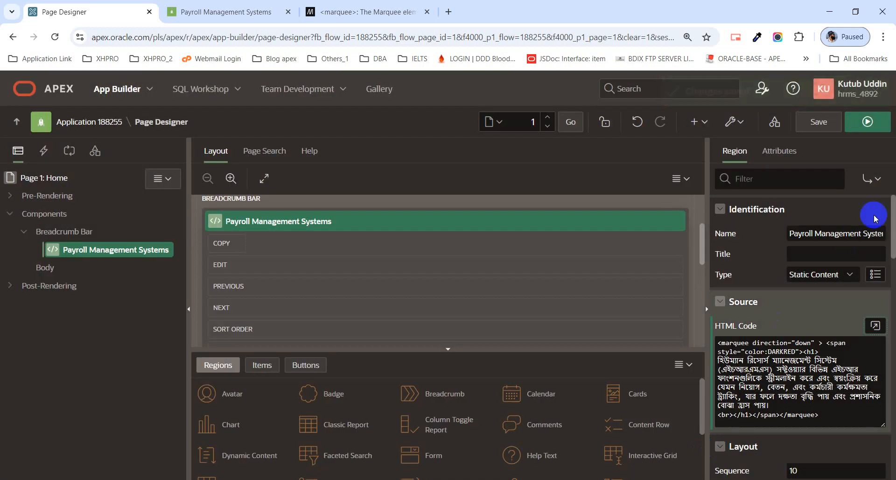
pyautogui.click(848, 125)
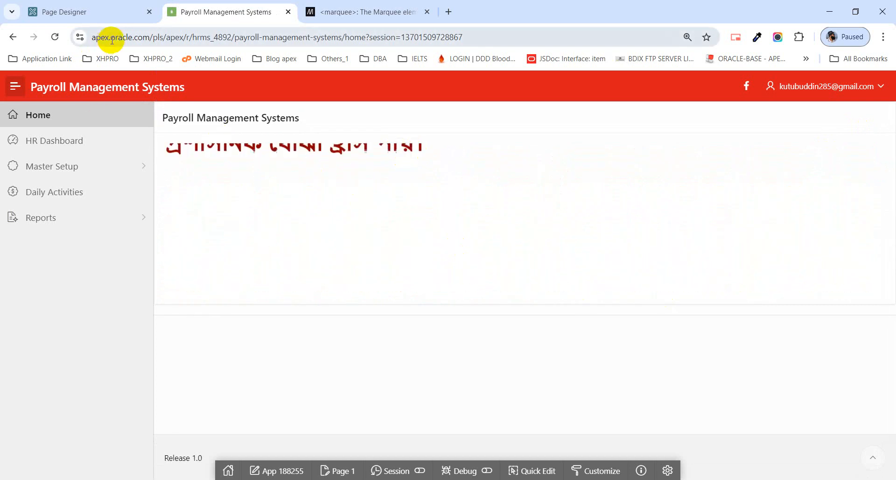
pyautogui.click(103, 12)
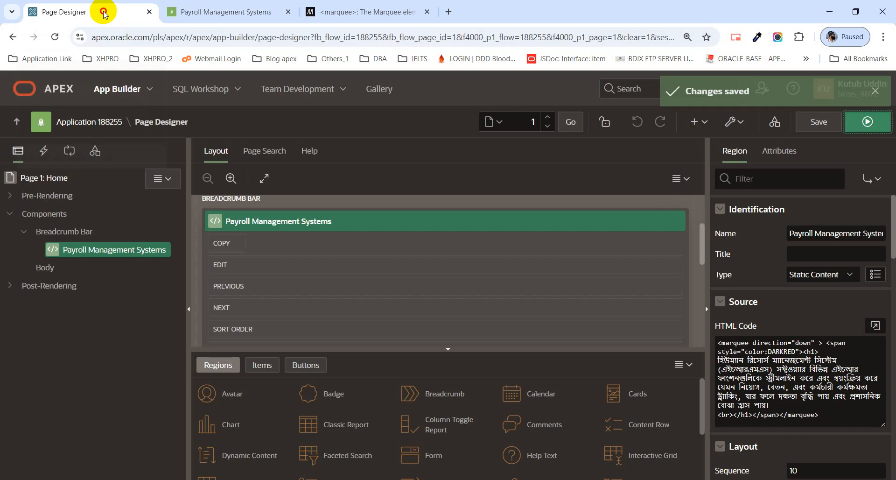
# Check the width and height lines in the MDN marquee example.
pyautogui.click(370, 14)
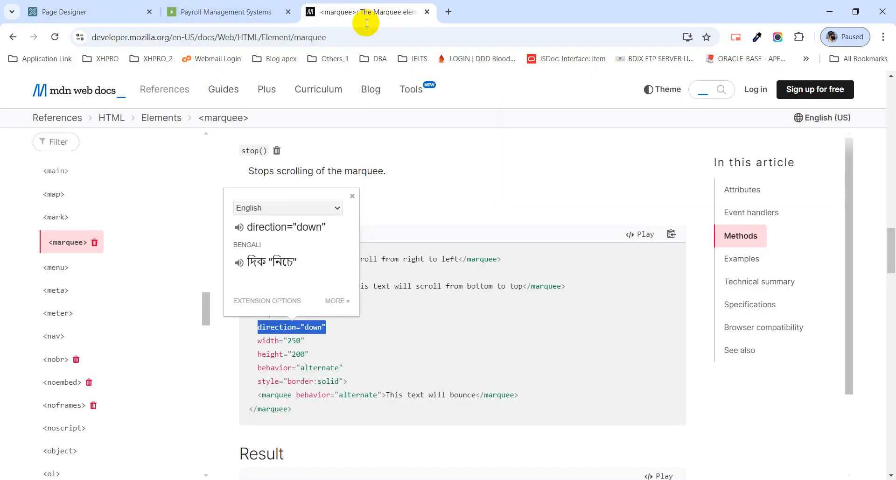
pyautogui.click(310, 356)
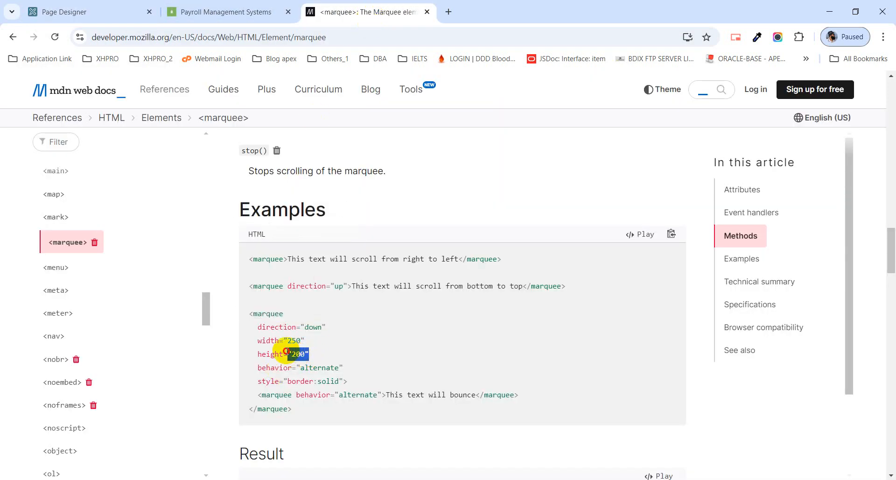
pyautogui.moveTo(286, 351); pyautogui.dragTo(259, 344)
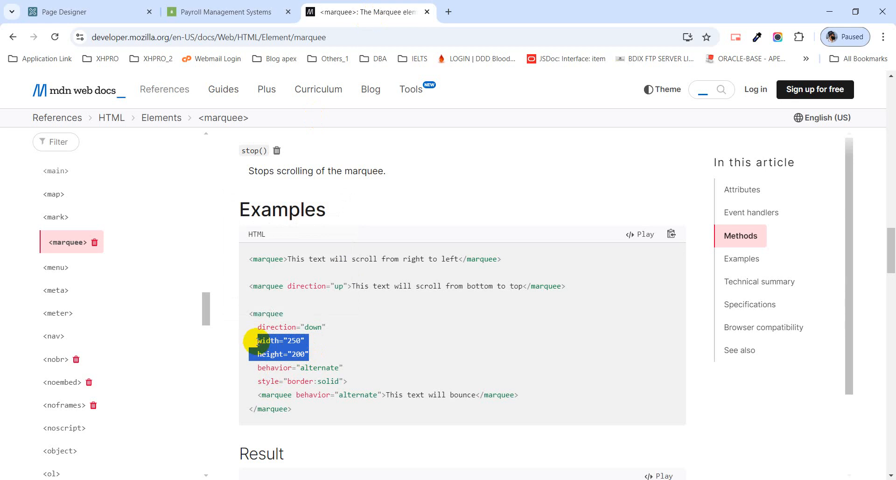
# Delete direction="down" from the region's marquee tag in the HTML Code editor.
pyautogui.click(96, 11)
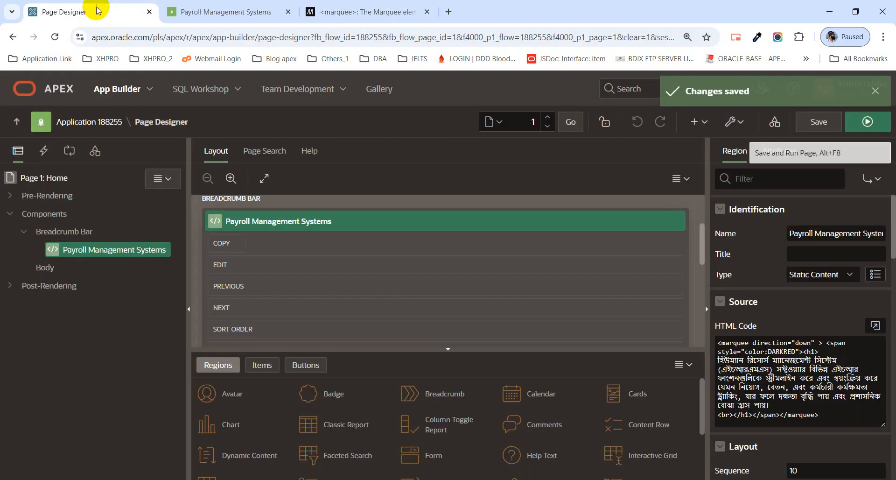
pyautogui.click(873, 329)
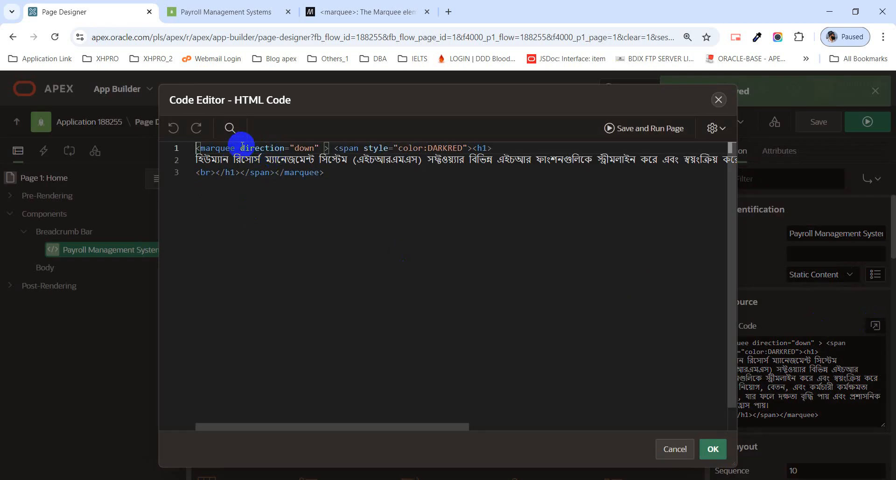
pyautogui.moveTo(262, 148); pyautogui.dragTo(318, 146)
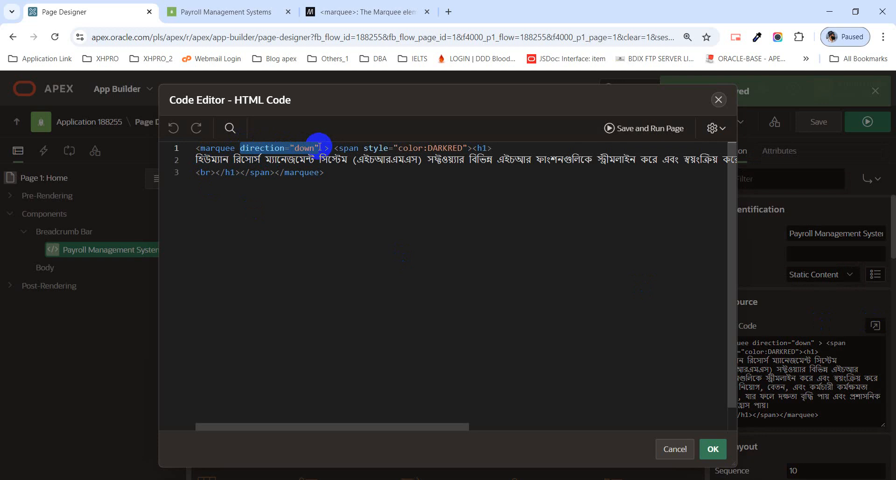
pyautogui.press('BackSpace')
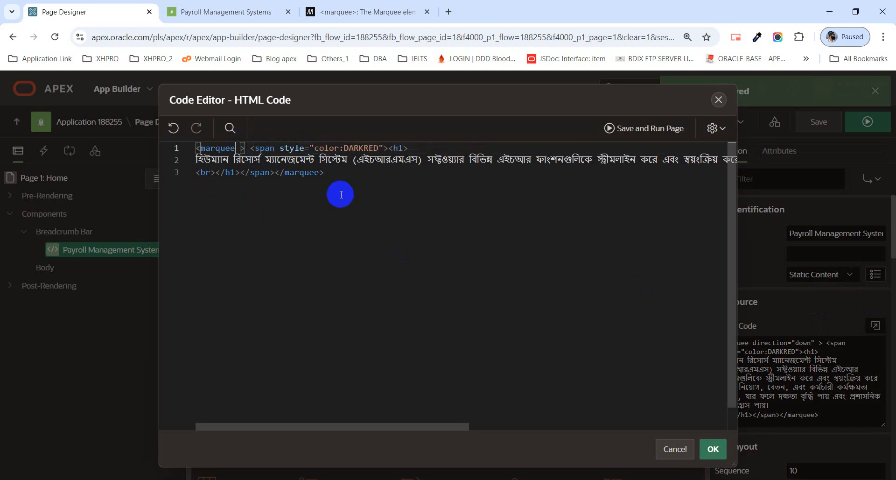
pyautogui.click(712, 450)
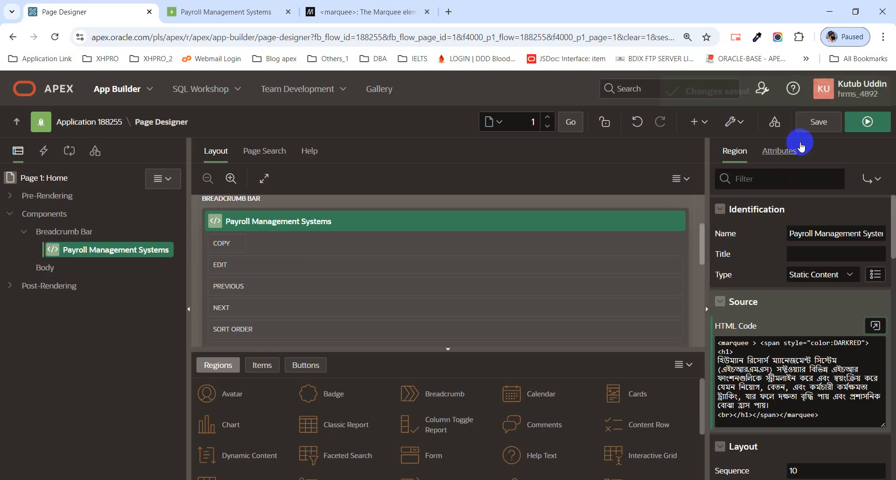
# Switch the region to the Blank with Attributes template, saving and running the page before and after.
pyautogui.click(850, 126)
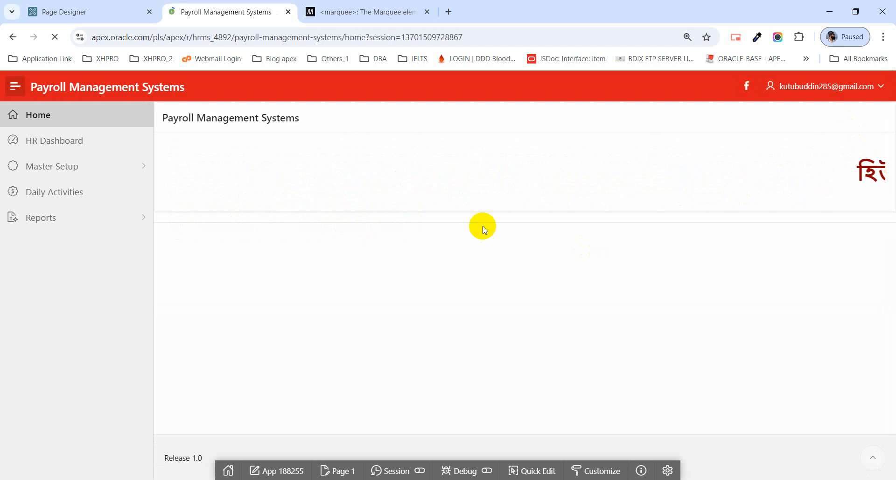
pyautogui.click(112, 12)
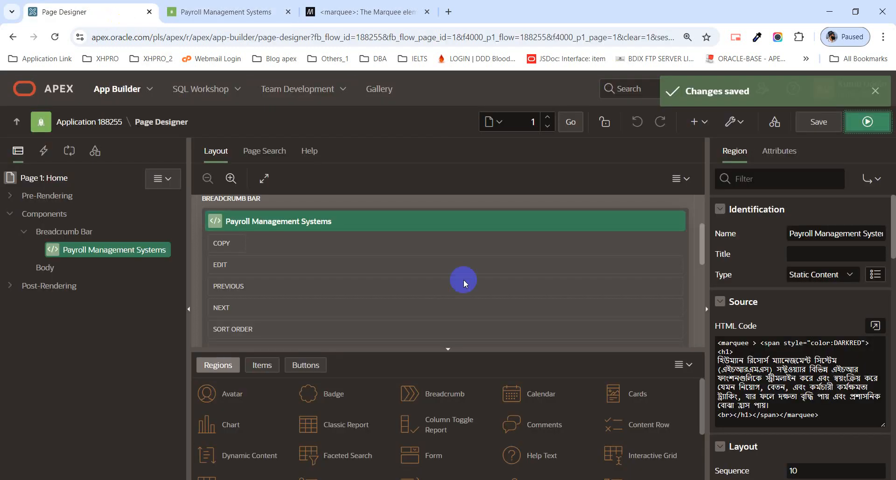
pyautogui.scroll(-6, 803, 280)
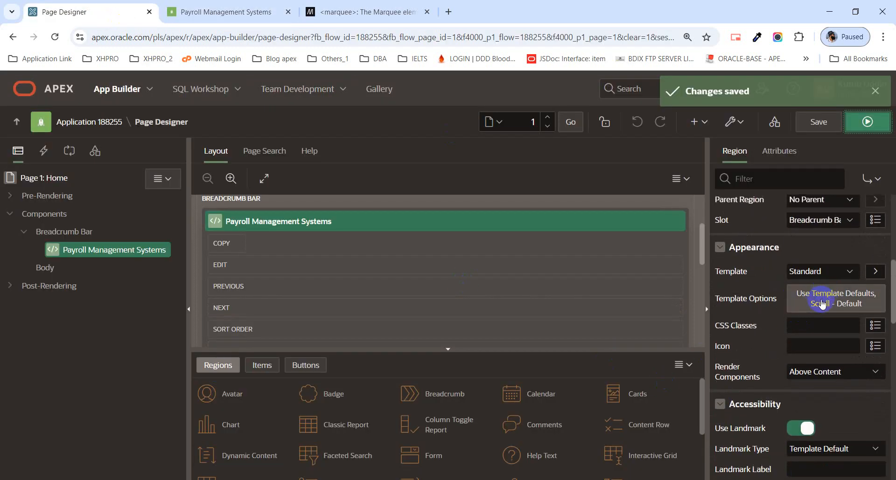
pyautogui.click(823, 273)
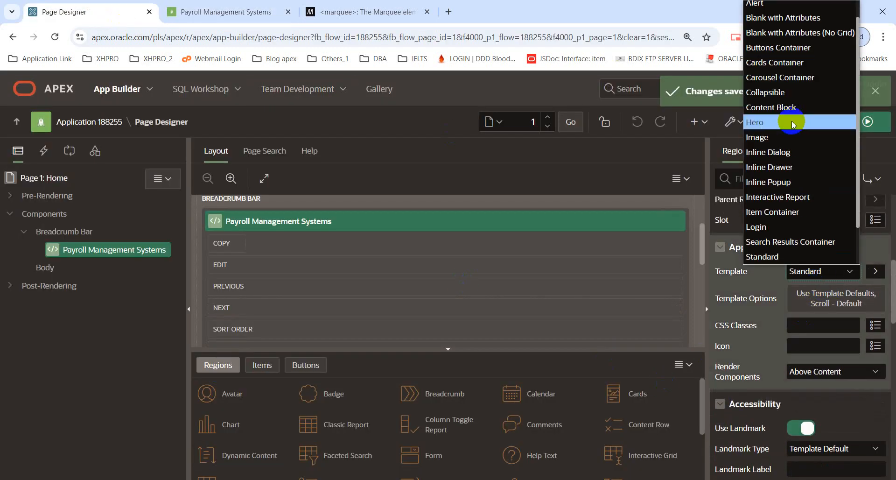
pyautogui.click(778, 18)
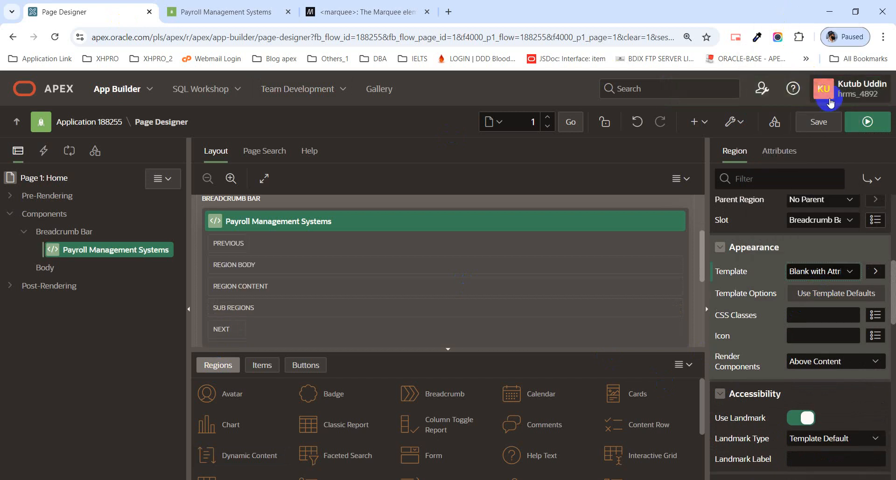
pyautogui.click(821, 123)
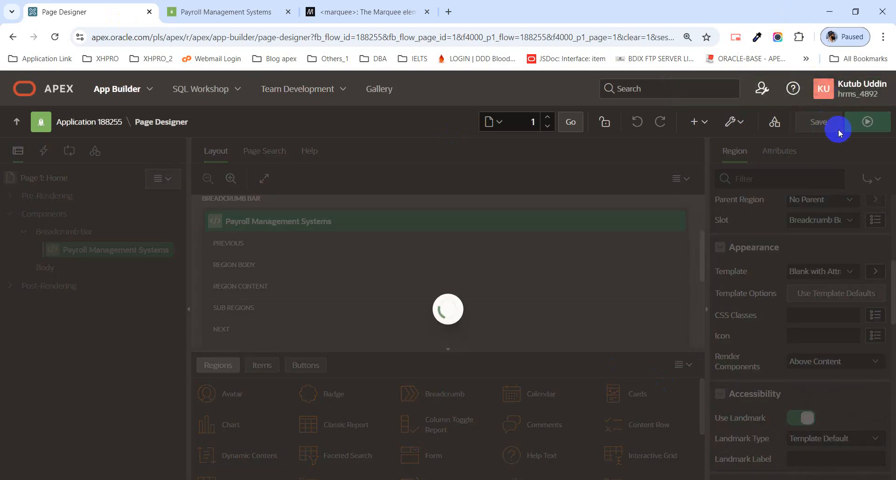
pyautogui.click(856, 126)
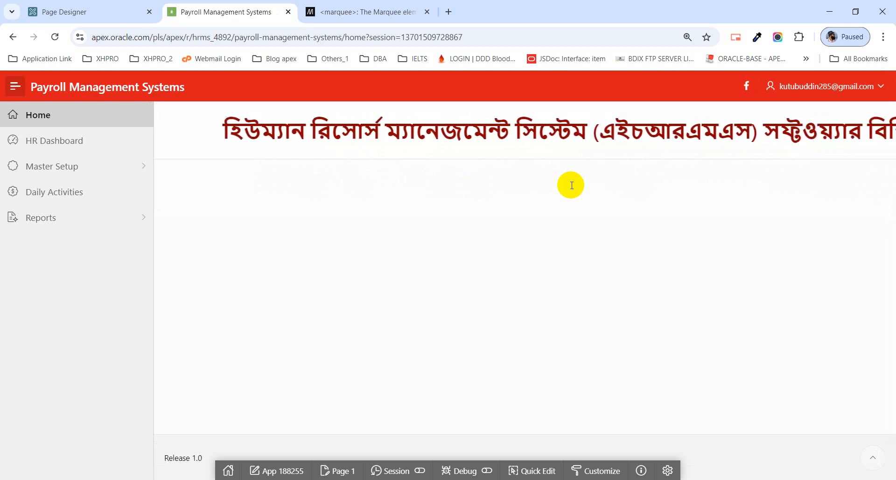
pyautogui.click(95, 12)
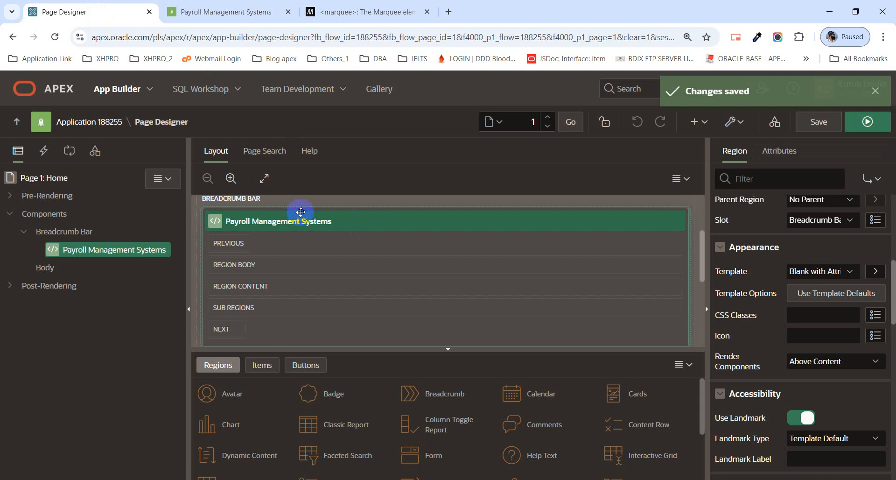
# Reposition the marquee region within Body, then save and run the page to preview it.
pyautogui.scroll(2, 216, 199)
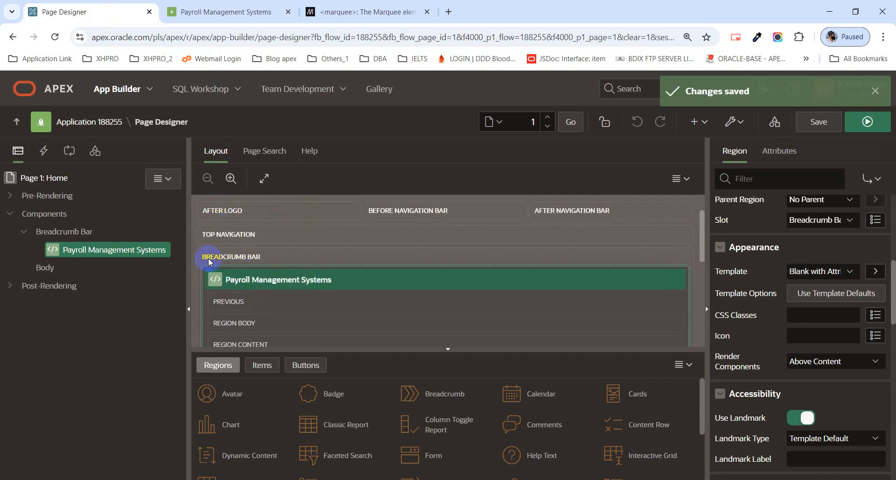
pyautogui.scroll(-2, 261, 263)
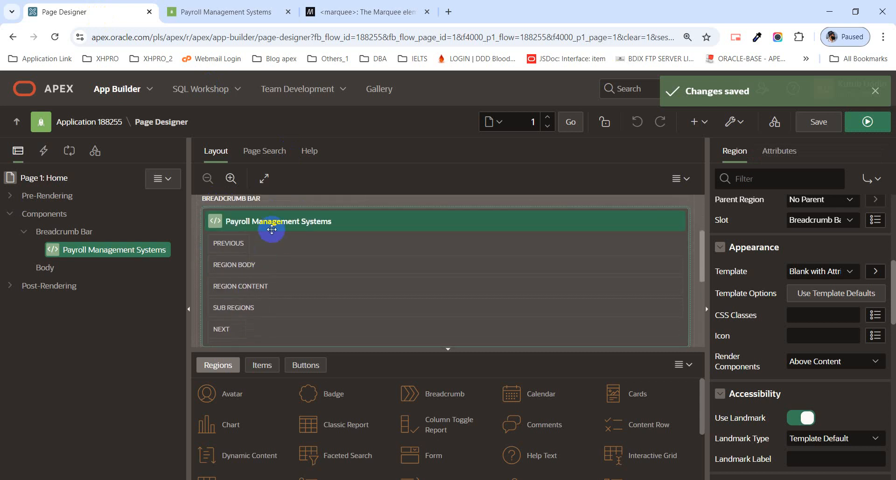
pyautogui.moveTo(267, 224); pyautogui.dragTo(204, 276)
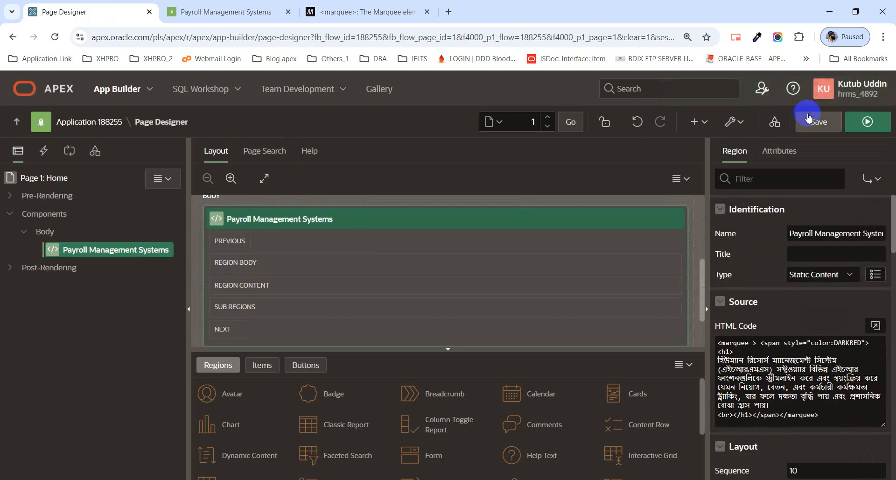
pyautogui.click(826, 124)
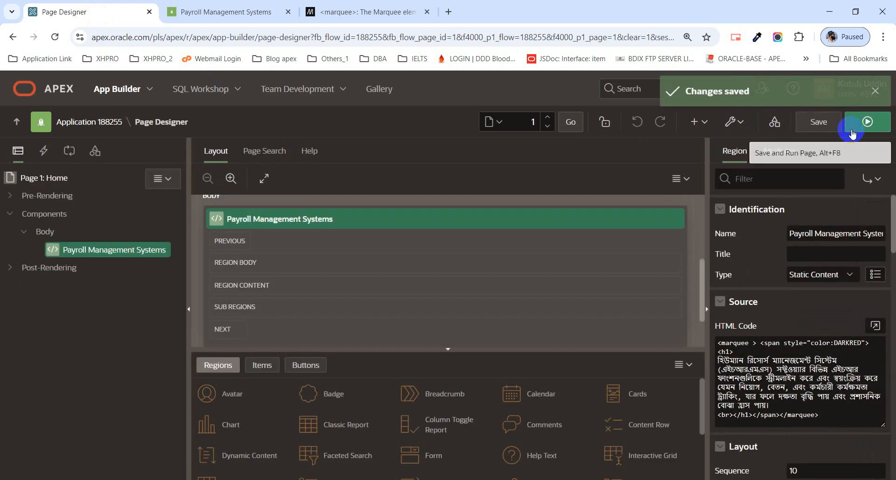
pyautogui.click(853, 134)
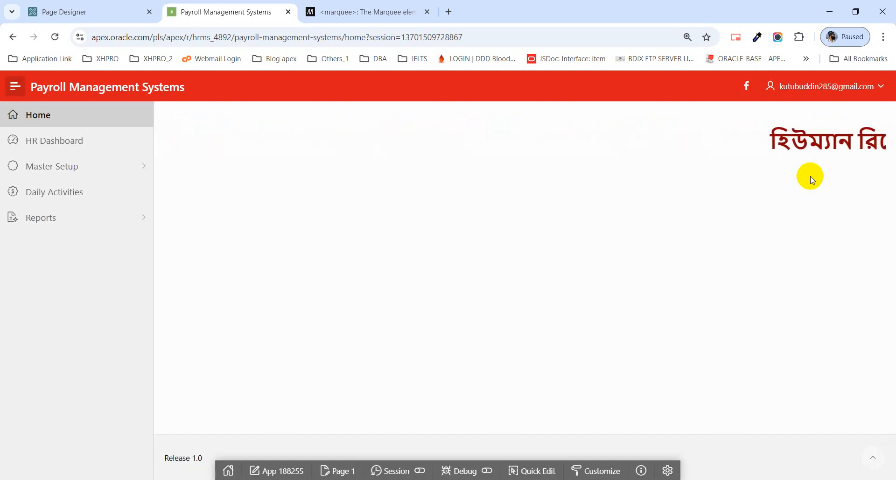
pyautogui.click(45, 6)
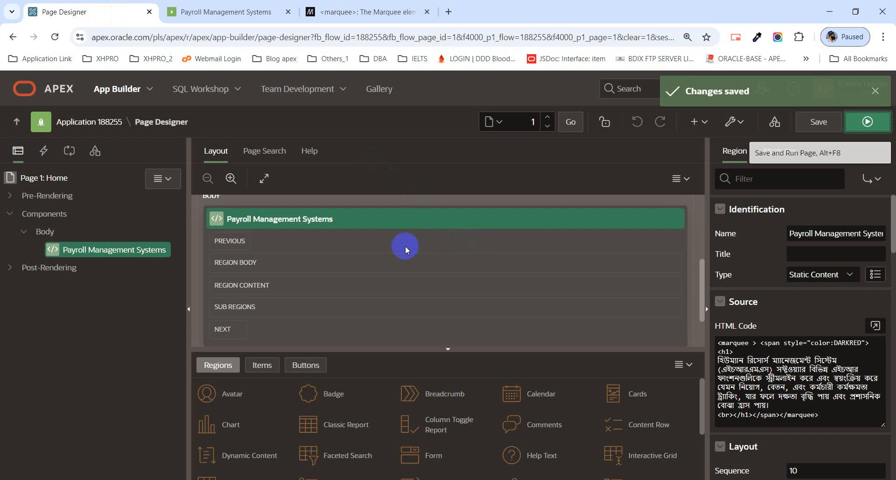
# Move the marquee region down into the Footer, then save and run the page.
pyautogui.scroll(1, 405, 246)
pyautogui.scroll(-2, 406, 245)
pyautogui.scroll(1, 405, 245)
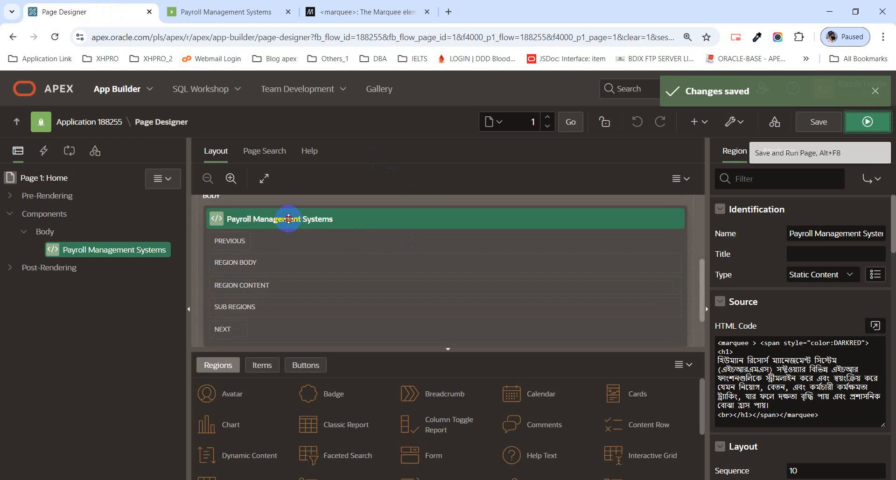
pyautogui.moveTo(289, 219); pyautogui.dragTo(204, 305)
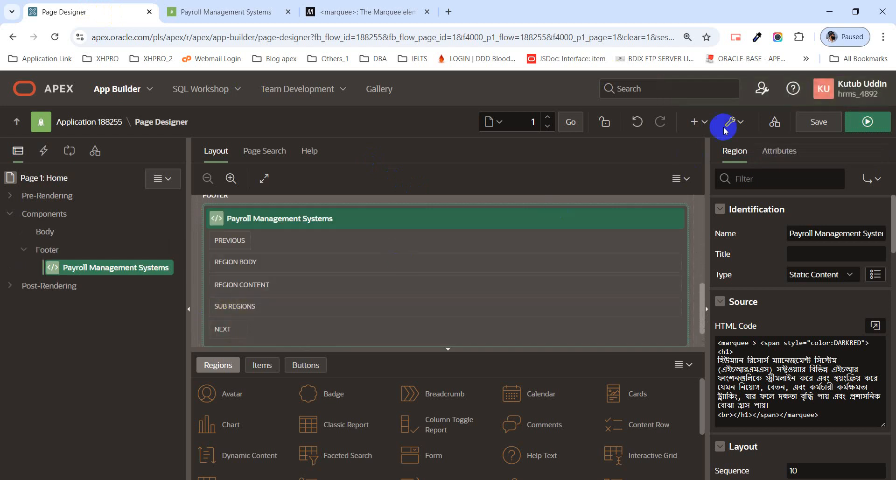
pyautogui.click(808, 124)
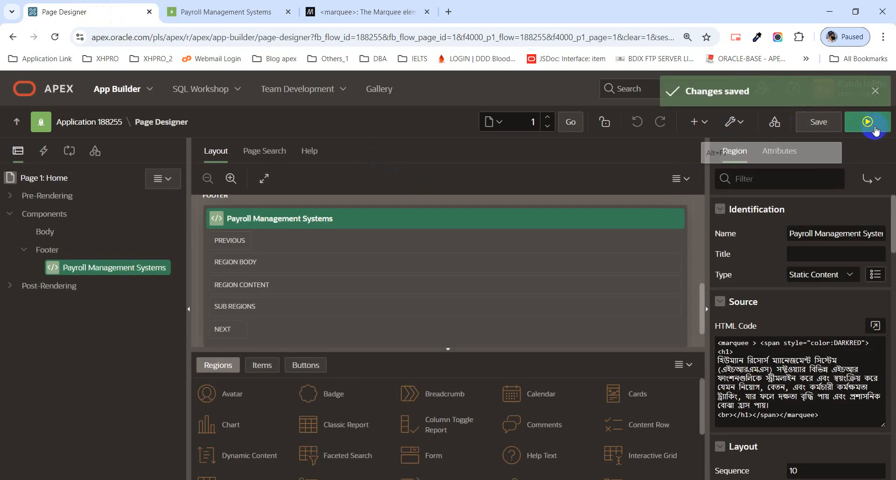
pyautogui.click(869, 122)
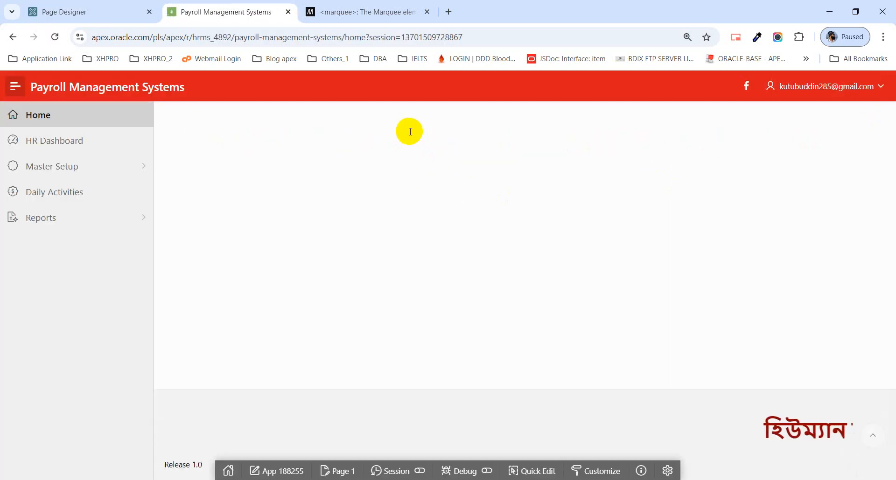
# Drag the Payroll Management Systems marquee region up into the Breadcrumb Bar, then save and preview the page.
pyautogui.click(66, 13)
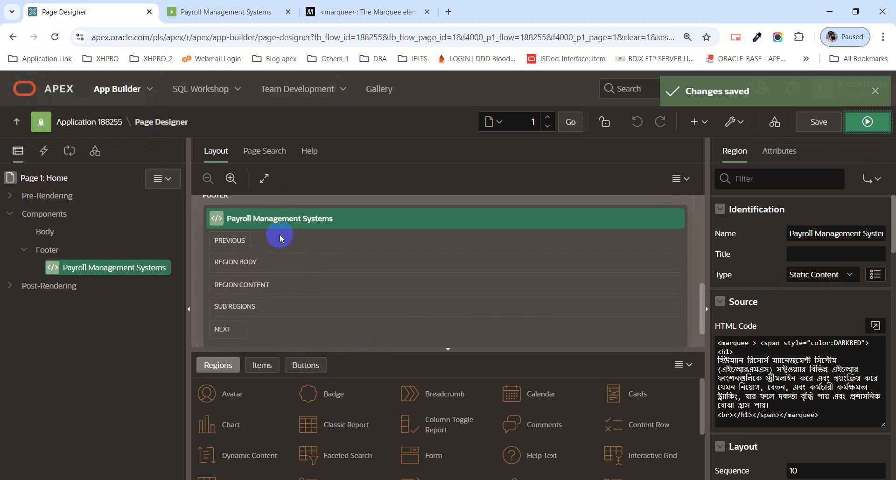
pyautogui.scroll(1, 280, 235)
pyautogui.moveTo(289, 279); pyautogui.dragTo(226, 278)
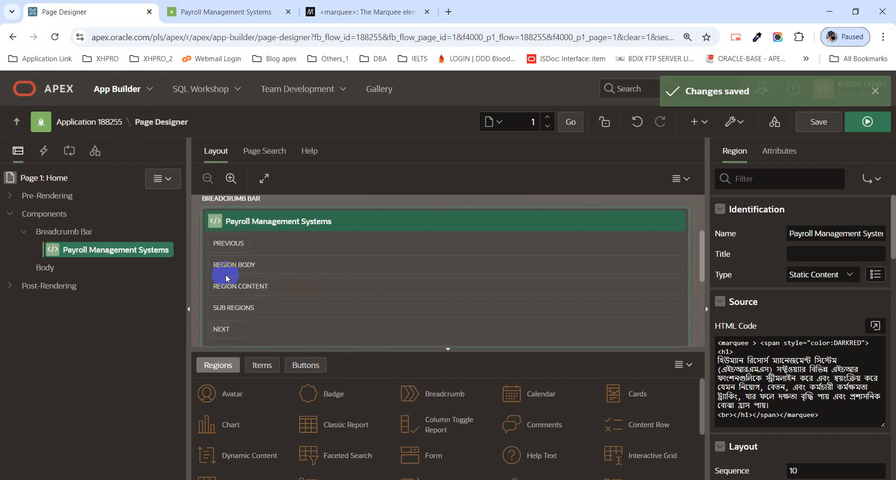
pyautogui.click(850, 132)
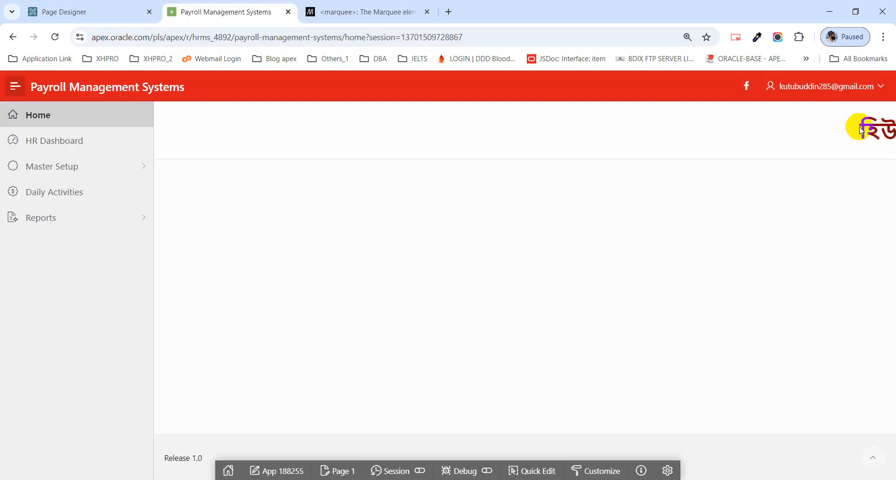
pyautogui.click(114, 12)
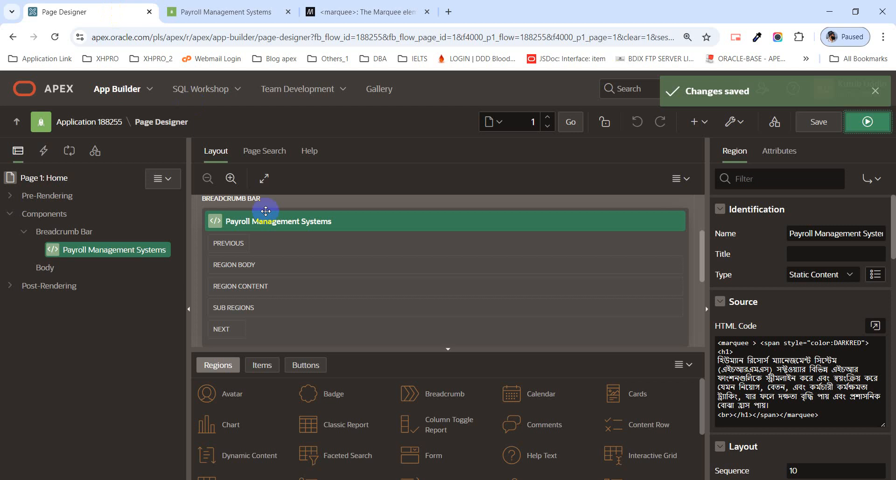
pyautogui.scroll(-1, 388, 251)
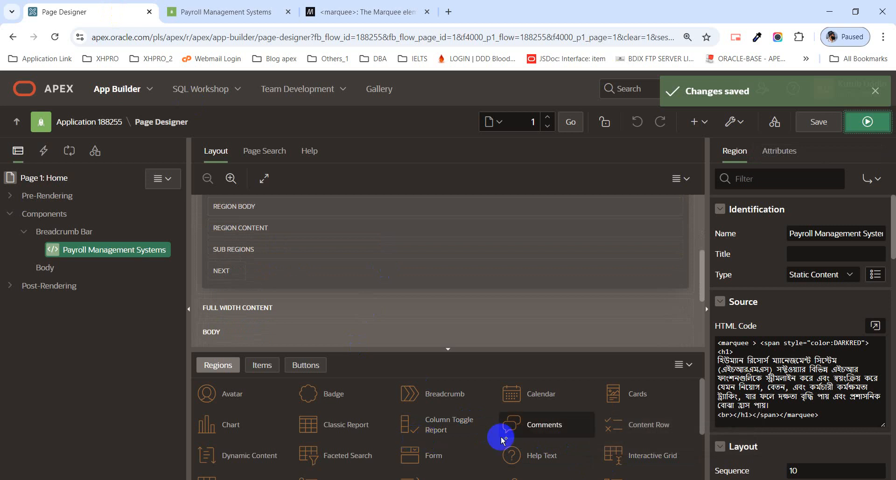
# Drop a Static Content region into Body, rename it from New to 'Slide', then save and run.
pyautogui.scroll(-2, 501, 438)
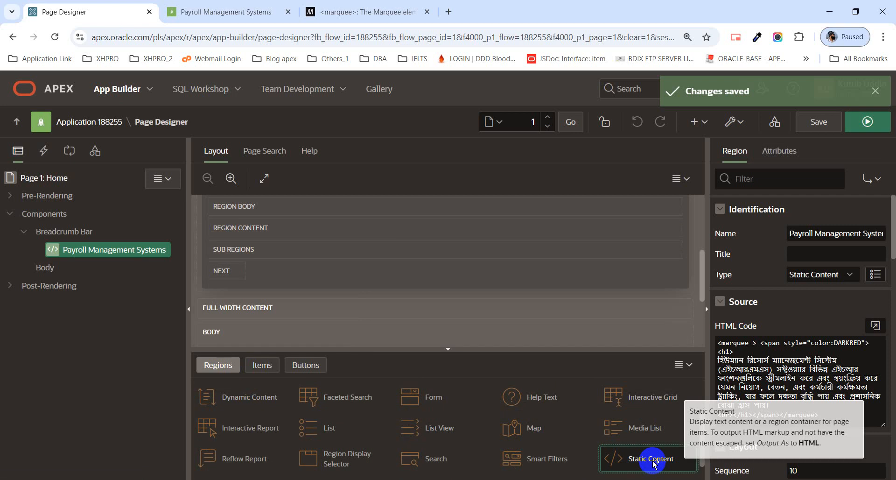
pyautogui.moveTo(654, 463); pyautogui.dragTo(217, 262)
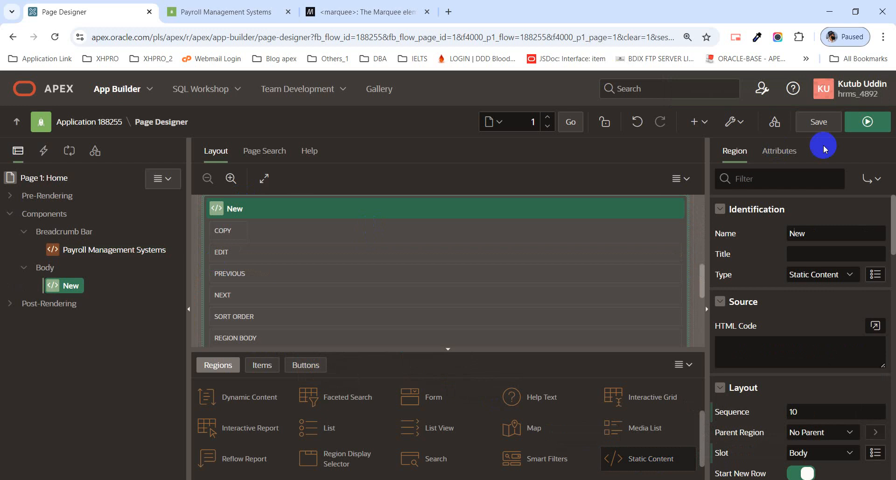
pyautogui.moveTo(825, 235); pyautogui.dragTo(786, 233)
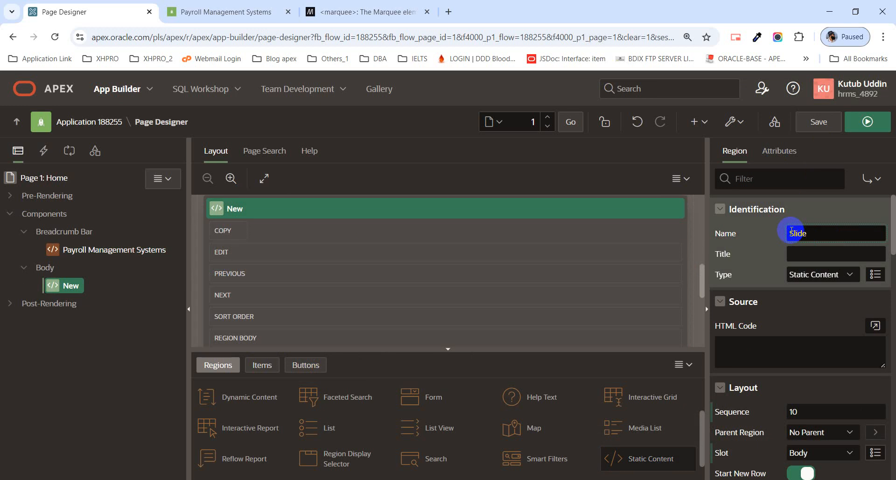
pyautogui.write('Slide')
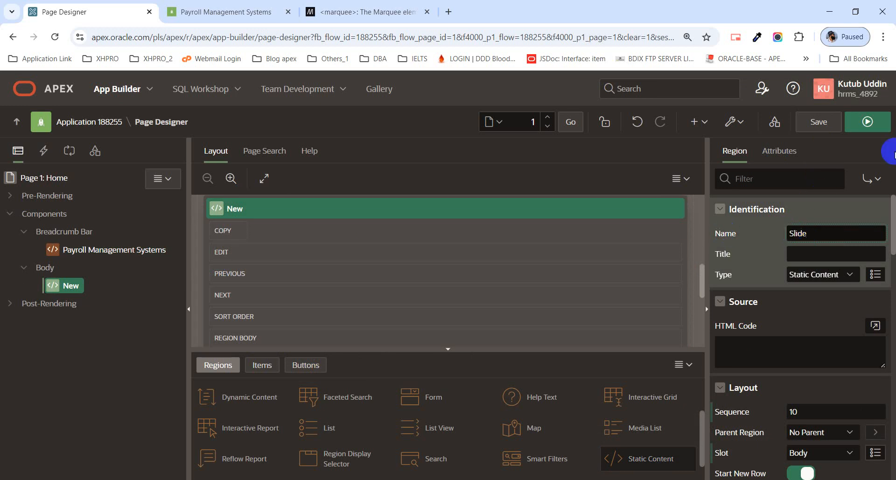
pyautogui.click(817, 122)
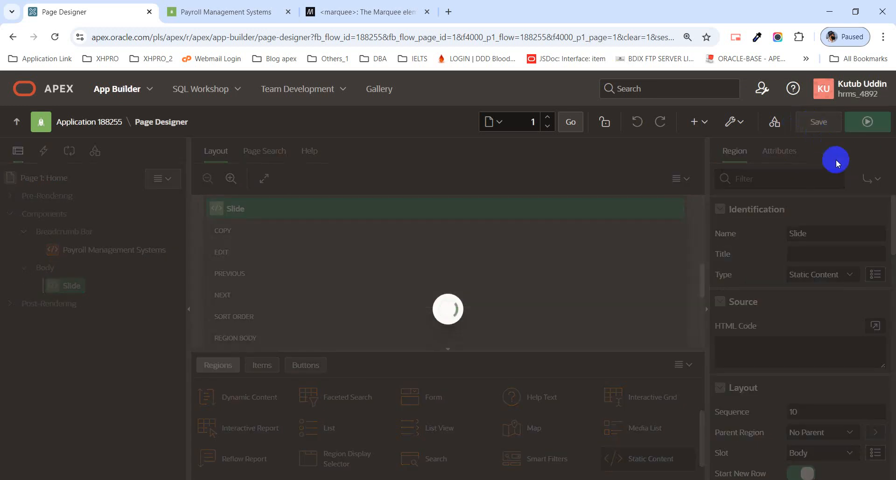
pyautogui.click(868, 122)
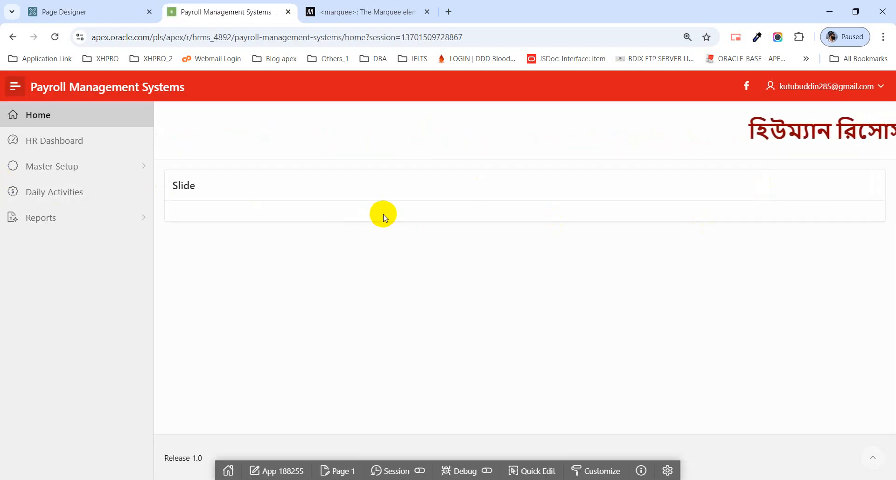
pyautogui.click(68, 17)
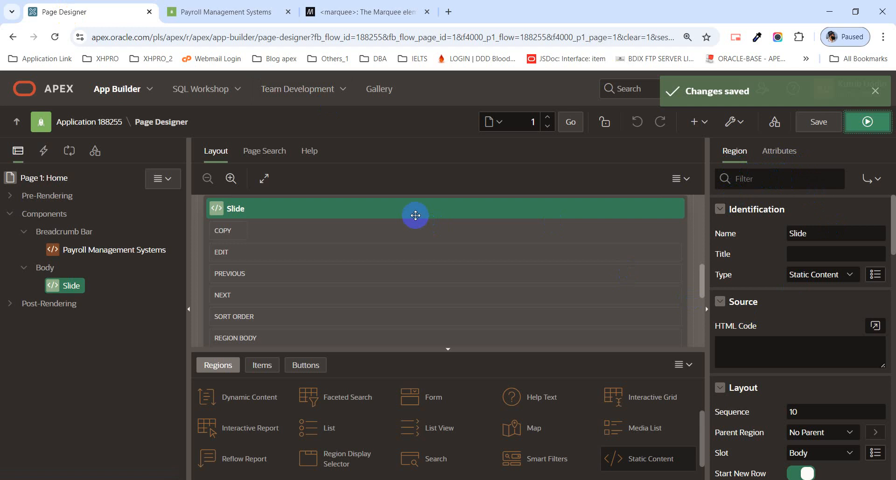
# Set the Slide region's Appearance template to Carousel Container, then save and preview the page.
pyautogui.scroll(-5, 806, 266)
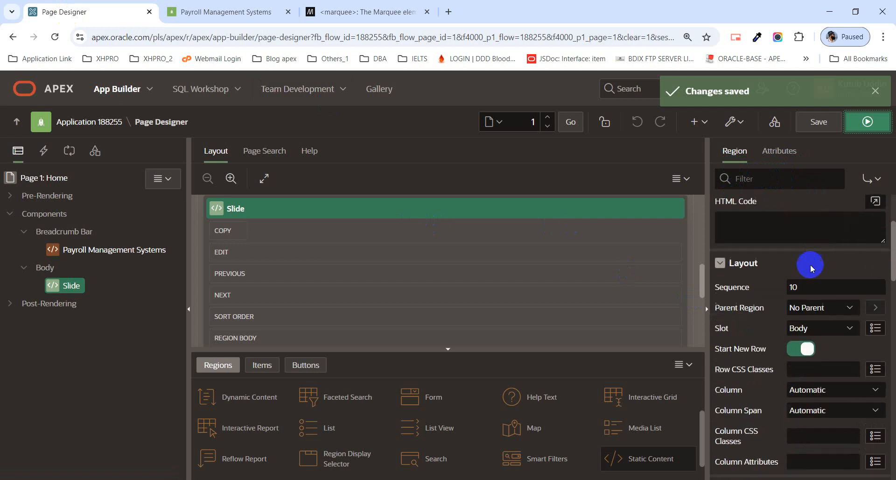
pyautogui.scroll(-2, 808, 274)
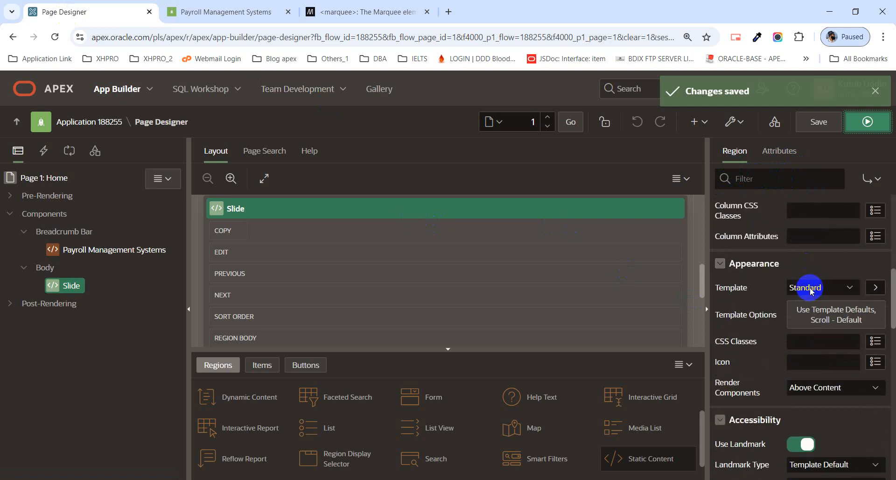
pyautogui.click(812, 289)
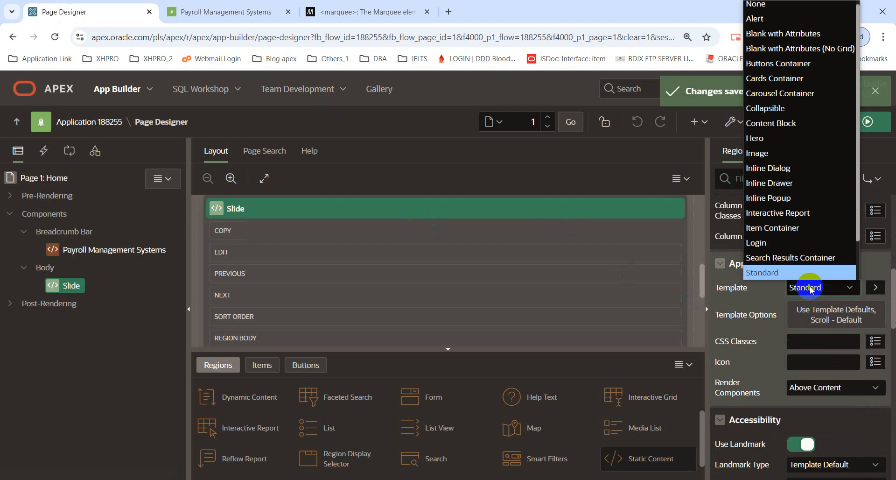
pyautogui.click(817, 96)
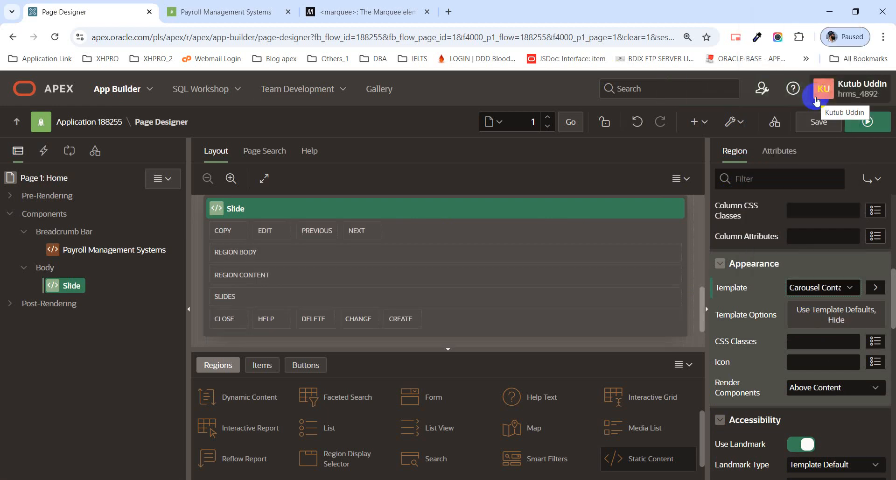
pyautogui.click(812, 127)
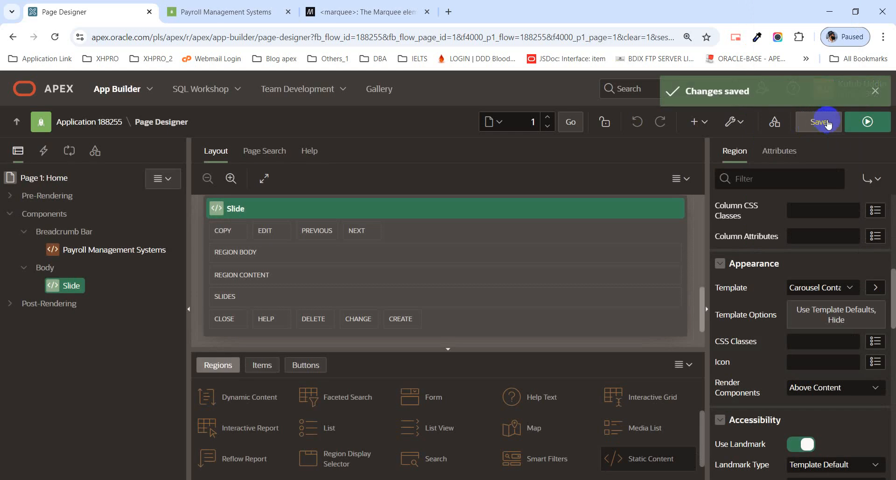
pyautogui.click(861, 128)
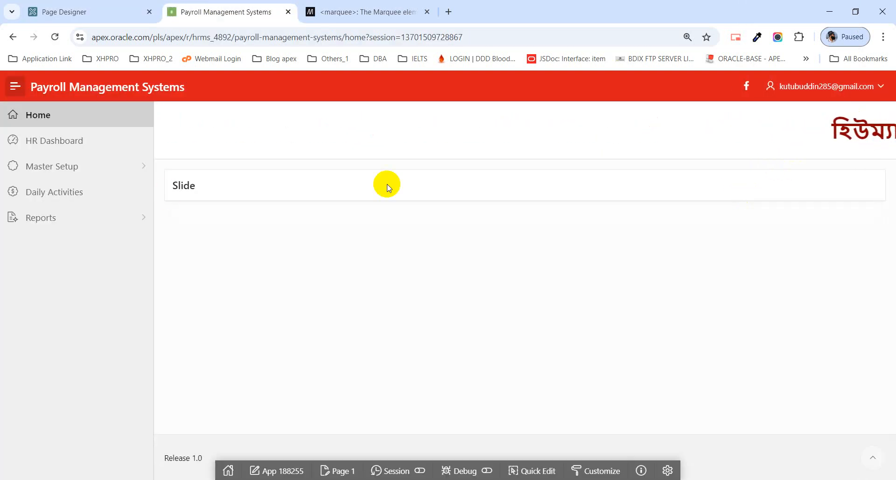
pyautogui.click(103, 15)
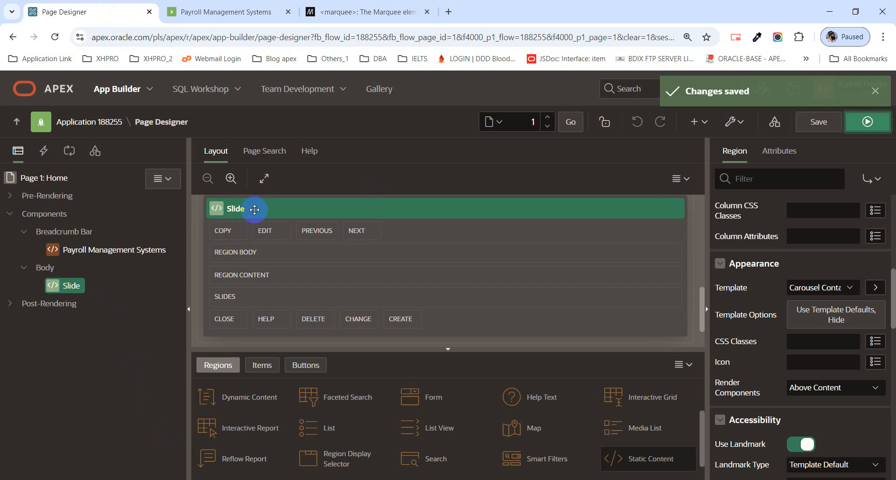
# Create a sub region under Slide, rename it from New to 'Slide_1', and save.
pyautogui.rightClick(72, 290)
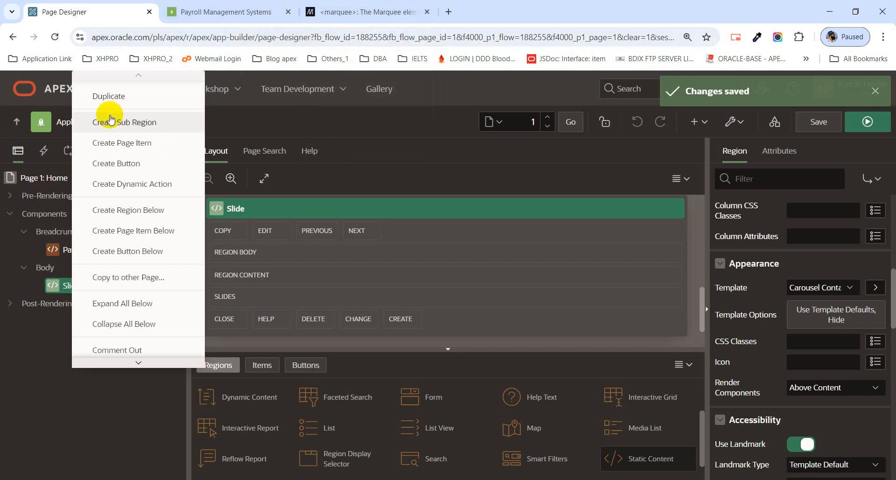
pyautogui.click(141, 130)
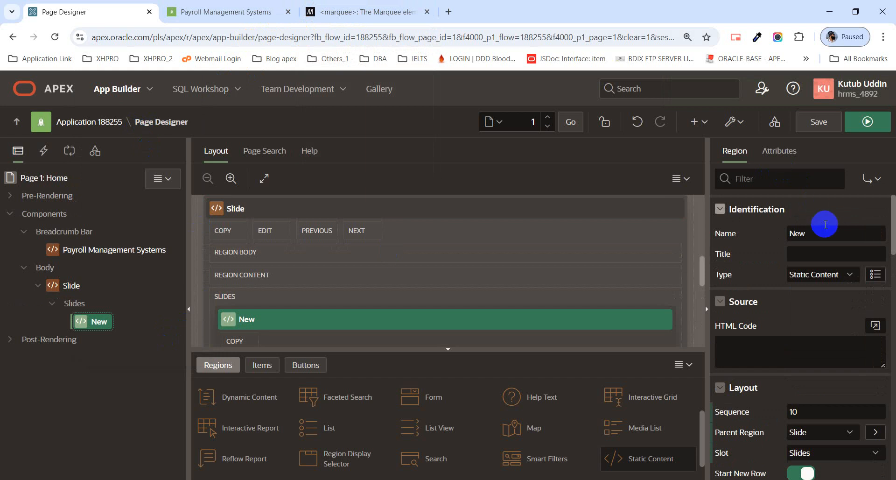
pyautogui.moveTo(823, 235); pyautogui.dragTo(794, 246)
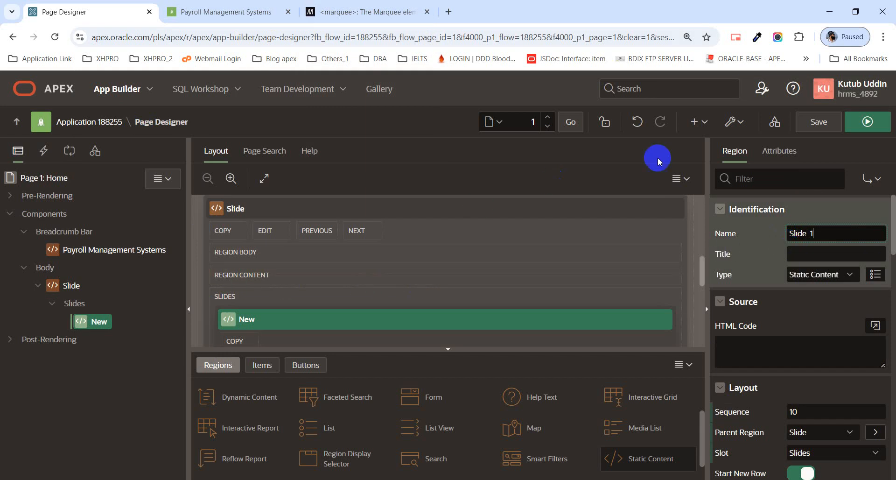
pyautogui.click(824, 132)
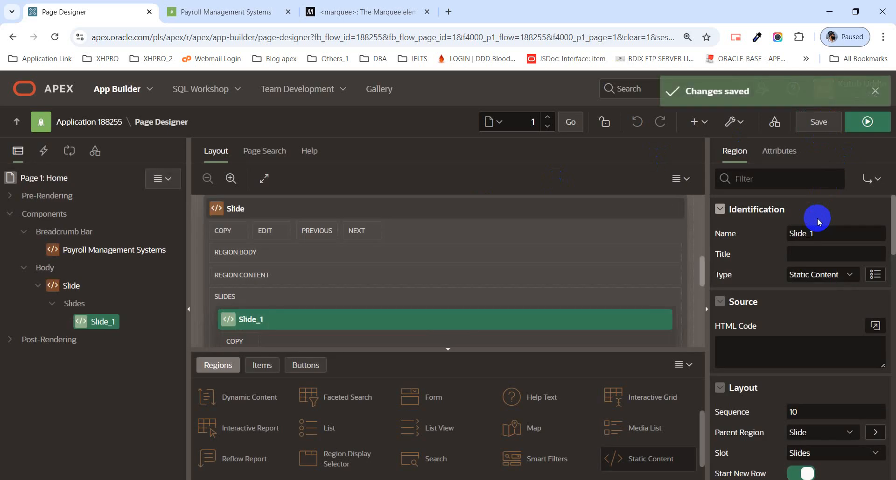
# Duplicate the Slide_1 sub region three times so the carousel has four slides.
pyautogui.rightClick(111, 323)
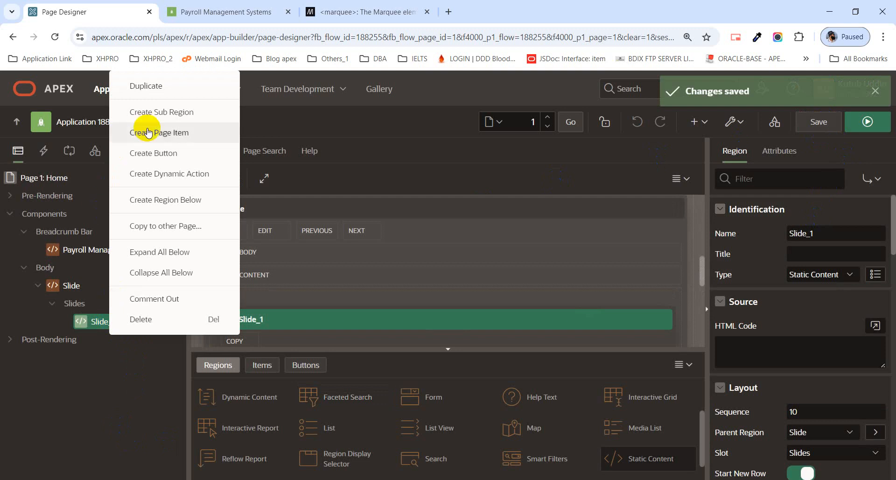
pyautogui.click(166, 87)
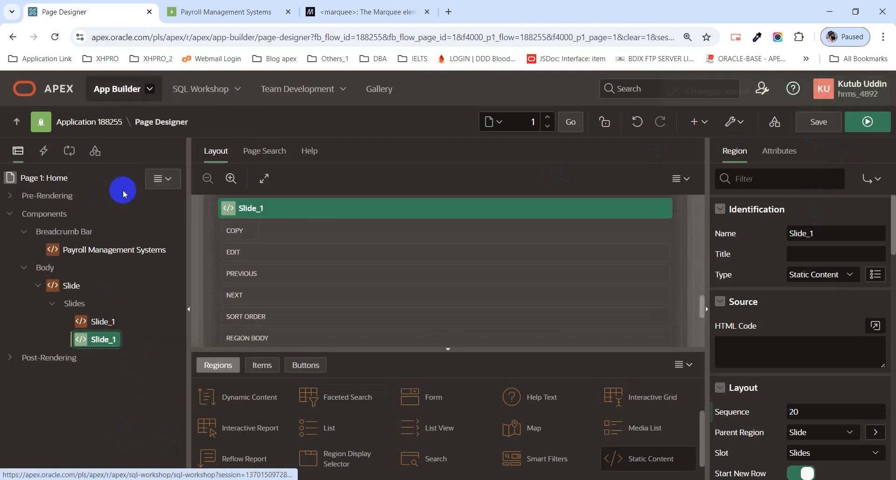
pyautogui.rightClick(106, 339)
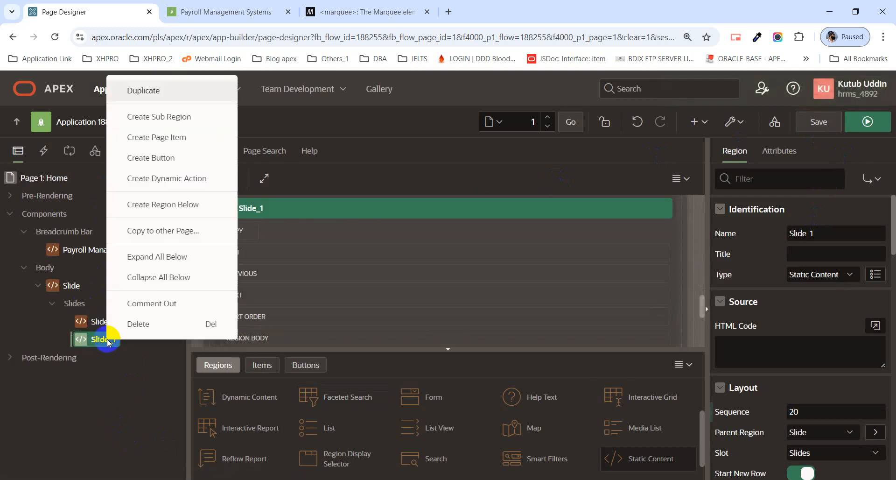
pyautogui.click(163, 98)
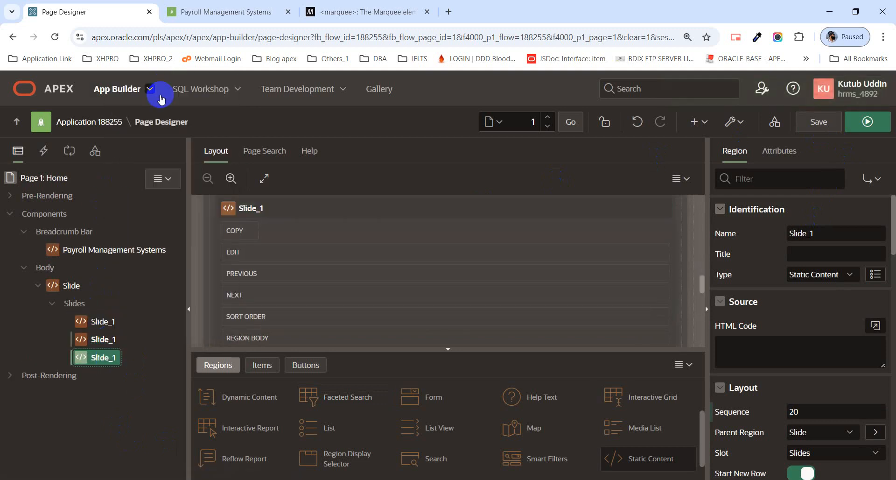
pyautogui.rightClick(99, 363)
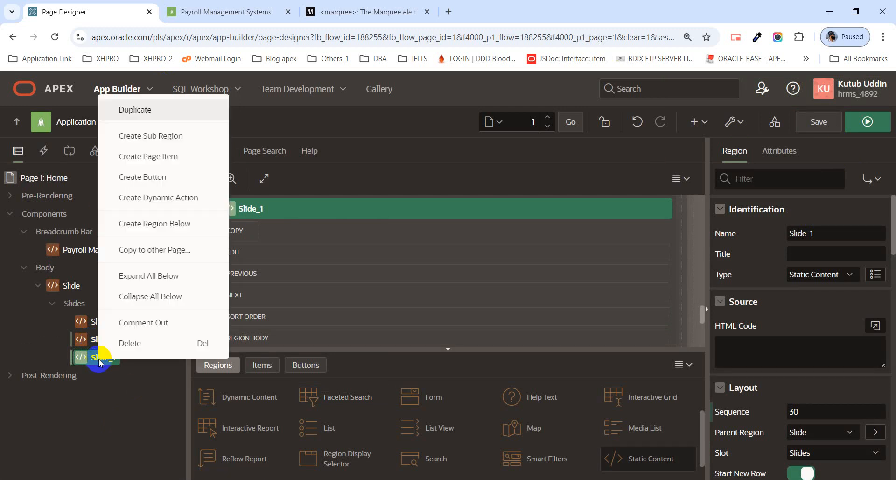
pyautogui.click(150, 110)
# Rename the copies to Slide_2, Slide_3 and Slide_4 and save the page.
pyautogui.click(117, 322)
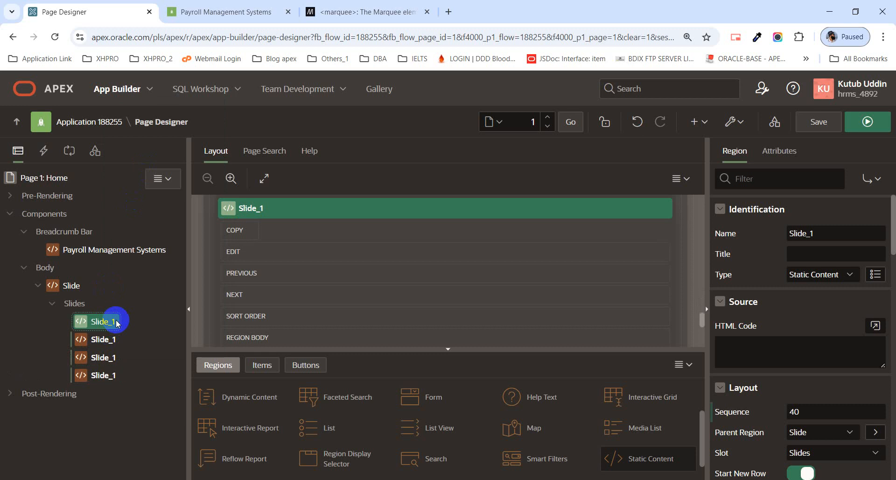
pyautogui.click(101, 339)
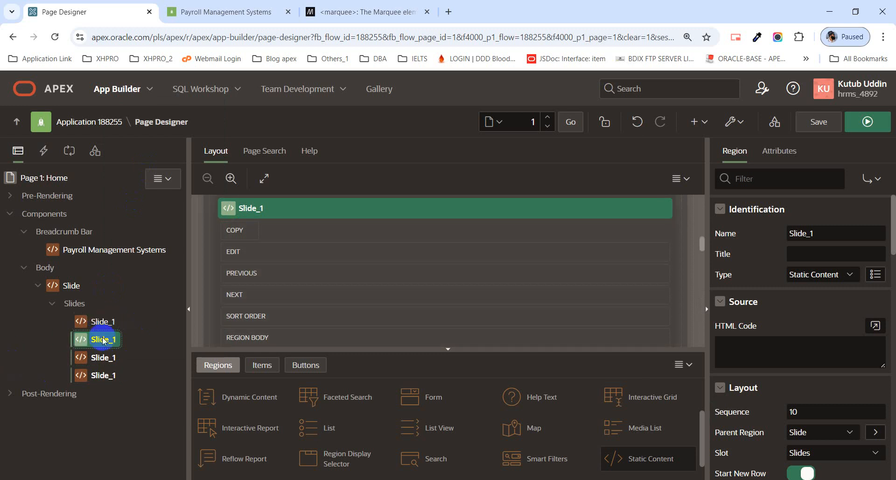
pyautogui.moveTo(804, 232); pyautogui.dragTo(825, 231)
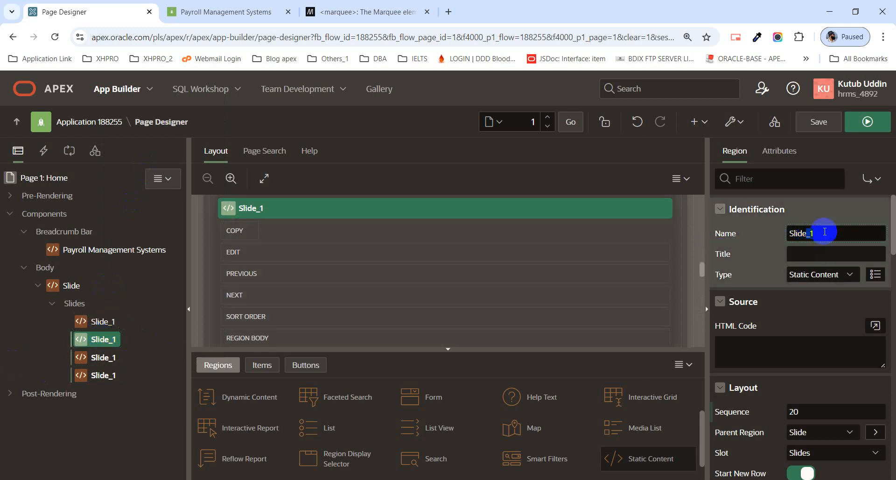
pyautogui.write('2')
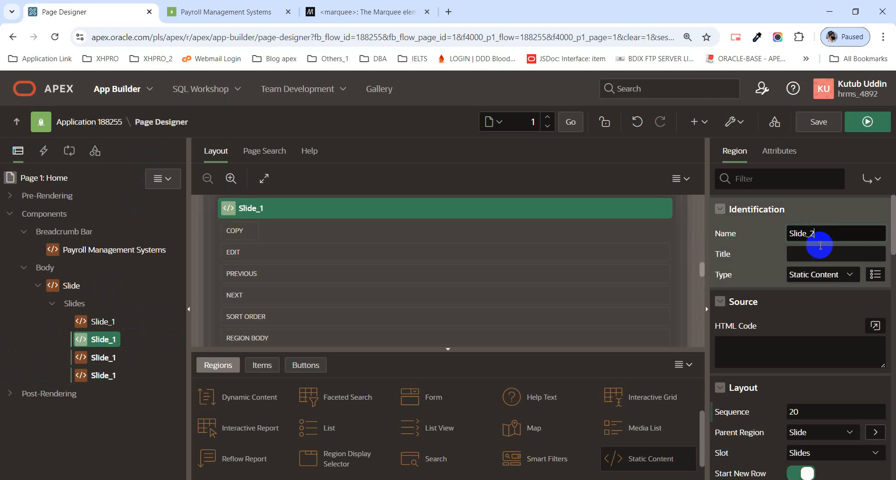
pyautogui.click(100, 357)
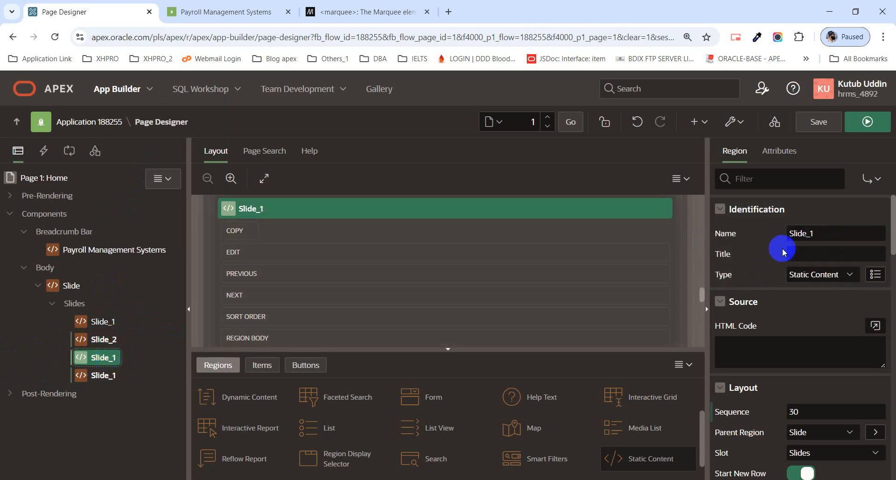
pyautogui.click(814, 234)
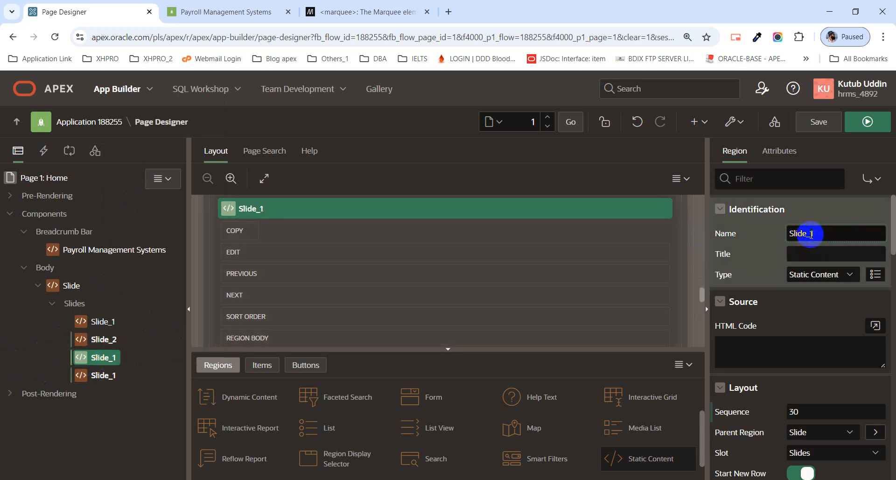
pyautogui.moveTo(812, 234); pyautogui.dragTo(864, 257)
pyautogui.write('3')
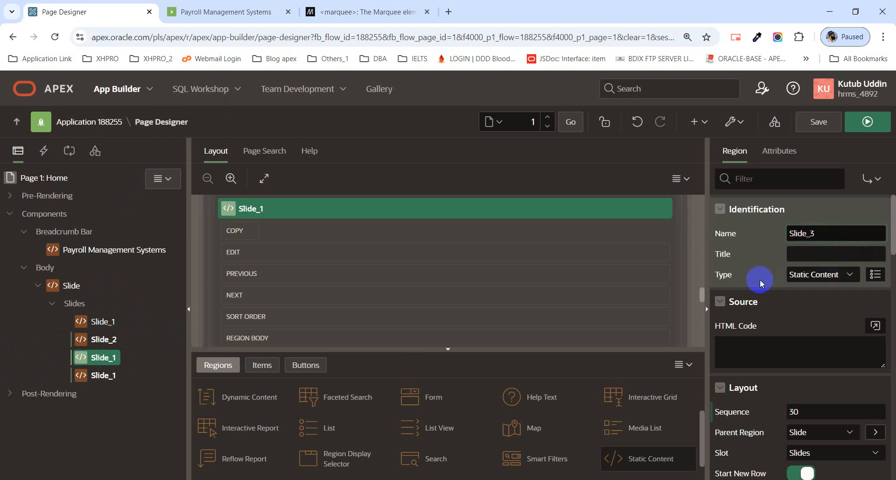
pyautogui.click(822, 128)
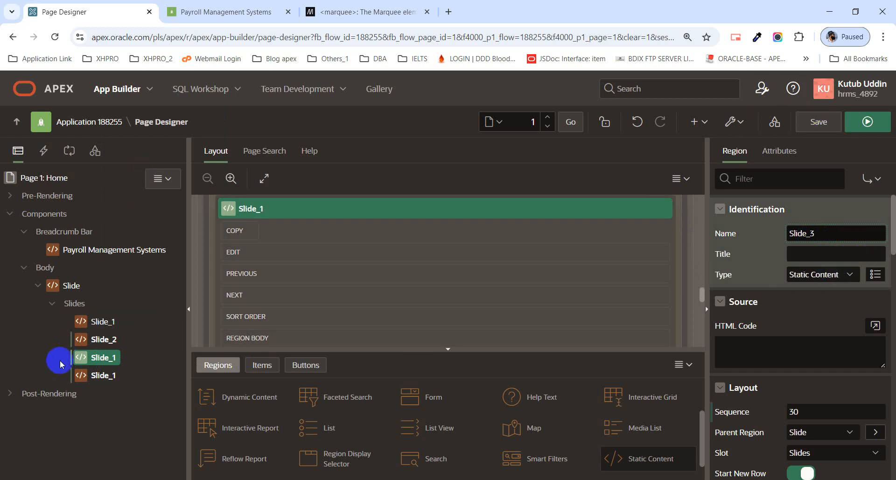
pyautogui.click(108, 379)
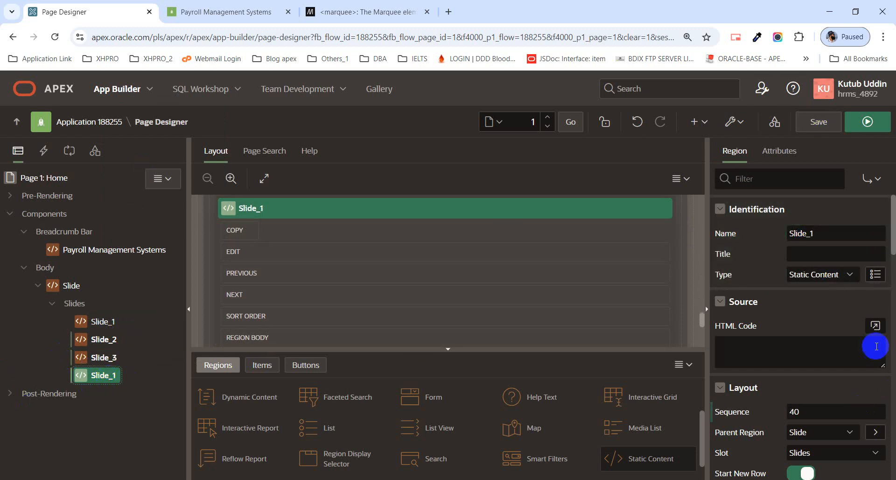
pyautogui.click(817, 234)
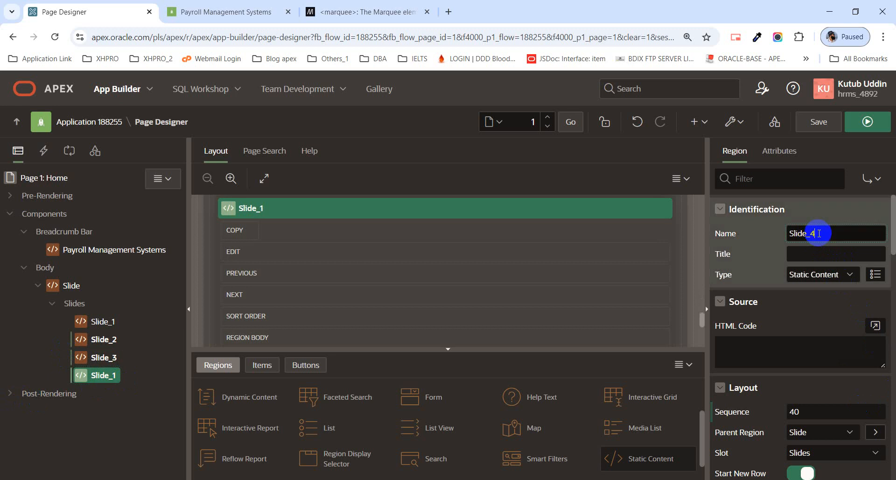
pyautogui.click(824, 122)
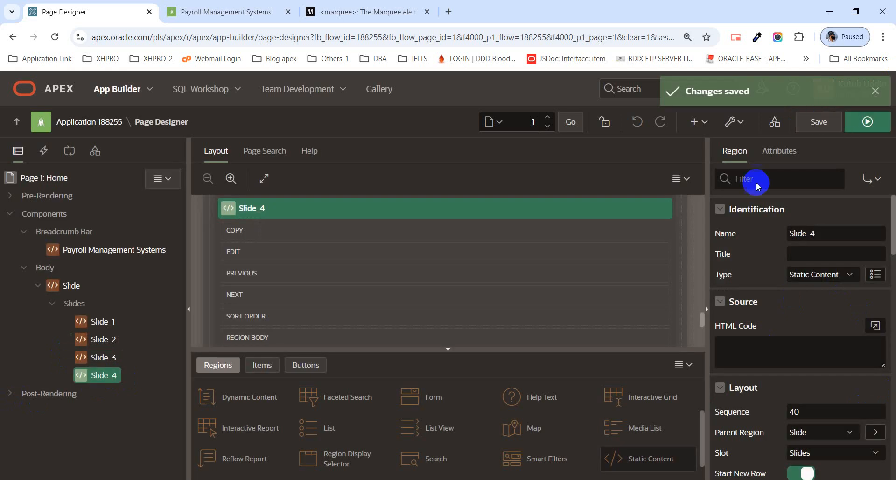
# Review each slide, Slide_1 through Slide_4, in the Rendering tree.
pyautogui.click(101, 323)
pyautogui.click(103, 340)
pyautogui.click(103, 358)
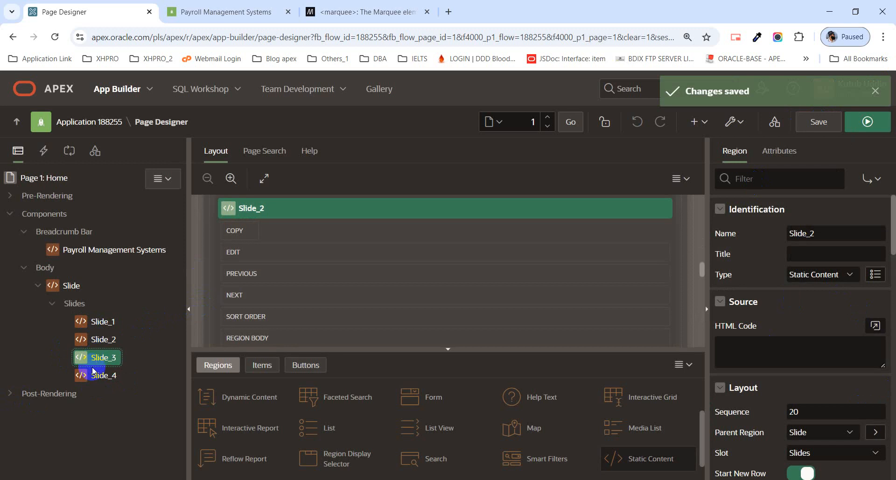
pyautogui.click(104, 379)
pyautogui.click(103, 323)
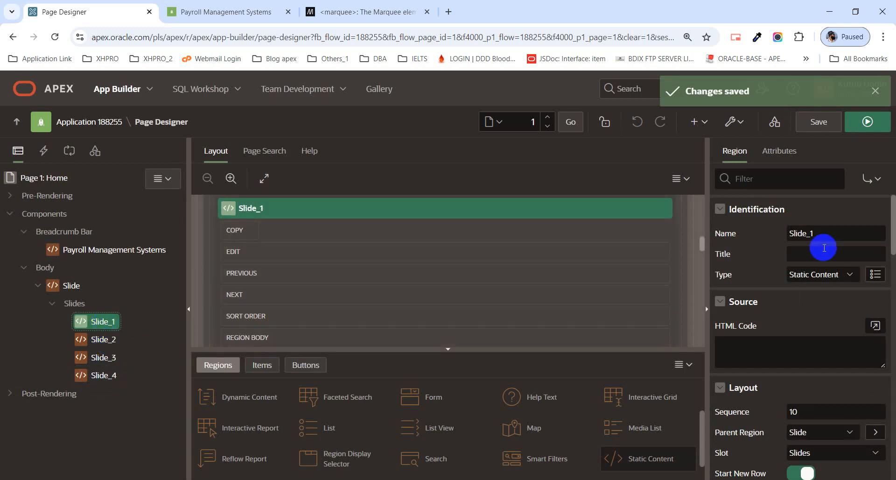
pyautogui.click(75, 285)
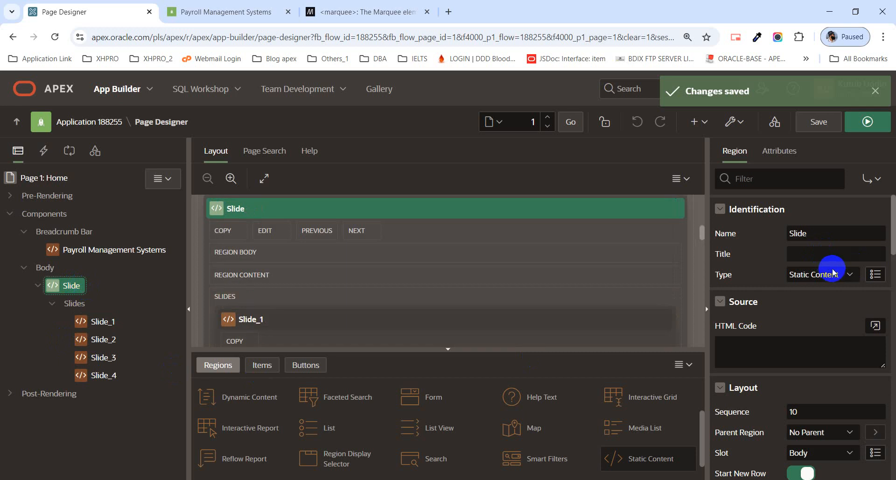
pyautogui.scroll(-4, 833, 272)
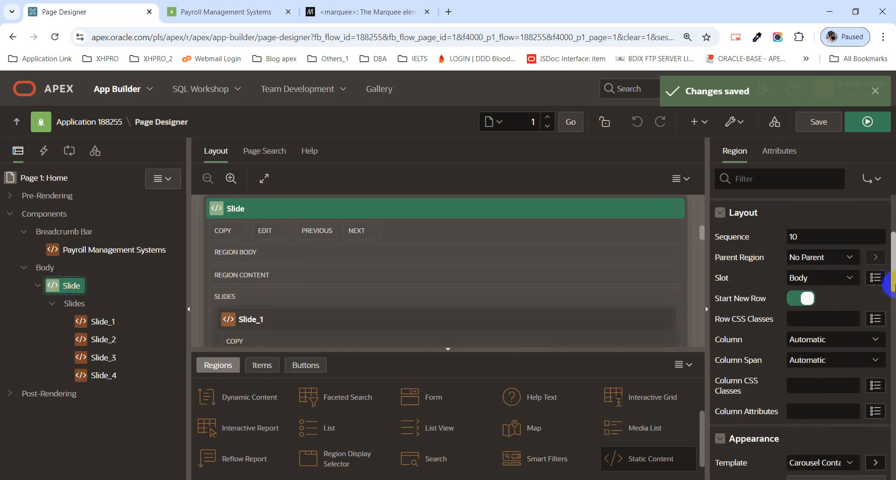
pyautogui.scroll(-5, 801, 299)
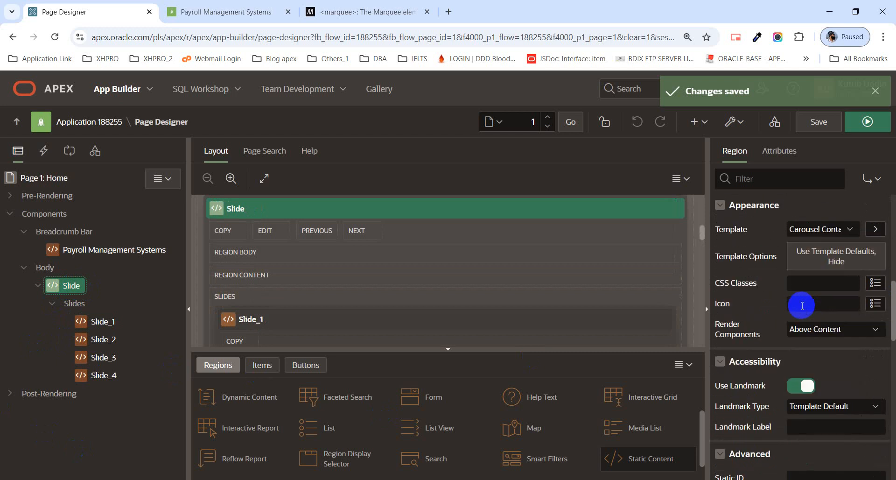
pyautogui.scroll(-4, 802, 306)
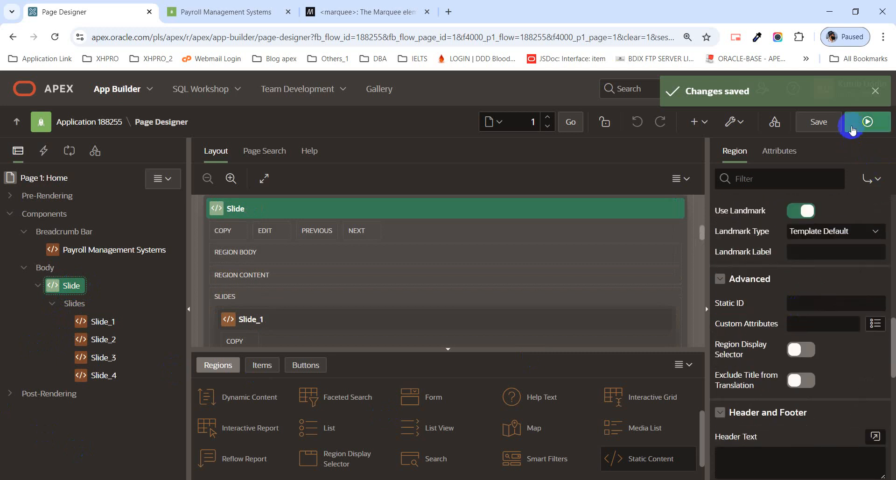
pyautogui.click(868, 122)
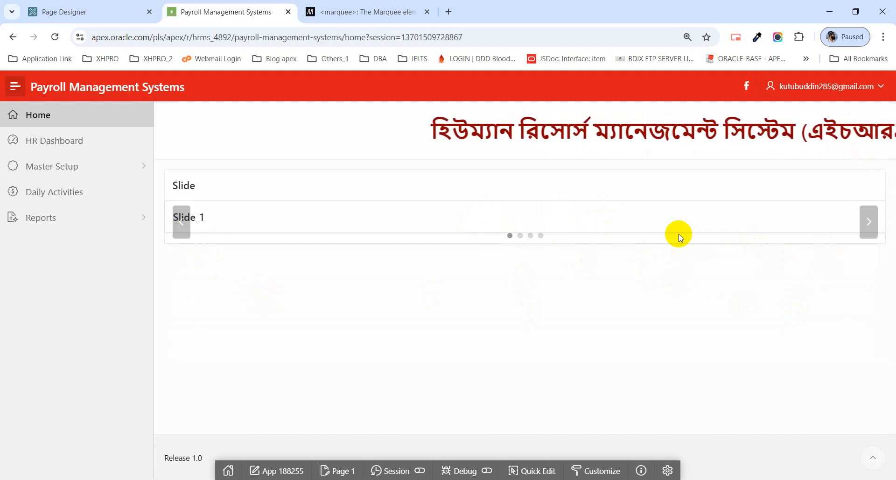
pyautogui.click(88, 13)
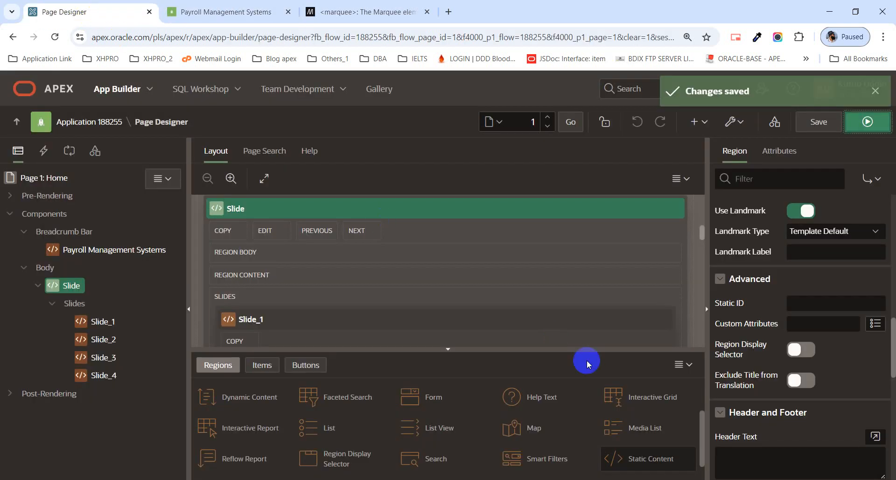
pyautogui.click(46, 268)
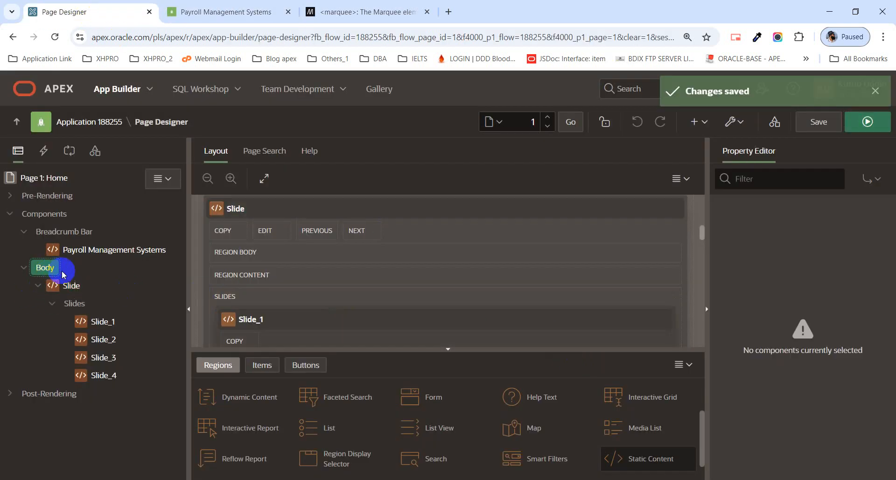
# In the Slide carousel's template options, remove body padding and choose 5 Seconds with Slide animation.
pyautogui.click(69, 286)
pyautogui.scroll(-10, 873, 254)
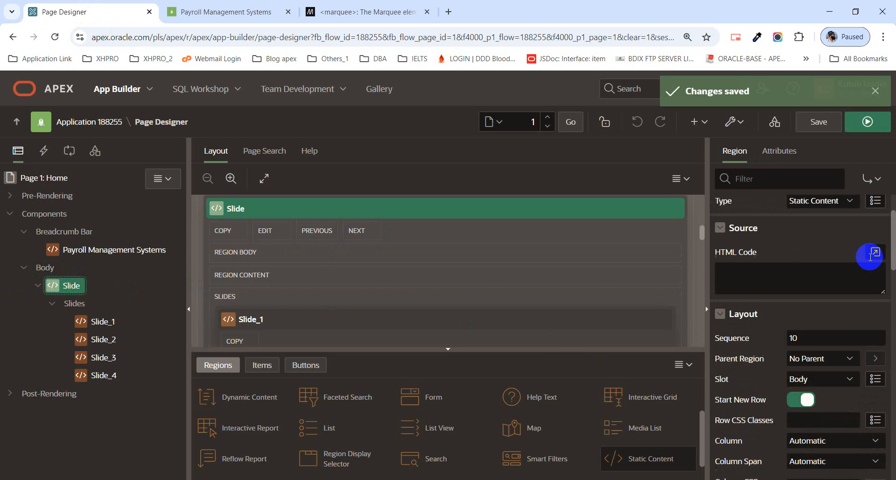
pyautogui.click(847, 258)
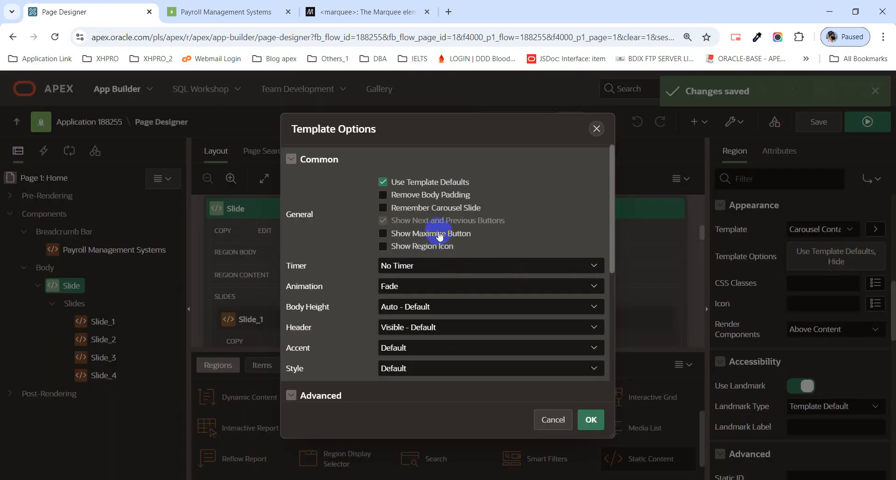
pyautogui.click(390, 194)
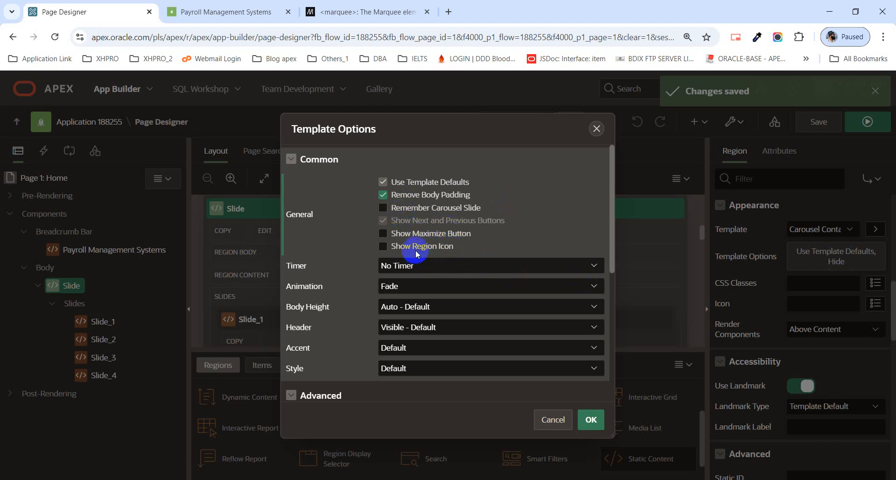
pyautogui.click(433, 270)
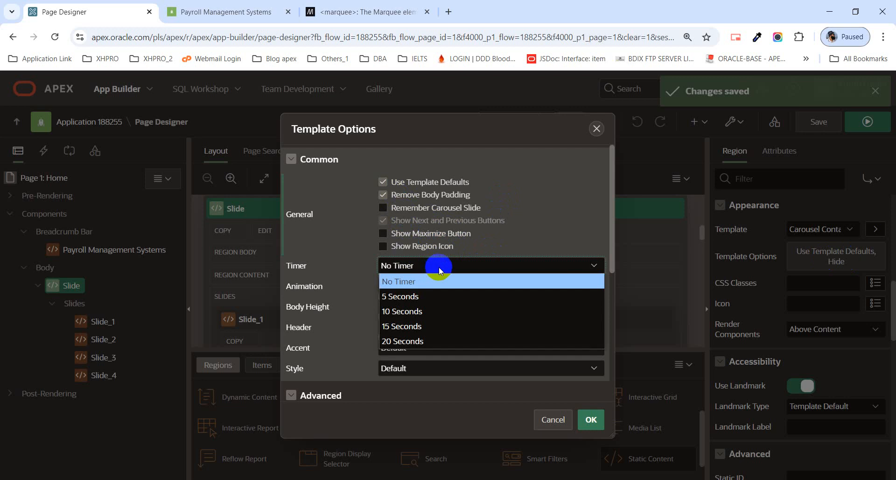
pyautogui.click(442, 294)
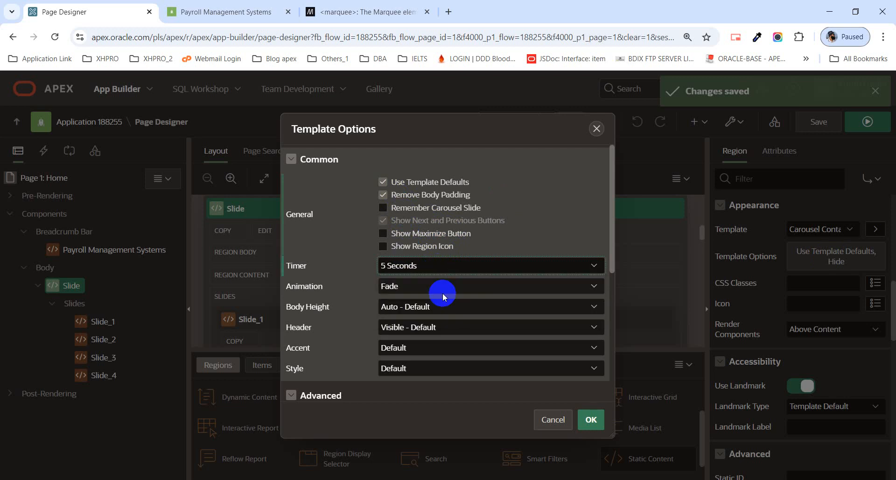
pyautogui.click(441, 286)
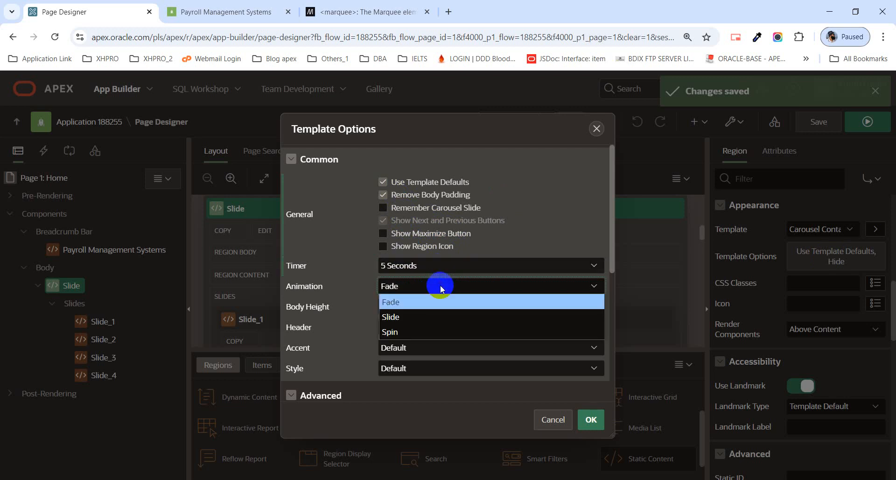
pyautogui.click(440, 317)
# Set the carousel style to Remove Borders and the header to Hidden, apply, and save.
pyautogui.scroll(-1, 438, 313)
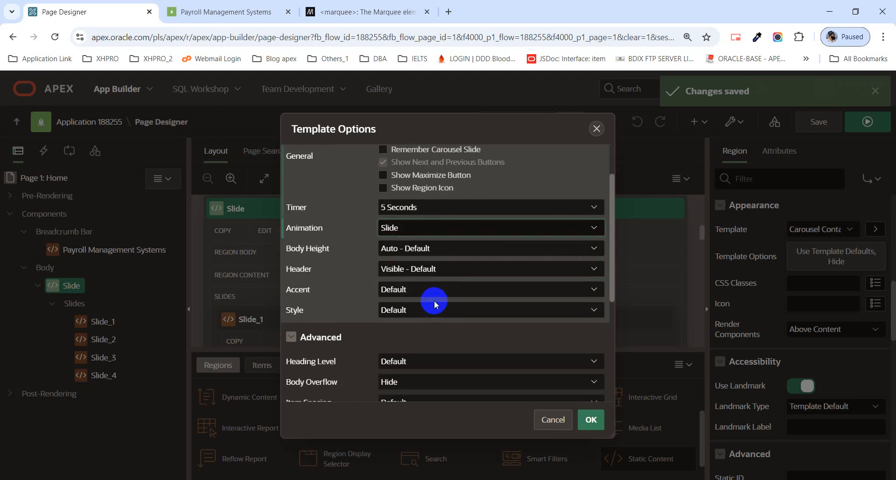
pyautogui.click(431, 310)
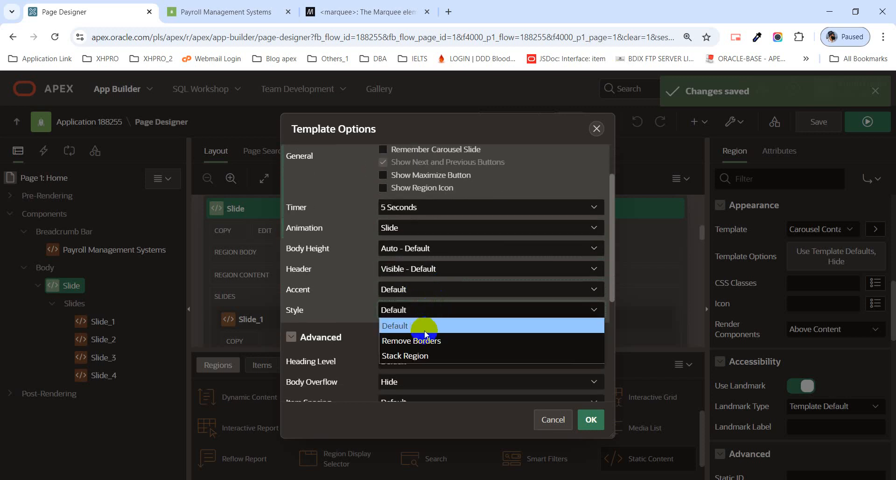
pyautogui.click(410, 340)
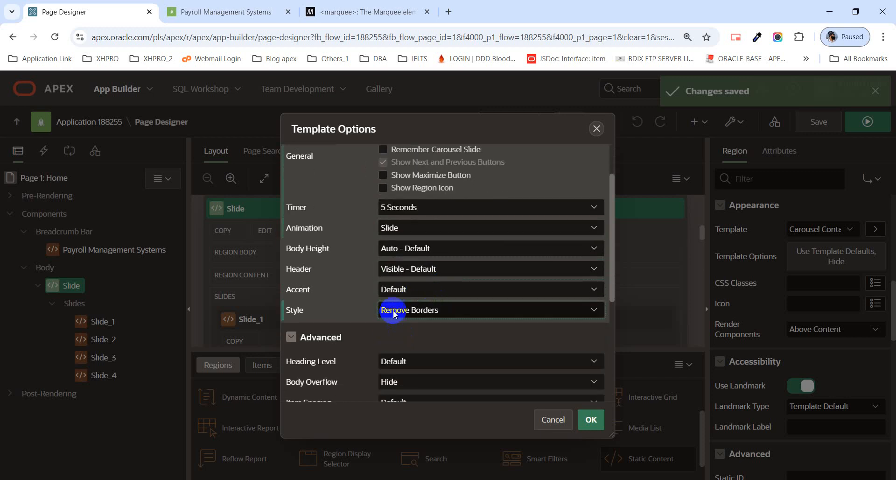
pyautogui.click(423, 267)
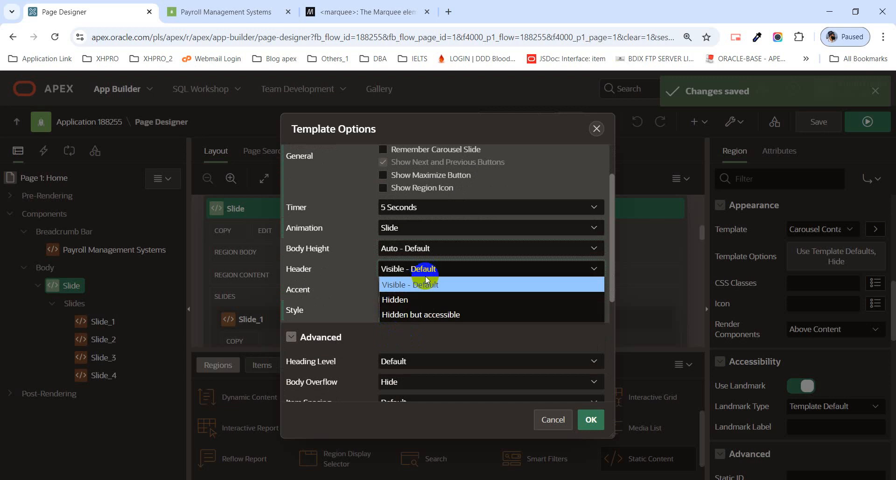
pyautogui.click(410, 299)
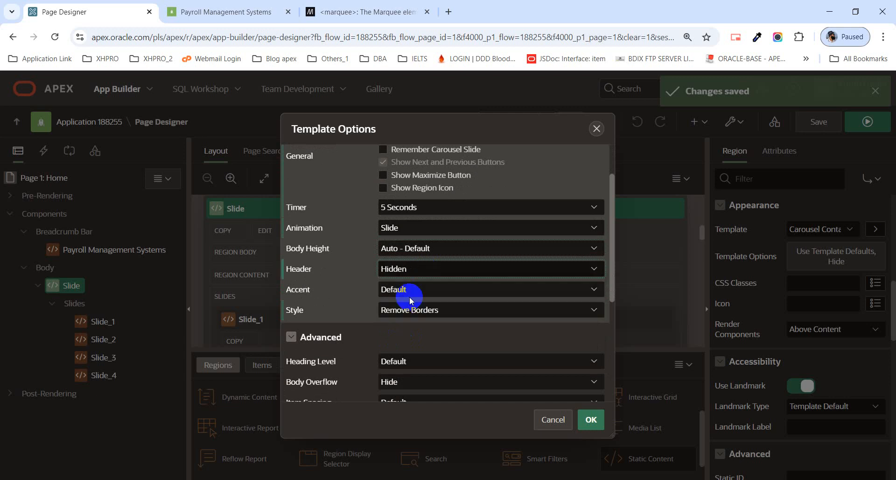
pyautogui.scroll(-1, 498, 305)
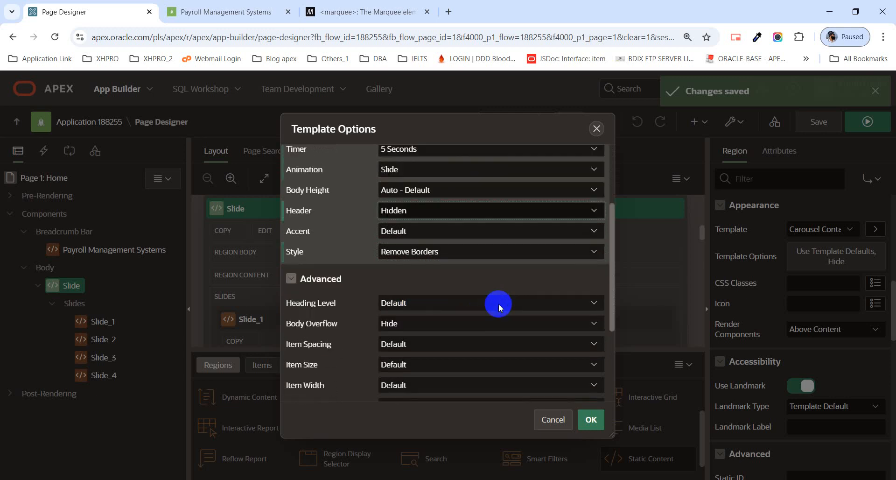
pyautogui.click(591, 419)
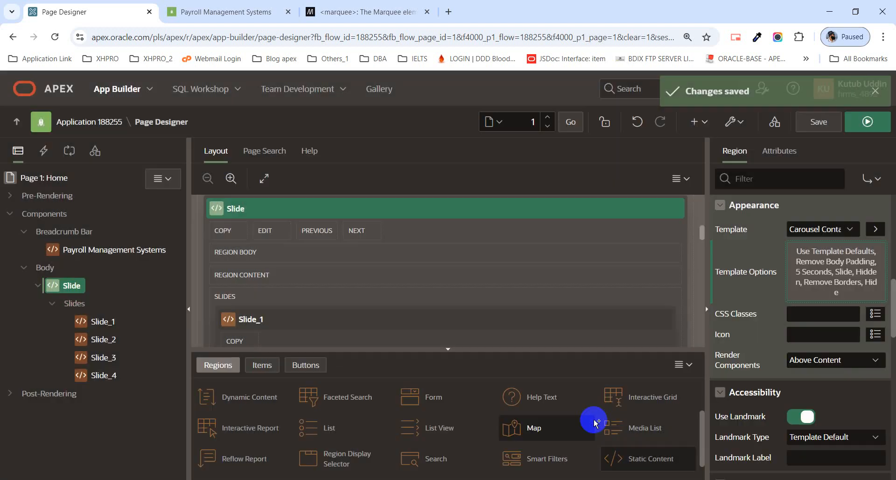
pyautogui.click(819, 121)
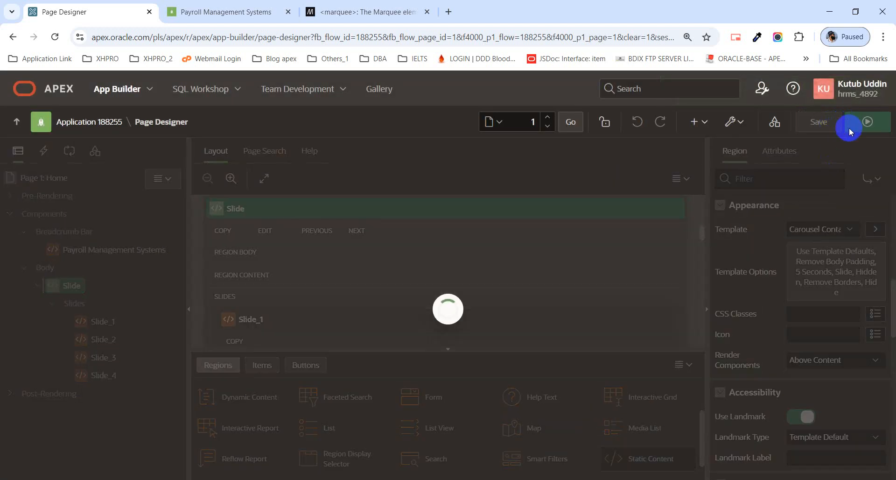
# Run the saved home page to view the carousel, then return to Page Designer and the image folder.
pyautogui.click(852, 126)
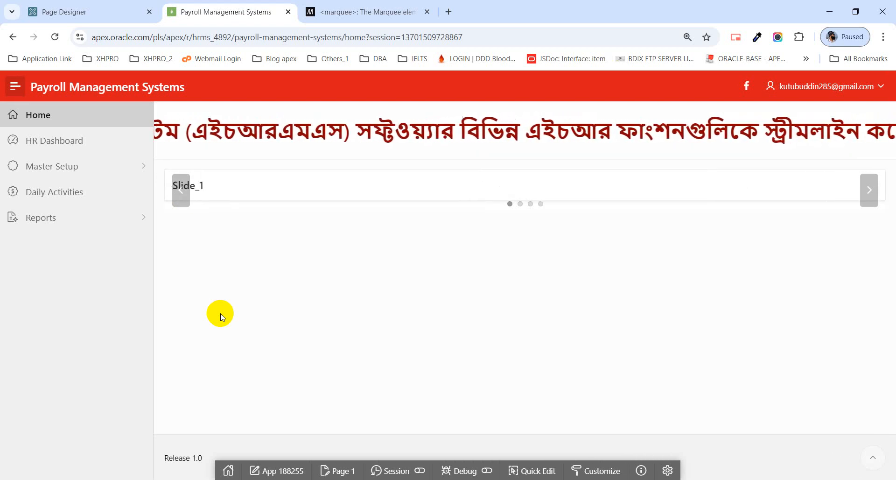
pyautogui.click(87, 14)
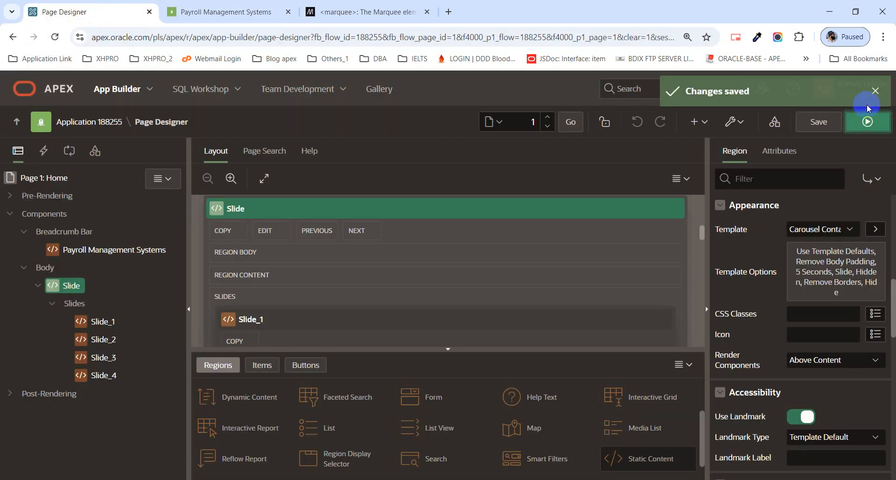
pyautogui.click(876, 93)
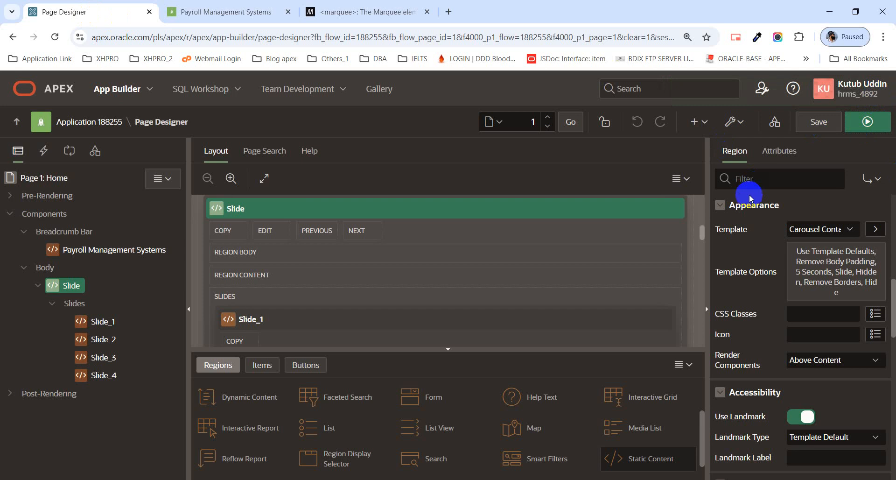
pyautogui.hotkey('alt', 'Tab')
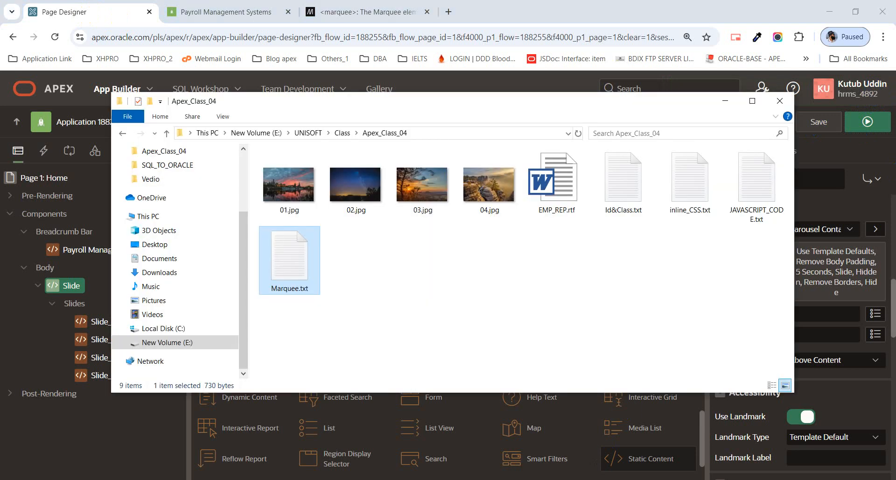
pyautogui.click(311, 194)
pyautogui.click(355, 191)
pyautogui.click(423, 190)
pyautogui.click(487, 194)
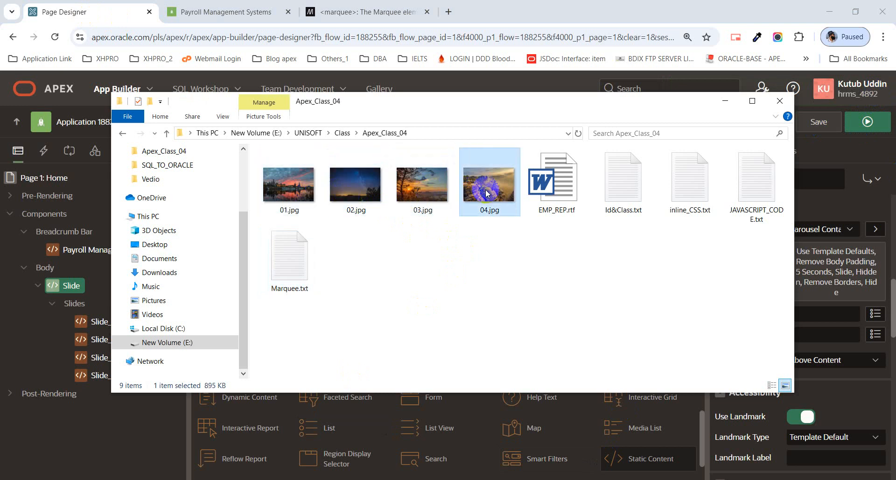
pyautogui.press('Left')
pyautogui.press('Left')
pyautogui.press('Left')
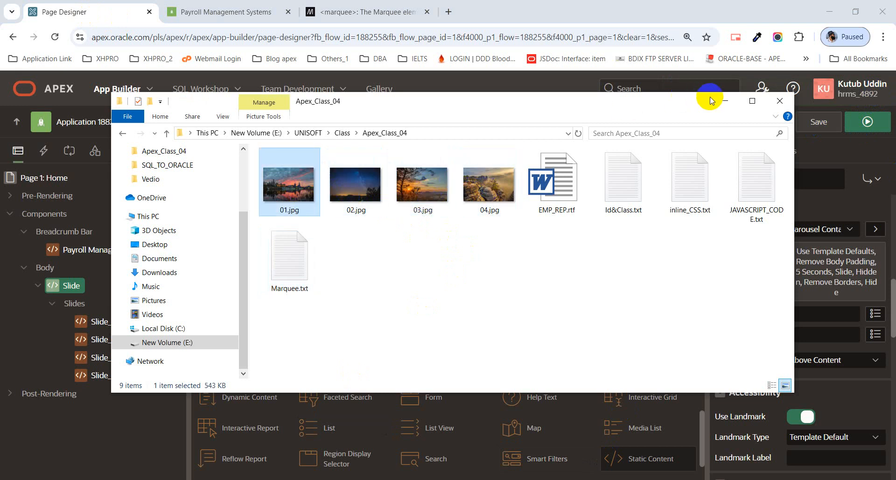
pyautogui.click(725, 101)
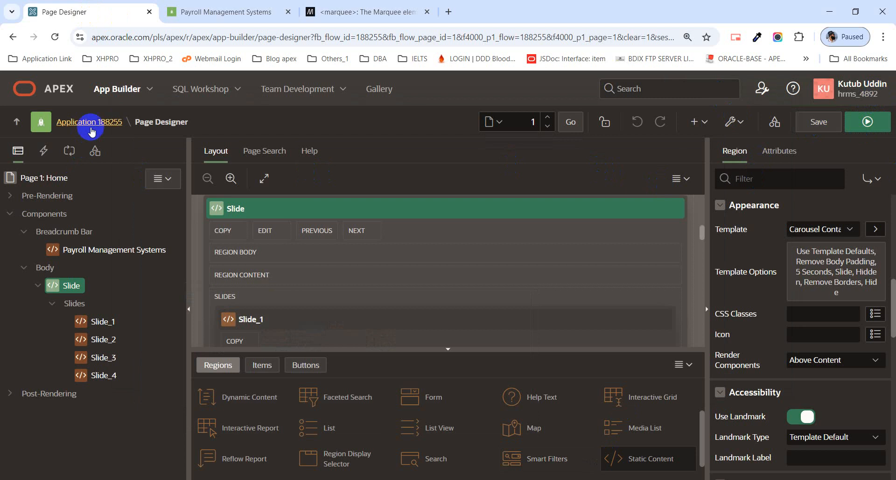
# From the Application 188255 home, go to Shared Components > Static Application Files > Create File.
pyautogui.keyDown('ctrl'); pyautogui.click(89, 122); pyautogui.keyUp('ctrl')
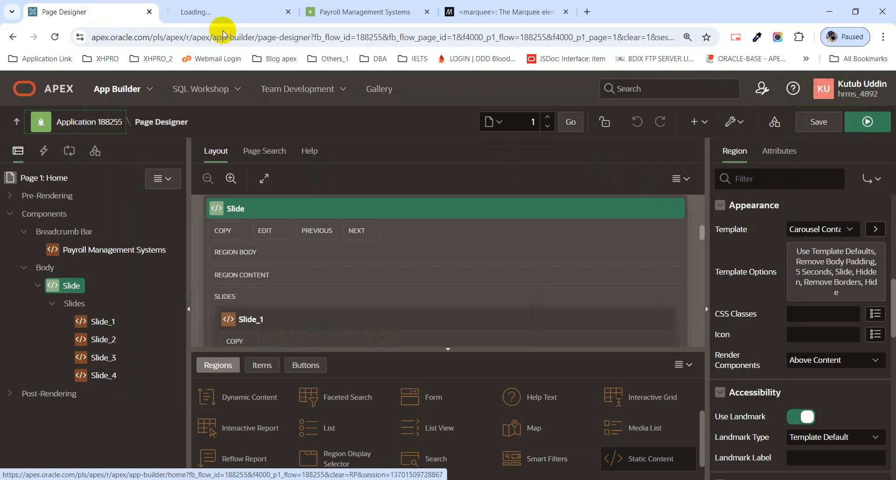
pyautogui.click(236, 12)
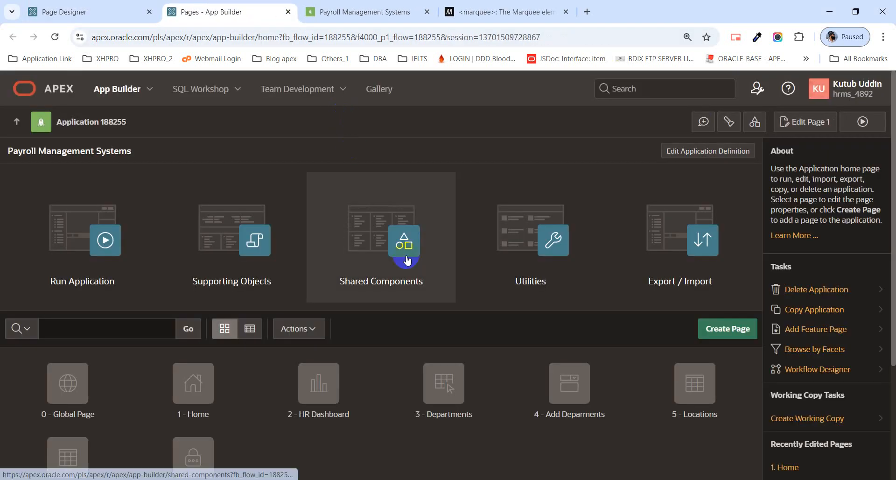
pyautogui.click(408, 261)
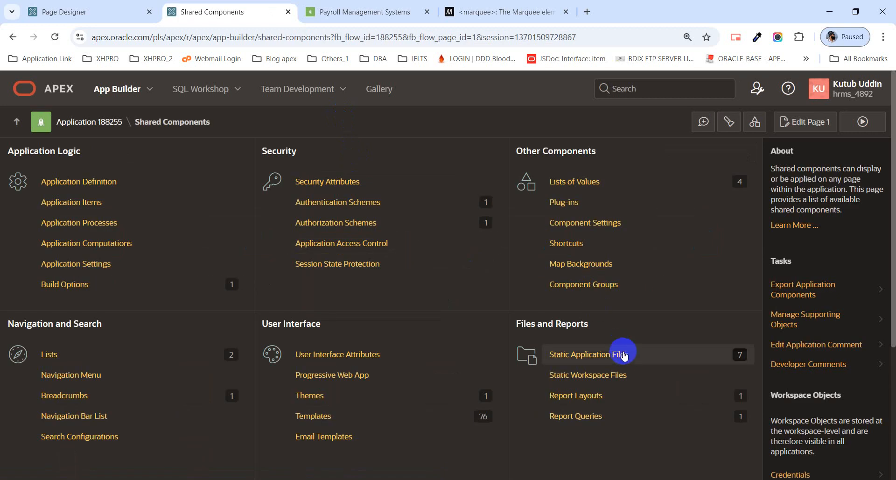
pyautogui.click(611, 357)
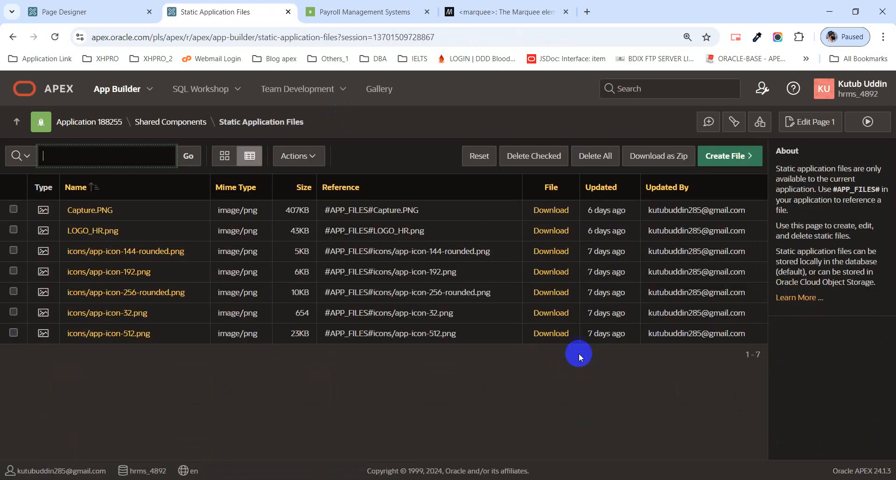
pyautogui.click(722, 163)
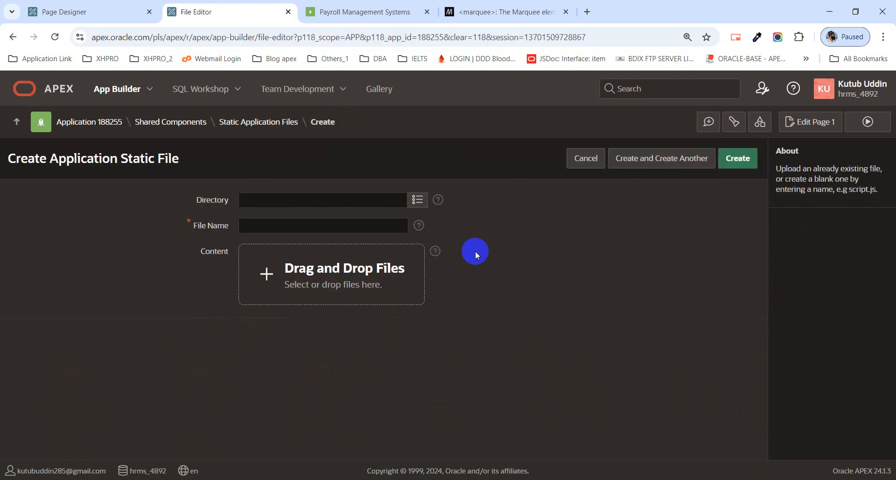
# In the file picker, browse to E:\UNISOFT\Class\Apex_Class_04.
pyautogui.click(336, 276)
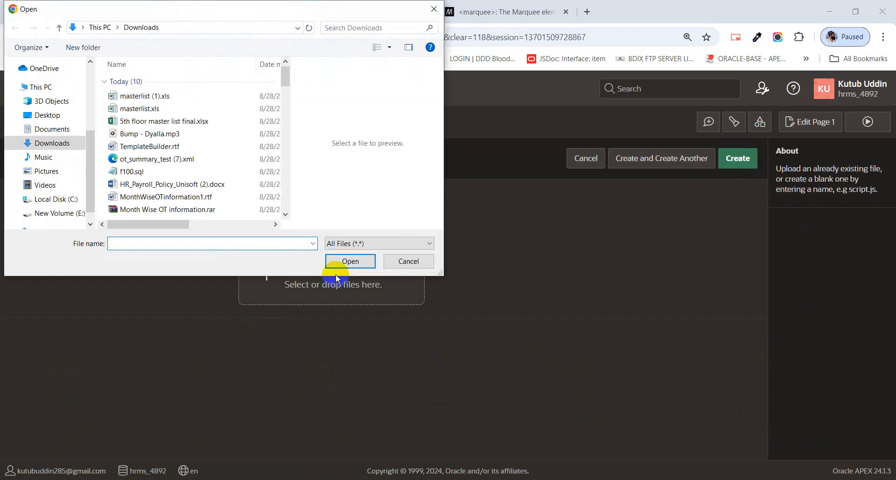
pyautogui.click(70, 212)
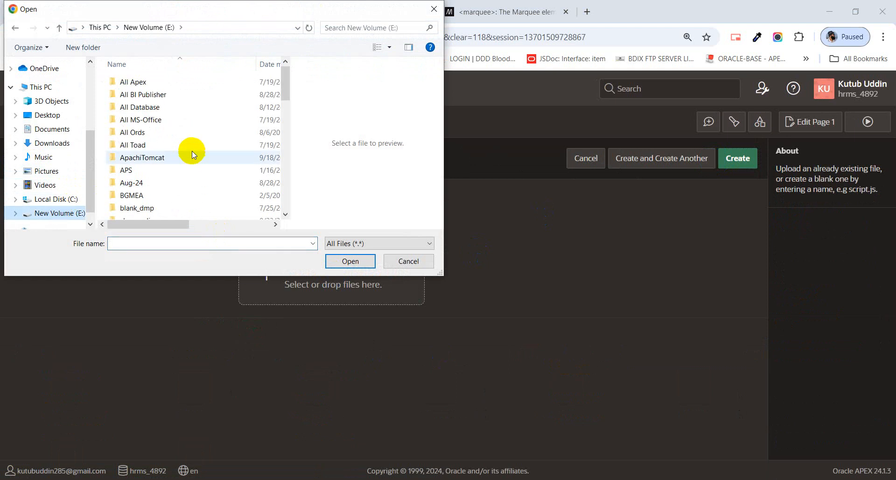
pyautogui.scroll(-2, 191, 150)
pyautogui.scroll(-1, 185, 156)
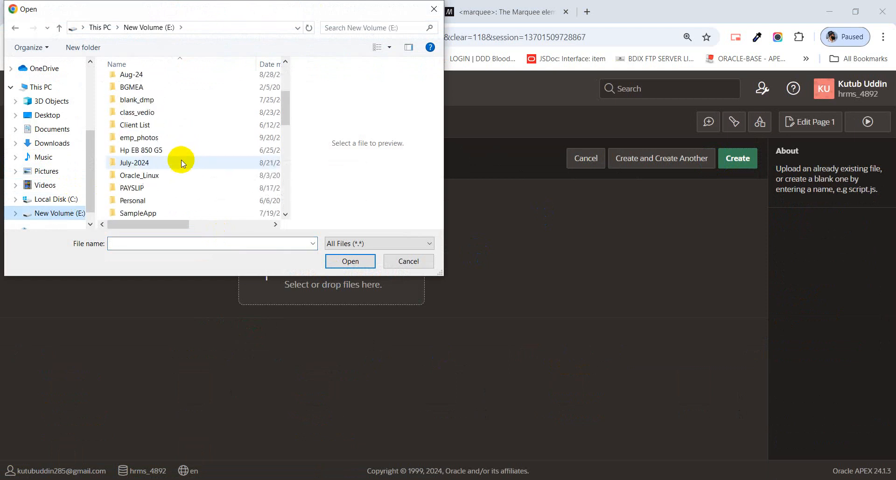
pyautogui.scroll(-2, 181, 161)
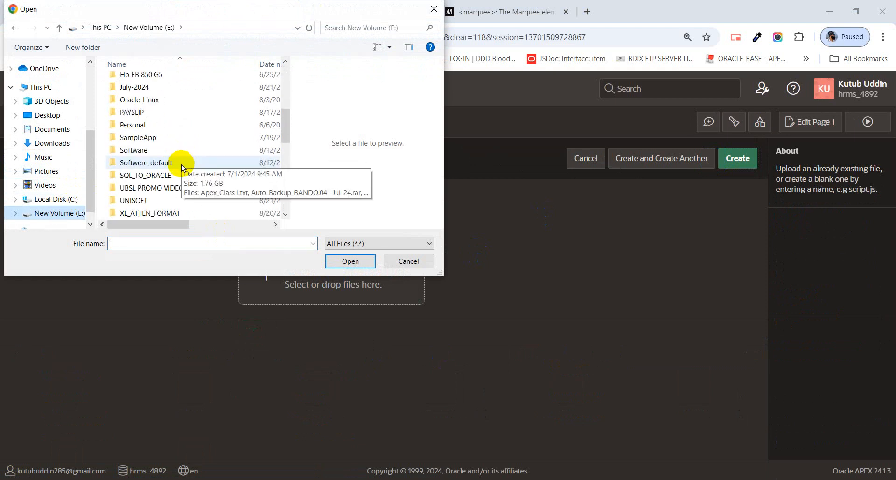
pyautogui.doubleClick(164, 200)
pyautogui.doubleClick(226, 114)
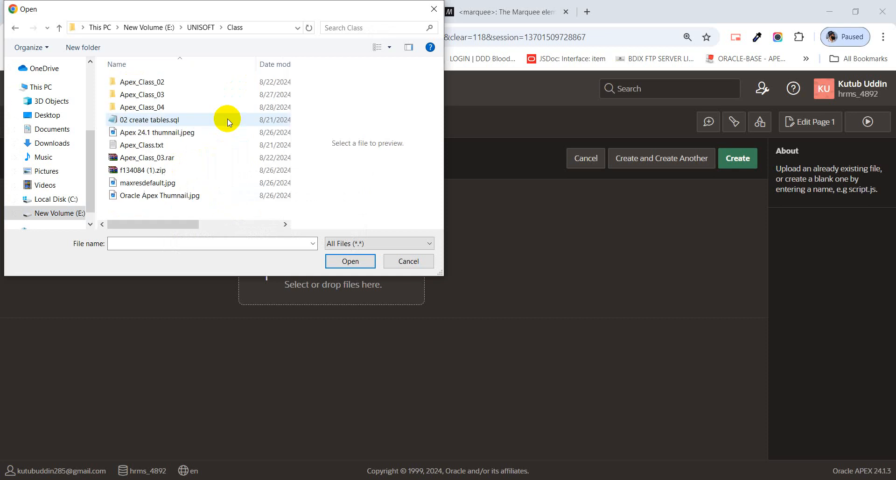
pyautogui.doubleClick(207, 111)
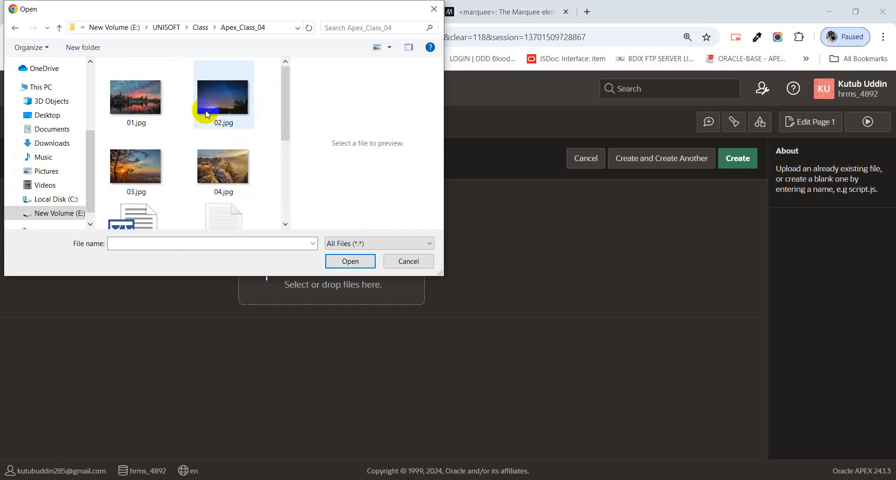
# Select 01.jpg to 04.jpg and create them as static application files.
pyautogui.click(135, 122)
pyautogui.keyDown('ctrl'); pyautogui.click(213, 104); pyautogui.keyUp('ctrl')
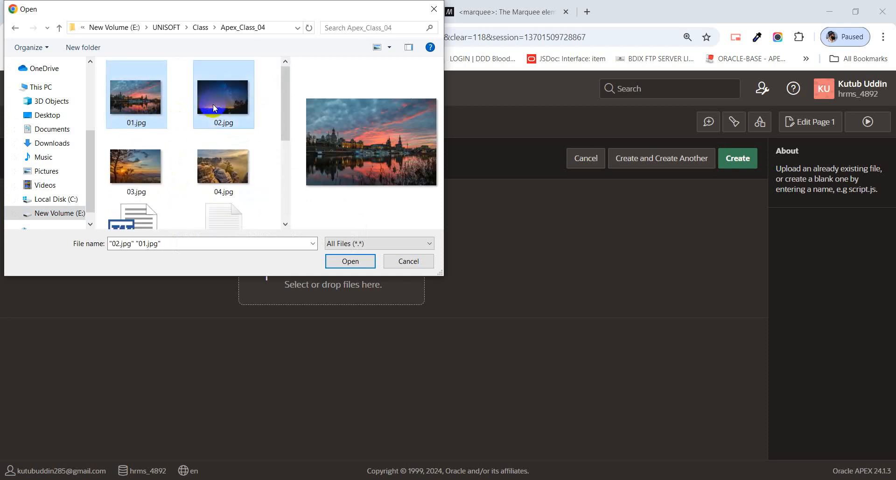
pyautogui.keyDown('ctrl'); pyautogui.click(153, 162); pyautogui.keyUp('ctrl')
pyautogui.keyDown('ctrl'); pyautogui.click(208, 167); pyautogui.keyUp('ctrl')
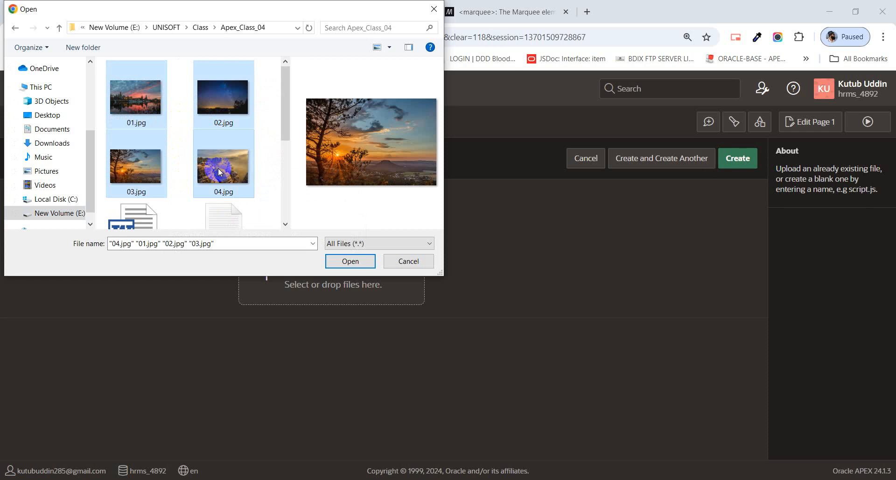
pyautogui.click(364, 261)
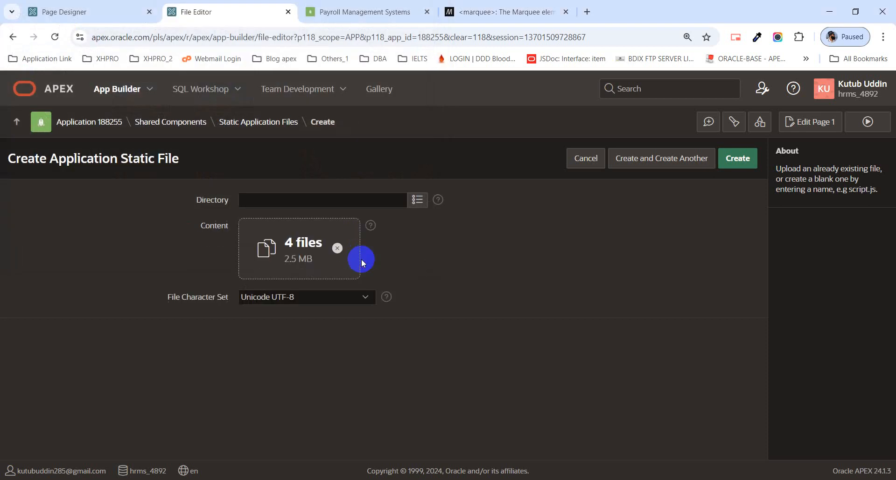
pyautogui.click(746, 167)
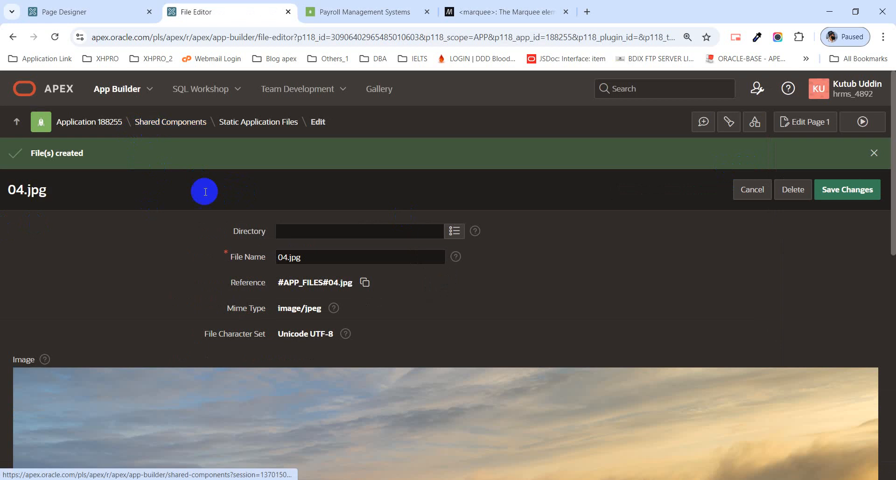
pyautogui.scroll(-1, 504, 371)
pyautogui.scroll(1, 229, 269)
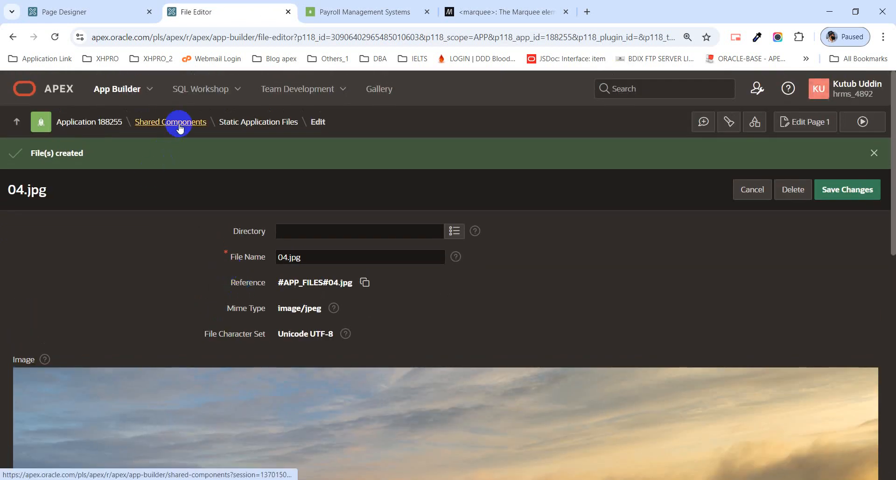
pyautogui.click(144, 128)
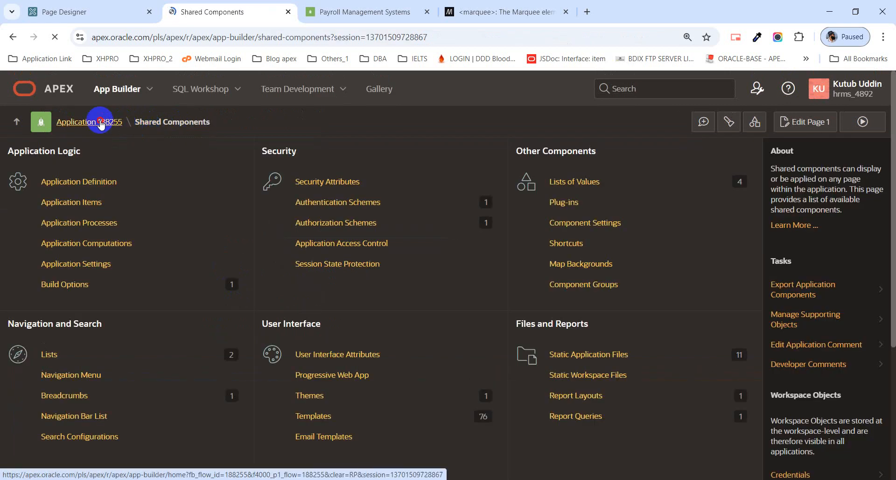
pyautogui.click(101, 123)
pyautogui.click(54, 13)
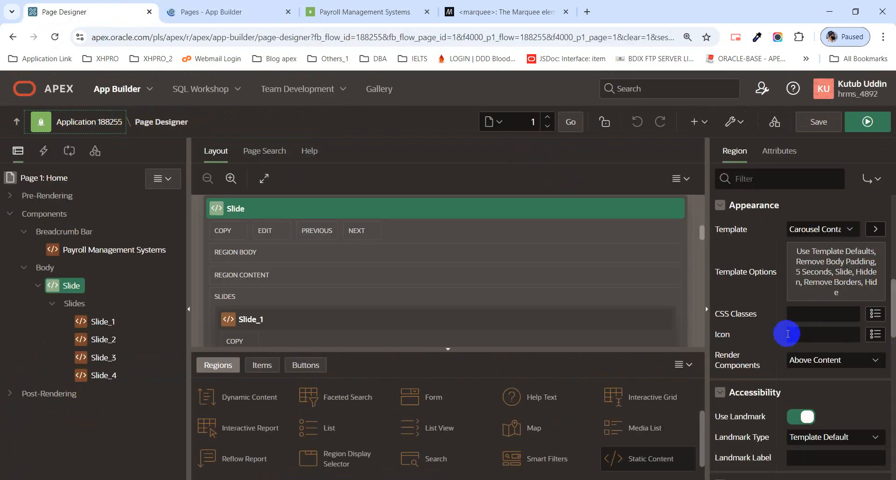
pyautogui.click(867, 122)
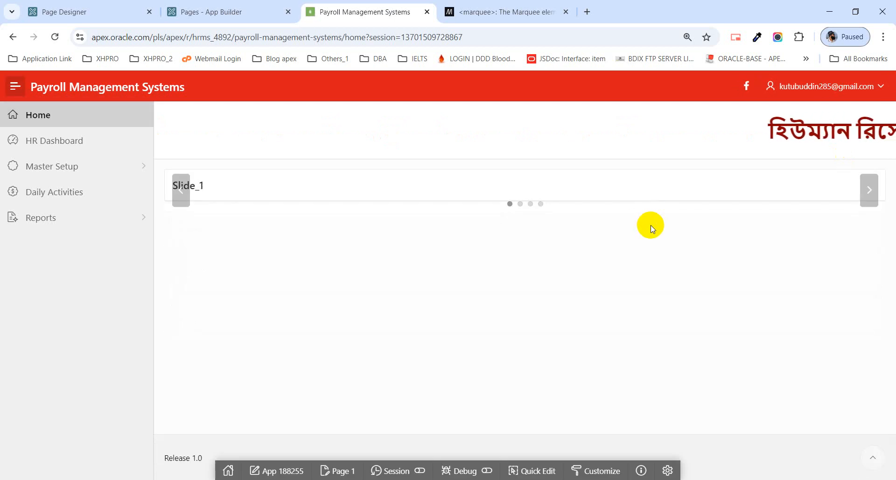
pyautogui.click(121, 8)
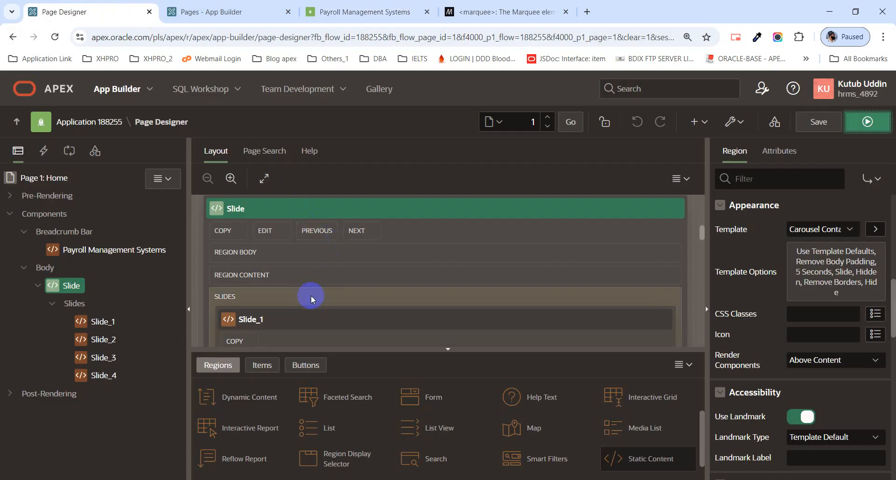
pyautogui.click(117, 327)
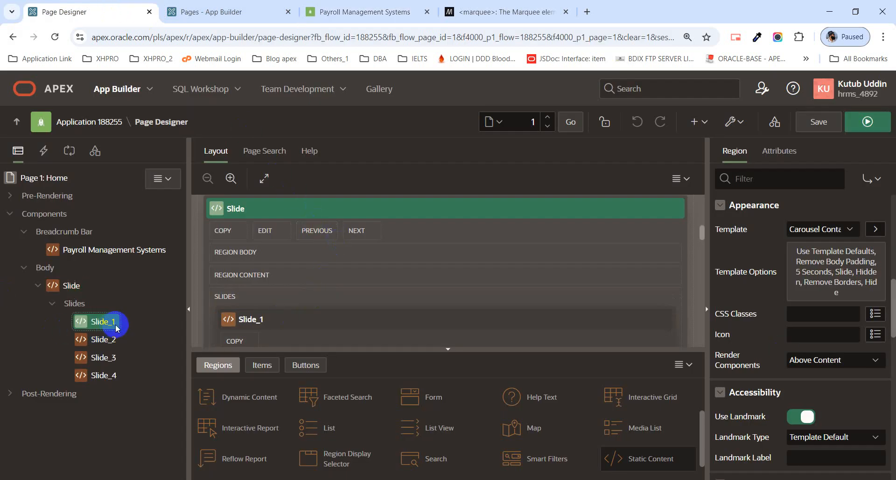
pyautogui.click(111, 345)
pyautogui.click(107, 366)
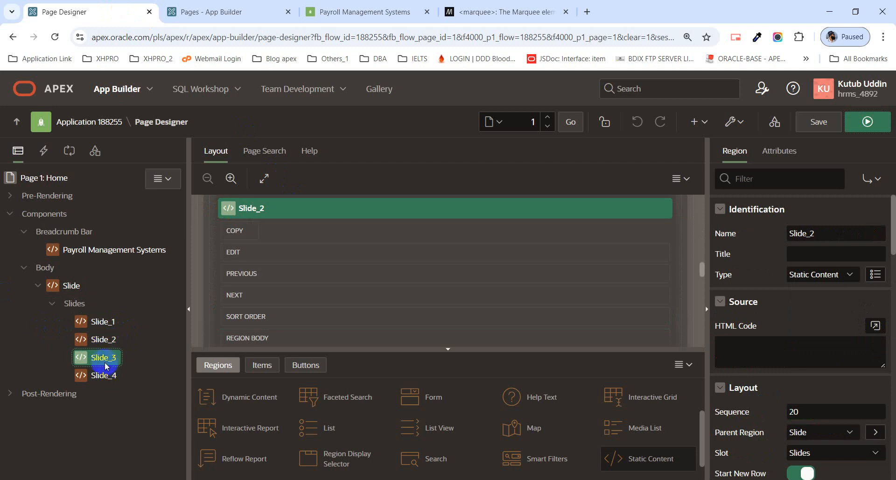
pyautogui.click(104, 374)
pyautogui.click(100, 325)
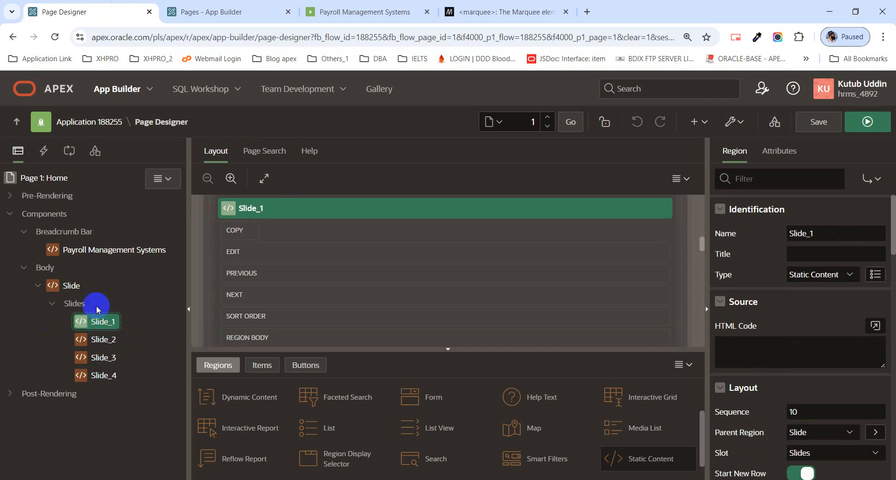
# Check Page 1: Home's empty CSS > Inline property in the code editor, then select Slide_1.
pyautogui.click(59, 182)
pyautogui.scroll(-1, 795, 318)
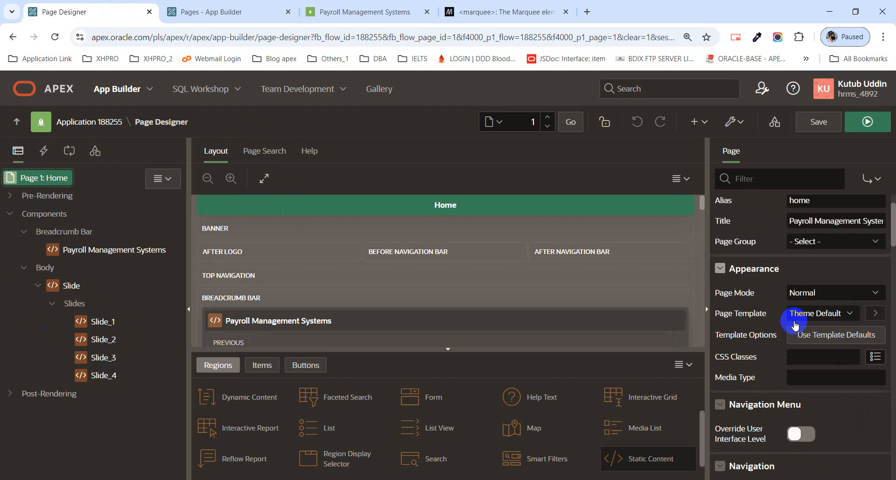
pyautogui.scroll(-3, 795, 322)
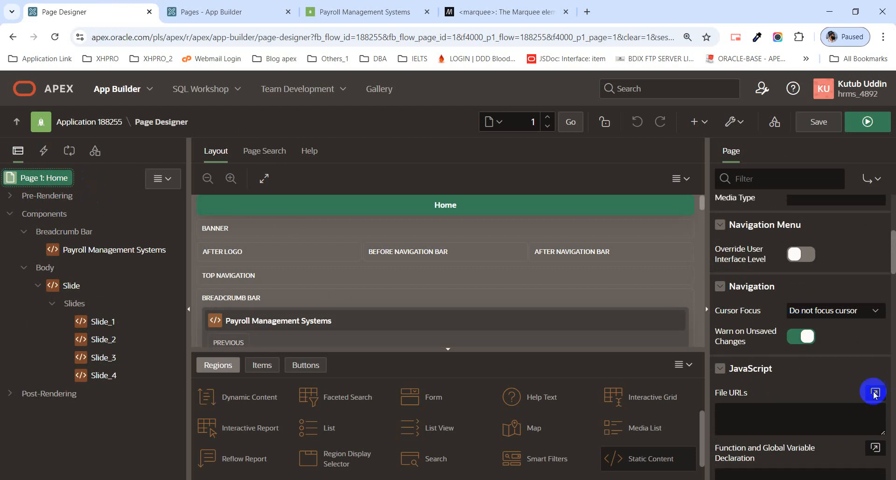
pyautogui.scroll(-5, 802, 385)
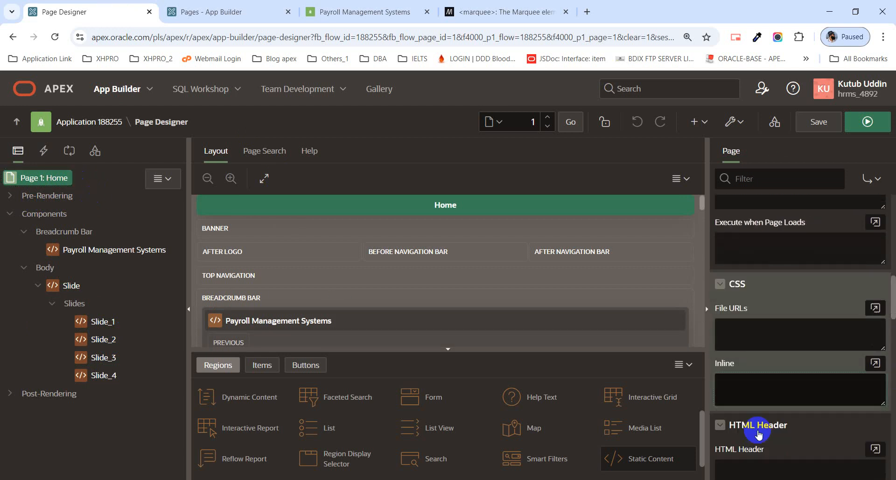
pyautogui.click(742, 377)
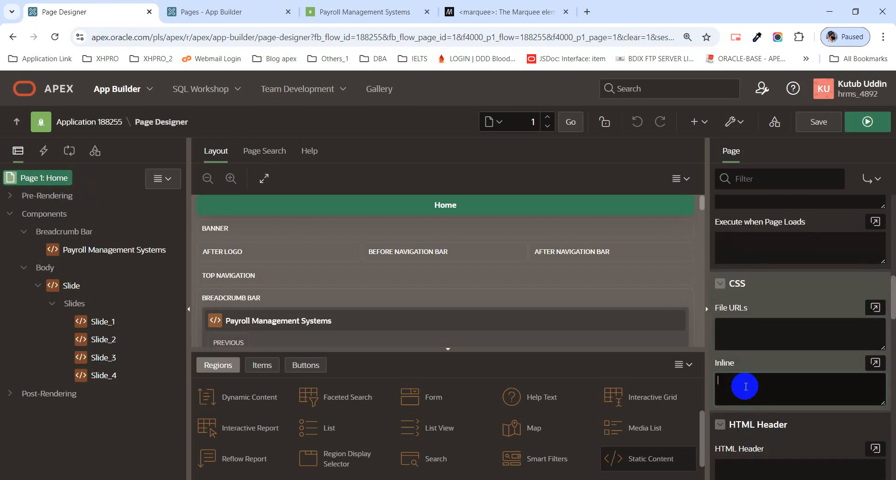
pyautogui.click(885, 365)
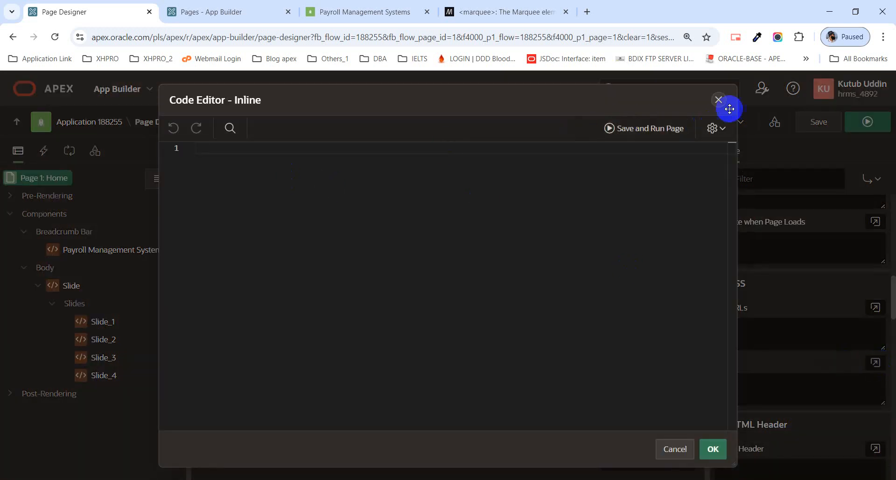
pyautogui.click(718, 100)
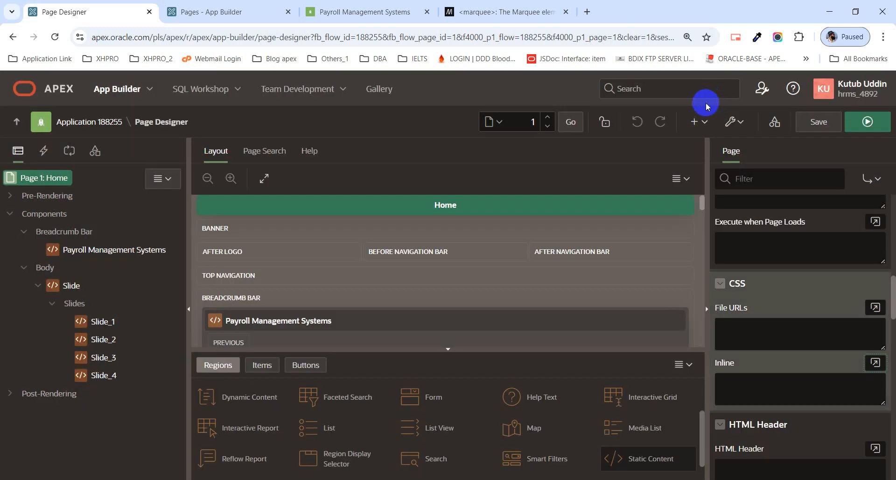
pyautogui.click(100, 322)
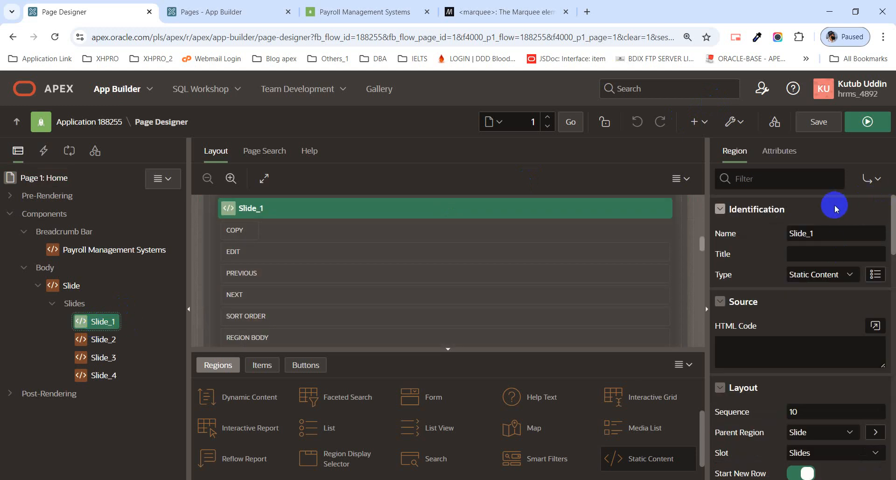
# Enter home_01 as Slide_1's Static ID and select it for copying.
pyautogui.scroll(-10, 834, 215)
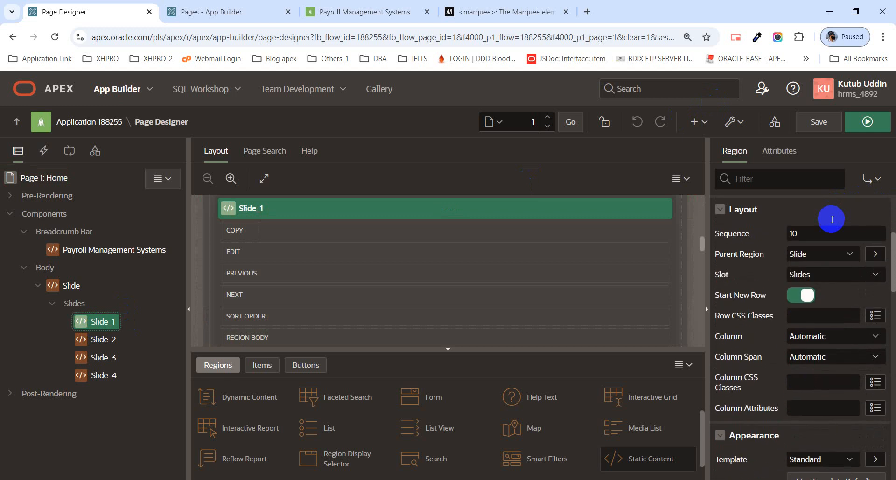
pyautogui.scroll(-5, 834, 225)
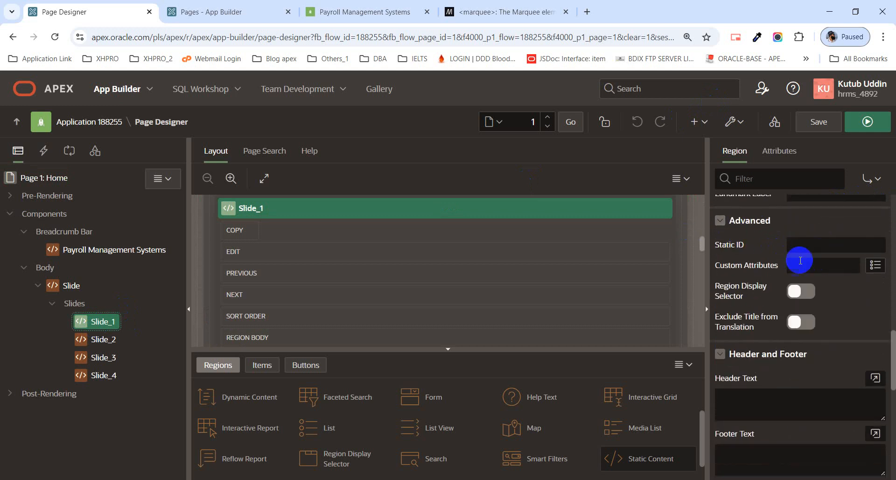
pyautogui.click(816, 246)
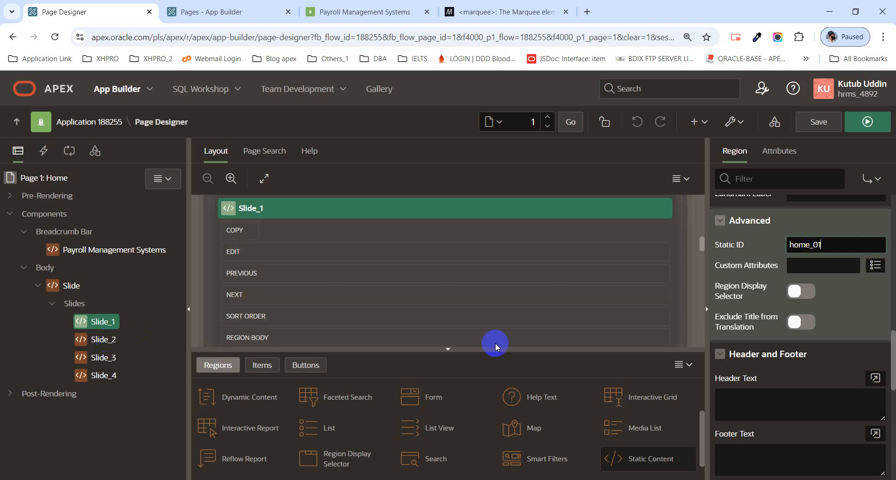
pyautogui.moveTo(843, 246); pyautogui.dragTo(771, 255)
pyautogui.hotkey('ctrl', 'c')
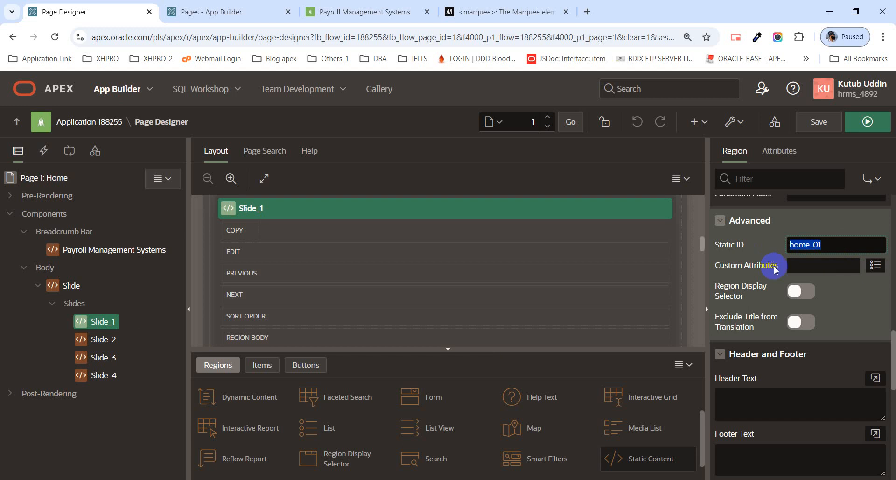
# Paste the copied ID into Slide_2's Static ID, making it home_02.
pyautogui.click(109, 341)
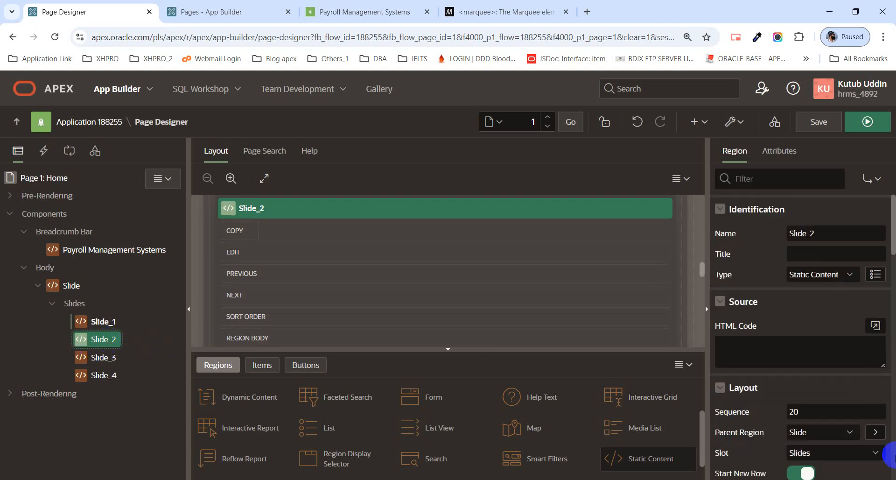
pyautogui.scroll(-5, 781, 294)
pyautogui.scroll(-3, 789, 299)
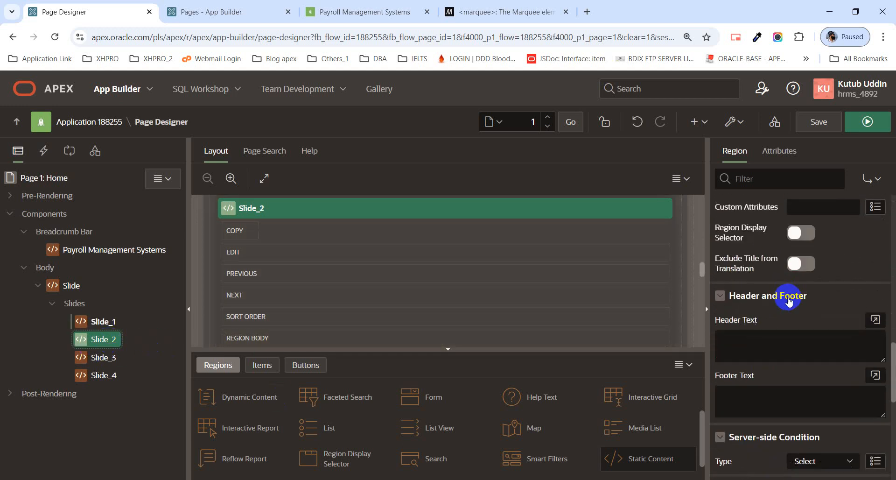
pyautogui.scroll(2, 789, 294)
pyautogui.click(807, 308)
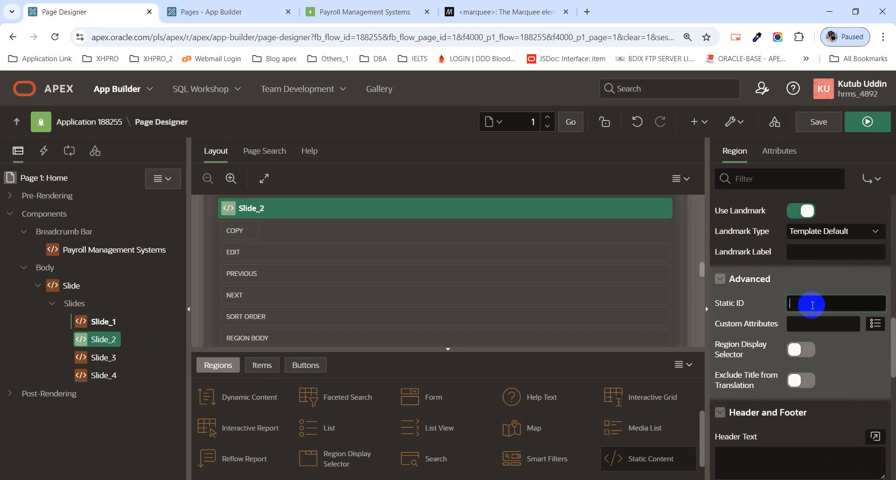
pyautogui.hotkey('ctrl', 'v')
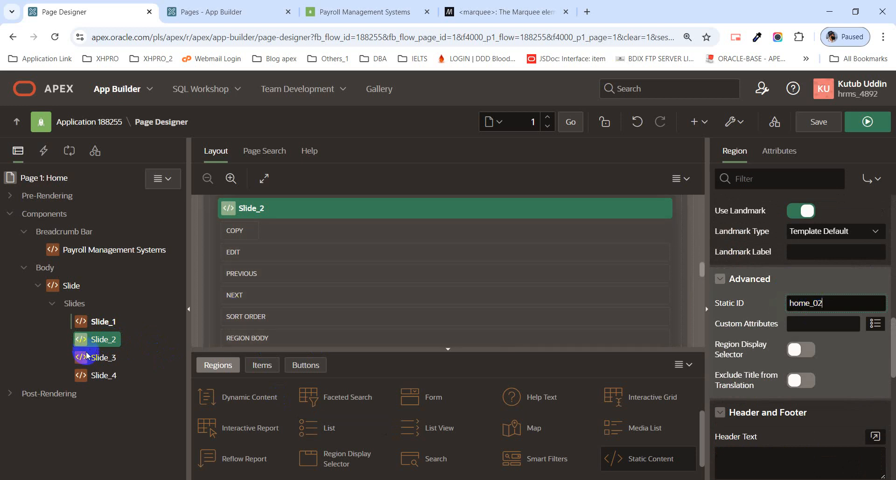
# Give Slide_3 and Slide_4 the Static IDs home_03 and home_04 by pasting.
pyautogui.click(101, 358)
pyautogui.scroll(-10, 859, 304)
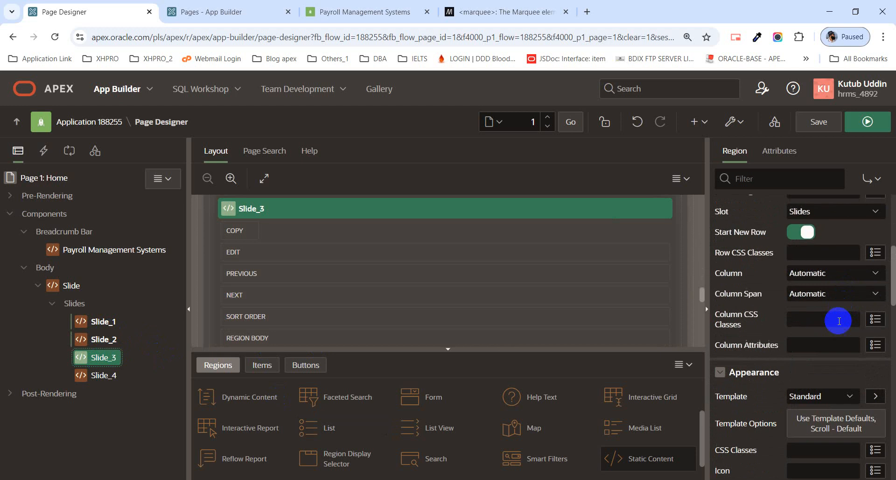
pyautogui.click(789, 303)
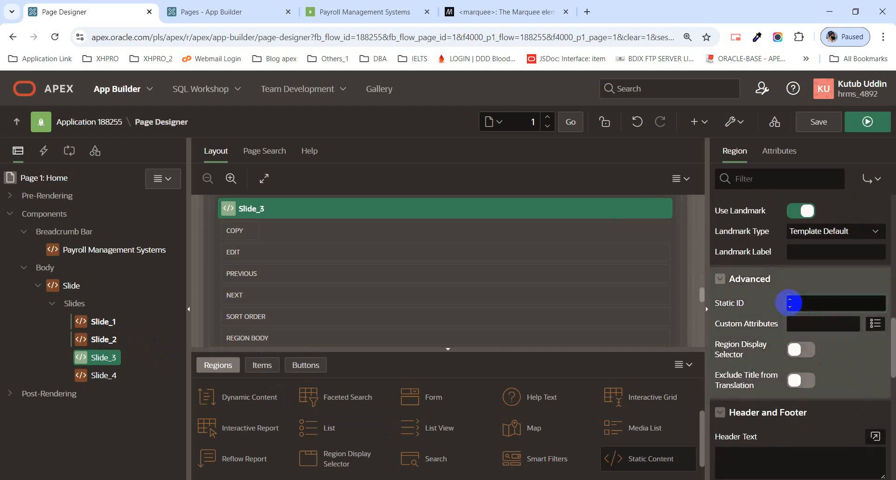
pyautogui.hotkey('ctrl', 'v')
pyautogui.click(92, 373)
pyautogui.scroll(-10, 810, 292)
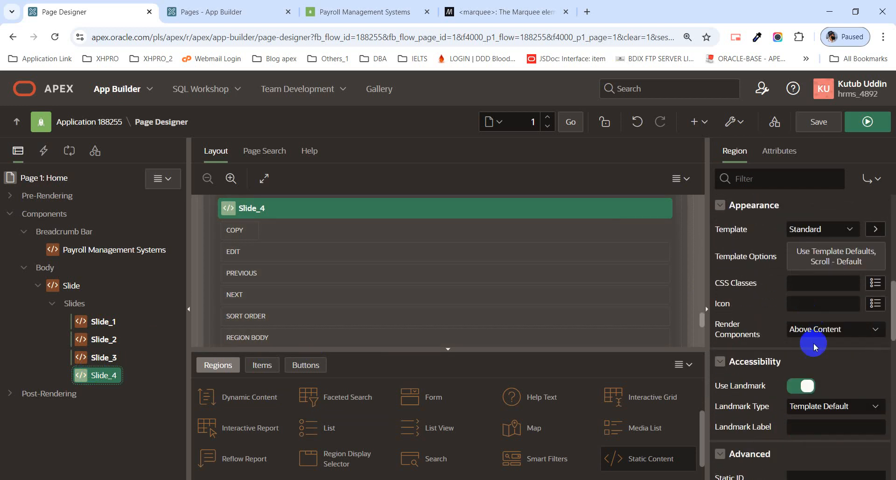
pyautogui.scroll(-1, 809, 356)
pyautogui.click(810, 360)
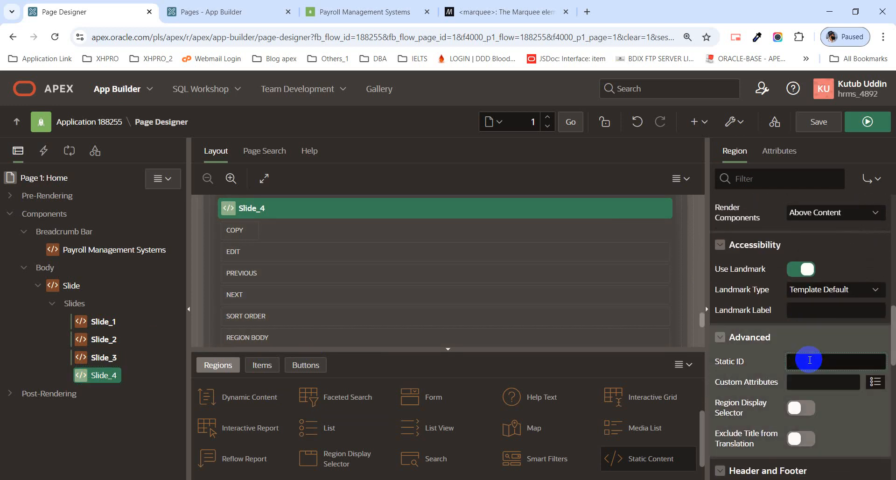
pyautogui.hotkey('ctrl', 'v')
# Save the slide Static IDs and bring up Page 1: Home's empty Inline CSS box.
pyautogui.click(815, 123)
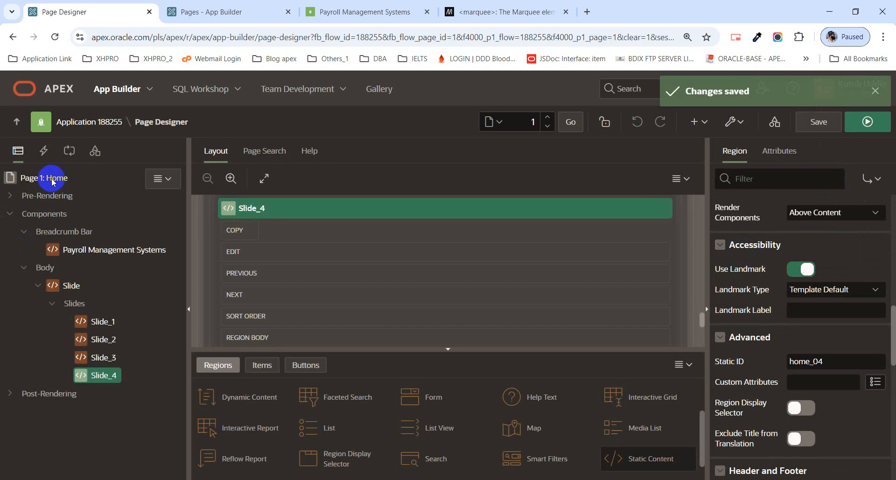
pyautogui.click(53, 182)
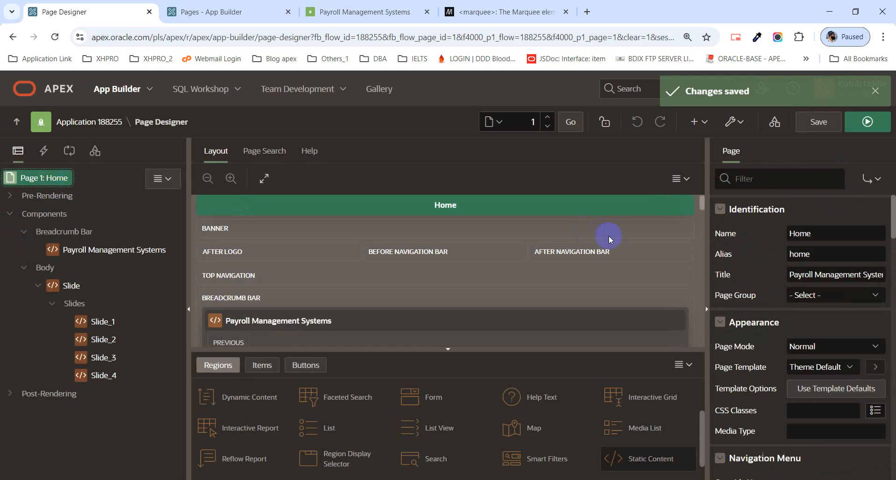
pyautogui.scroll(-5, 881, 299)
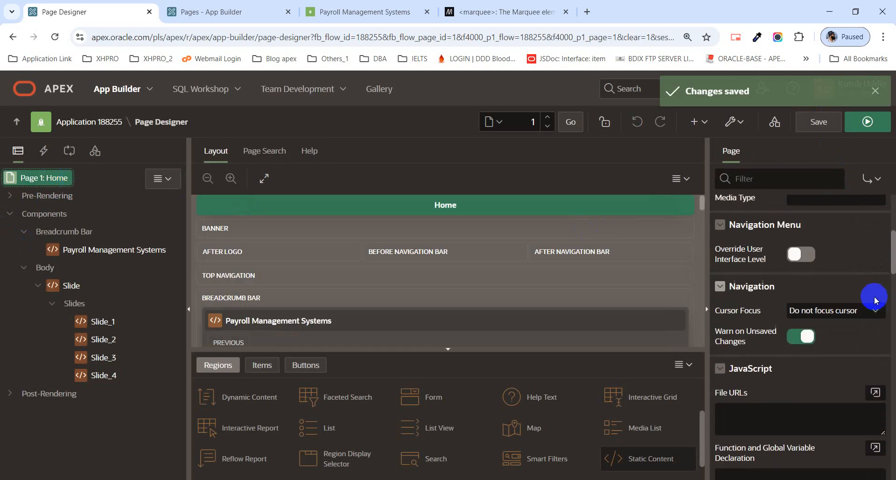
pyautogui.scroll(-7, 875, 299)
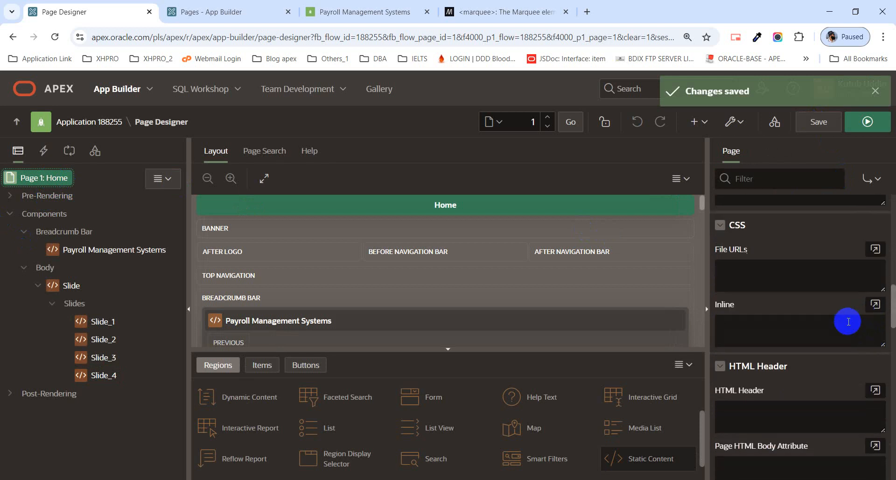
pyautogui.click(790, 327)
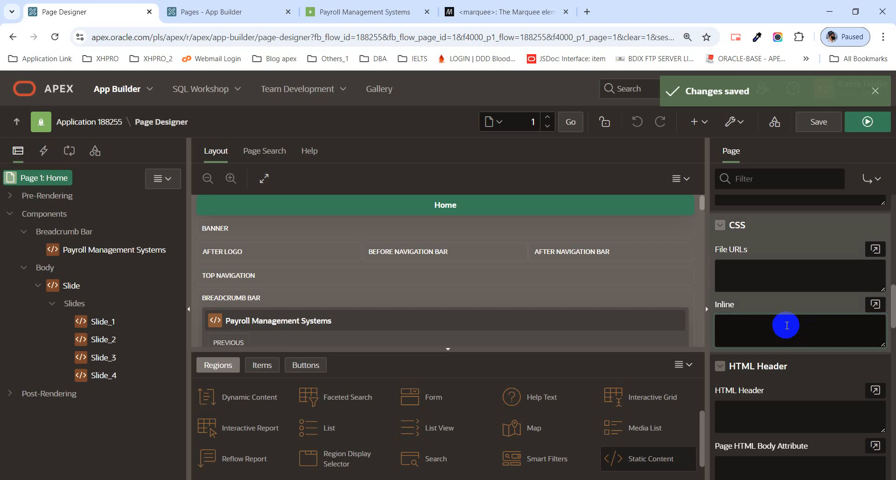
# Open inline_CSS.txt in Notepad, select all its #home_01–04 rules, and minimize Notepad and the folder.
pyautogui.moveTo(384, 479)
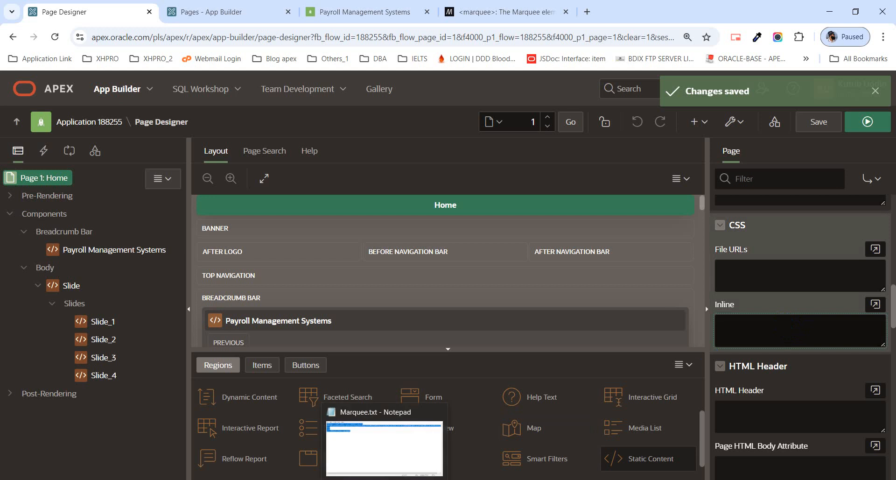
pyautogui.click(304, 479)
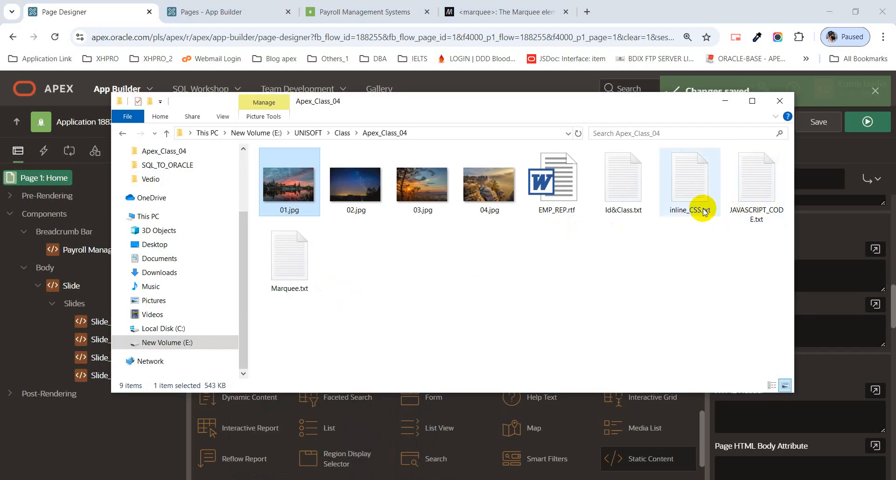
pyautogui.moveTo(705, 210)
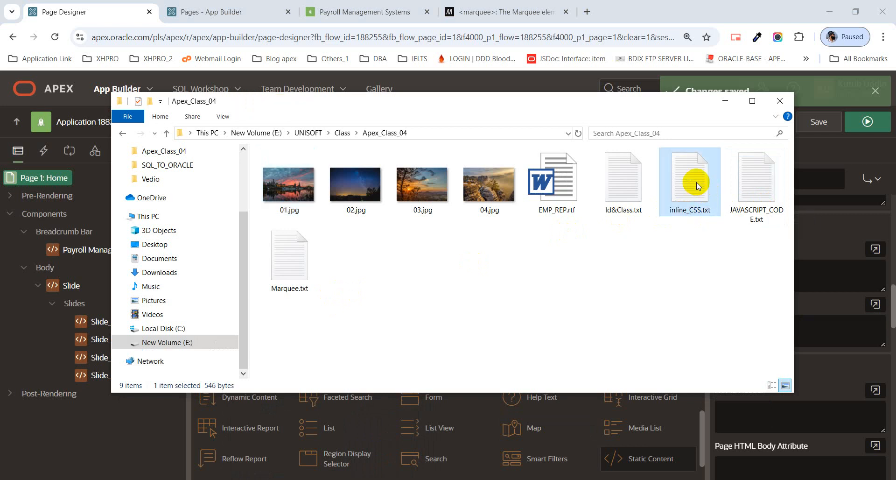
pyautogui.doubleClick(696, 182)
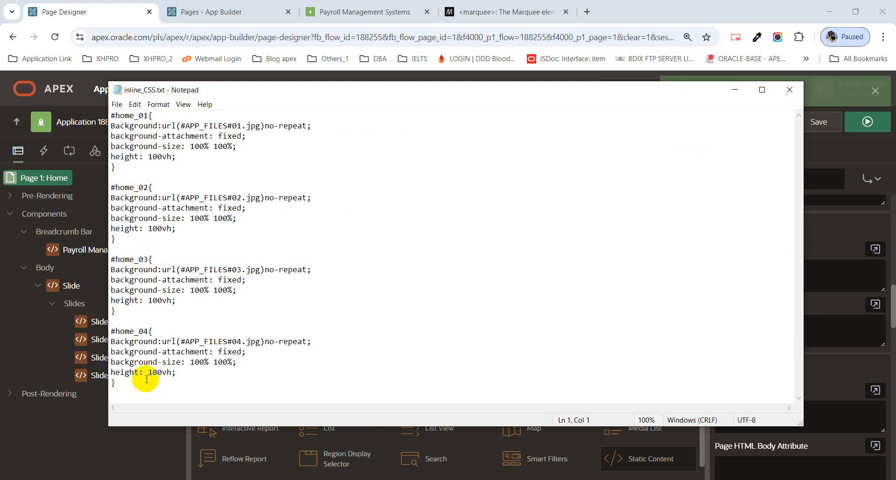
pyautogui.hotkey('ctrl', 'a')
pyautogui.hotkey('ctrl', 'c')
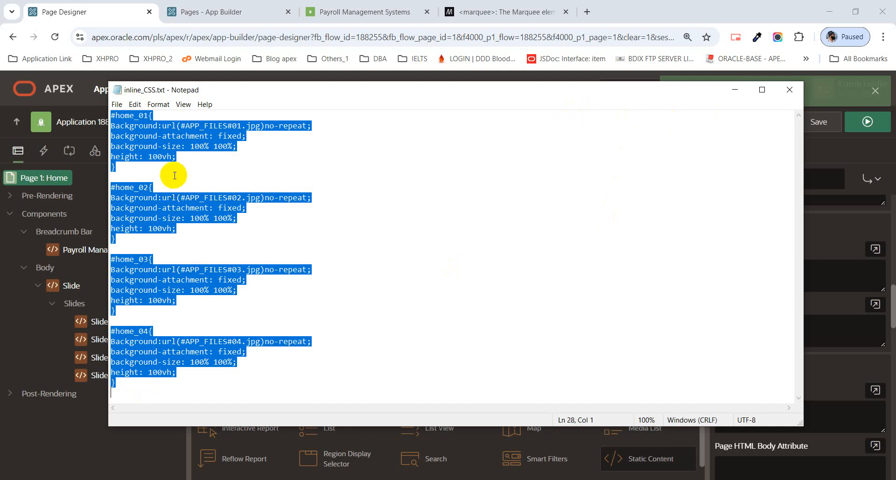
pyautogui.click(740, 92)
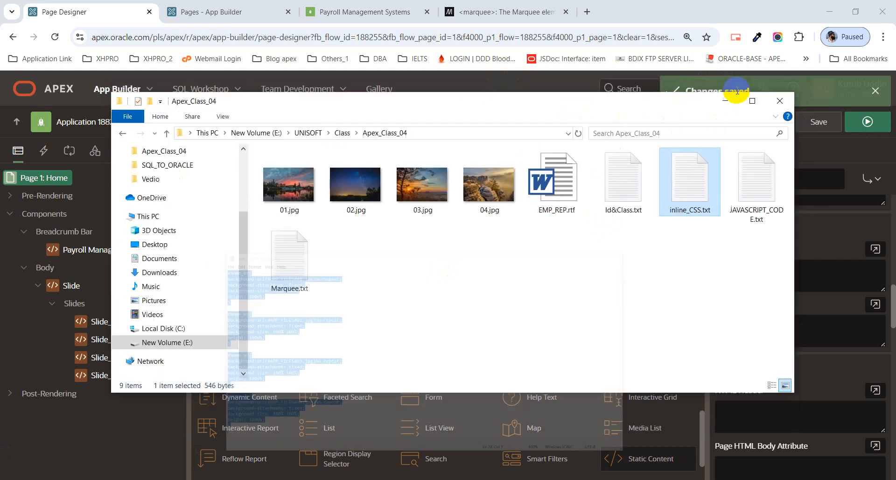
pyautogui.click(747, 95)
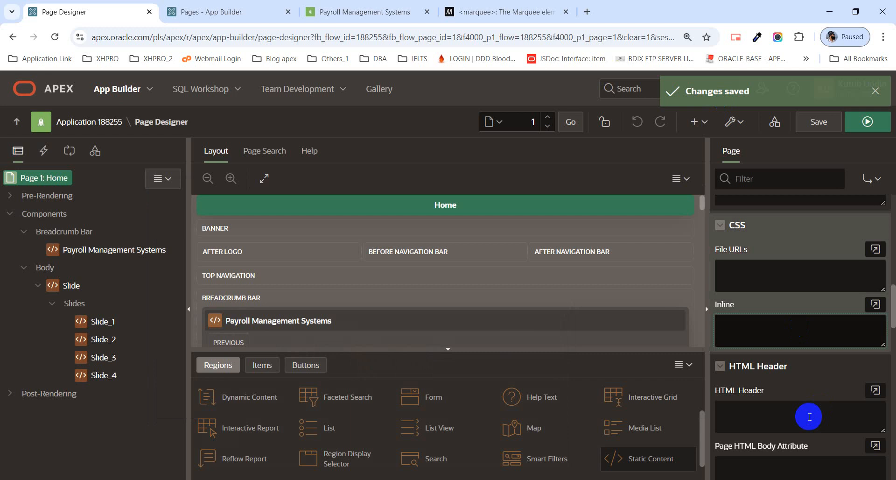
# Paste the four #home_01–04 background-image rules into the Home page's Inline CSS editor.
pyautogui.click(876, 305)
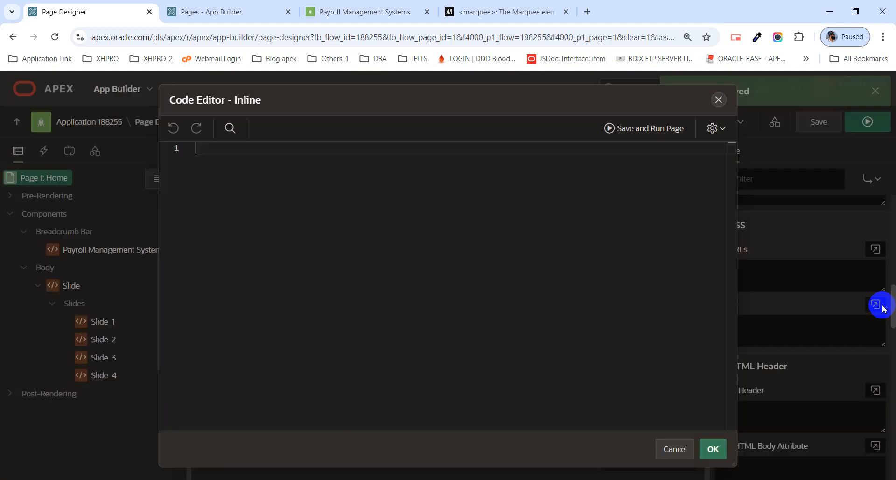
pyautogui.hotkey('ctrl', 'v')
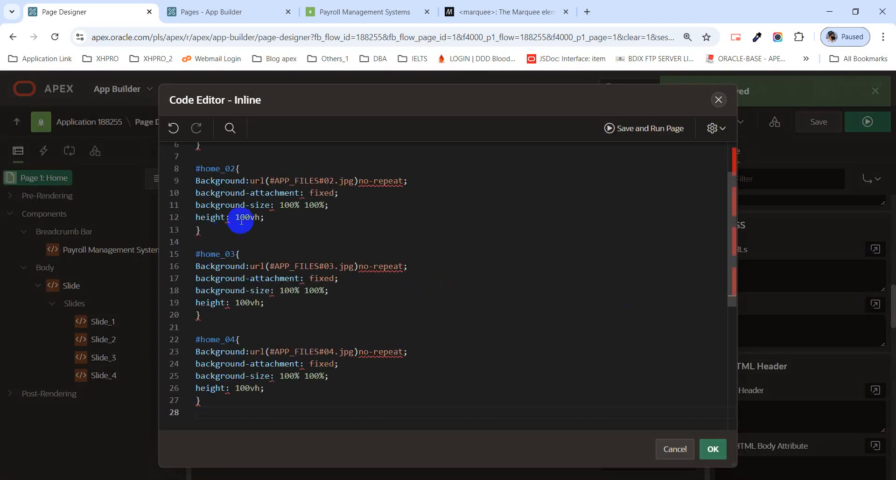
pyautogui.scroll(3, 240, 214)
pyautogui.click(224, 148)
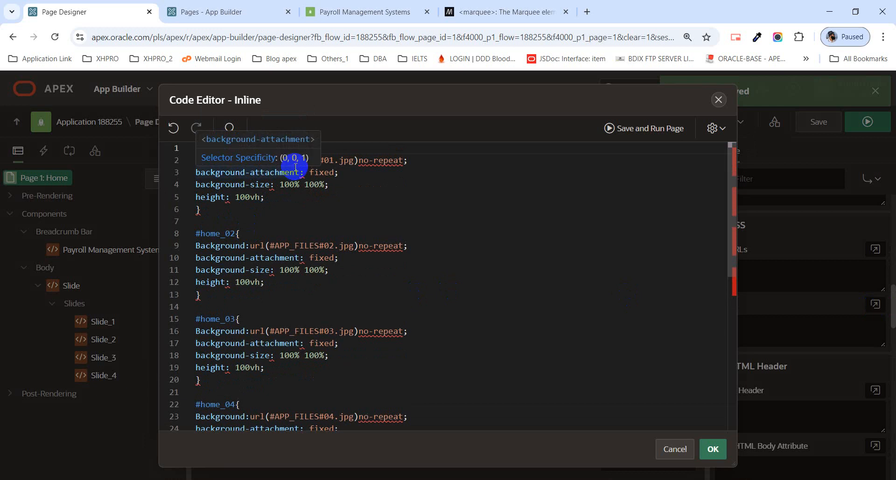
pyautogui.doubleClick(211, 151)
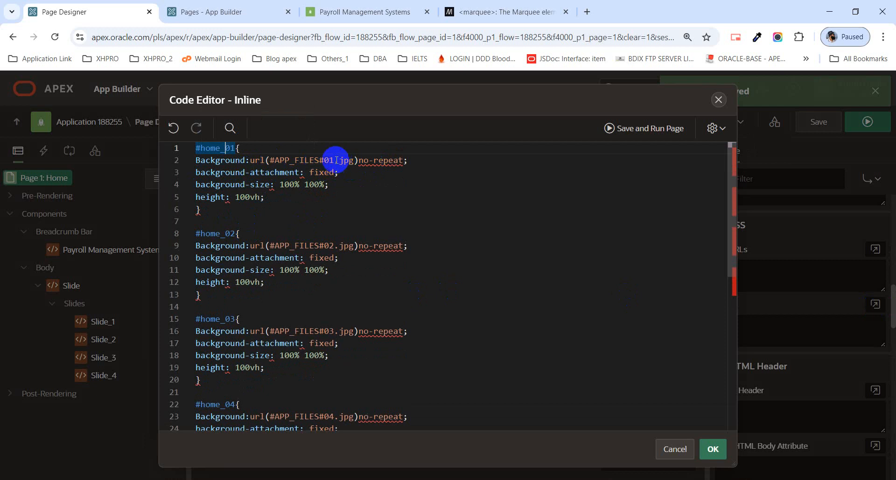
pyautogui.moveTo(329, 160); pyautogui.dragTo(345, 164)
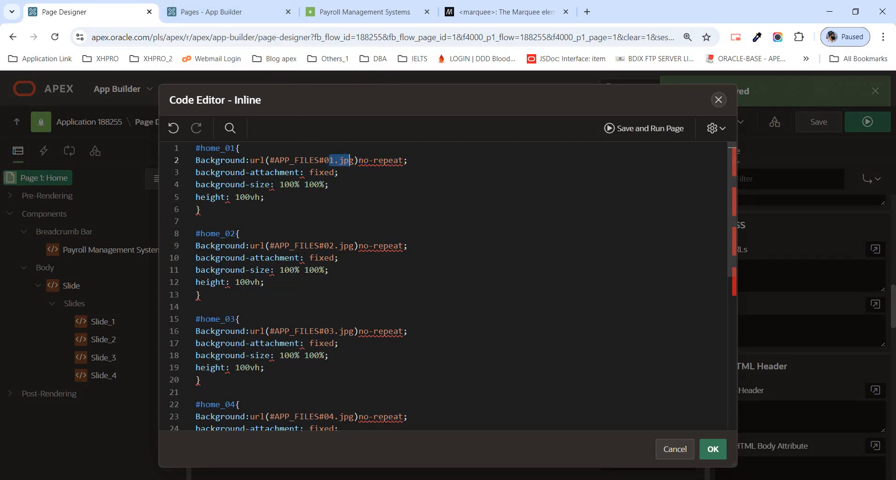
# Verify the rules' image names 01.jpg–04.jpg against the files in the slide images folder.
pyautogui.click(276, 479)
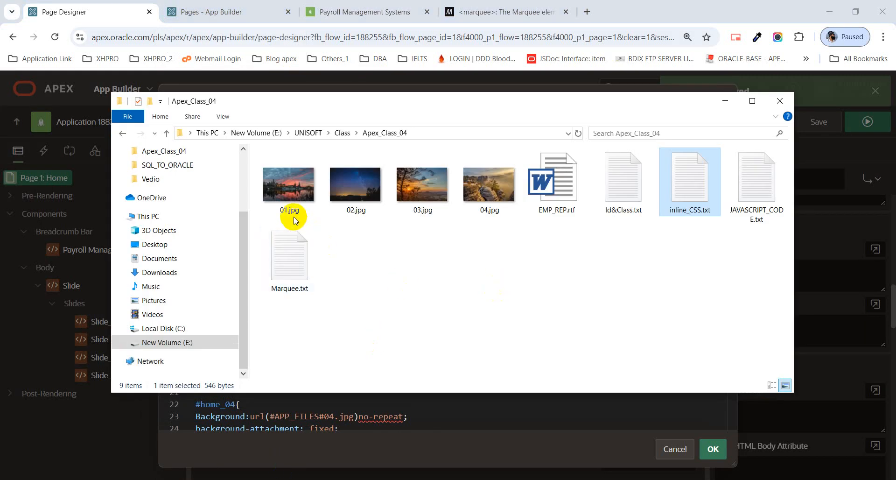
pyautogui.click(303, 220)
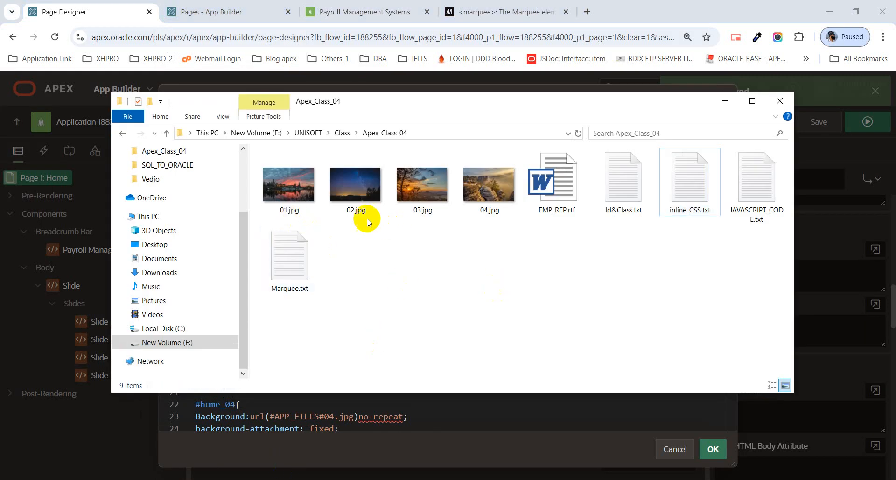
pyautogui.click(501, 217)
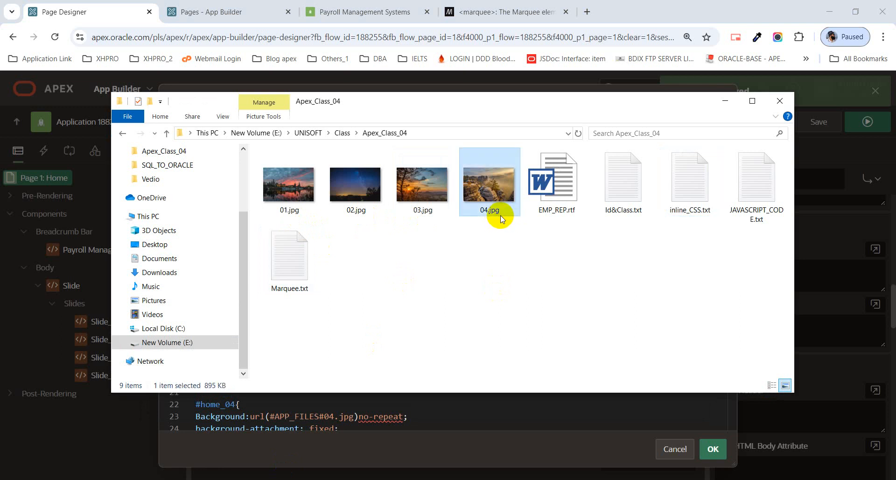
pyautogui.click(726, 100)
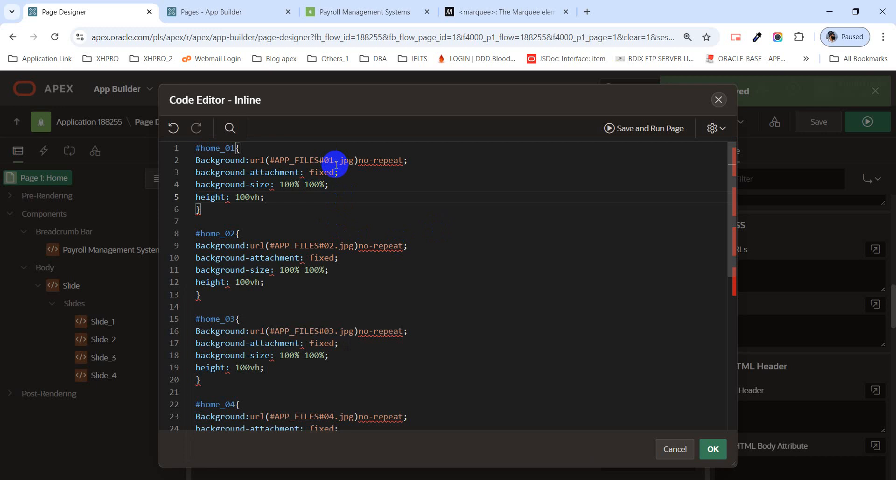
pyautogui.doubleClick(219, 234)
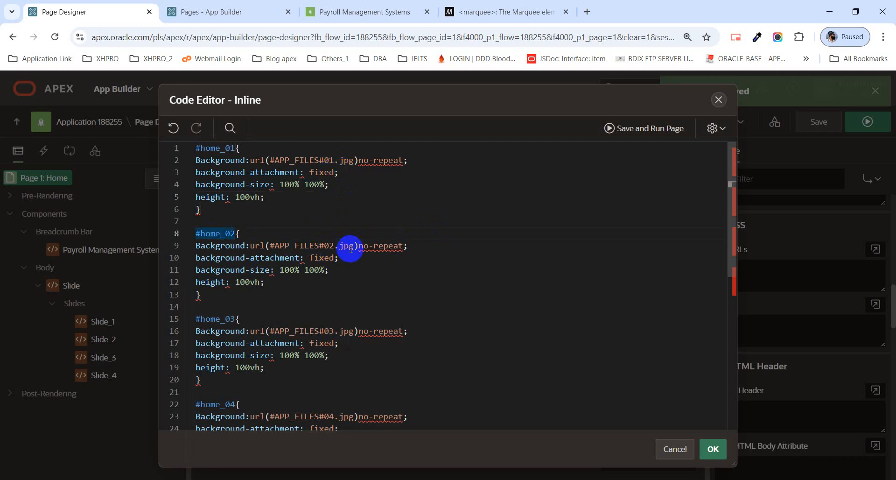
pyautogui.click(330, 246)
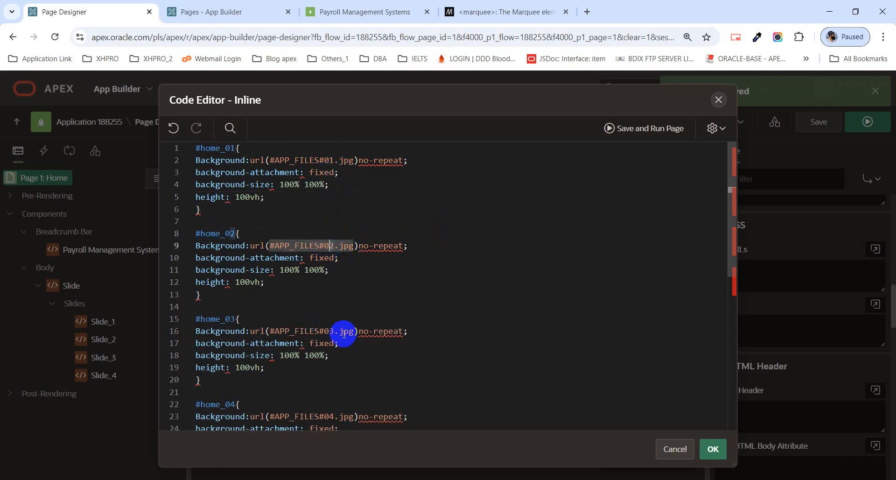
pyautogui.click(329, 332)
pyautogui.scroll(-1, 339, 353)
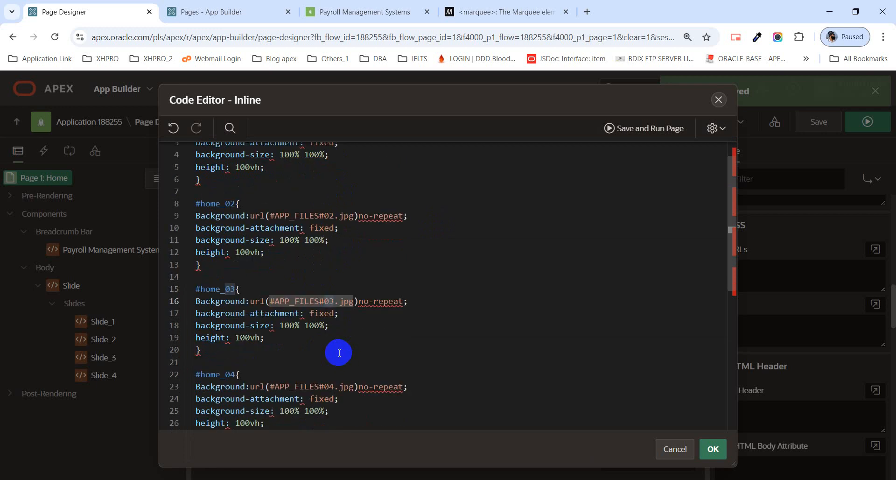
pyautogui.click(322, 385)
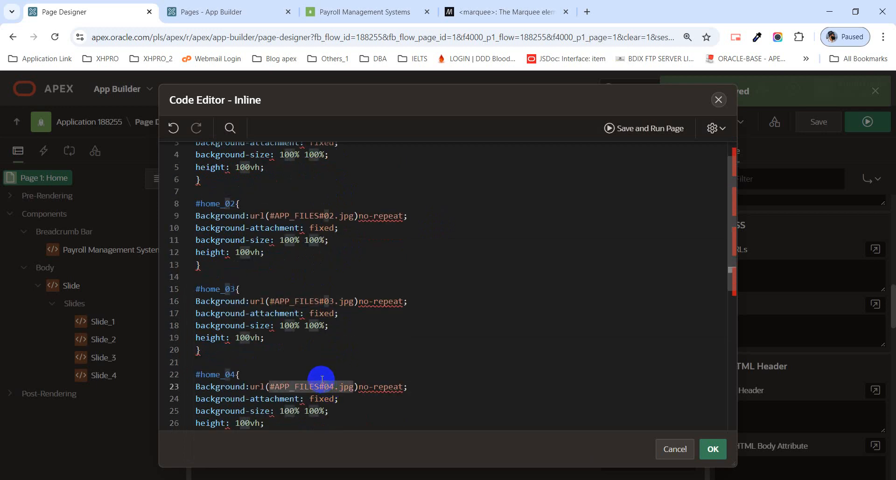
pyautogui.scroll(-1, 322, 380)
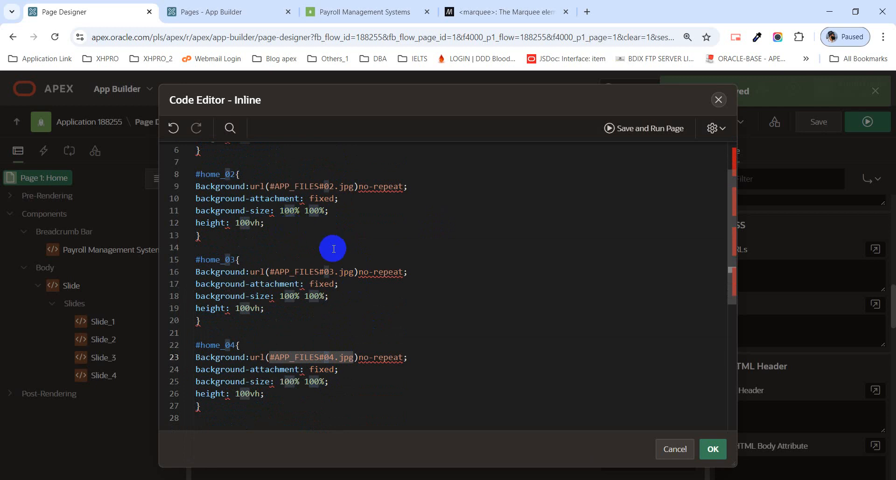
pyautogui.scroll(-1, 270, 233)
pyautogui.scroll(1, 274, 236)
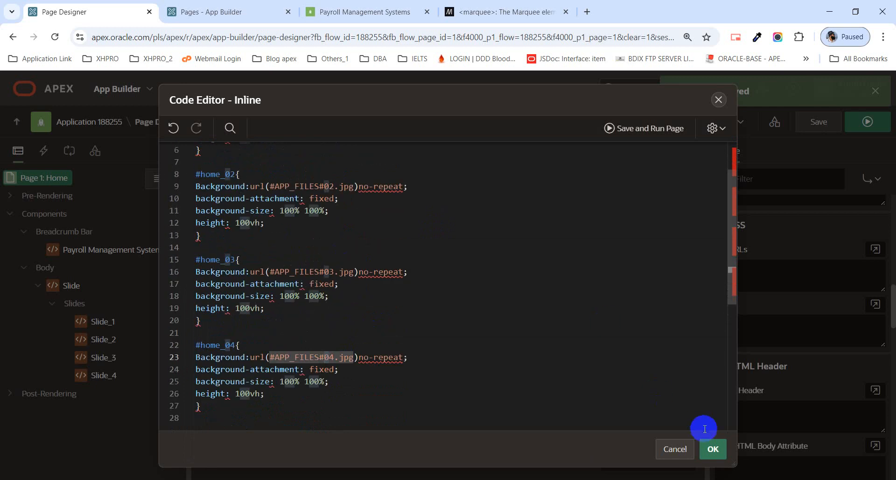
# Confirm the inline CSS, save Page 1: Home, and run it to preview the carousel.
pyautogui.click(712, 450)
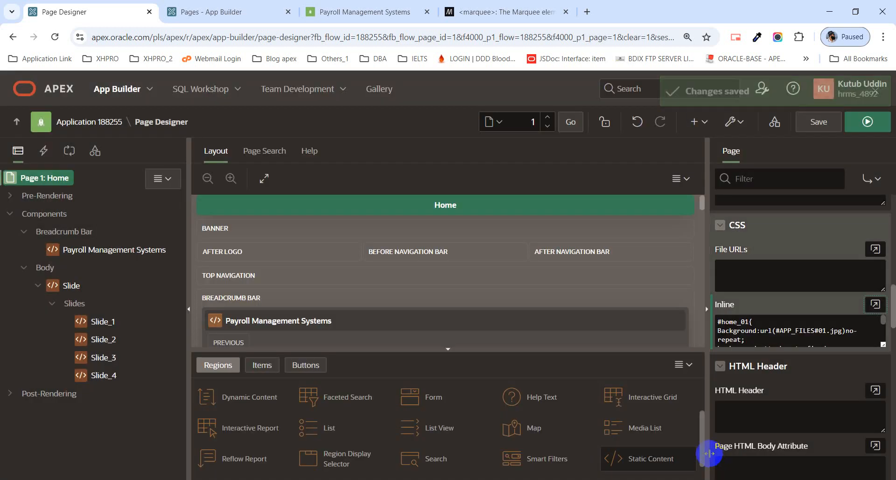
pyautogui.click(819, 121)
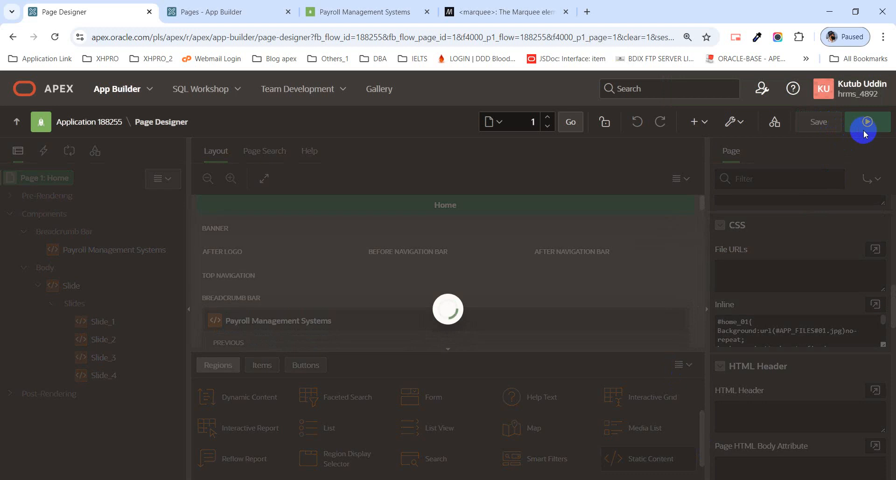
pyautogui.click(865, 135)
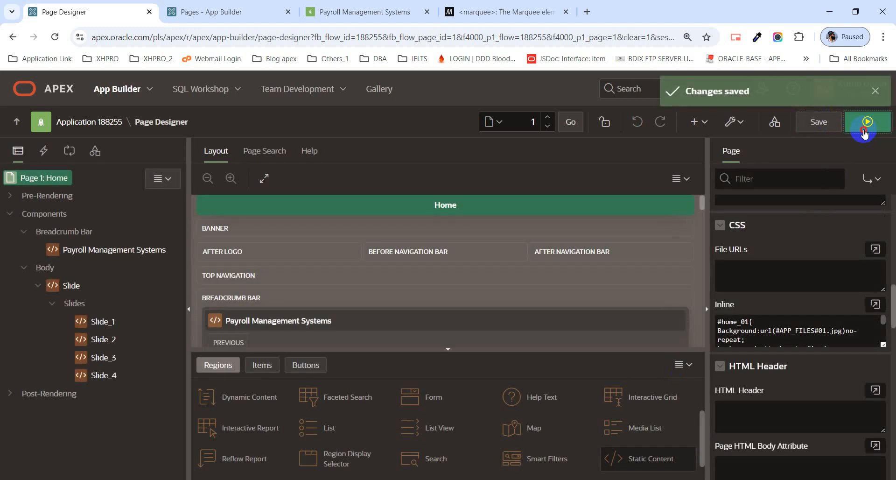
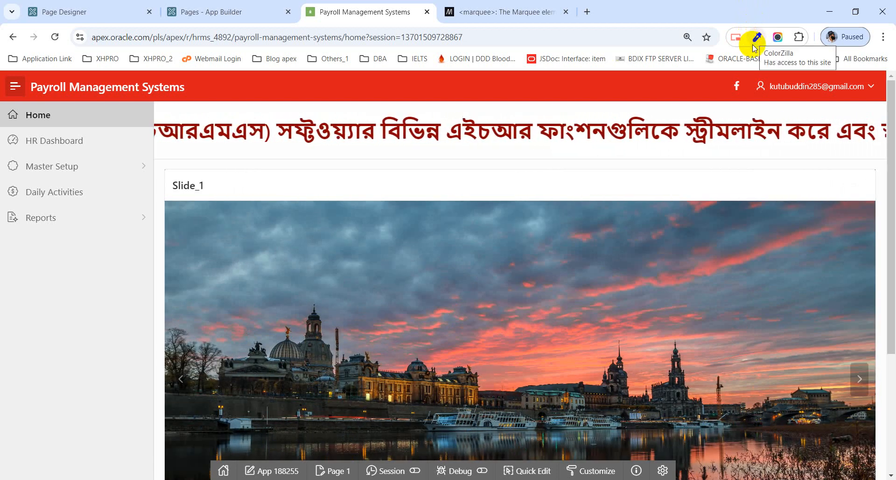
# Glance over the App Builder and running Payroll Management Systems tabs, then return to Page Designer.
pyautogui.scroll(-4, 815, 221)
pyautogui.scroll(4, 814, 227)
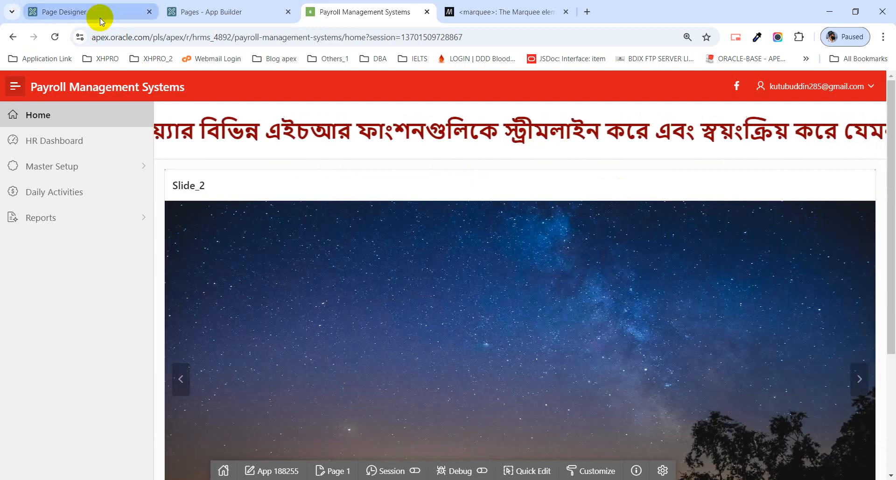
pyautogui.moveTo(100, 17)
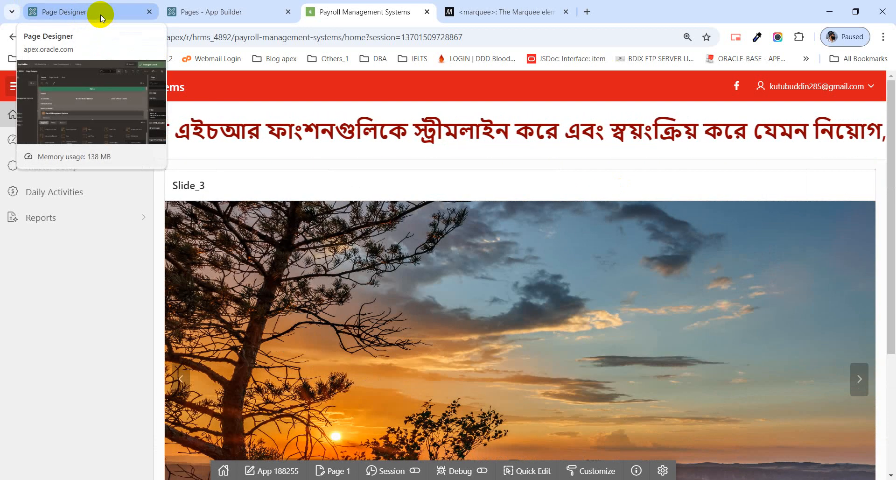
pyautogui.click(100, 15)
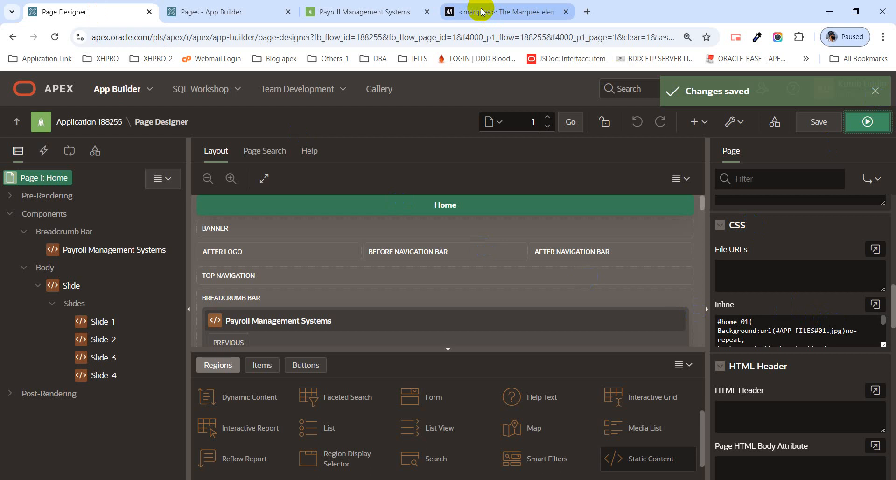
pyautogui.click(233, 15)
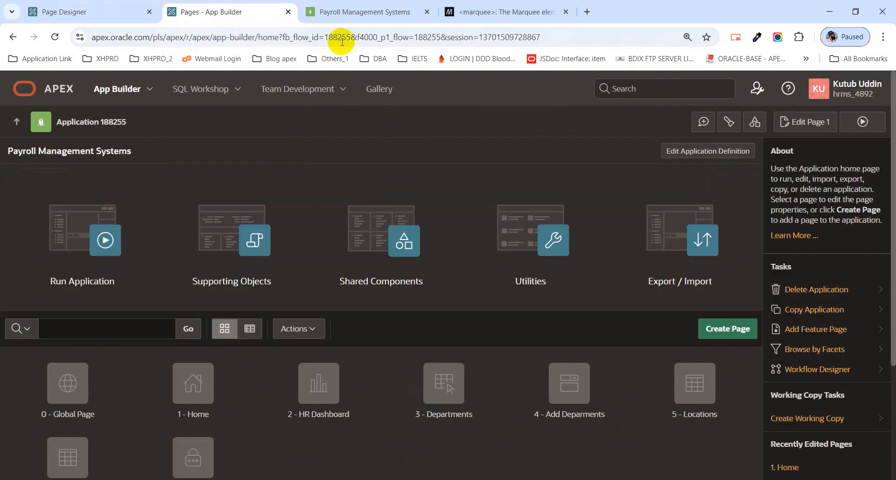
pyautogui.moveTo(387, 19)
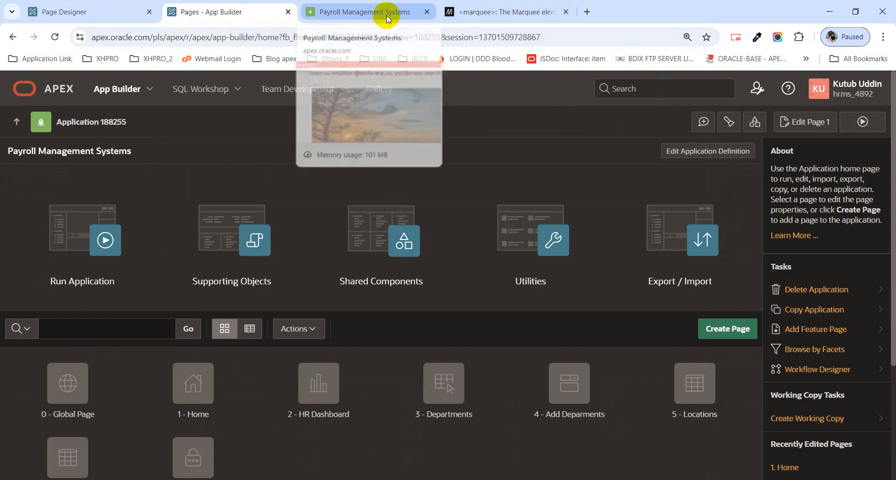
pyautogui.click(393, 13)
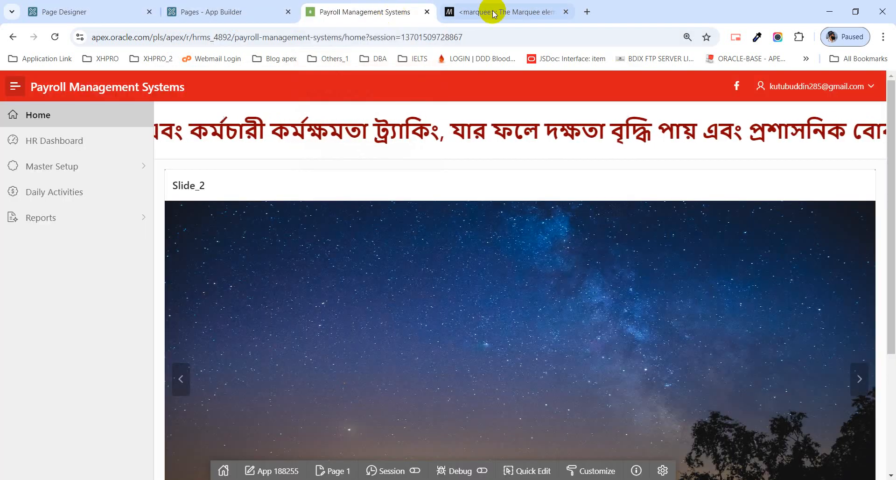
pyautogui.click(54, 6)
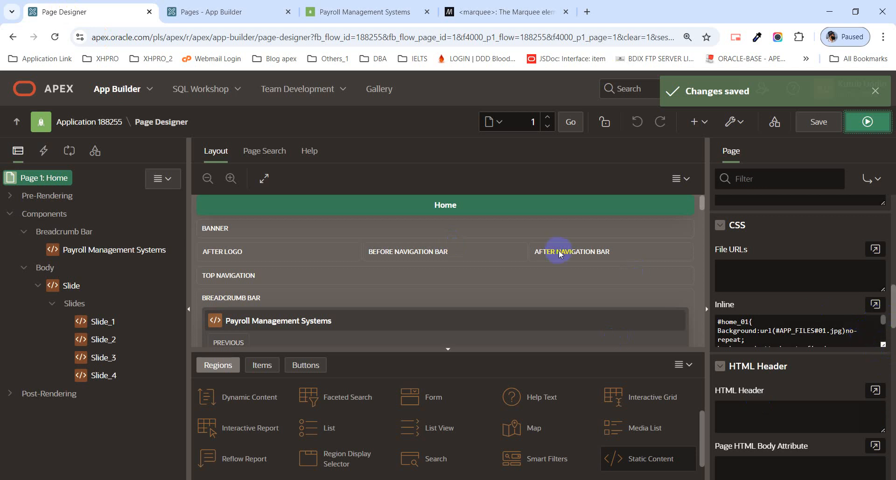
pyautogui.click(105, 322)
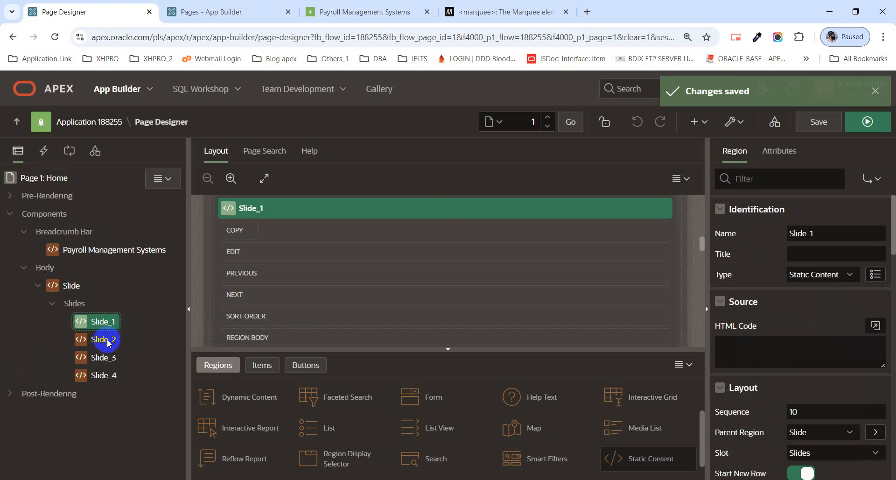
pyautogui.keyDown('ctrl'); pyautogui.click(99, 344); pyautogui.keyUp('ctrl')
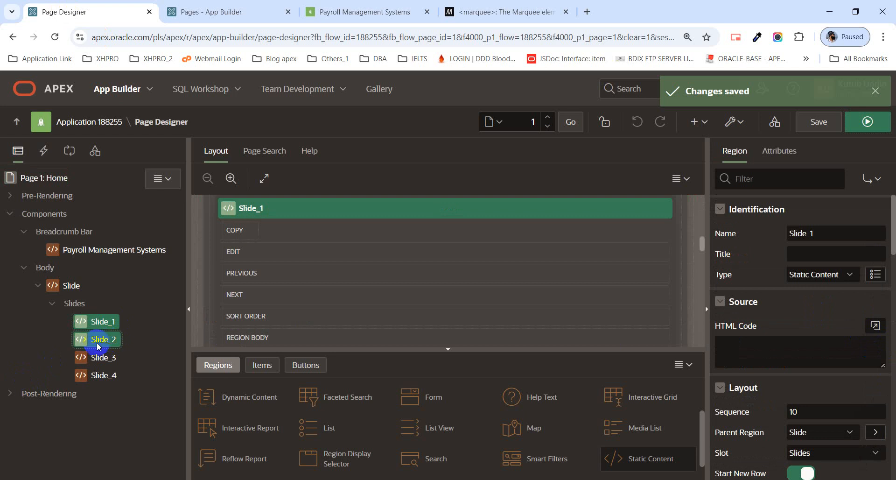
pyautogui.keyDown('ctrl'); pyautogui.click(99, 358); pyautogui.keyUp('ctrl')
pyautogui.keyDown('ctrl'); pyautogui.click(103, 377); pyautogui.keyUp('ctrl')
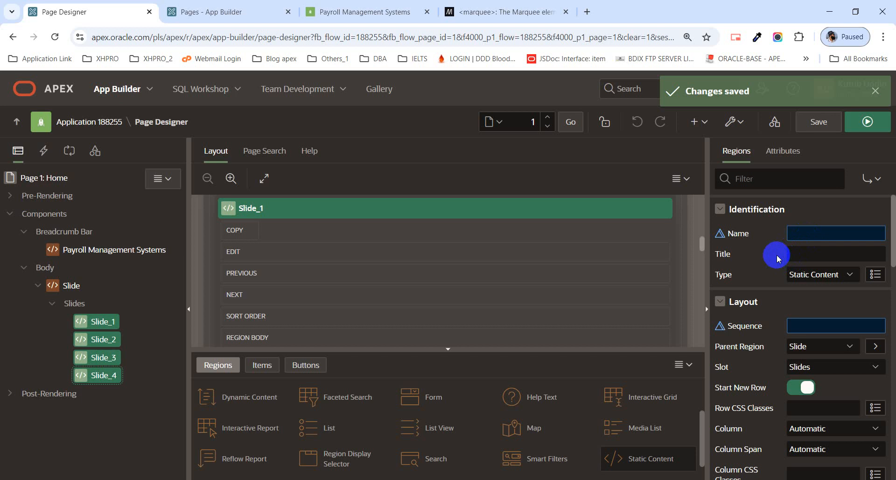
pyautogui.click(44, 177)
pyautogui.scroll(-5, 805, 369)
pyautogui.scroll(-3, 805, 369)
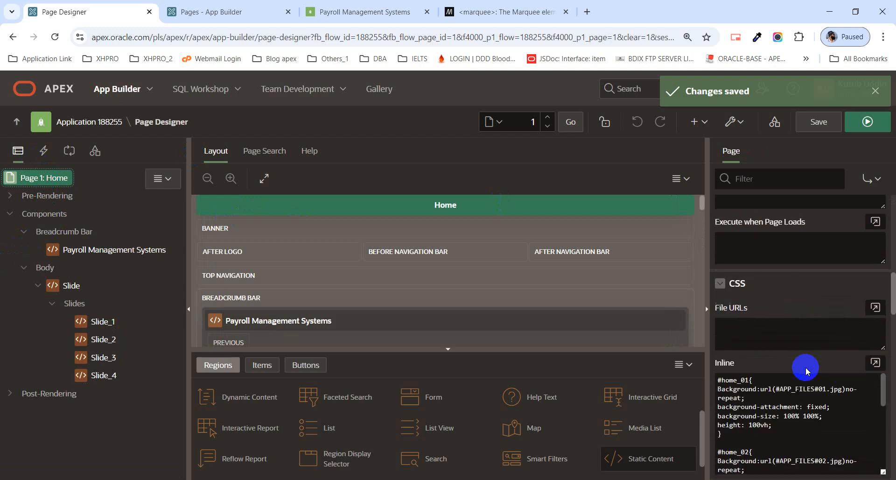
pyautogui.click(876, 363)
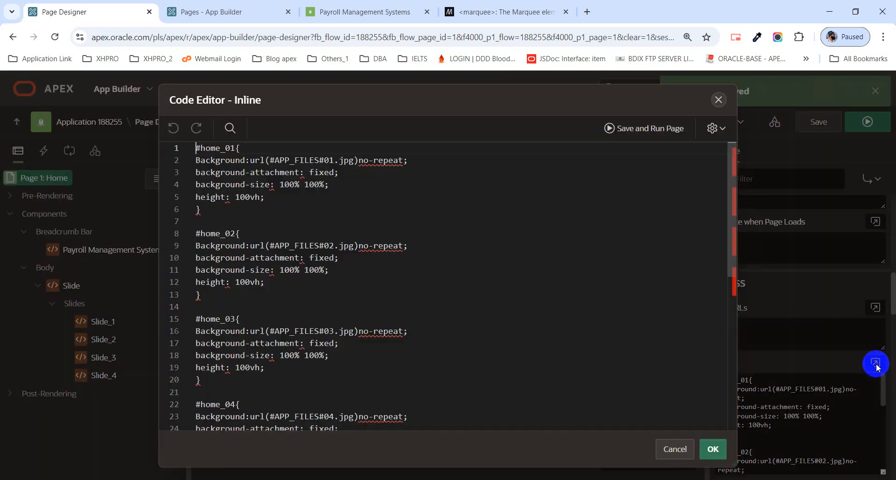
pyautogui.doubleClick(227, 151)
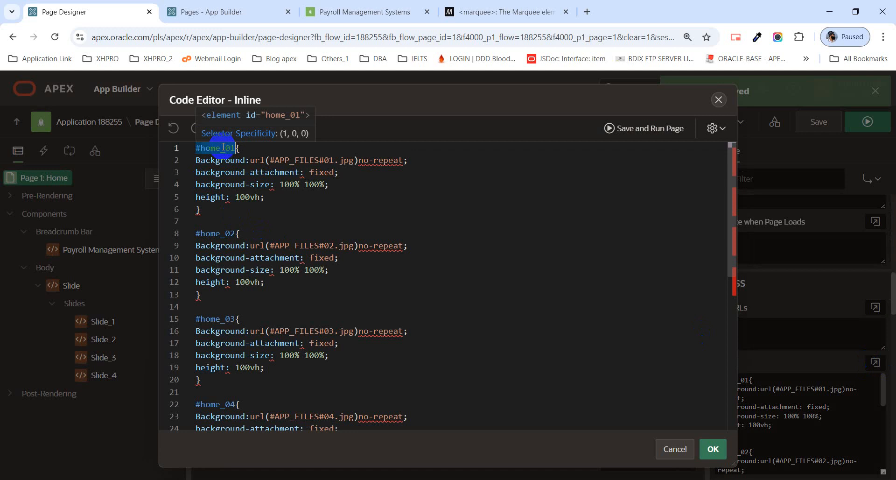
pyautogui.click(213, 203)
pyautogui.click(241, 198)
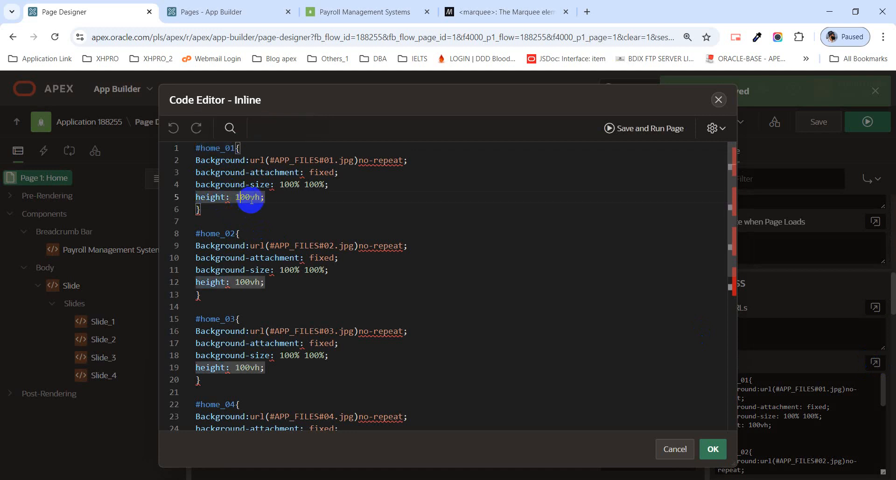
pyautogui.click(252, 196)
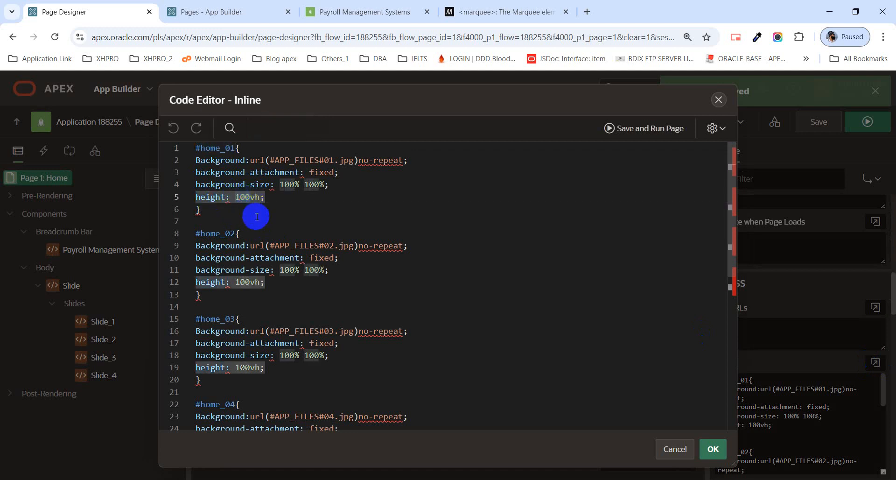
pyautogui.press('BackSpace')
pyautogui.press('BackSpace')
pyautogui.press('BackSpace')
pyautogui.write('50')
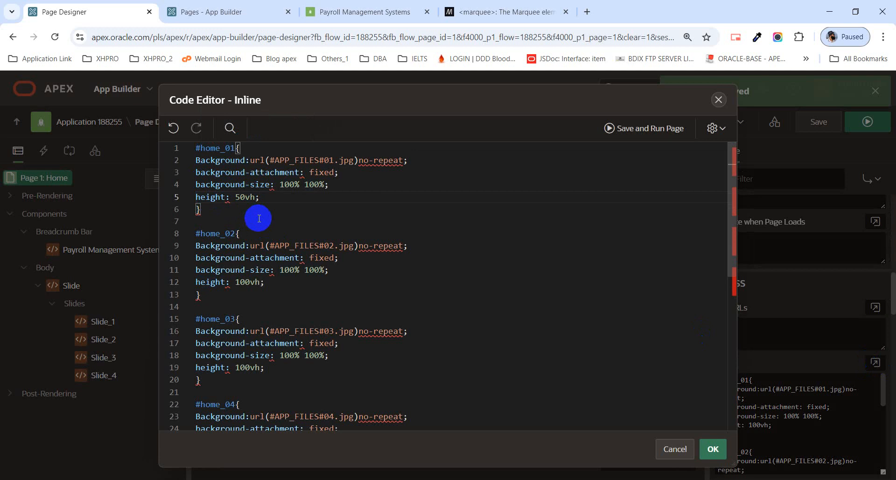
pyautogui.moveTo(246, 282); pyautogui.dragTo(236, 290)
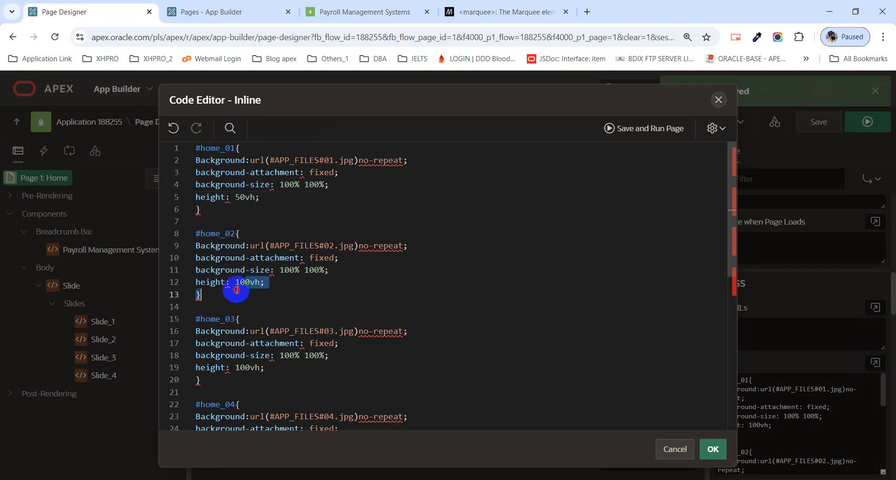
pyautogui.click(239, 283)
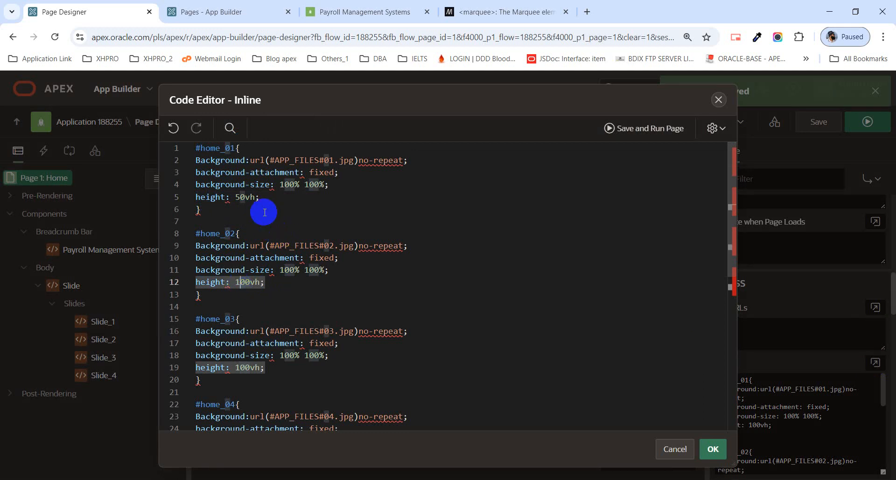
pyautogui.moveTo(260, 189)
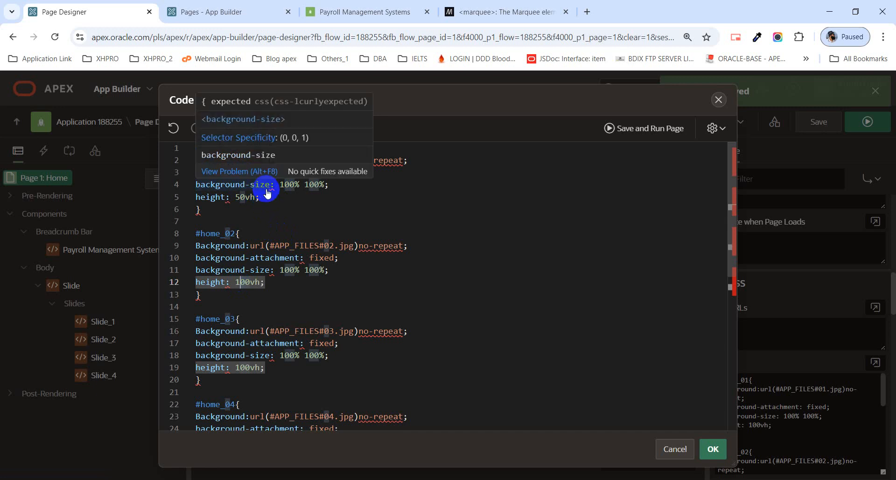
pyautogui.click(216, 198)
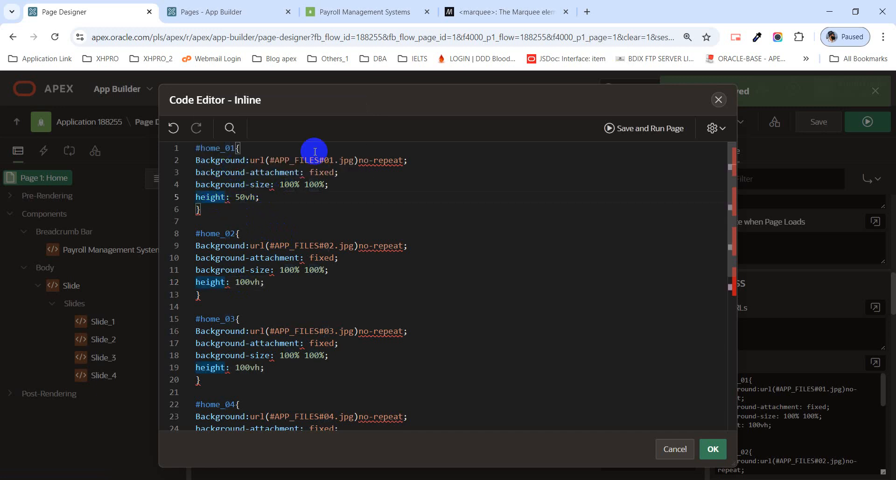
pyautogui.hotkey('ctrl', 'z')
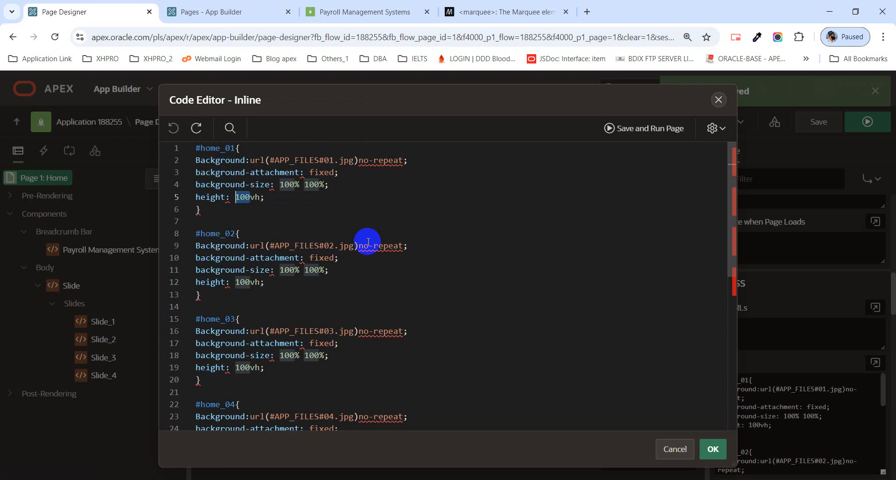
pyautogui.click(440, 238)
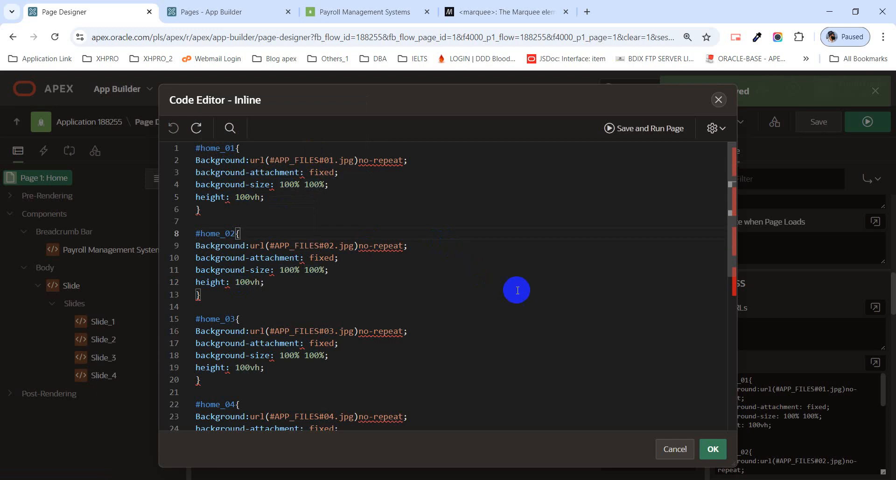
pyautogui.click(713, 449)
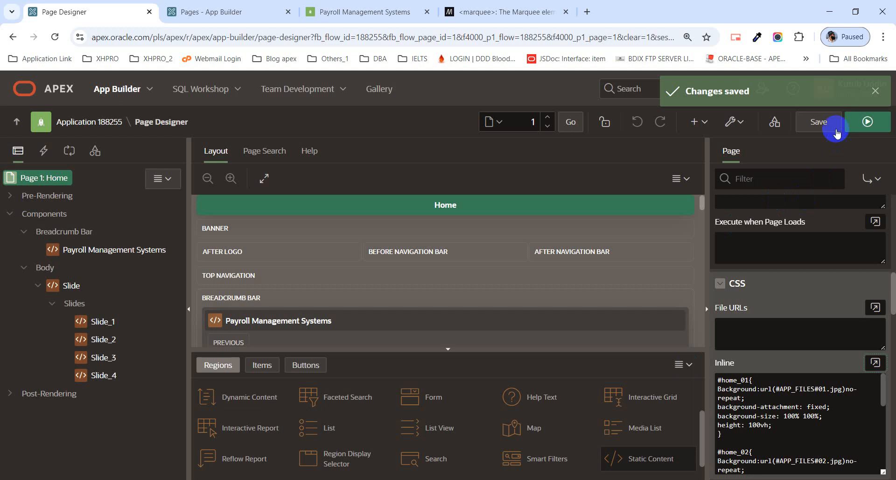
pyautogui.click(819, 121)
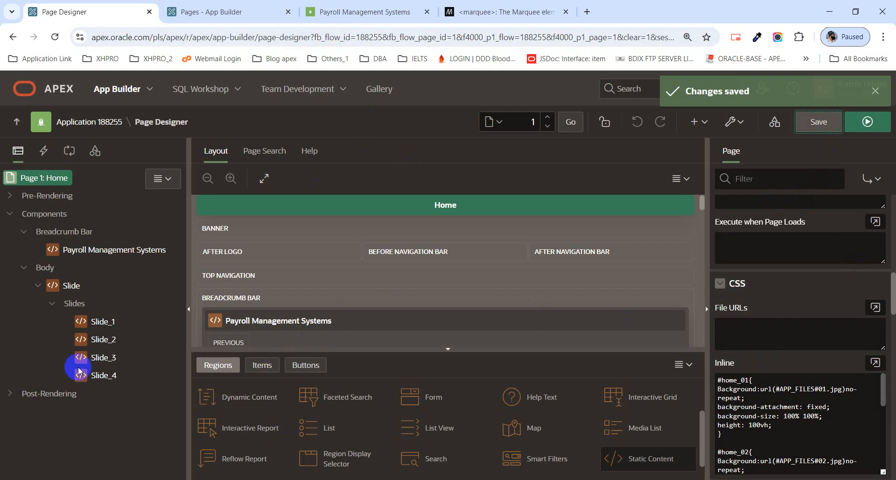
# Select all four slide regions, Slide_1–Slide_4, and review their region type list without changing it.
pyautogui.click(113, 325)
pyautogui.keyDown('ctrl'); pyautogui.click(115, 342); pyautogui.keyUp('ctrl')
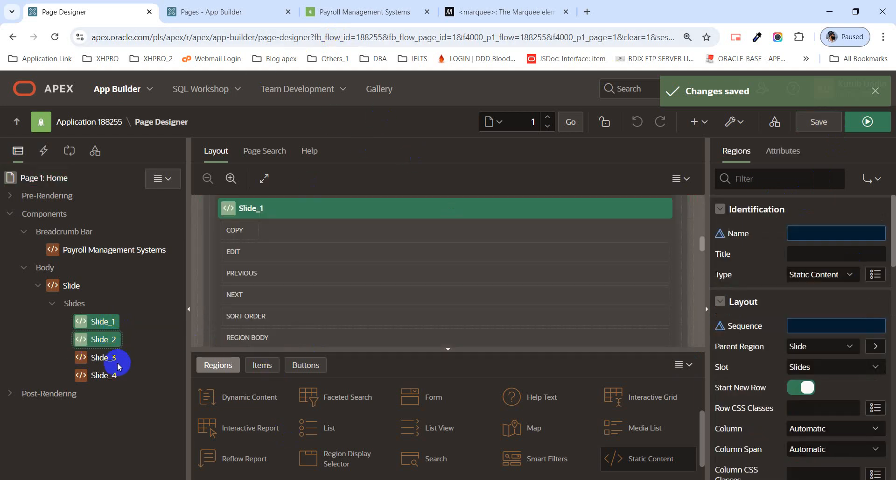
pyautogui.keyDown('ctrl'); pyautogui.click(103, 363); pyautogui.keyUp('ctrl')
pyautogui.keyDown('ctrl'); pyautogui.click(101, 373); pyautogui.keyUp('ctrl')
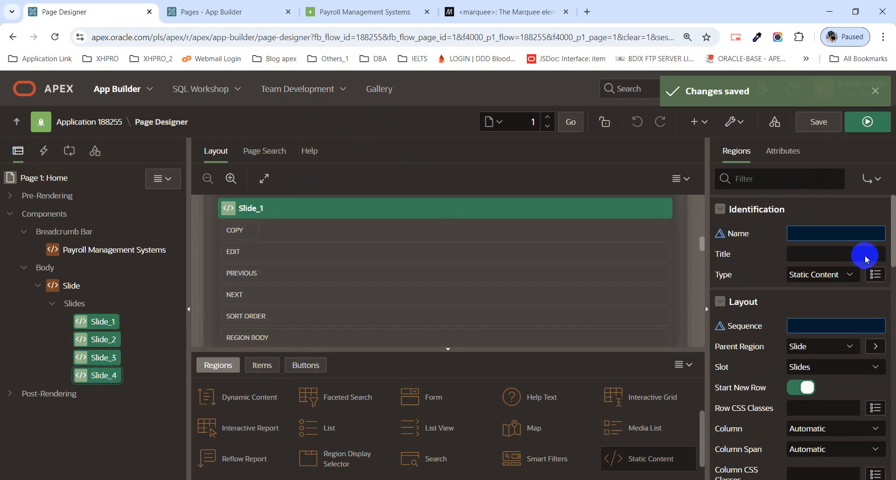
pyautogui.click(832, 278)
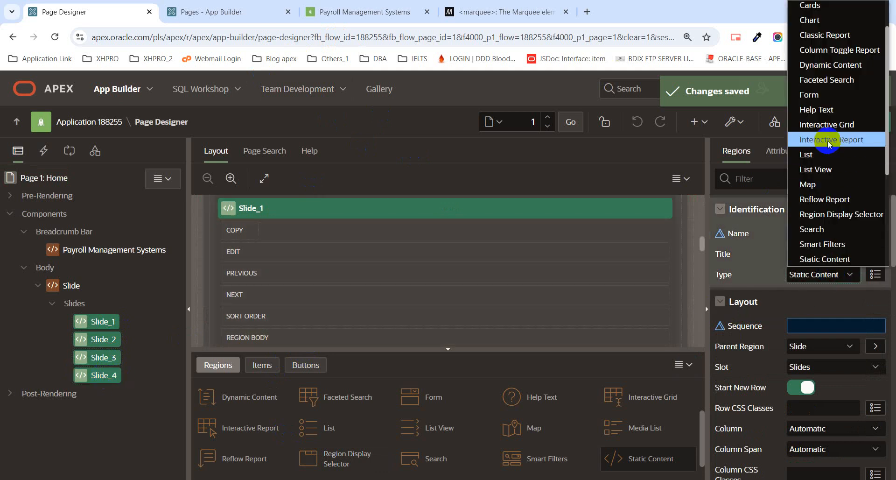
pyautogui.scroll(-3, 830, 140)
pyautogui.scroll(3, 830, 144)
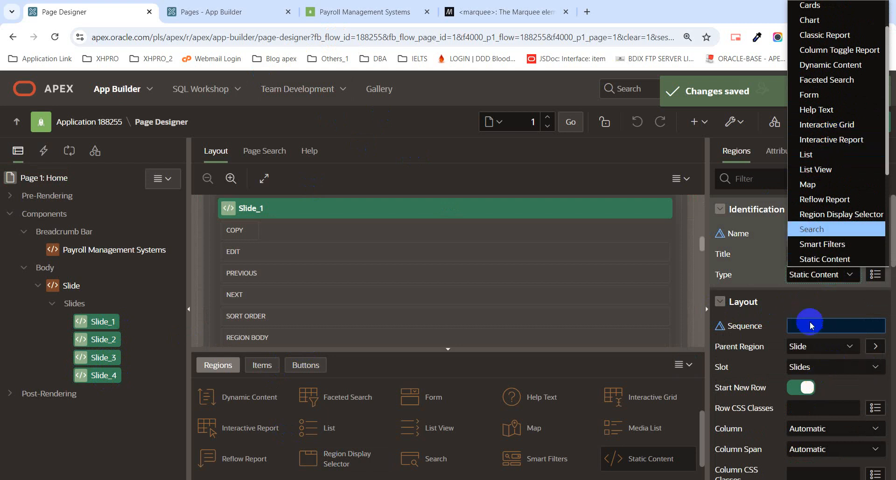
pyautogui.click(811, 298)
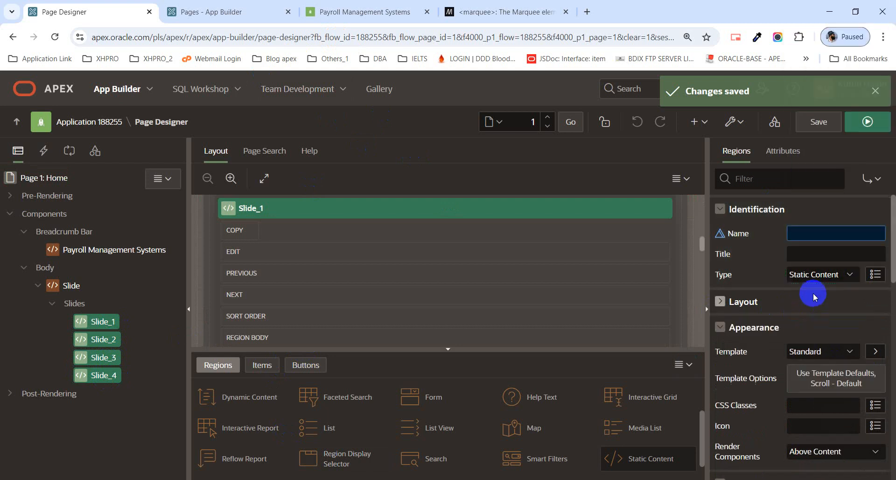
# Set Slide_1's Header template option to Hidden and save the page.
pyautogui.click(836, 391)
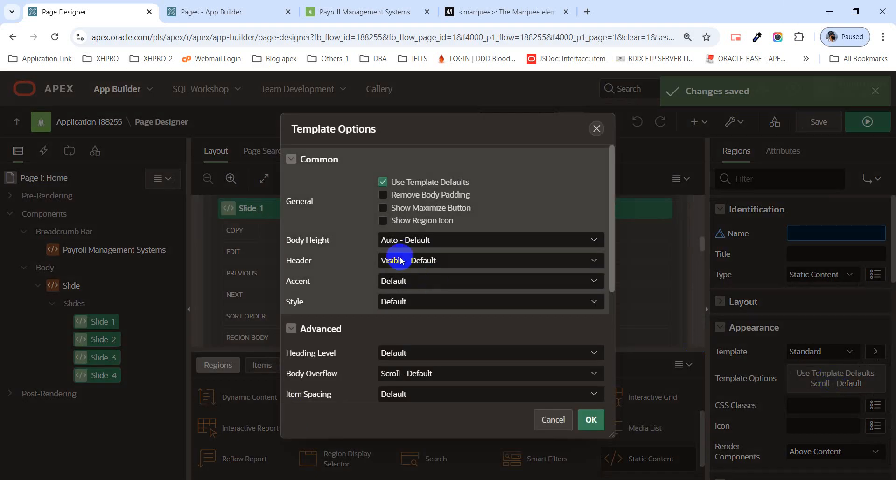
pyautogui.click(415, 262)
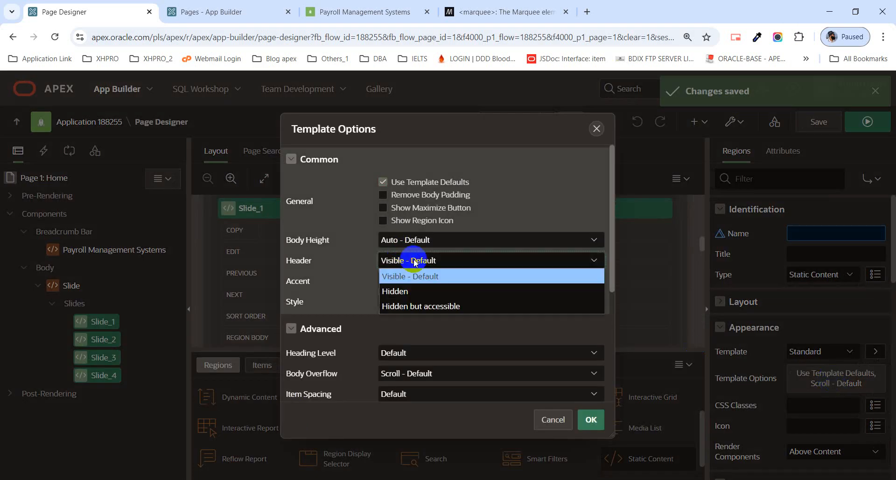
pyautogui.click(424, 292)
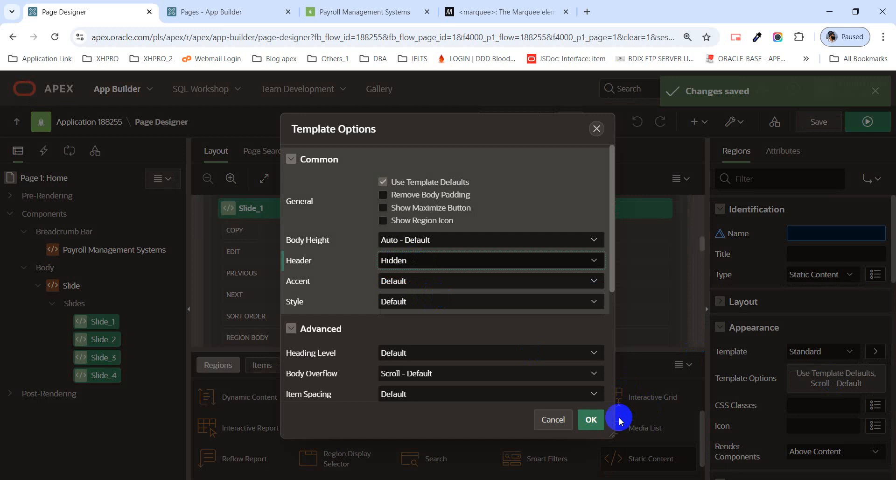
pyautogui.click(592, 423)
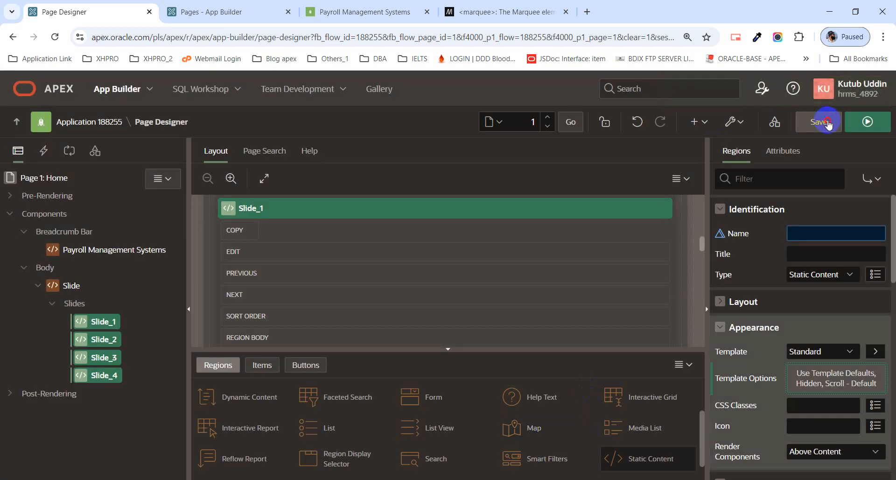
pyautogui.click(826, 132)
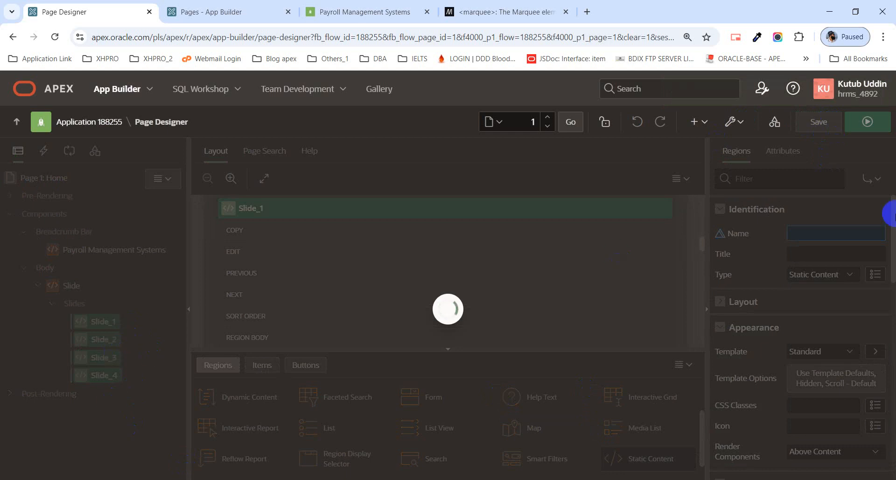
# Run the Home page to view the title-less carousel, then minimize the browser to the desktop.
pyautogui.click(868, 121)
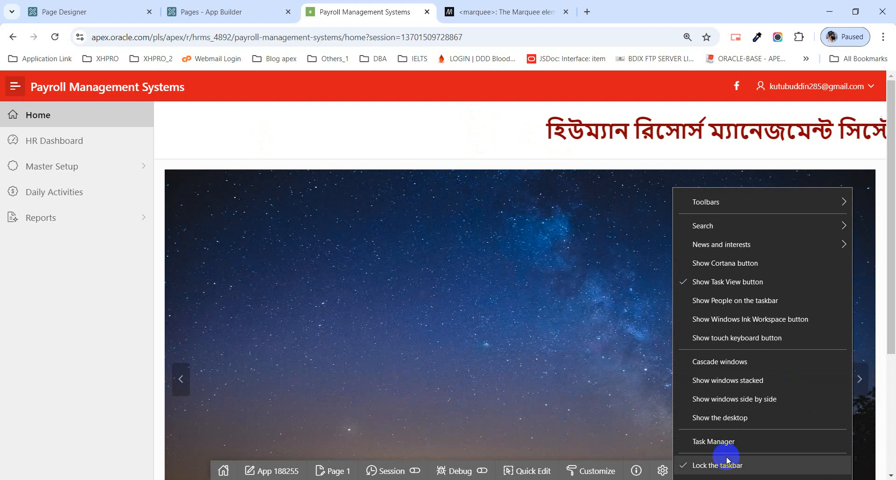
pyautogui.click(713, 442)
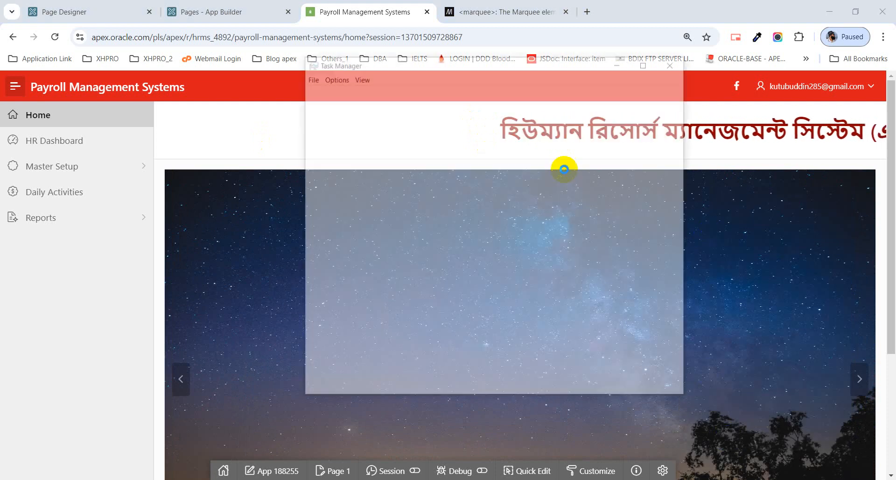
pyautogui.click(675, 62)
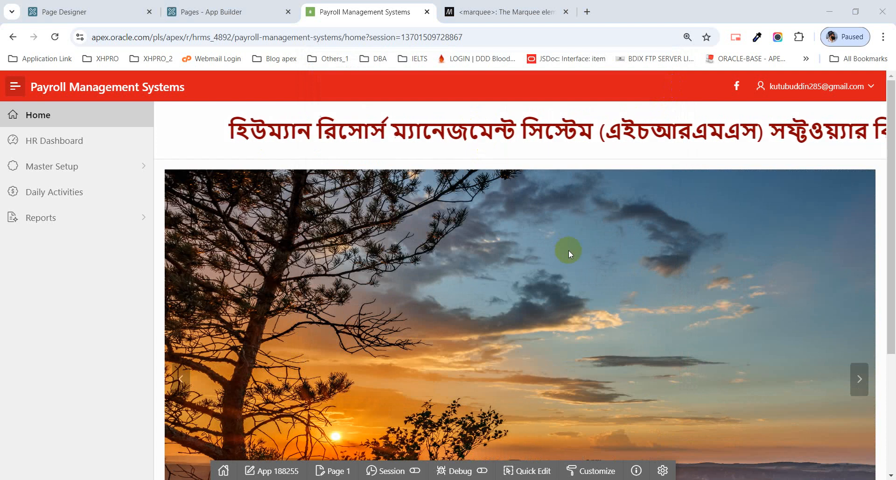
pyautogui.scroll(-1, 569, 251)
pyautogui.scroll(1, 571, 248)
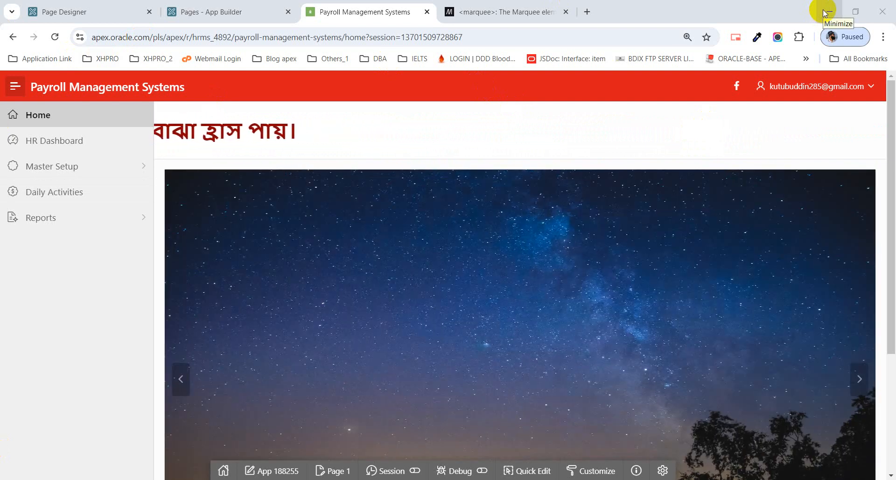
pyautogui.click(825, 13)
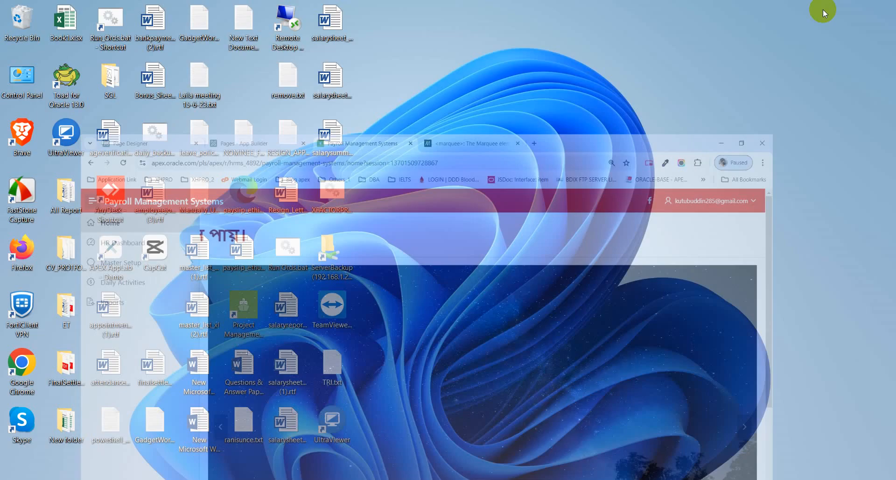
# Refresh the desktop and create a new Word document named Employee_List.
pyautogui.rightClick(535, 83)
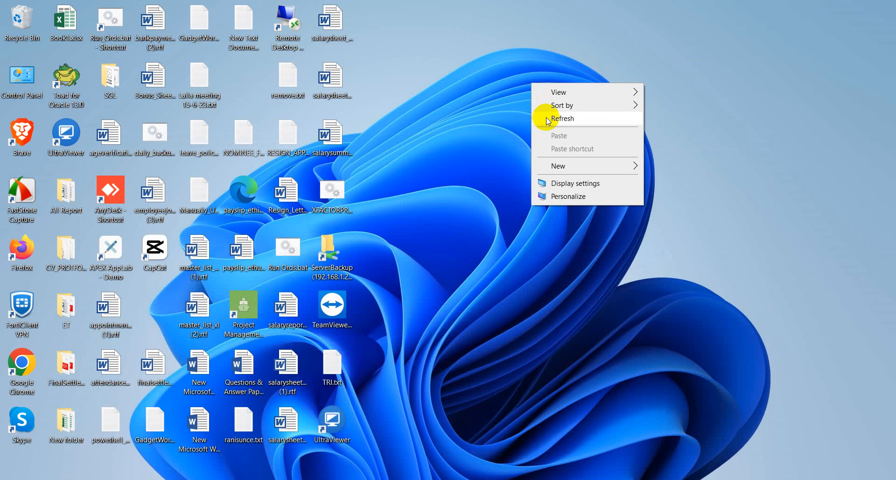
pyautogui.click(546, 117)
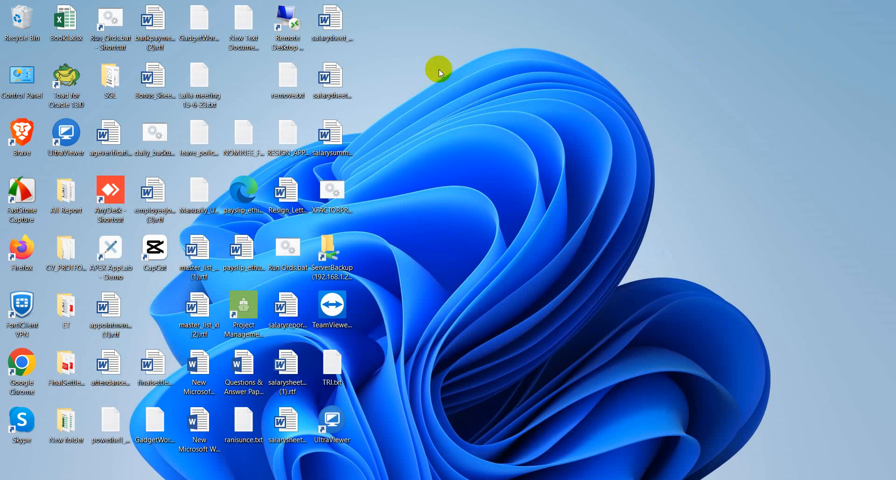
pyautogui.rightClick(439, 69)
pyautogui.moveTo(481, 158)
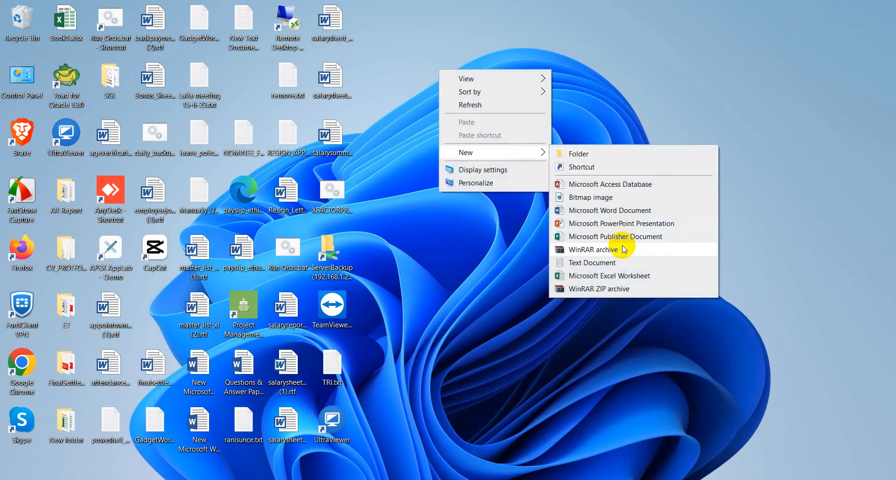
pyautogui.click(617, 211)
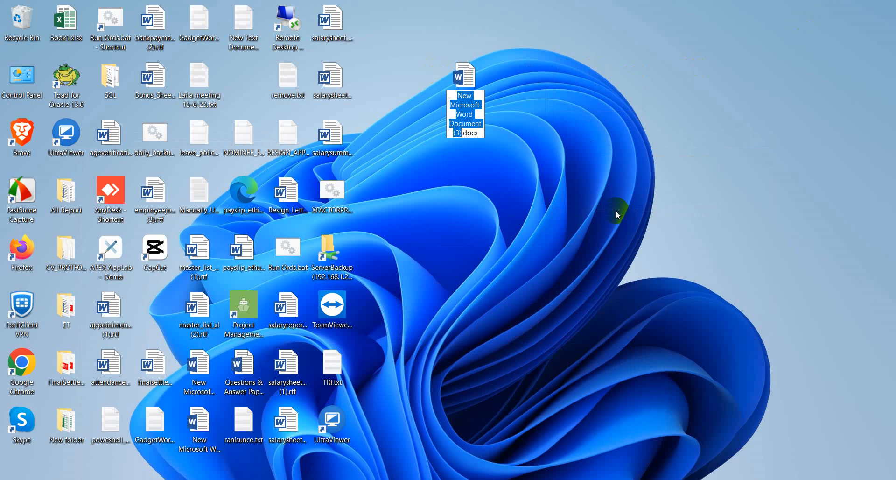
pyautogui.write('Em')
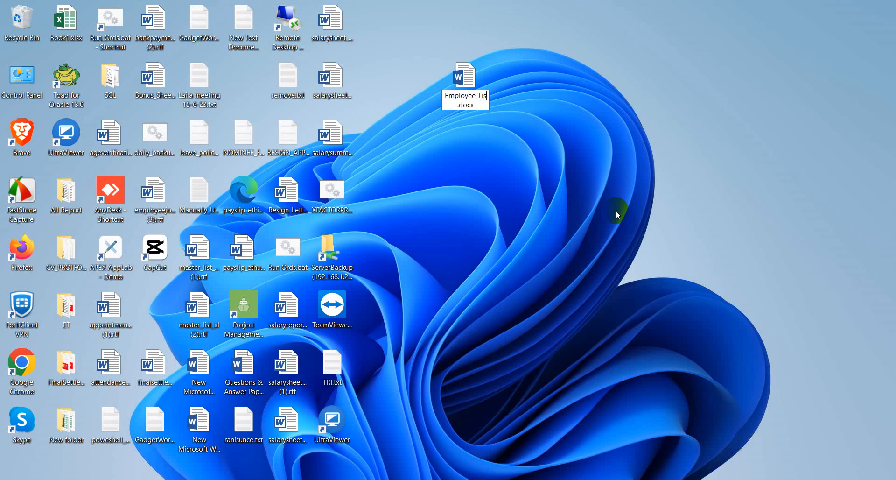
pyautogui.write('ployee_List')
pyautogui.press('Return')
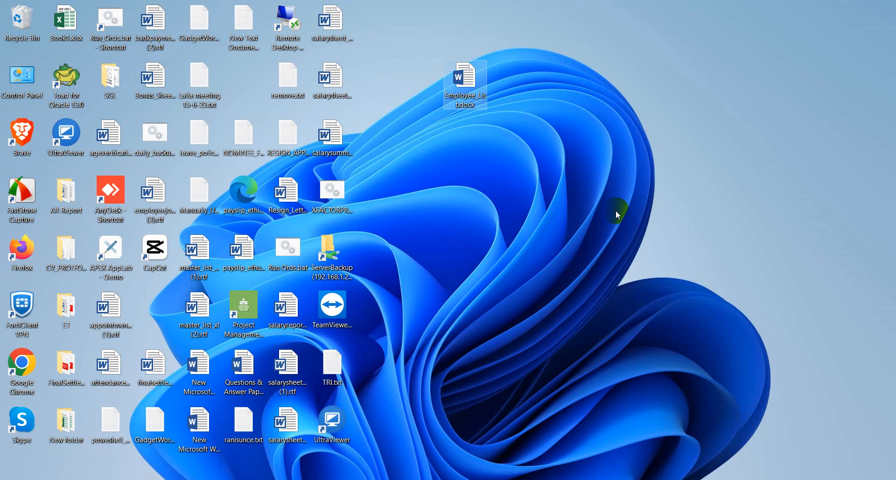
# Leave rename mode and select the Employee_List document on the desktop.
pyautogui.press('F2')
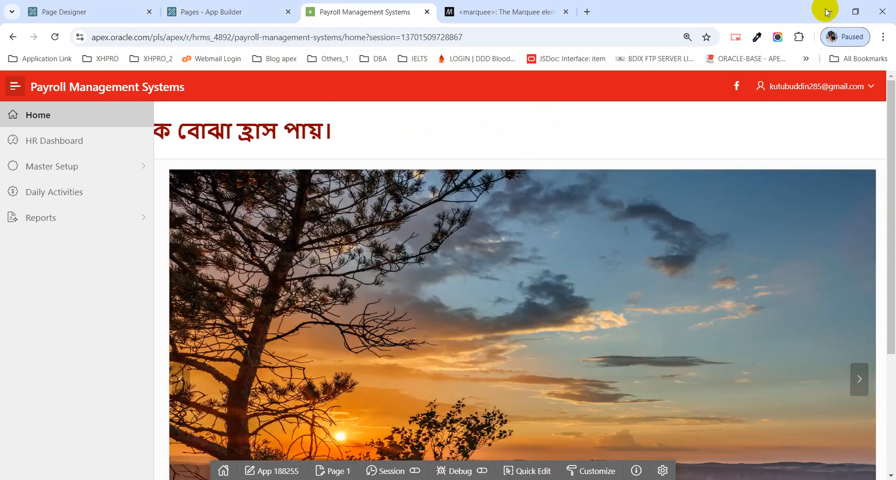
pyautogui.click(828, 11)
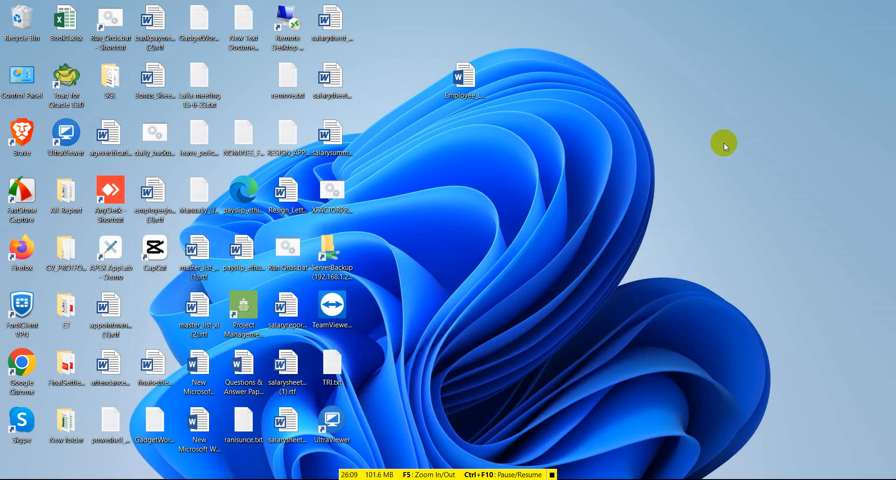
pyautogui.click(468, 88)
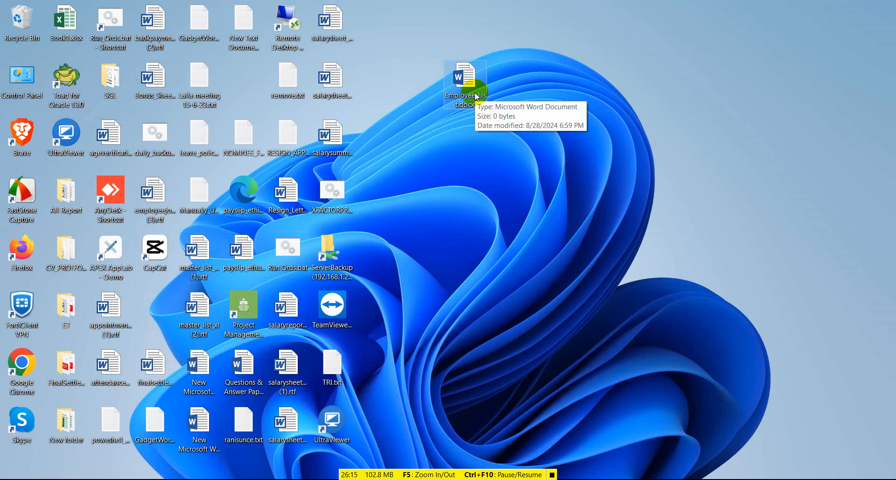
# Open Employee_List.docx in Word and show its File Info backstage page.
pyautogui.doubleClick(477, 97)
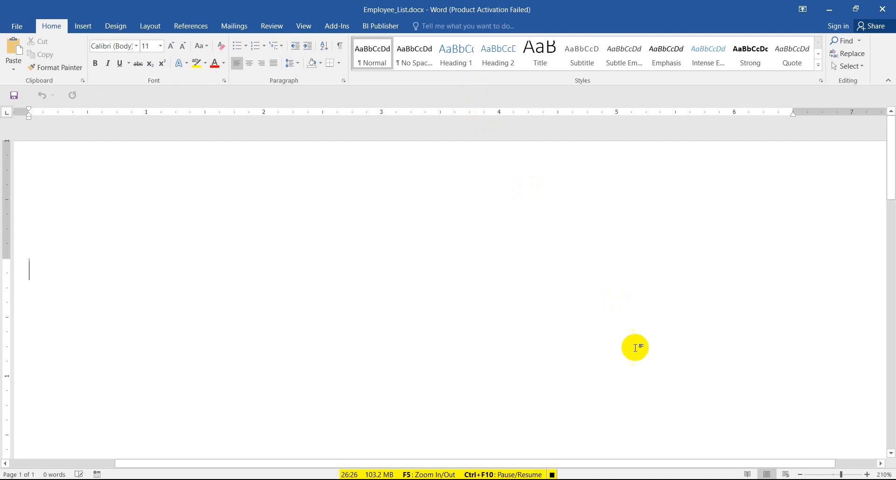
pyautogui.click(554, 476)
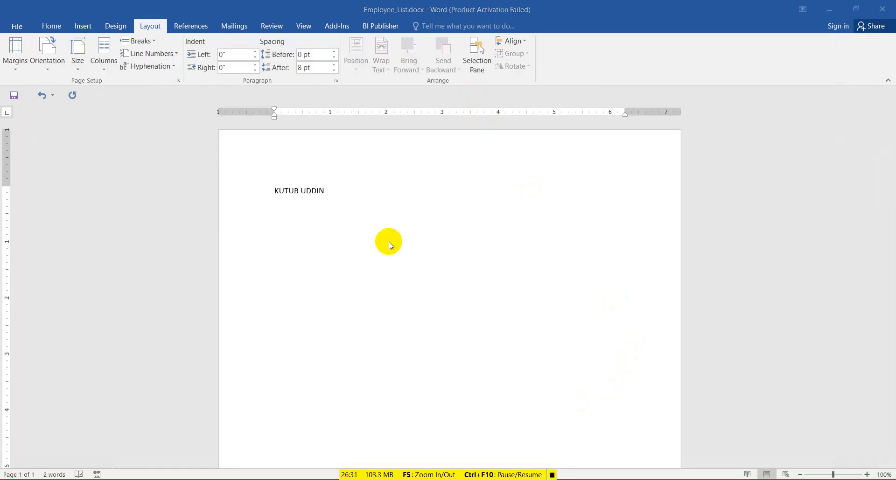
pyautogui.click(18, 28)
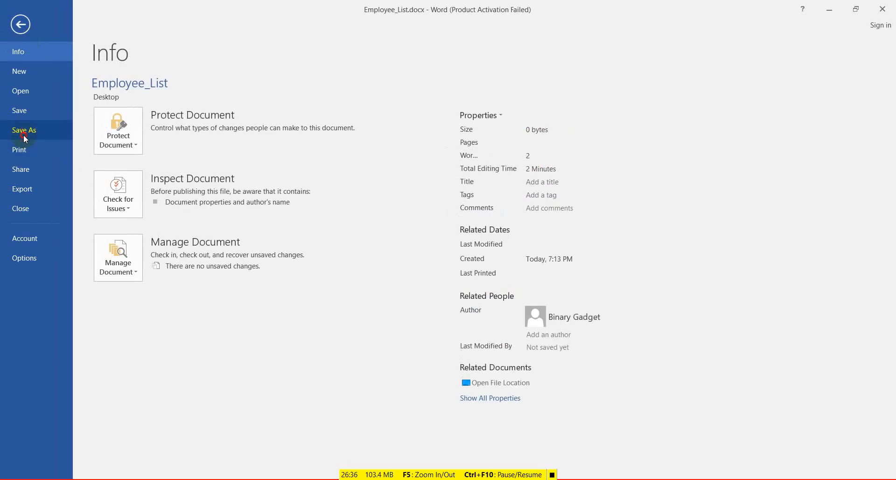
# Save As to the Desktop with type Rich Text Format (*.rtf), producing Employee_List.rtf.
pyautogui.click(47, 132)
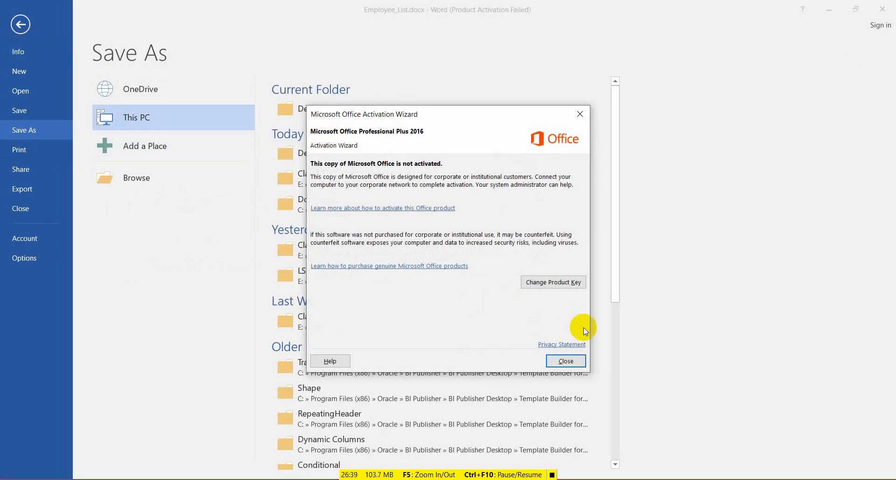
pyautogui.click(578, 363)
pyautogui.click(367, 109)
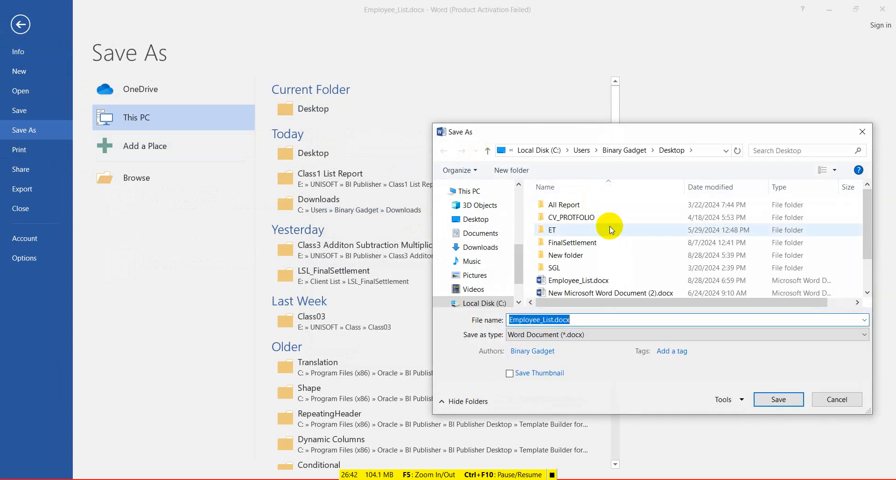
pyautogui.click(590, 334)
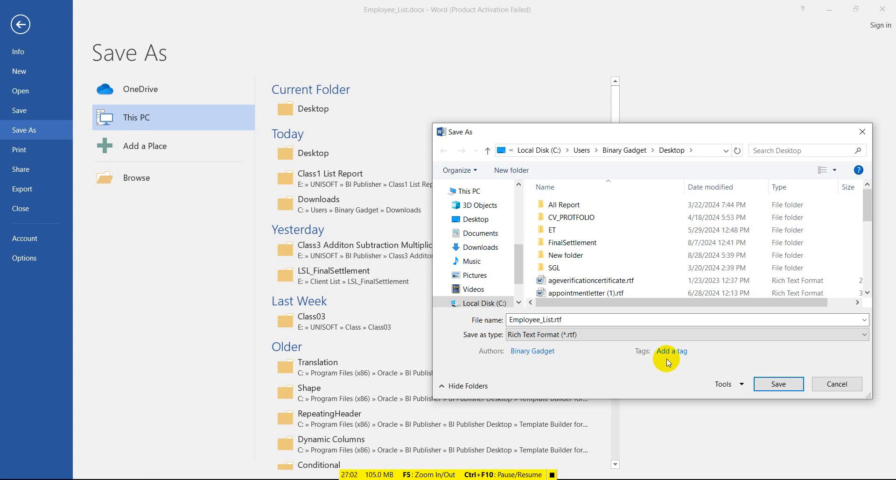
pyautogui.click(792, 385)
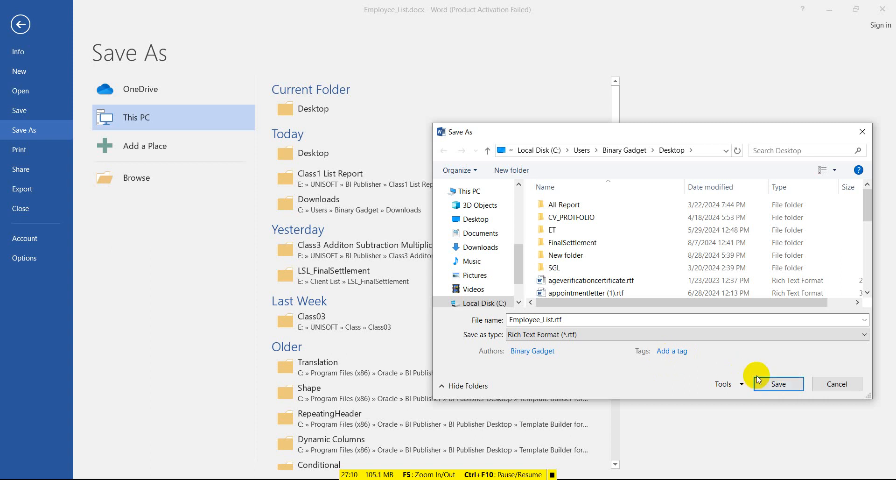
pyautogui.click(772, 384)
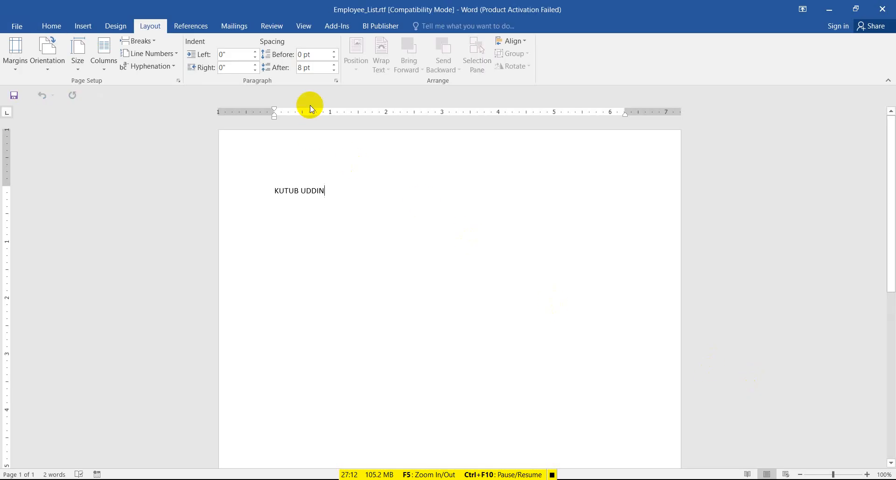
# Delete the leftover name text from Employee_List.rtf and minimize Word.
pyautogui.click(381, 27)
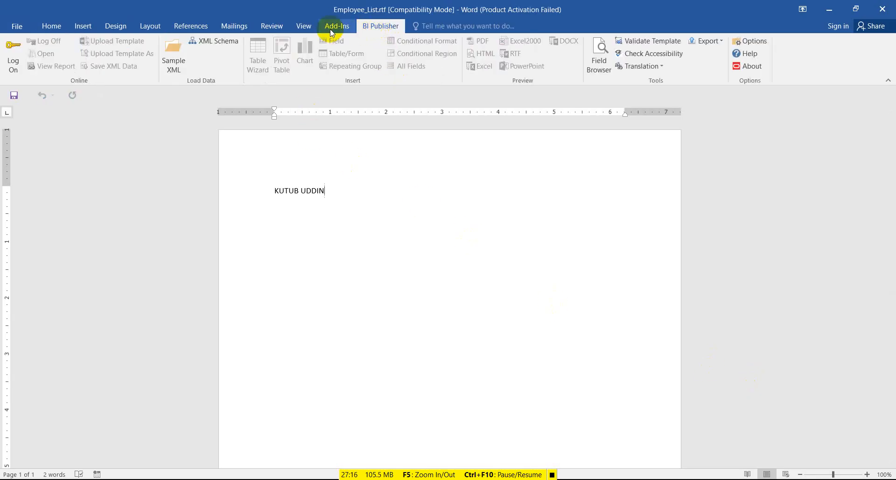
pyautogui.moveTo(332, 191); pyautogui.dragTo(280, 191)
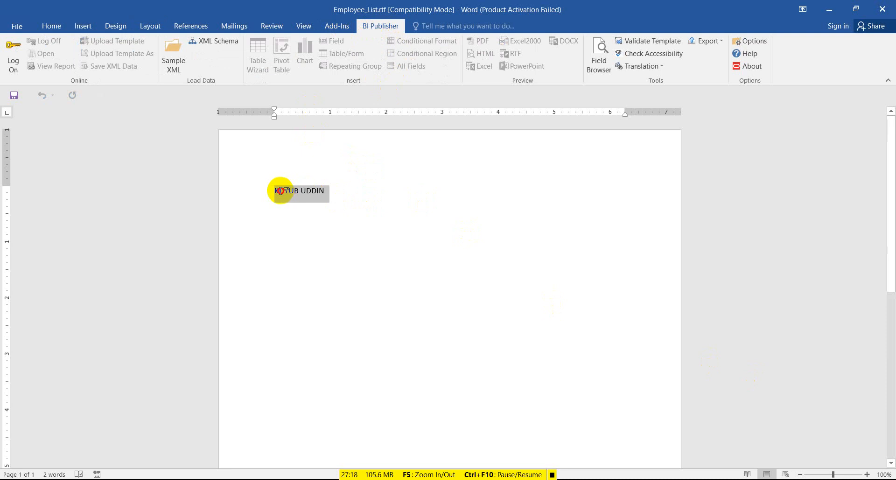
pyautogui.press('Delete')
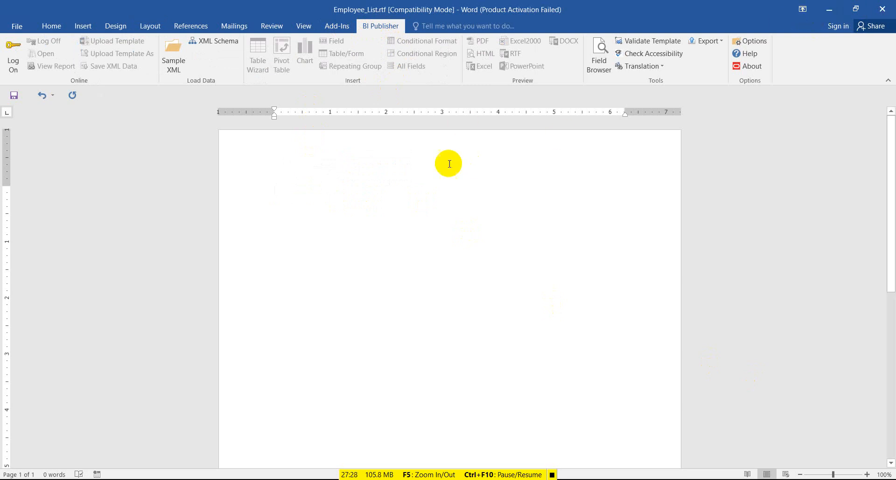
pyautogui.click(835, 16)
# Open SQL Workshop's SQL Commands in a new tab and enlarge its editor area.
pyautogui.hotkey('alt', 'Tab')
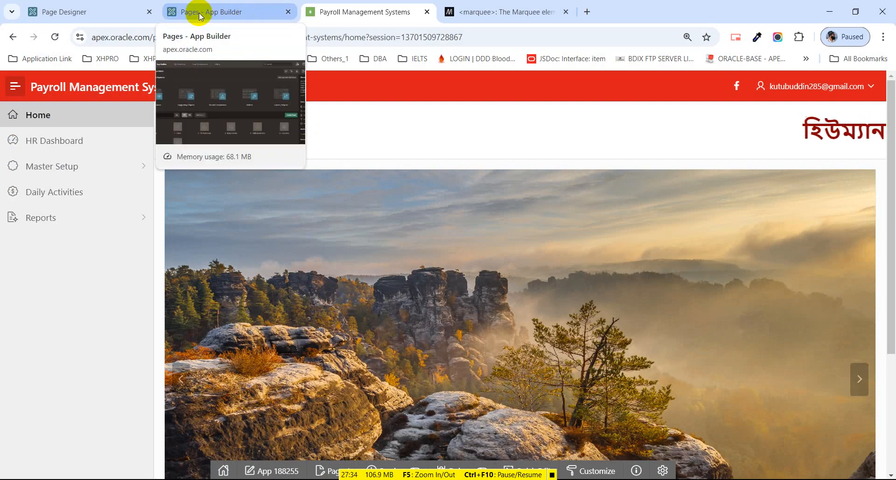
pyautogui.click(200, 14)
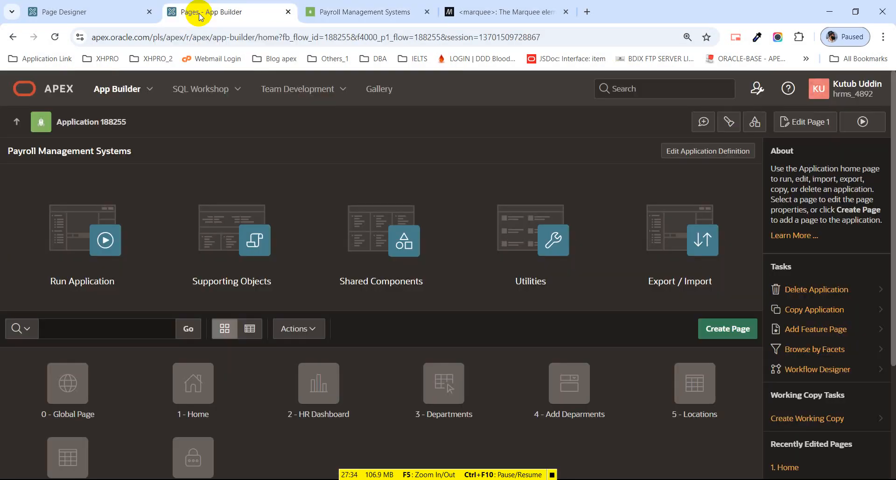
pyautogui.click(237, 89)
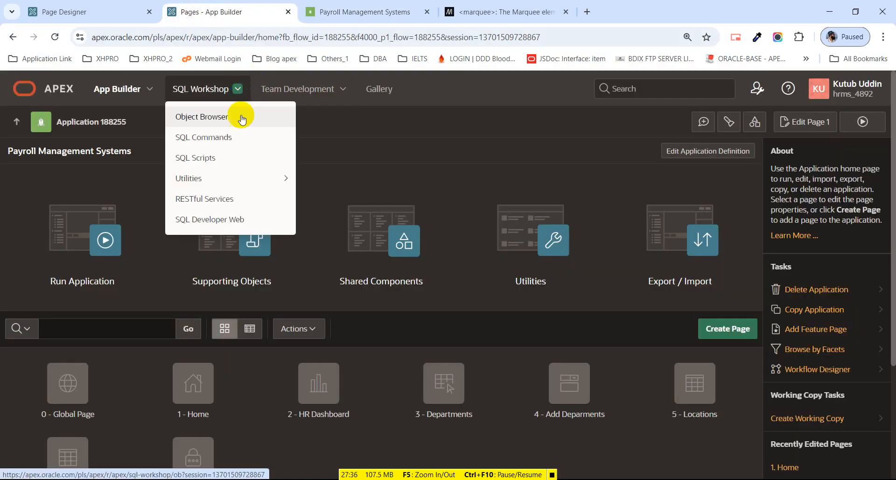
pyautogui.middleClick(235, 141)
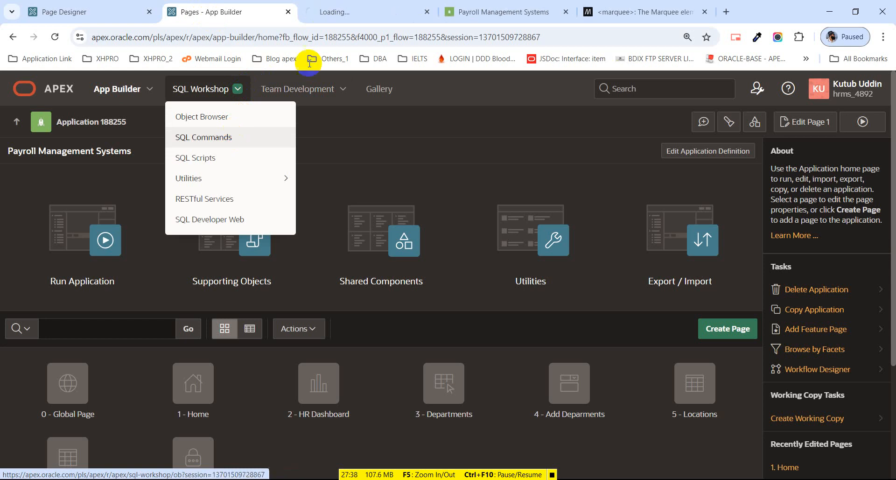
pyautogui.click(352, 14)
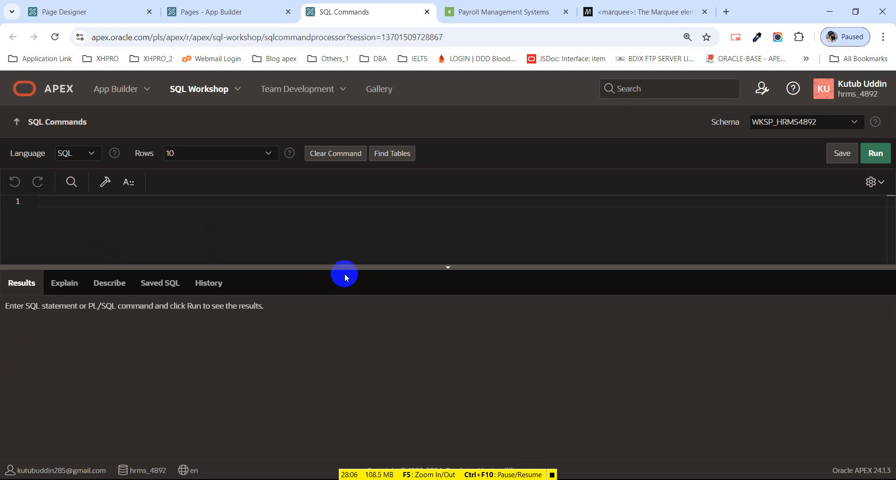
pyautogui.moveTo(349, 267); pyautogui.dragTo(360, 327)
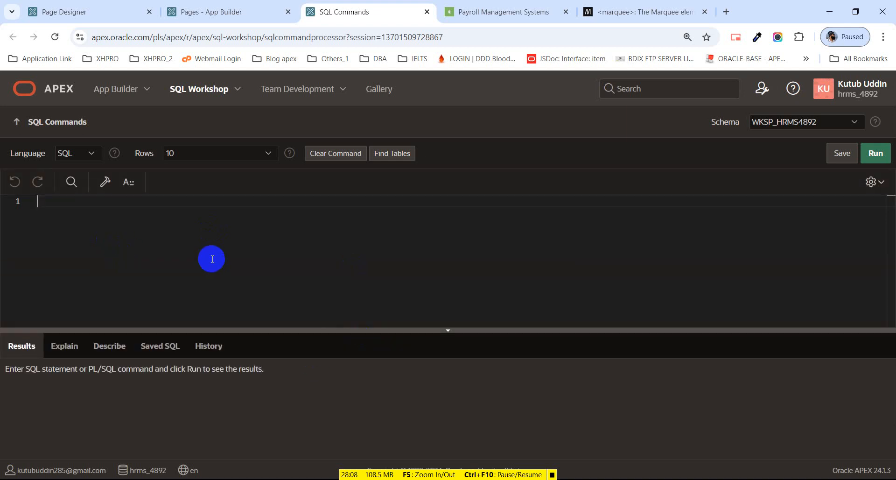
# Start the SELECT with EMPLOYEE_ID and First_name||' '||Last_name aliased as NAME.
pyautogui.click(213, 259)
pyautogui.write('Select First_name||')
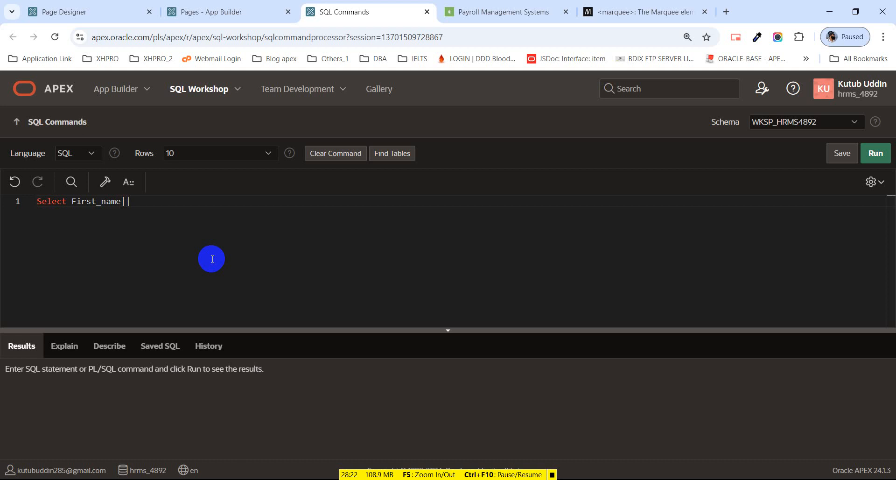
pyautogui.write("' '||Last_name as na")
pyautogui.press('BackSpace')
pyautogui.press('BackSpace')
pyautogui.write('NAME,')
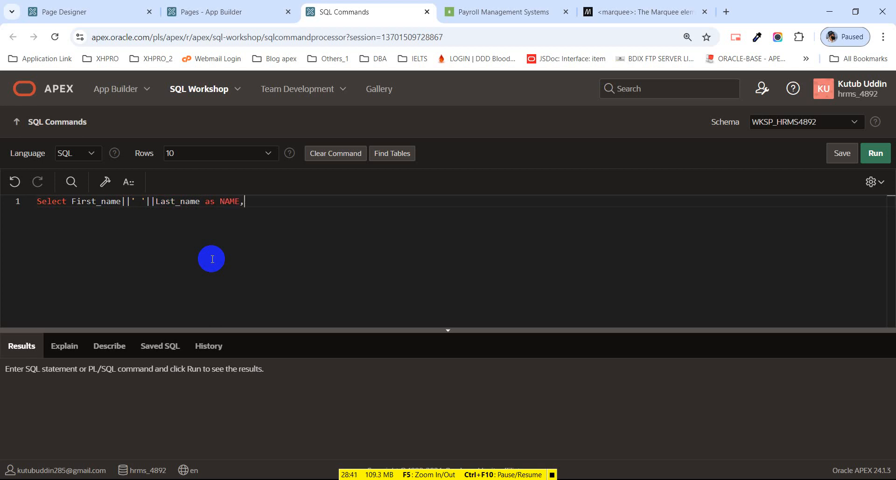
pyautogui.doubleClick(71, 202)
pyautogui.write('EMPLOYEE')
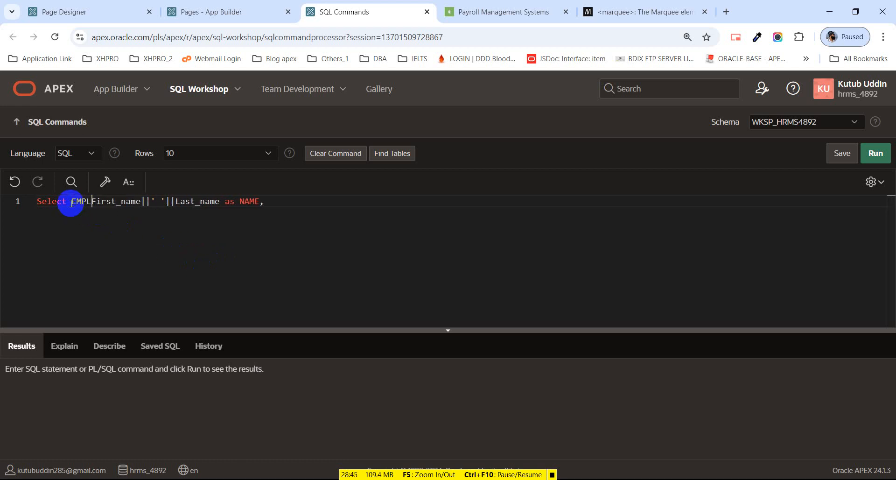
pyautogui.write('_ID')
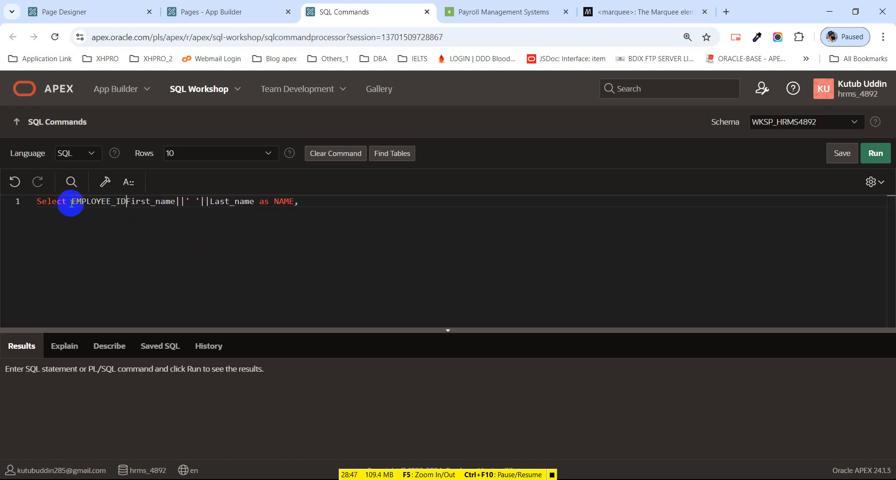
pyautogui.write(',')
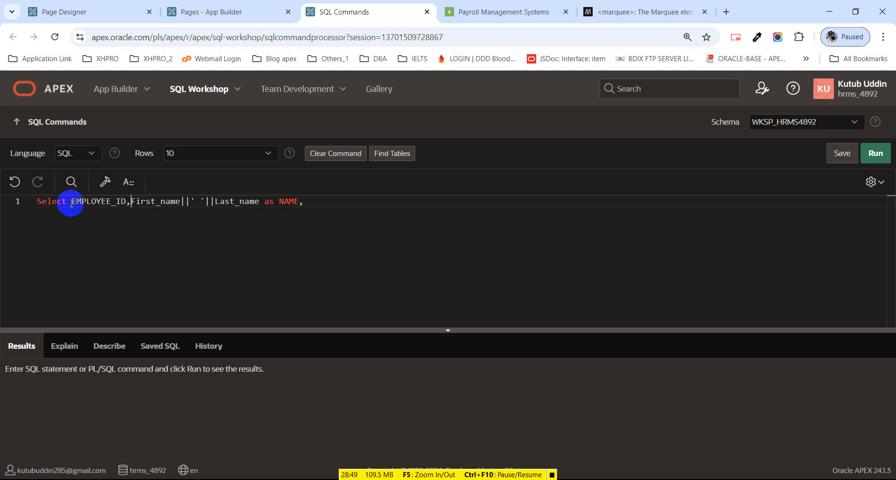
# Add HIRE_DATE, SALARY and FROM EMPLOYEES, run the query, and select its text.
pyautogui.click(324, 204)
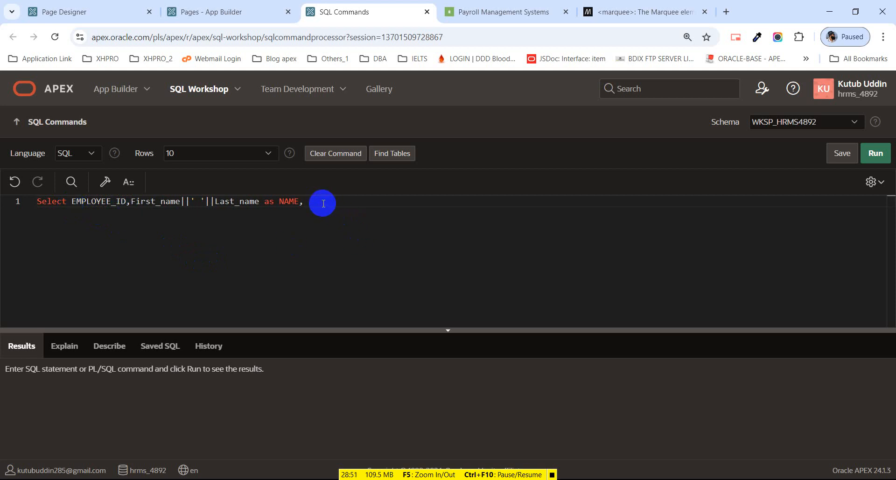
pyautogui.write('HIRE_DATE,')
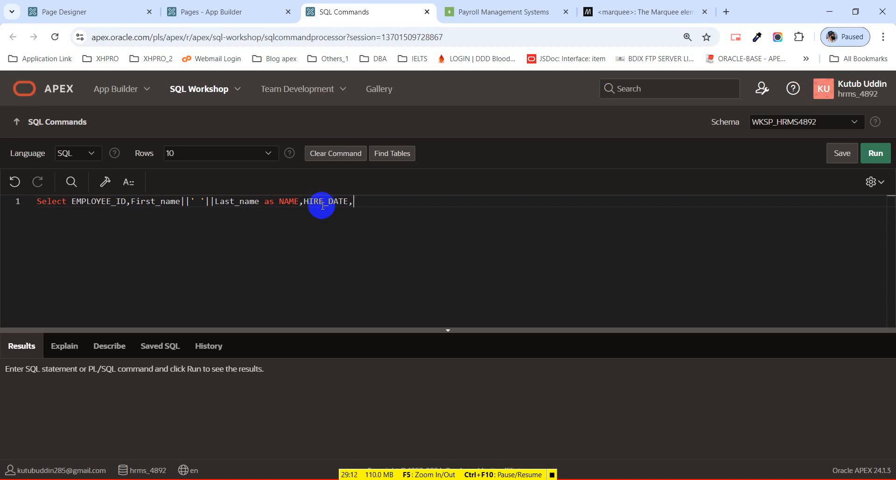
pyautogui.write('SALARY')
pyautogui.press('Return')
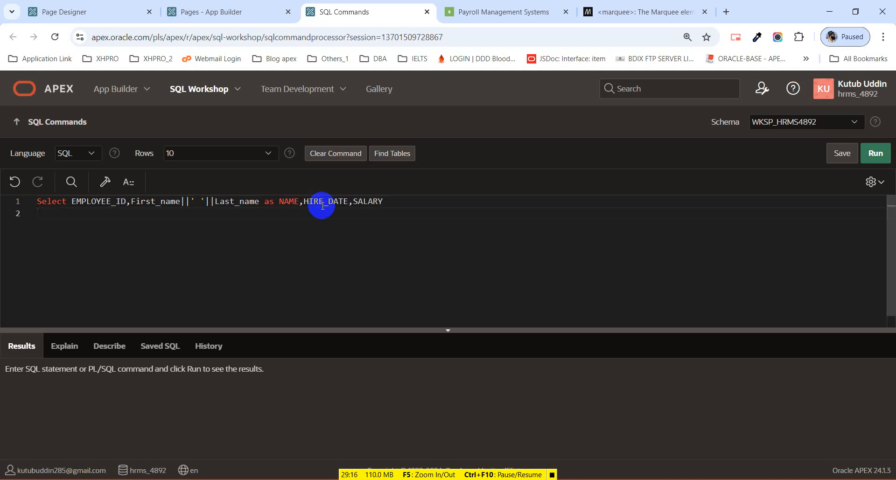
pyautogui.write('FROM EMPLOYEES;')
pyautogui.press('BackSpace')
pyautogui.hotkey('ctrl', 'Return')
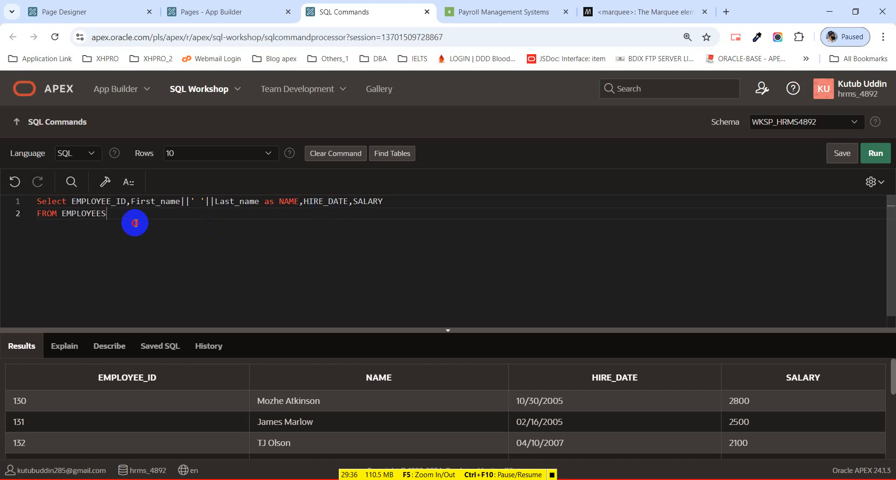
pyautogui.moveTo(107, 215); pyautogui.dragTo(17, 204)
pyautogui.hotkey('ctrl', 'c')
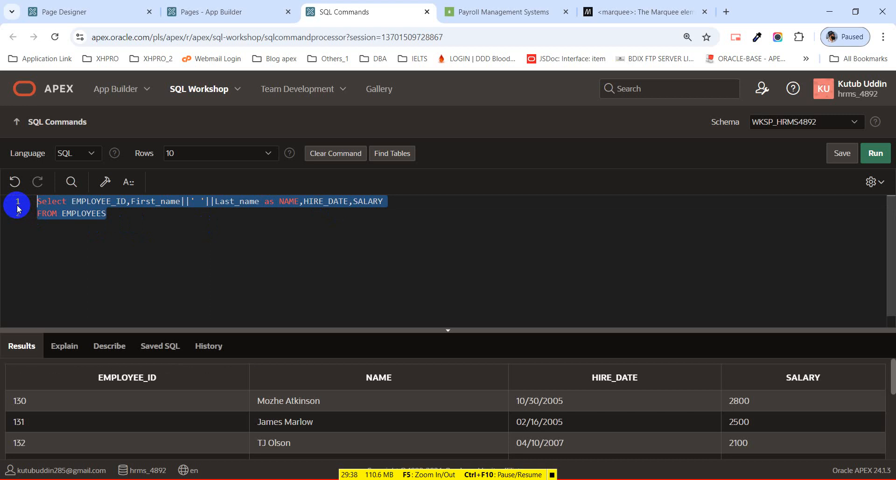
# From the app home, open Shared Components > Report Queries and launch Create.
pyautogui.click(100, 13)
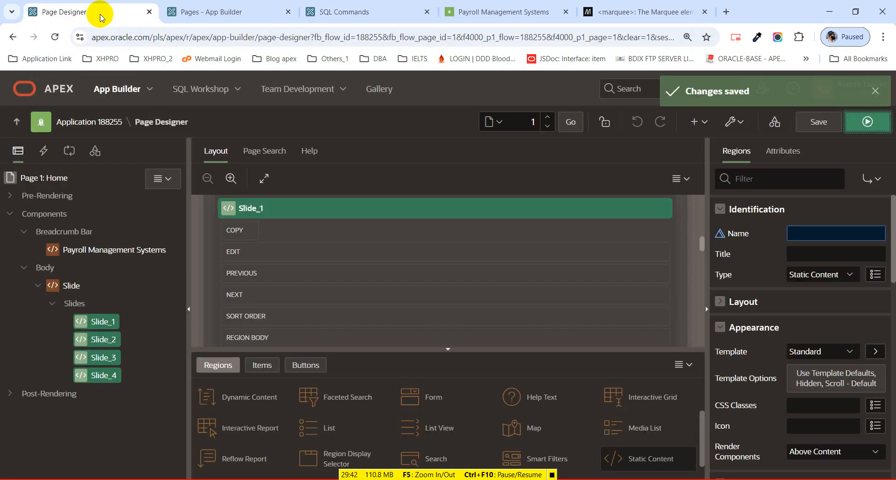
pyautogui.click(224, 15)
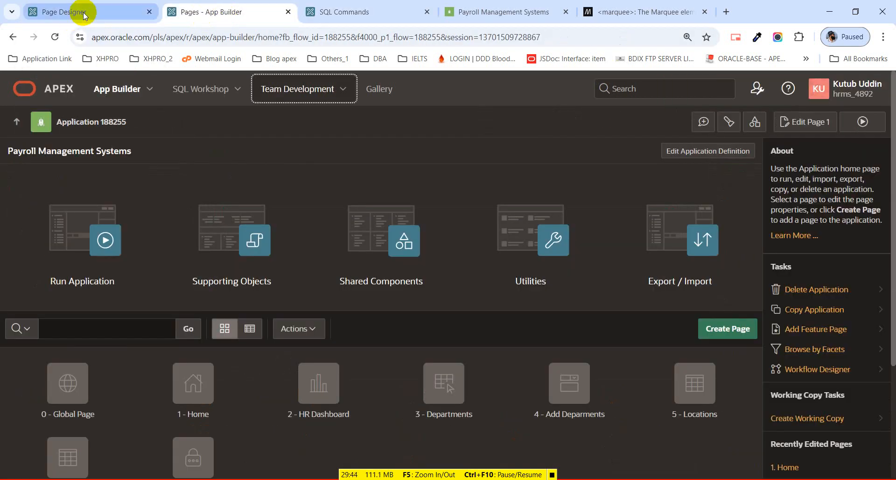
pyautogui.middleClick(361, 257)
pyautogui.click(318, 18)
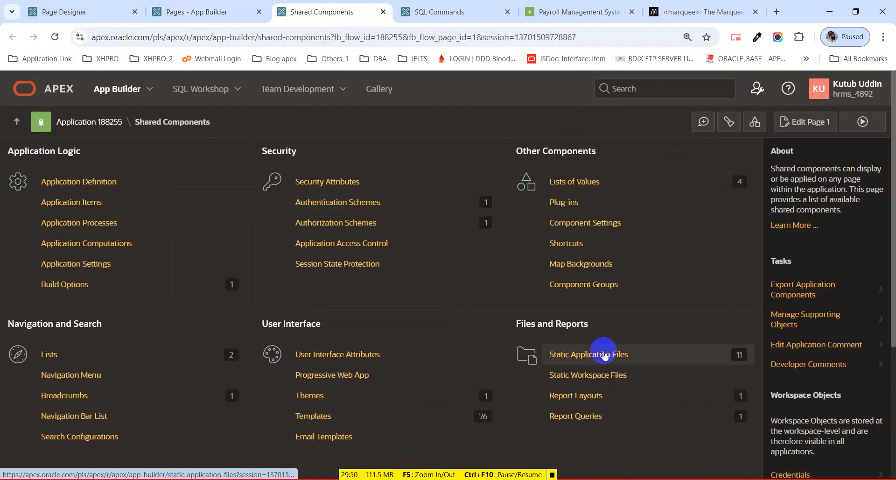
pyautogui.click(596, 425)
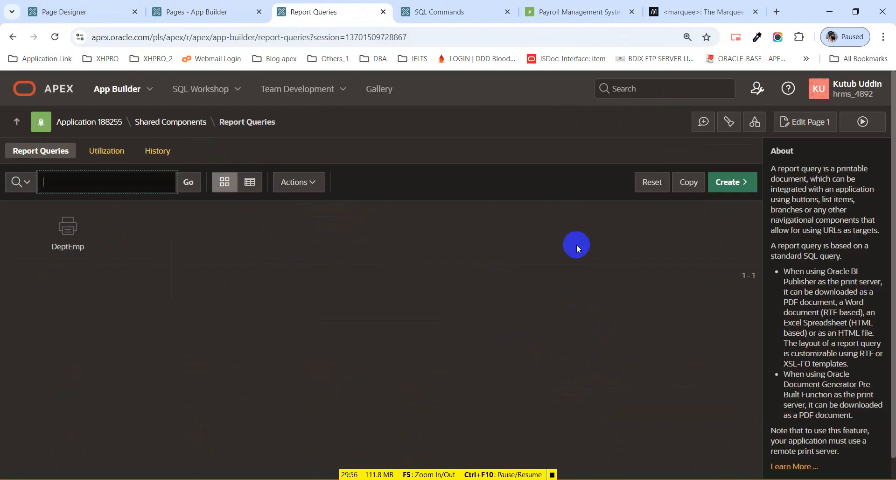
pyautogui.click(745, 189)
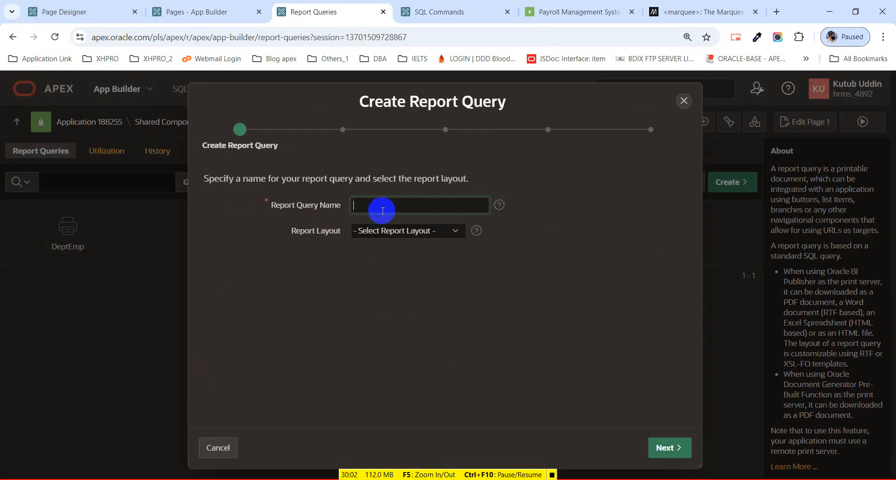
# Name the report query EMP_LIST and set its file to be viewed inline.
pyautogui.write('EMP_LIST')
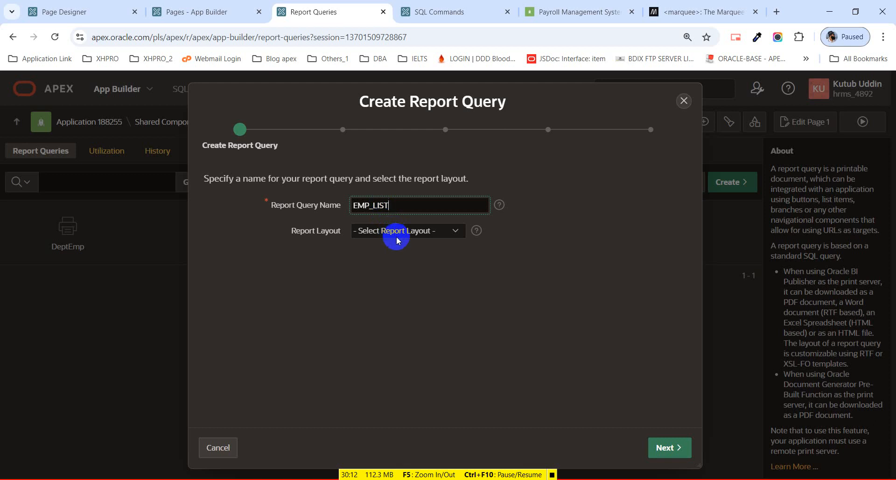
pyautogui.click(663, 447)
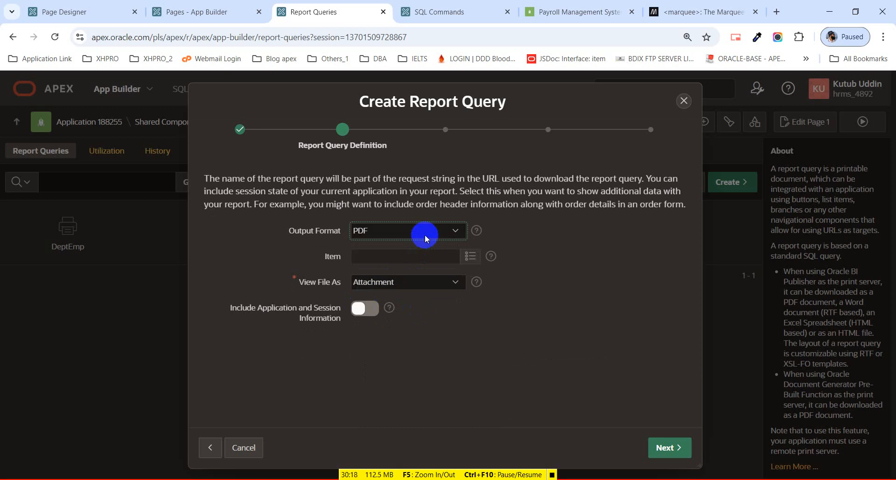
pyautogui.click(404, 281)
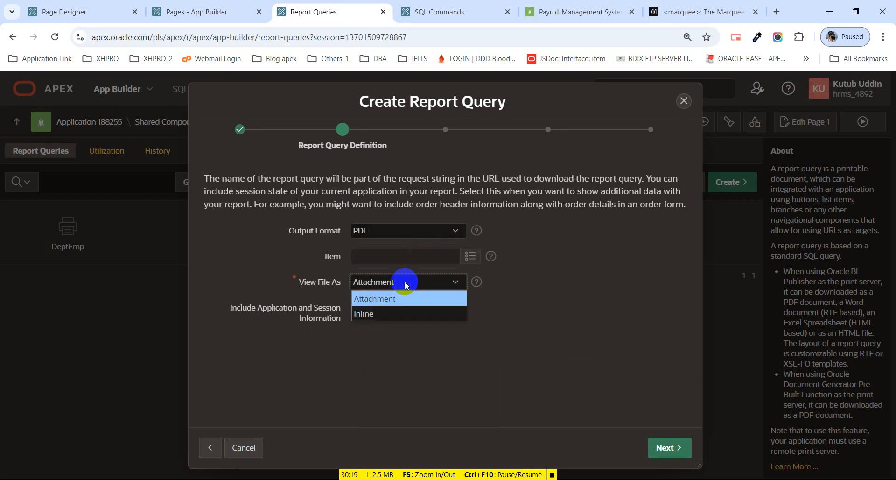
pyautogui.click(396, 317)
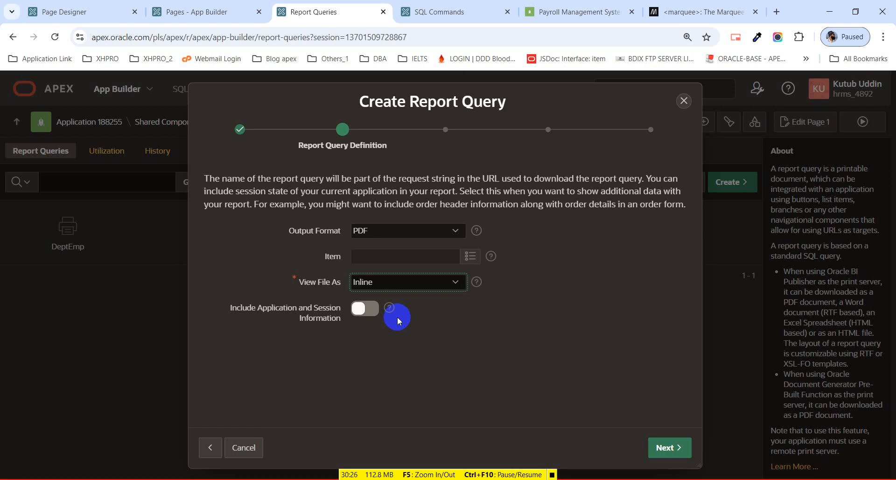
pyautogui.click(666, 449)
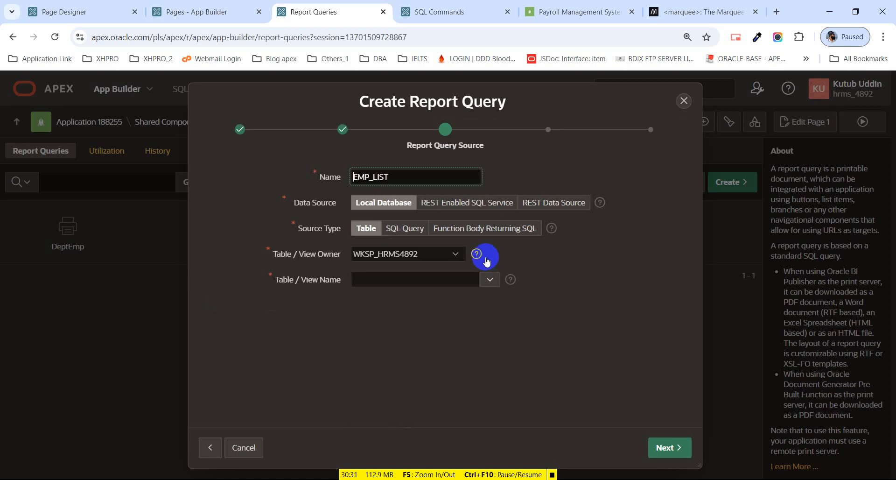
# Base it on a SQL query, paste and validate the employee SELECT, and create it.
pyautogui.click(477, 260)
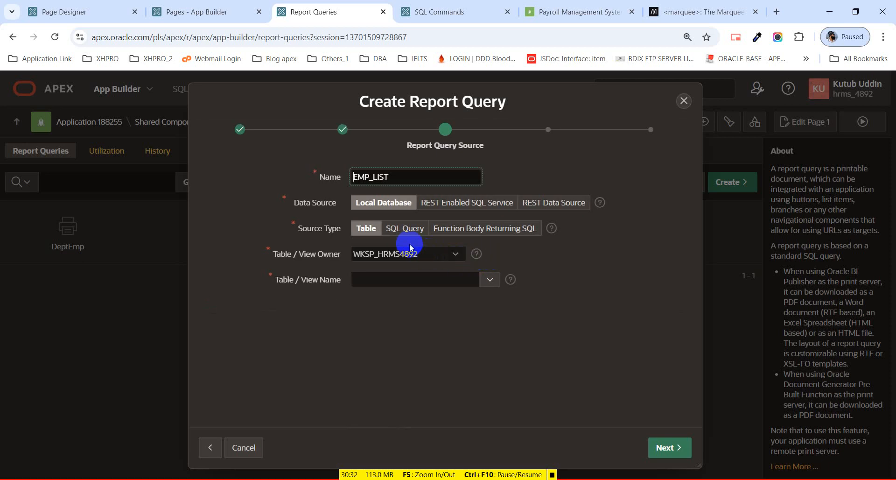
pyautogui.click(406, 231)
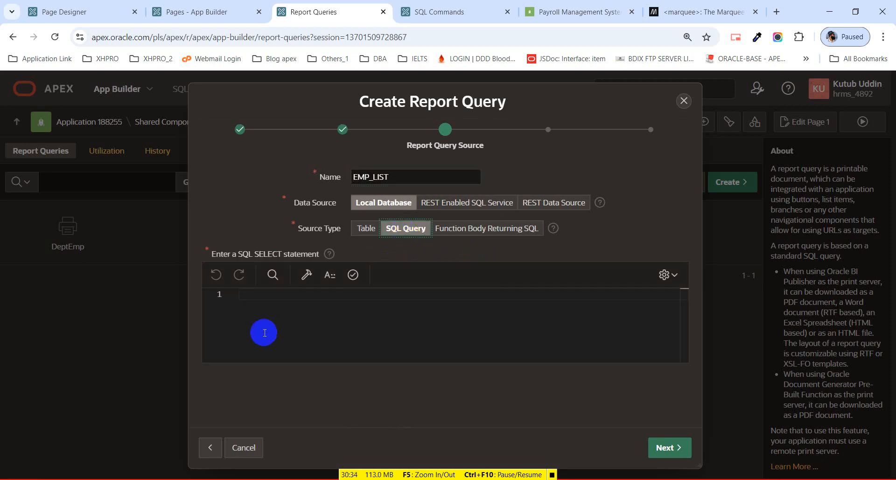
pyautogui.click(264, 327)
pyautogui.hotkey('ctrl', 'v')
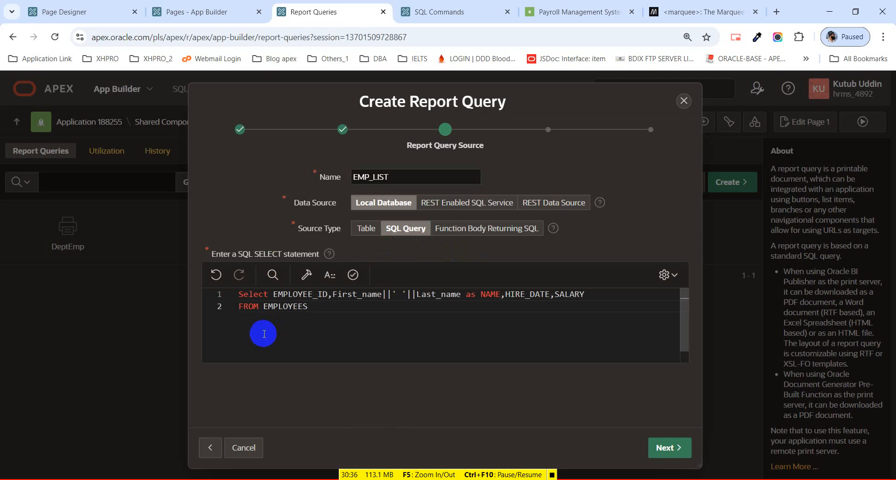
pyautogui.click(364, 282)
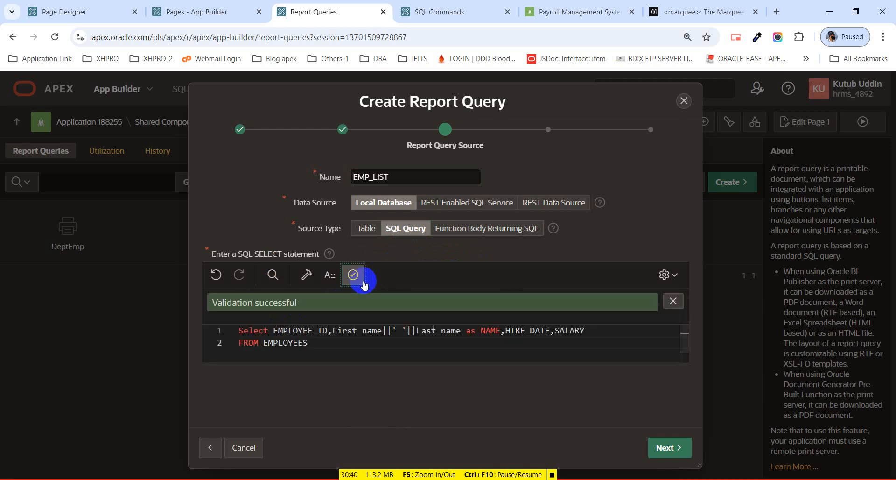
pyautogui.click(676, 452)
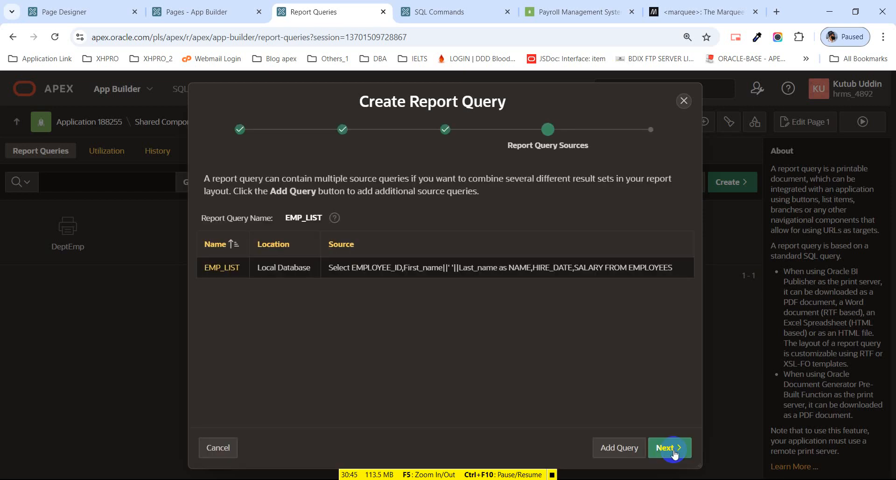
pyautogui.click(674, 452)
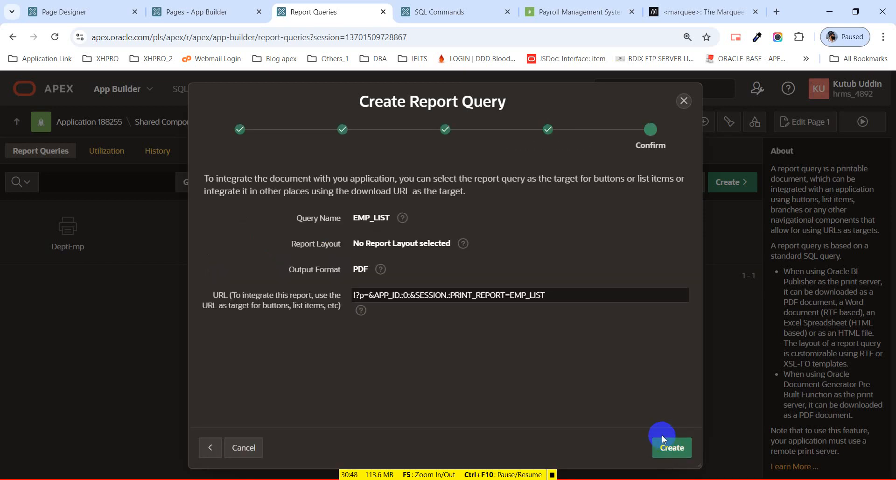
pyautogui.click(672, 448)
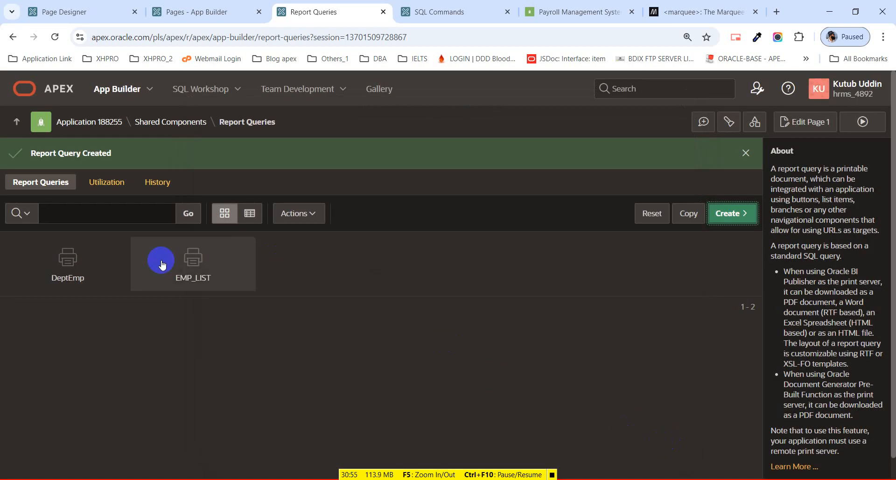
# Open EMP_LIST and download its sample XML data.
pyautogui.click(213, 265)
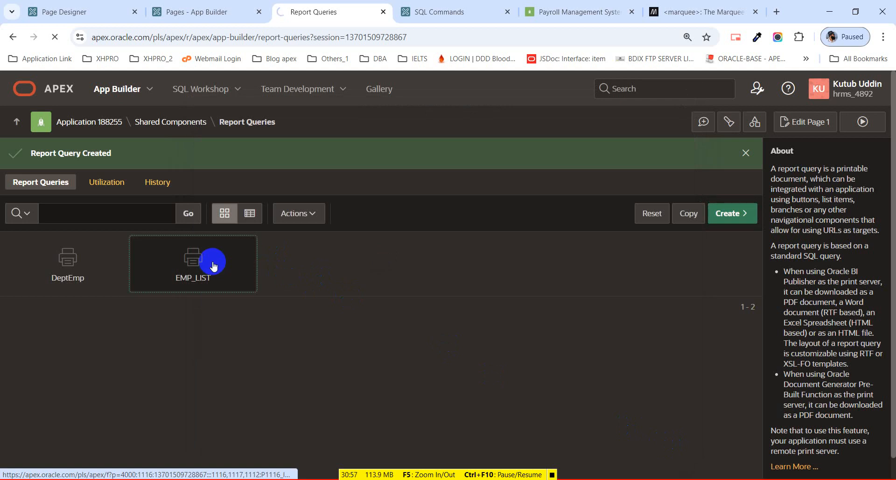
pyautogui.scroll(-1, 560, 248)
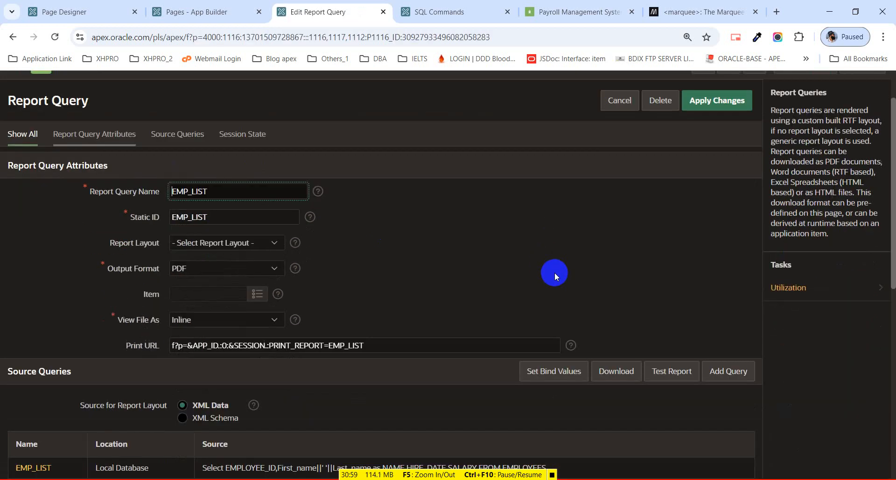
pyautogui.click(614, 374)
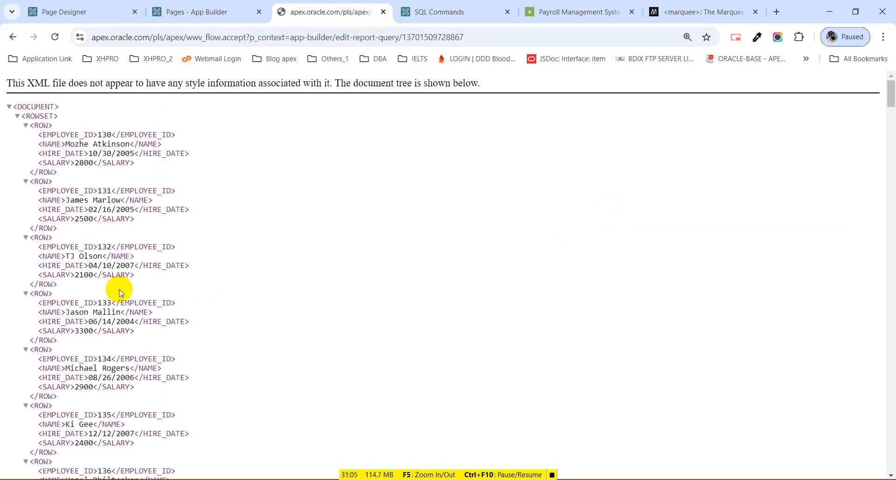
pyautogui.click(225, 15)
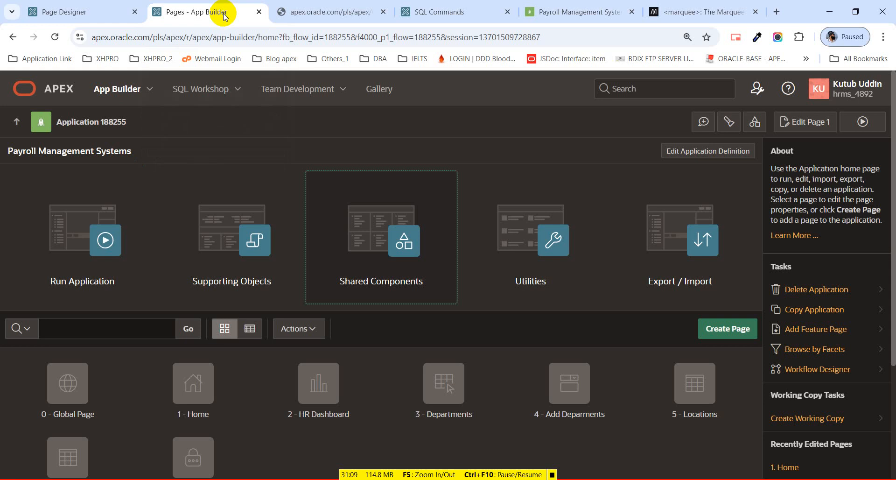
pyautogui.click(302, 11)
# Set EMP_LIST's View File As to Attachment and apply the changes.
pyautogui.click(13, 37)
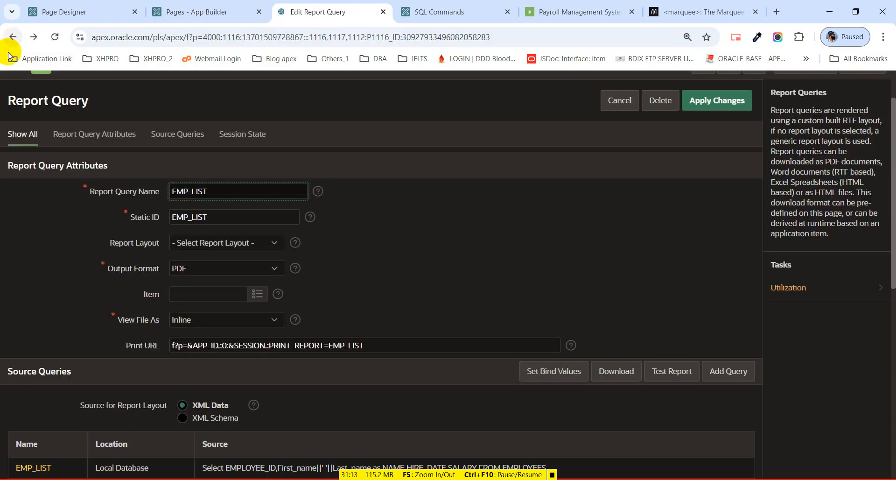
pyautogui.click(228, 319)
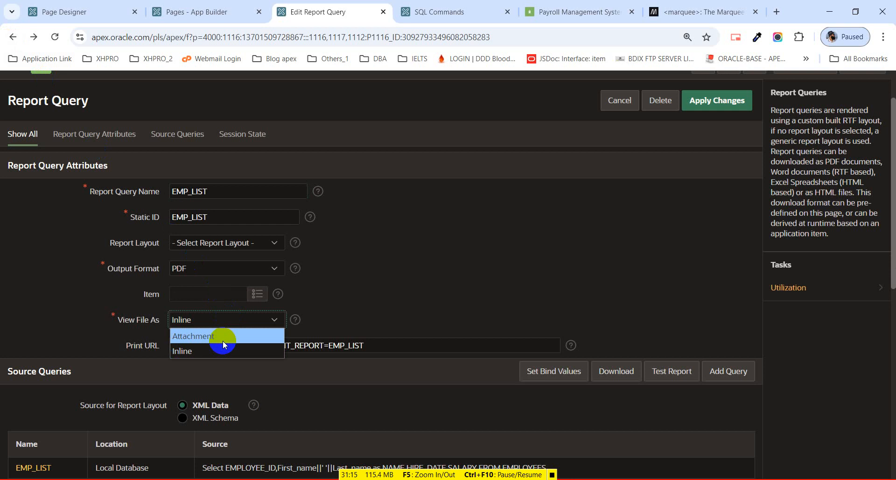
pyautogui.click(223, 339)
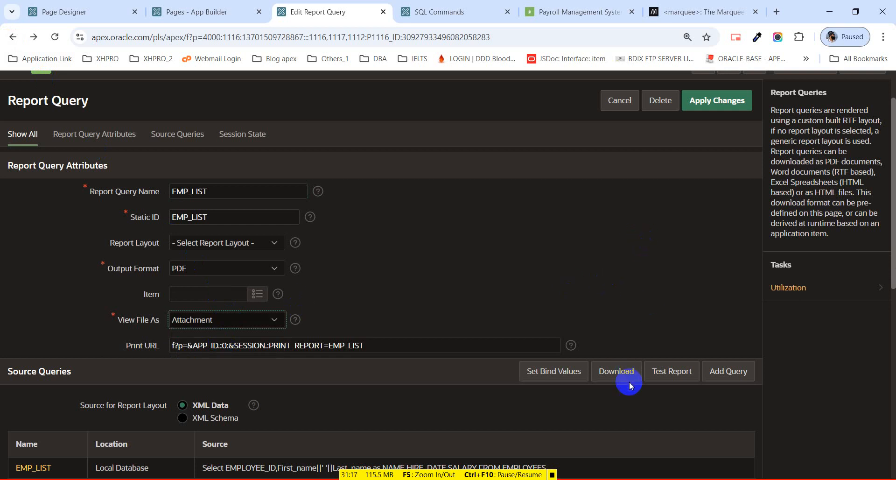
pyautogui.click(696, 99)
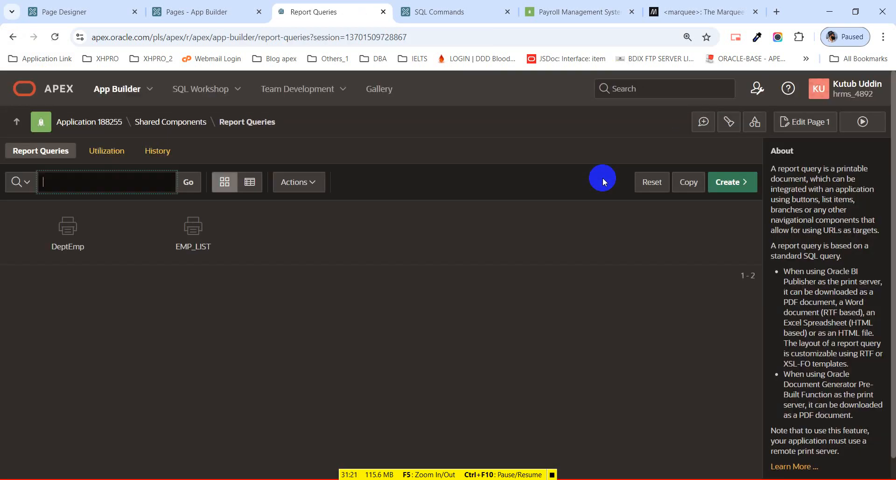
# Reopen EMP_LIST and download its sample data as emp_list.xml.
pyautogui.click(163, 228)
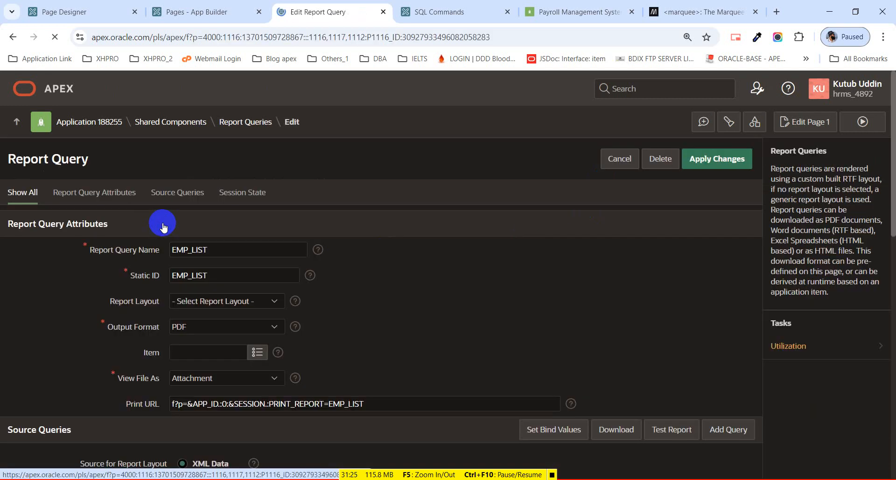
pyautogui.scroll(-2, 303, 301)
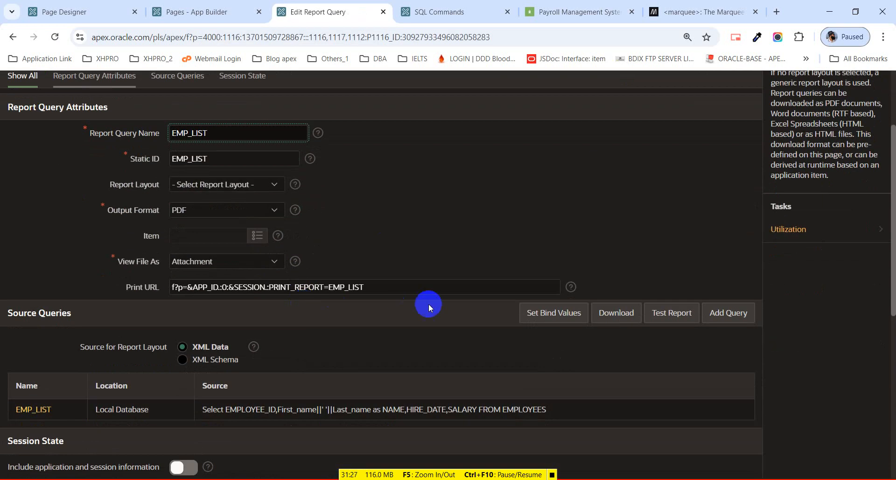
pyautogui.scroll(-2, 426, 304)
pyautogui.scroll(2, 439, 289)
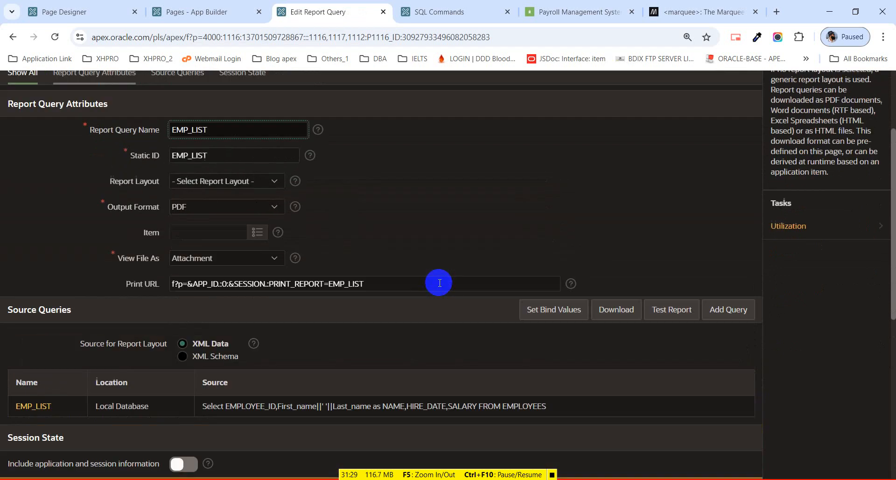
pyautogui.click(617, 314)
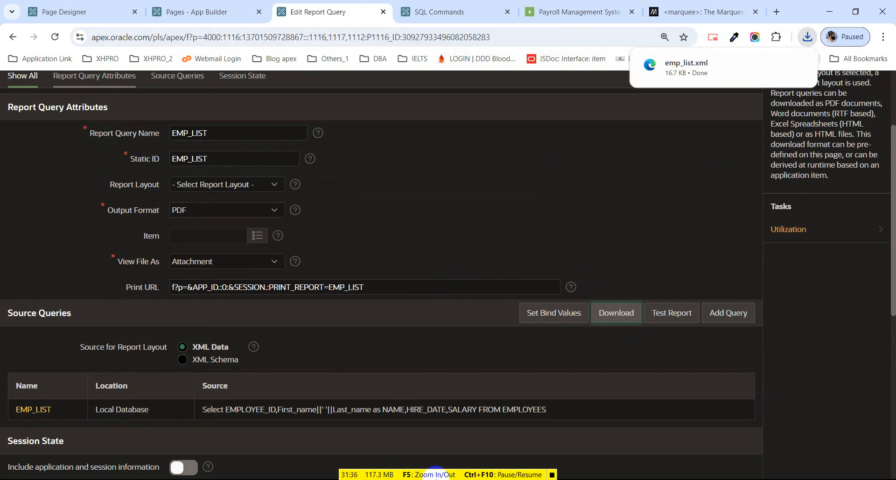
pyautogui.click(444, 479)
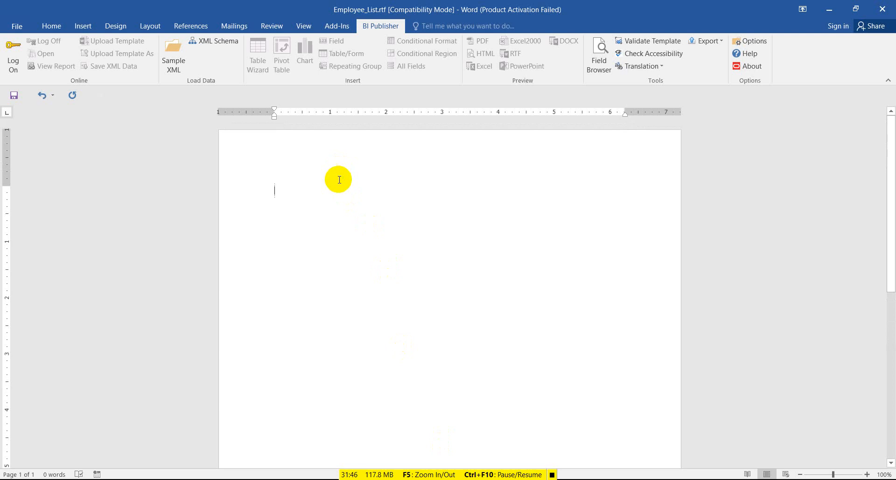
# Edit the header of Employee_List.rtf from the top margin, then minimize Word.
pyautogui.click(290, 154)
pyautogui.doubleClick(290, 155)
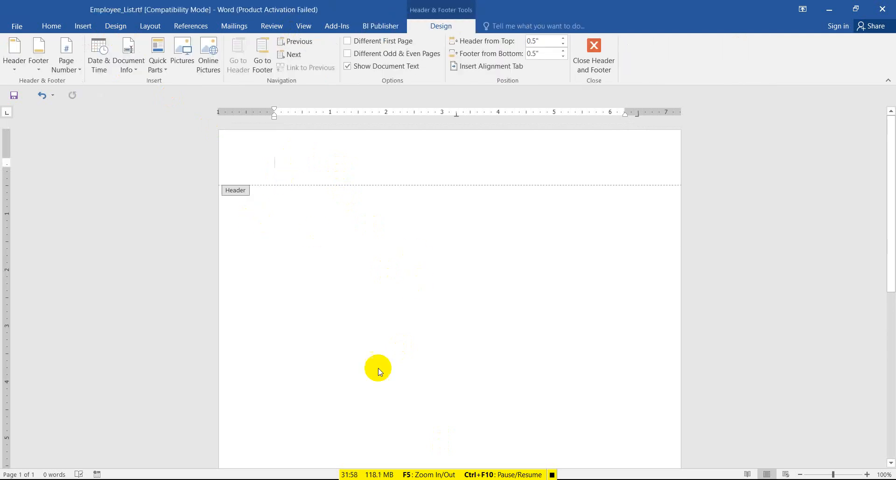
pyautogui.scroll(-4, 355, 358)
pyautogui.scroll(4, 386, 322)
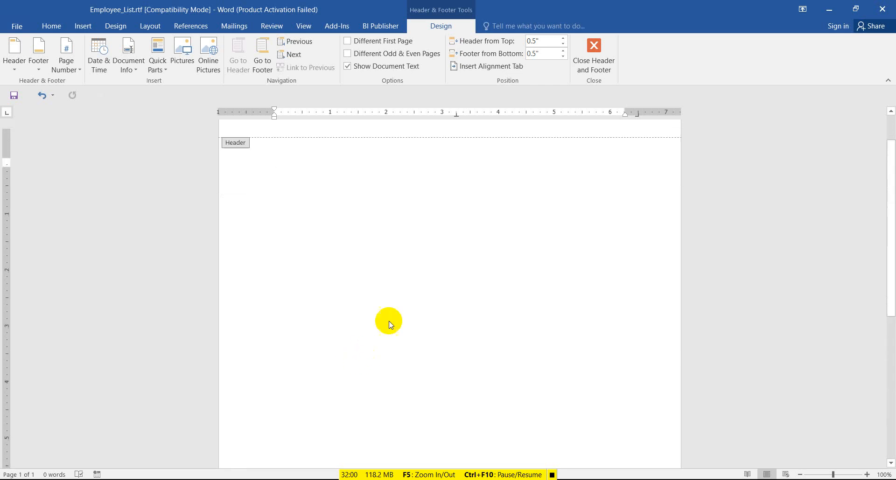
pyautogui.click(830, 9)
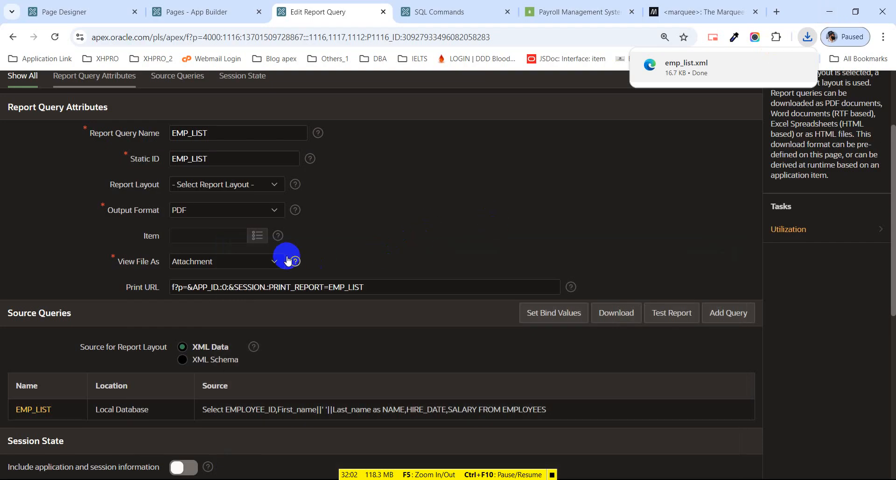
# Open the EMP_LIST source query in the Report Source SQL editor.
pyautogui.scroll(2, 285, 254)
pyautogui.scroll(-4, 271, 262)
pyautogui.scroll(1, 200, 276)
pyautogui.scroll(-1, 100, 326)
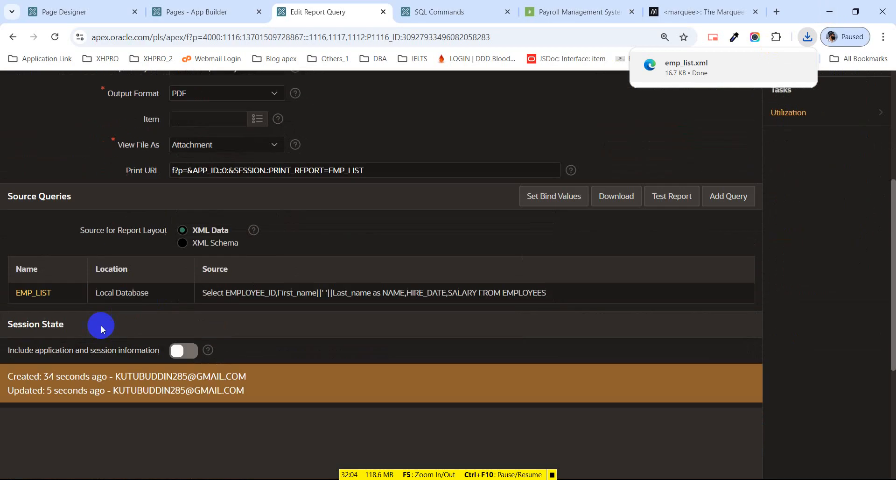
pyautogui.click(33, 293)
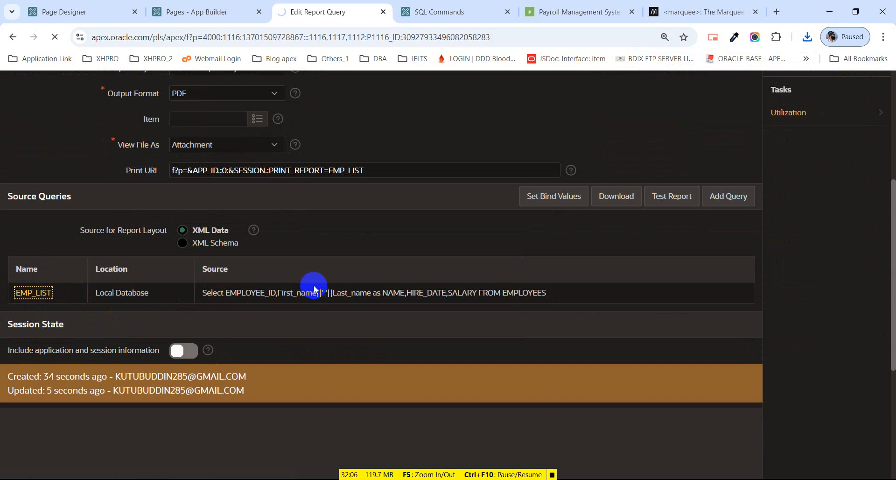
pyautogui.scroll(-3, 269, 288)
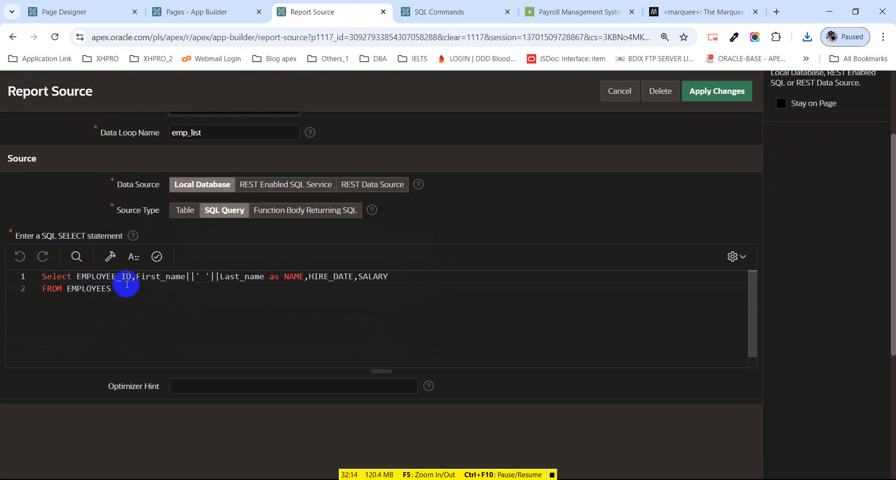
pyautogui.hotkey('alt', 'Tab')
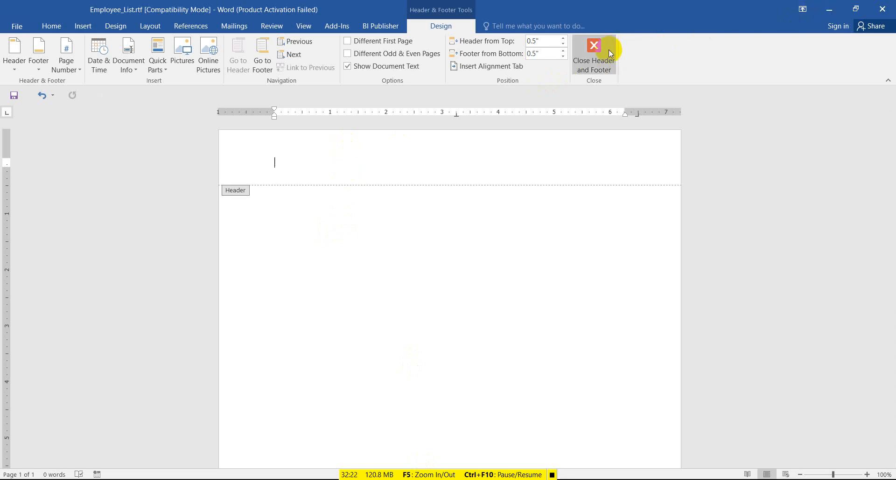
pyautogui.click(829, 10)
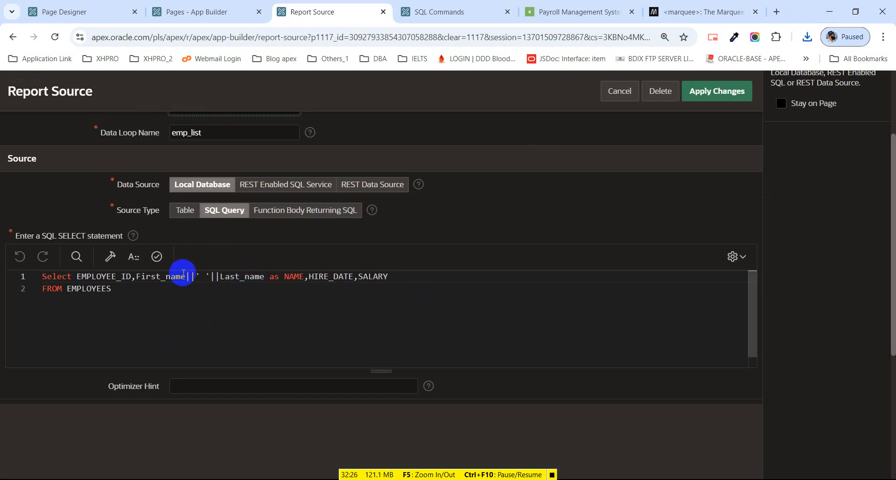
# Add 'Unisoft Business Solutions Ltd.' COMPANY on its own line after SALARY.
pyautogui.click(402, 282)
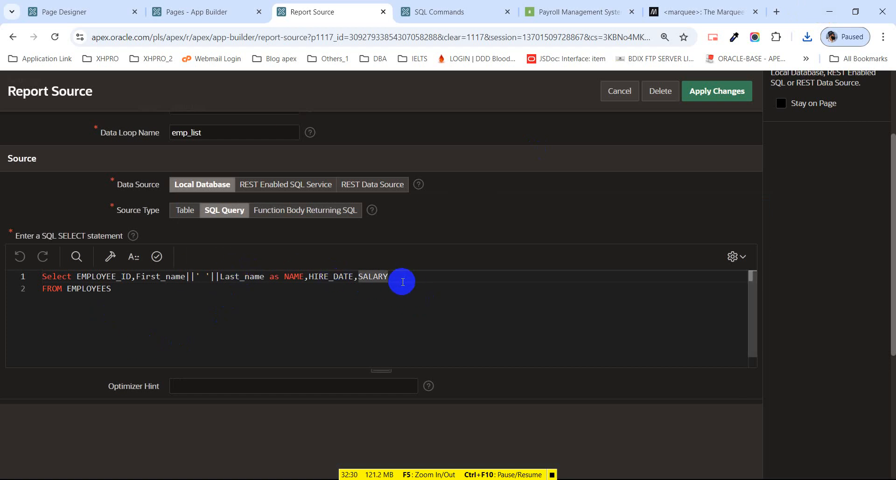
pyautogui.write(",'")
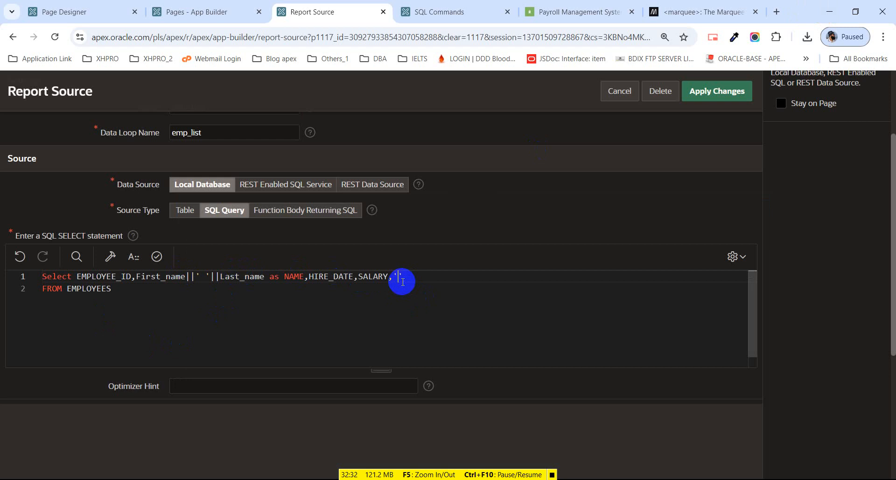
pyautogui.write("'")
pyautogui.write('uNI')
pyautogui.write('Un')
pyautogui.write('isoft Business Sol')
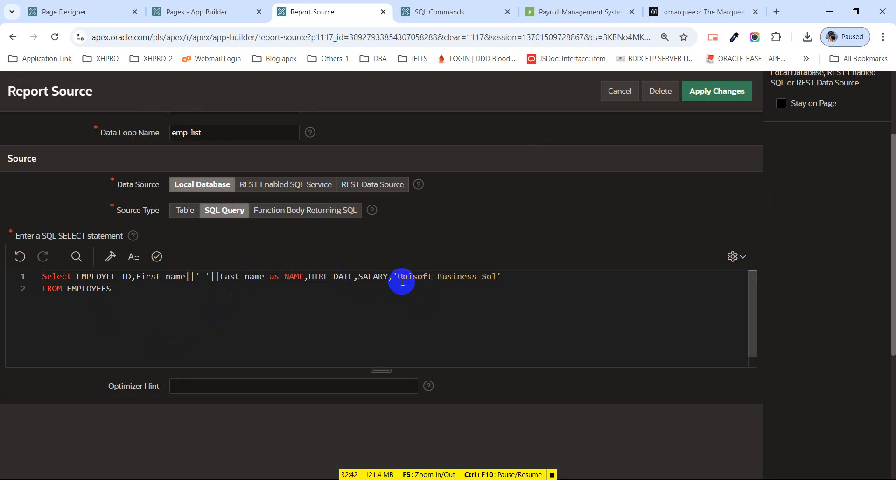
pyautogui.write('utions Ltd')
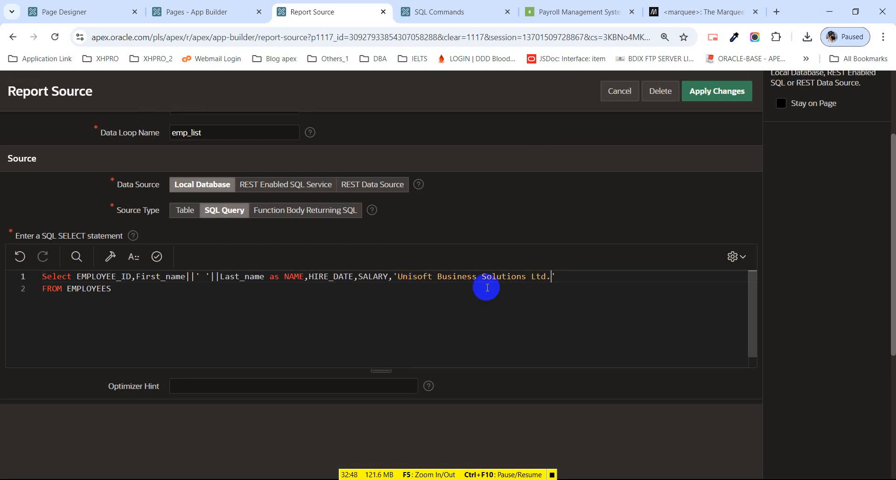
pyautogui.write(".' ")
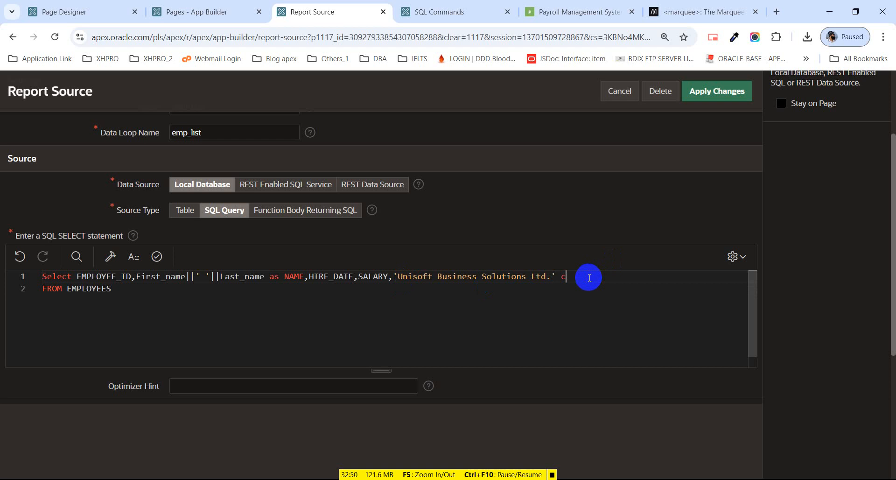
pyautogui.write('COMPANY')
pyautogui.click(395, 276)
pyautogui.press('Return')
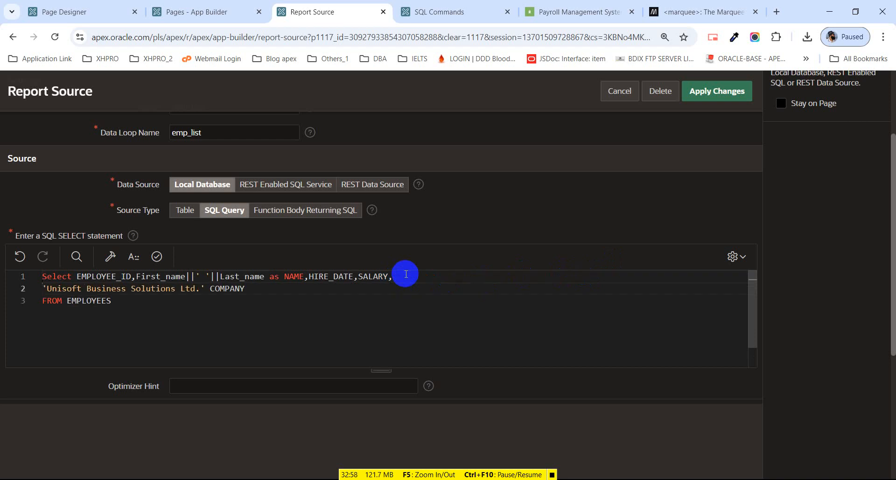
pyautogui.write(',')
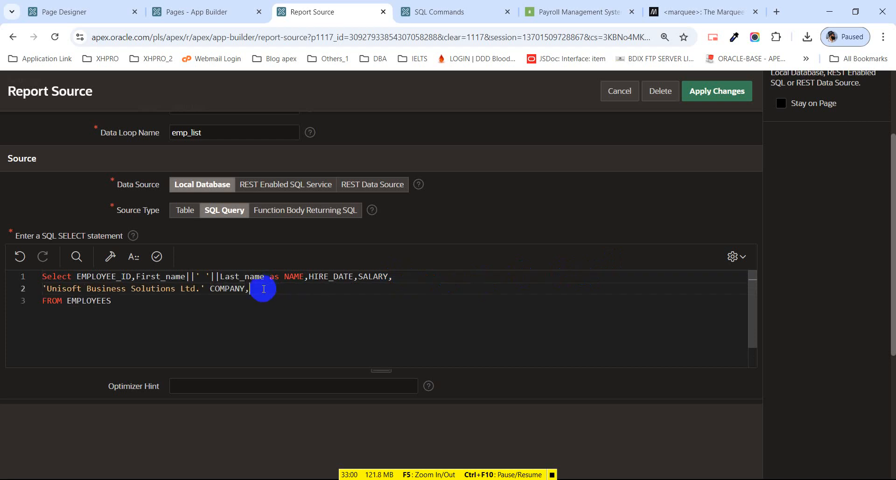
pyautogui.press('Return')
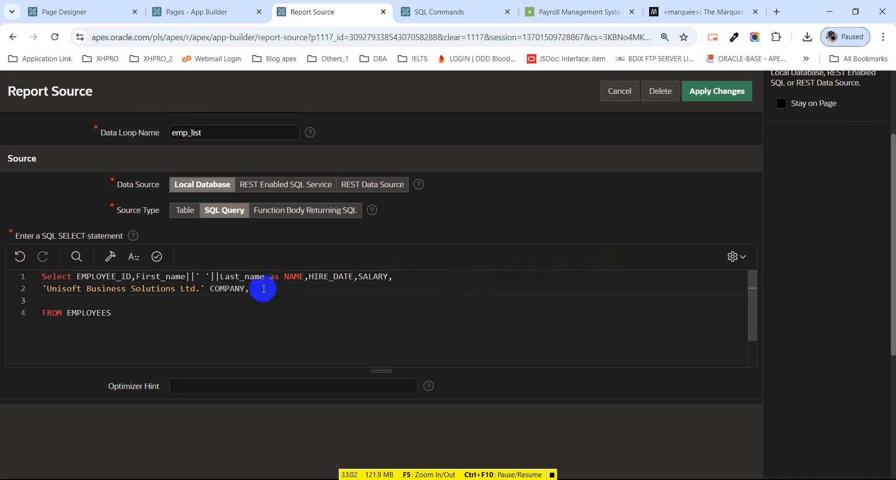
# Add the address string HOUSE#13, ROAD#01, SECTOR#11, UTTARA, DHAKA aliased COMPANY_ADDRESS.
pyautogui.write("''")
pyautogui.write('ROAD')
pyautogui.write('#')
pyautogui.write('01')
pyautogui.write(',')
pyautogui.hotkey('ctrl', 'shift', 'Left')
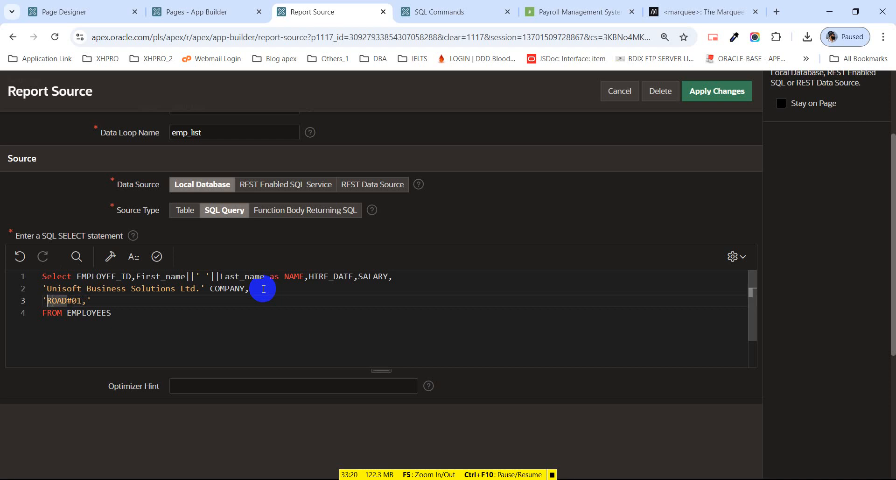
pyautogui.write('HOUSE#')
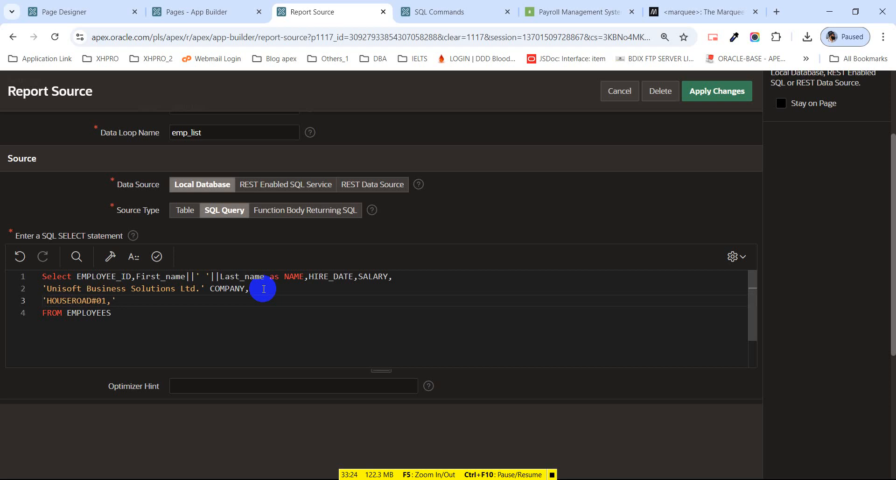
pyautogui.write('13,')
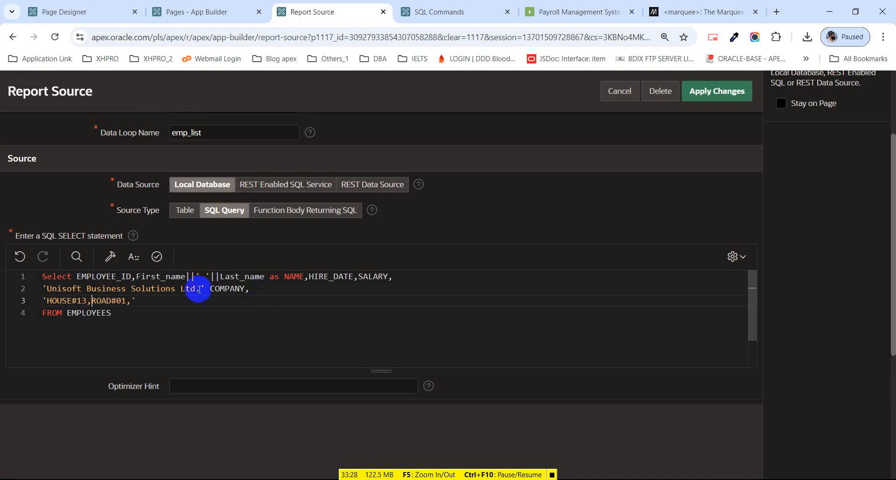
pyautogui.click(142, 301)
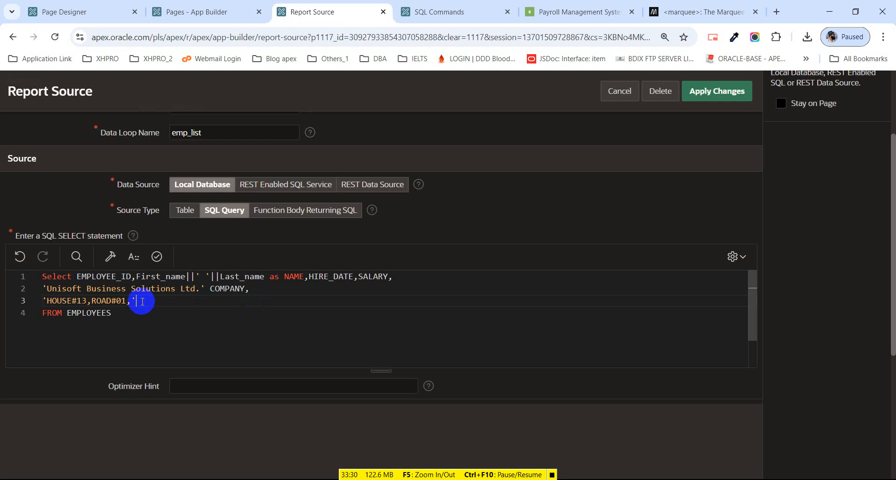
pyautogui.write('SEC')
pyautogui.write('R')
pyautogui.press('BackSpace')
pyautogui.write('11,')
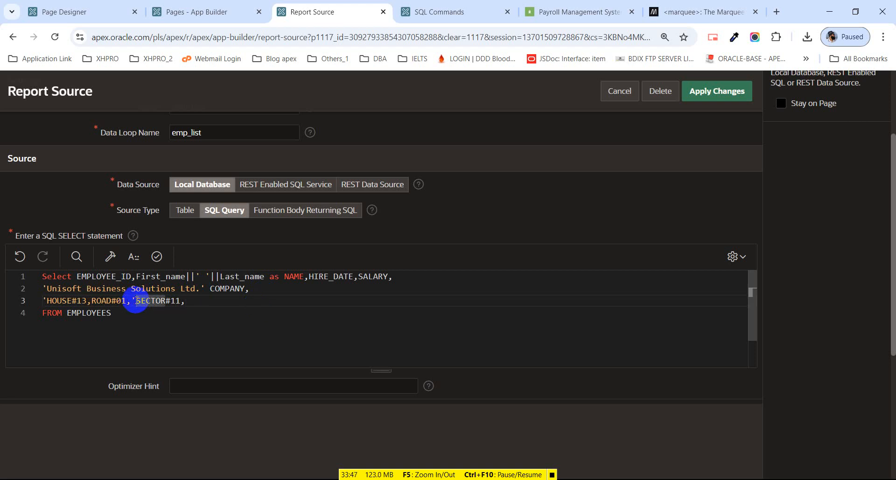
pyautogui.press('BackSpace')
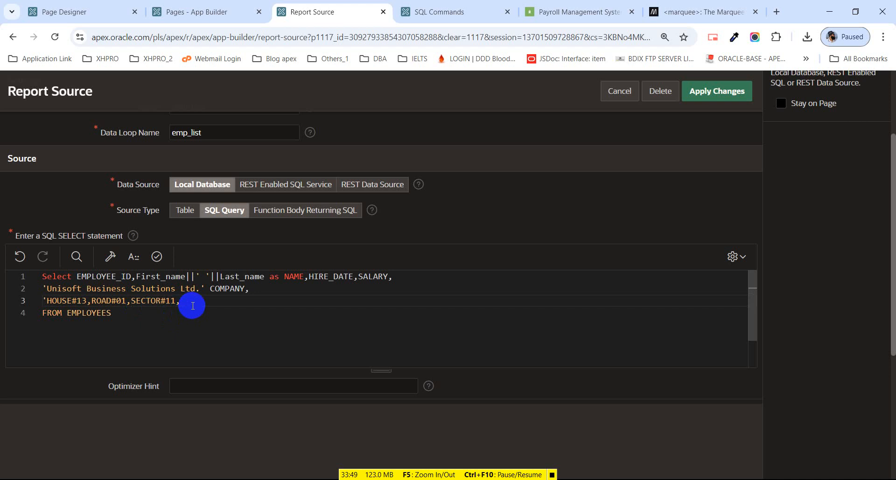
pyautogui.write('TA')
pyautogui.press('BackSpace')
pyautogui.write('TTARA,d')
pyautogui.press('BackSpace')
pyautogui.write('DHAKA')
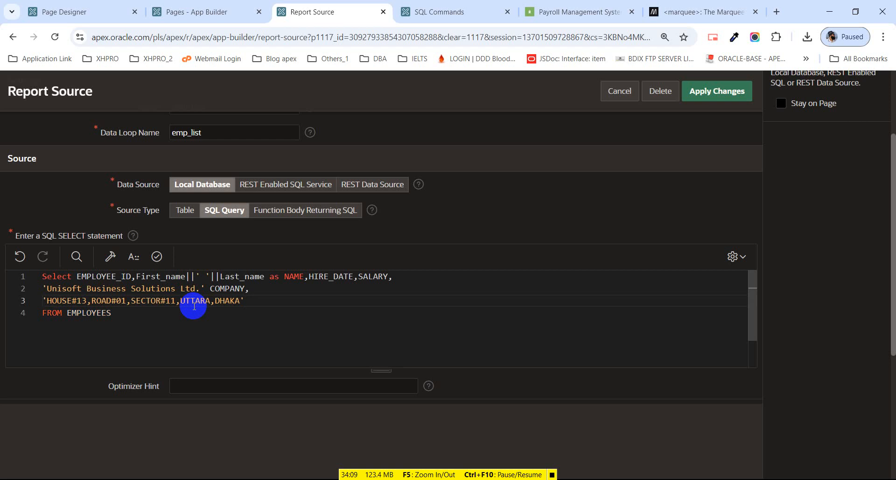
pyautogui.write('A')
pyautogui.press('BackSpace')
pyautogui.write('COMPANY_ADDRESS,')
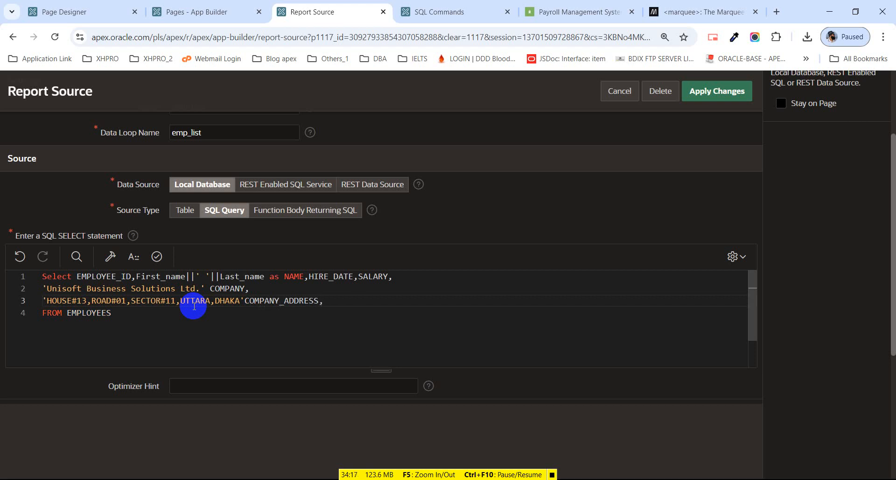
pyautogui.press('BackSpace')
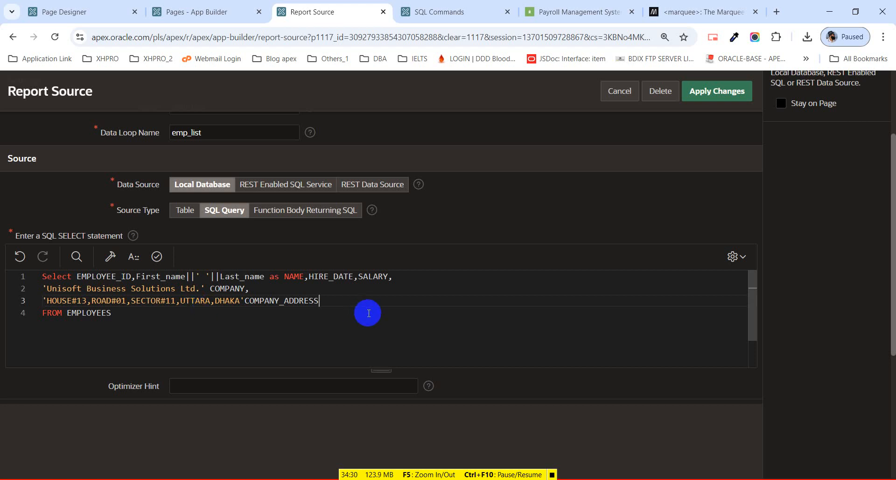
# Add 100 BONUS after SALARY and copy the whole query for testing.
pyautogui.click(402, 277)
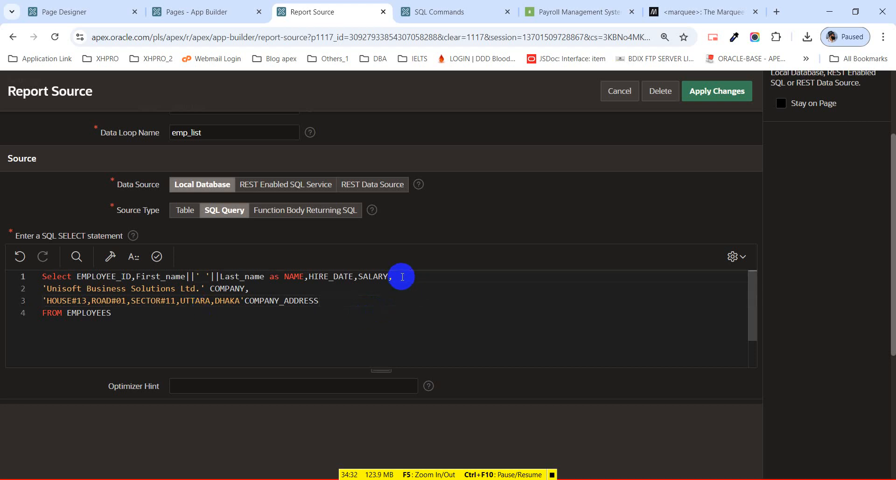
pyautogui.write('100 BONUS,')
pyautogui.doubleClick(403, 277)
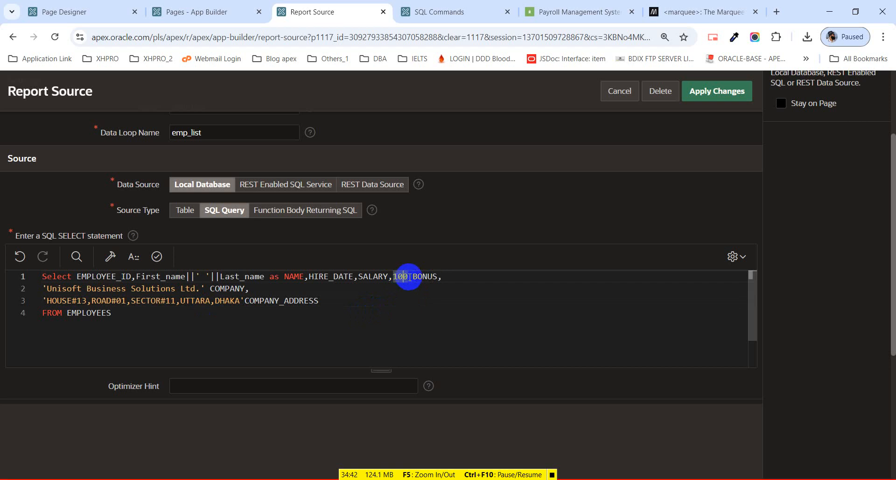
pyautogui.moveTo(42, 291); pyautogui.dragTo(192, 292)
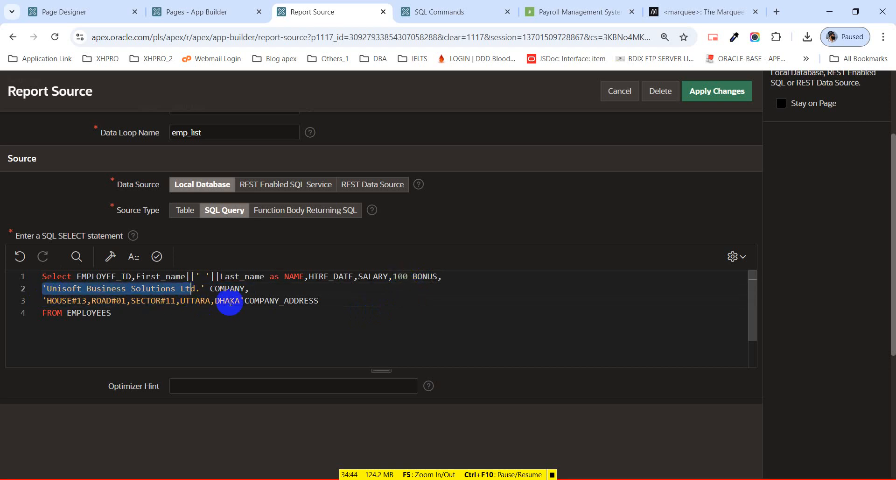
pyautogui.moveTo(127, 317); pyautogui.dragTo(10, 280)
pyautogui.hotkey('ctrl', 'c')
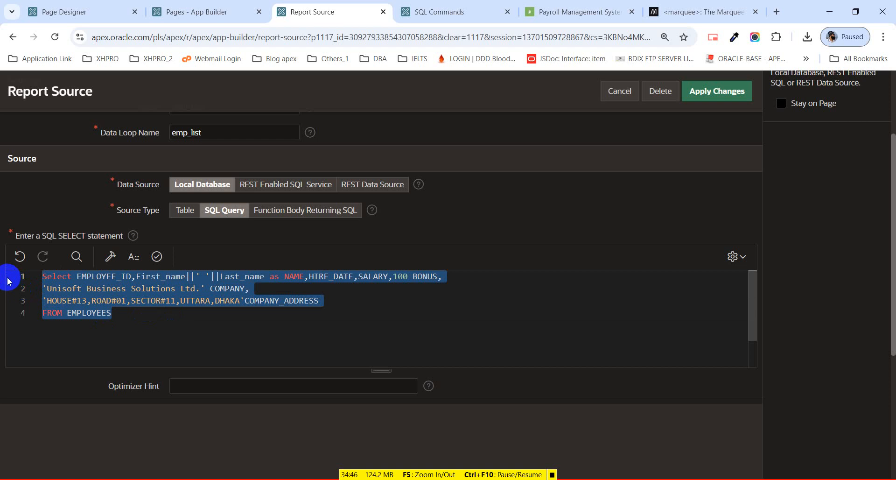
pyautogui.click(448, 11)
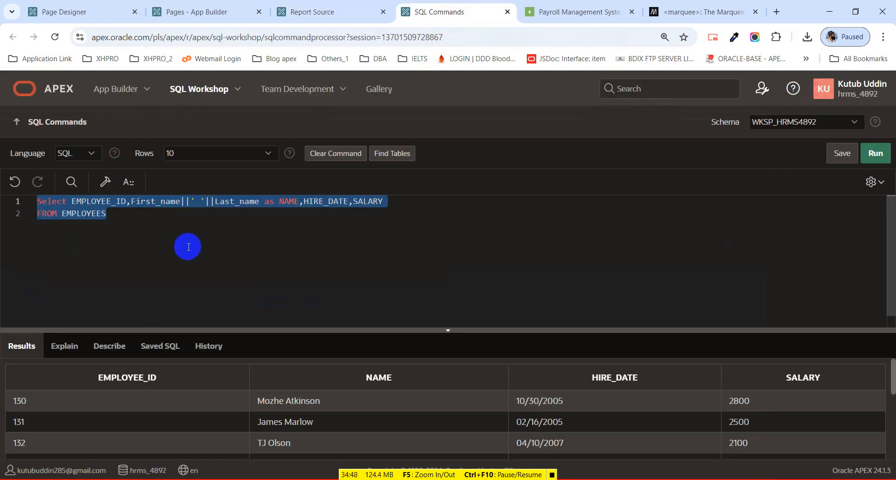
# Paste and run the extended query, checking BONUS 100, COMPANY and COMPANY_ADDRESS in the results.
pyautogui.hotkey('ctrl', 'v')
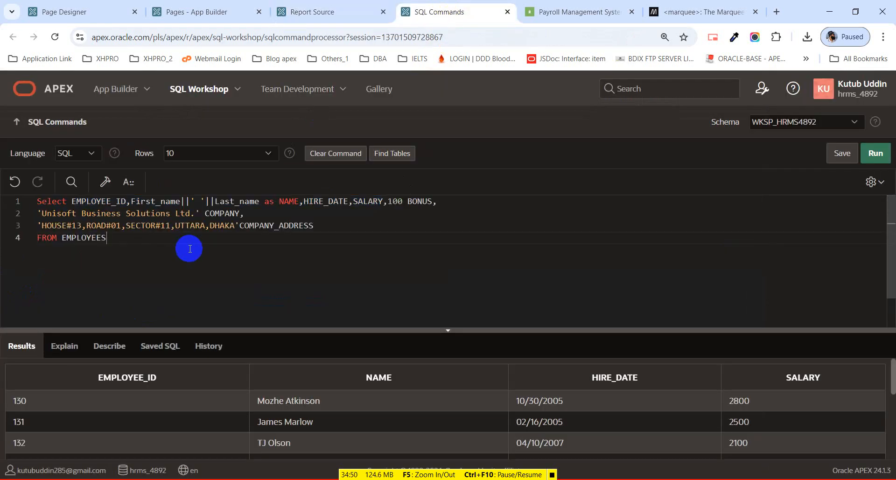
pyautogui.hotkey('ctrl', 'Return')
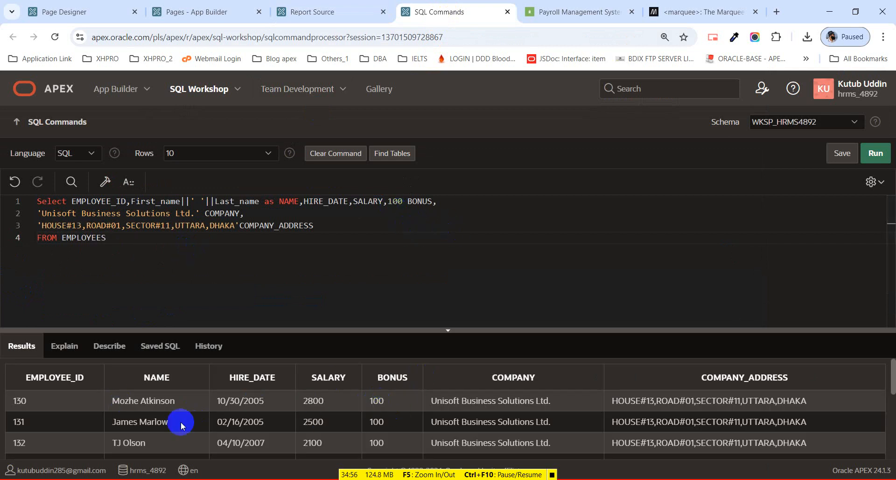
pyautogui.moveTo(111, 401); pyautogui.dragTo(212, 408)
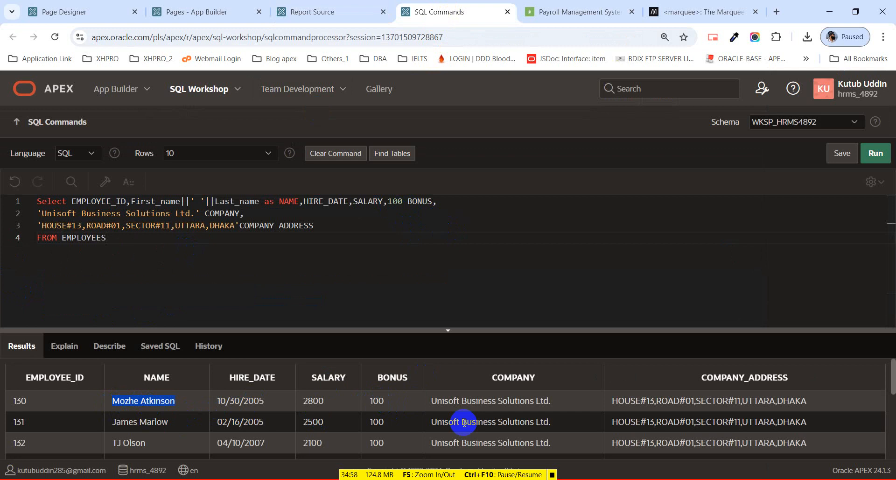
pyautogui.click(393, 404)
pyautogui.scroll(-3, 390, 412)
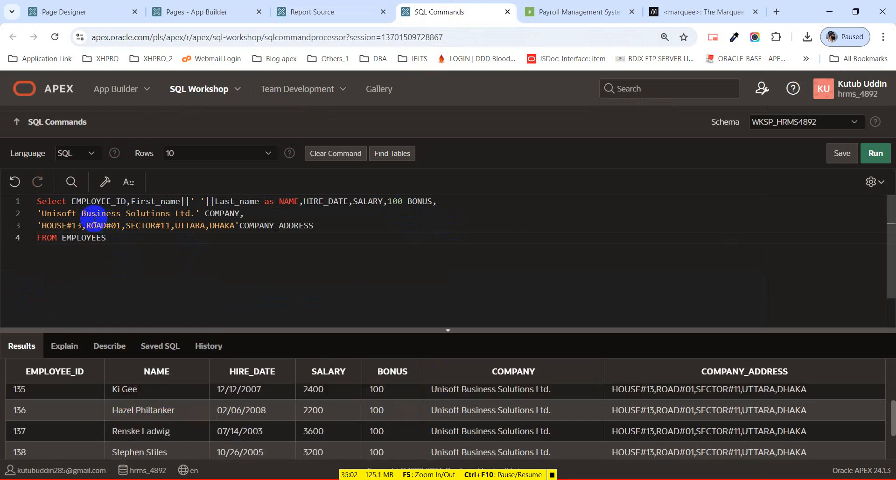
pyautogui.moveTo(430, 410); pyautogui.dragTo(548, 411)
pyautogui.moveTo(611, 411); pyautogui.dragTo(808, 415)
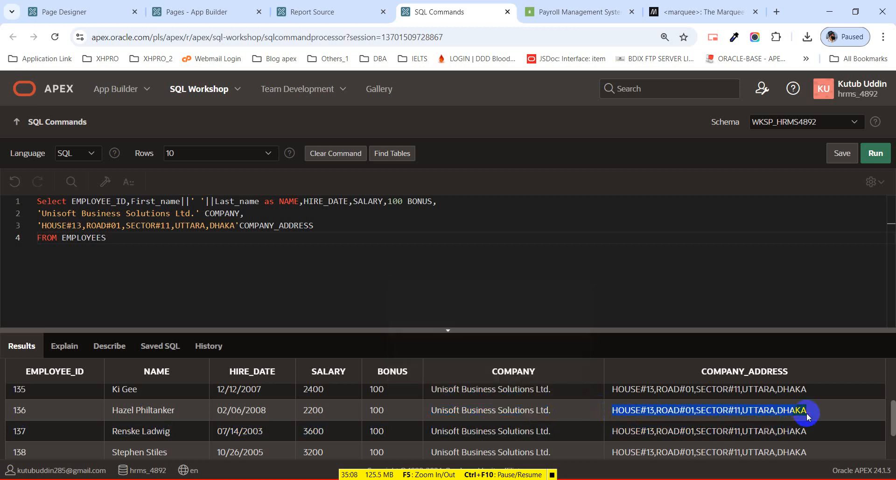
pyautogui.moveTo(156, 261); pyautogui.dragTo(32, 208)
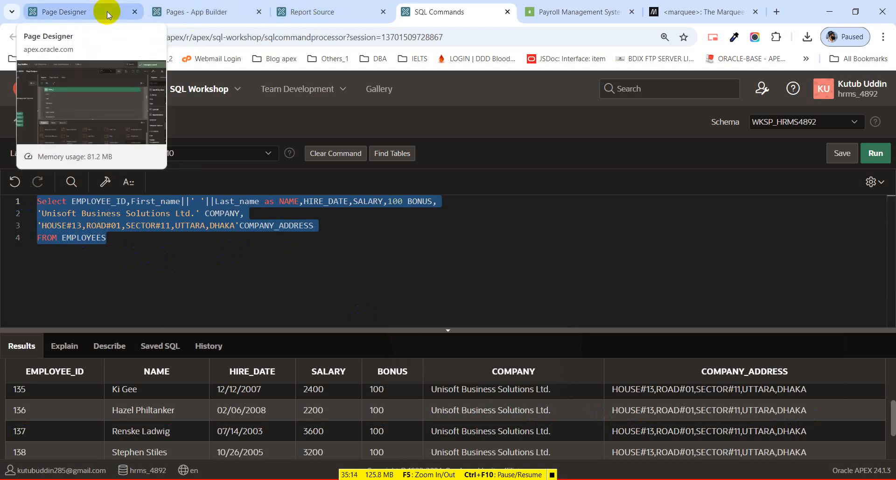
pyautogui.click(314, 20)
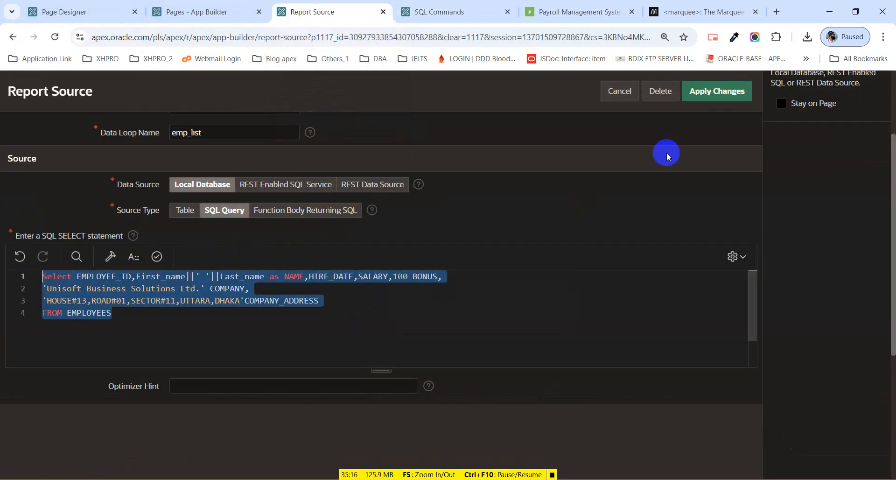
# Save the report query and open EMP_REP.rtf in Word.
pyautogui.click(700, 97)
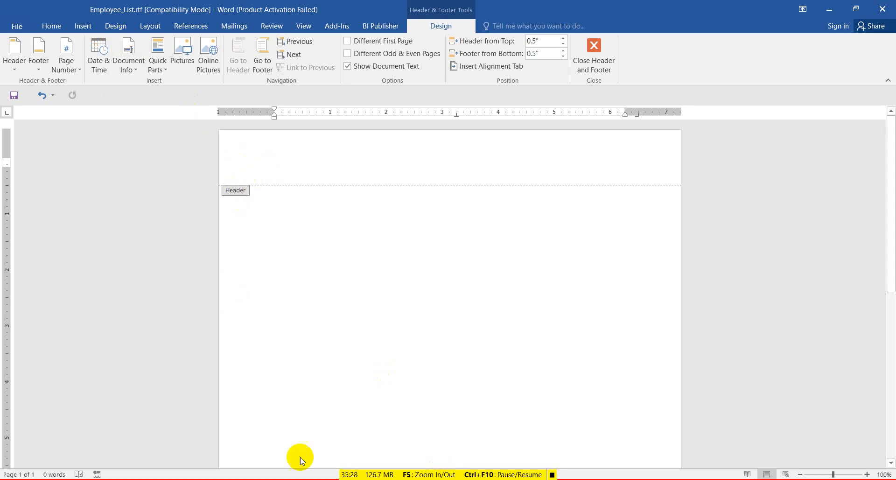
pyautogui.click(308, 479)
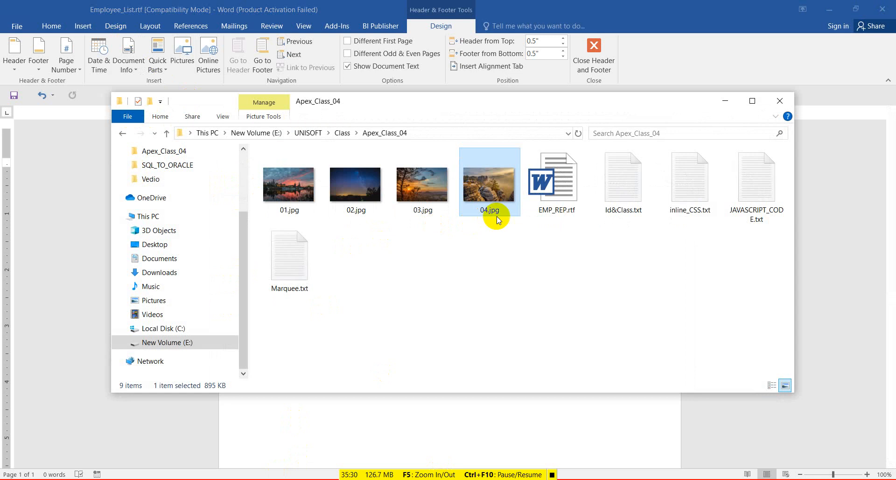
pyautogui.click(547, 196)
pyautogui.doubleClick(547, 197)
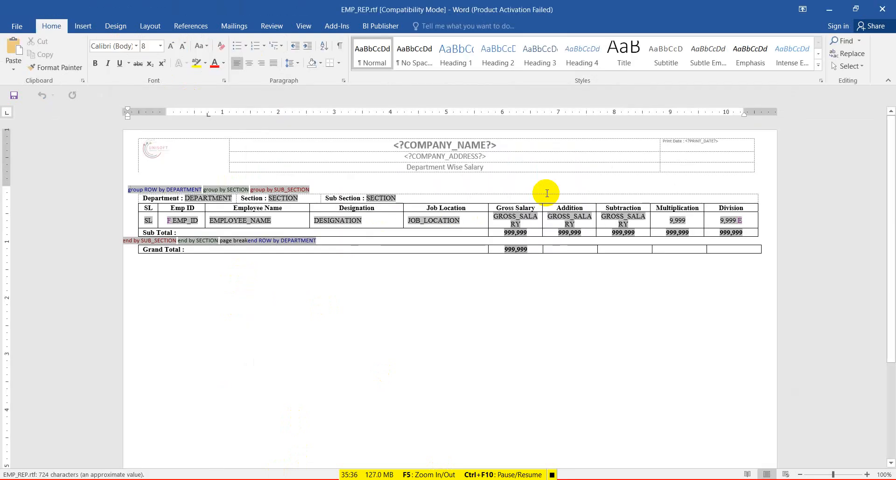
# Copy EMP_REP's header table and paste it into Employee_List's header.
pyautogui.click(173, 166)
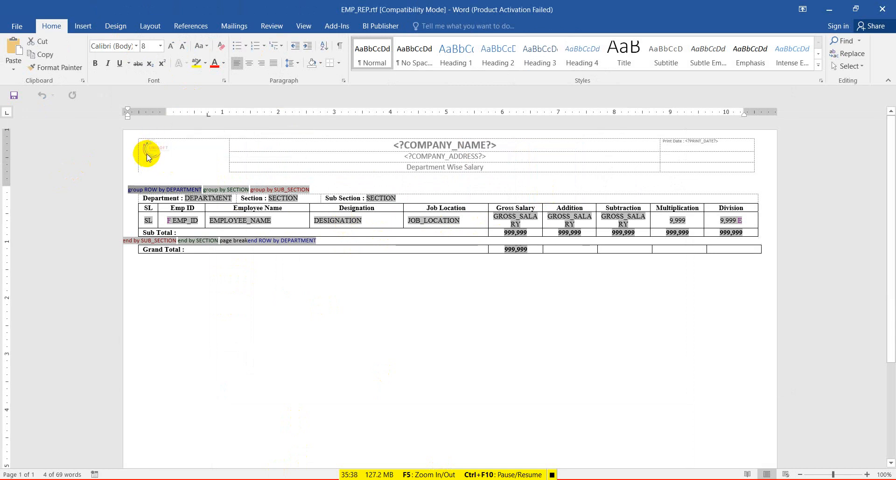
pyautogui.doubleClick(178, 152)
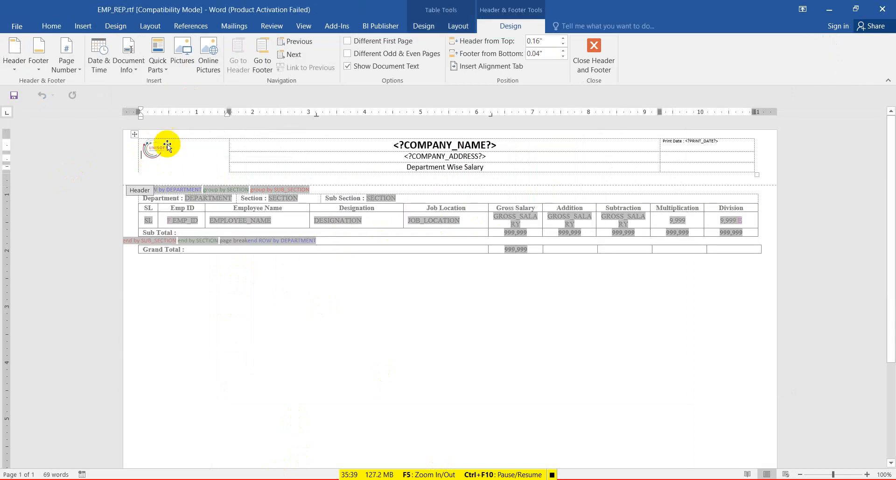
pyautogui.click(139, 139)
pyautogui.click(134, 136)
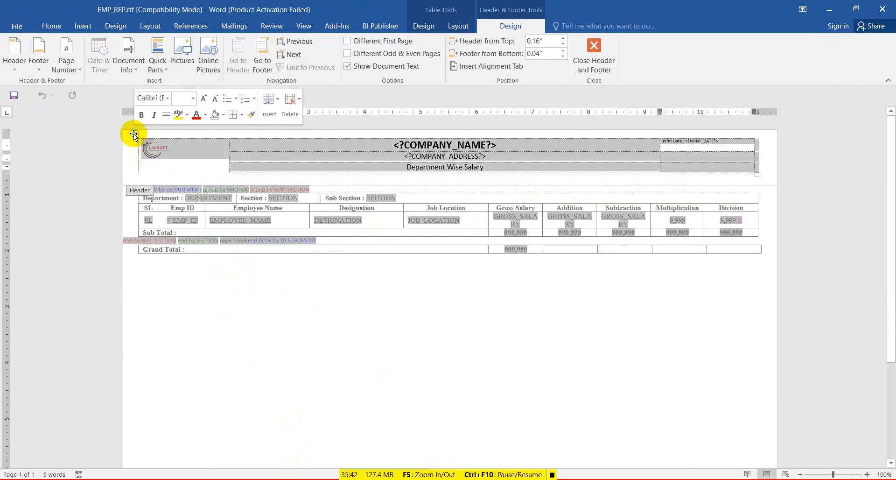
pyautogui.hotkey('ctrl', 'c')
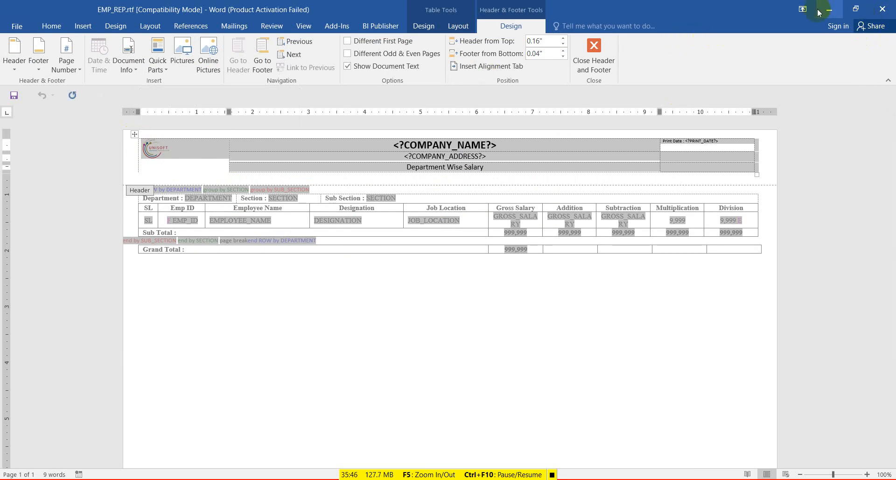
pyautogui.click(833, 12)
pyautogui.hotkey('ctrl', 'v')
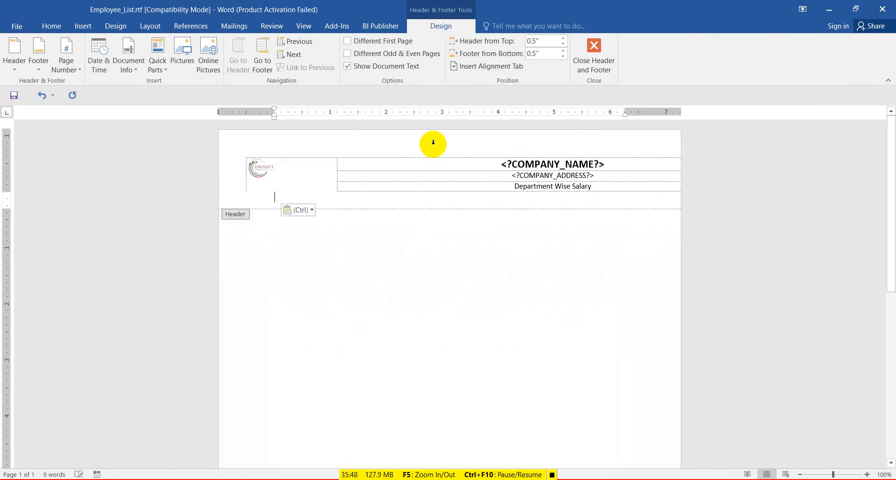
# AutoFit the pasted header table to the window width.
pyautogui.click(242, 153)
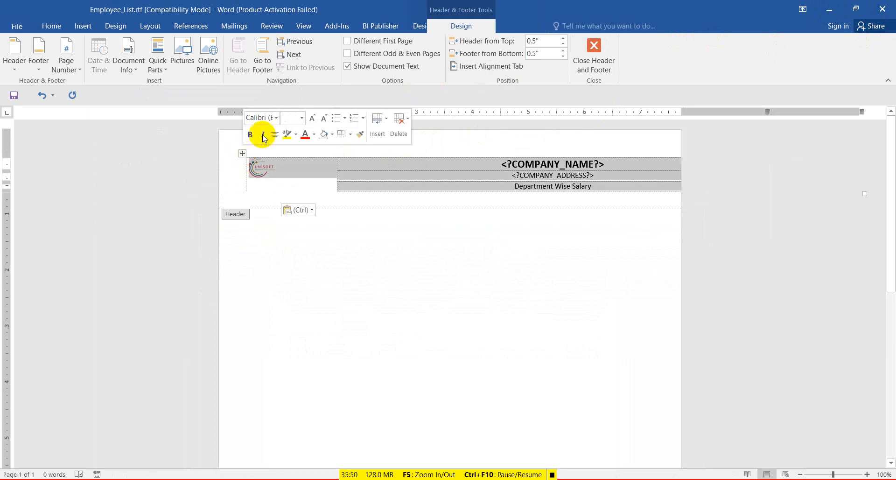
pyautogui.click(455, 26)
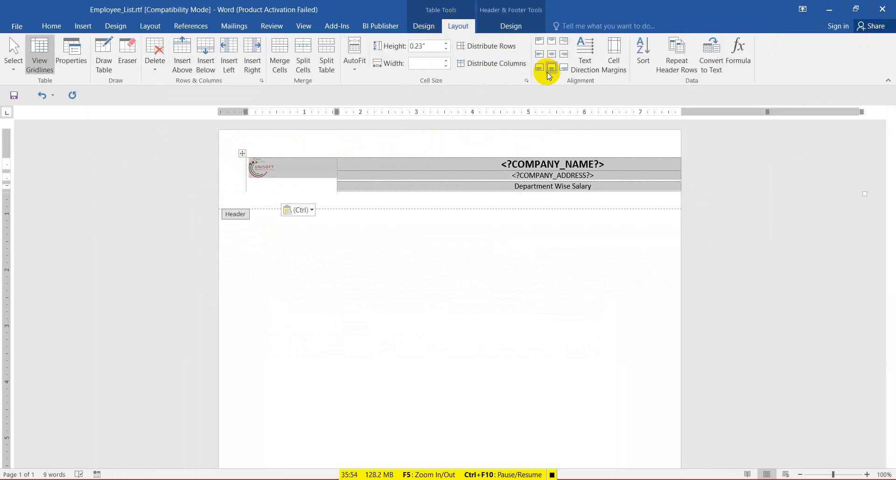
pyautogui.click(363, 70)
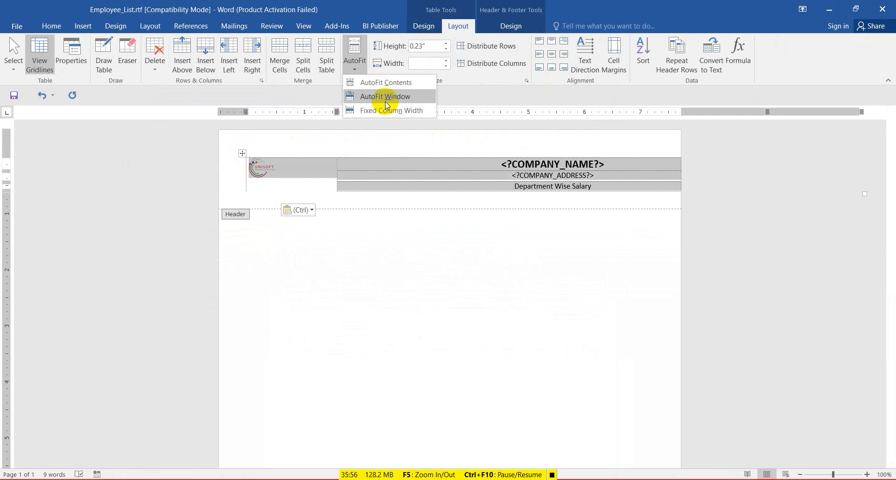
pyautogui.click(380, 95)
pyautogui.click(407, 174)
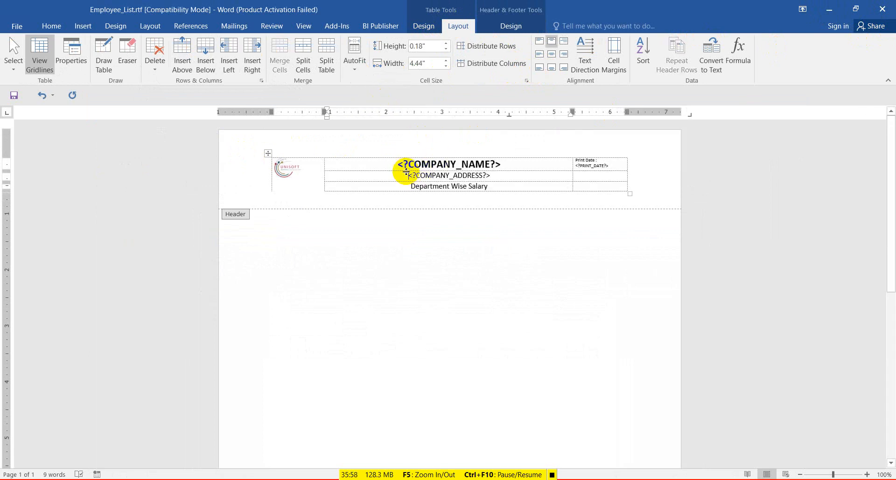
# Replace the UNISOFT logo with the round B picture, shrunk to 0.84" square.
pyautogui.click(296, 179)
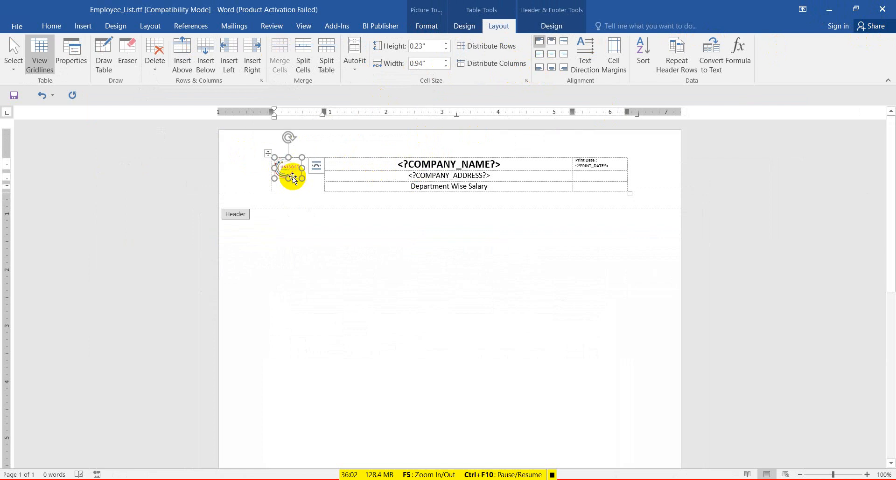
pyautogui.press('Delete')
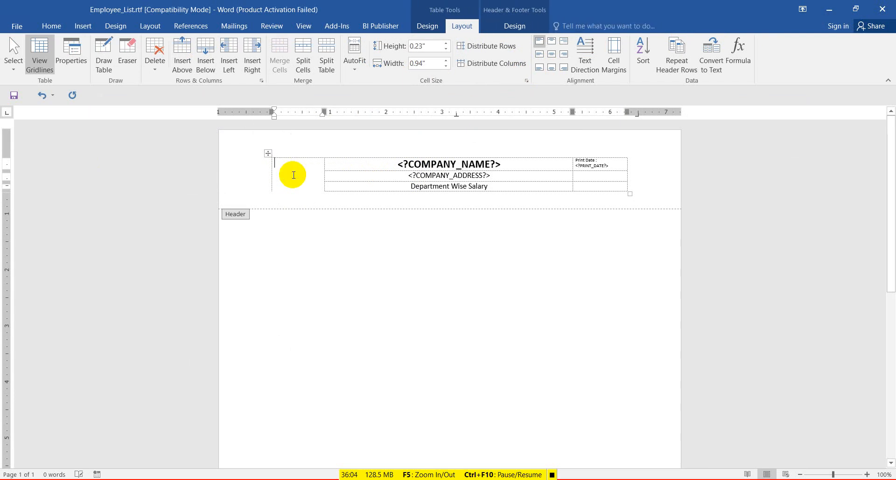
pyautogui.click(84, 28)
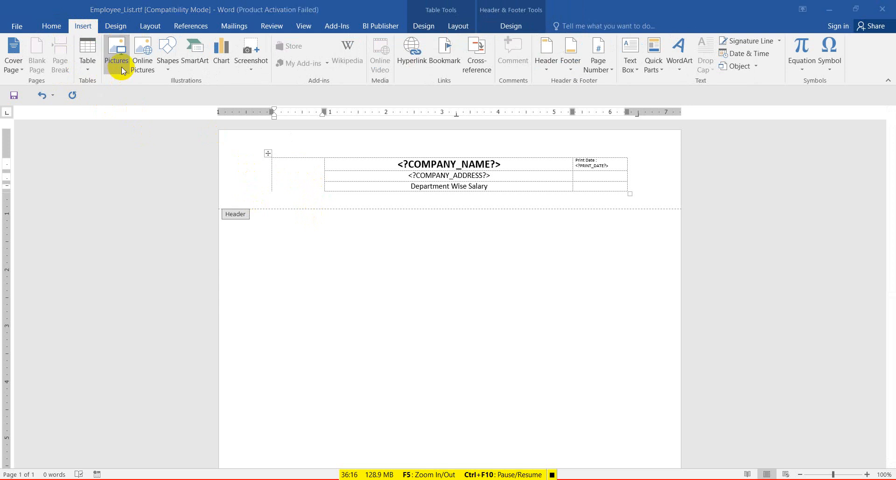
pyautogui.scroll(-1, 201, 202)
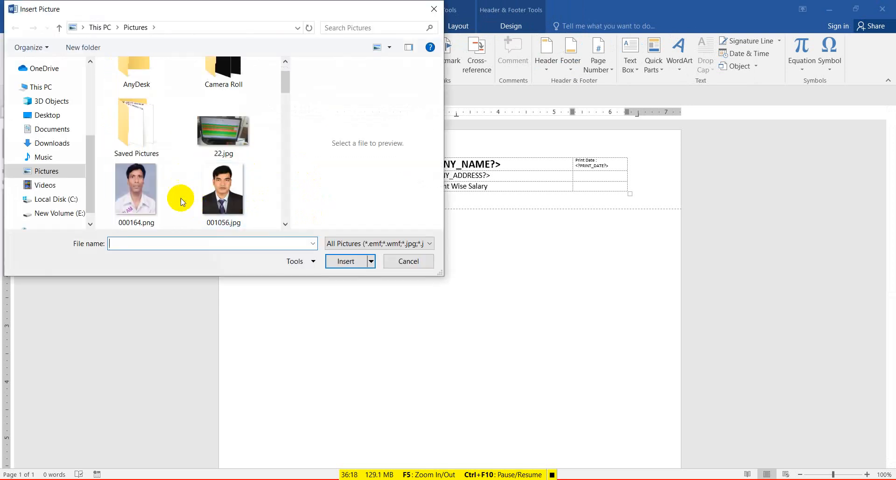
pyautogui.click(224, 192)
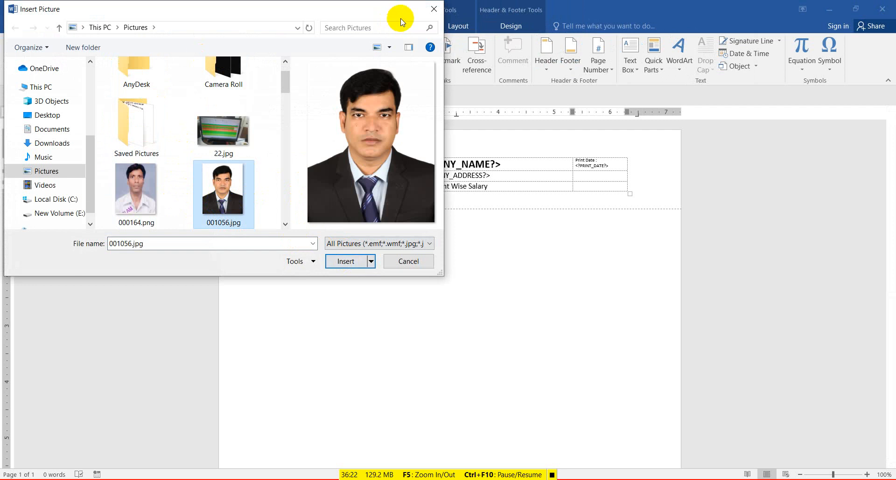
pyautogui.scroll(-5, 181, 194)
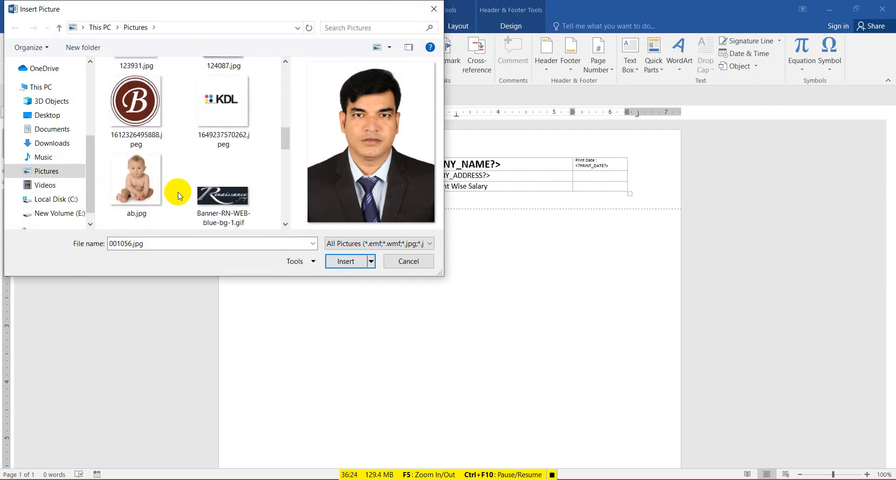
pyautogui.click(134, 109)
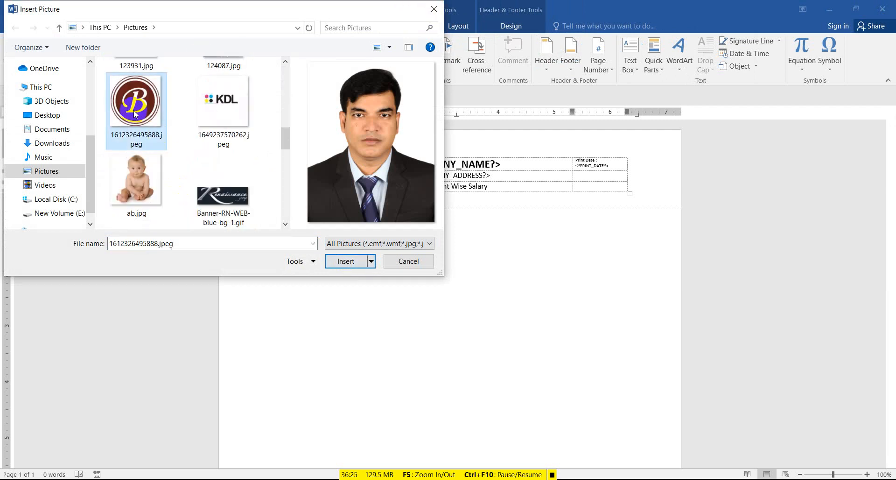
pyautogui.click(350, 263)
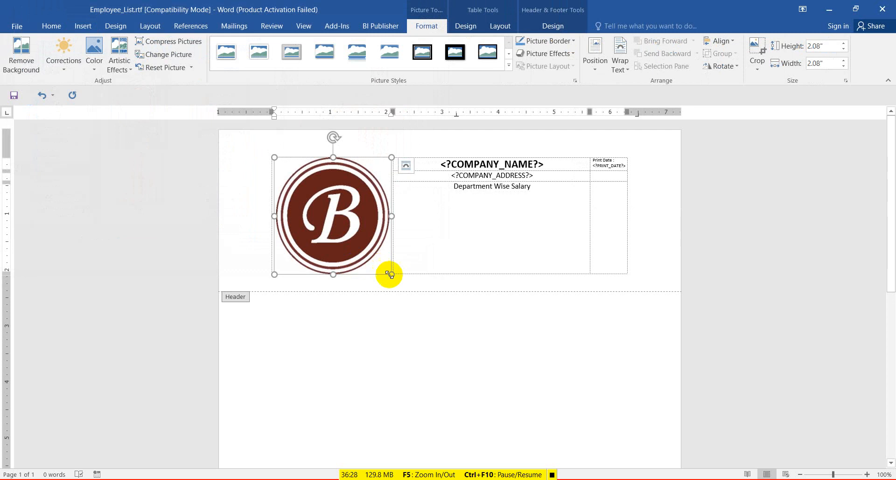
pyautogui.moveTo(392, 275); pyautogui.dragTo(291, 191)
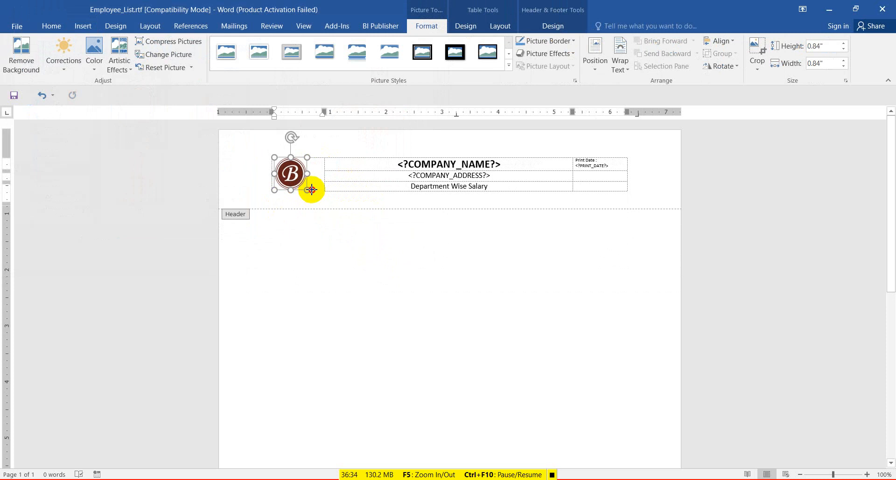
pyautogui.click(537, 180)
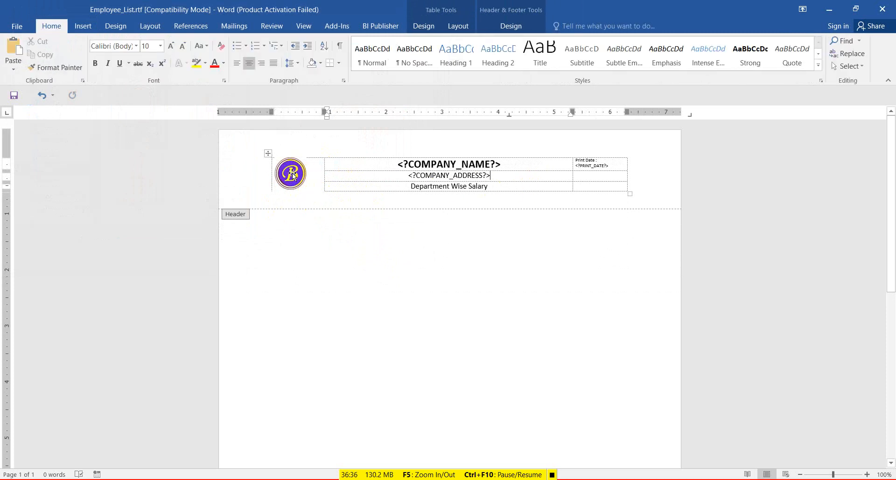
# Fix the header table's column widths, narrowing the logo column and widening Print Date.
pyautogui.click(268, 154)
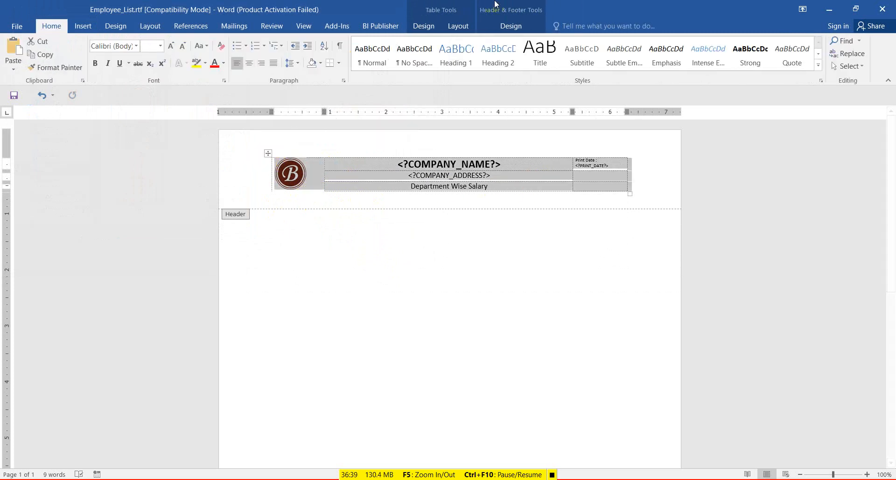
pyautogui.click(459, 27)
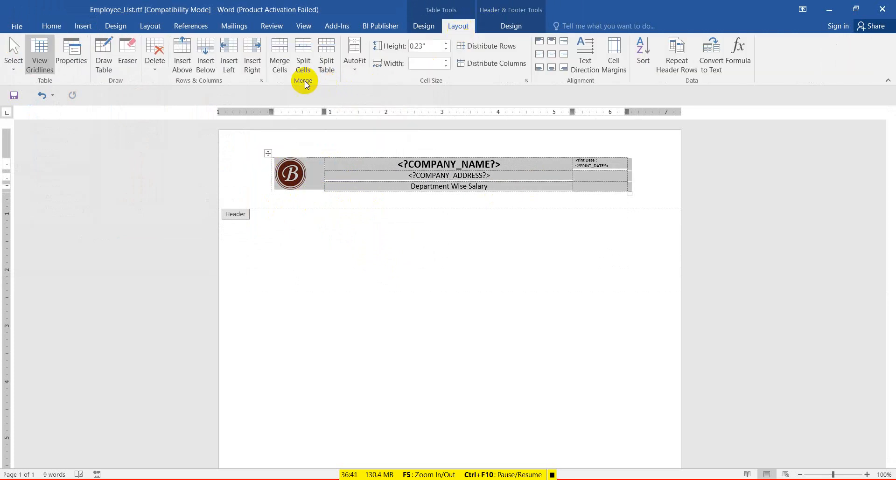
pyautogui.click(355, 70)
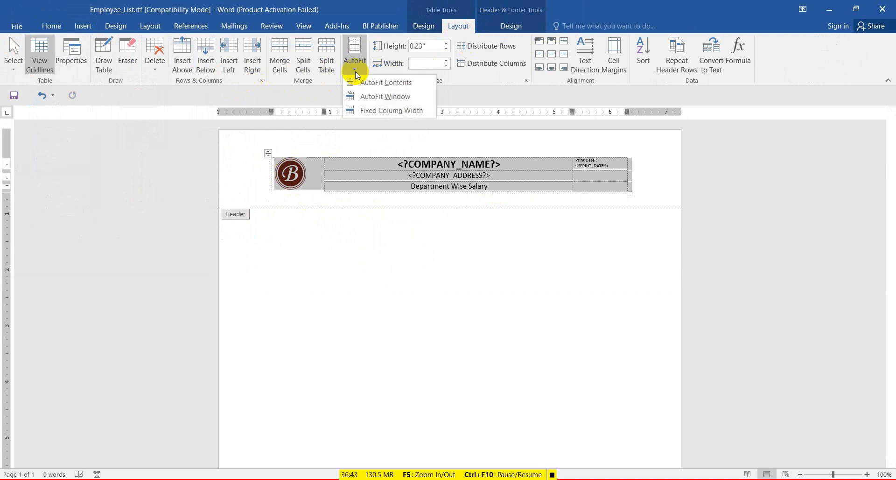
pyautogui.click(360, 112)
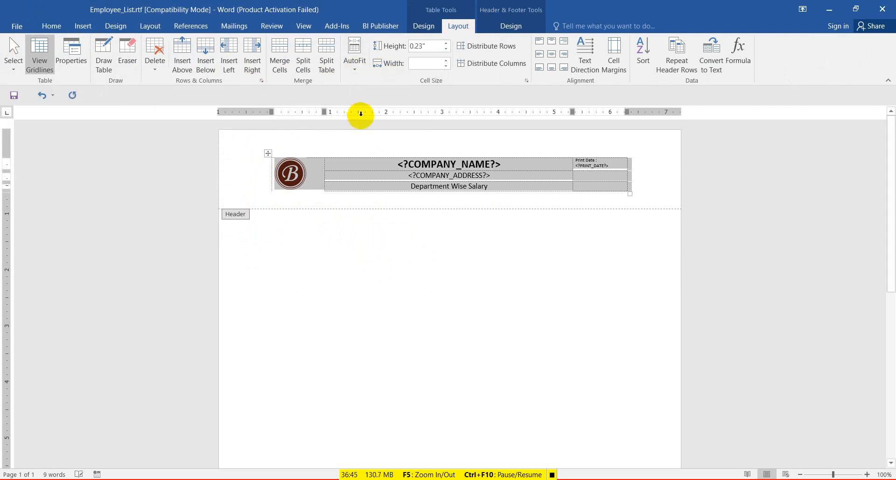
pyautogui.click(274, 167)
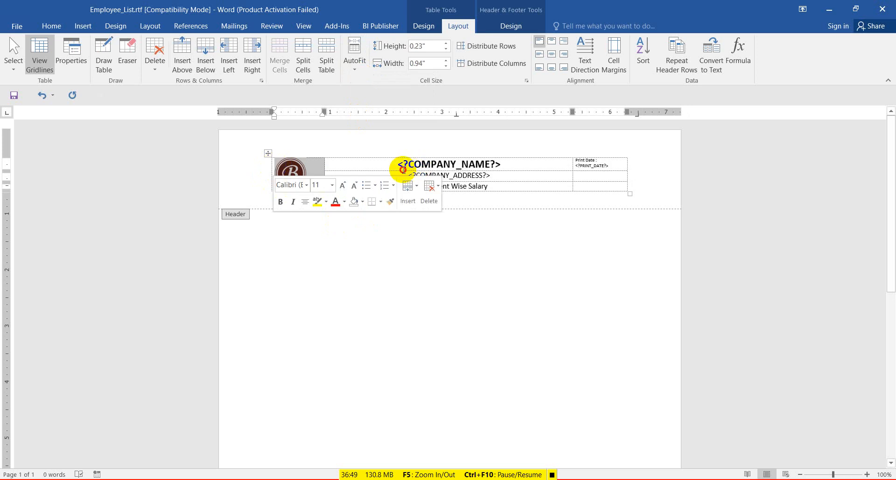
pyautogui.click(404, 169)
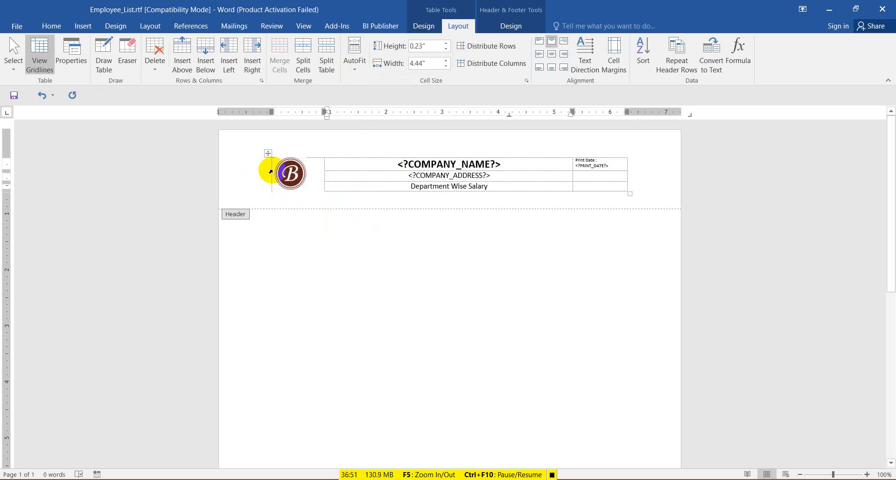
pyautogui.moveTo(270, 166); pyautogui.dragTo(245, 168)
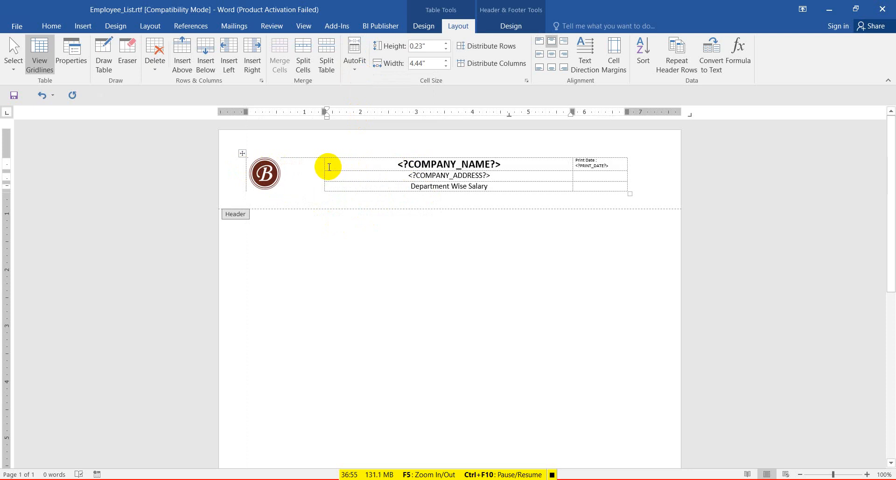
pyautogui.click(323, 165)
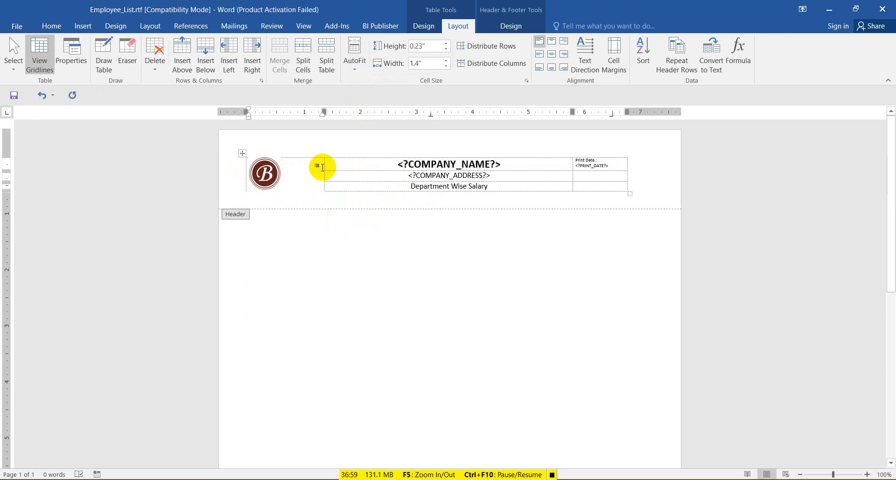
pyautogui.moveTo(324, 167); pyautogui.dragTo(298, 167)
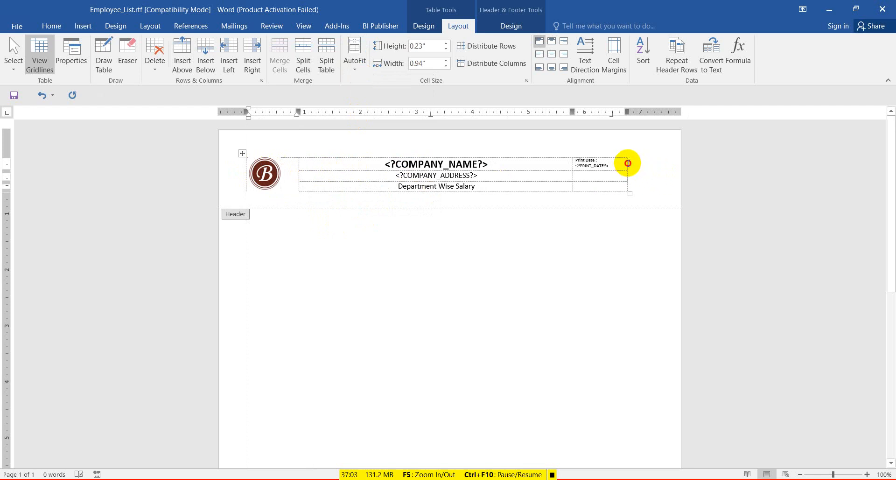
pyautogui.click(626, 164)
pyautogui.click(624, 176)
pyautogui.moveTo(627, 170); pyautogui.dragTo(659, 173)
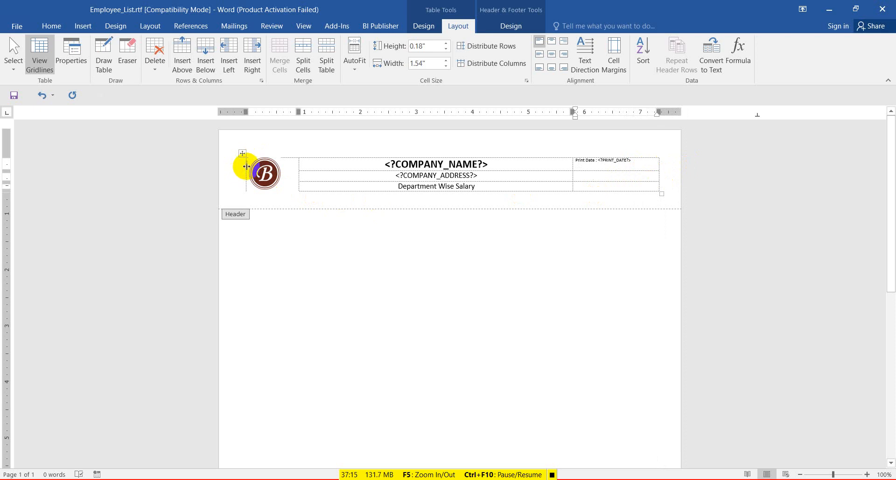
pyautogui.moveTo(246, 162); pyautogui.dragTo(239, 162)
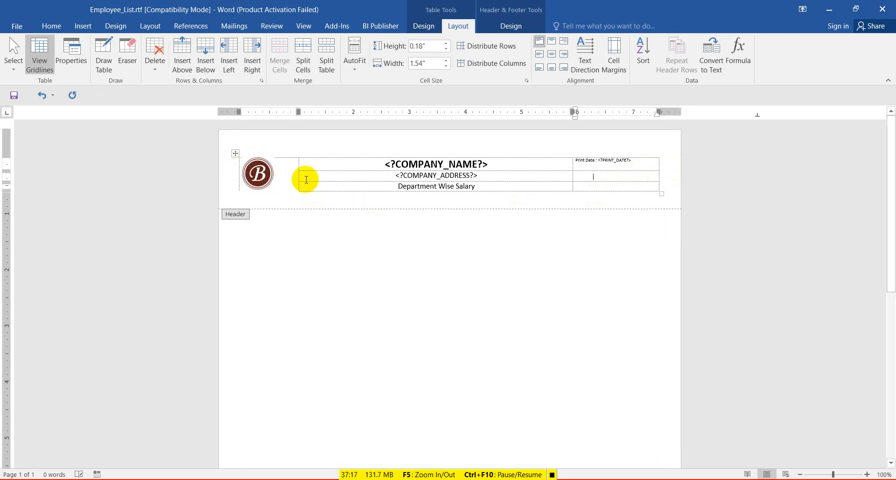
pyautogui.moveTo(299, 172); pyautogui.dragTo(291, 172)
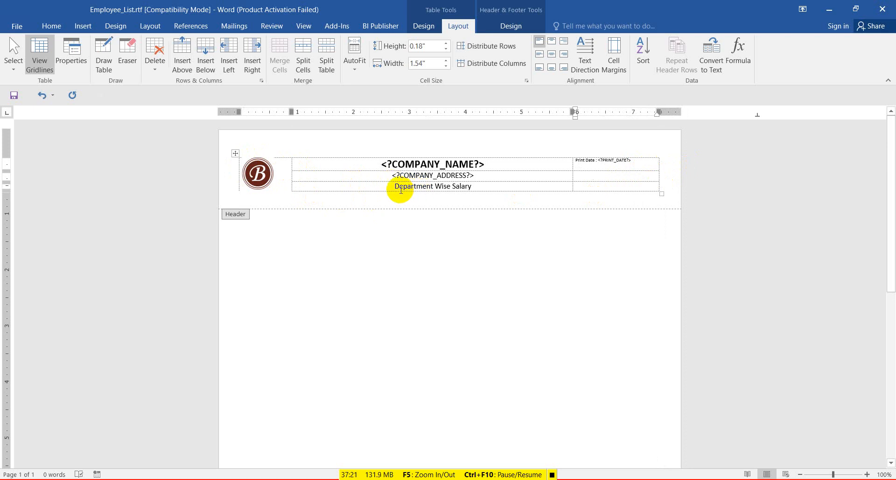
# Retitle the header 'Employee List', save the template, and minimize Word.
pyautogui.moveTo(390, 187); pyautogui.dragTo(472, 186)
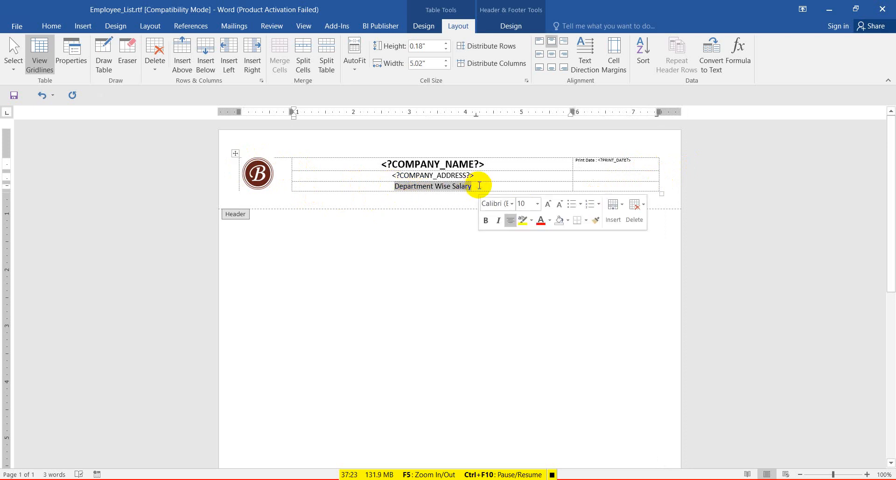
pyautogui.write('e')
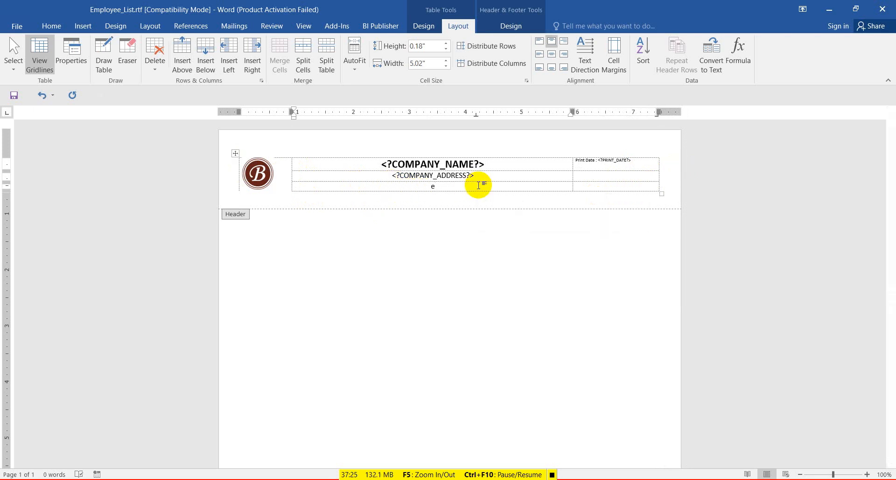
pyautogui.write('mployee')
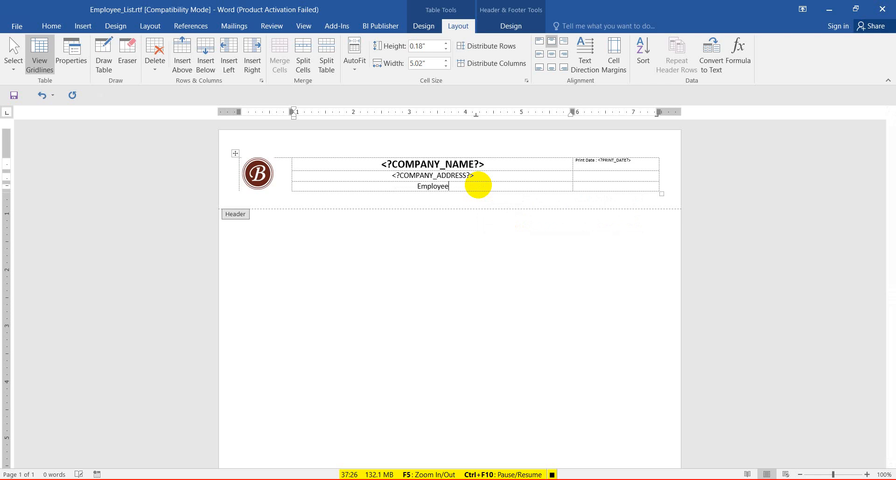
pyautogui.write(' List')
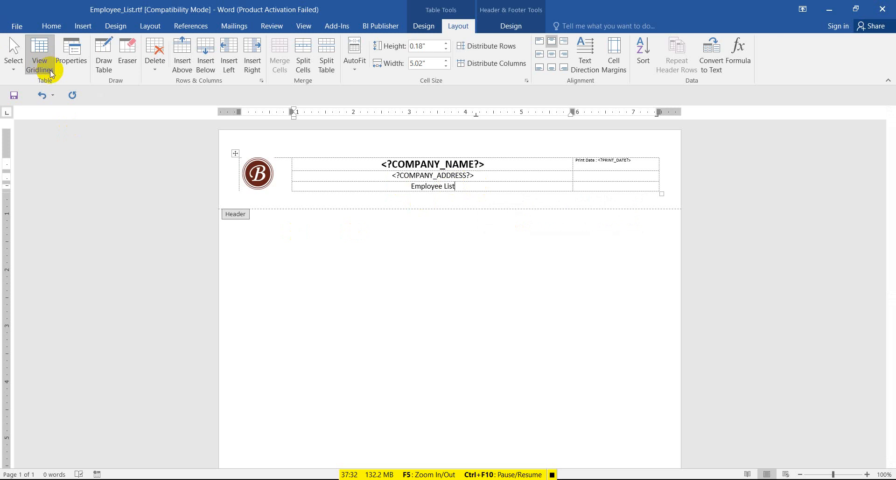
pyautogui.click(13, 97)
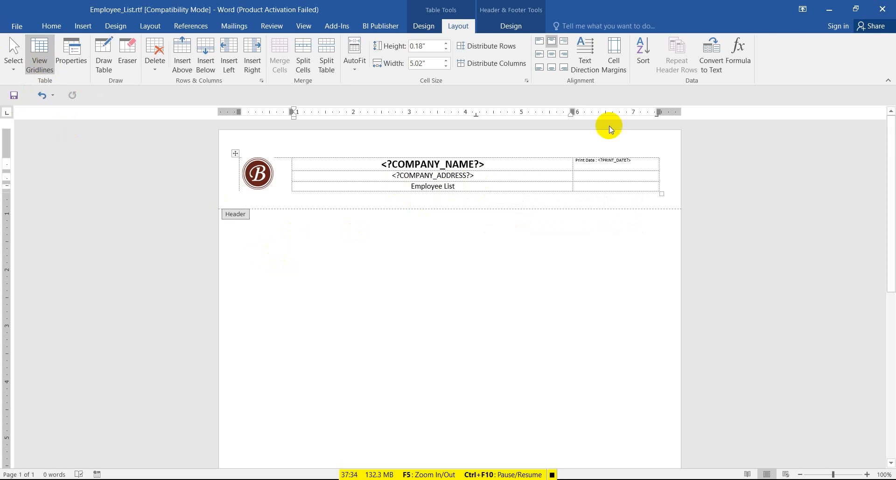
pyautogui.click(828, 10)
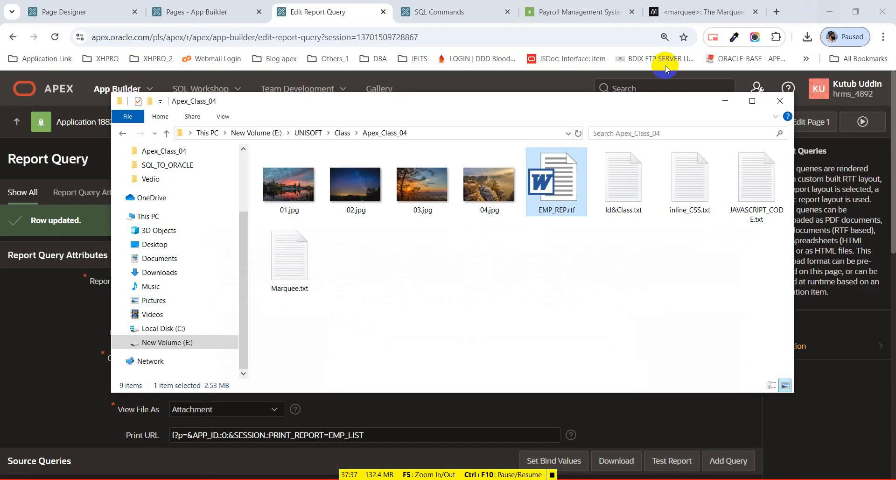
# Download EMP_LIST's sample data again as emp_list (1).xml and return to Employee_List.rtf.
pyautogui.click(721, 108)
pyautogui.scroll(-2, 671, 252)
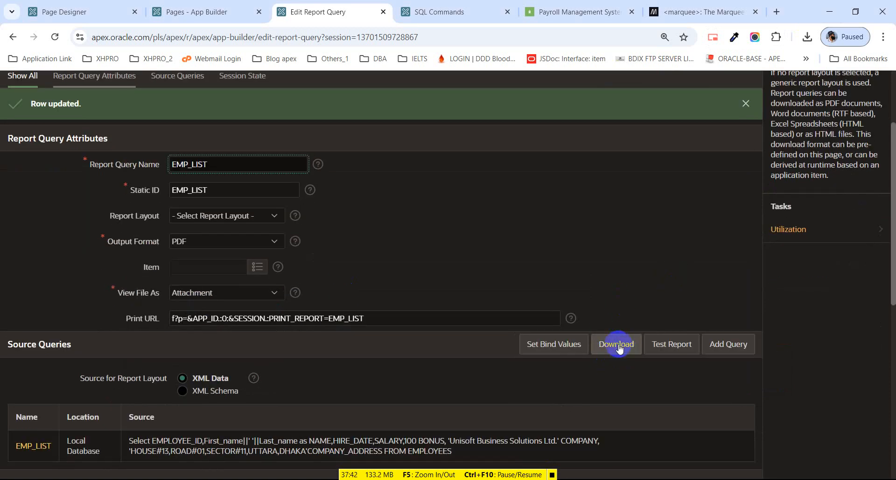
pyautogui.click(618, 346)
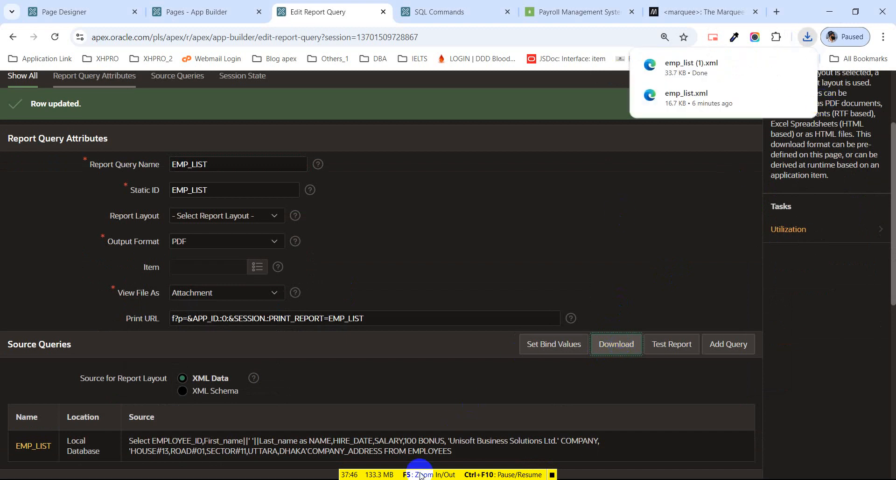
pyautogui.moveTo(434, 479)
pyautogui.click(497, 443)
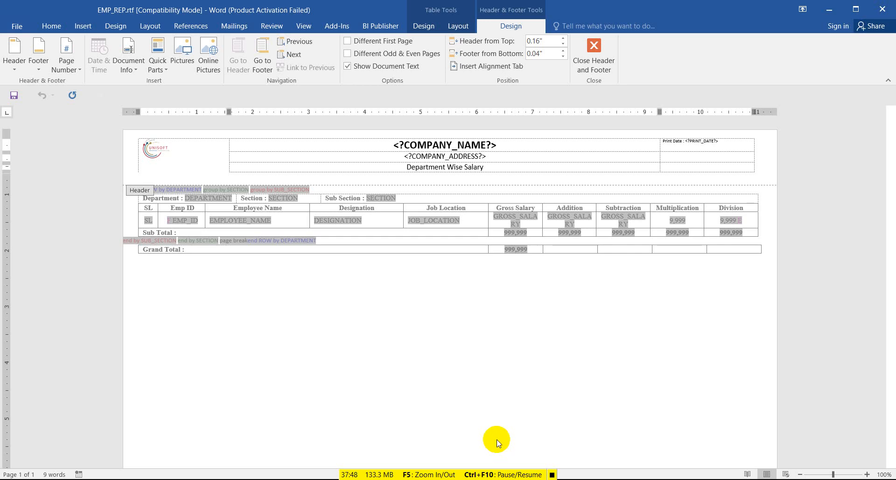
pyautogui.click(883, 10)
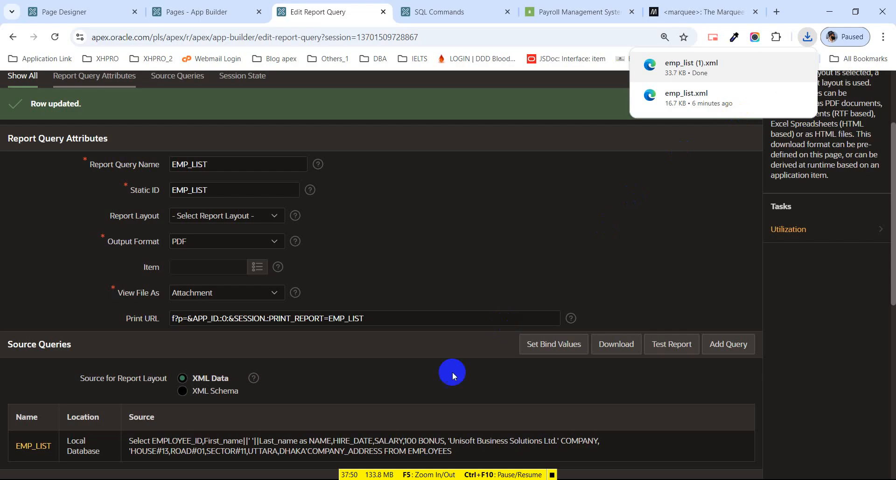
pyautogui.click(426, 479)
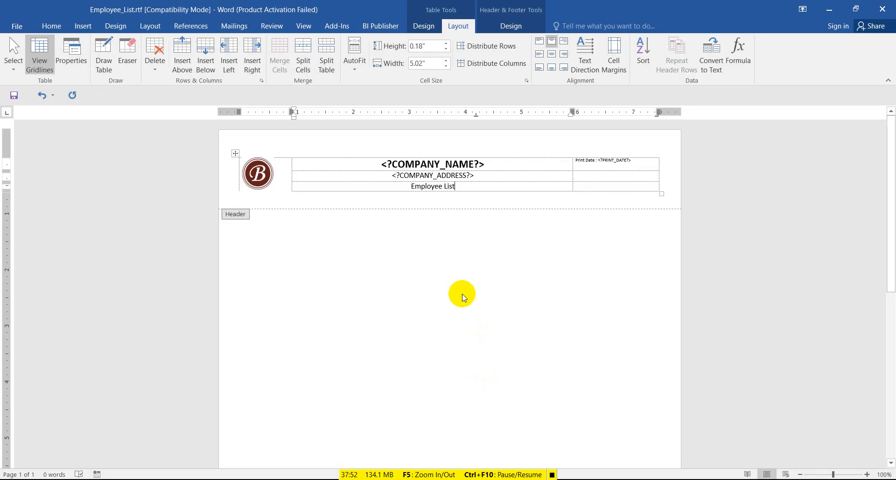
# Close the header and load emp_list (1).xml as BI Publisher sample data.
pyautogui.doubleClick(285, 255)
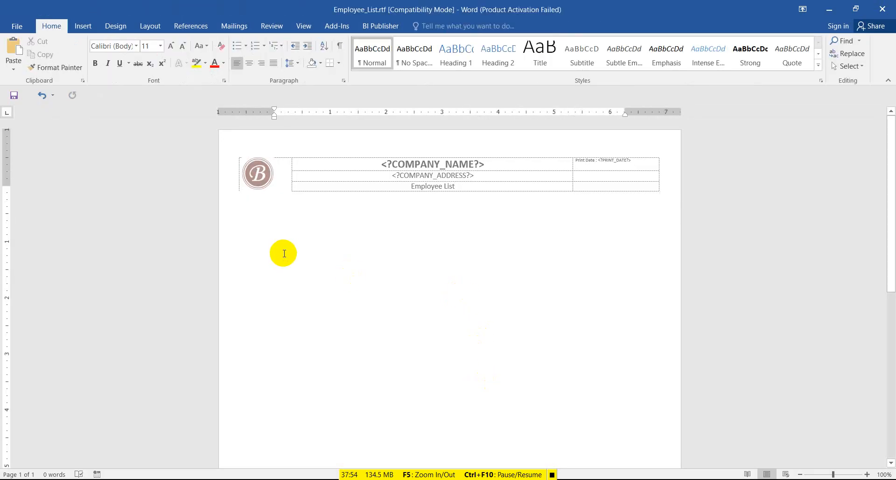
pyautogui.click(381, 26)
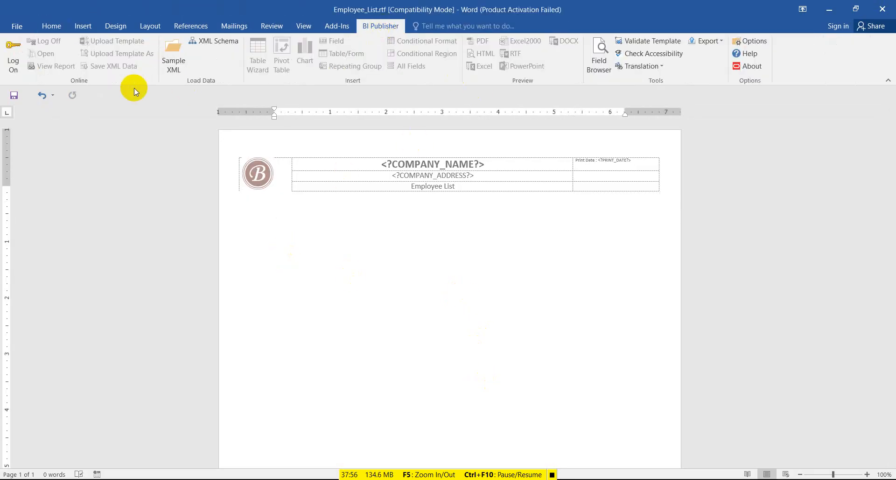
pyautogui.click(186, 64)
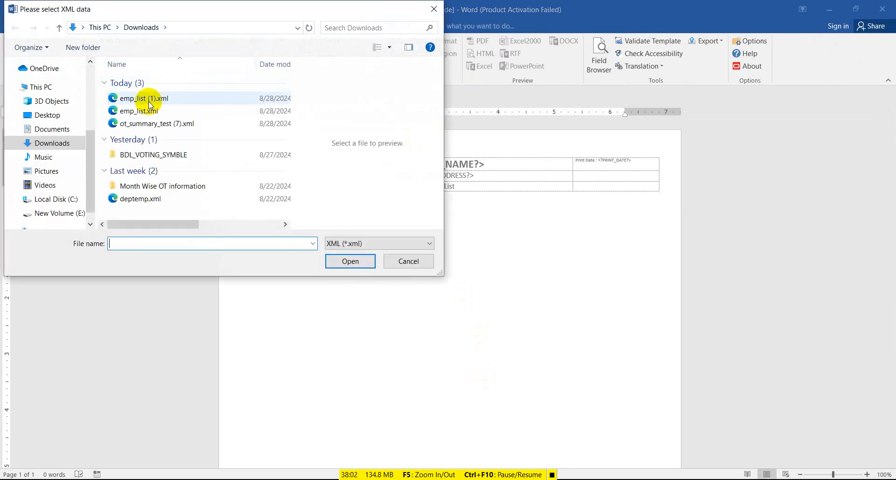
pyautogui.click(150, 99)
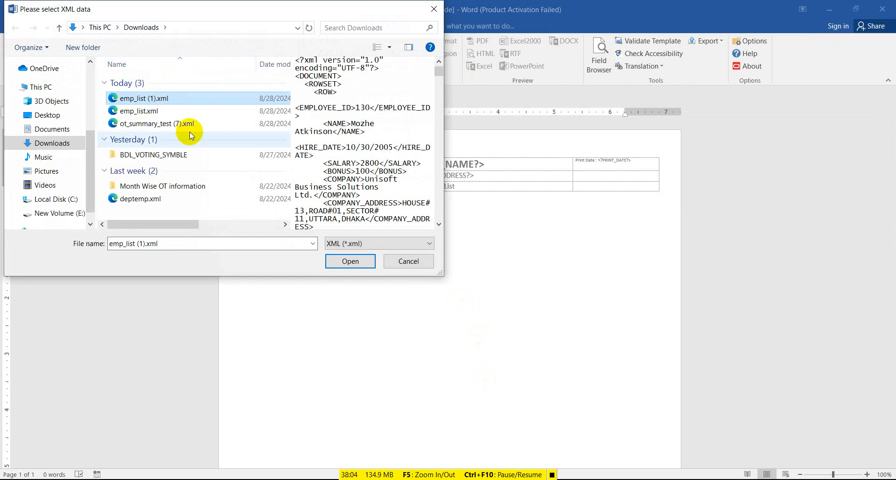
pyautogui.click(340, 263)
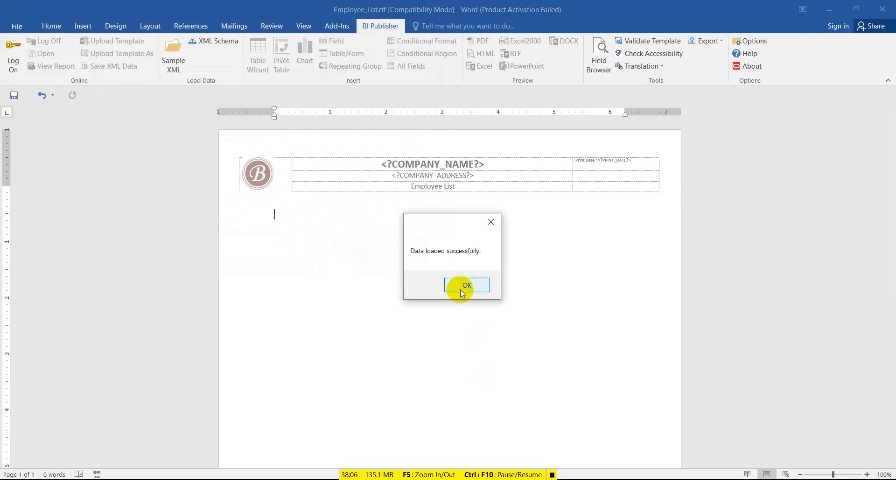
pyautogui.click(460, 288)
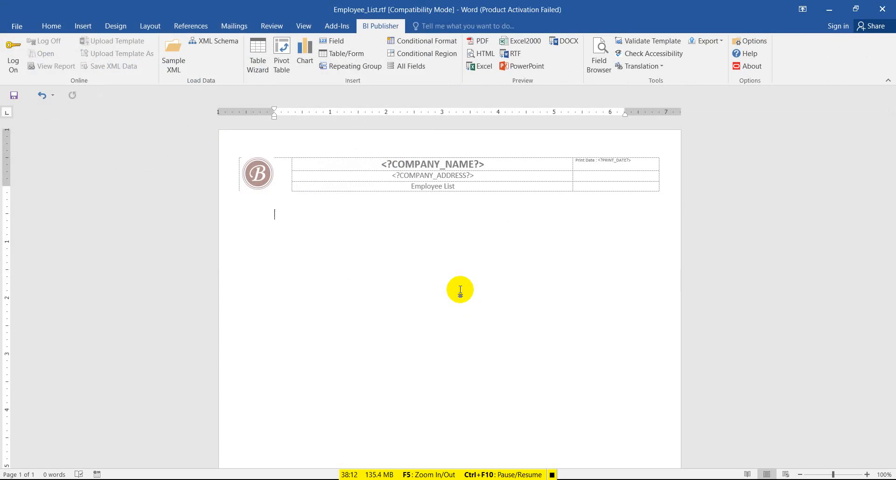
# Run the BI Publisher Table Wizard as a Table report, adding all seven fields EMPLOYEE_ID through COMPANY_ADDRESS.
pyautogui.click(263, 71)
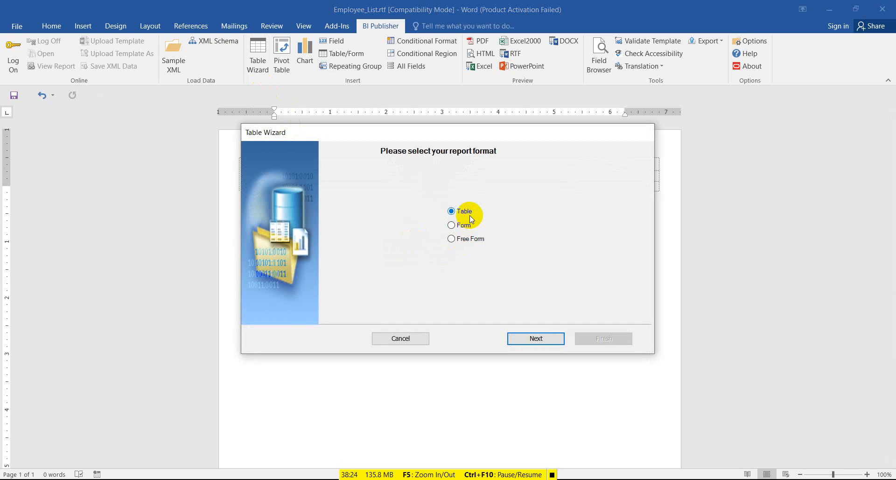
pyautogui.click(550, 340)
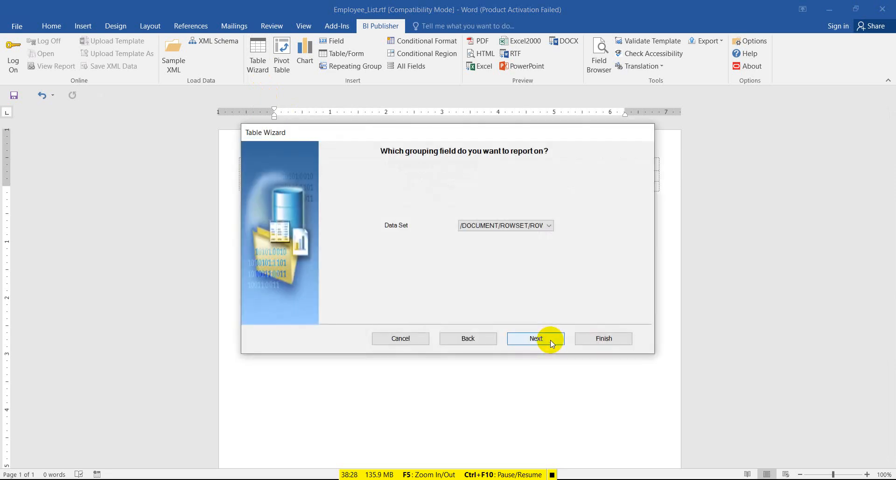
pyautogui.click(551, 340)
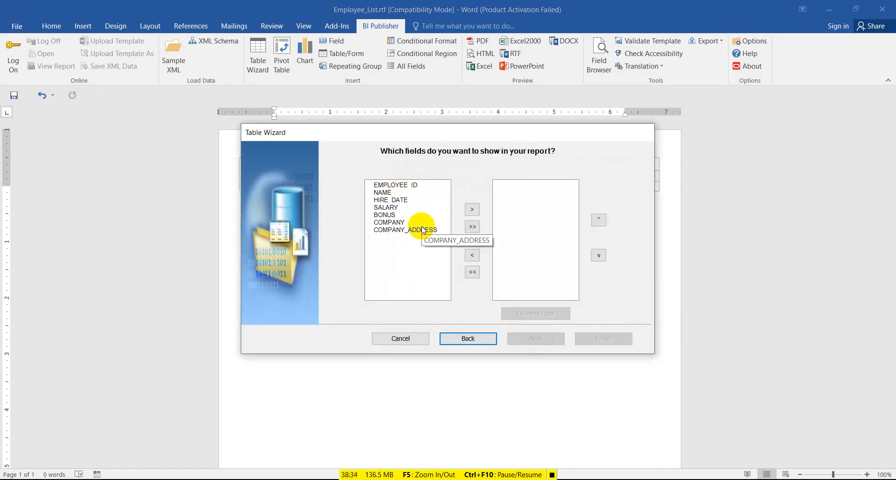
pyautogui.click(472, 228)
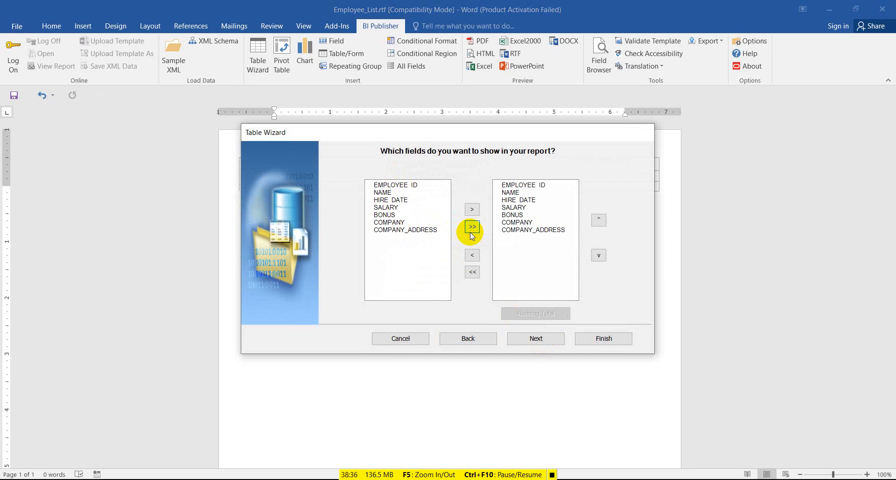
pyautogui.click(541, 340)
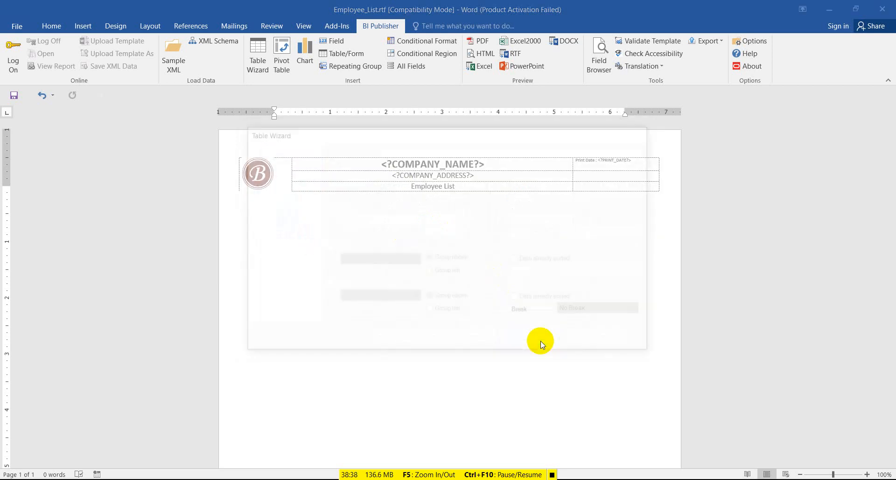
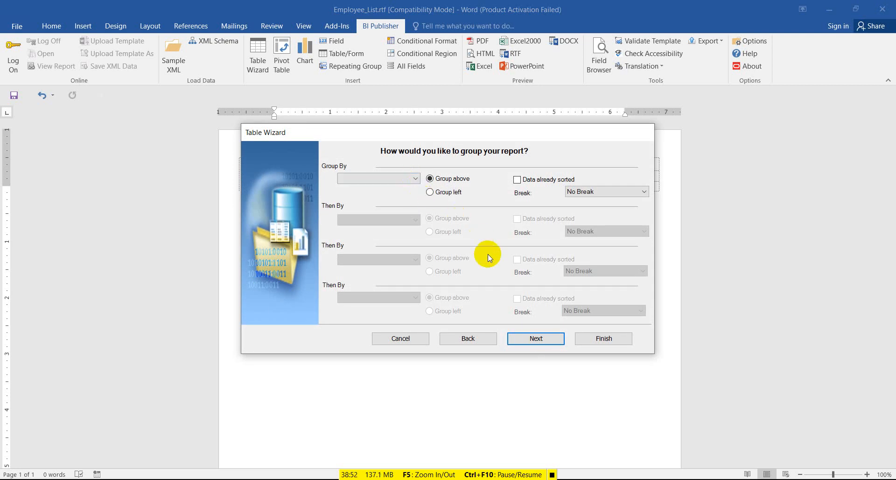
# Sort the table ascending by EMPLOYEE_ID and finish the wizard to insert the seven-column table.
pyautogui.click(540, 336)
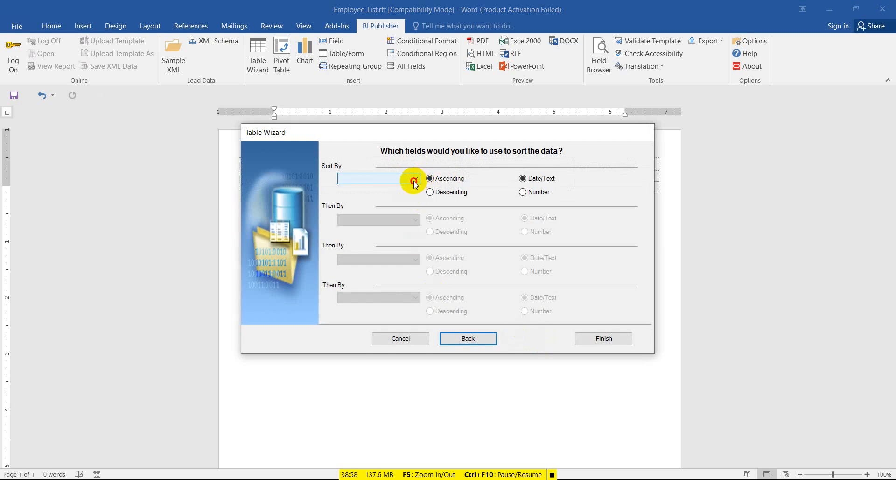
pyautogui.click(415, 179)
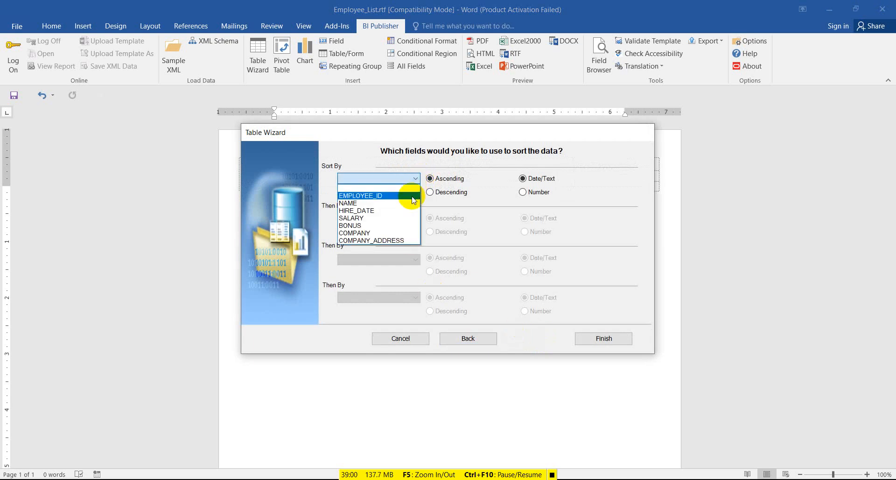
pyautogui.click(411, 196)
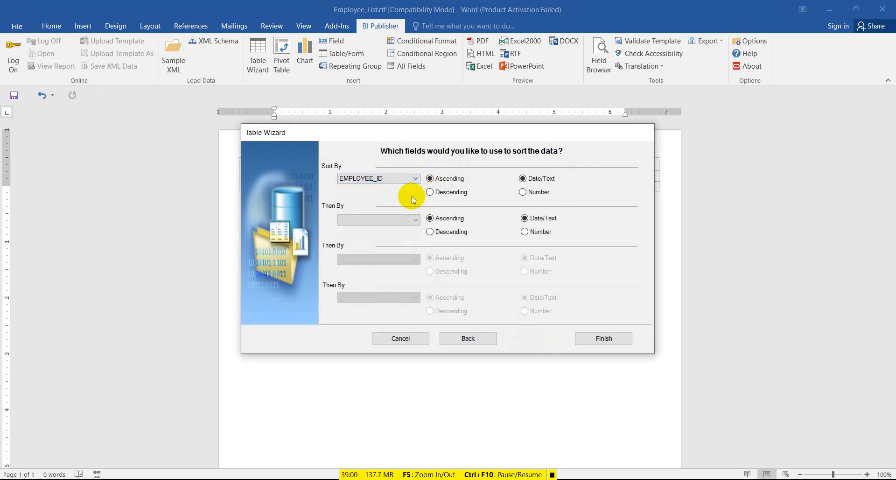
pyautogui.click(593, 339)
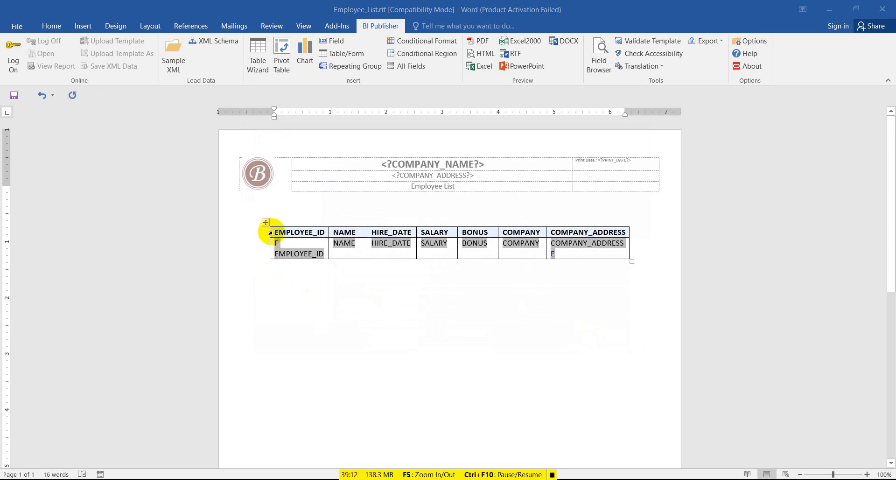
# Save the template and drag the employee table's left border outward.
pyautogui.click(265, 224)
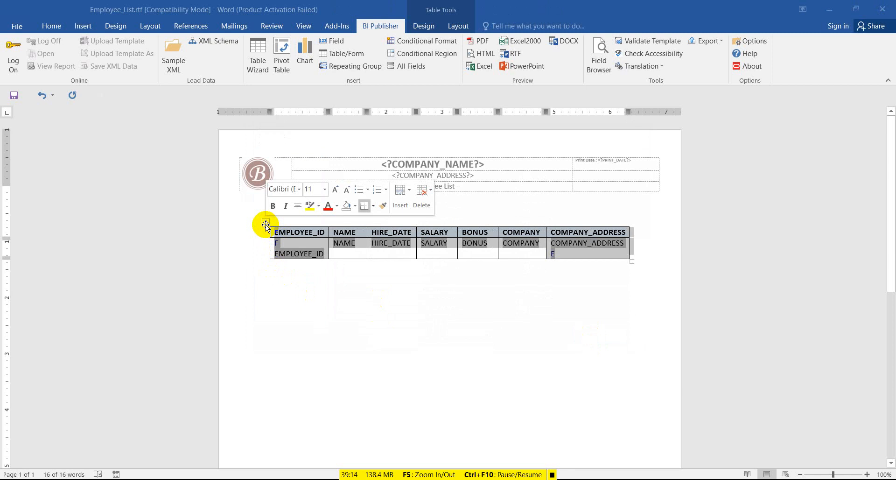
pyautogui.click(14, 96)
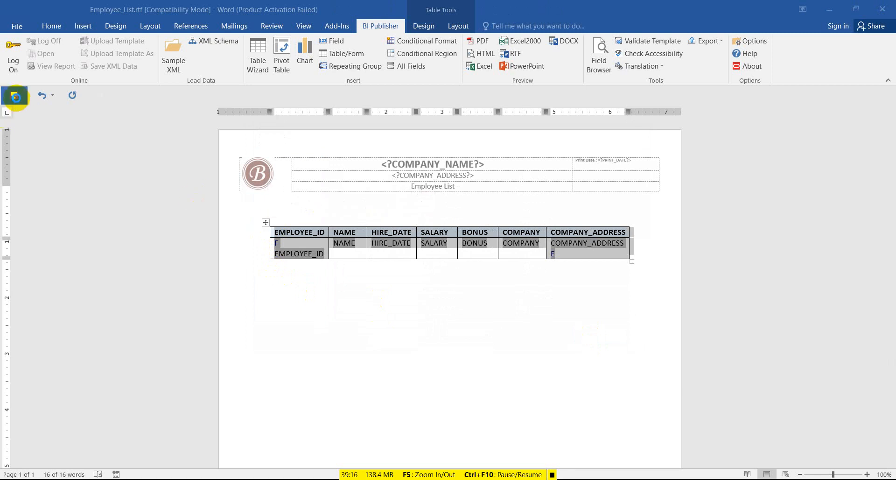
pyautogui.click(449, 258)
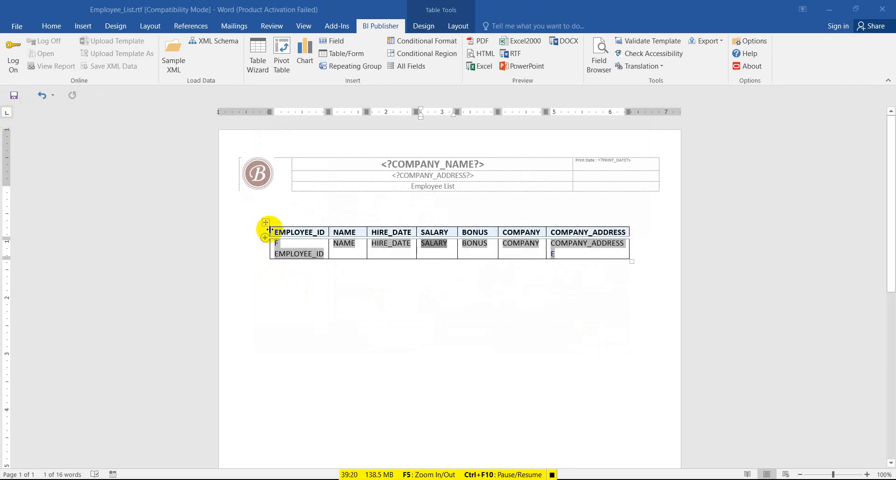
pyautogui.moveTo(268, 233); pyautogui.dragTo(240, 235)
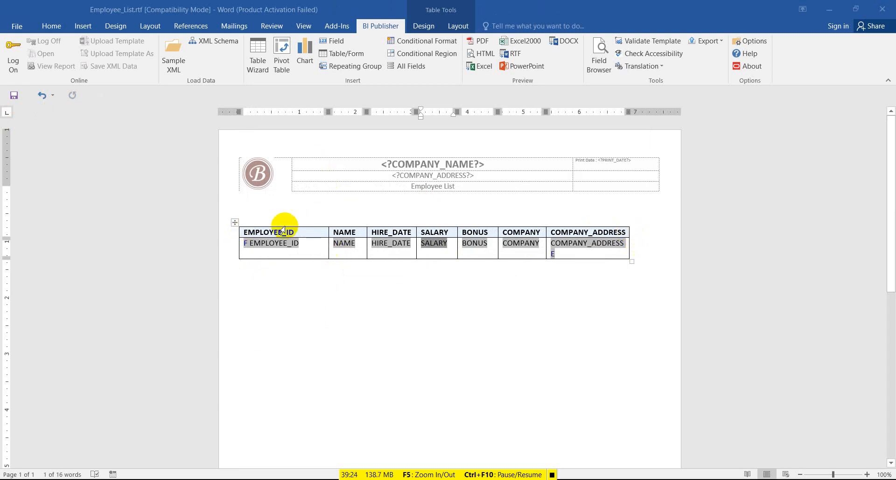
# Set the table to Fixed Column Width and stretch its right border to the header's width.
pyautogui.click(234, 223)
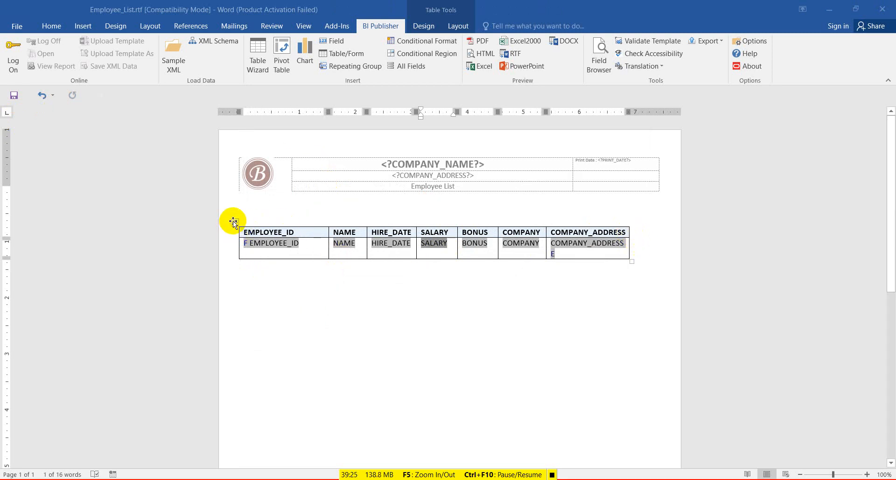
pyautogui.click(456, 27)
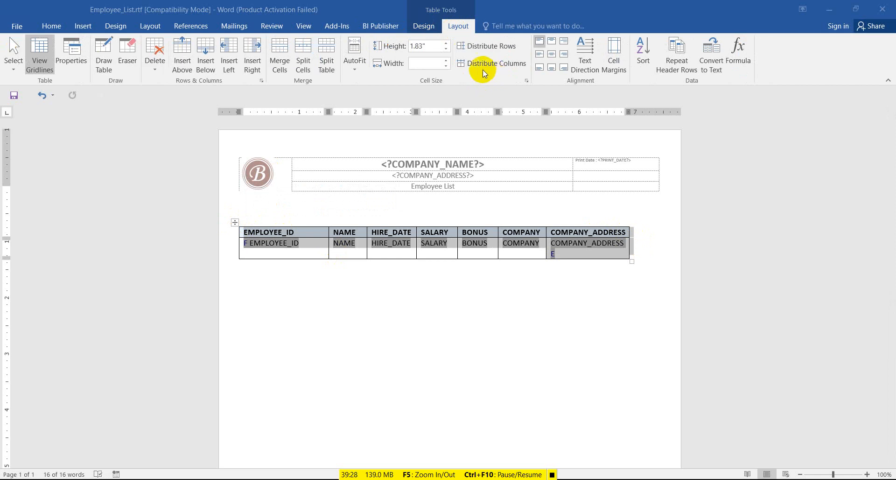
pyautogui.click(356, 68)
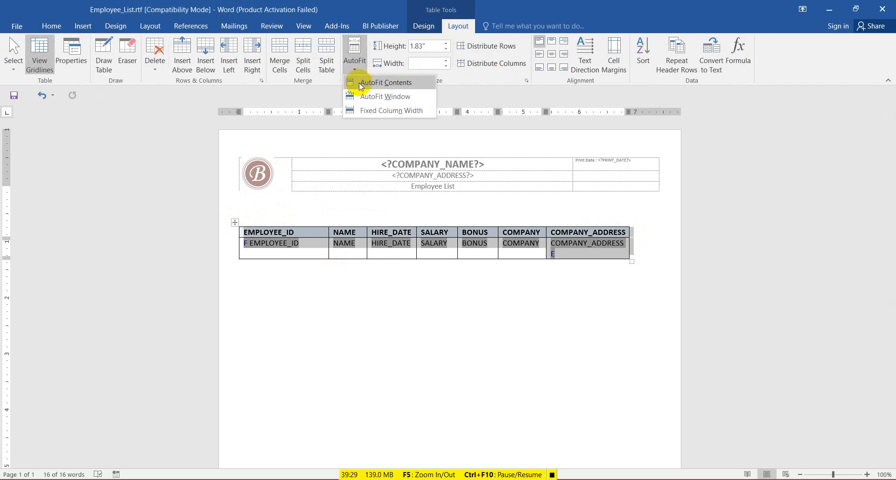
pyautogui.click(380, 110)
pyautogui.click(603, 245)
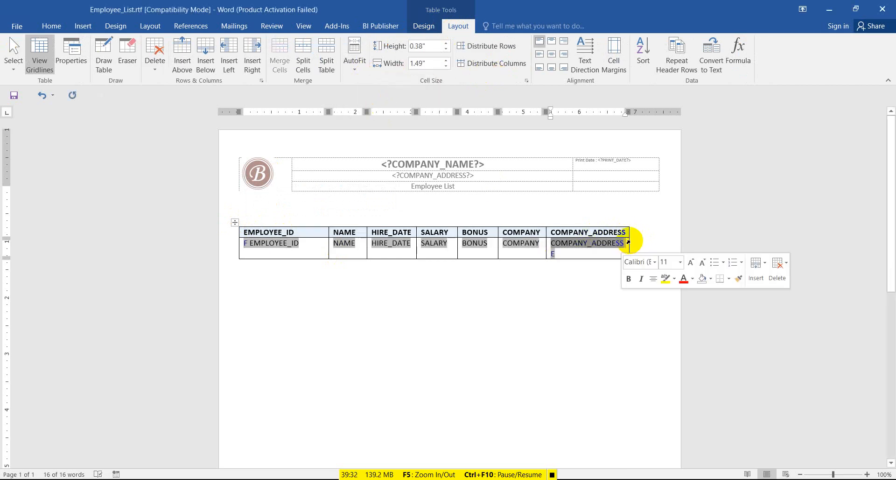
pyautogui.moveTo(628, 235); pyautogui.dragTo(658, 239)
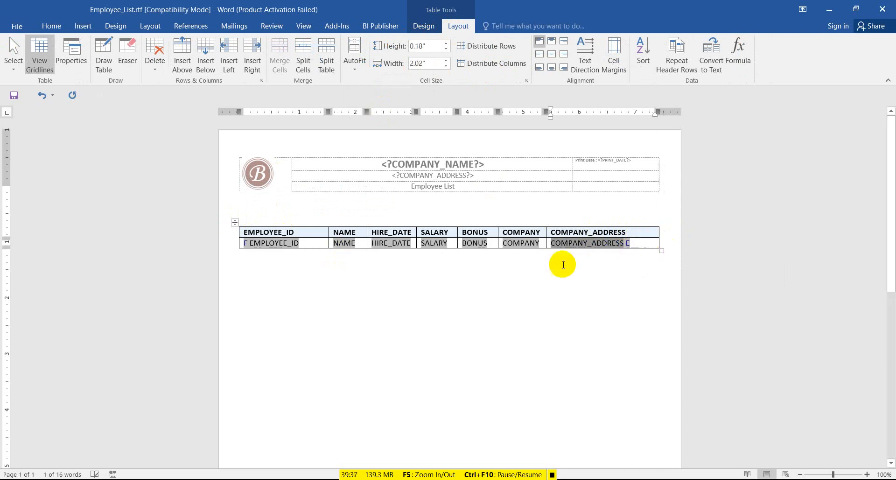
pyautogui.click(390, 268)
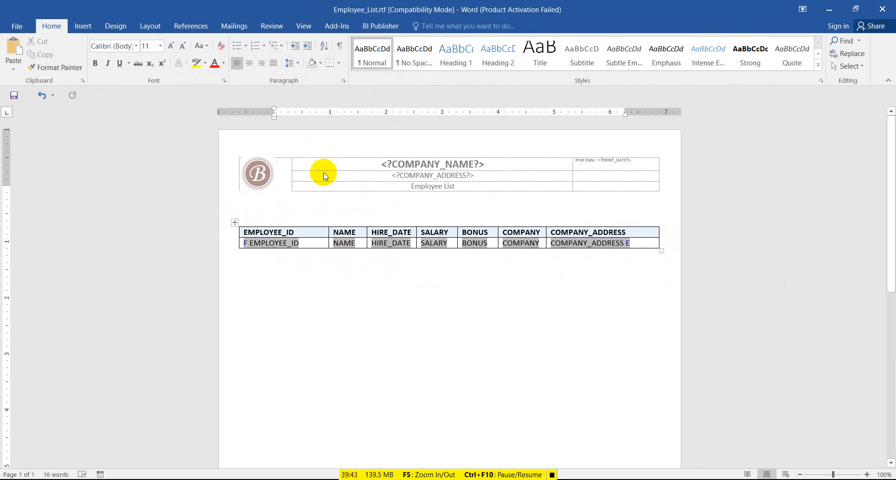
# Widen the middle column of the page header table.
pyautogui.doubleClick(509, 183)
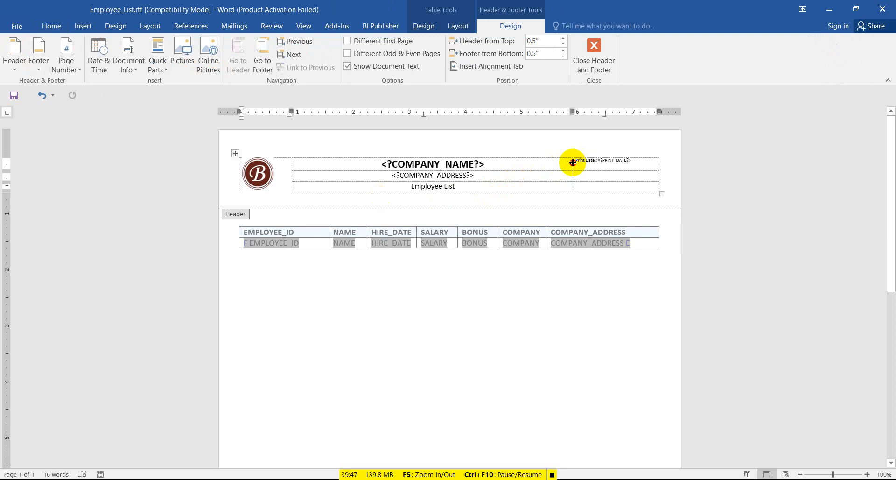
pyautogui.moveTo(571, 160); pyautogui.dragTo(586, 160)
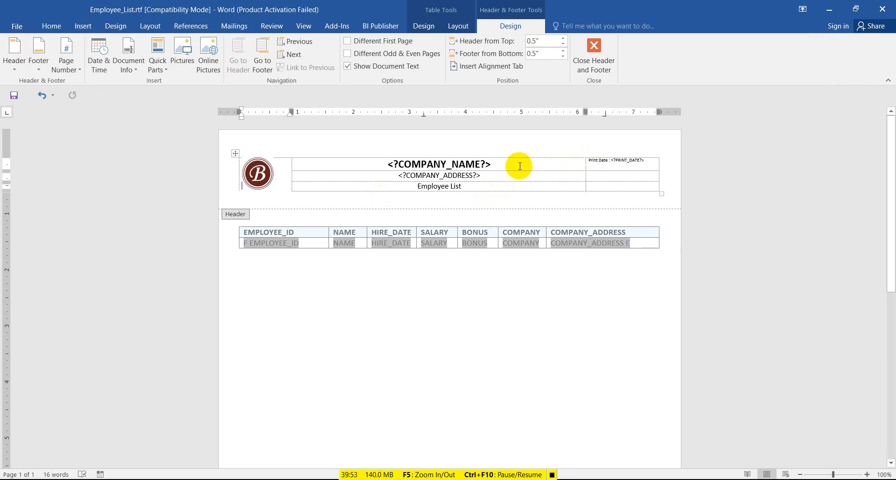
pyautogui.click(332, 141)
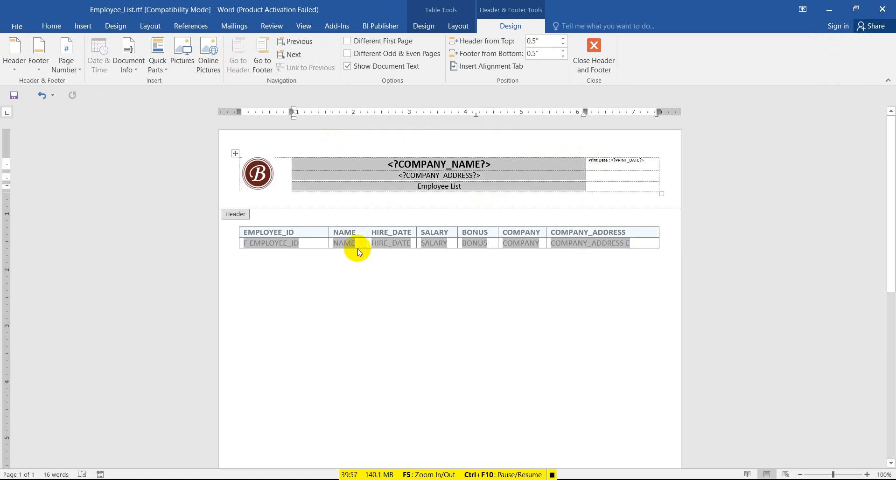
pyautogui.doubleClick(335, 273)
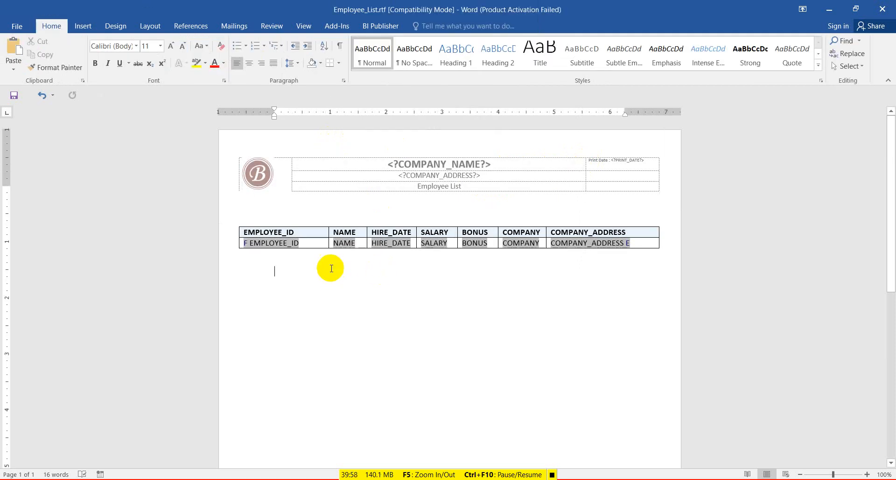
# Check the EMPLOYEE_ID field properties, then select the COMPANY_ADDRESS field.
pyautogui.doubleClick(275, 242)
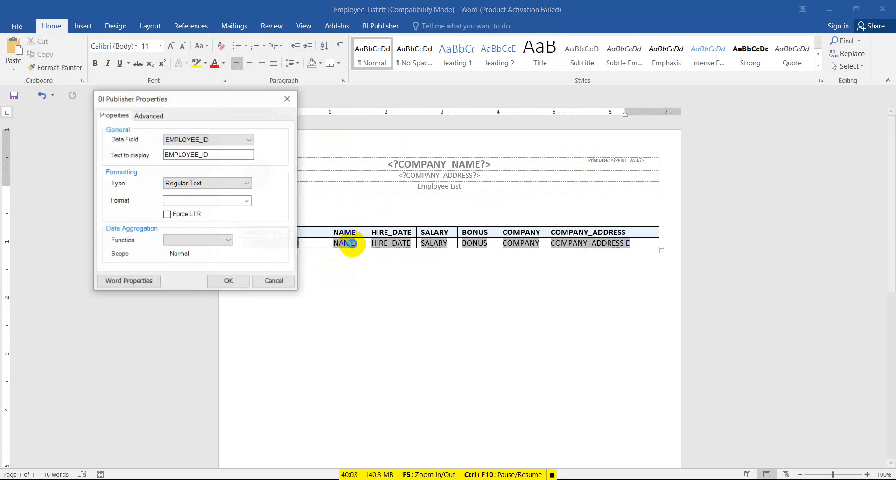
pyautogui.click(287, 98)
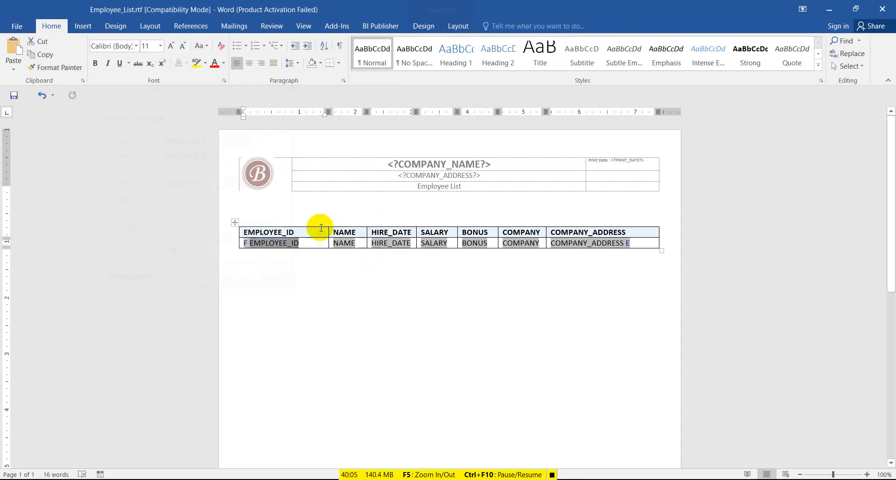
pyautogui.click(564, 241)
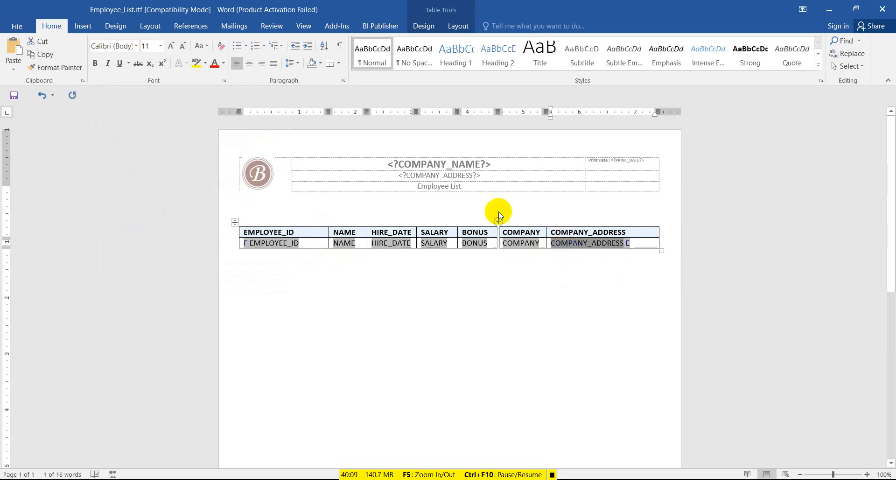
# Try pasting a field after <?COMPANY_NAME?> in the header, dismiss the warning, and open COMPANY's properties.
pyautogui.doubleClick(496, 175)
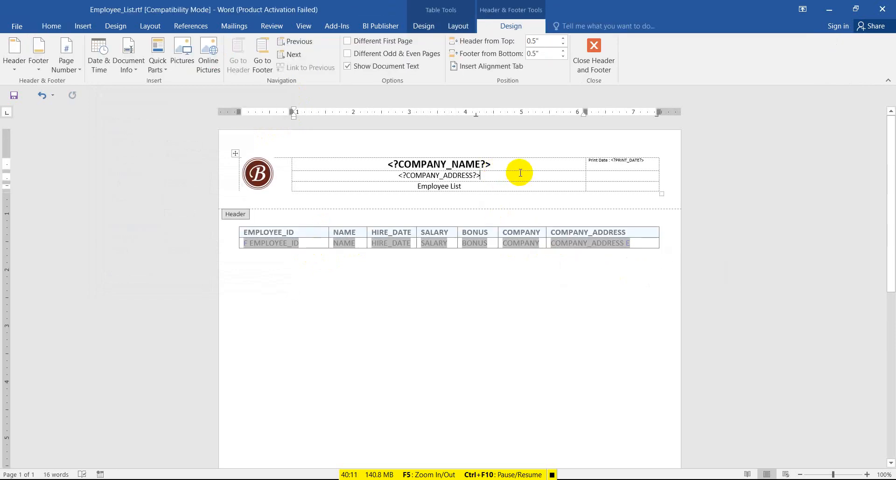
pyautogui.click(513, 167)
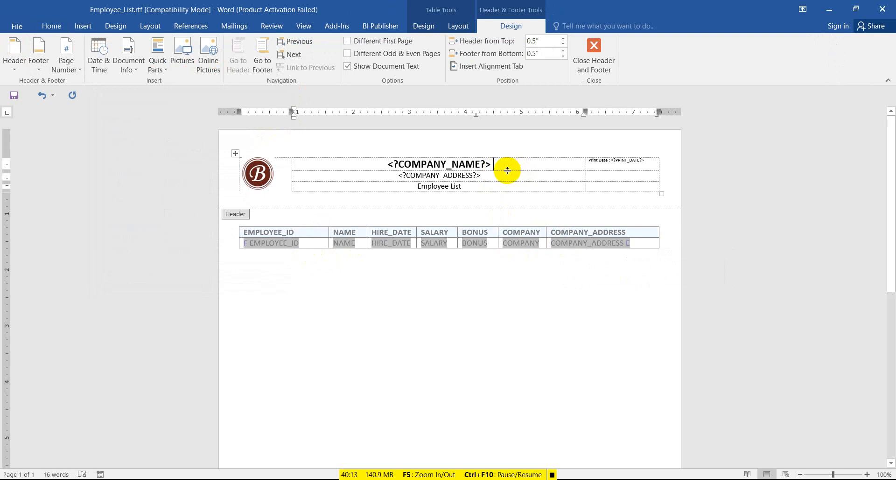
pyautogui.hotkey('ctrl', 'v')
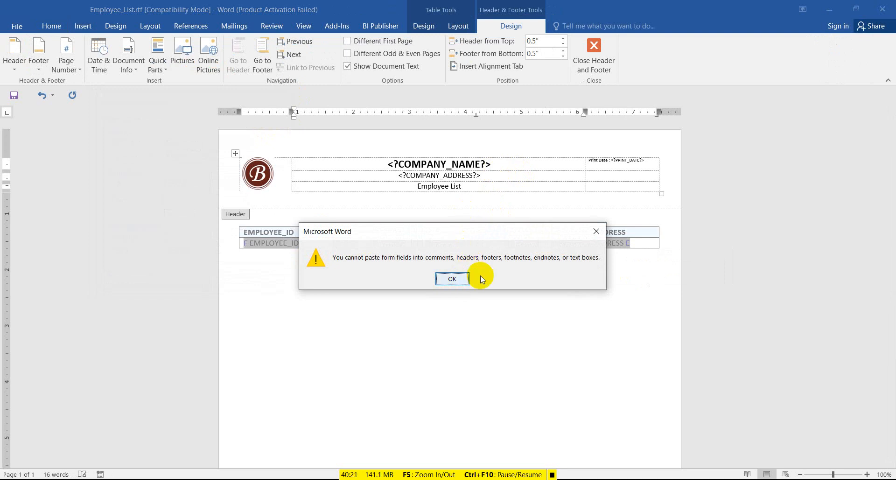
pyautogui.click(596, 232)
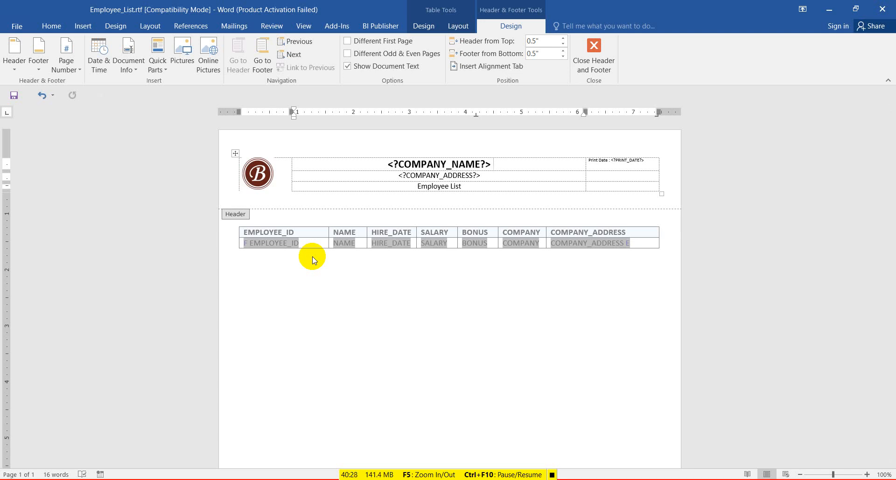
pyautogui.doubleClick(599, 249)
pyautogui.doubleClick(527, 242)
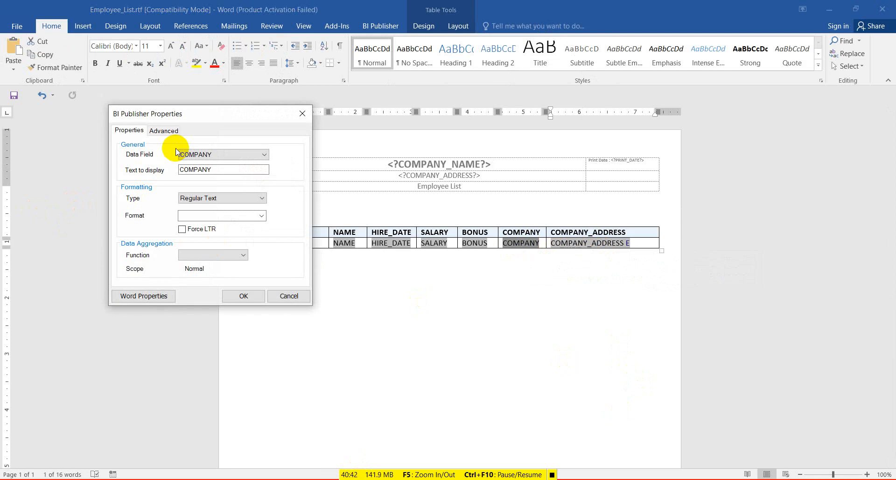
# View the COMPANY field's Advanced code, select the <?COMPANY?> text, and close the dialog.
pyautogui.click(156, 132)
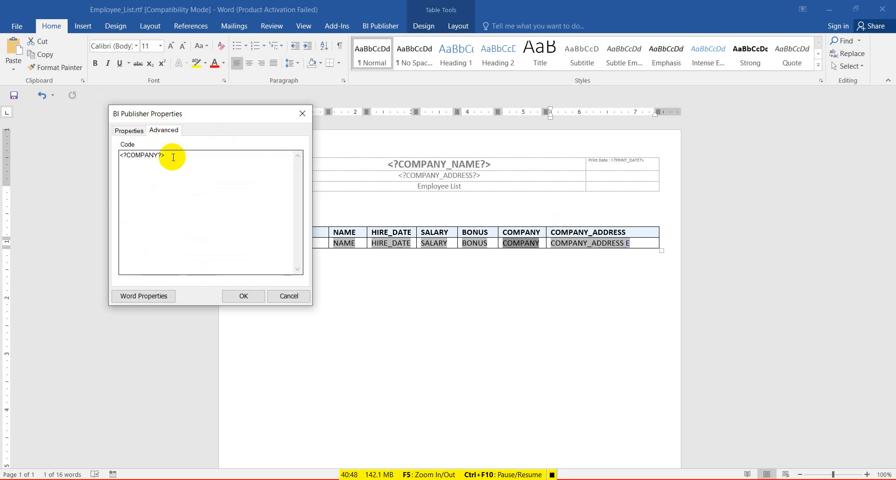
pyautogui.moveTo(173, 157); pyautogui.dragTo(119, 151)
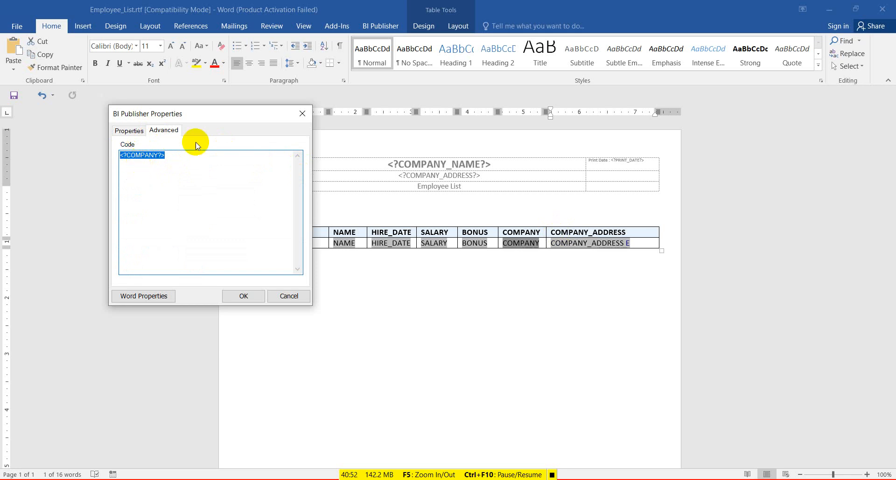
pyautogui.click(144, 156)
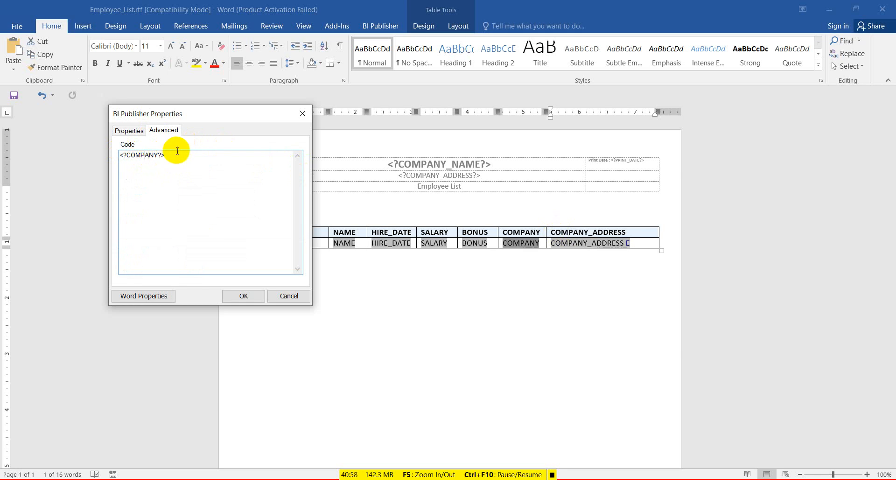
pyautogui.moveTo(186, 157); pyautogui.dragTo(120, 159)
pyautogui.hotkey('ctrl', 'c')
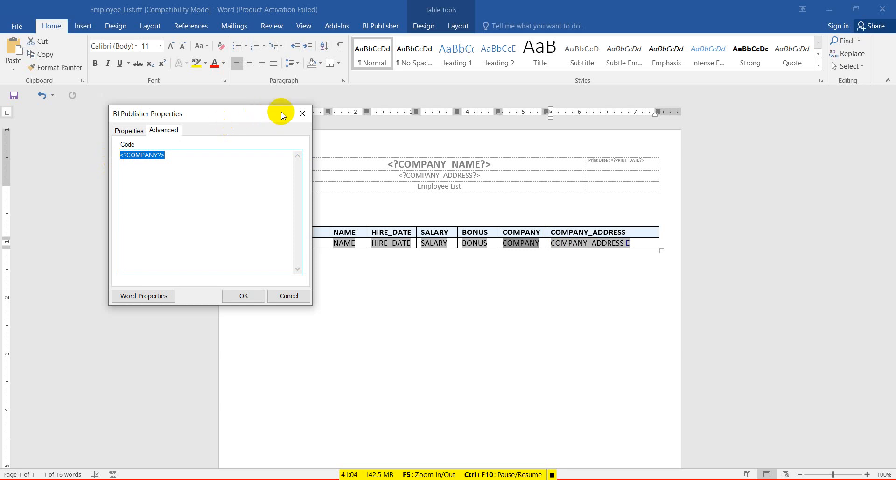
pyautogui.click(303, 114)
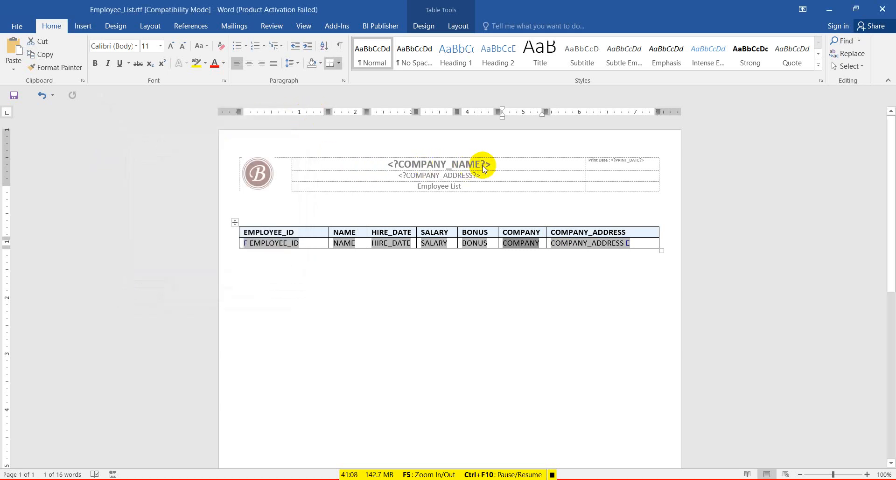
# Paste <?COMPANY?> into the header title line, delete <?COMPANY_NAME?>, and save the template.
pyautogui.doubleClick(512, 167)
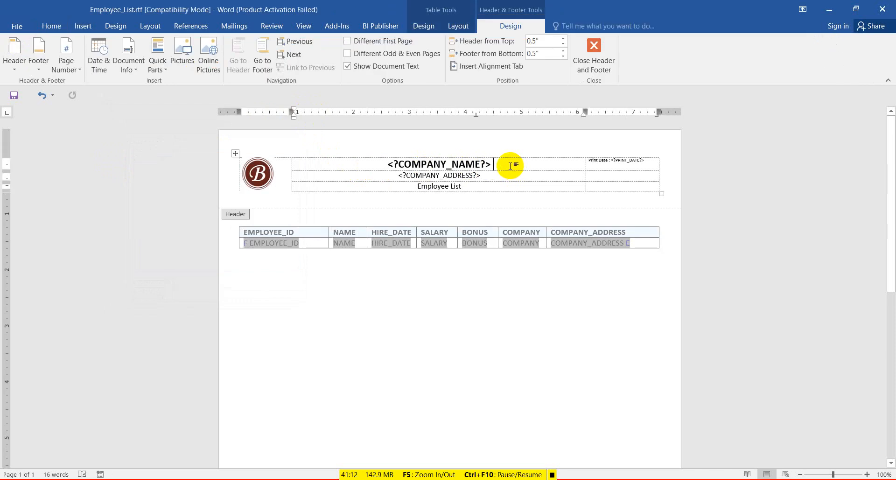
pyautogui.hotkey('ctrl', 'v')
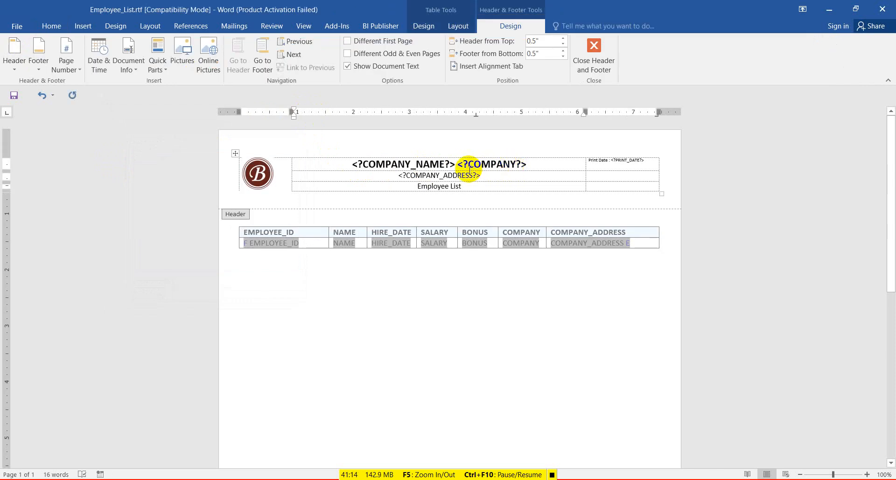
pyautogui.moveTo(450, 162); pyautogui.dragTo(359, 167)
pyautogui.press('Delete')
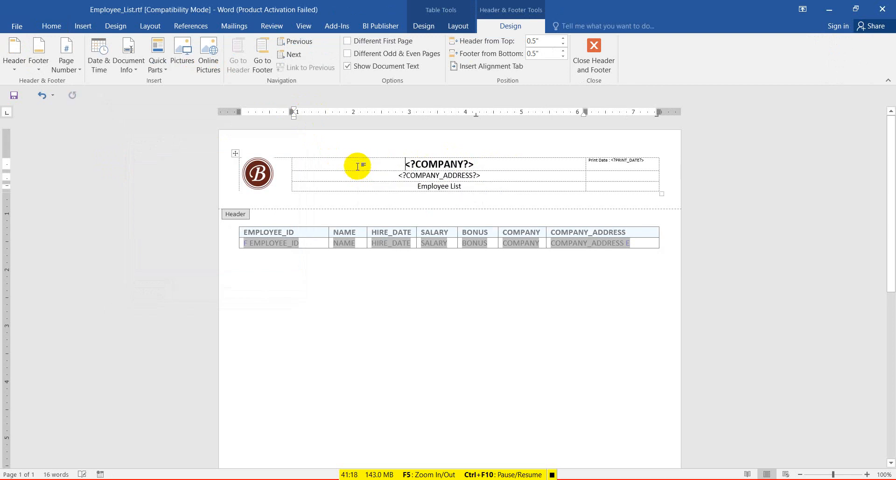
pyautogui.doubleClick(436, 171)
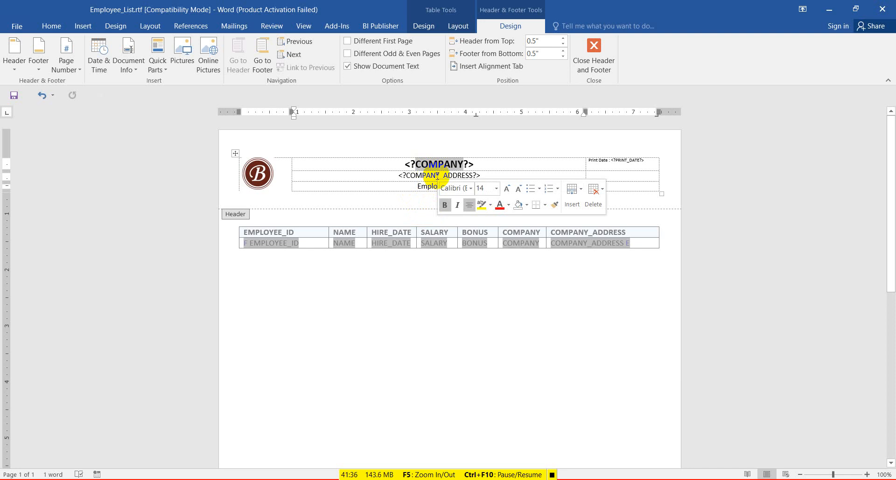
pyautogui.click(577, 250)
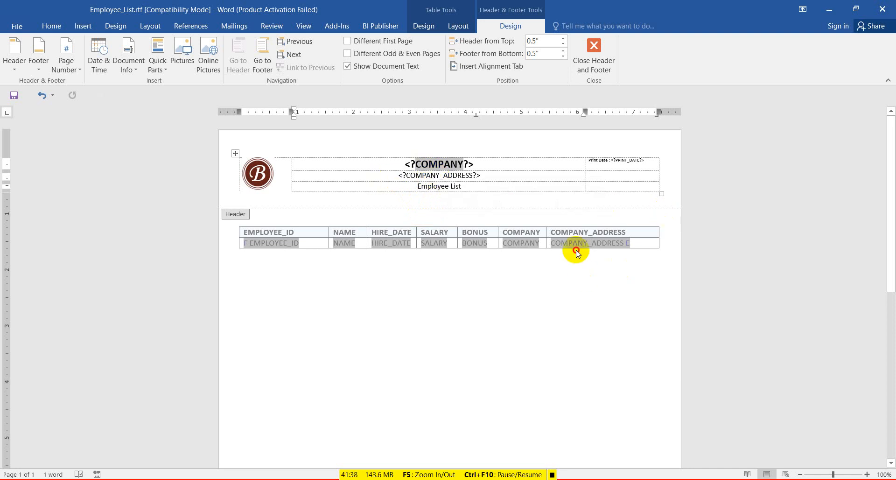
pyautogui.doubleClick(576, 245)
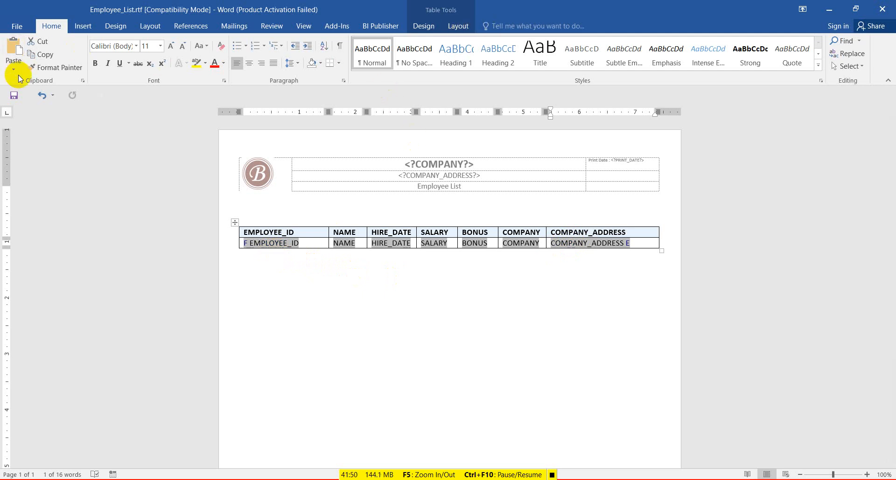
pyautogui.click(14, 95)
pyautogui.click(375, 26)
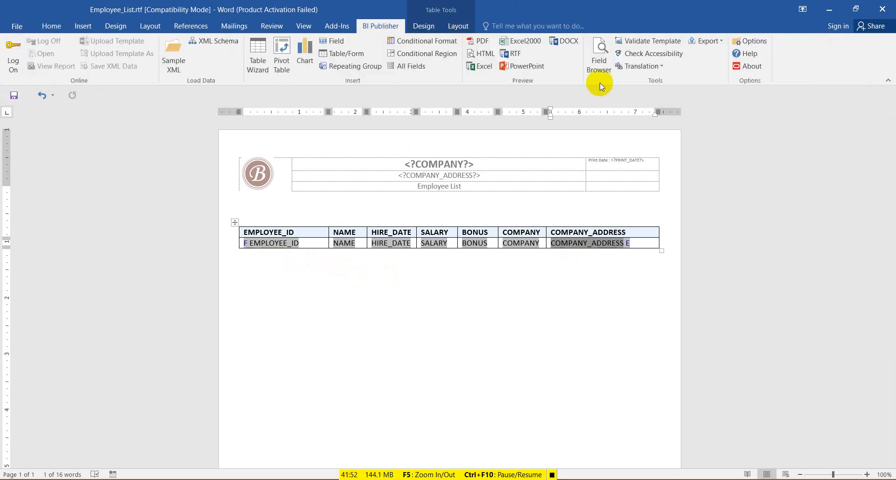
pyautogui.click(481, 41)
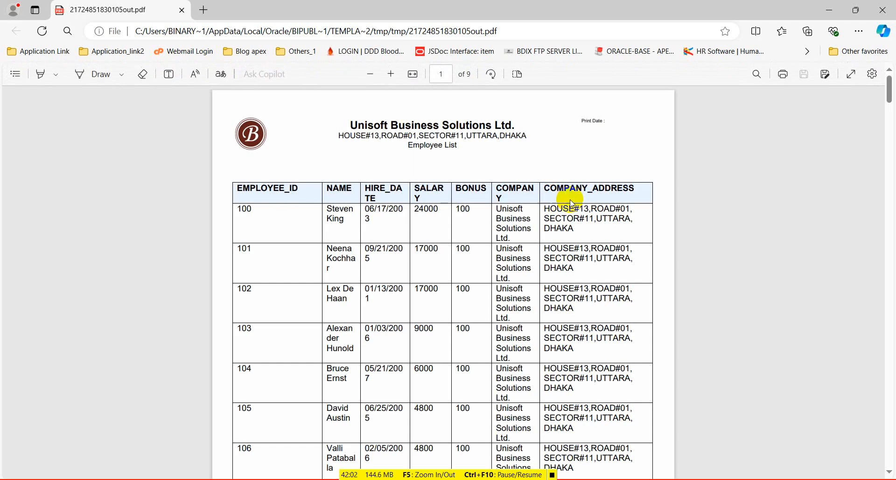
pyautogui.doubleClick(510, 212)
pyautogui.moveTo(511, 214); pyautogui.dragTo(529, 236)
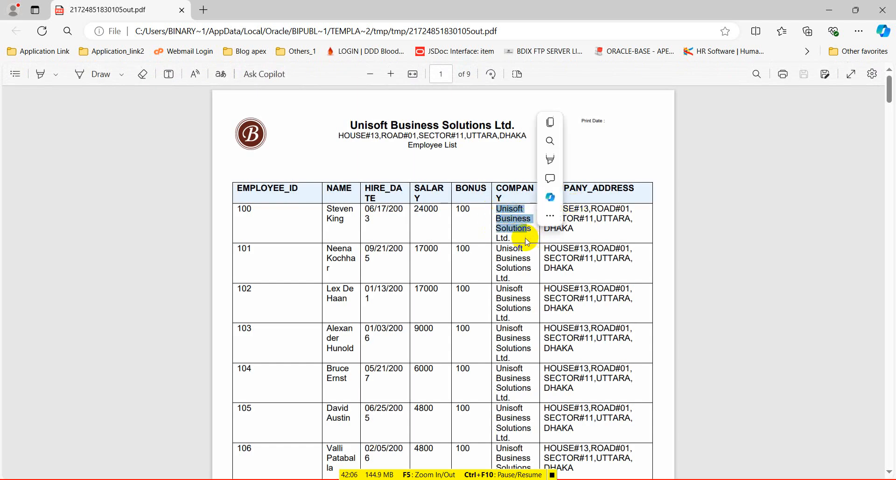
pyautogui.click(890, 11)
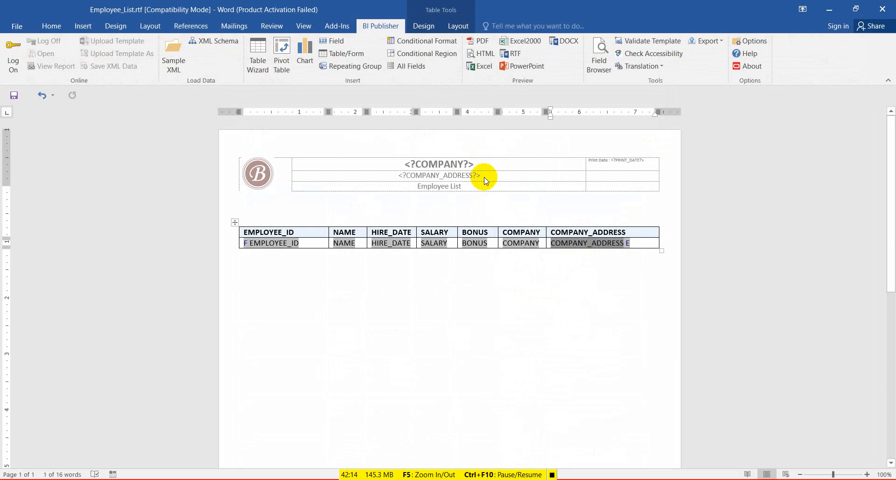
# Copy the <?COMPANY_ADDRESS?> code from the table field's Advanced properties.
pyautogui.doubleClick(586, 244)
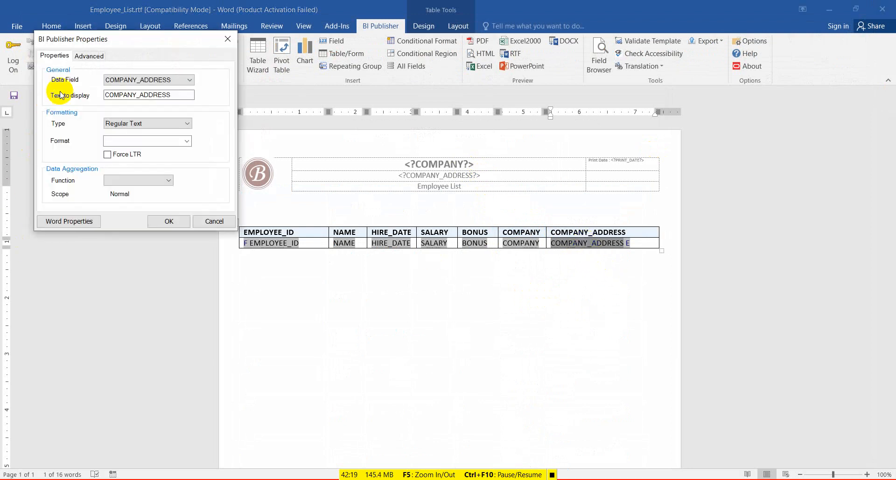
pyautogui.click(91, 55)
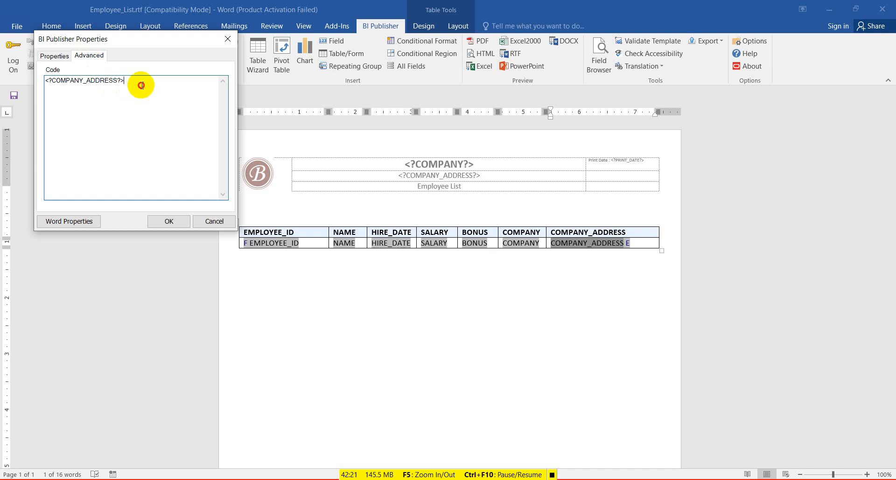
pyautogui.moveTo(134, 82); pyautogui.dragTo(37, 78)
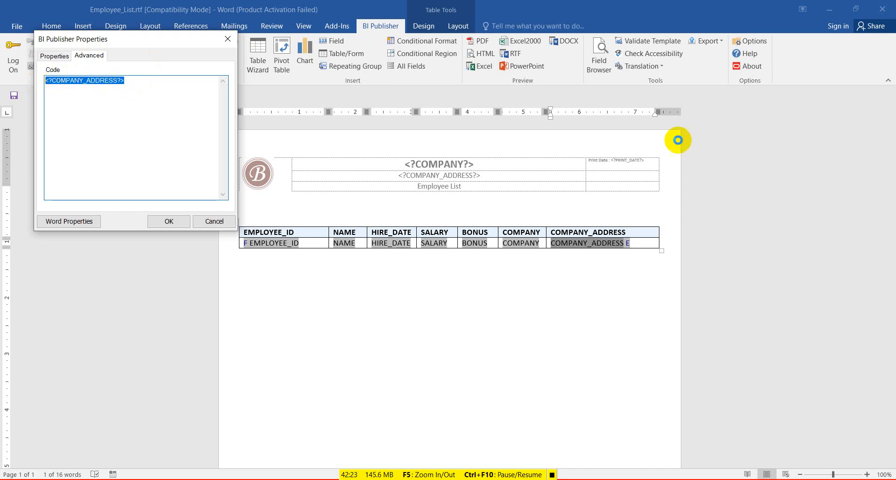
pyautogui.click(228, 39)
# Paste <?COMPANY_ADDRESS?> over the address line in the page header.
pyautogui.doubleClick(491, 176)
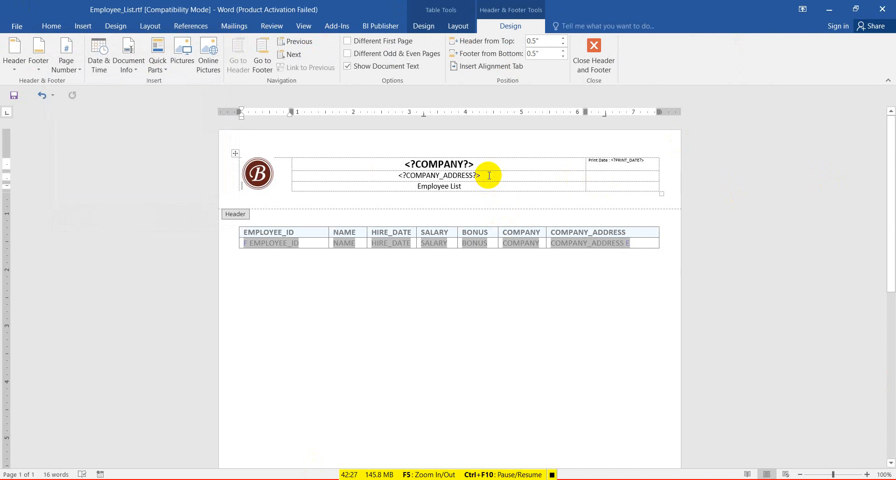
pyautogui.moveTo(486, 175); pyautogui.dragTo(398, 181)
pyautogui.click(440, 180)
pyautogui.hotkey('ctrl', 'c')
pyautogui.hotkey('ctrl', 'v')
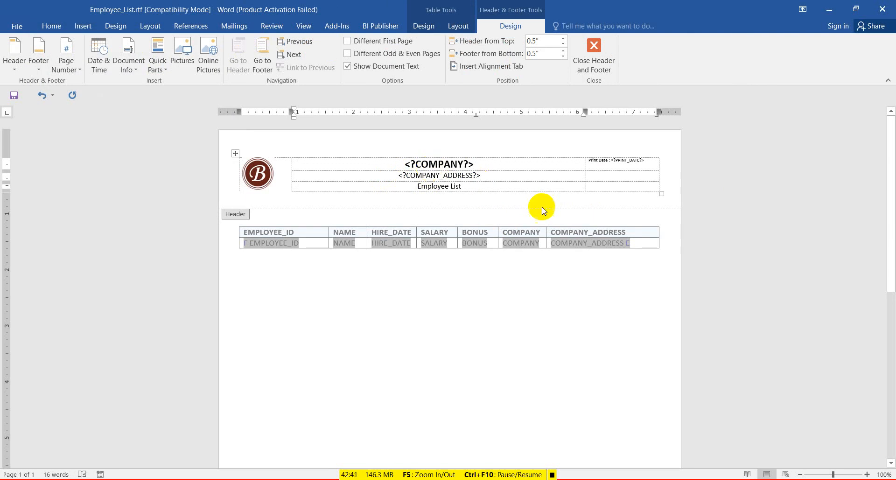
# Delete the COMPANY and COMPANY_ADDRESS fields from the table's data row.
pyautogui.doubleClick(506, 286)
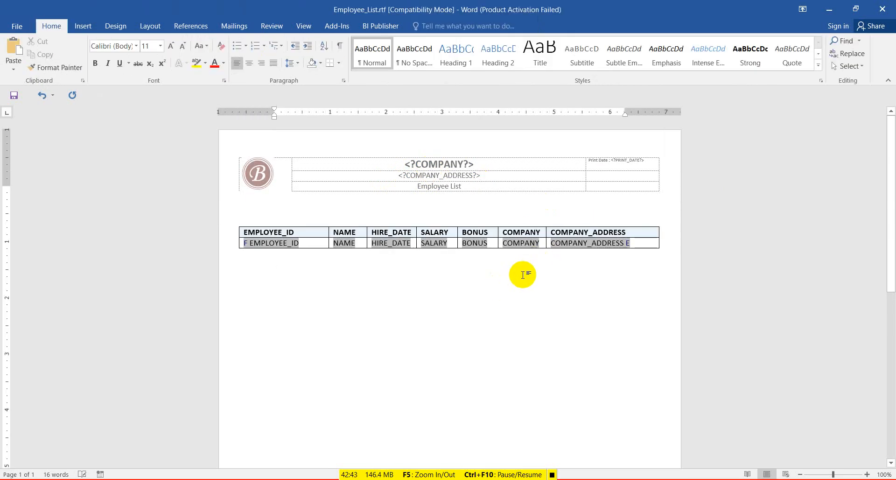
pyautogui.doubleClick(518, 244)
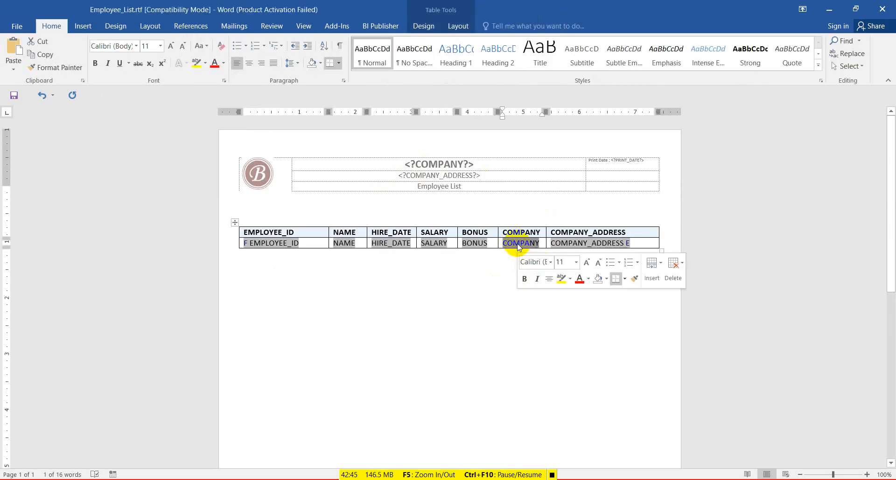
pyautogui.press('Delete')
pyautogui.doubleClick(575, 243)
pyautogui.press('Delete')
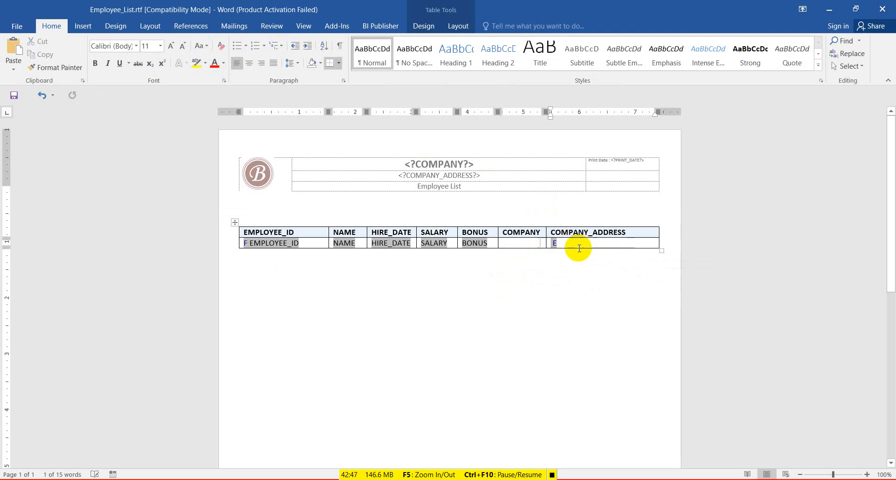
pyautogui.moveTo(522, 234); pyautogui.dragTo(598, 228)
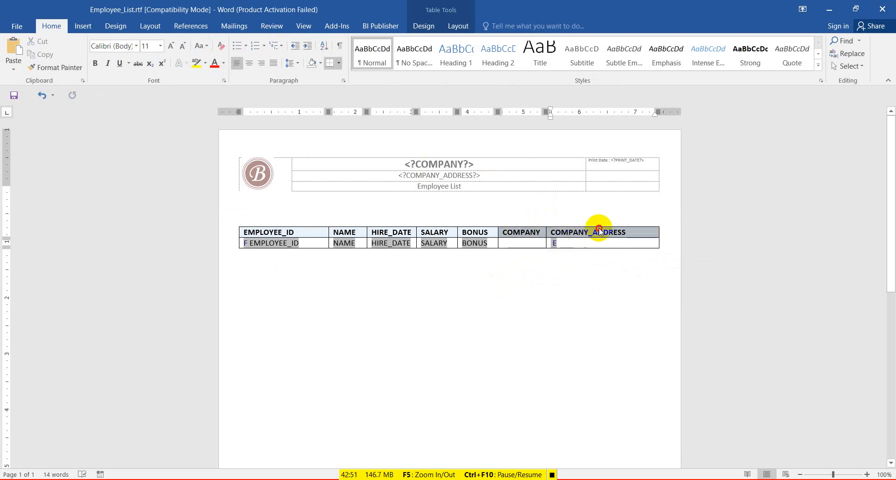
pyautogui.click(343, 283)
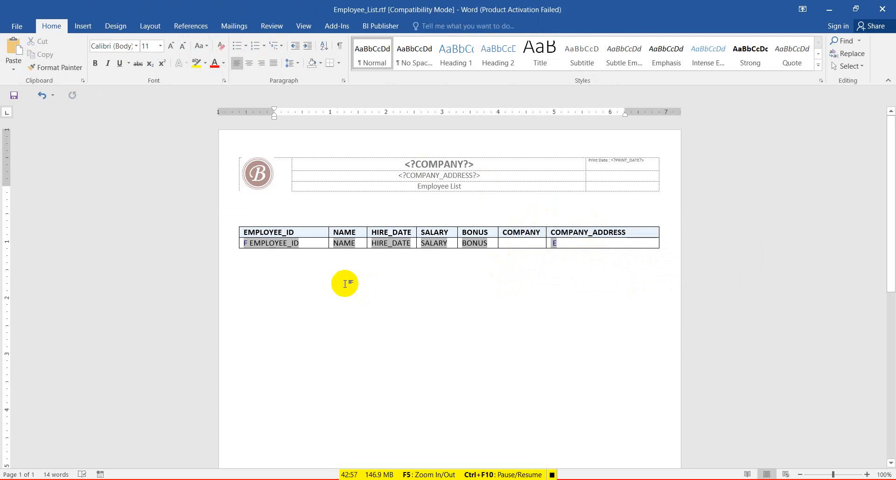
# Inspect the first data cell's table options and select the E and F loop fields.
pyautogui.click(274, 261)
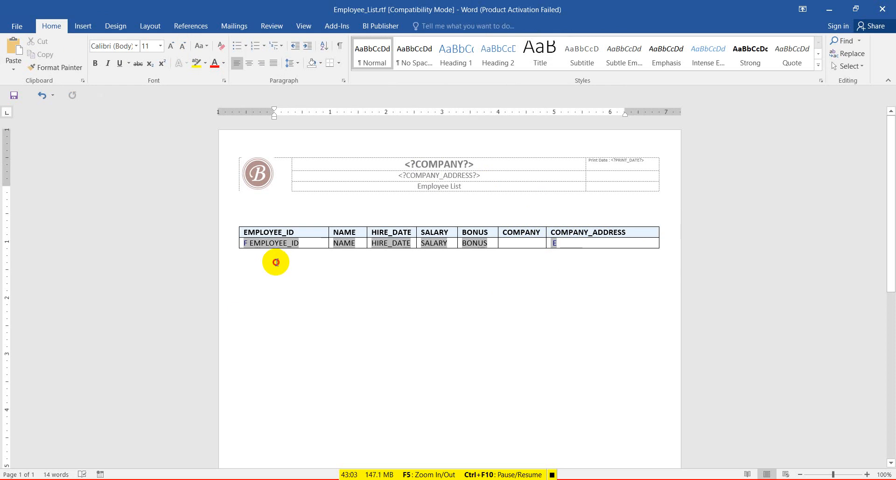
pyautogui.rightClick(246, 246)
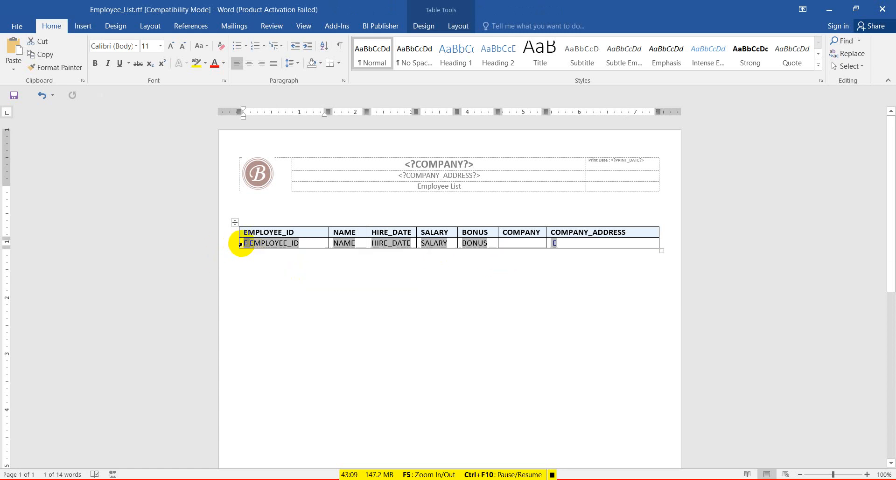
pyautogui.click(565, 245)
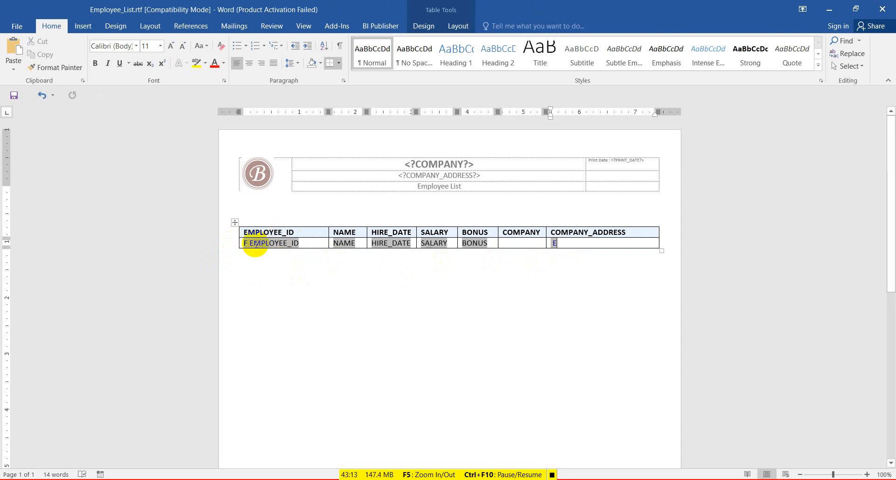
pyautogui.click(564, 243)
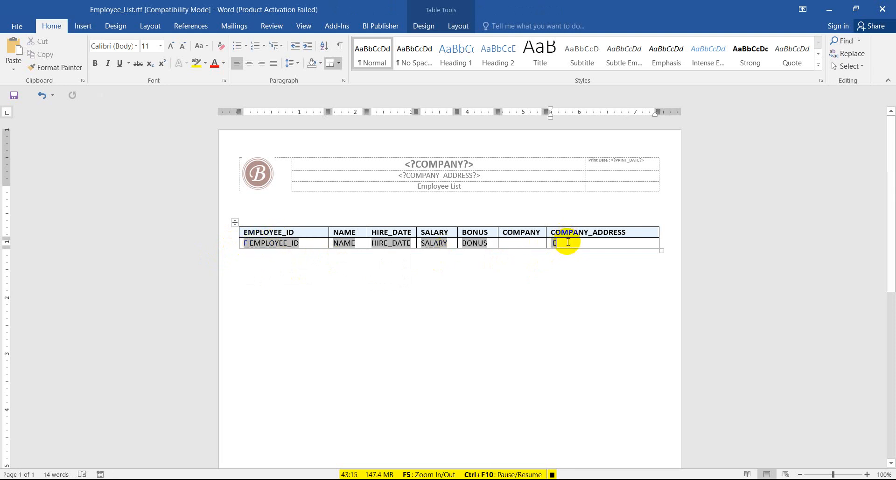
pyautogui.click(246, 244)
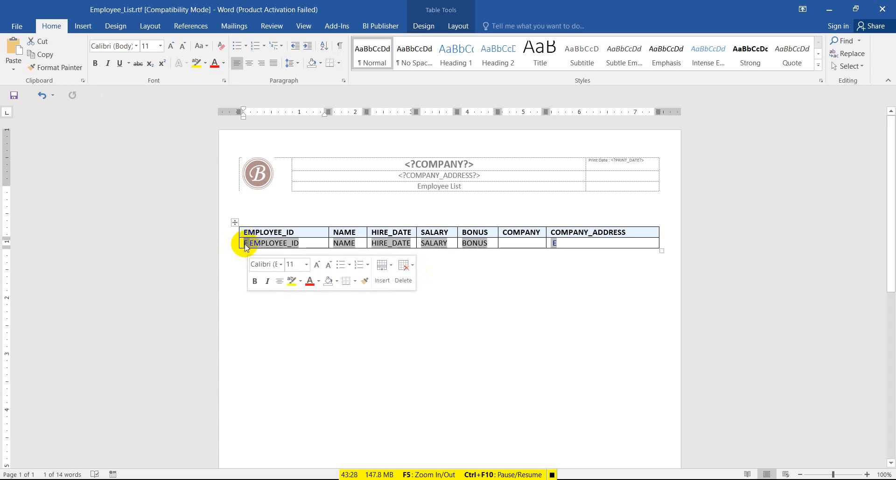
# Open and cancel the F field's form options, then reselect the data row's E and F fields.
pyautogui.doubleClick(245, 243)
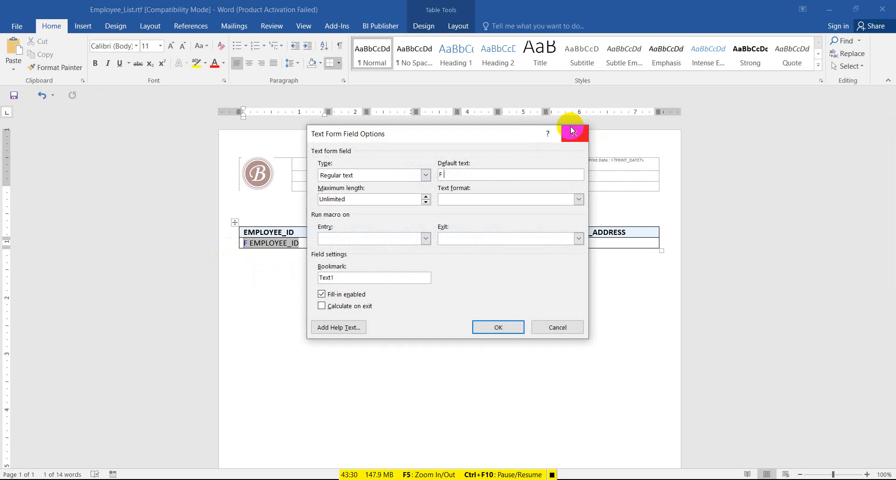
pyautogui.click(572, 130)
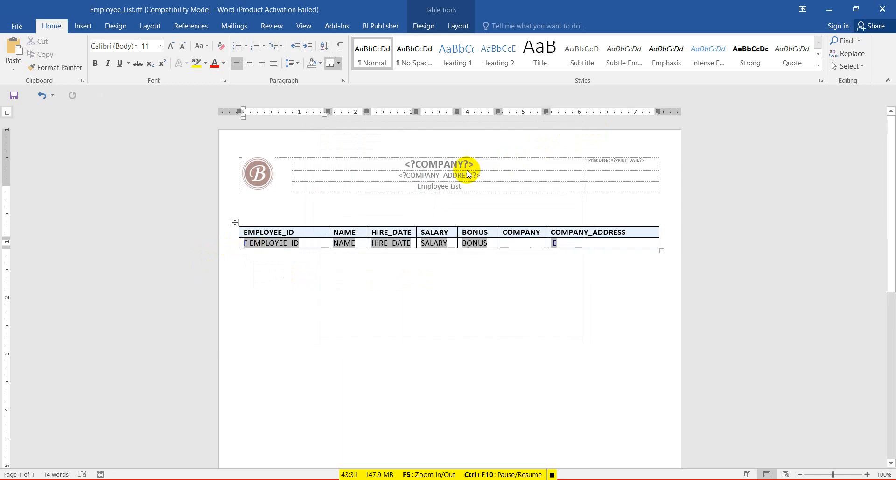
pyautogui.rightClick(262, 242)
pyautogui.click(249, 244)
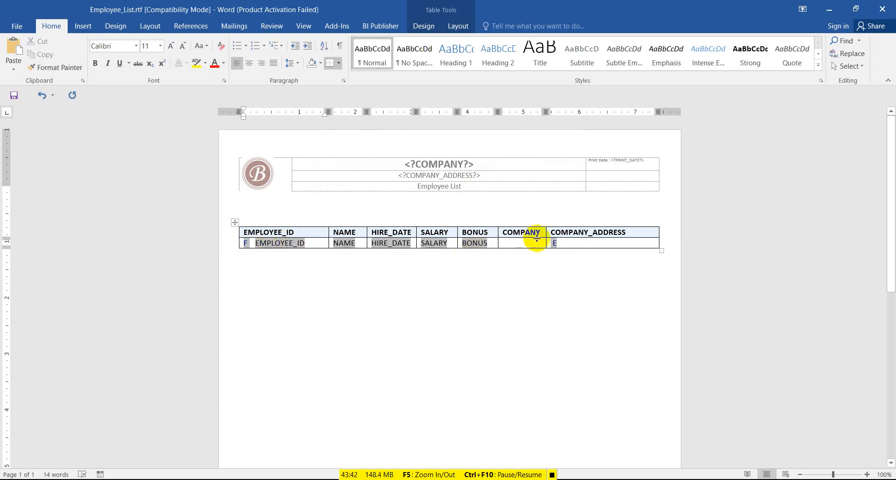
pyautogui.click(564, 241)
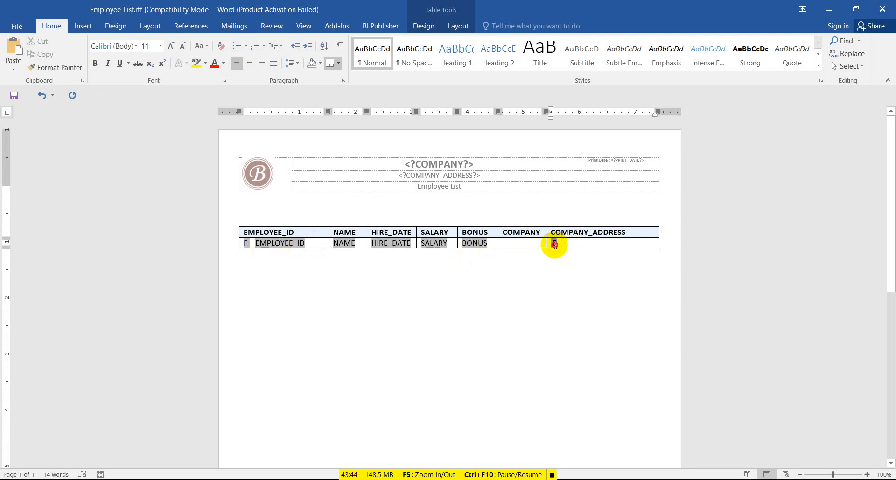
pyautogui.click(553, 244)
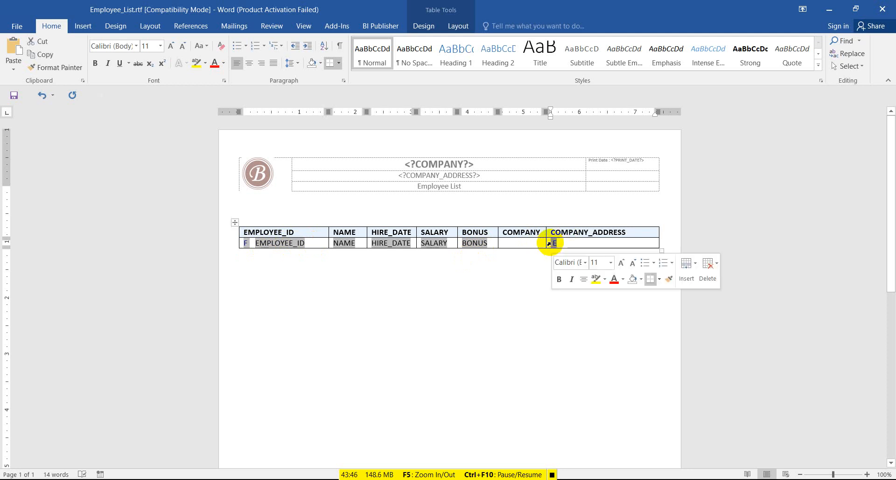
pyautogui.click(252, 242)
pyautogui.click(246, 243)
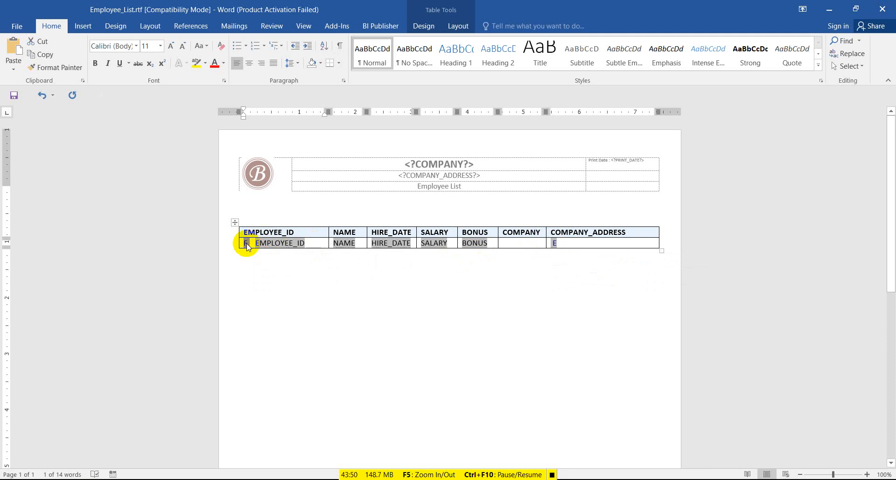
# Review the F field's <?for-each:ROW?> code sorted by EMPLOYEE_ID ascending, then close it.
pyautogui.doubleClick(246, 243)
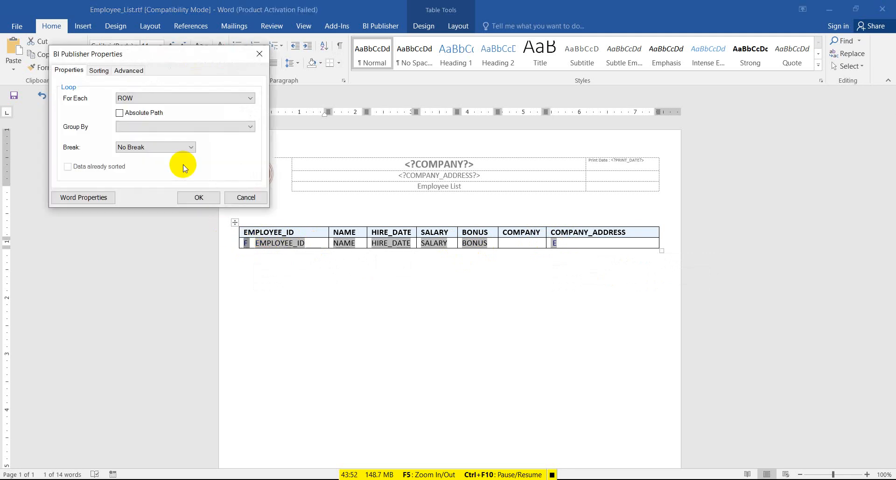
pyautogui.click(140, 74)
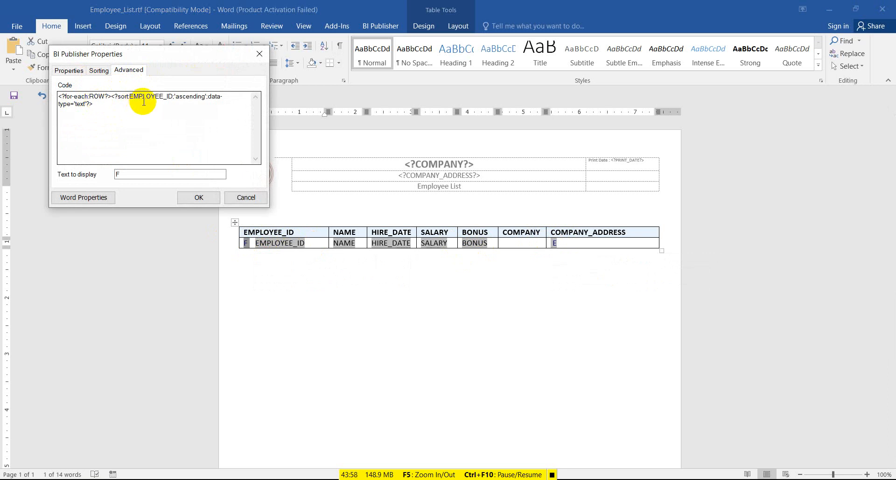
pyautogui.moveTo(126, 105); pyautogui.dragTo(59, 96)
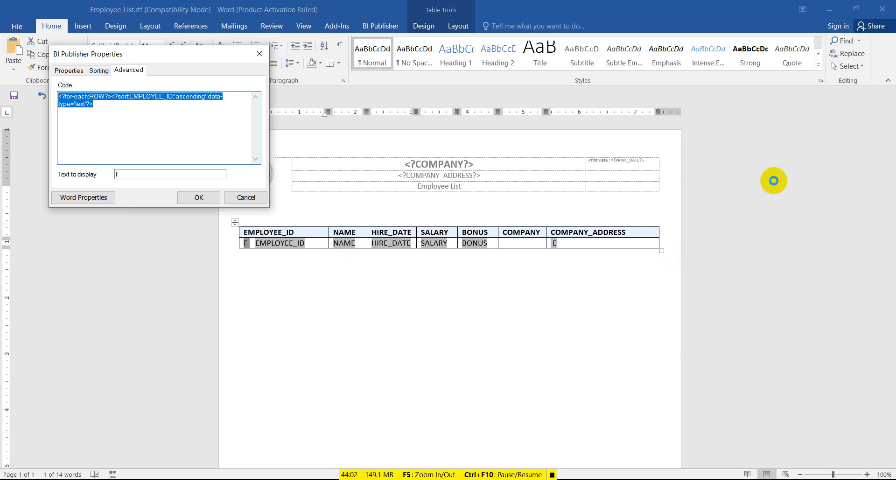
pyautogui.click(259, 53)
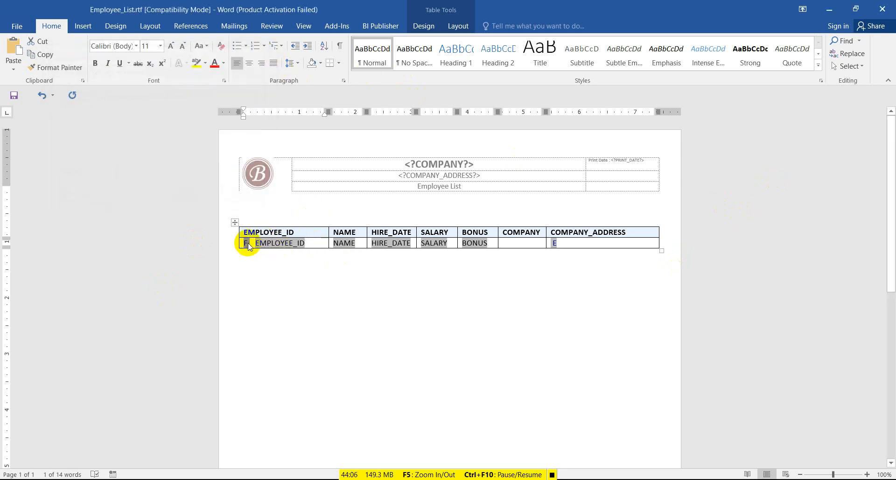
# Delete the F and E loop fields from the data row and bring up the BI Publisher tools.
pyautogui.click(456, 310)
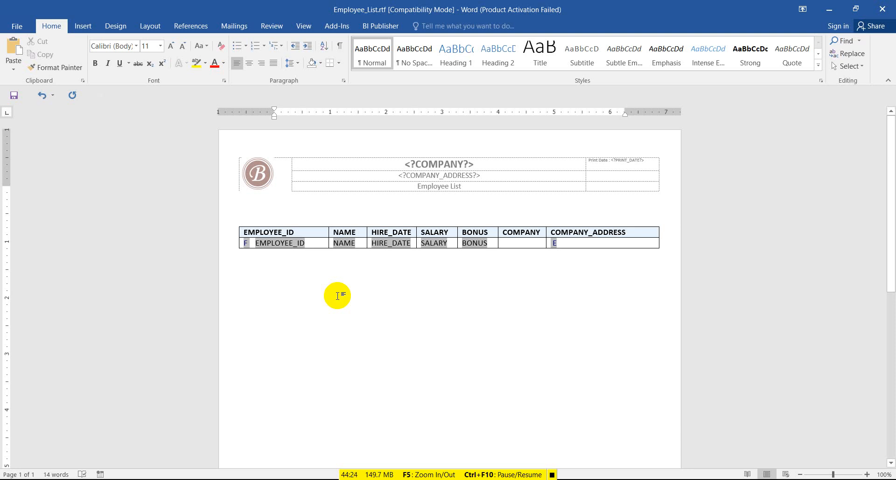
pyautogui.click(249, 242)
pyautogui.press('BackSpace')
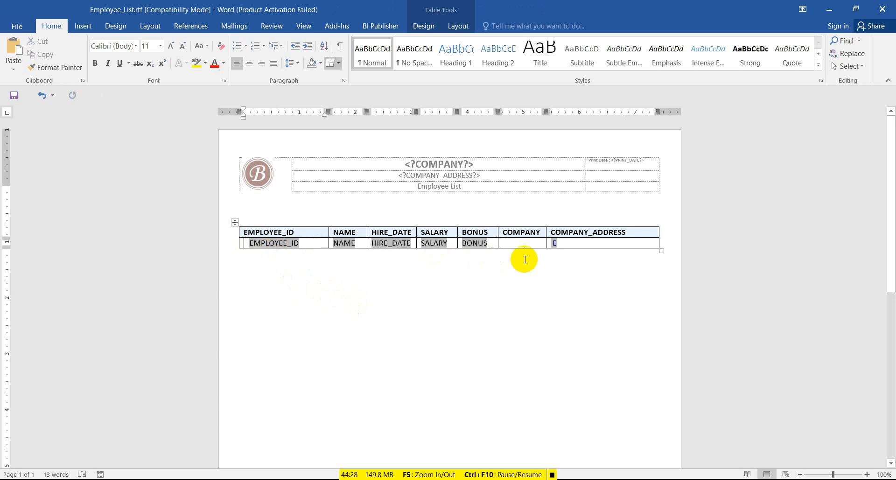
pyautogui.press('BackSpace')
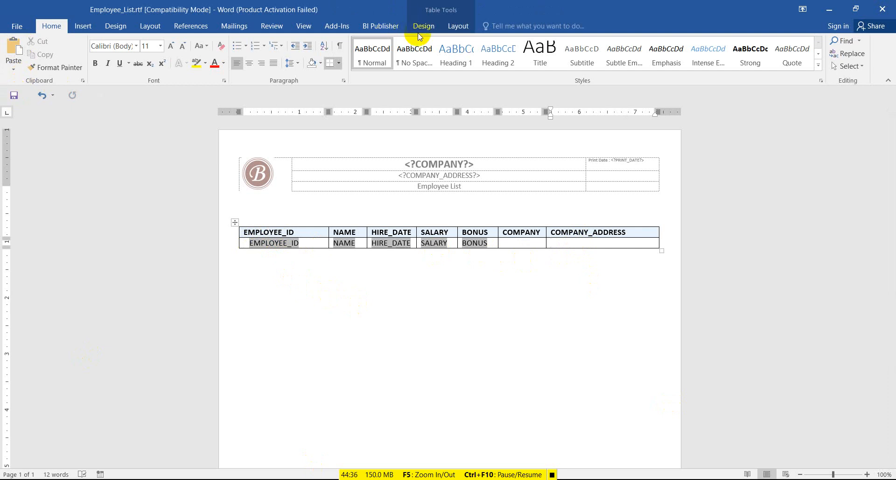
pyautogui.click(380, 26)
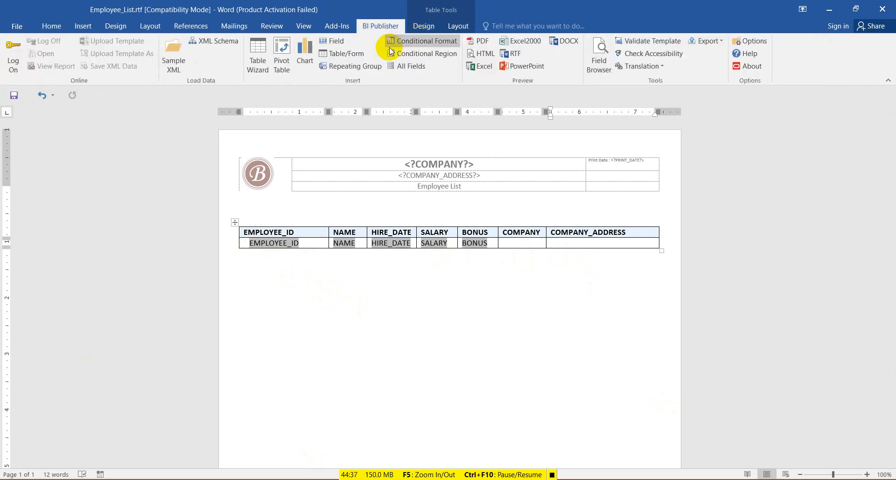
# Preview the report as PDF, confirm it shows only one employee row, and close Edge.
pyautogui.click(489, 42)
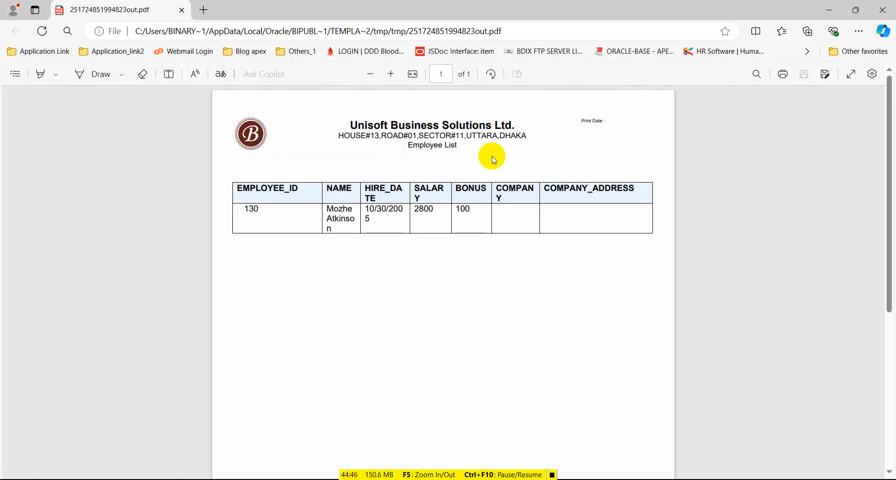
pyautogui.scroll(-3, 498, 191)
pyautogui.scroll(3, 498, 194)
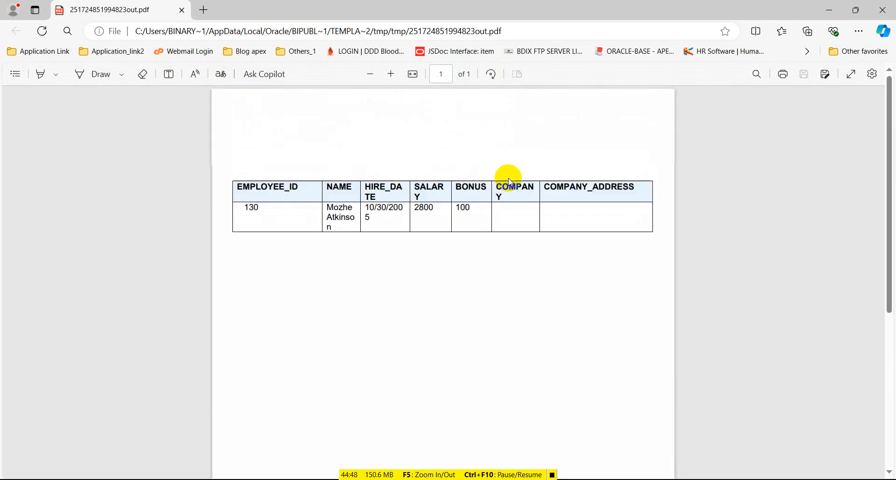
pyautogui.click(887, 8)
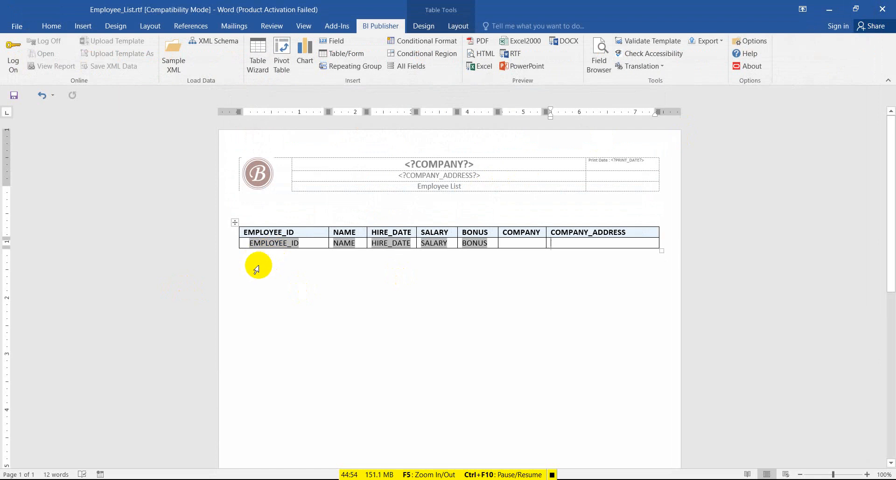
# Insert a helper table containing only EMPLOYEE_ID below the main table with the Table Wizard.
pyautogui.click(270, 291)
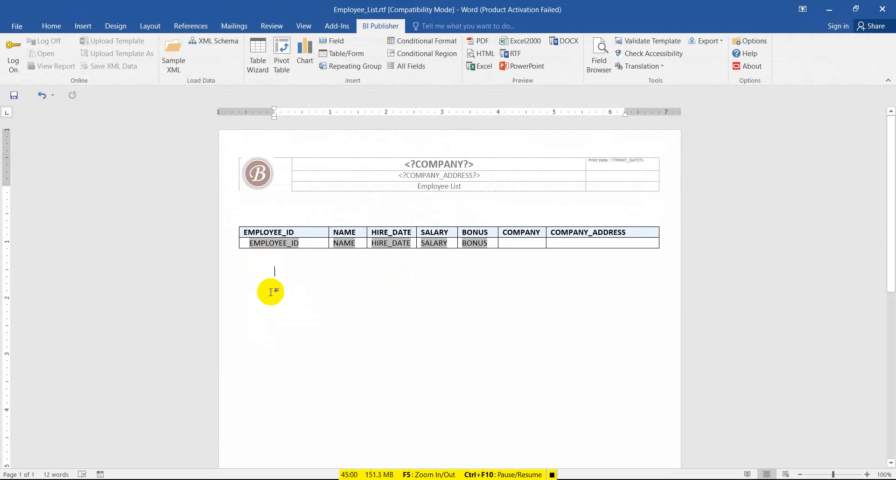
pyautogui.click(258, 53)
pyautogui.click(539, 337)
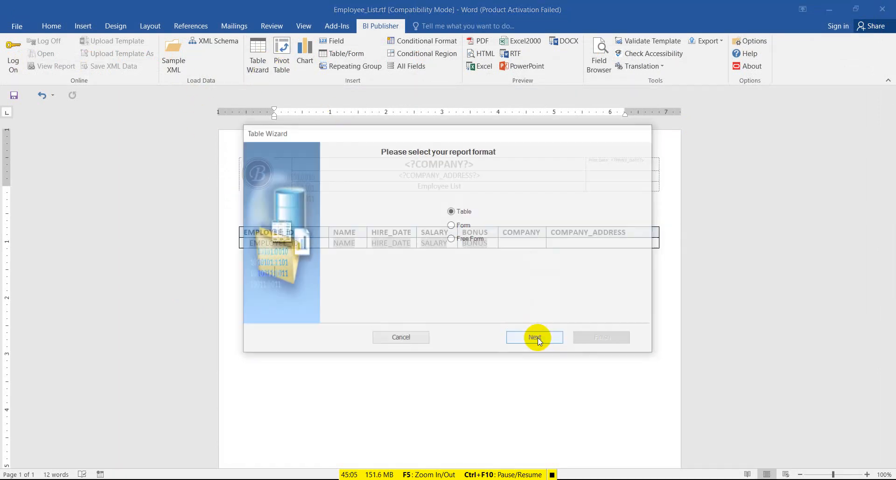
pyautogui.click(544, 331)
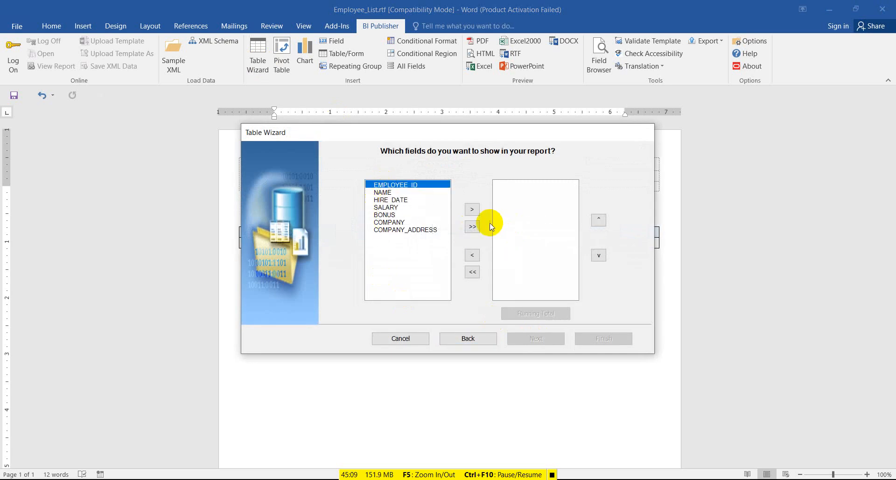
pyautogui.click(472, 209)
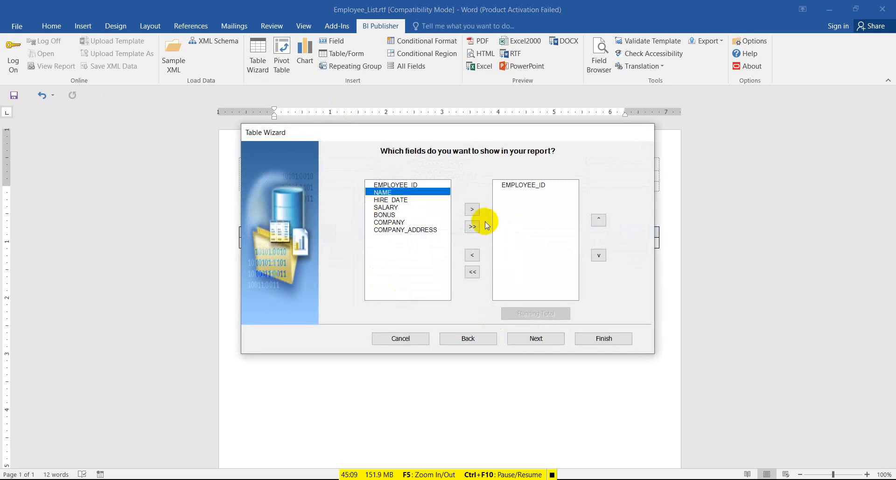
pyautogui.click(607, 338)
# Cut the F loop-start field out of the new EMPLOYEE_ID table's data cell.
pyautogui.click(608, 337)
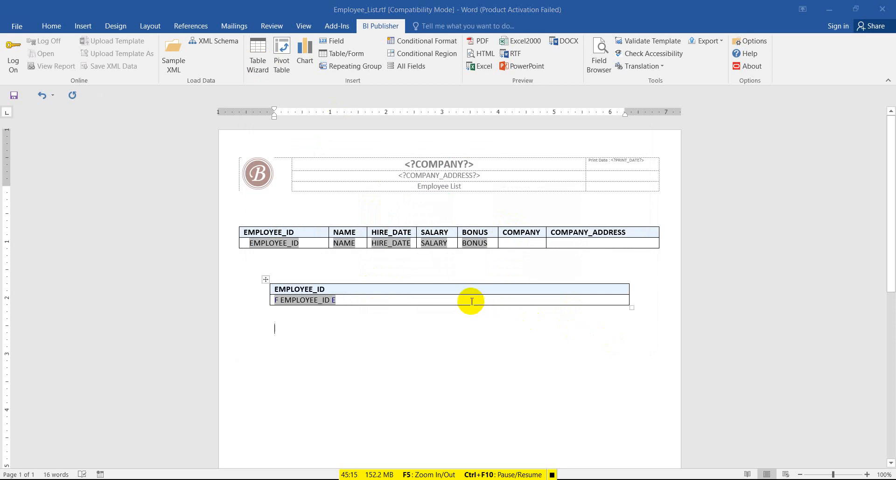
pyautogui.click(432, 300)
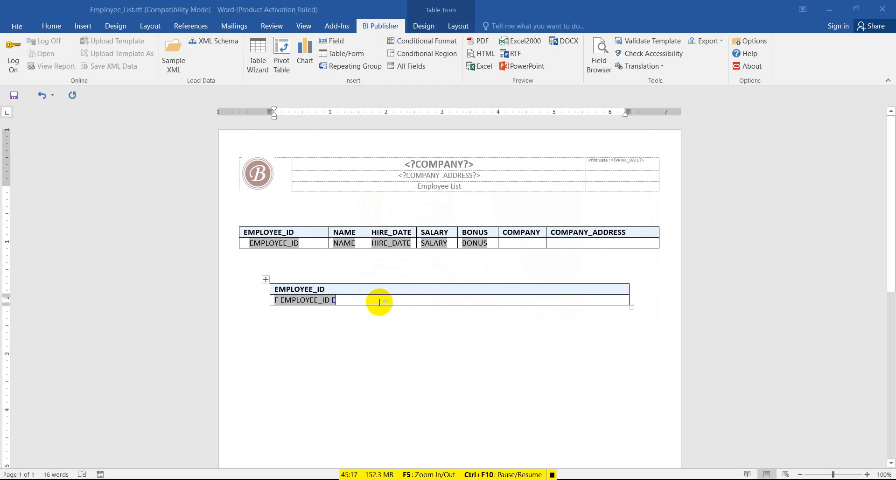
pyautogui.doubleClick(335, 299)
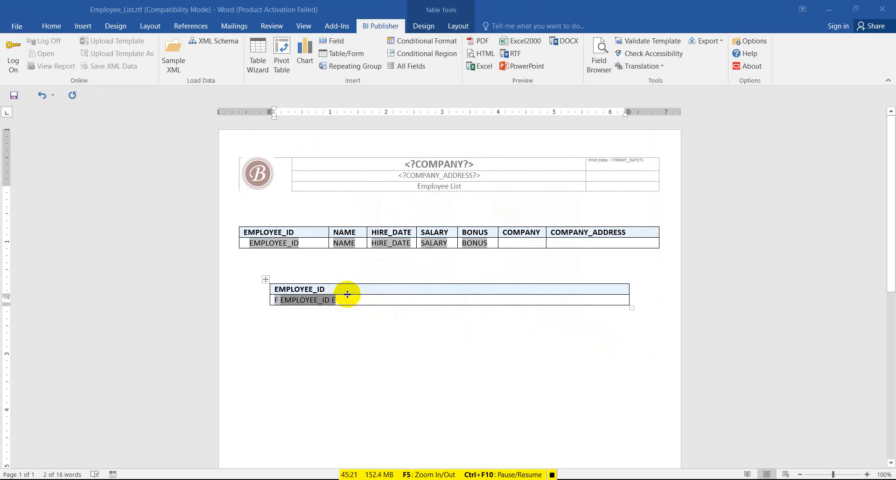
pyautogui.click(344, 301)
pyautogui.click(343, 301)
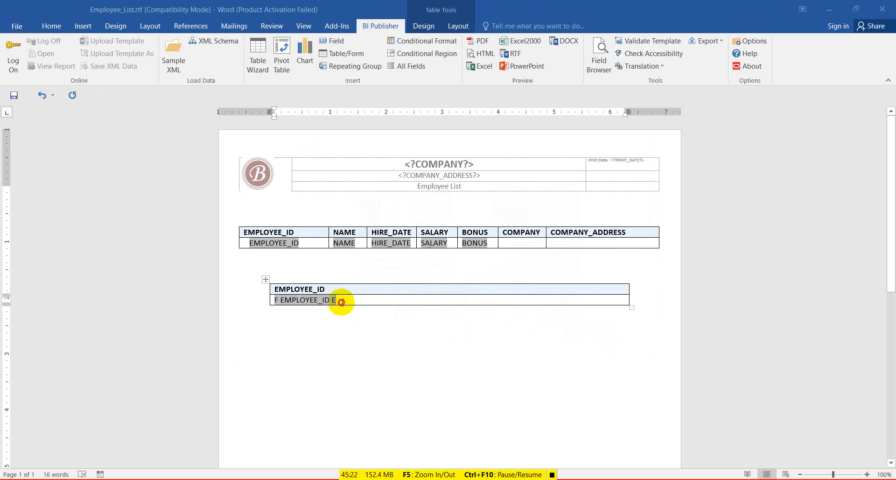
pyautogui.click(281, 300)
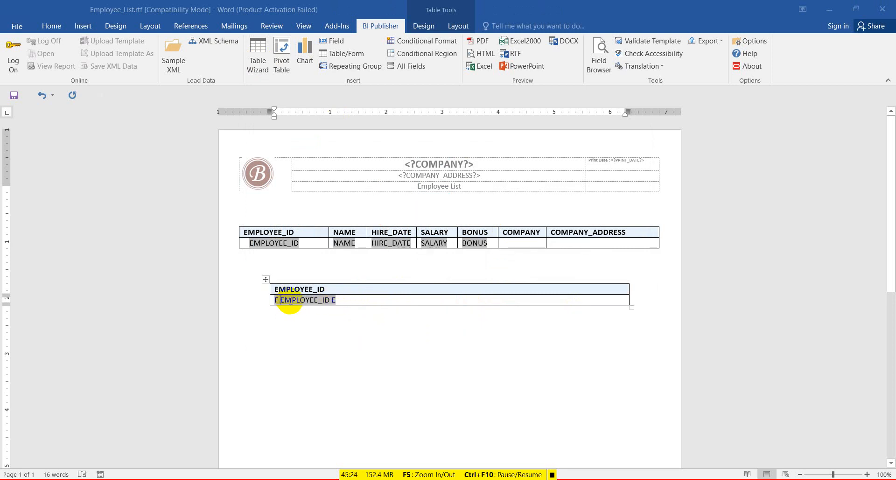
pyautogui.click(337, 301)
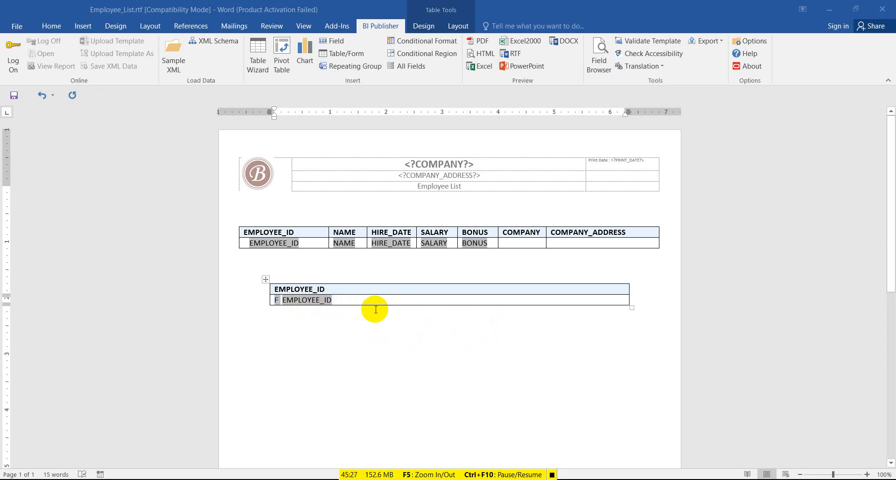
pyautogui.click(334, 304)
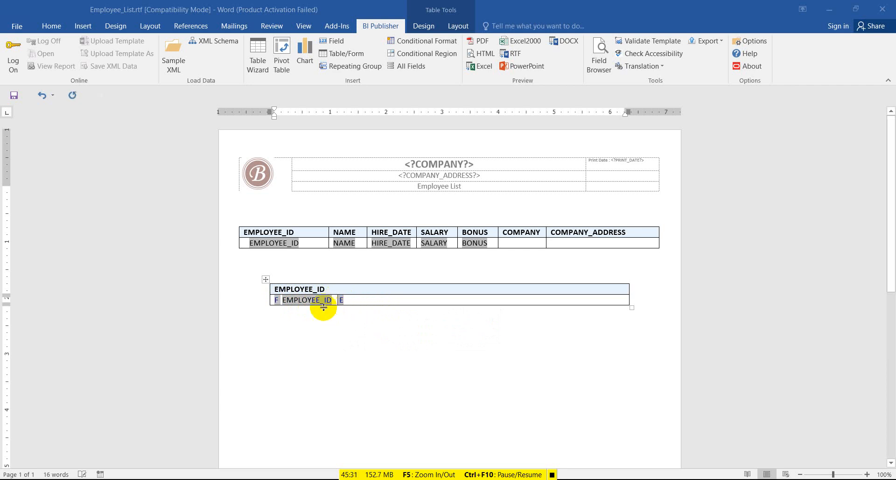
pyautogui.click(281, 299)
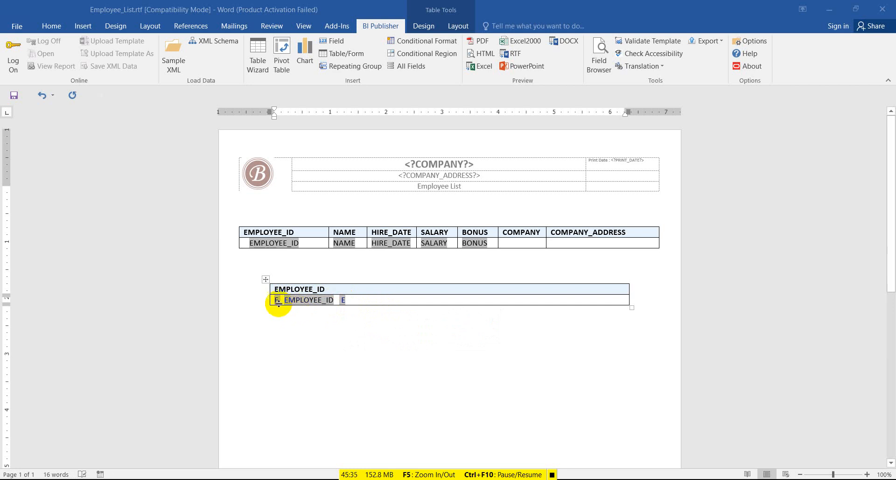
pyautogui.doubleClick(277, 300)
pyautogui.hotkey('ctrl', 'c')
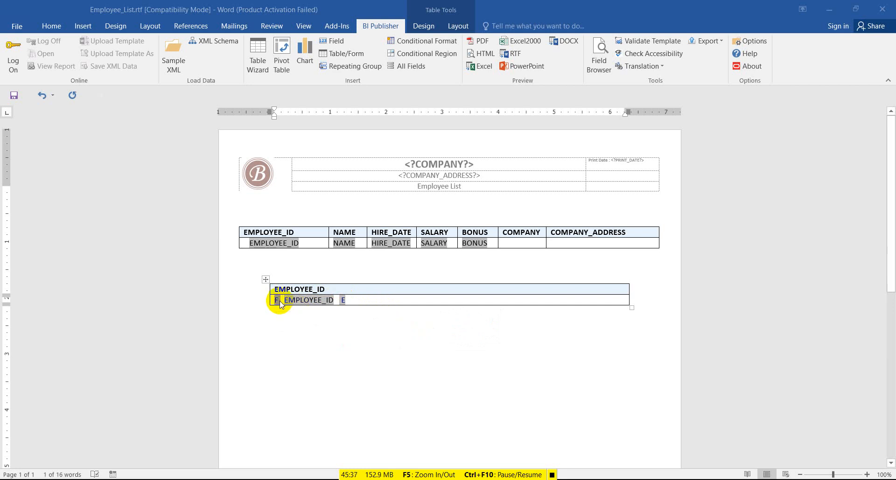
pyautogui.press('Delete')
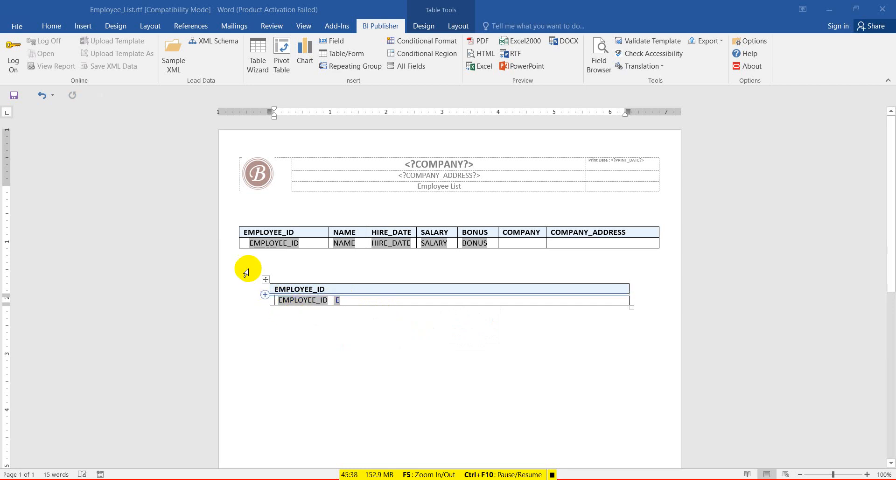
# Paste the F loop field before EMPLOYEE_ID in the main table's data cell.
pyautogui.click(247, 234)
pyautogui.click(248, 243)
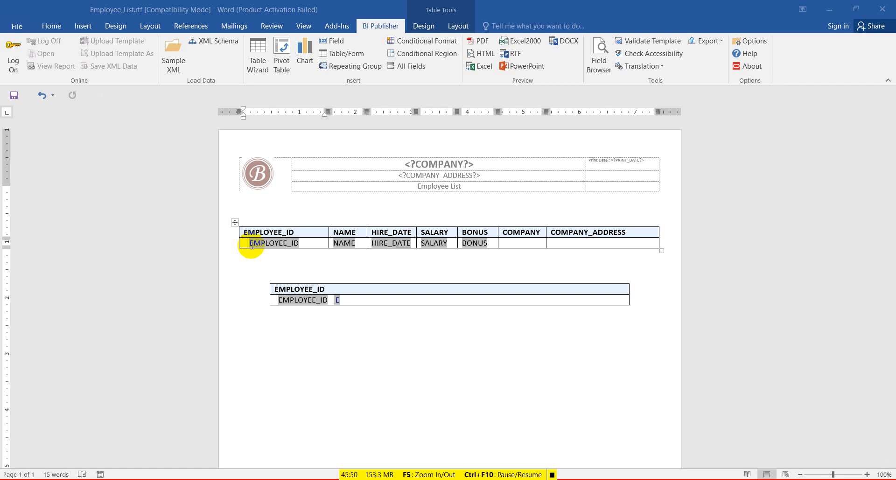
pyautogui.hotkey('ctrl', 'v')
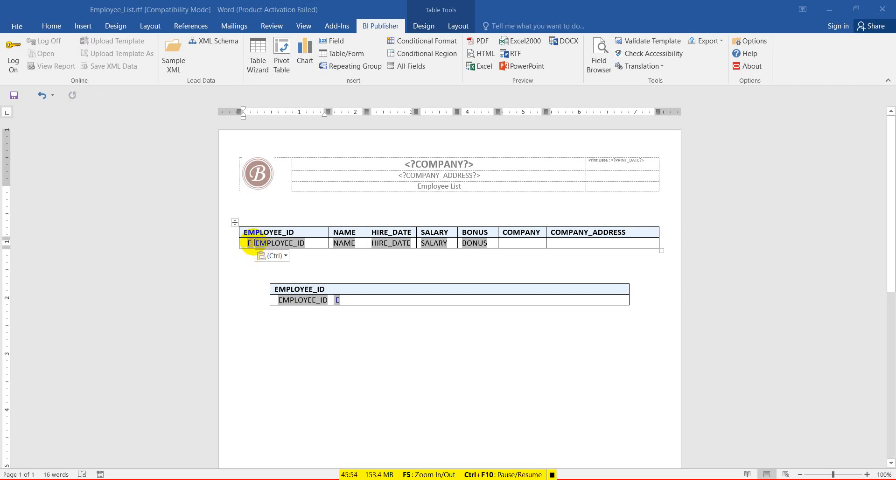
pyautogui.click(249, 243)
# Change the pasted loop field's display text to 'kutub' in its BI Publisher properties.
pyautogui.doubleClick(249, 243)
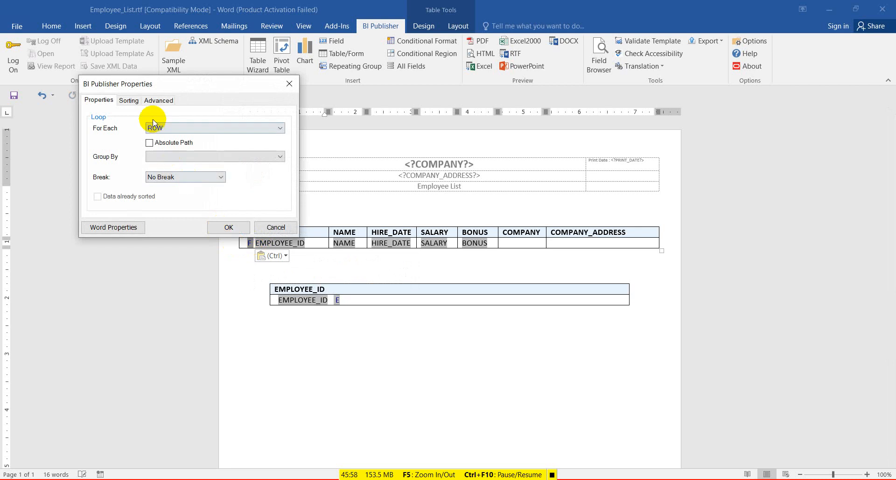
pyautogui.click(137, 101)
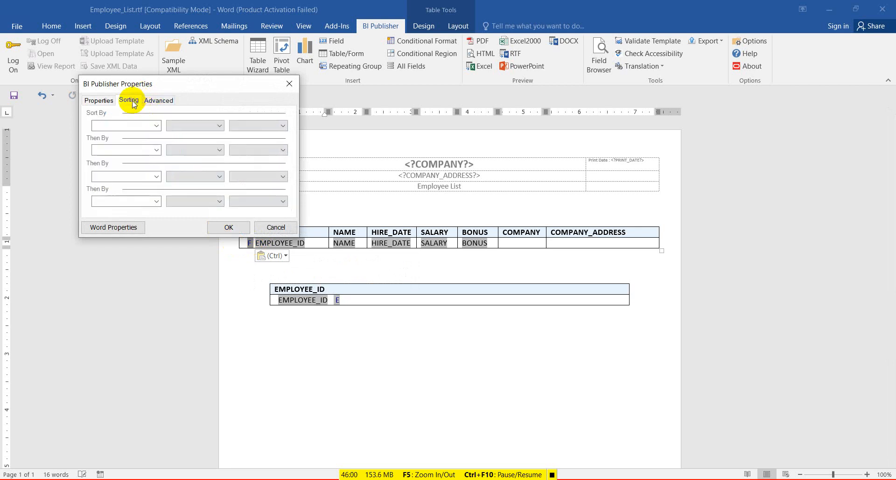
pyautogui.click(153, 105)
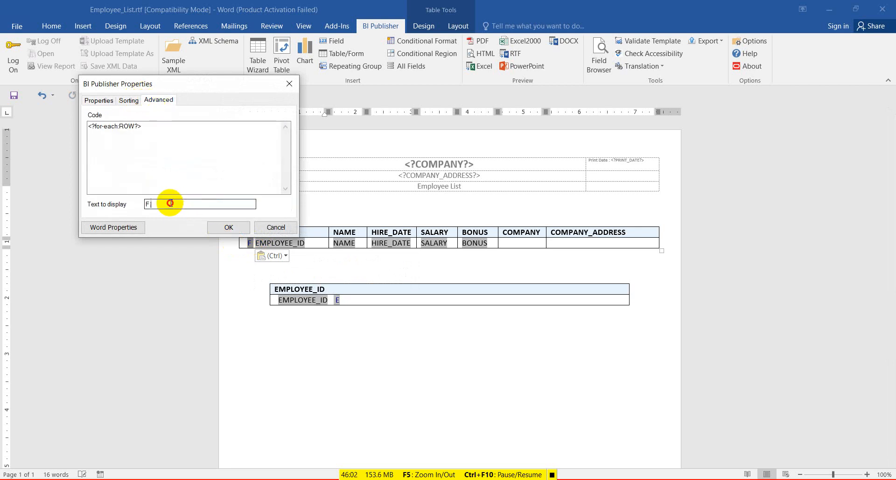
pyautogui.doubleClick(146, 203)
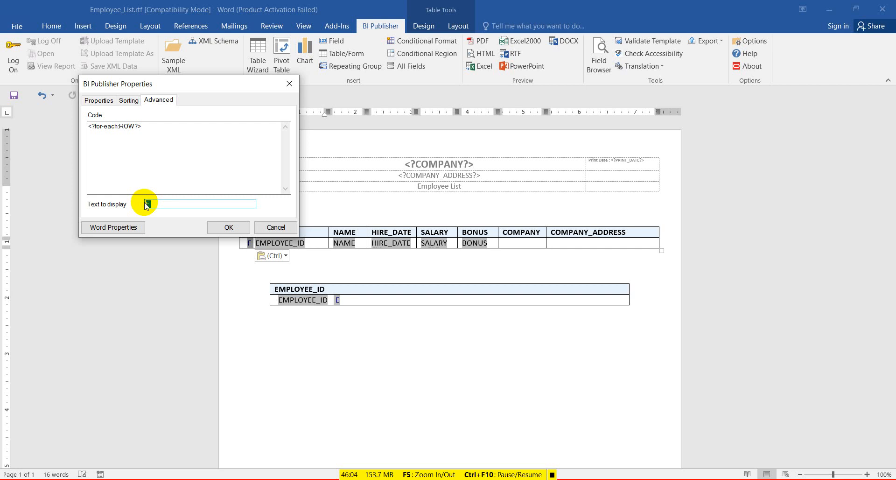
pyautogui.write('kutub')
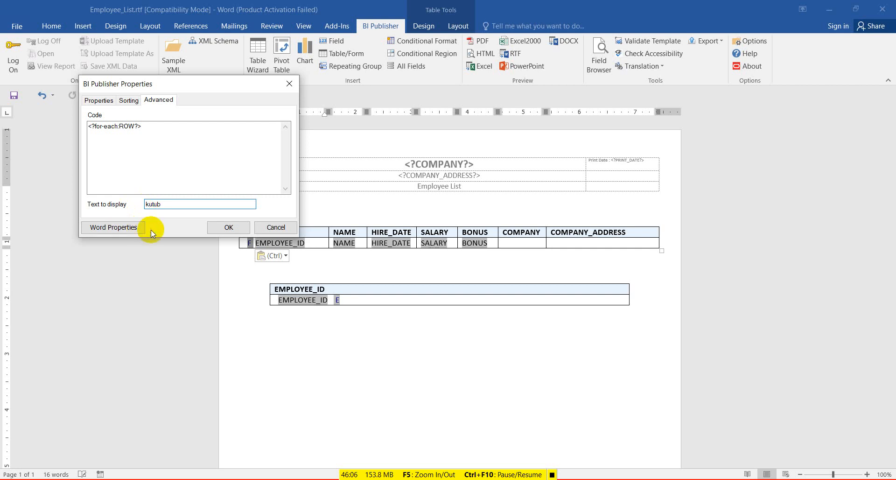
pyautogui.click(216, 227)
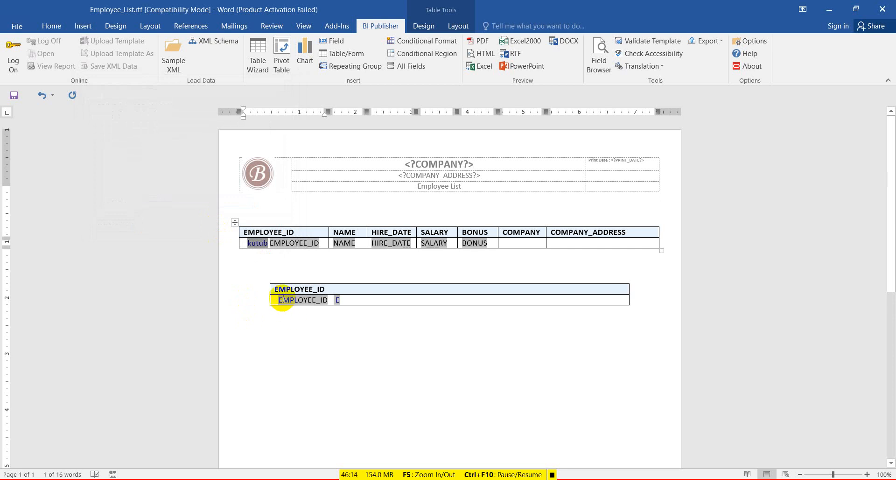
# Change the kutub loop field's display text back to 'f' on the Advanced tab.
pyautogui.rightClick(261, 244)
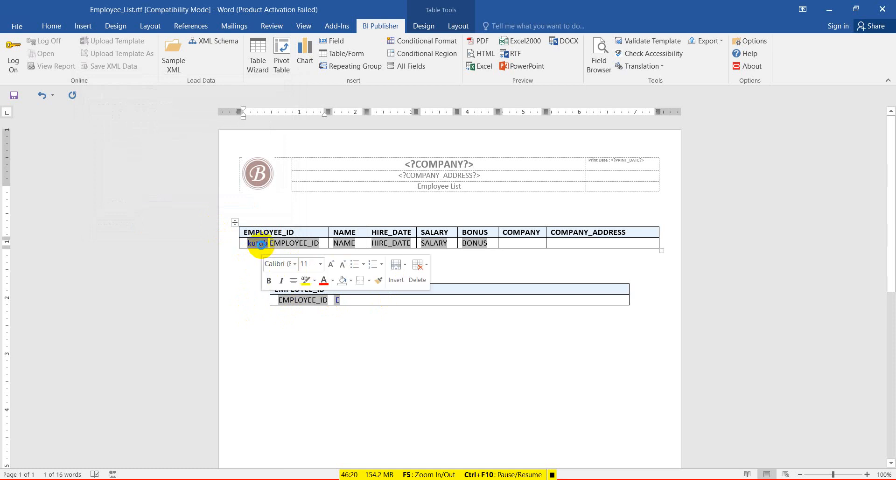
pyautogui.doubleClick(261, 244)
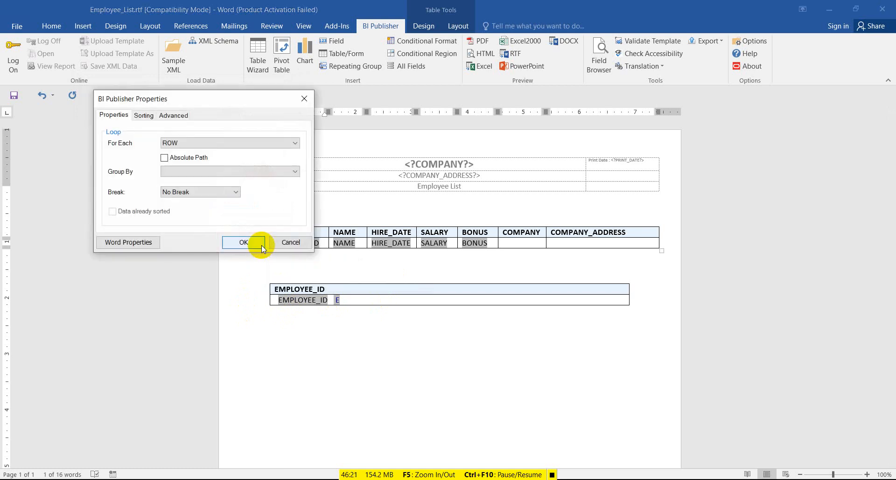
pyautogui.click(186, 120)
pyautogui.moveTo(177, 219); pyautogui.dragTo(161, 220)
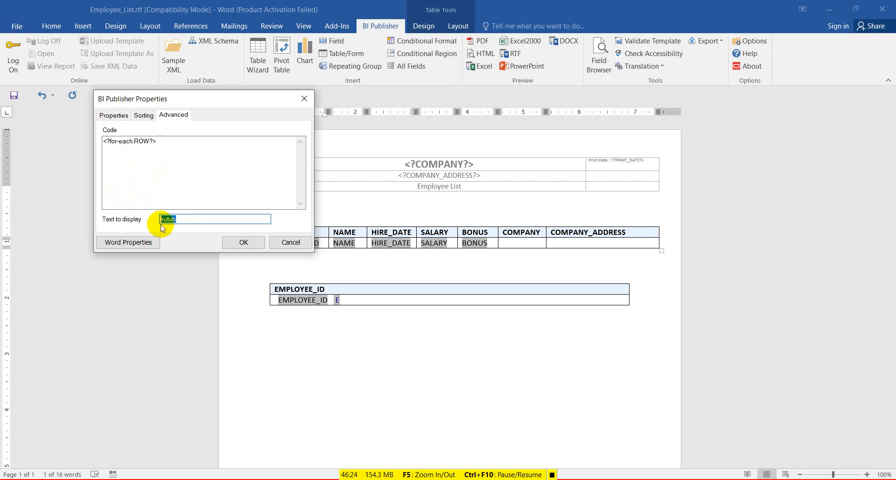
pyautogui.write('f')
pyautogui.click(246, 242)
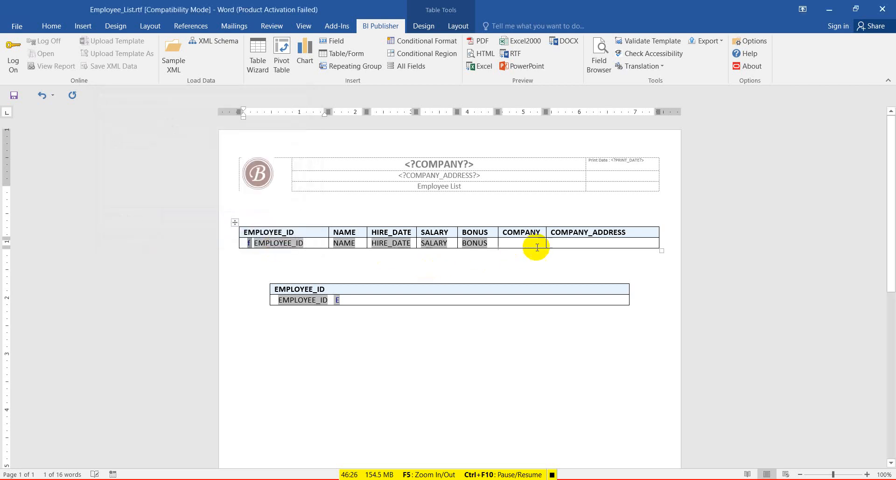
pyautogui.click(338, 300)
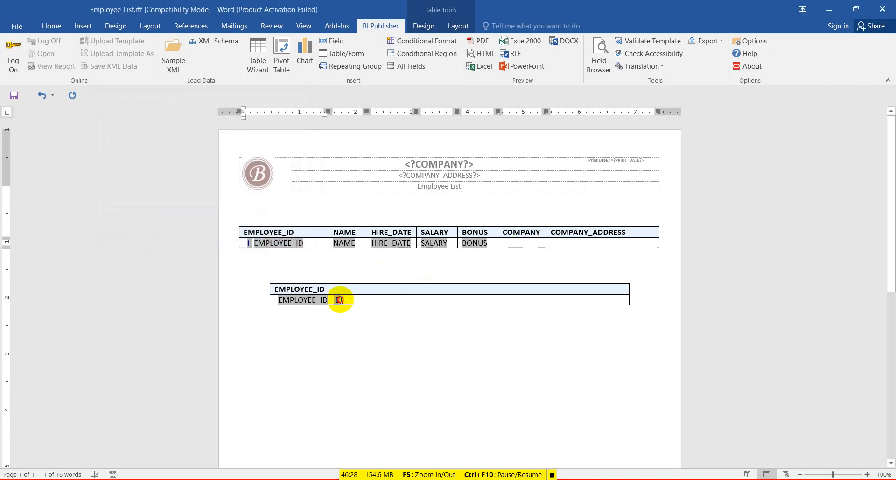
# Cut the E field from the lower table and clear the COMPANY and COMPANY_ADDRESS header text.
pyautogui.click(344, 300)
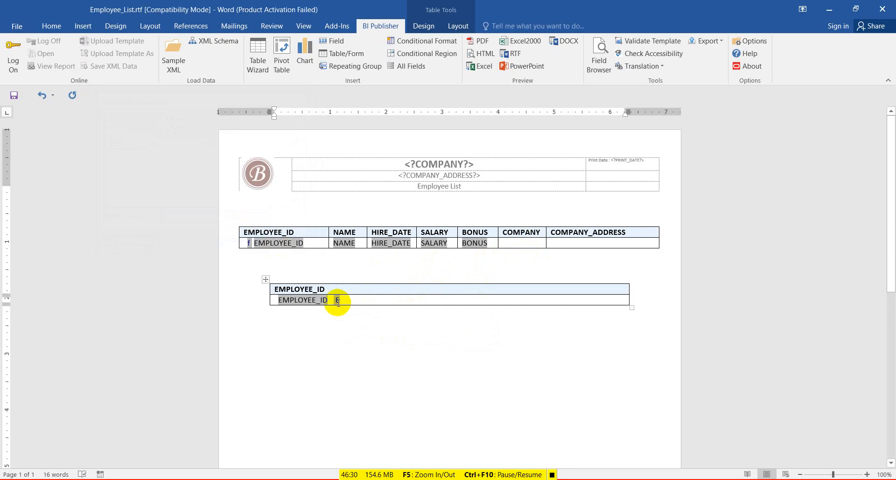
pyautogui.click(338, 302)
pyautogui.hotkey('ctrl', 'c')
pyautogui.press('Delete')
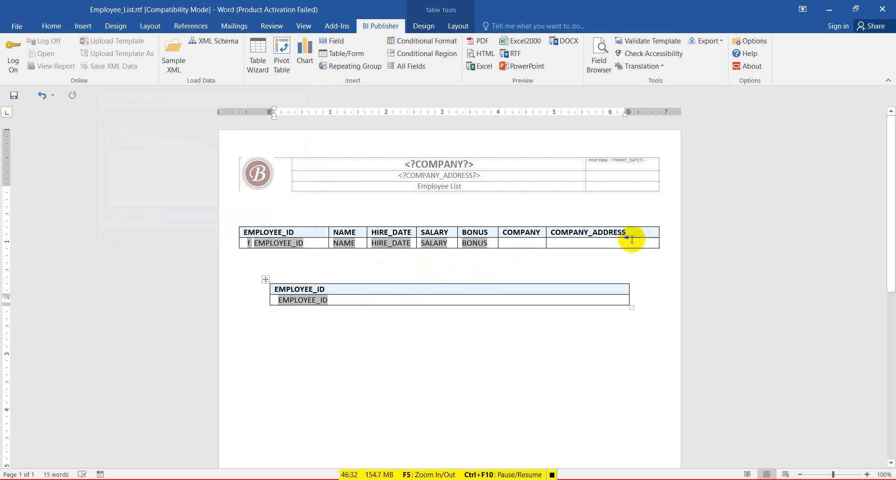
pyautogui.click(535, 227)
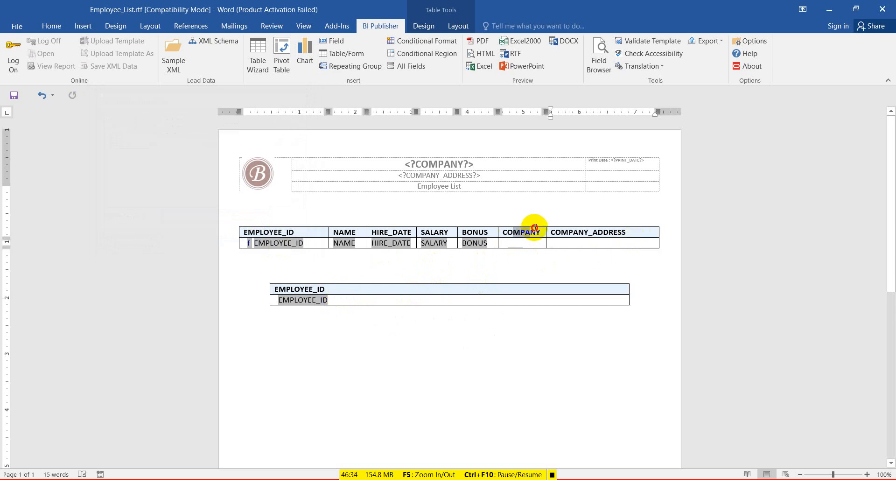
pyautogui.moveTo(534, 227); pyautogui.dragTo(566, 231)
pyautogui.press('BackSpace')
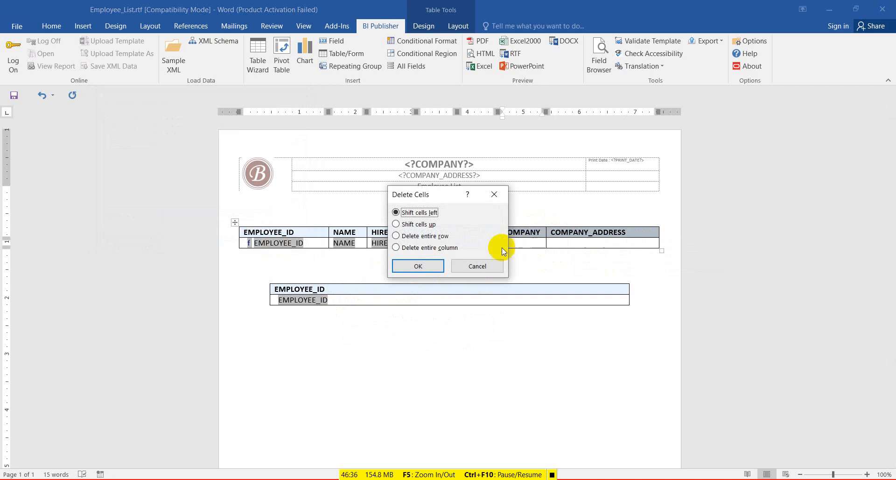
pyautogui.click(494, 197)
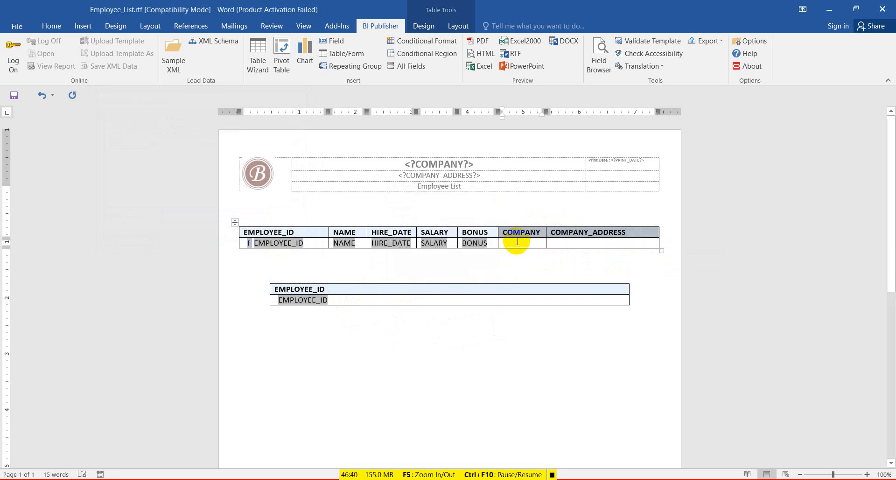
pyautogui.press('Delete')
# Try merging the empty cells beside BONUS, undo the merges, and clear the leftover header text.
pyautogui.moveTo(491, 230); pyautogui.dragTo(563, 226)
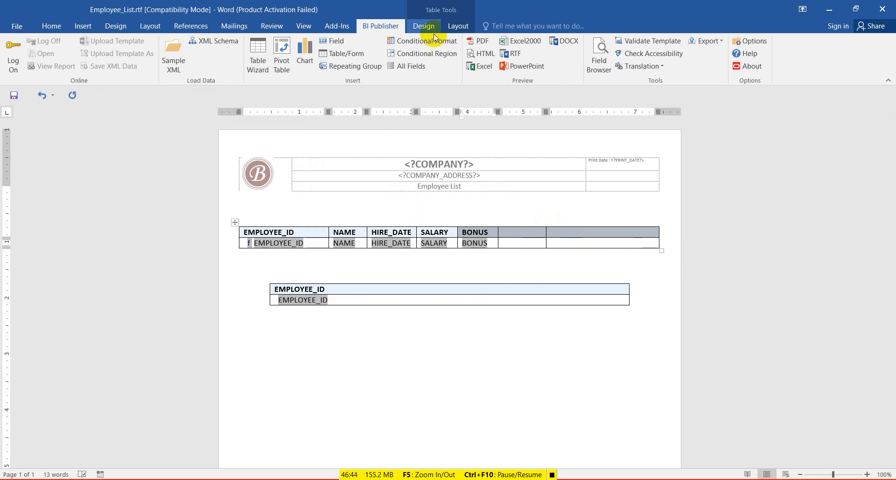
pyautogui.click(460, 27)
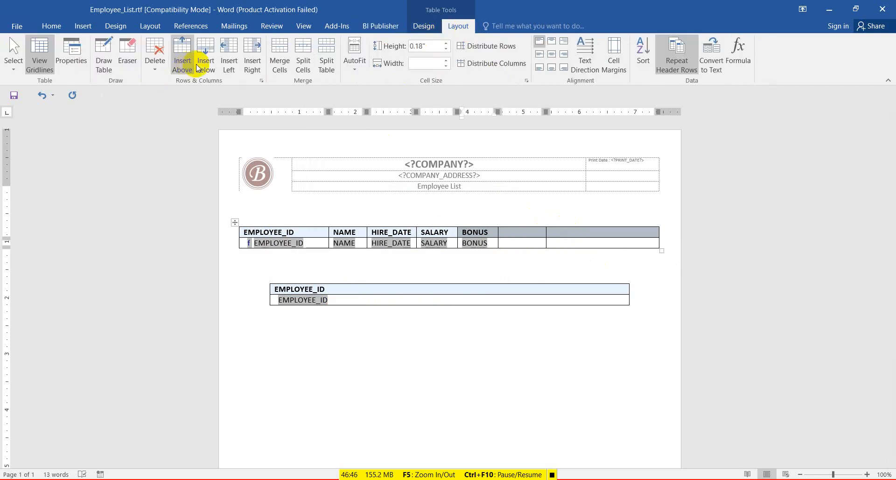
pyautogui.click(280, 57)
pyautogui.click(511, 242)
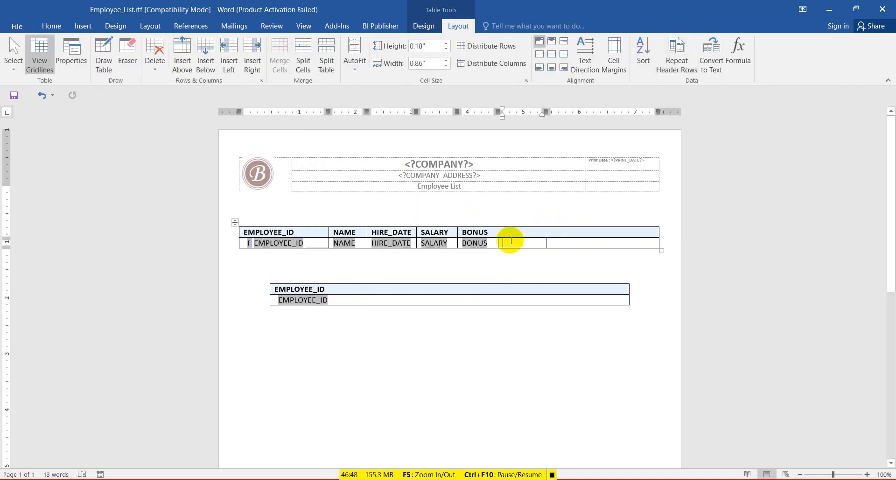
pyautogui.moveTo(497, 245); pyautogui.dragTo(551, 245)
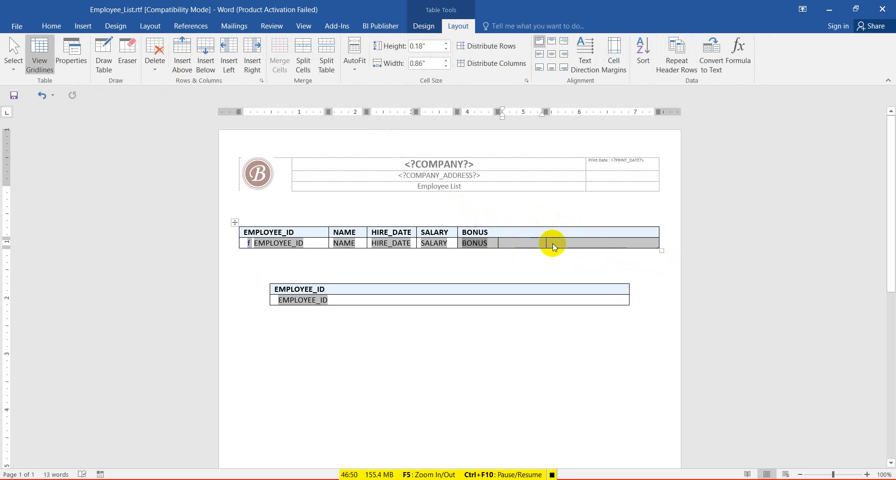
pyautogui.click(277, 62)
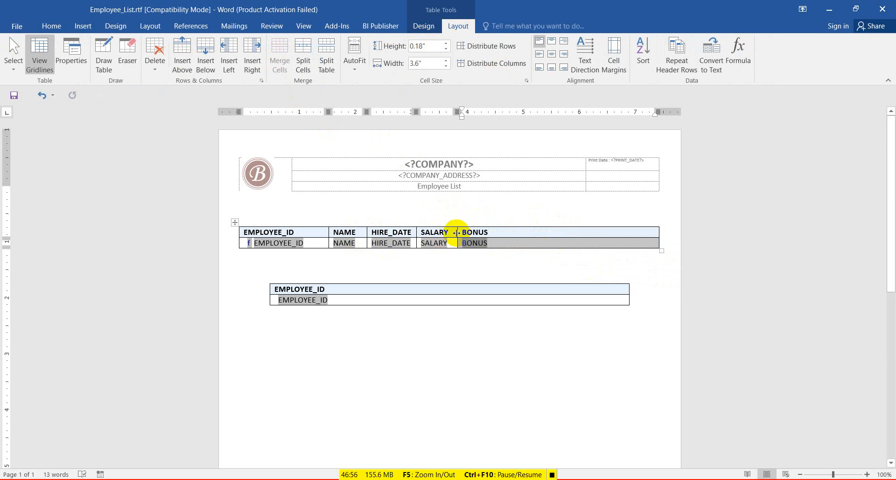
pyautogui.click(514, 230)
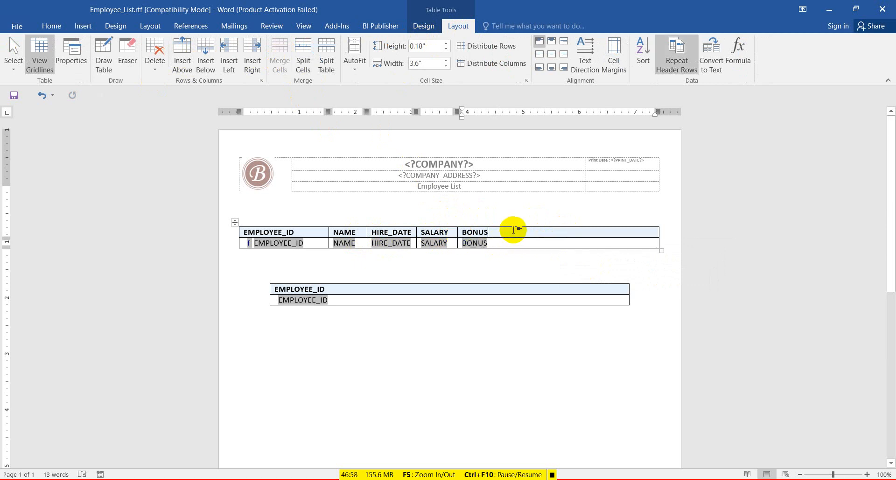
pyautogui.hotkey('ctrl', 'z')
pyautogui.hotkey('ctrl', 'z')
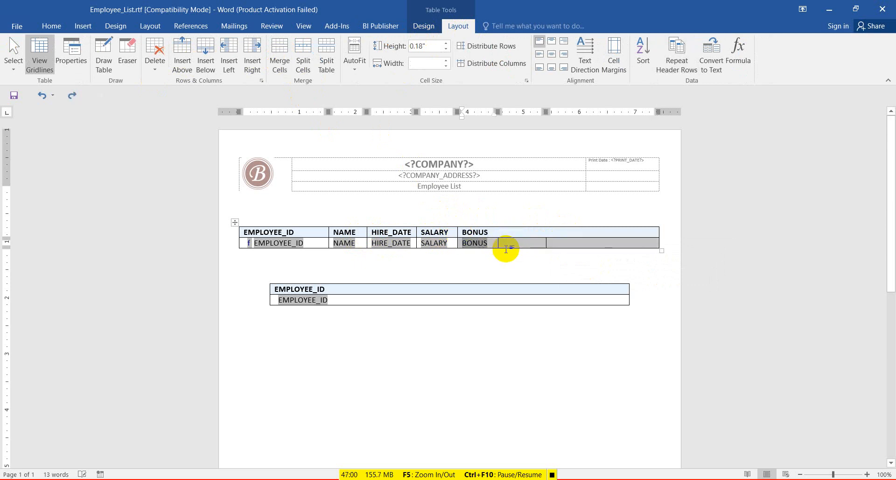
pyautogui.click(511, 233)
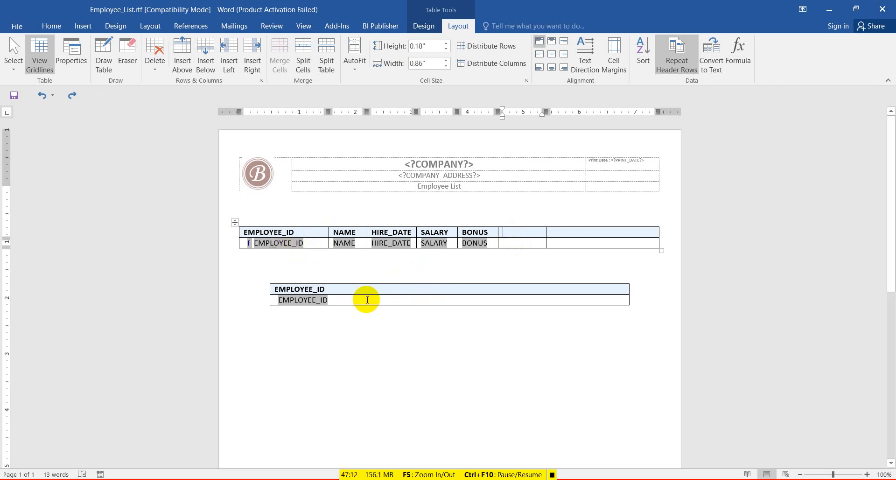
pyautogui.hotkey('ctrl', 'z')
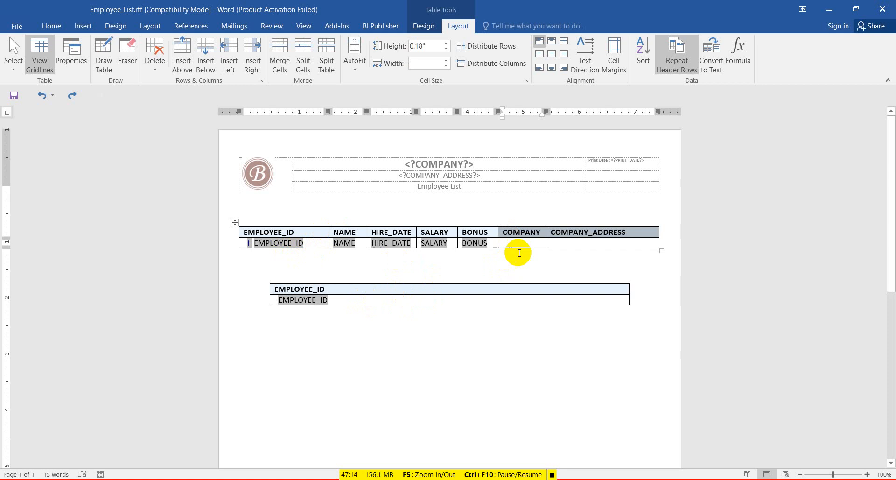
pyautogui.press('Delete')
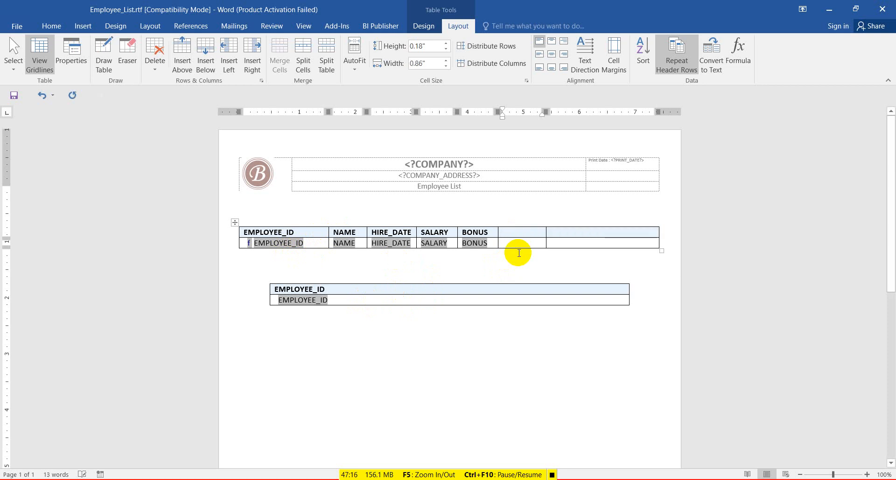
# Paste the E field into the main table's last data cell, save, and select the lower table.
pyautogui.click(555, 241)
pyautogui.hotkey('ctrl', 'v')
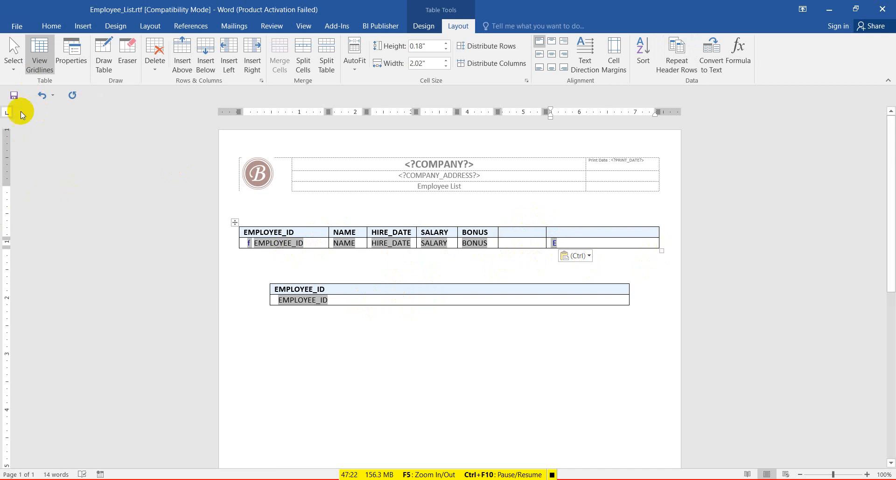
pyautogui.click(14, 97)
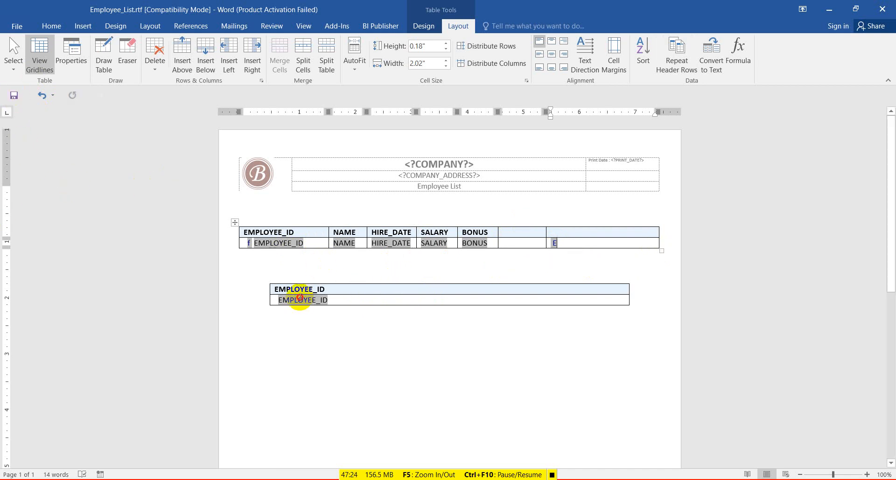
pyautogui.moveTo(279, 289); pyautogui.dragTo(274, 285)
pyautogui.click(266, 279)
pyautogui.rightClick(266, 278)
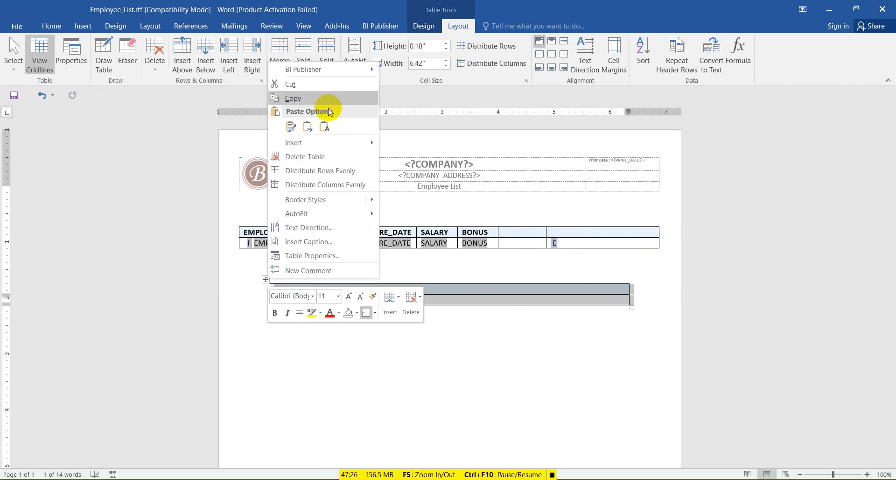
# Remove the lower helper table and the empty paragraphs below the main table, then save.
pyautogui.click(329, 79)
pyautogui.moveTo(275, 252); pyautogui.dragTo(293, 341)
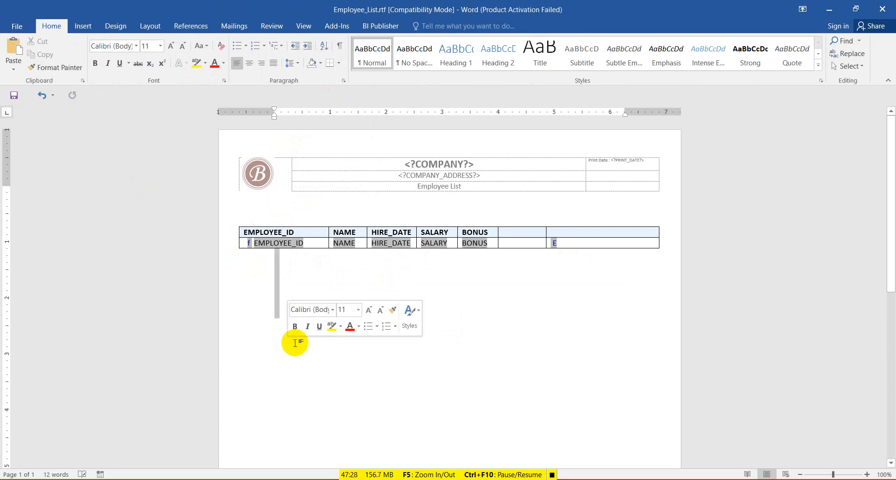
pyautogui.press('Delete')
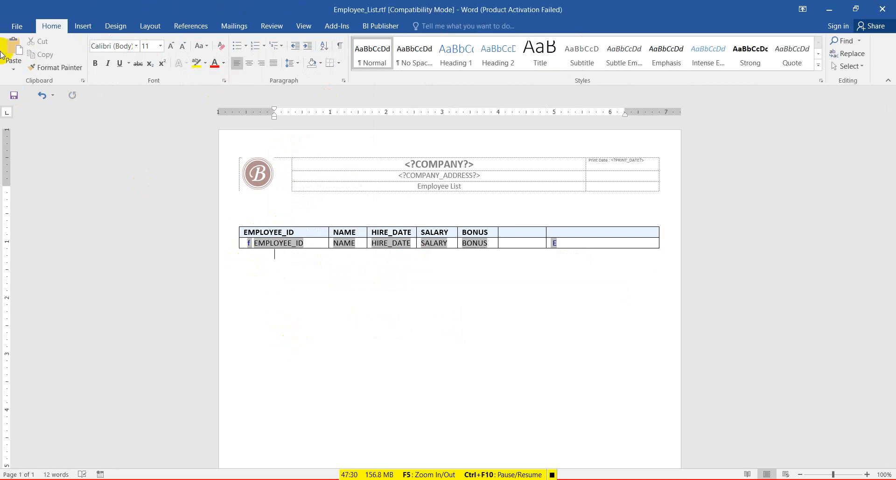
pyautogui.click(11, 98)
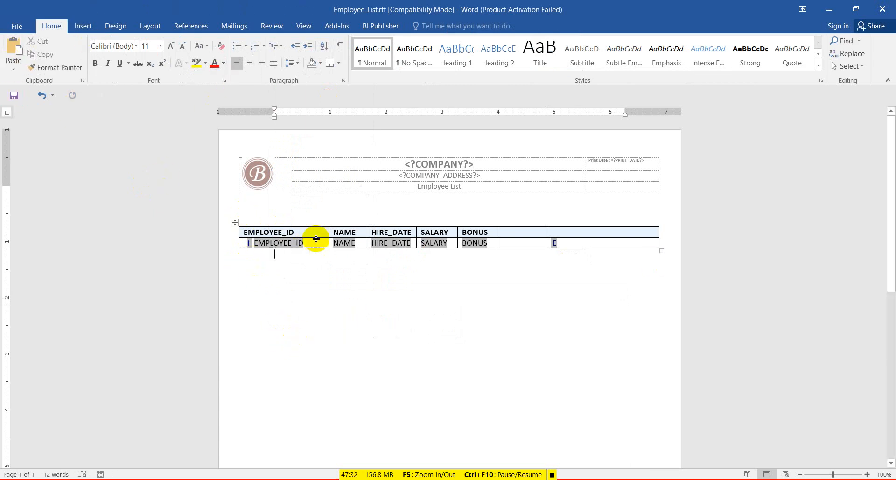
# Rename the EMPLOYEE_ID header to 'Employee Id' and adjust the Employee Id, sixth, BONUS and SALARY column widths.
pyautogui.moveTo(299, 234); pyautogui.dragTo(245, 232)
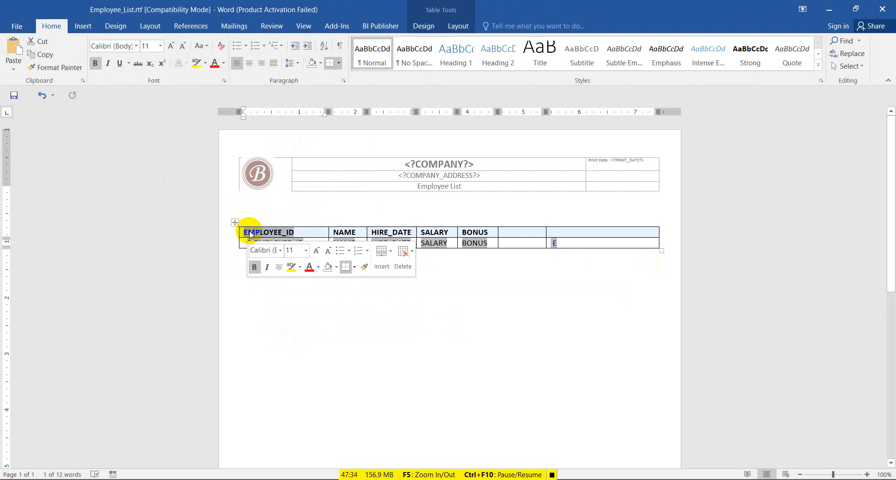
pyautogui.write('Employee')
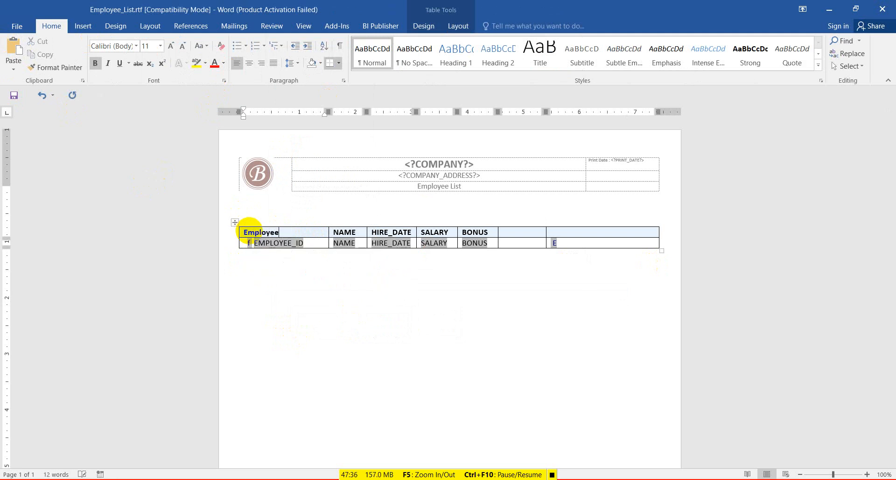
pyautogui.write(' Id')
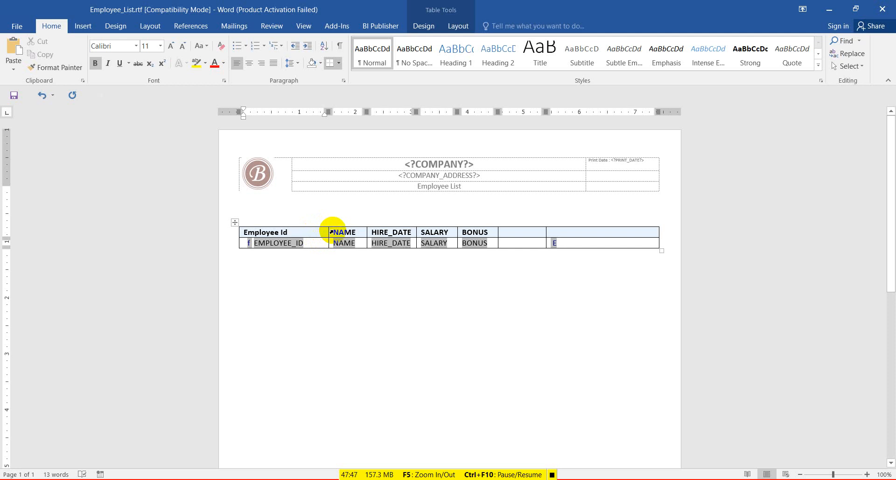
pyautogui.moveTo(329, 232); pyautogui.dragTo(310, 236)
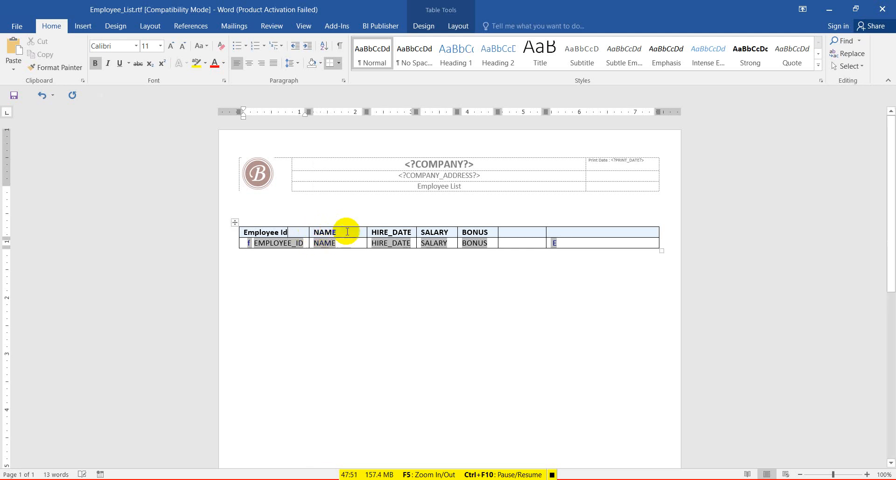
pyautogui.click(347, 233)
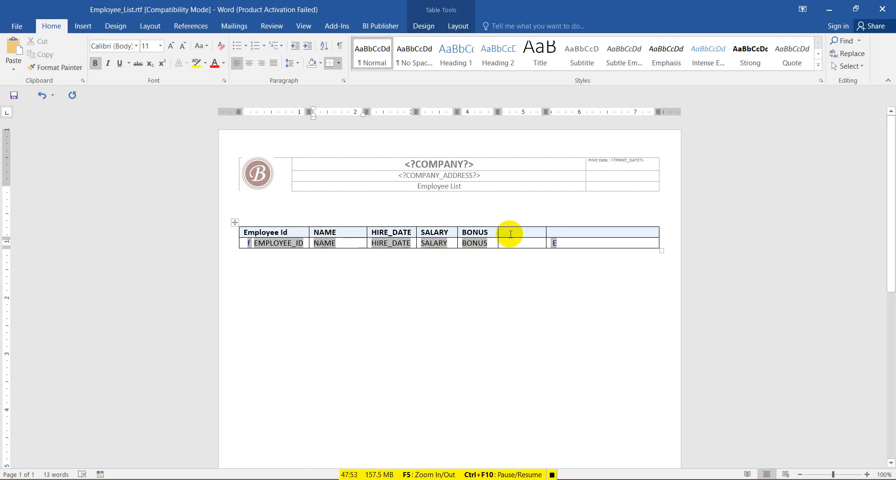
pyautogui.moveTo(545, 232); pyautogui.dragTo(568, 232)
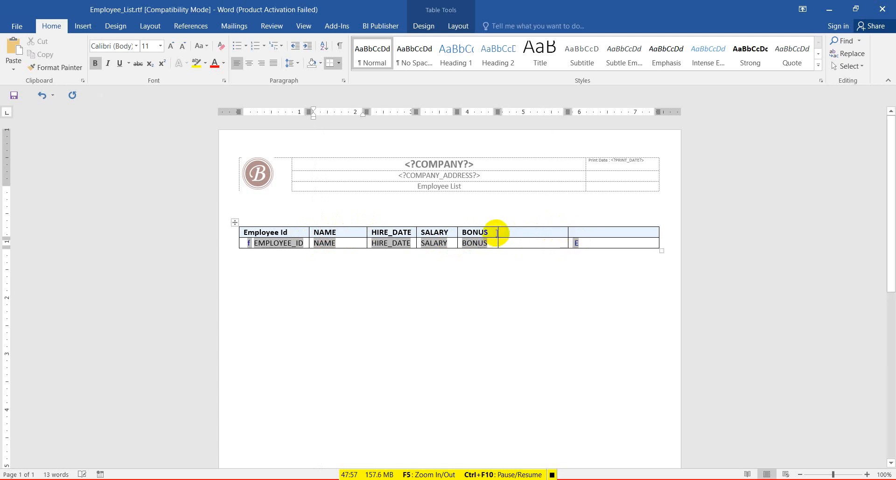
pyautogui.moveTo(497, 232); pyautogui.dragTo(516, 232)
pyautogui.moveTo(457, 233); pyautogui.dragTo(464, 233)
# Reduce the data row's text size from 11 to 9.
pyautogui.moveTo(269, 243); pyautogui.dragTo(572, 244)
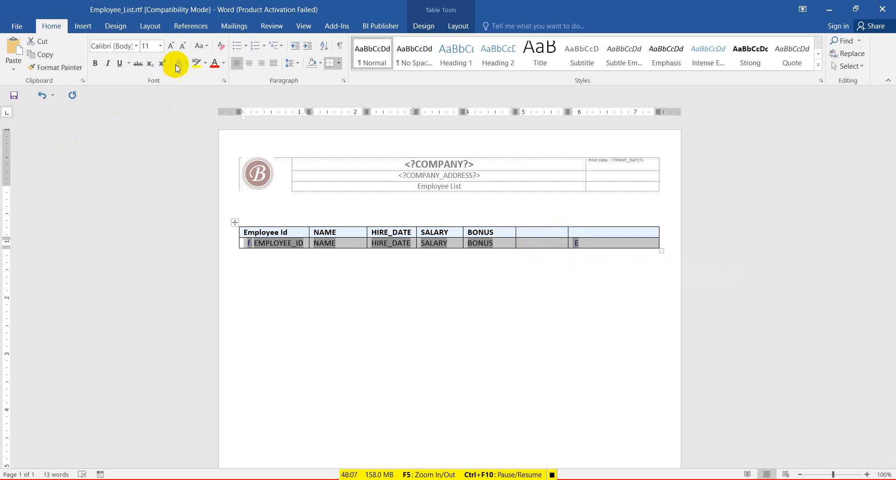
pyautogui.click(187, 44)
pyautogui.click(188, 44)
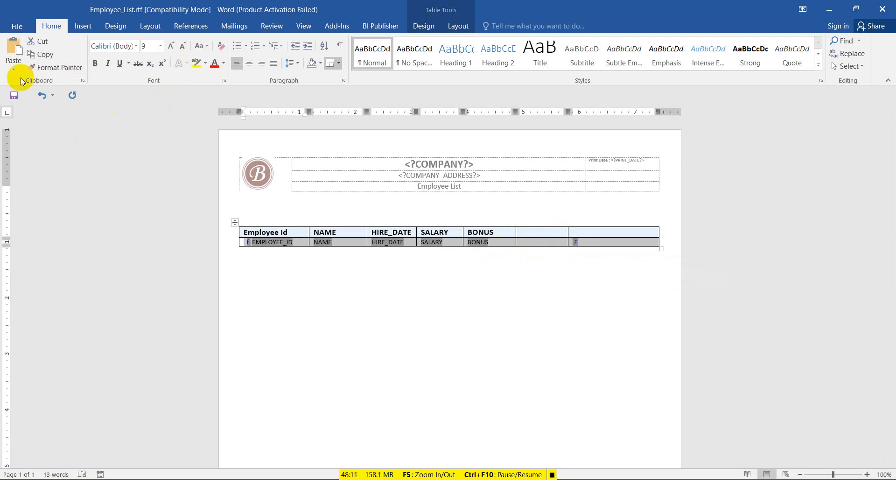
# Save the template and retype the NAME header as 'Name'.
pyautogui.click(20, 99)
pyautogui.click(355, 245)
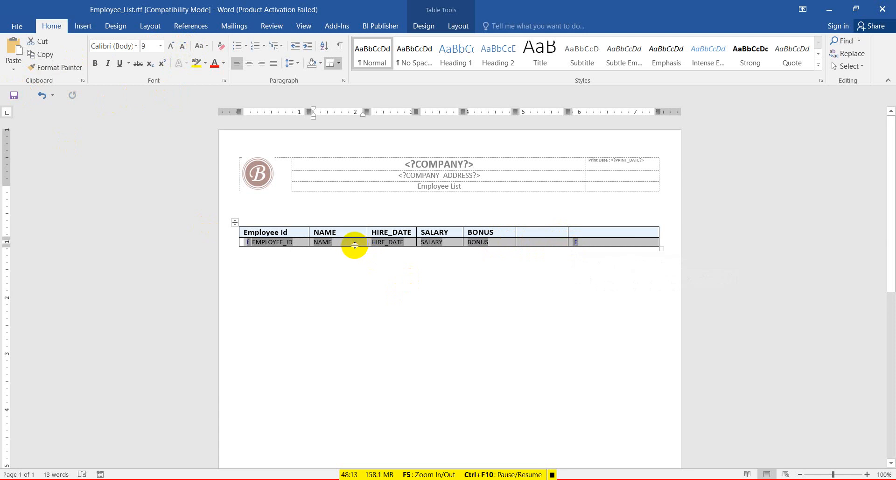
pyautogui.click(354, 242)
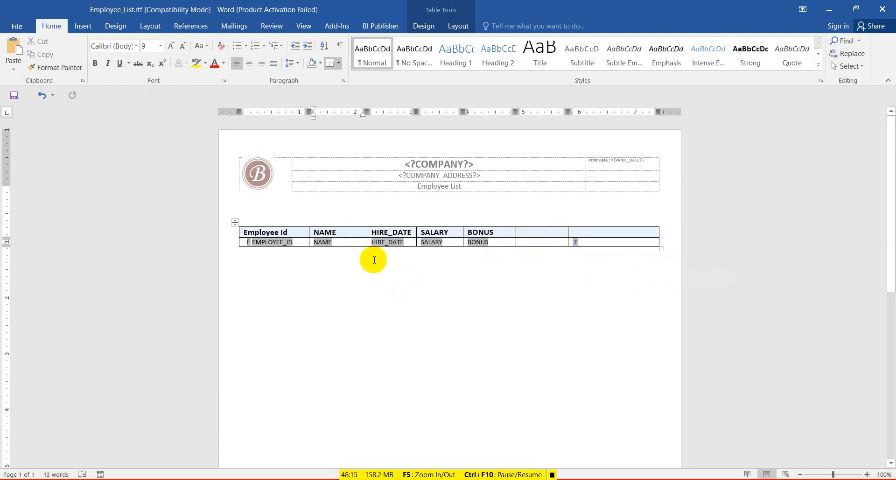
pyautogui.keyDown('ctrl'); pyautogui.scroll(5, 372, 260); pyautogui.keyUp('ctrl')
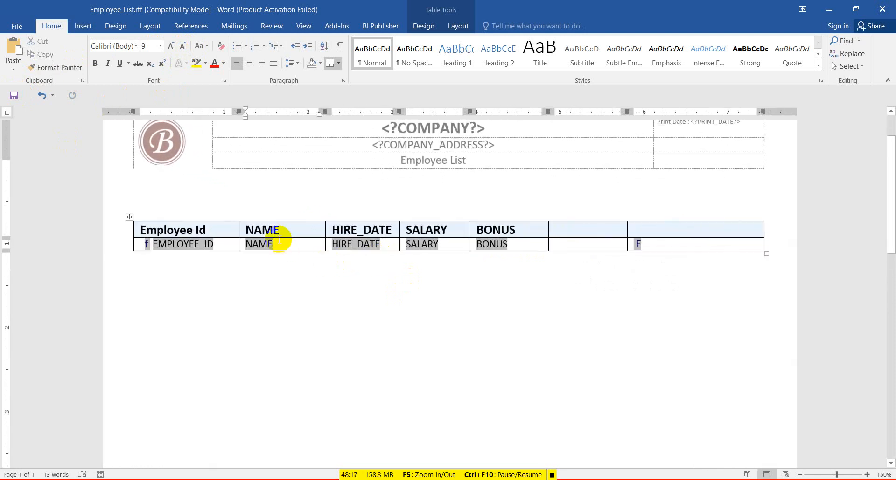
pyautogui.click(280, 229)
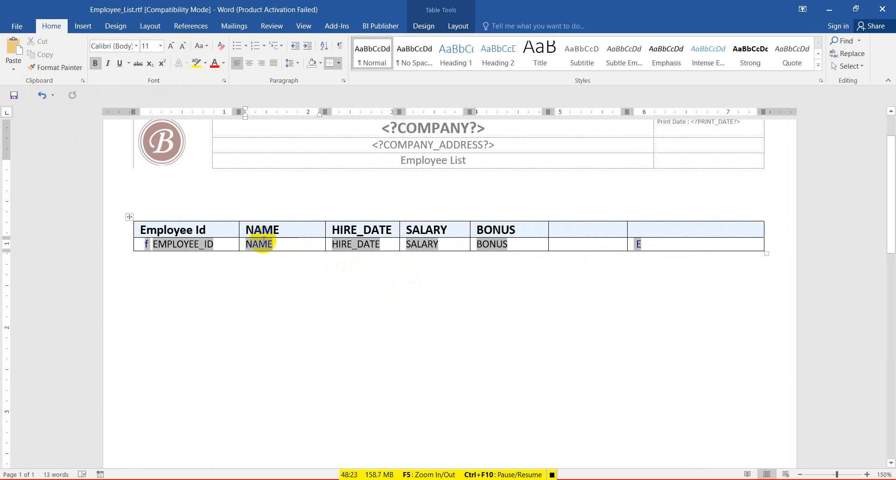
pyautogui.moveTo(291, 233); pyautogui.dragTo(259, 230)
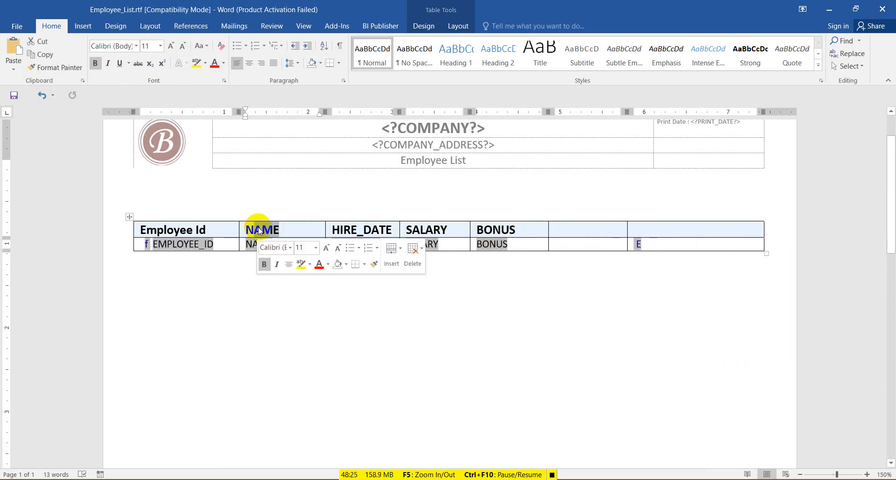
pyautogui.write('ame')
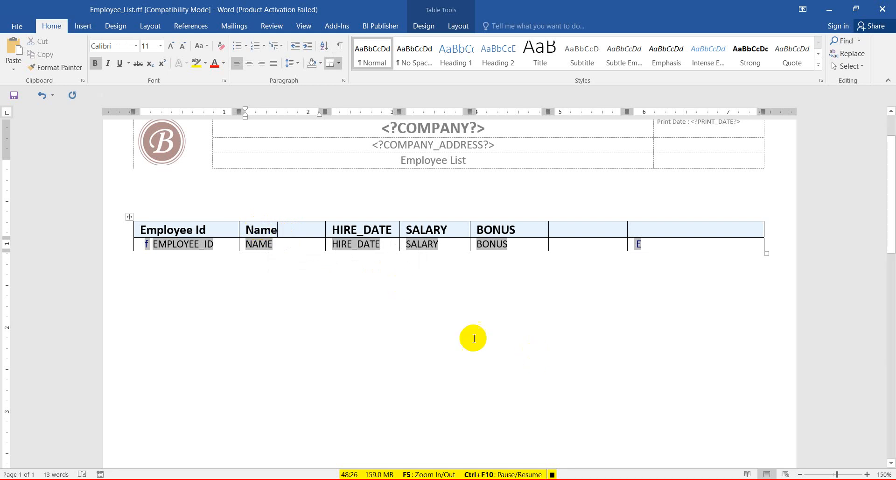
# Rename the HIRE_DATE, SALARY and BONUS headers to 'Join Date', 'Salary' and 'Bonus'.
pyautogui.doubleClick(355, 230)
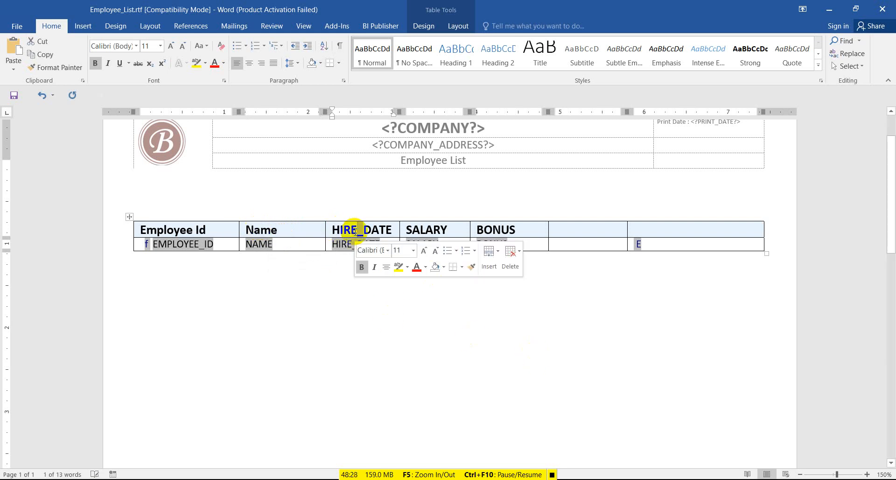
pyautogui.press('BackSpace')
pyautogui.press('BackSpace')
pyautogui.press('BackSpace')
pyautogui.press('BackSpace')
pyautogui.press('BackSpace')
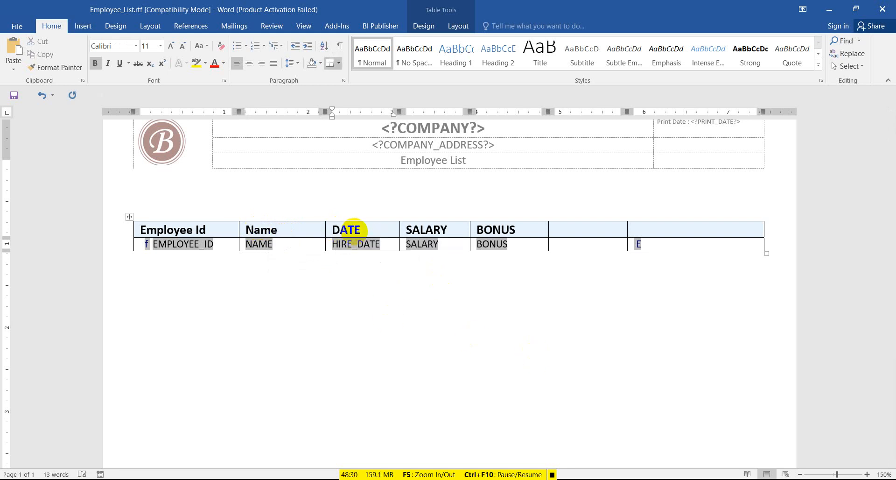
pyautogui.press('BackSpace')
pyautogui.write('Jo')
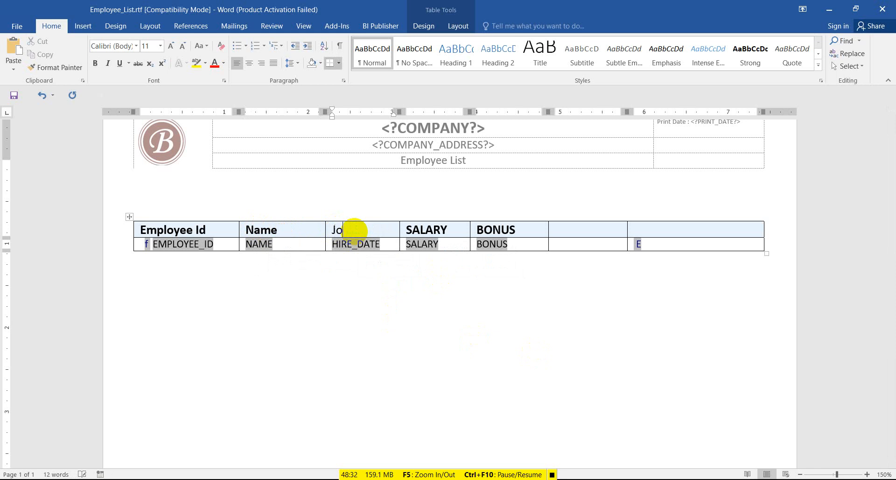
pyautogui.write('in Date')
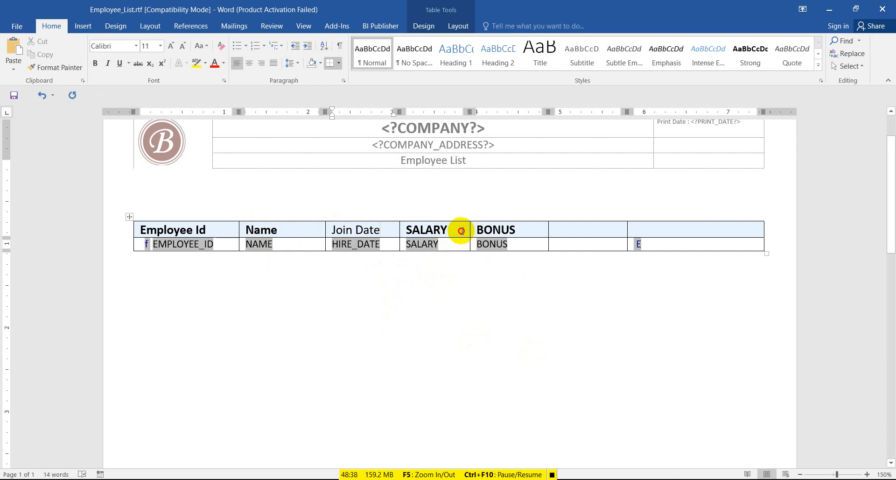
pyautogui.moveTo(462, 230); pyautogui.dragTo(410, 229)
pyautogui.write('S')
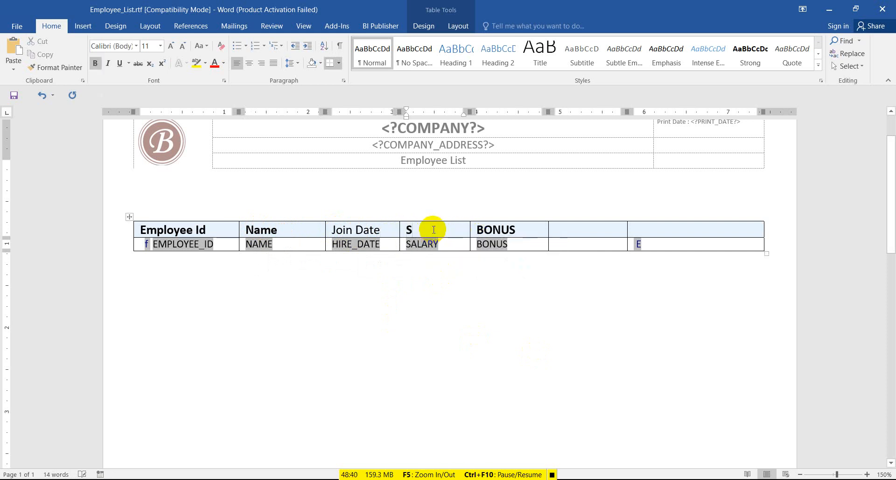
pyautogui.write('alar')
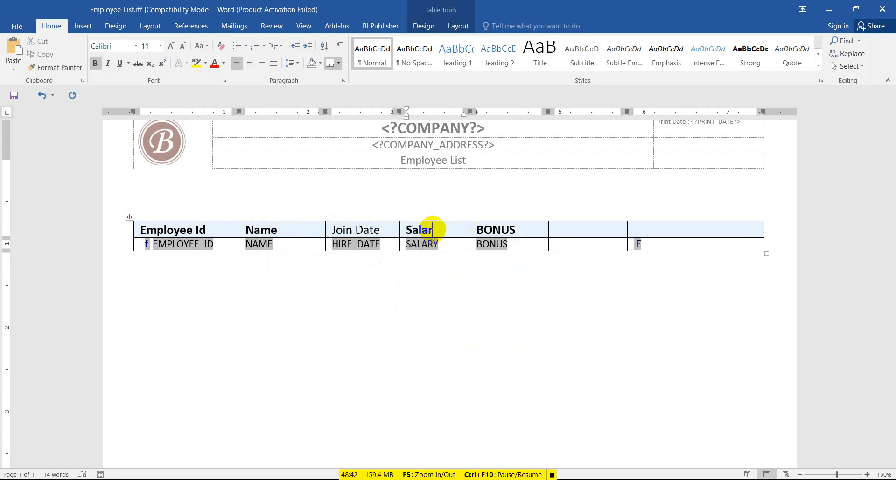
pyautogui.write('y')
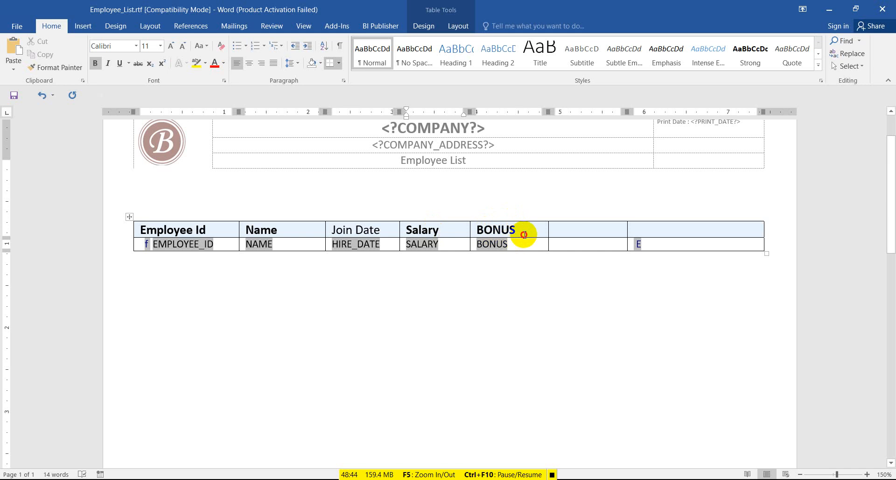
pyautogui.moveTo(524, 235); pyautogui.dragTo(479, 230)
pyautogui.write('B')
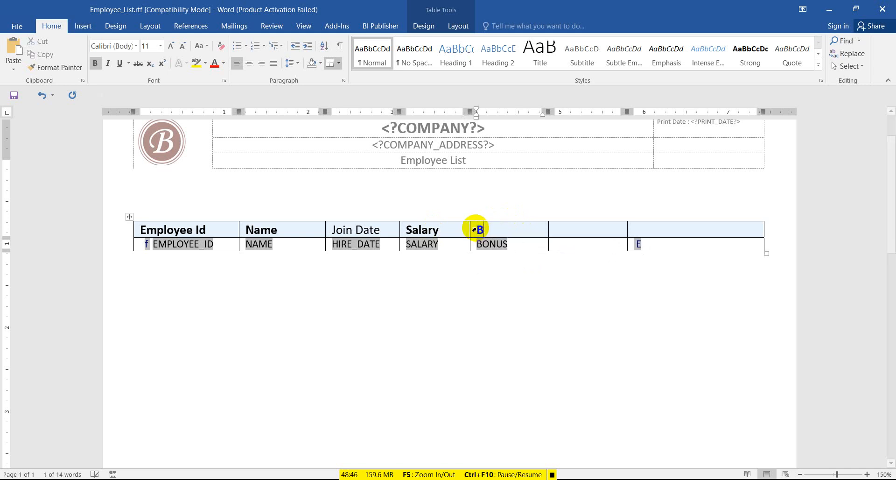
pyautogui.write('onus')
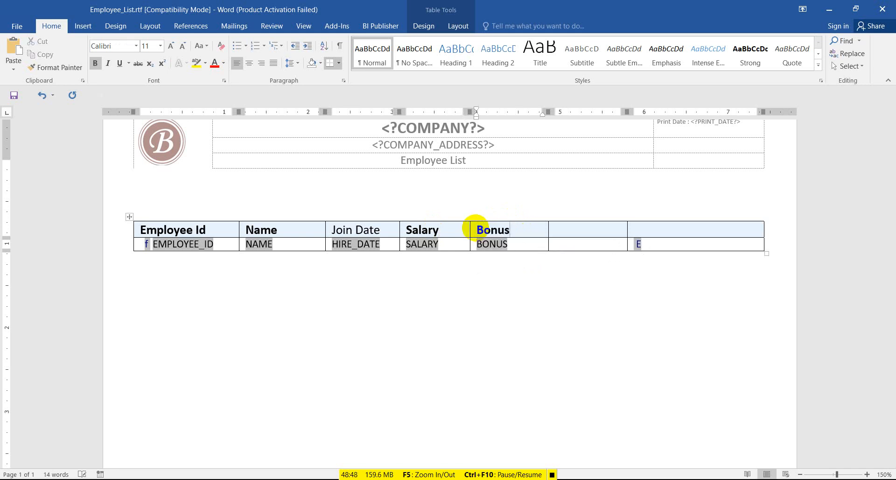
# Copy the Salary header's formatting onto Join Date with Format Painter and save the template.
pyautogui.click(415, 227)
pyautogui.click(49, 68)
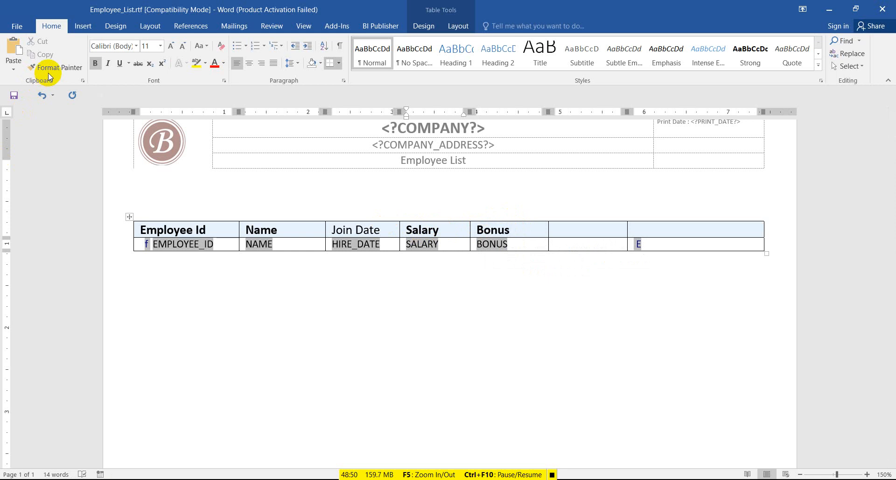
pyautogui.moveTo(345, 231); pyautogui.dragTo(327, 228)
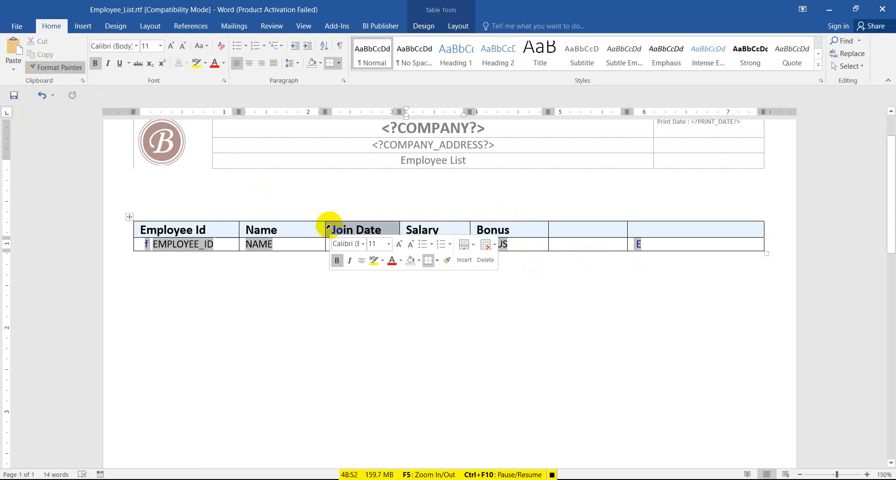
pyautogui.click(297, 253)
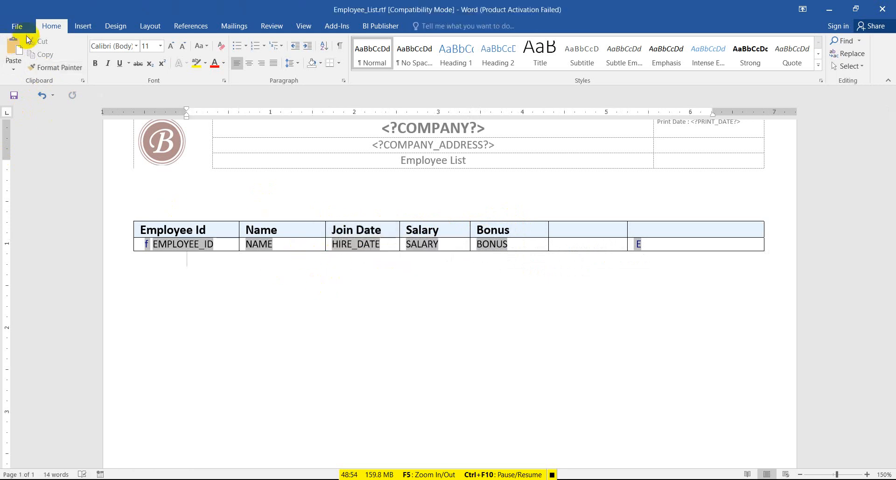
pyautogui.click(14, 97)
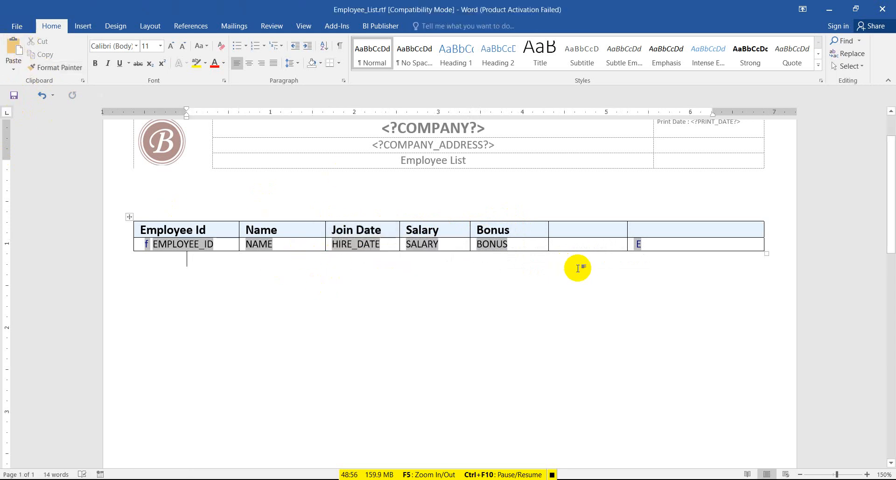
pyautogui.click(381, 27)
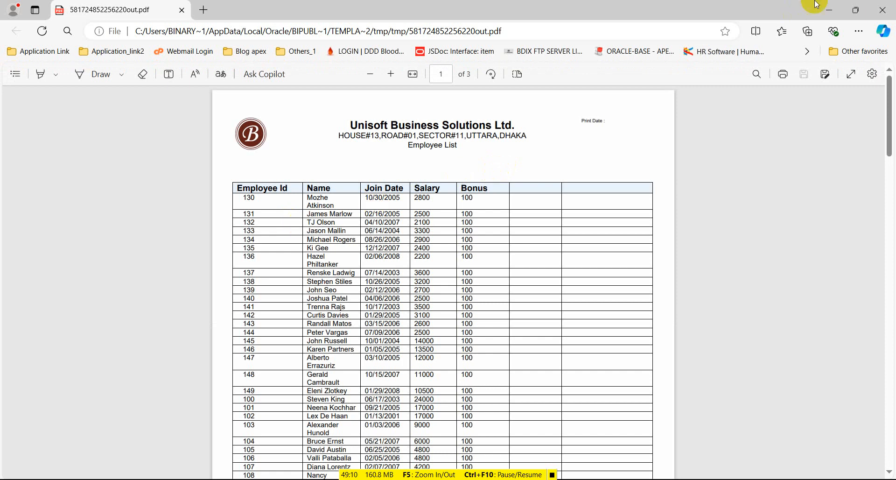
# Close the Employee List PDF preview in Edge.
pyautogui.click(887, 9)
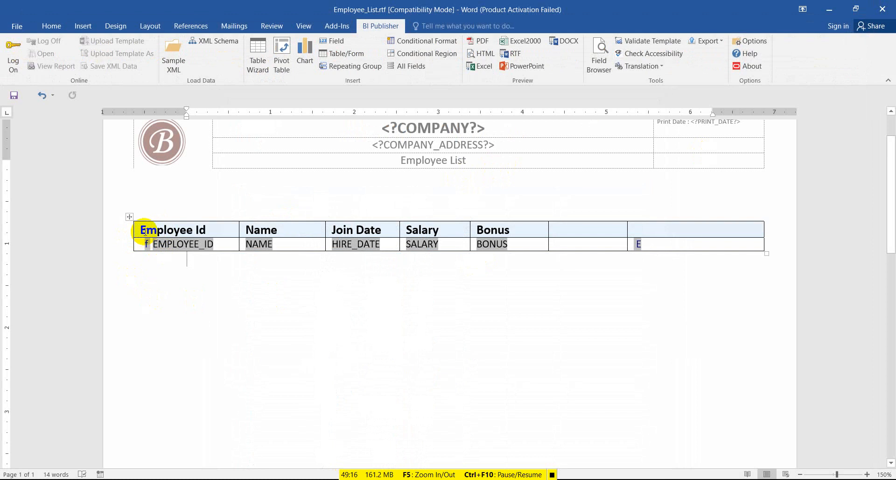
# Insert a new column left of Employee Id and give it the header 'SL#'.
pyautogui.moveTo(145, 232); pyautogui.dragTo(151, 239)
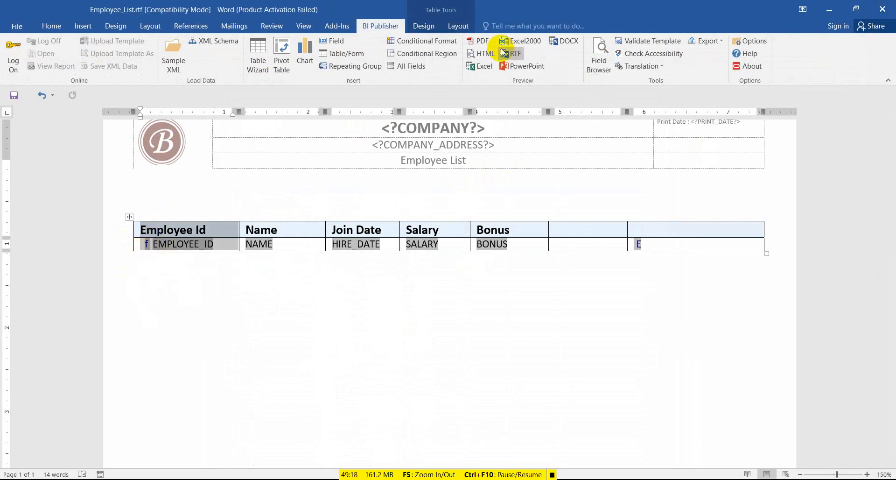
pyautogui.click(457, 26)
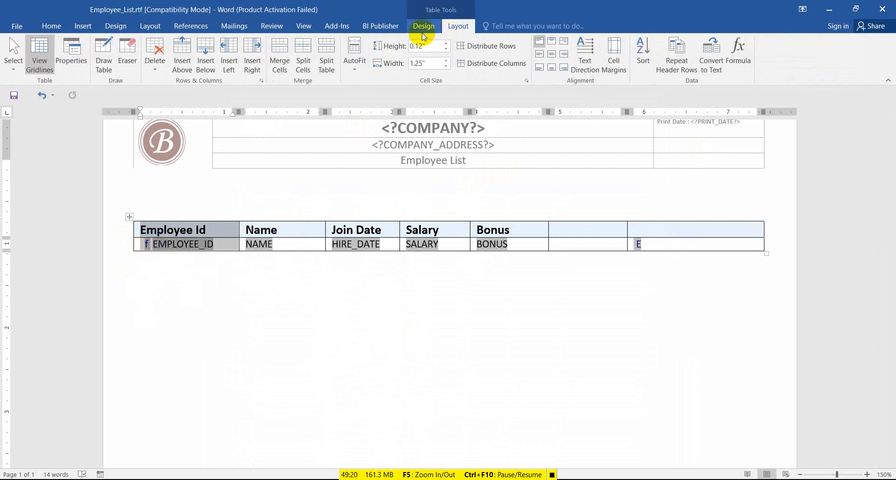
pyautogui.click(229, 66)
pyautogui.click(208, 228)
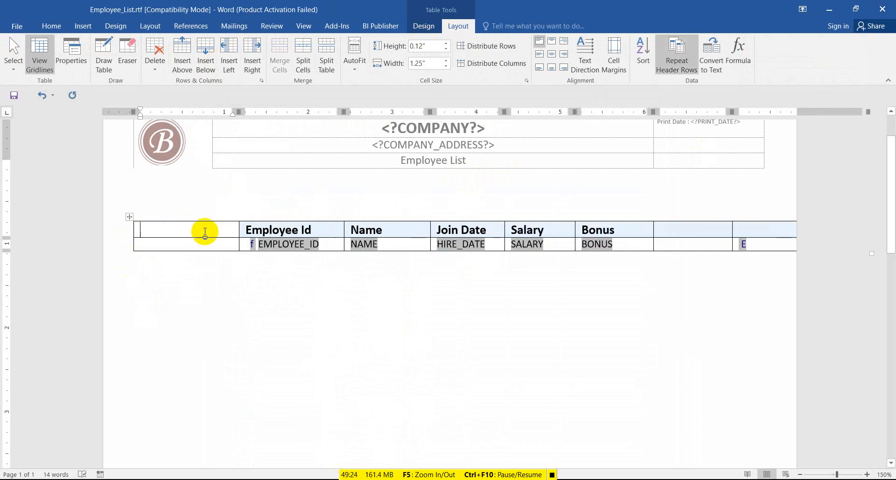
pyautogui.write('SL#')
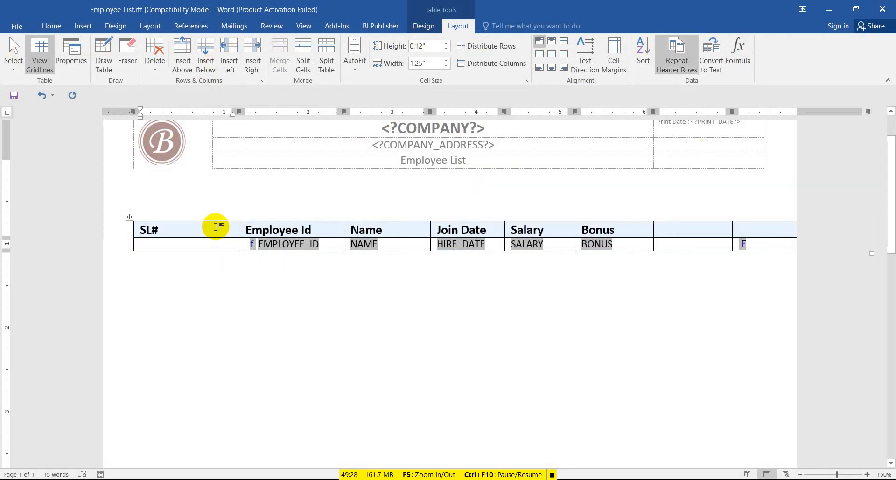
pyautogui.moveTo(240, 230); pyautogui.dragTo(229, 227)
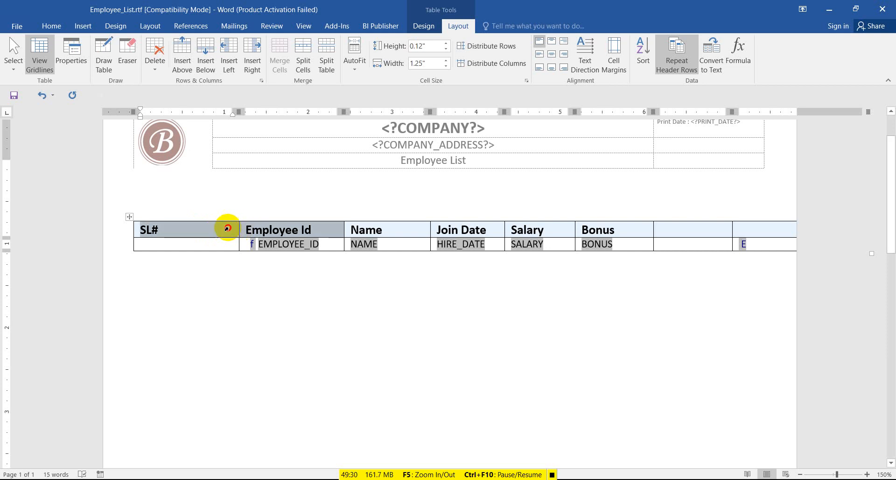
pyautogui.click(227, 233)
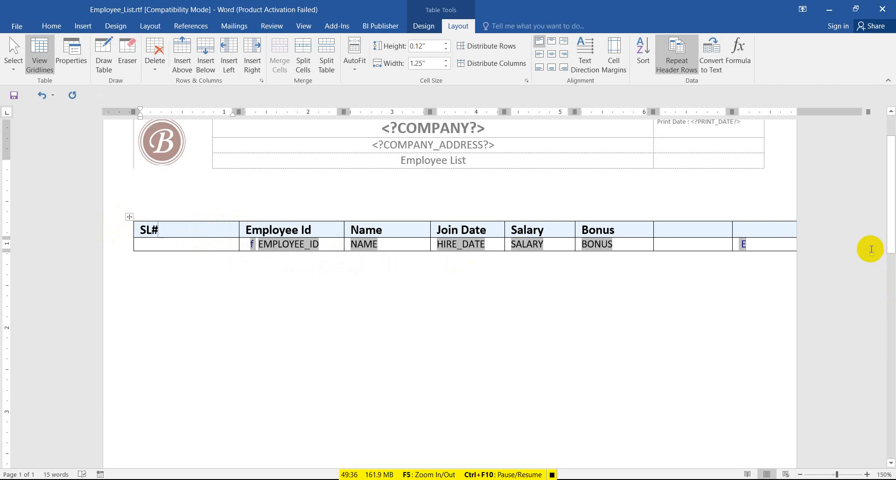
# AutoFit the table to the window and drag its edges wider, enlarging the SL# column.
pyautogui.click(871, 252)
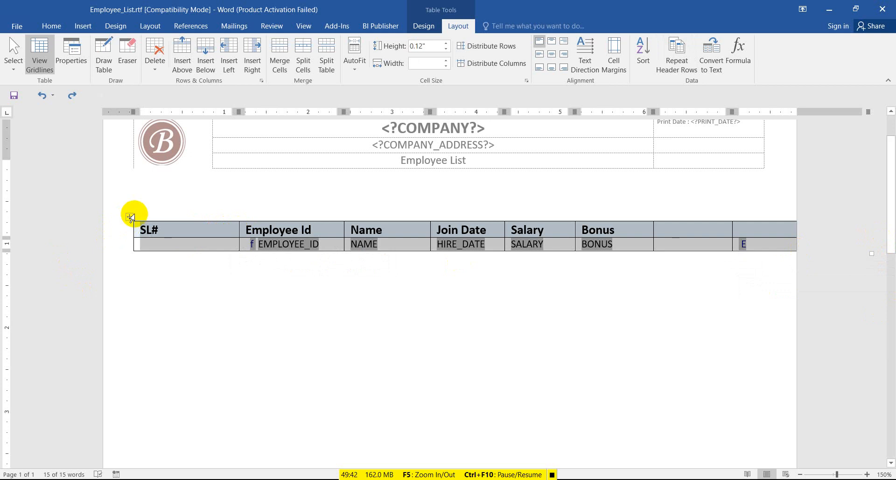
pyautogui.click(190, 205)
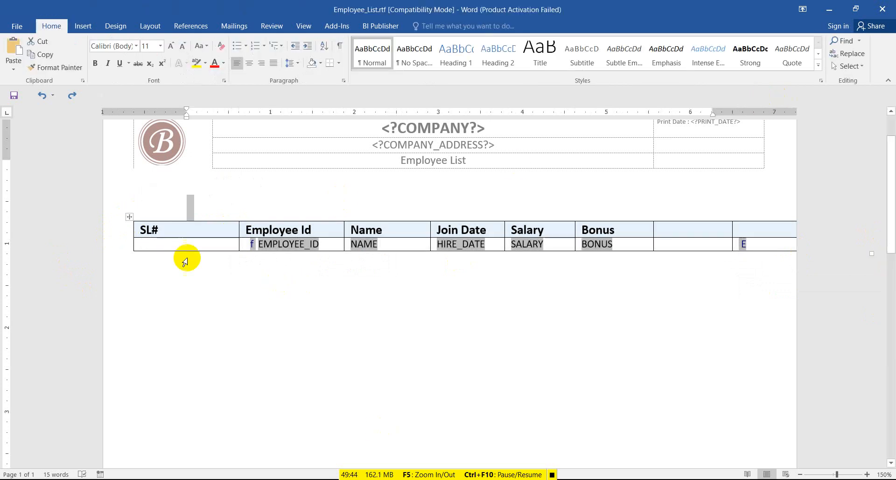
pyautogui.click(130, 216)
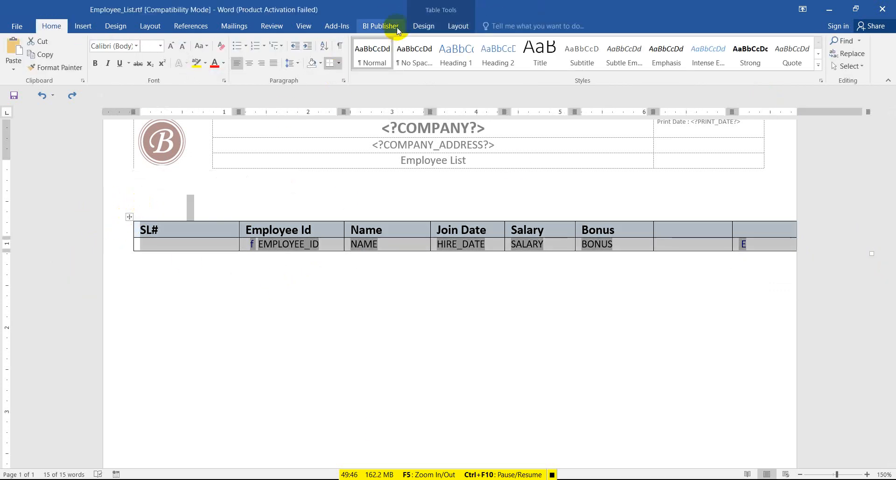
pyautogui.click(464, 28)
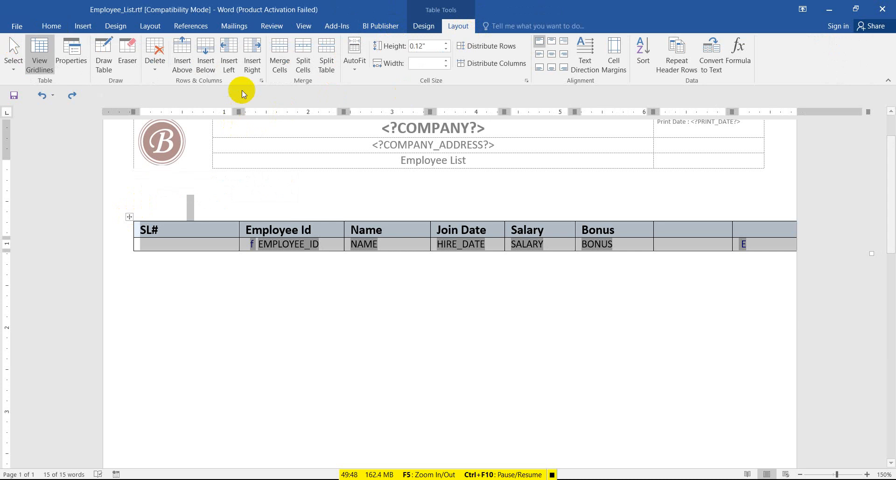
pyautogui.click(360, 74)
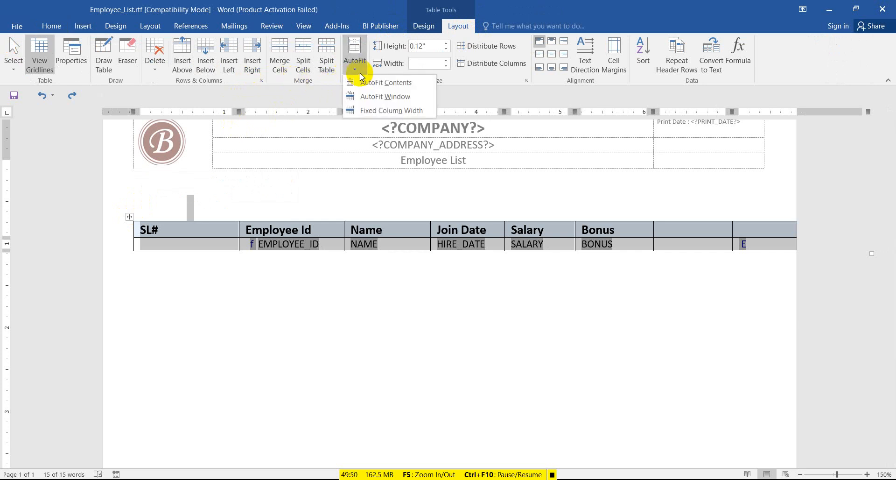
pyautogui.click(367, 95)
pyautogui.click(642, 228)
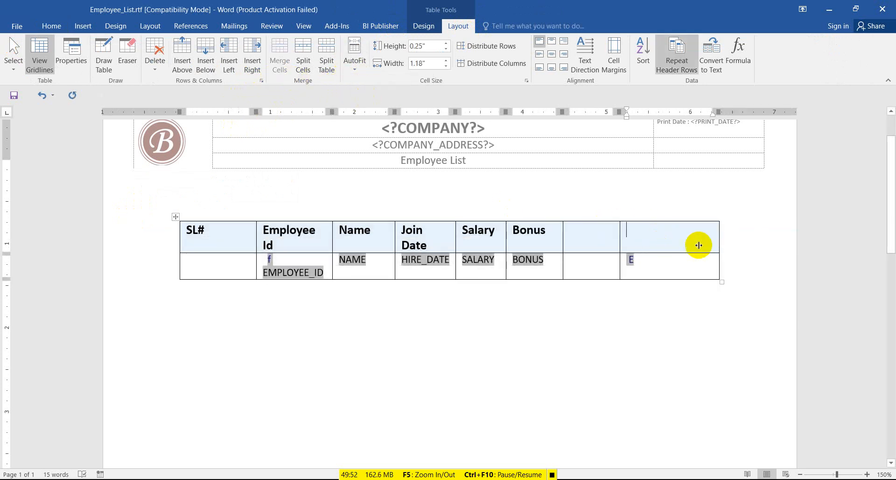
pyautogui.moveTo(720, 223); pyautogui.dragTo(768, 221)
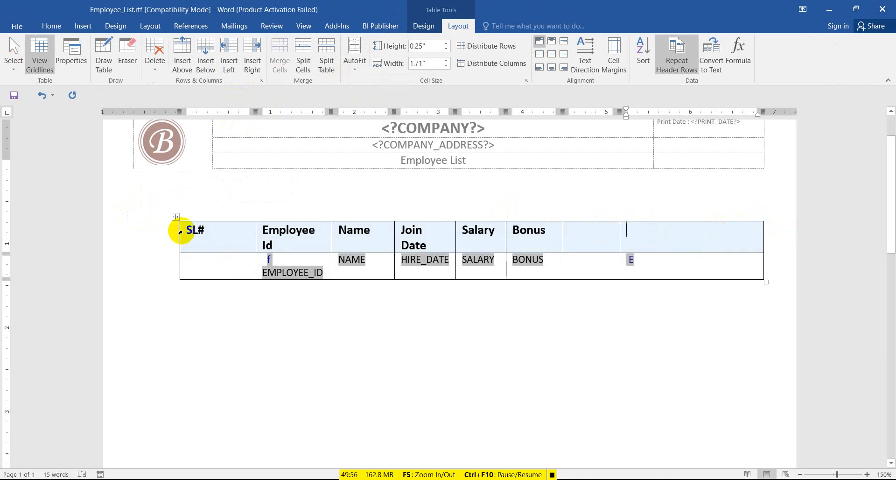
pyautogui.moveTo(180, 229); pyautogui.dragTo(134, 237)
# Copy the EMPLOYEE_ID field into the empty SL# data cell.
pyautogui.click(212, 275)
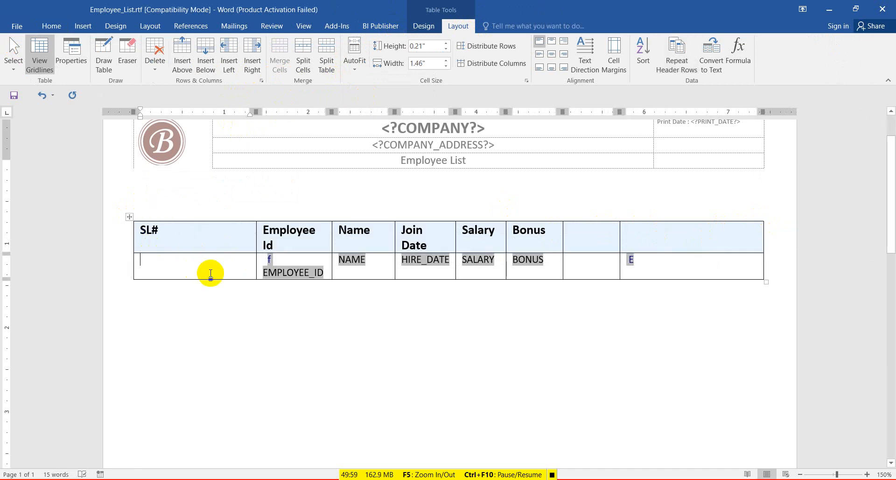
pyautogui.click(288, 270)
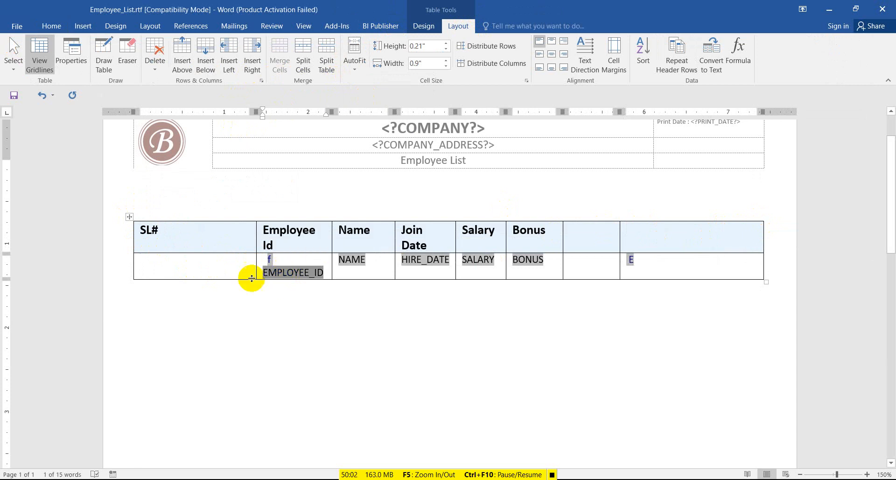
pyautogui.click(173, 272)
pyautogui.write('EMPLOYEE_ID')
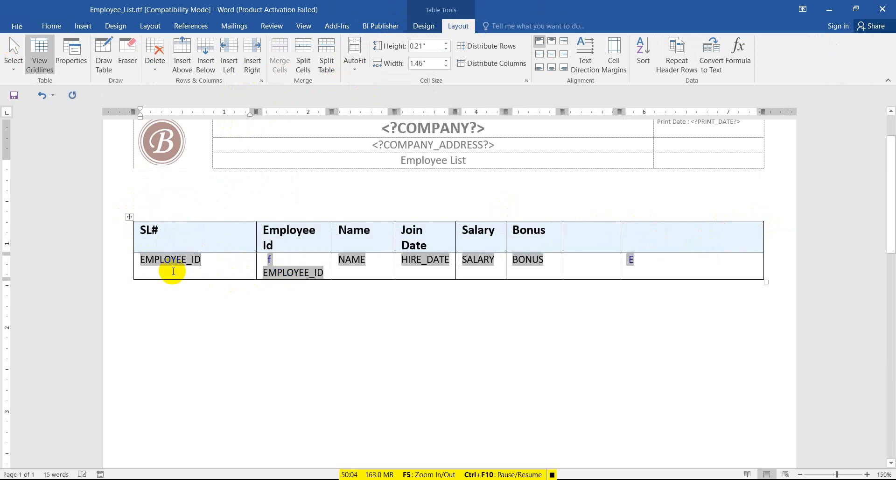
# Center all the data row's fields in their cells.
pyautogui.moveTo(136, 266); pyautogui.dragTo(775, 262)
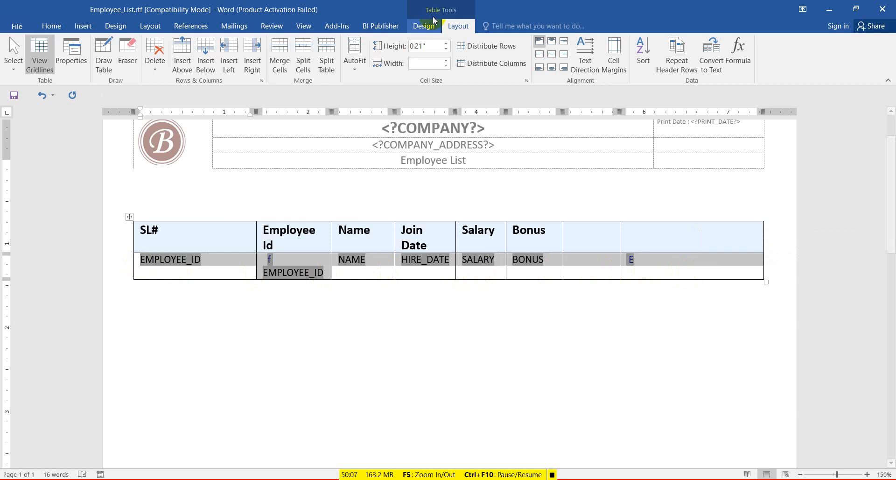
pyautogui.click(552, 54)
pyautogui.click(341, 276)
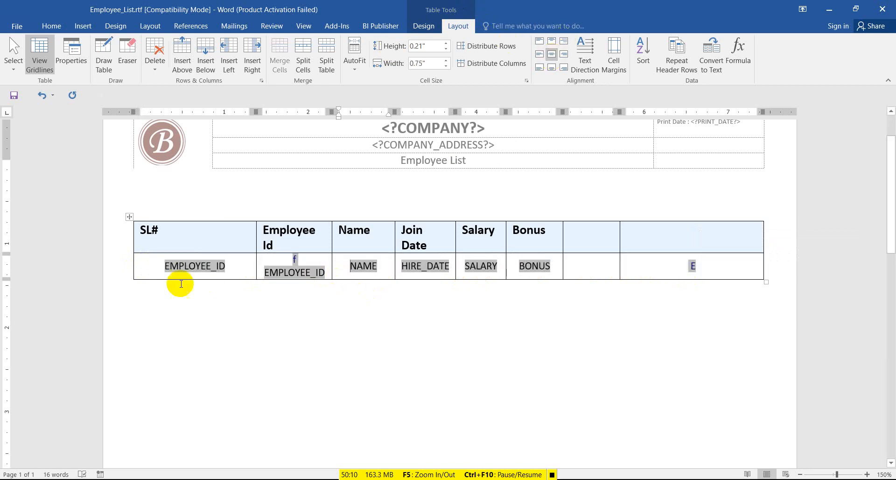
# Replace EMPLOYEE_ID with position() in the SL# field's code on the Advanced tab.
pyautogui.rightClick(192, 268)
pyautogui.doubleClick(192, 266)
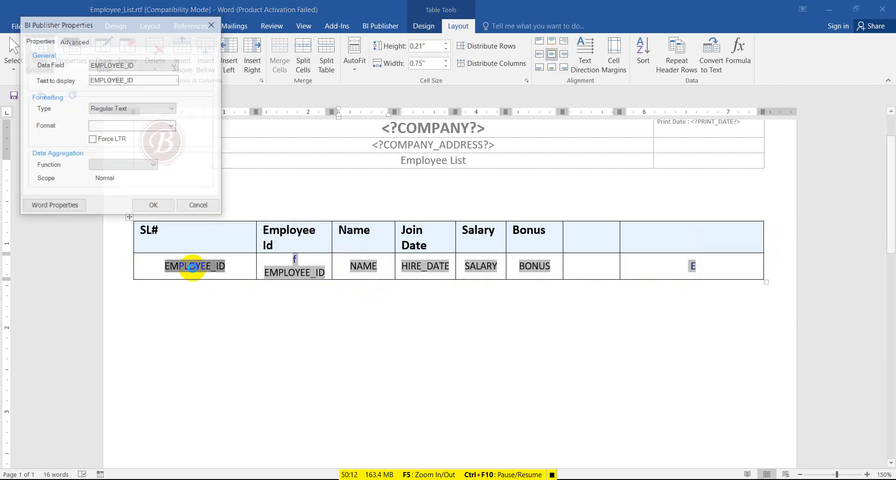
pyautogui.click(74, 42)
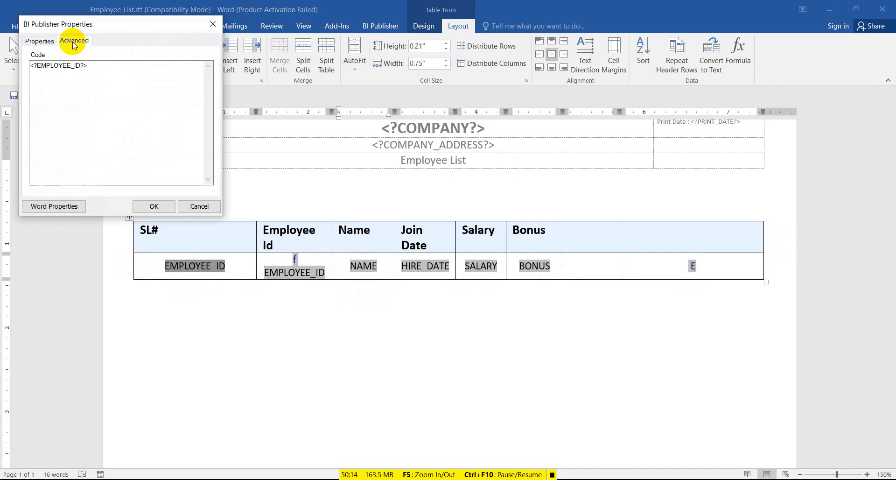
pyautogui.moveTo(81, 66); pyautogui.dragTo(45, 65)
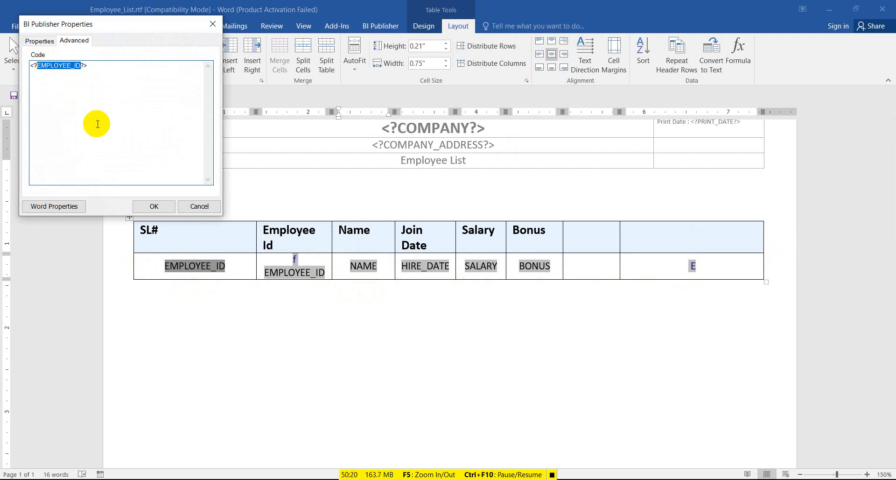
pyautogui.write('position()')
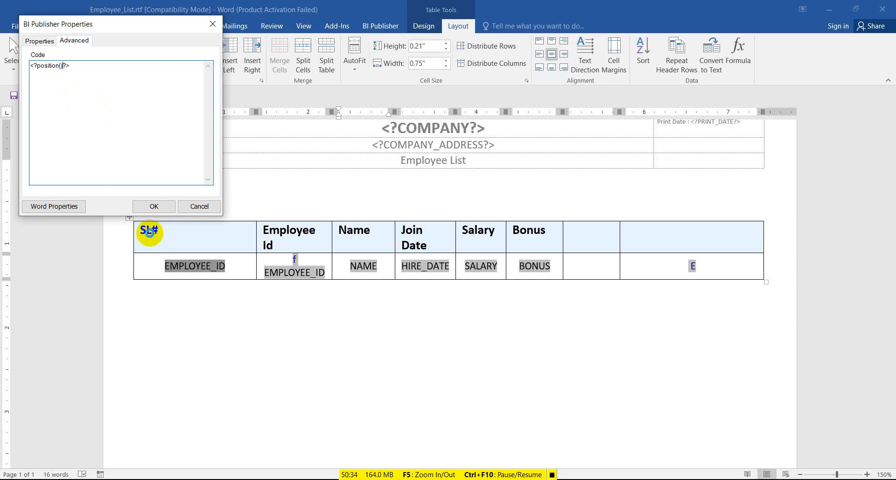
pyautogui.click(164, 208)
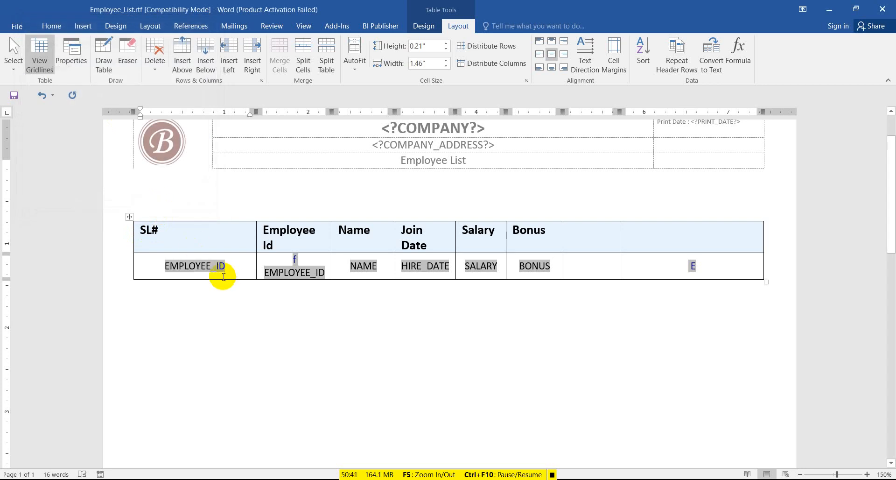
# Set the SL# field's display text to 'SL' in its properties.
pyautogui.click(200, 265)
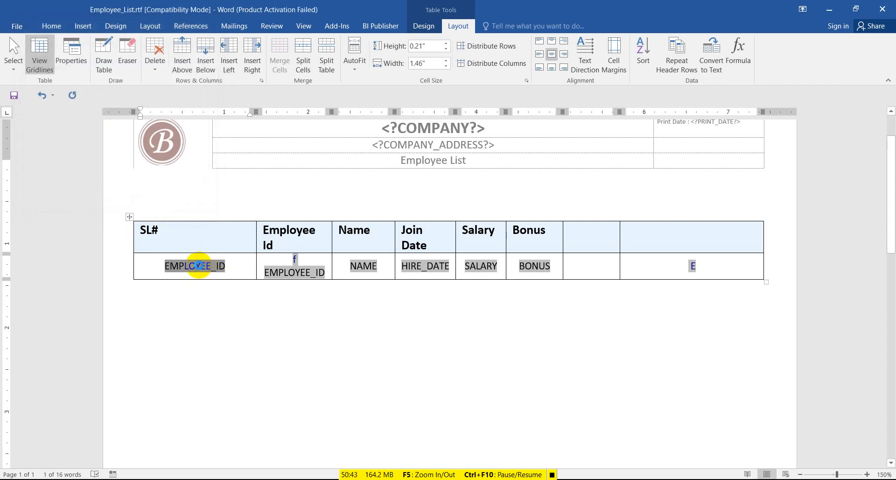
pyautogui.doubleClick(200, 267)
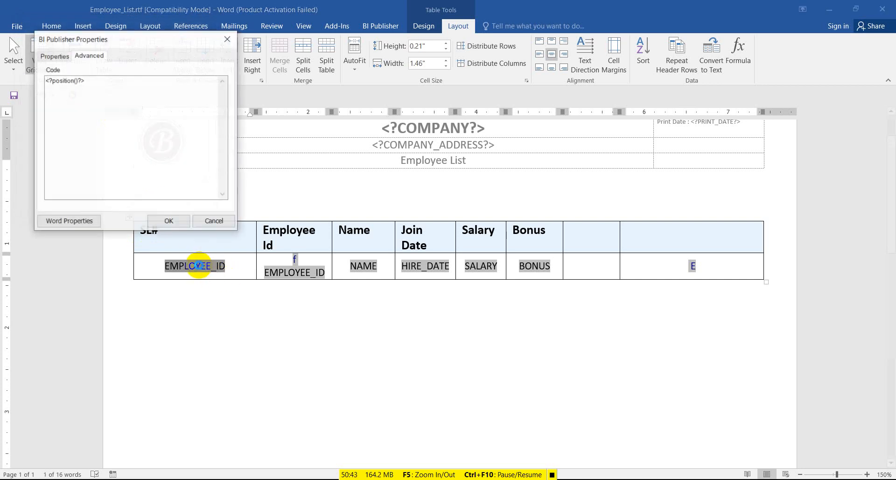
pyautogui.click(44, 62)
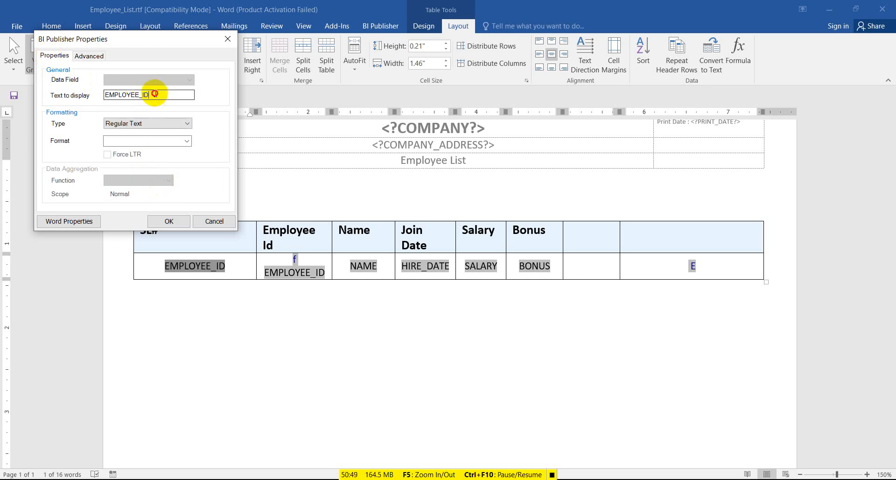
pyautogui.moveTo(150, 95); pyautogui.dragTo(104, 94)
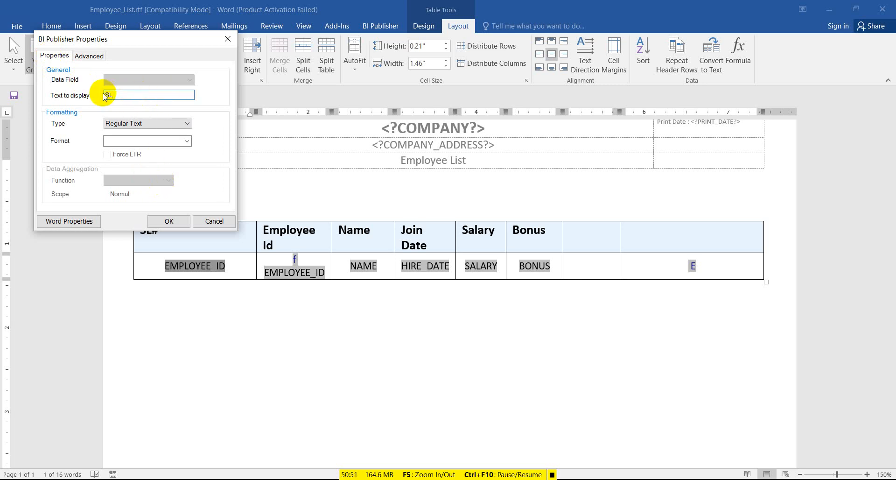
pyautogui.click(169, 222)
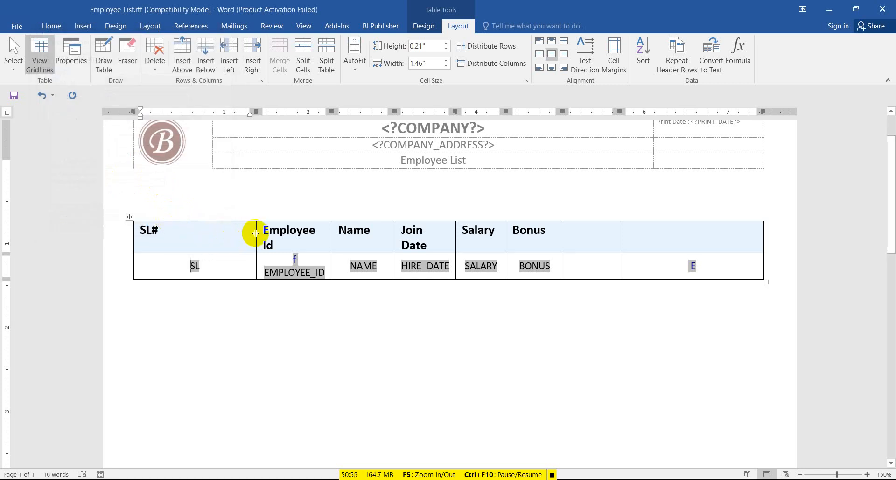
# Narrow the SL# and Employee Id columns and centre the header row labels.
pyautogui.moveTo(256, 232); pyautogui.dragTo(180, 238)
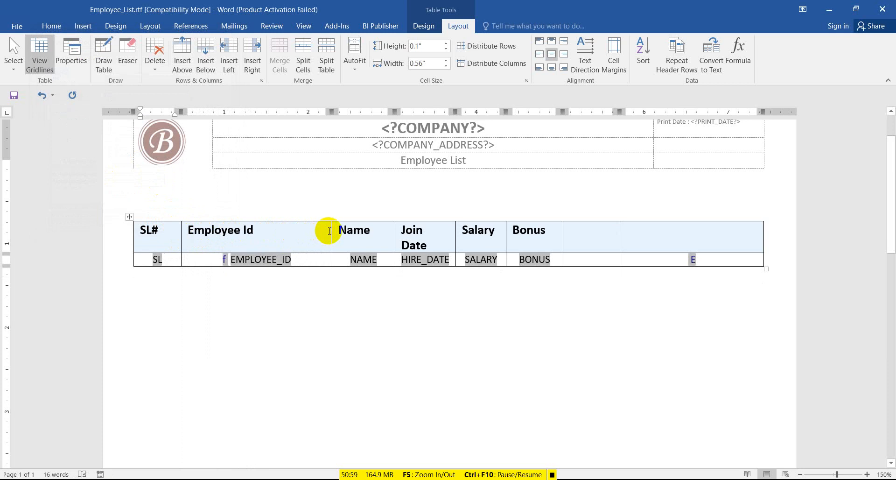
pyautogui.moveTo(329, 230); pyautogui.dragTo(264, 230)
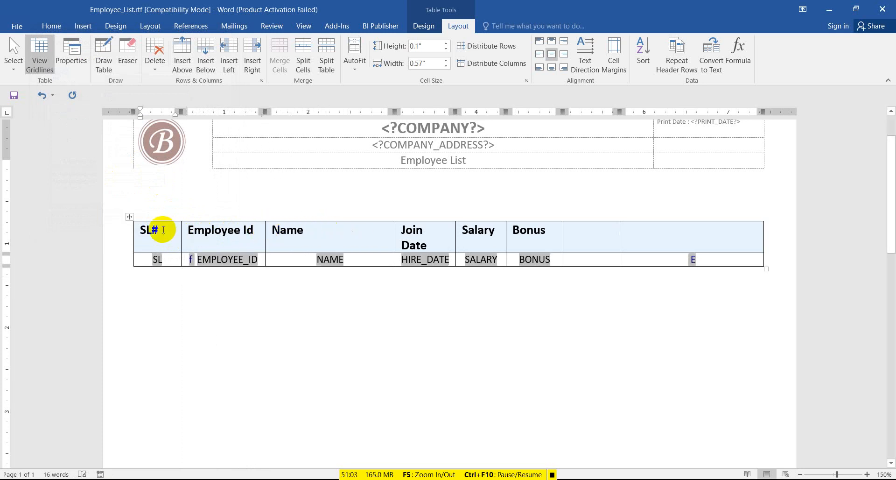
pyautogui.moveTo(140, 230); pyautogui.dragTo(652, 234)
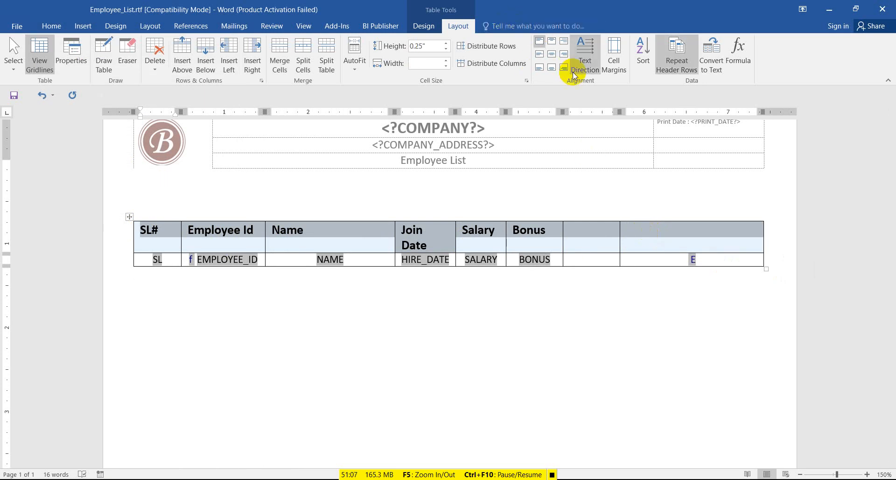
pyautogui.click(554, 60)
pyautogui.click(299, 236)
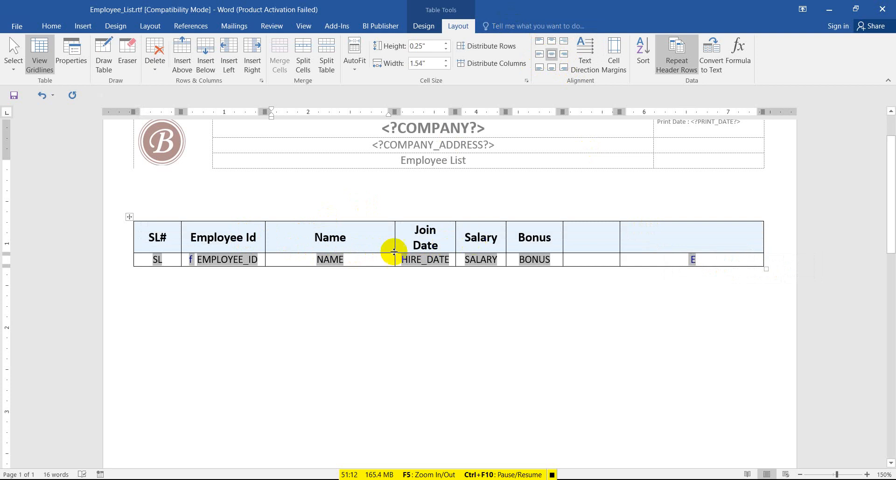
# Save the template and select the SL field, ready for a BI Publisher preview.
pyautogui.click(17, 98)
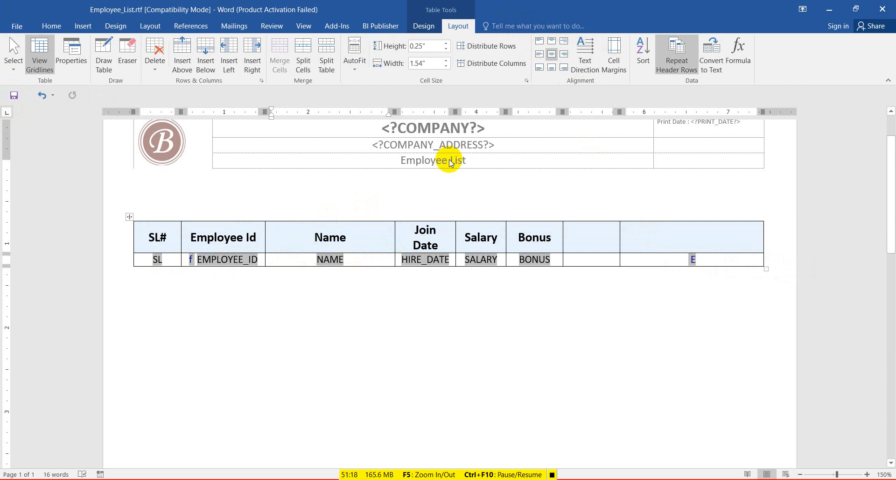
pyautogui.click(189, 259)
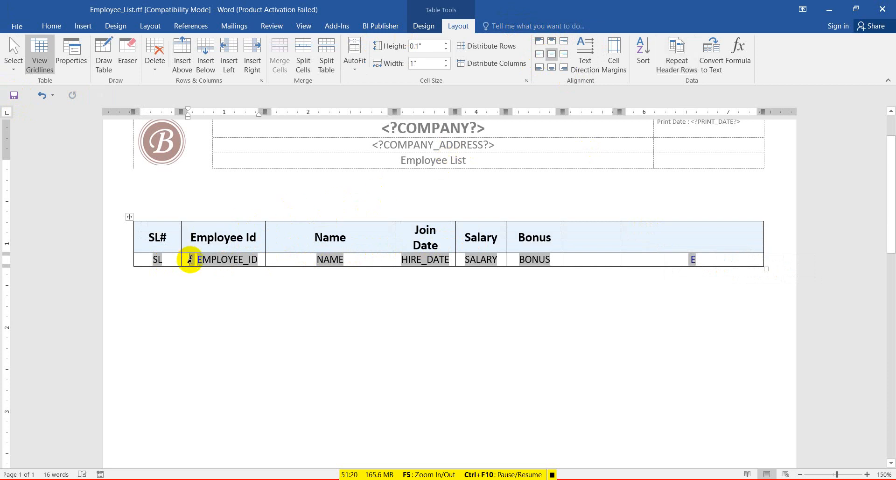
pyautogui.click(136, 256)
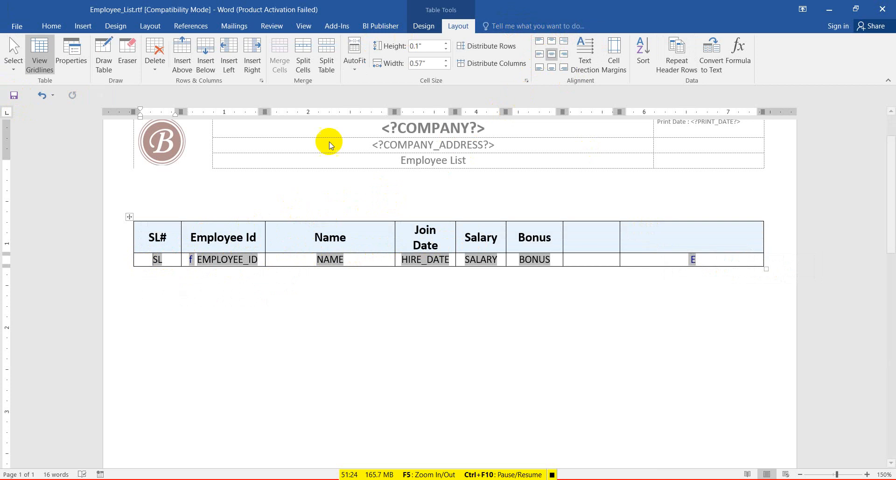
pyautogui.click(361, 27)
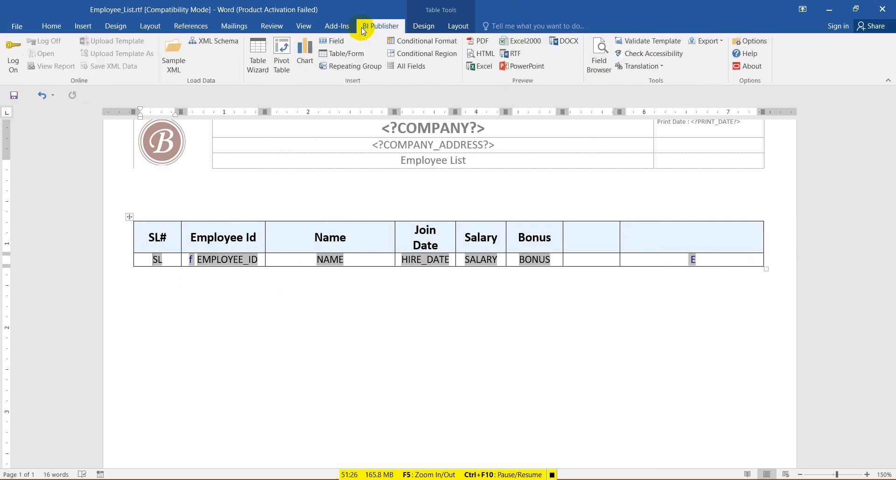
# Preview the report as PDF with SL# rows numbered 1, 2, 3, then close it and select the header row.
pyautogui.click(484, 43)
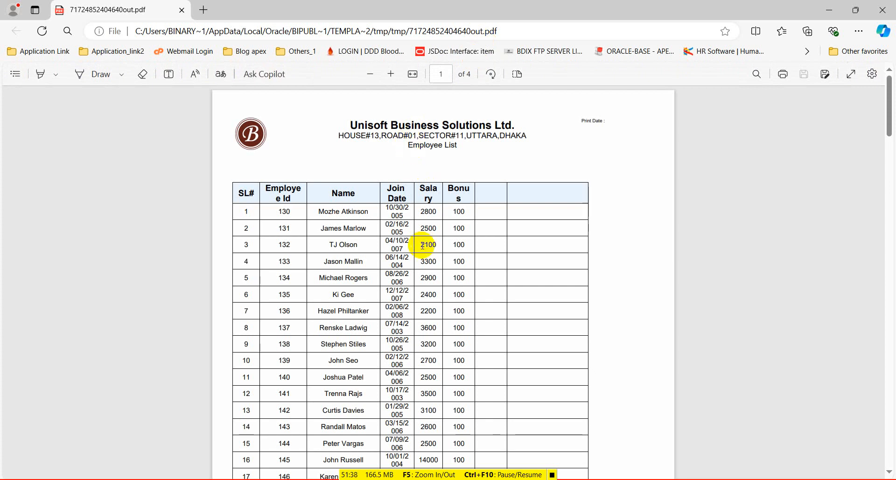
pyautogui.click(881, 10)
pyautogui.moveTo(150, 236); pyautogui.dragTo(628, 234)
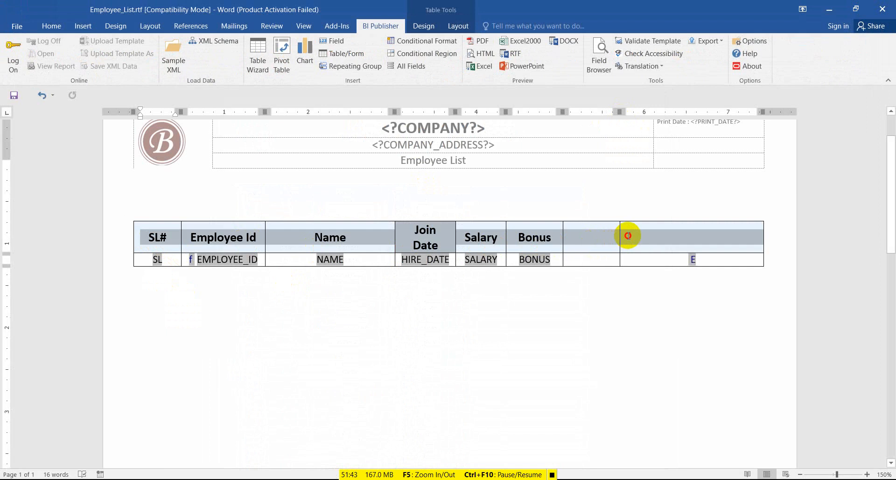
# Shrink the header row font to 8 pt, save the template, and bring up the BI Publisher tools.
pyautogui.click(53, 27)
pyautogui.click(185, 46)
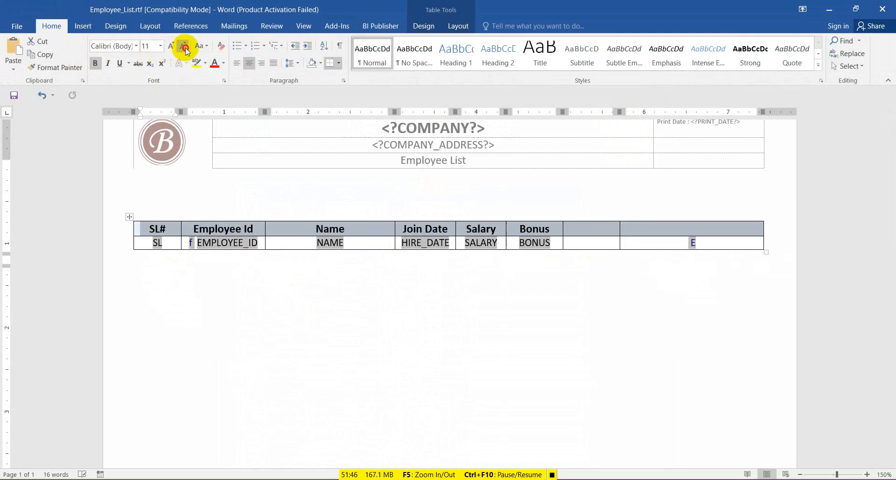
pyautogui.click(186, 47)
pyautogui.click(186, 47)
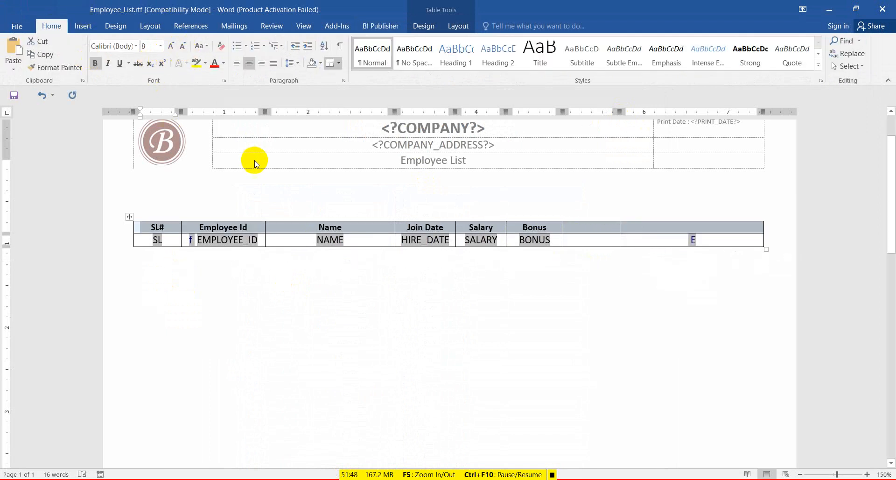
pyautogui.click(15, 96)
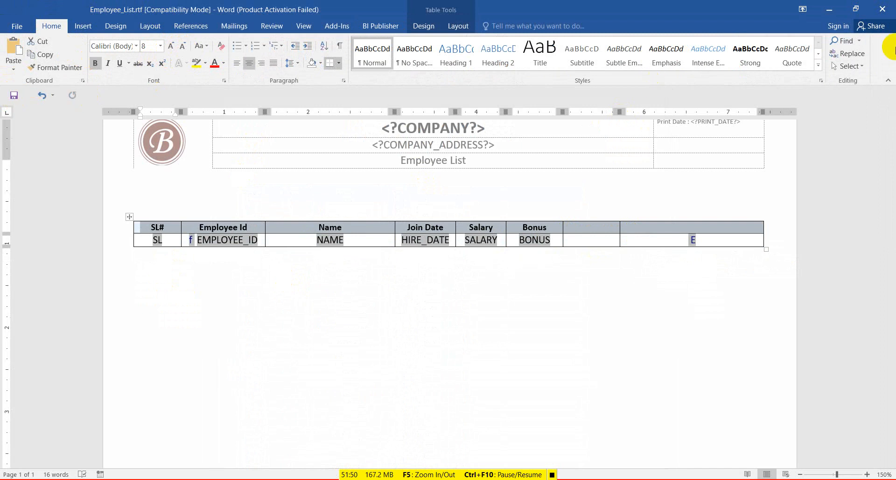
pyautogui.click(468, 27)
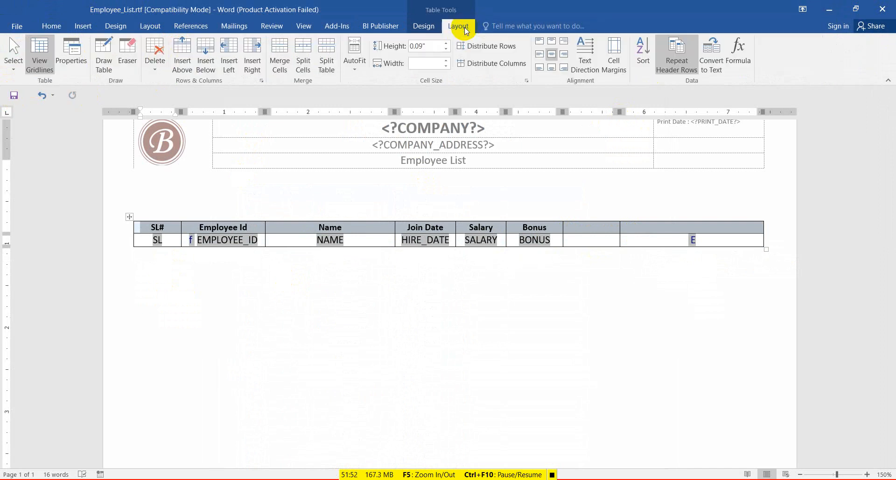
pyautogui.click(393, 29)
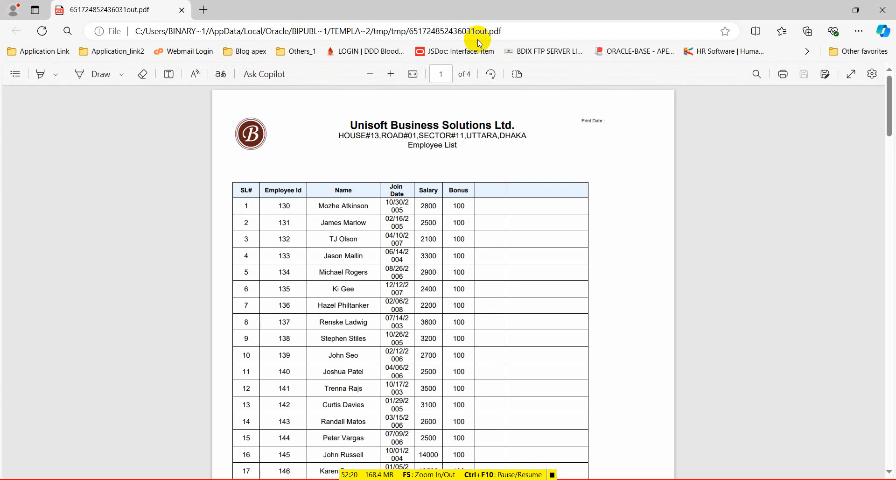
# Review the 4-page PDF with wrapping Join Dates, then minimize Edge to return to Word.
pyautogui.click(825, 10)
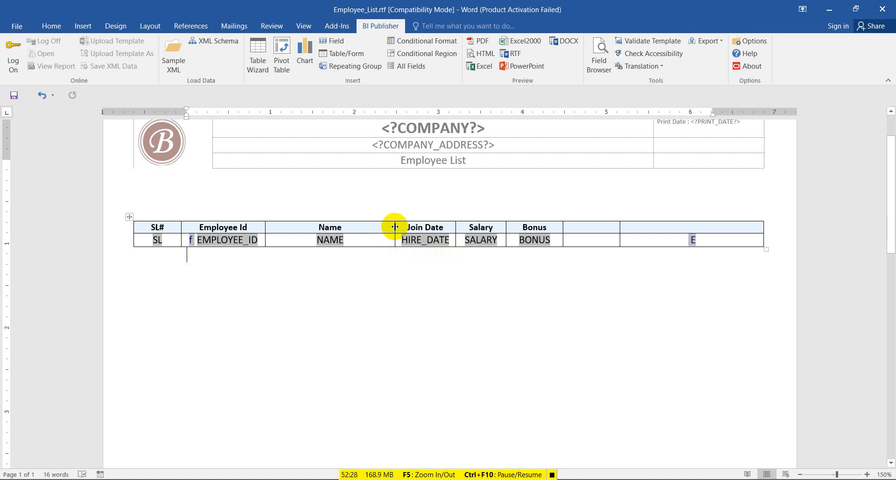
# Widen Join Date by narrowing Name, set HIRE_DATE to 8 pt, save, and preview as PDF.
pyautogui.moveTo(395, 227); pyautogui.dragTo(381, 227)
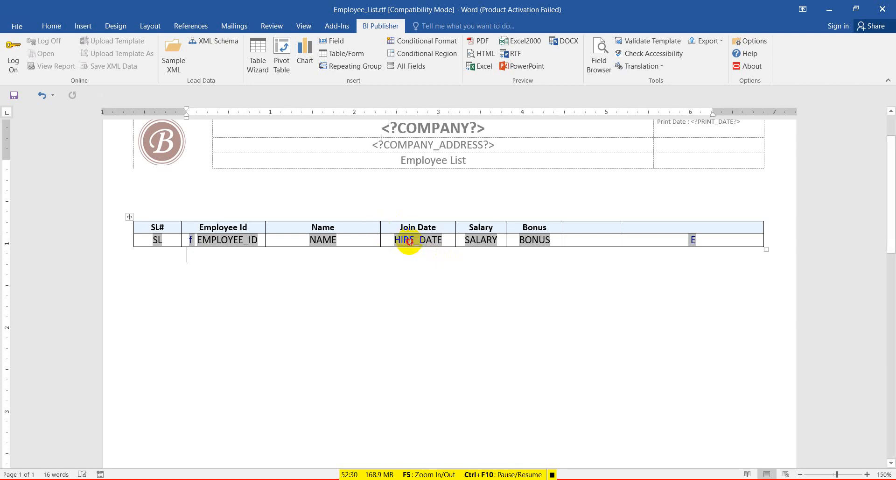
pyautogui.click(409, 241)
pyautogui.click(51, 26)
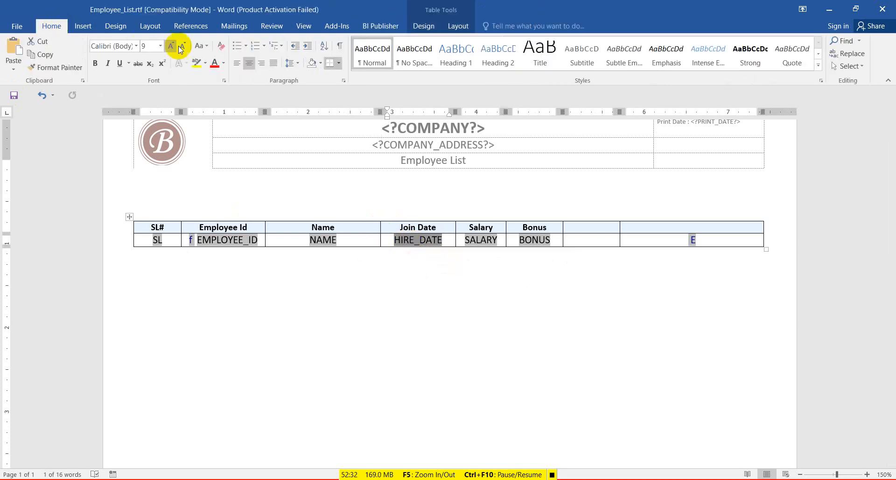
pyautogui.click(183, 45)
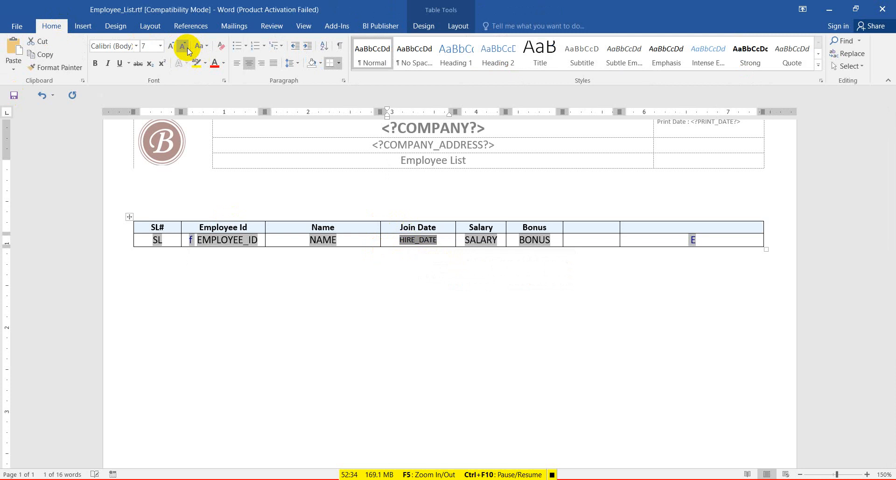
pyautogui.click(173, 48)
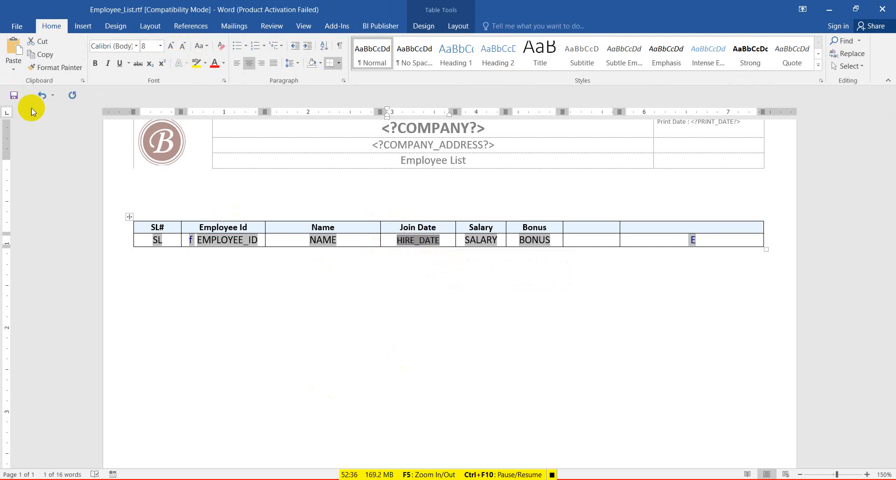
pyautogui.click(14, 95)
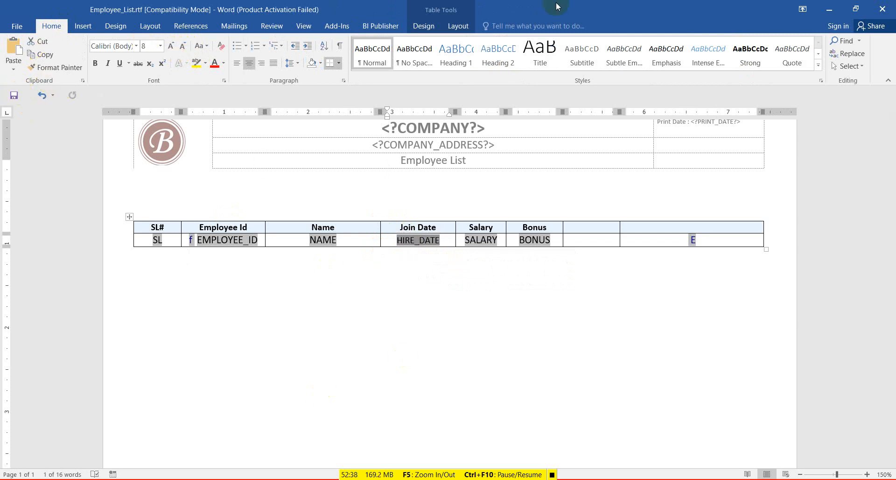
pyautogui.click(381, 27)
pyautogui.click(482, 41)
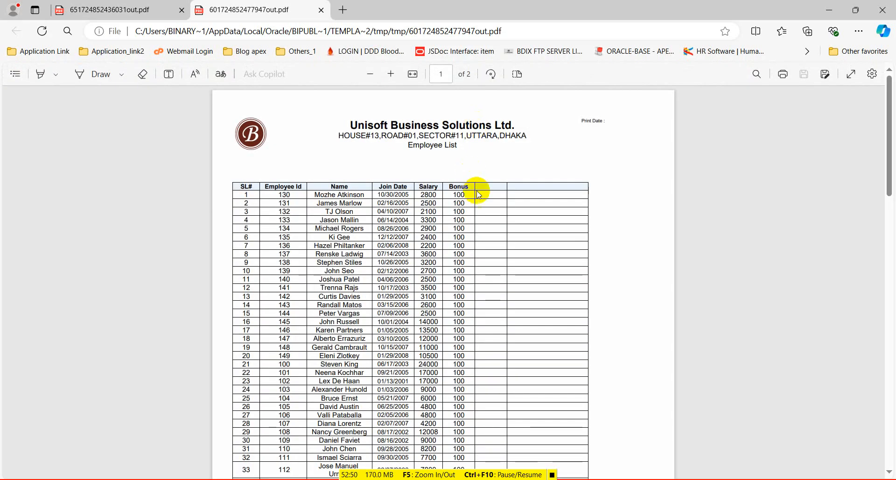
# Scroll the 2-page PDF down to row 55 to check the single-line join dates, then return to Word.
pyautogui.scroll(-6, 479, 195)
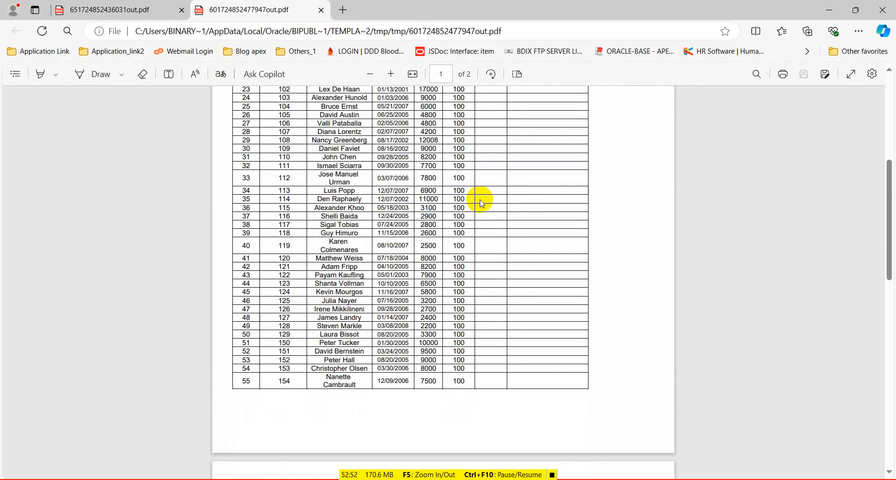
pyautogui.scroll(-12, 481, 202)
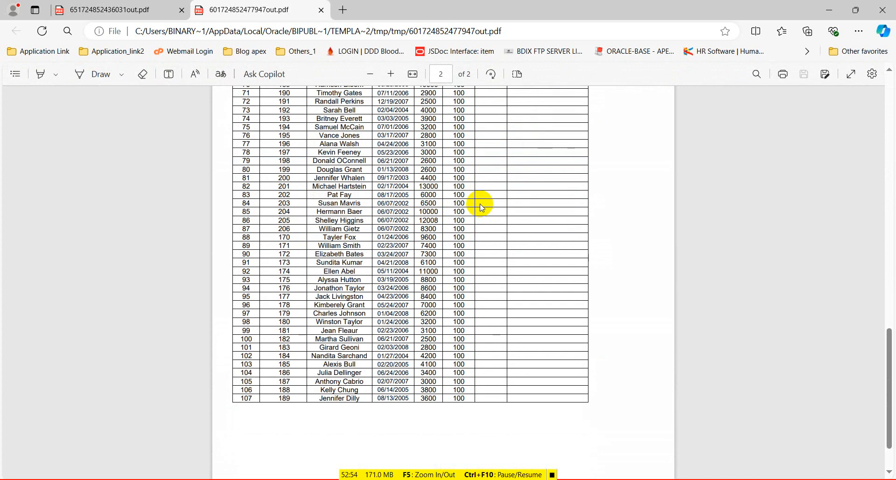
pyautogui.scroll(18, 482, 207)
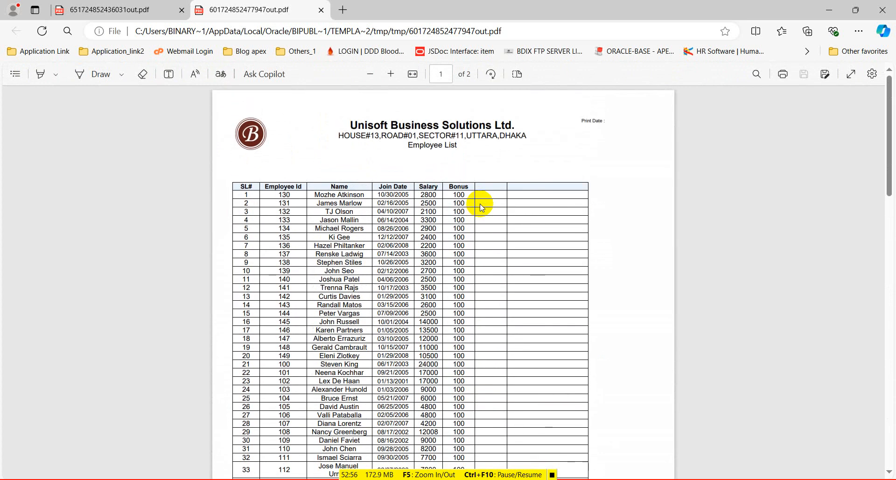
pyautogui.scroll(-6, 481, 207)
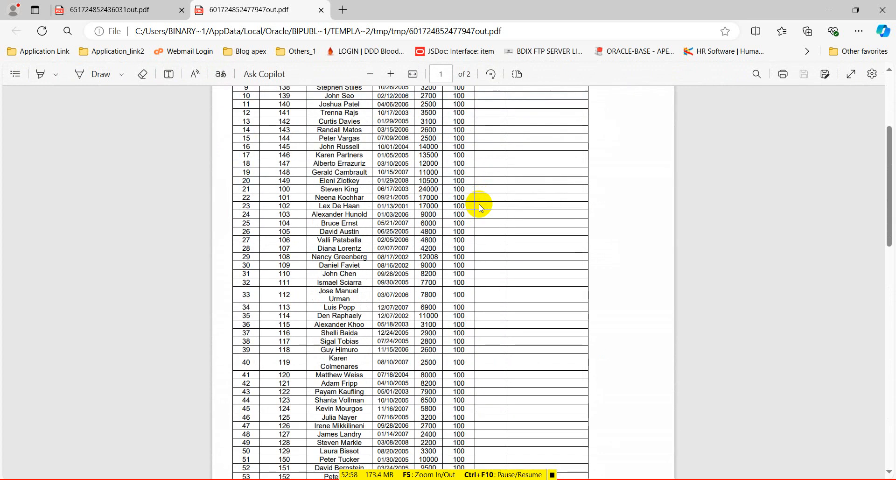
pyautogui.scroll(-1, 481, 206)
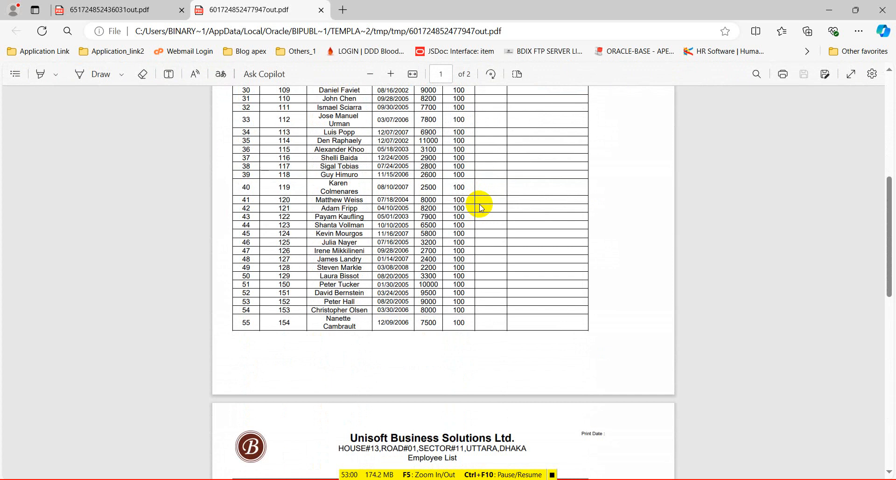
pyautogui.moveTo(321, 326); pyautogui.dragTo(355, 332)
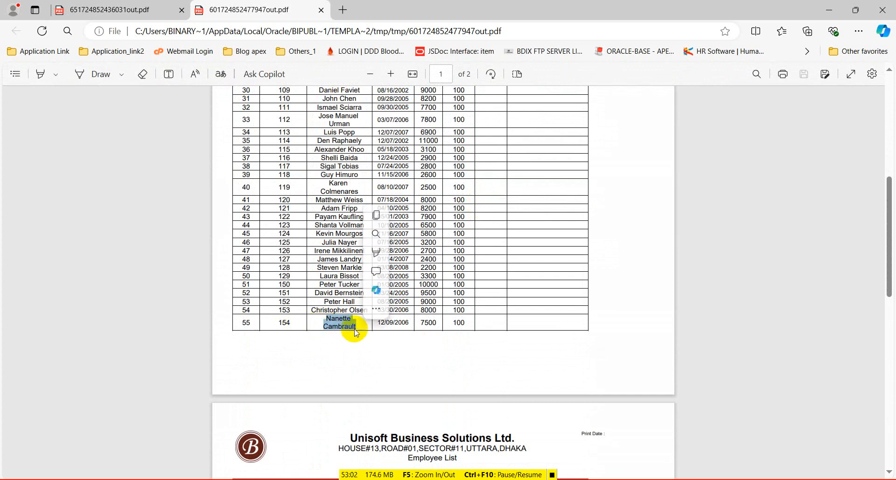
pyautogui.scroll(7, 491, 210)
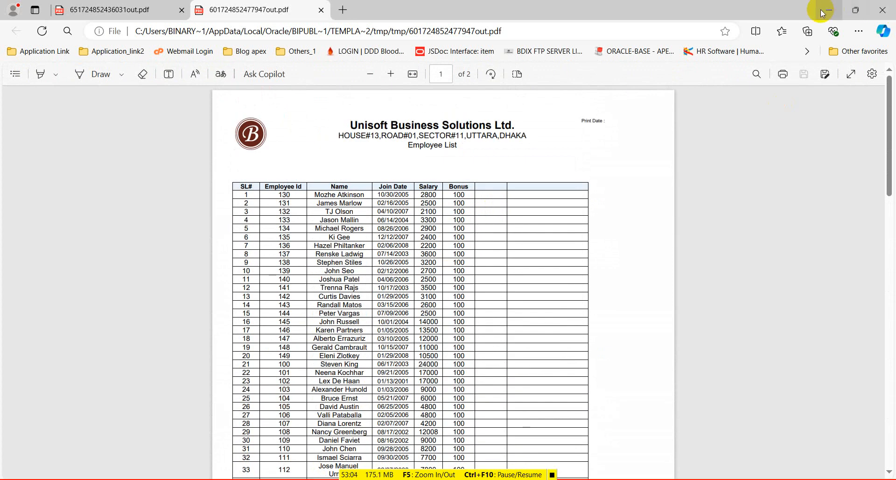
pyautogui.click(824, 13)
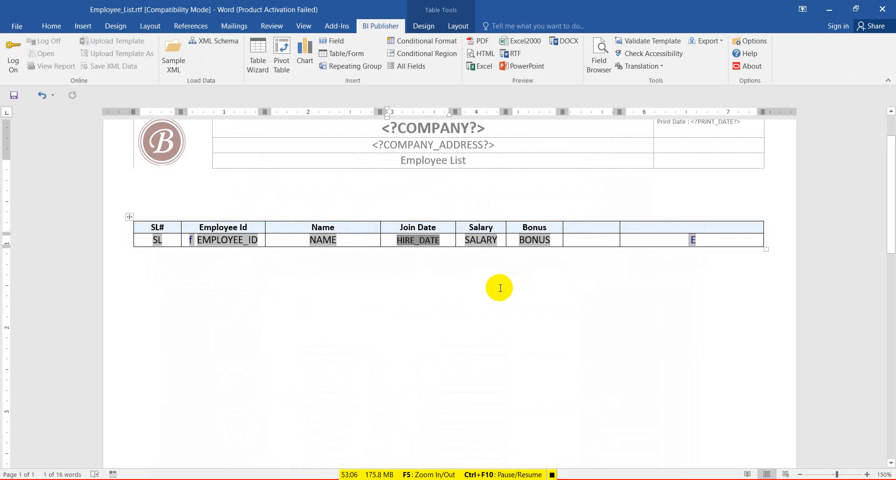
pyautogui.click(154, 29)
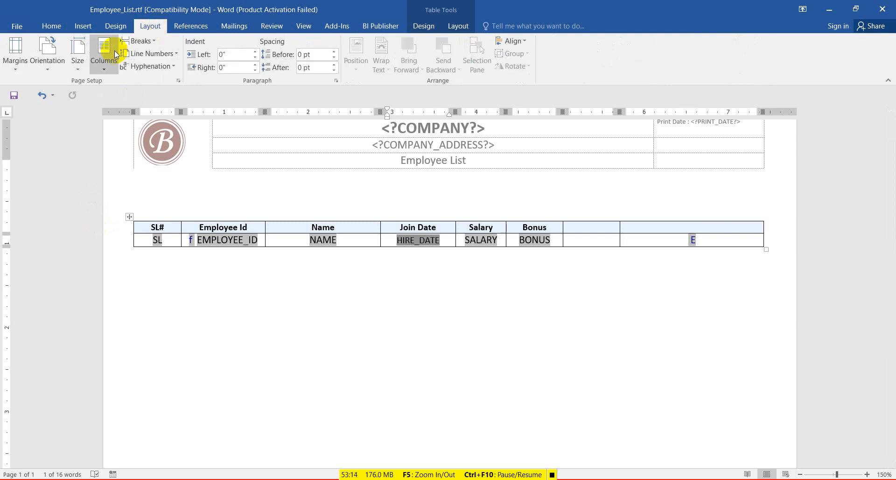
pyautogui.click(81, 71)
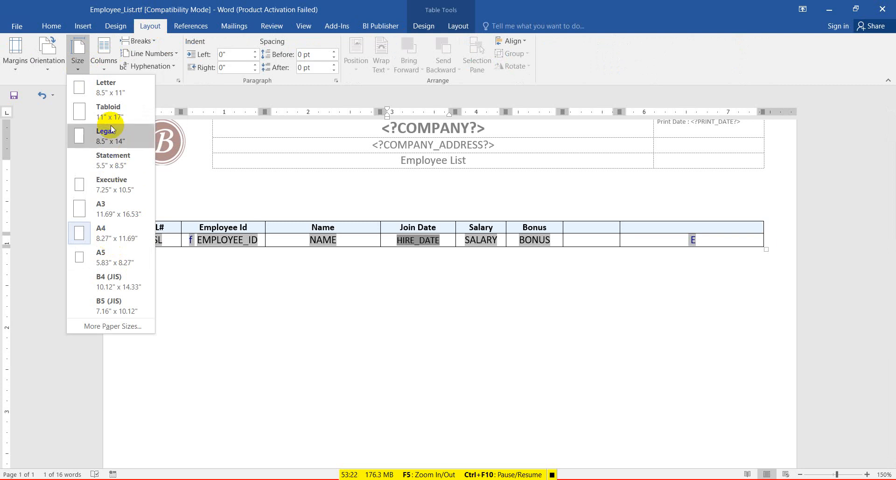
pyautogui.click(322, 337)
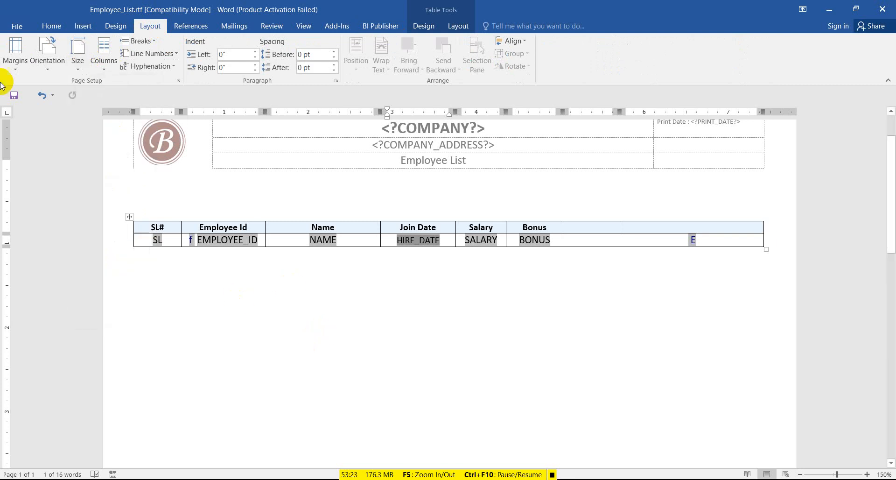
pyautogui.click(44, 69)
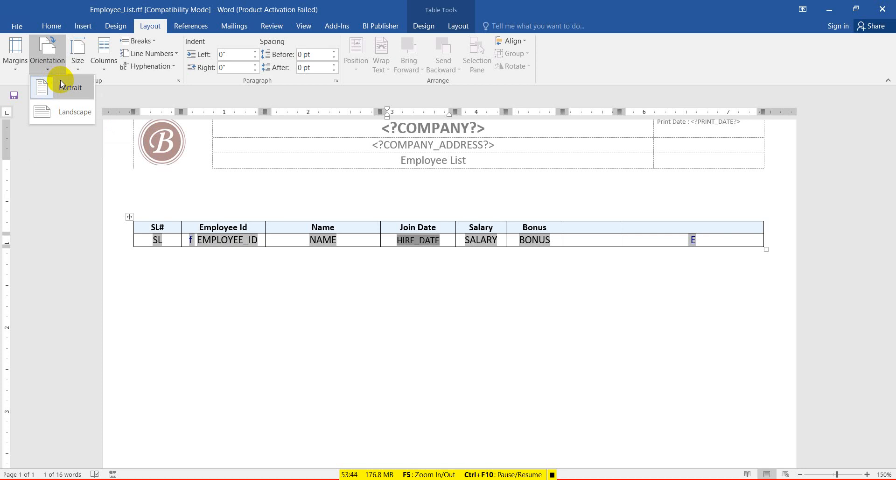
pyautogui.click(65, 103)
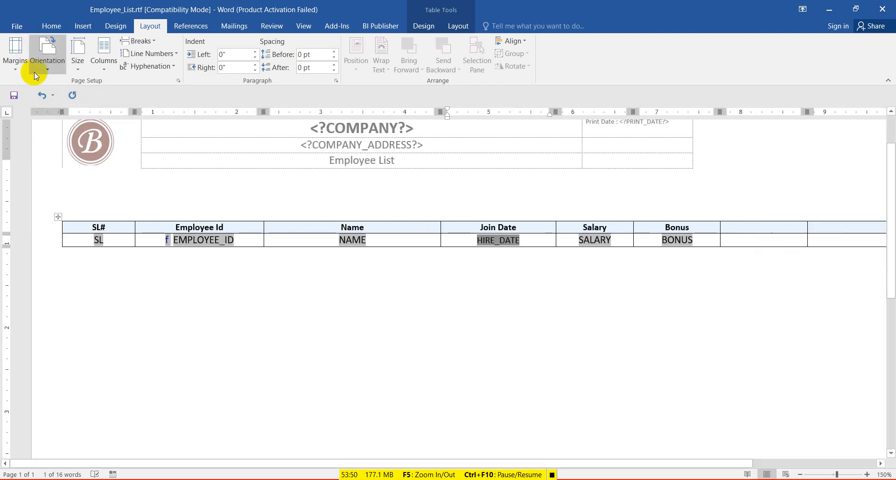
pyautogui.click(46, 71)
pyautogui.click(61, 85)
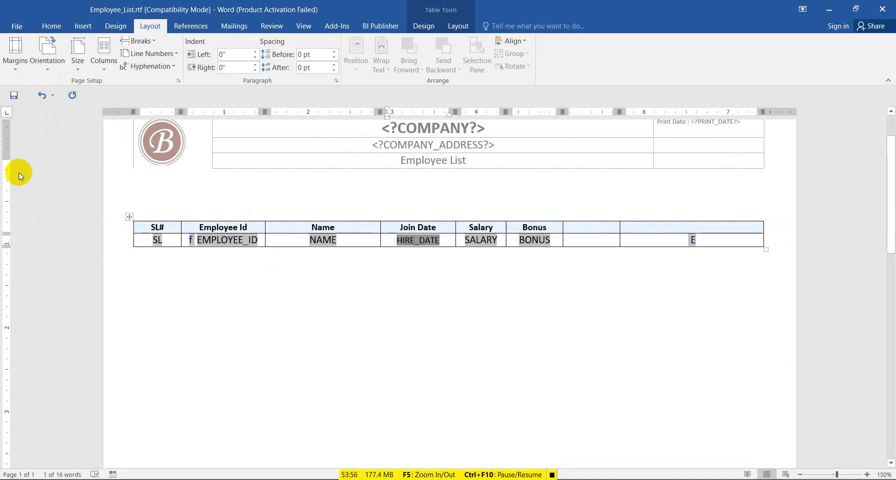
pyautogui.click(19, 97)
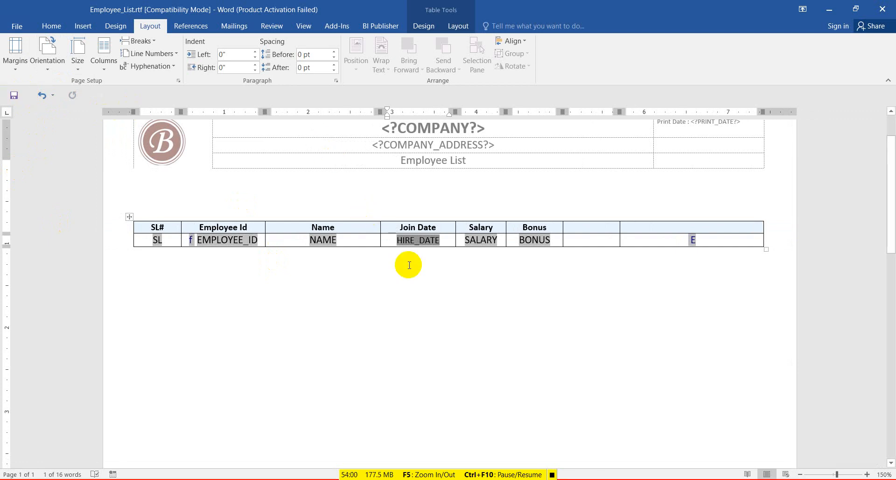
pyautogui.scroll(2, 419, 267)
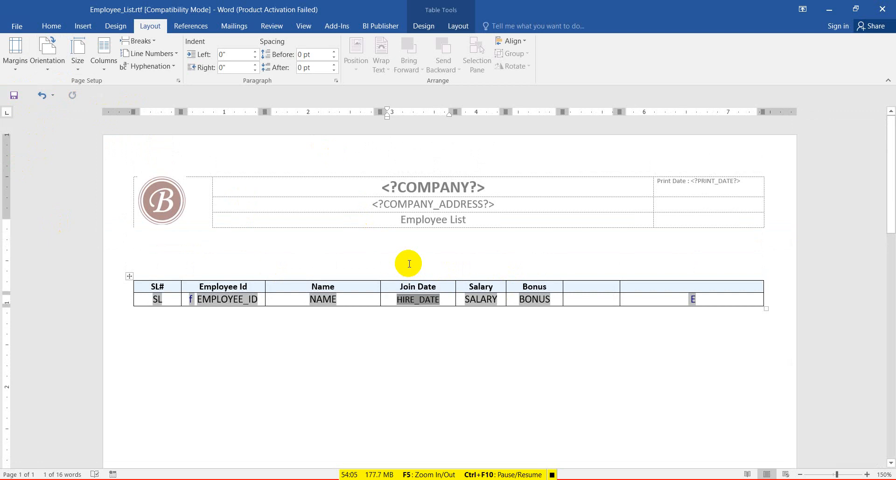
pyautogui.scroll(-10, 410, 263)
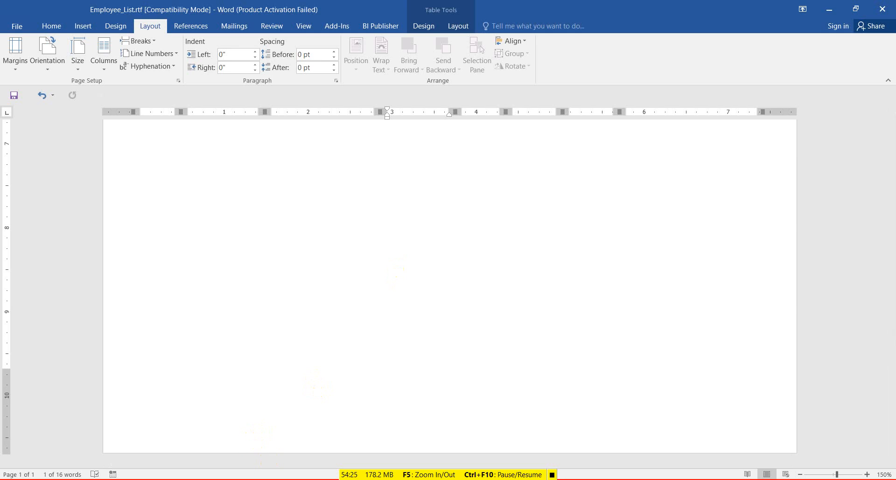
pyautogui.moveTo(269, 479)
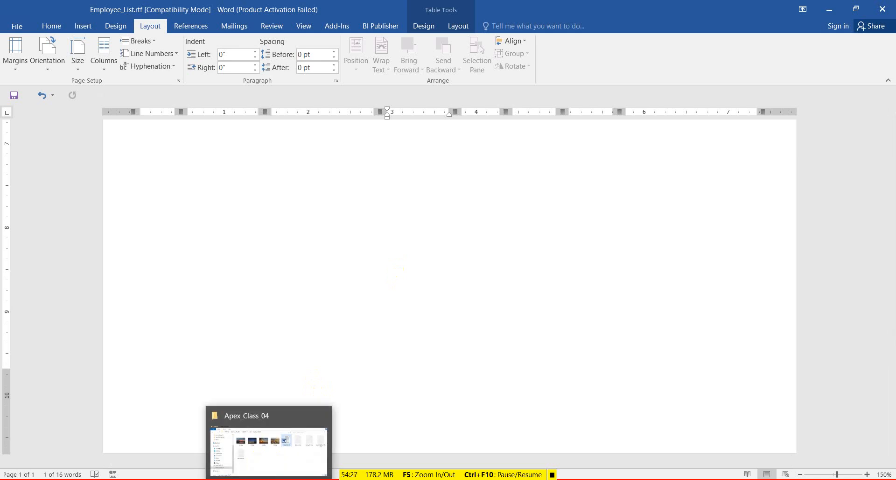
# Open EMP_REP.rtf and select its Prepared/Checked/Approved By footer table.
pyautogui.click(280, 467)
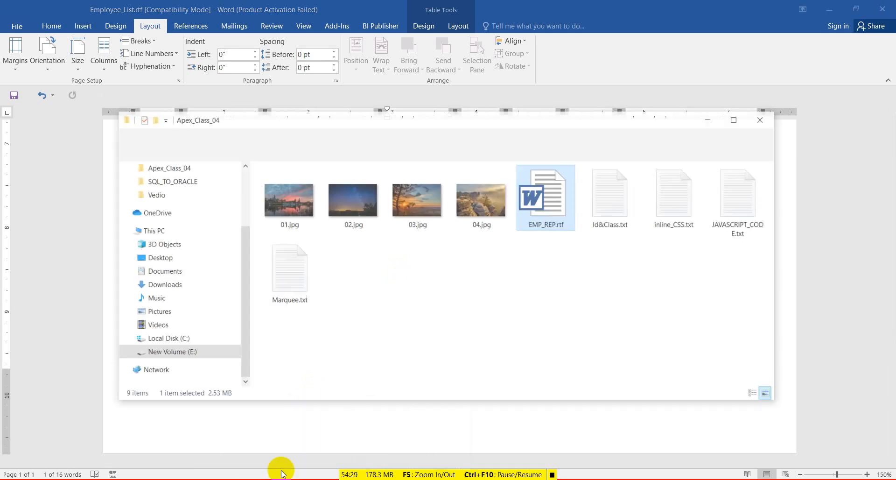
pyautogui.doubleClick(559, 201)
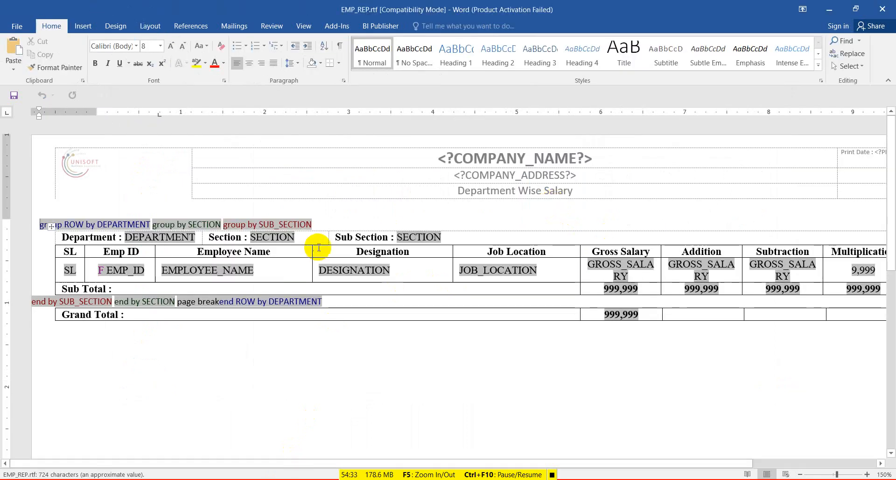
pyautogui.scroll(-5, 349, 301)
pyautogui.scroll(-2, 350, 300)
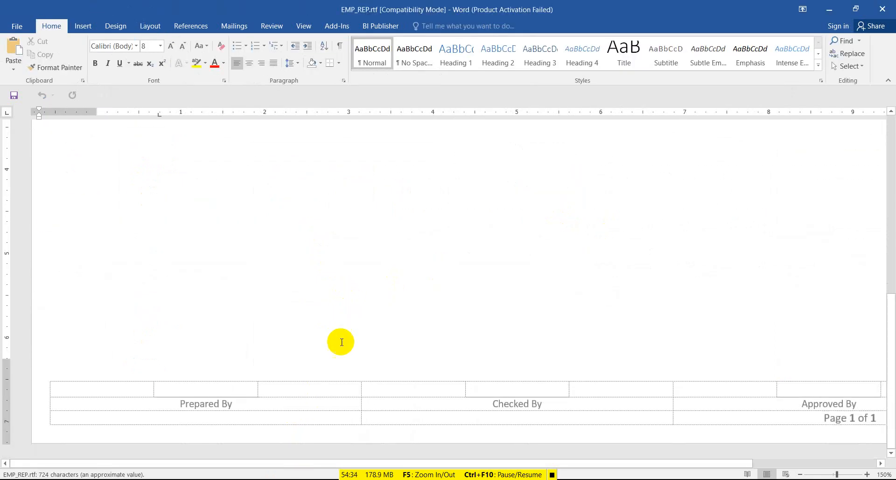
pyautogui.doubleClick(83, 389)
pyautogui.click(47, 377)
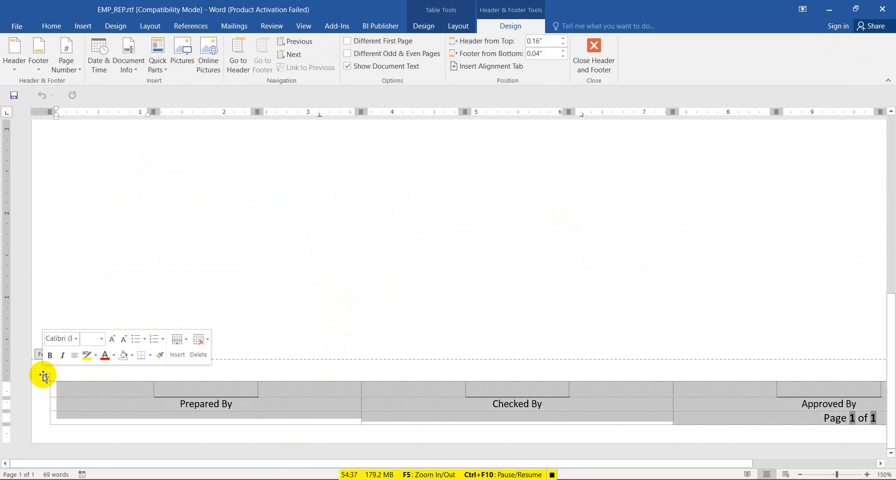
# Switch back to Employee_List.rtf and place the cursor at the bottom of the page.
pyautogui.click(825, 11)
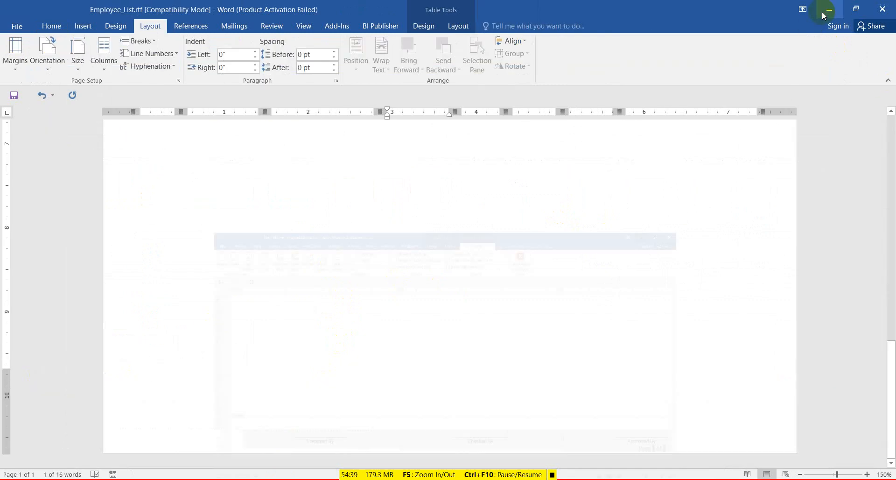
pyautogui.click(160, 438)
pyautogui.click(153, 443)
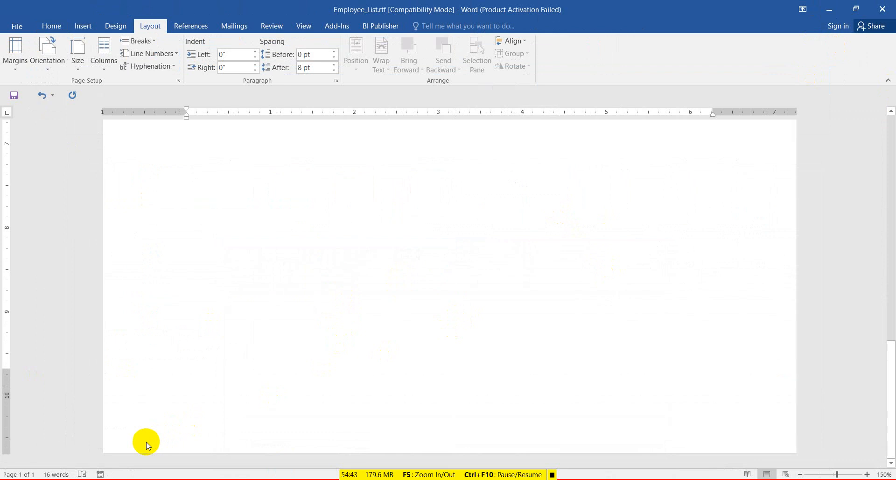
# Paste the signature table into the Employee_List footer and set Footer from Bottom to 0.2".
pyautogui.doubleClick(143, 442)
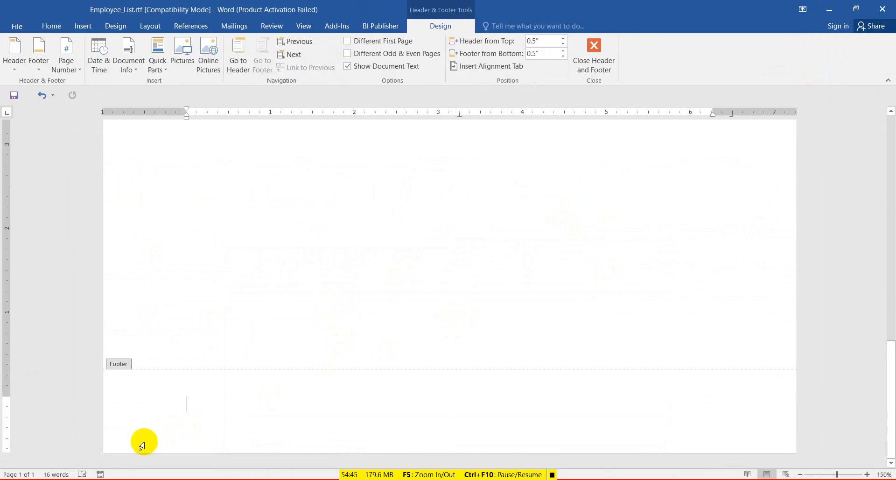
pyautogui.write('Prepared By\tChecked By')
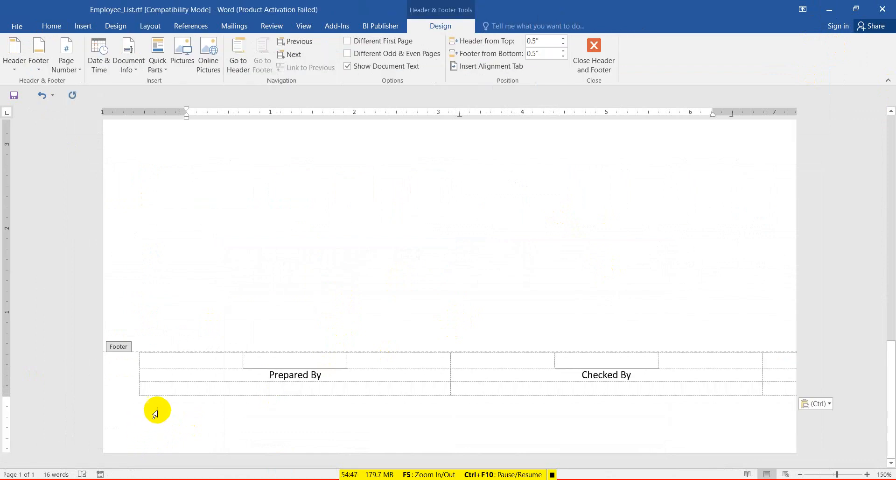
pyautogui.click(135, 348)
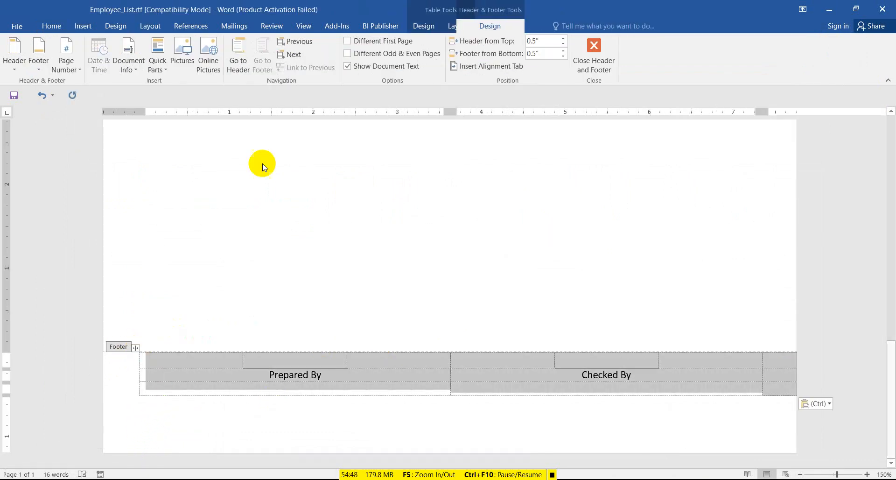
pyautogui.click(564, 58)
pyautogui.click(564, 58)
pyautogui.click(564, 58)
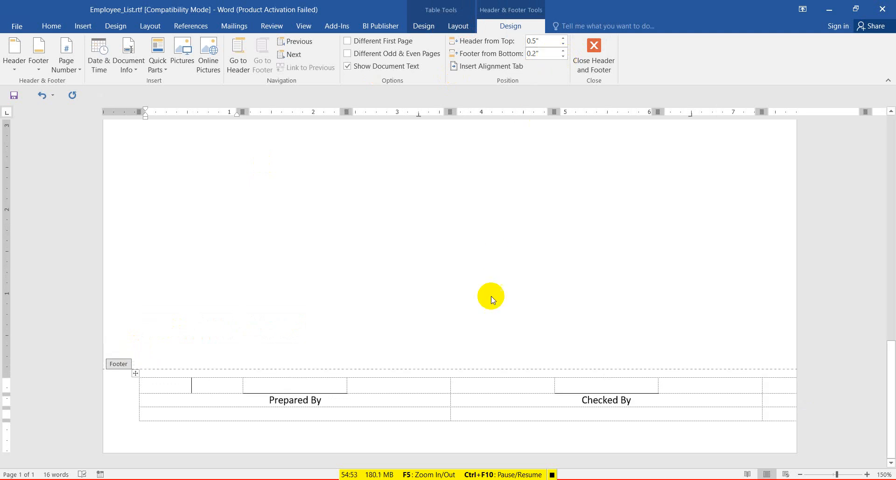
pyautogui.click(136, 373)
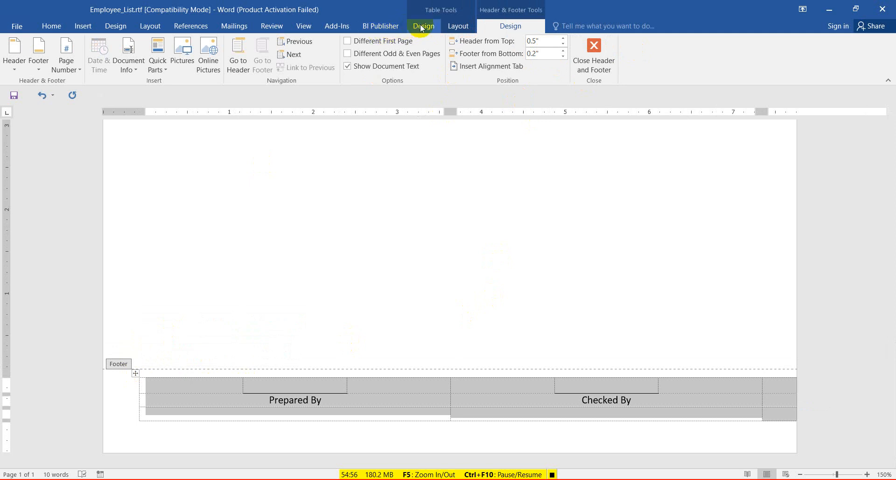
pyautogui.click(458, 27)
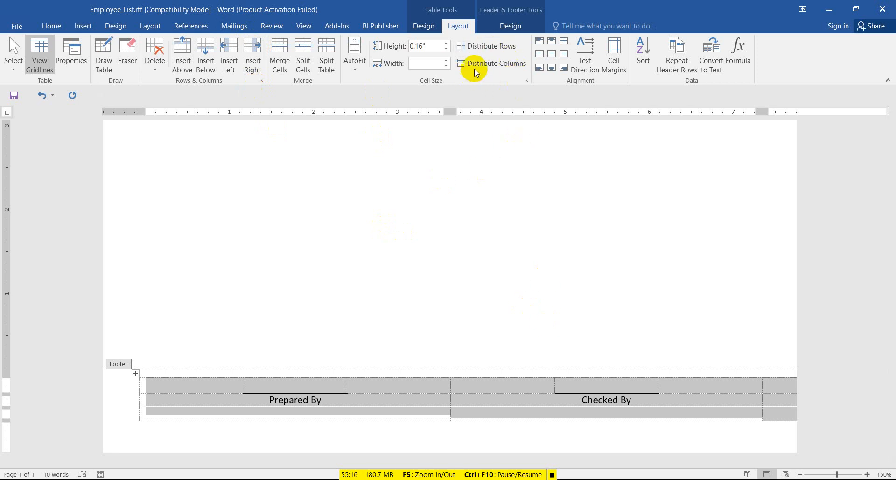
# Equalize the footer table's columns, AutoFit it to the window, and drag its edges outward.
pyautogui.click(492, 65)
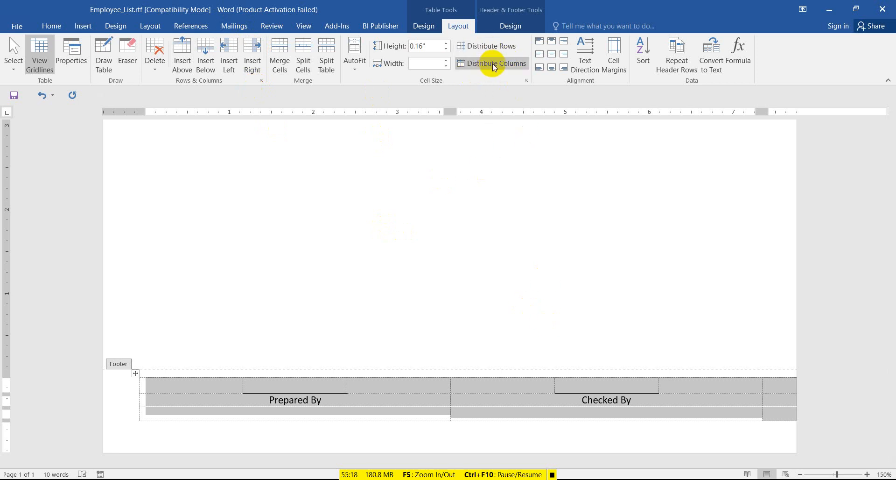
pyautogui.click(355, 60)
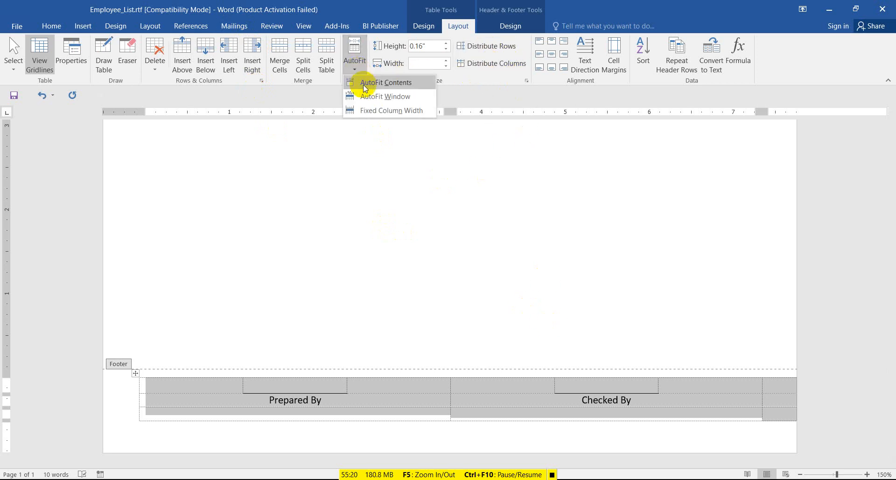
pyautogui.click(393, 96)
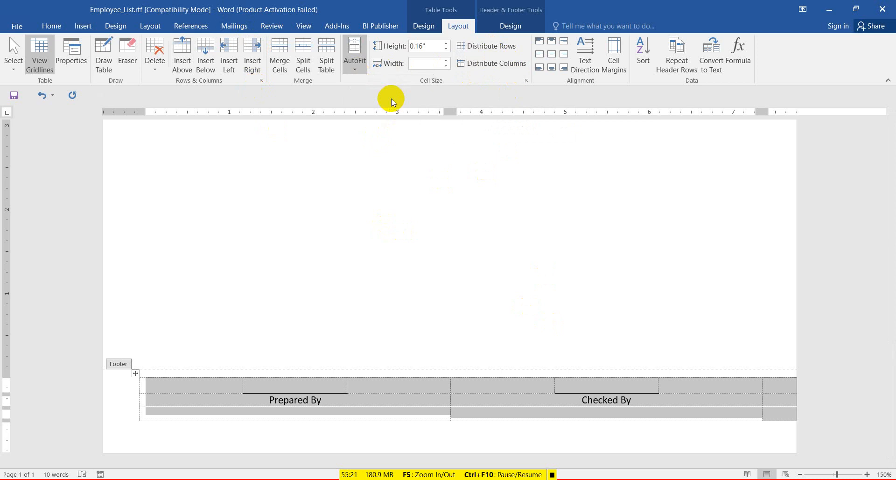
pyautogui.click(498, 384)
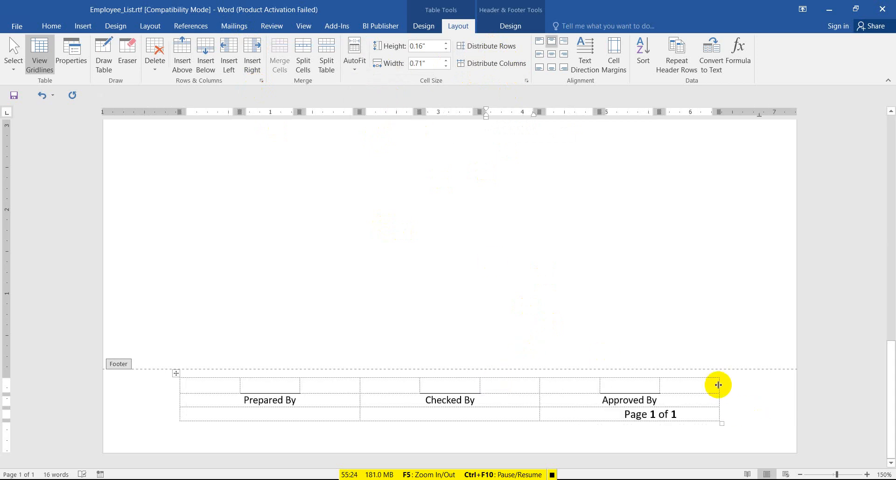
pyautogui.moveTo(718, 385); pyautogui.dragTo(763, 382)
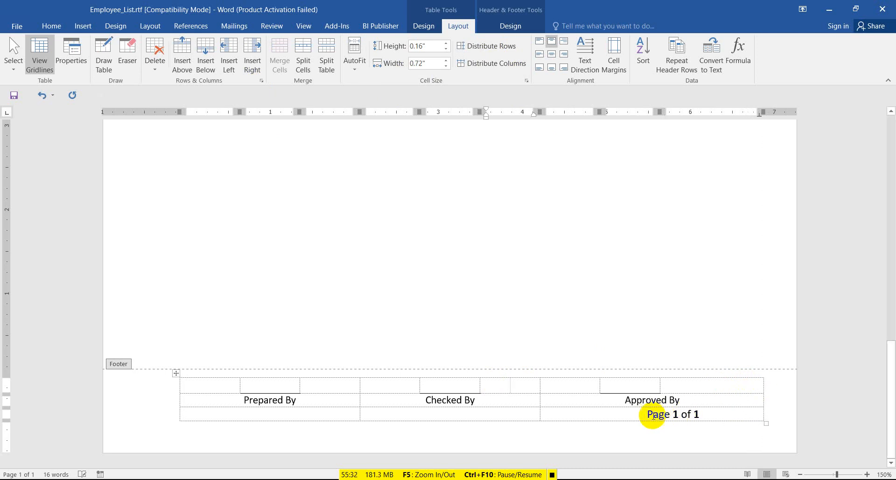
pyautogui.click(653, 414)
pyautogui.moveTo(179, 386)
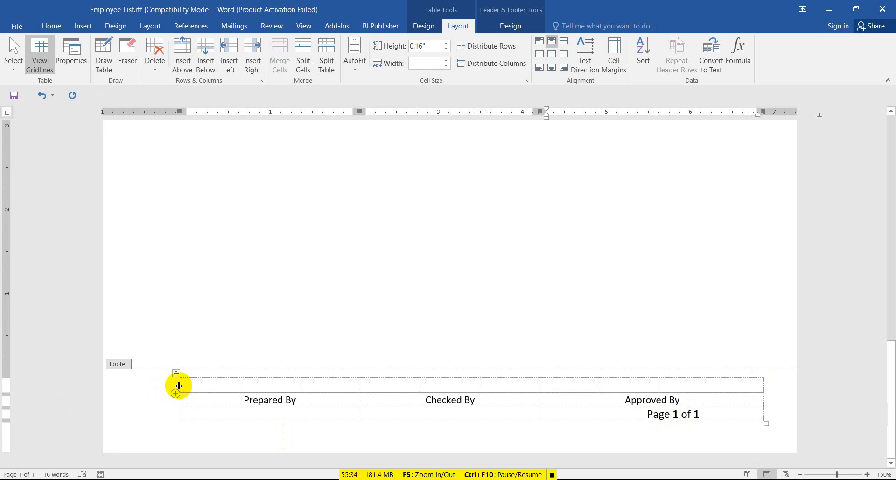
pyautogui.moveTo(179, 385); pyautogui.dragTo(129, 386)
# Give the footer table fixed column widths, then select the blank cells above Prepared By.
pyautogui.click(124, 375)
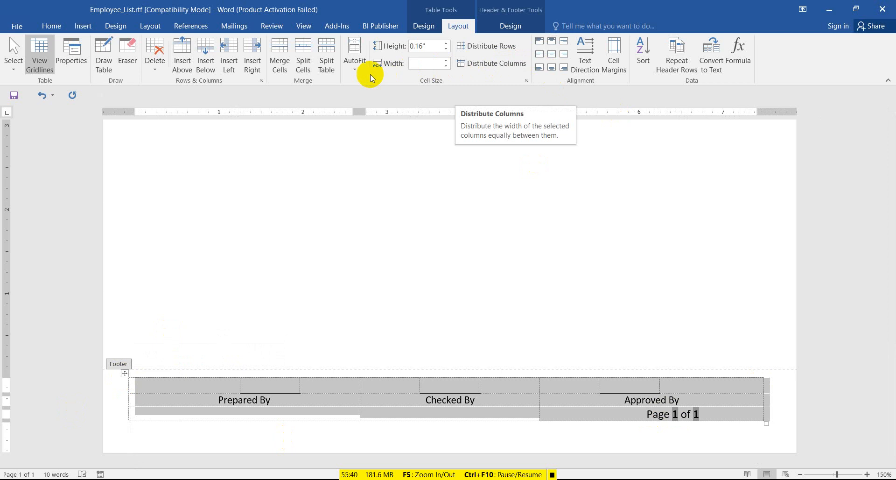
pyautogui.click(355, 58)
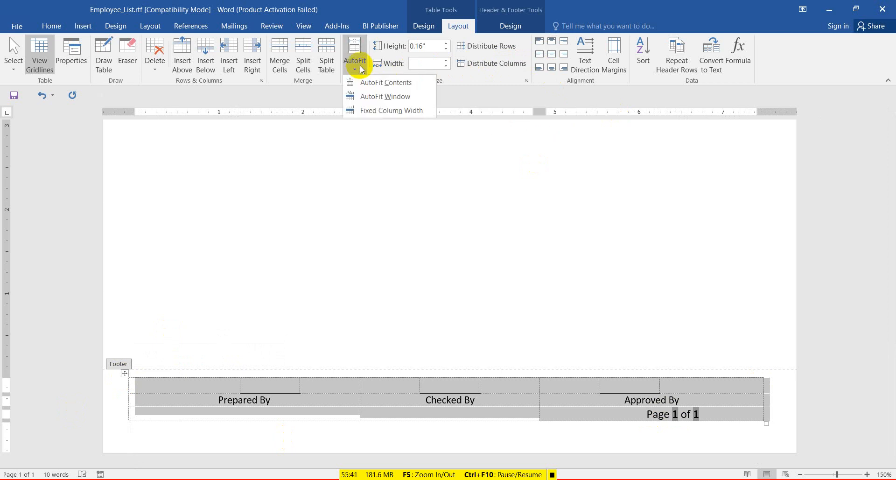
pyautogui.click(372, 111)
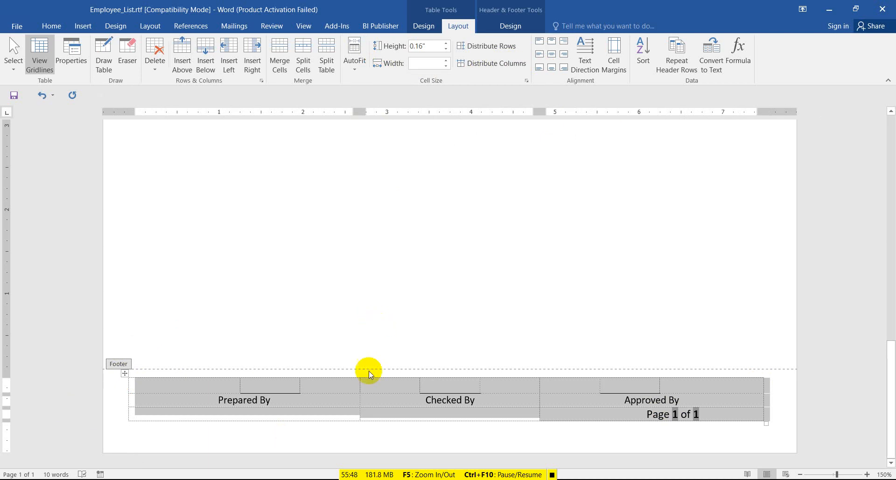
pyautogui.click(331, 386)
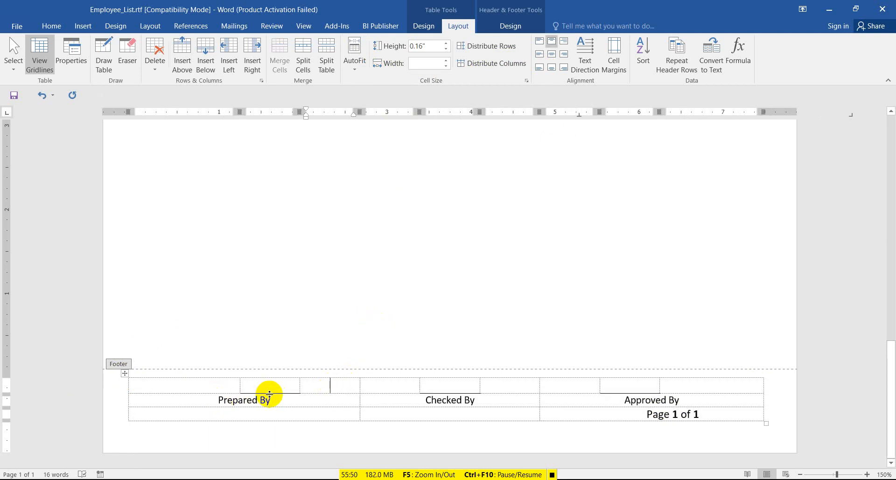
pyautogui.moveTo(230, 400); pyautogui.dragTo(304, 389)
pyautogui.click(235, 394)
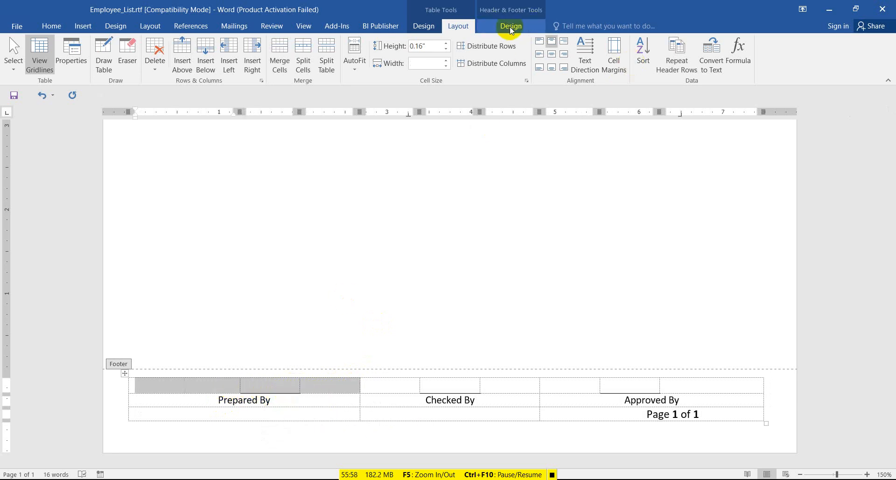
# Merge the blank cells above Prepared By, Checked By and Approved By.
pyautogui.click(285, 68)
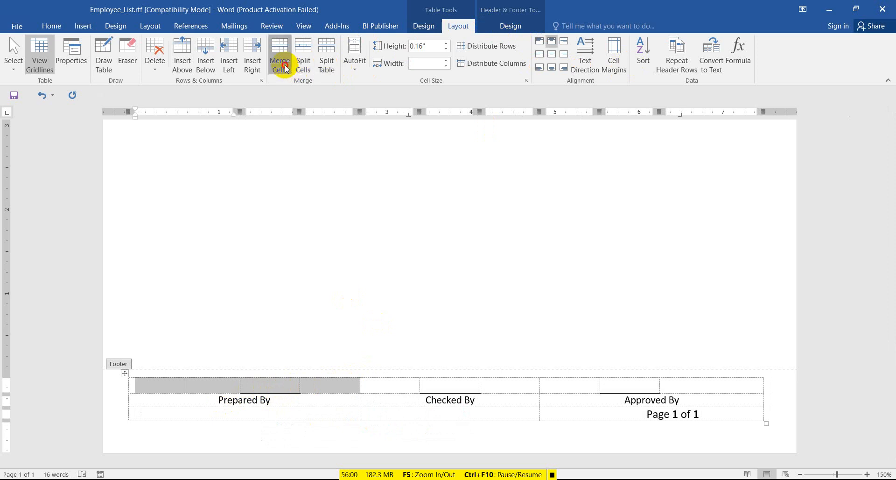
pyautogui.click(436, 387)
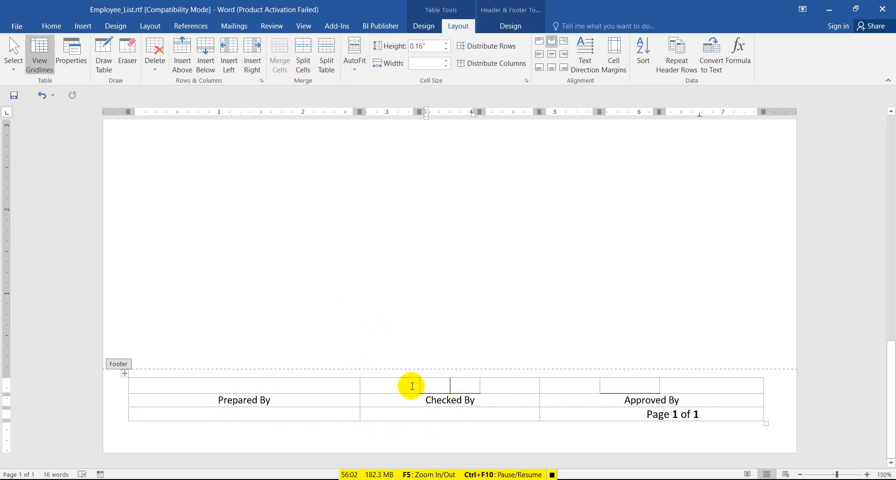
pyautogui.moveTo(413, 385); pyautogui.dragTo(484, 386)
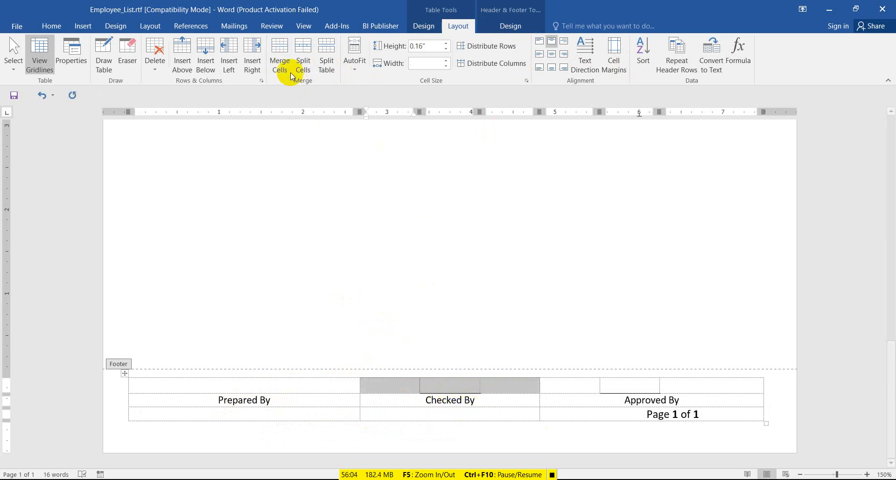
pyautogui.click(290, 70)
pyautogui.click(629, 390)
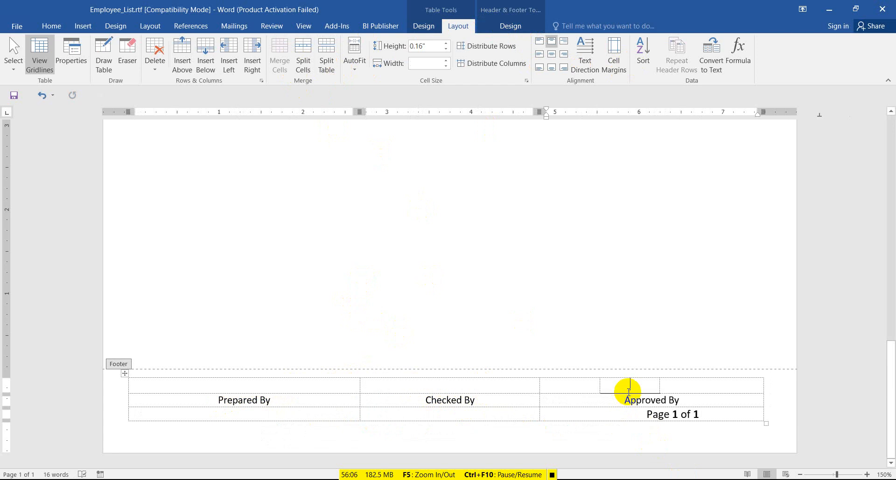
pyautogui.moveTo(580, 384); pyautogui.dragTo(738, 389)
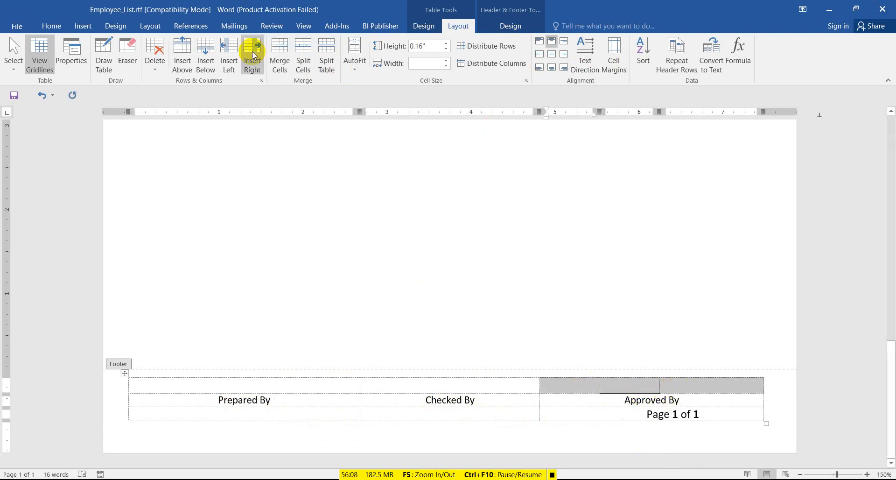
pyautogui.click(286, 51)
# Right-align Page 1 of 1, widen the table to the right margin, and save the template.
pyautogui.click(635, 414)
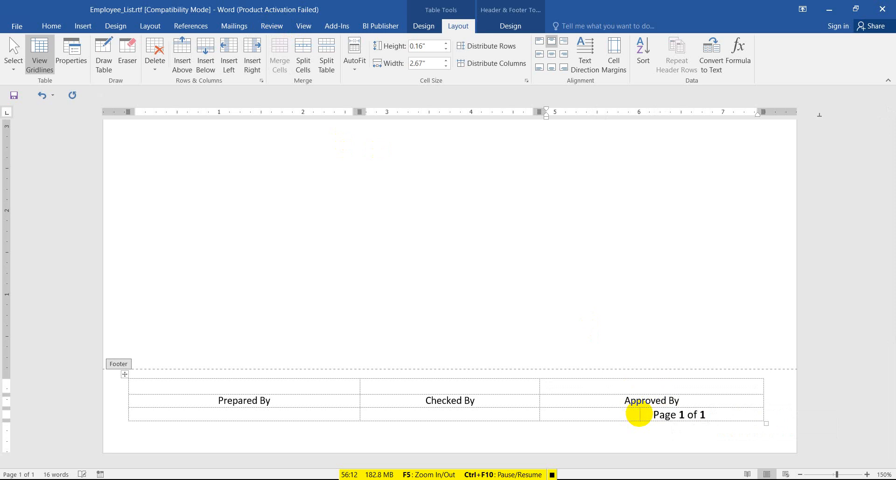
pyautogui.click(564, 54)
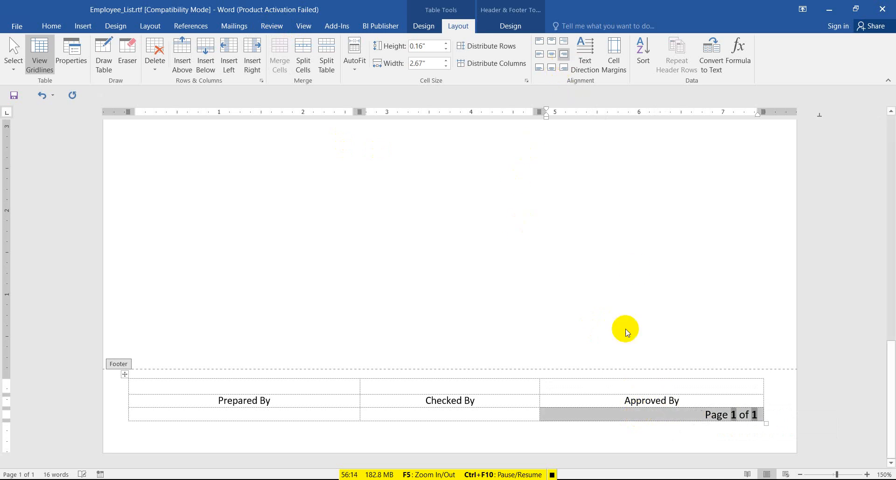
pyautogui.click(595, 402)
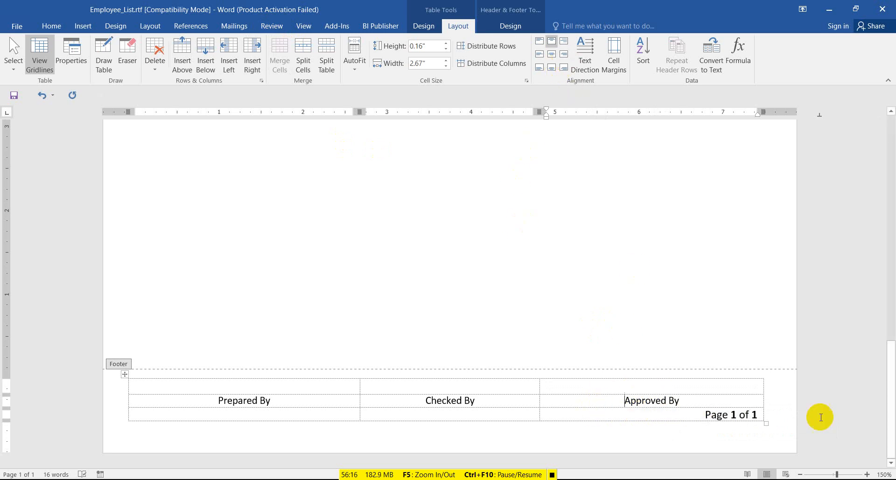
pyautogui.moveTo(764, 390); pyautogui.dragTo(774, 390)
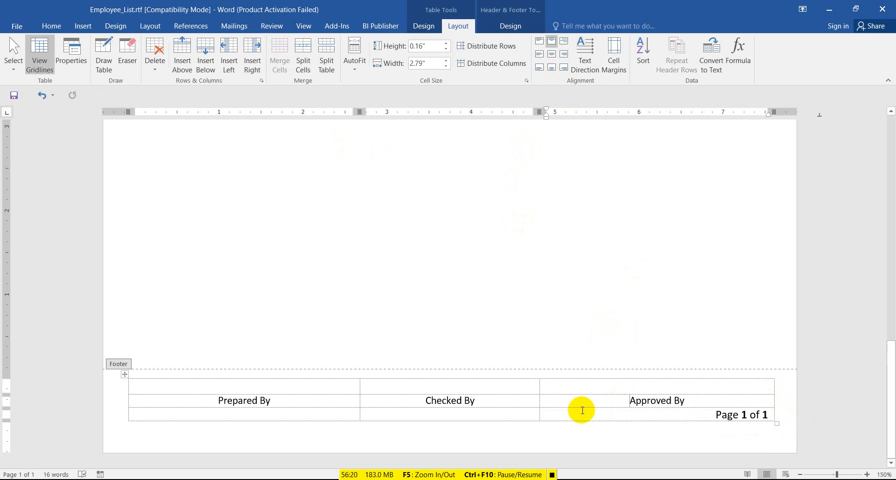
pyautogui.click(18, 99)
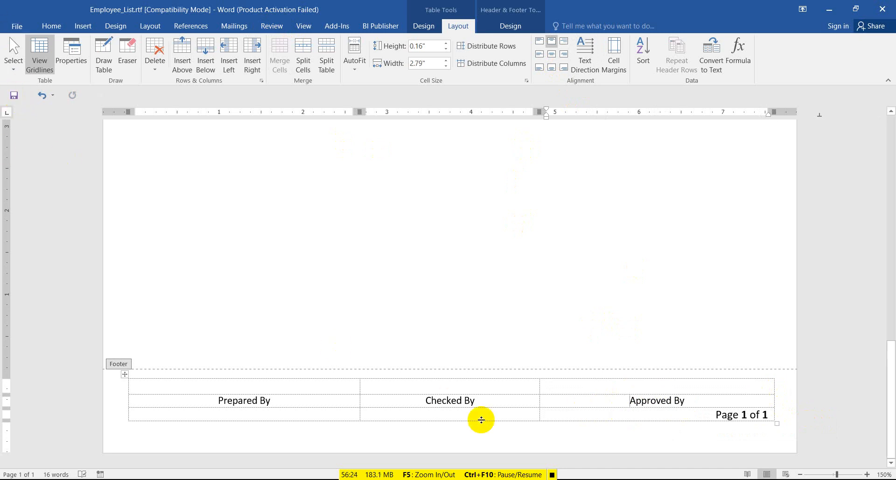
pyautogui.scroll(10, 481, 420)
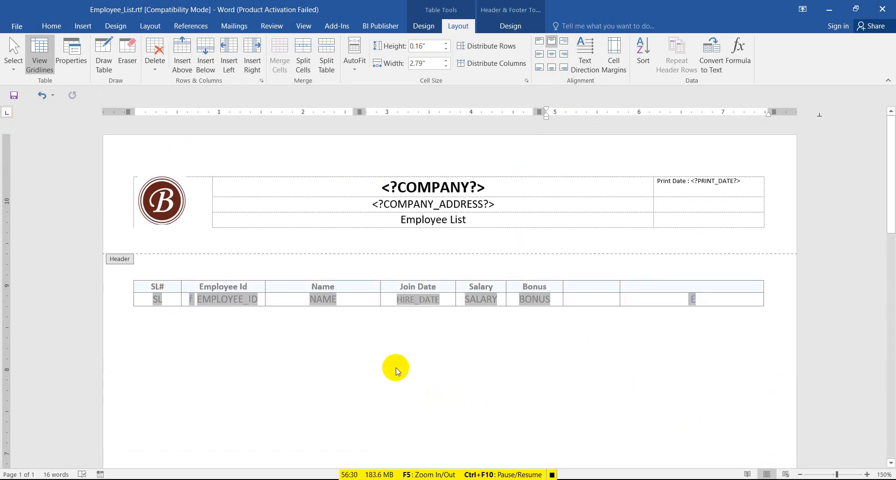
# Exit the footer and select the two empty header cells beside Bonus in the Employee table.
pyautogui.doubleClick(396, 367)
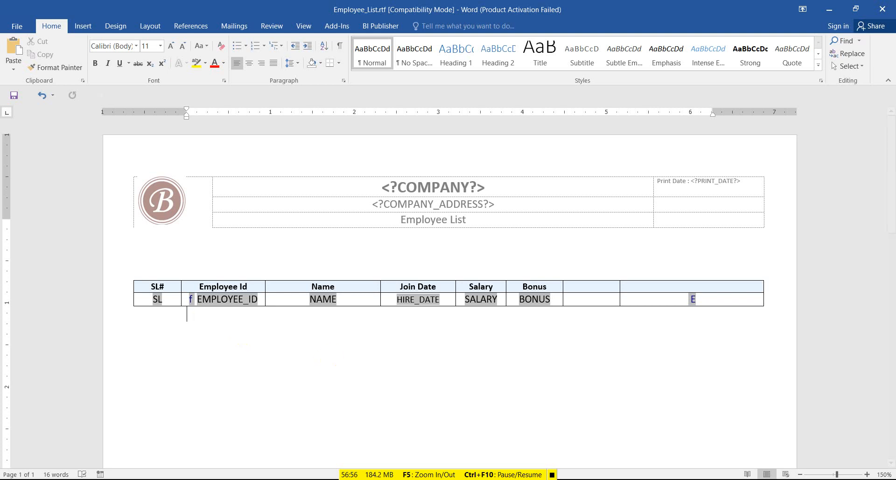
pyautogui.moveTo(606, 292); pyautogui.dragTo(657, 290)
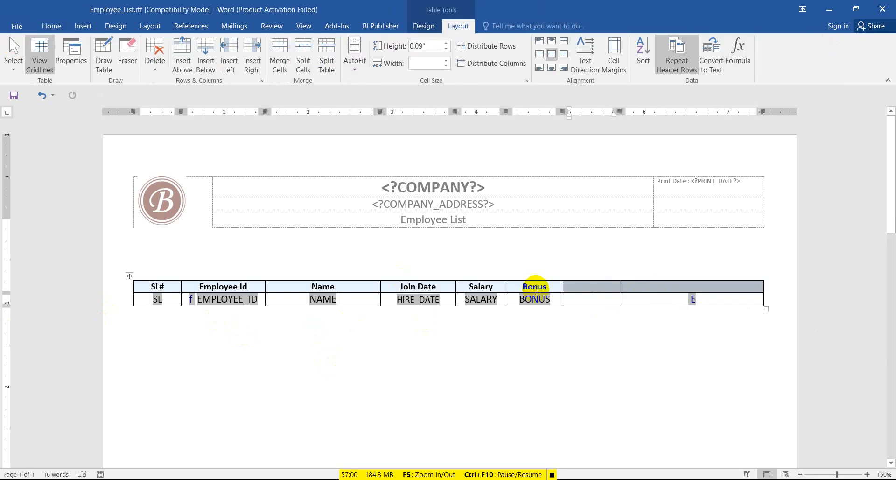
pyautogui.click(536, 288)
pyautogui.click(482, 300)
pyautogui.click(604, 302)
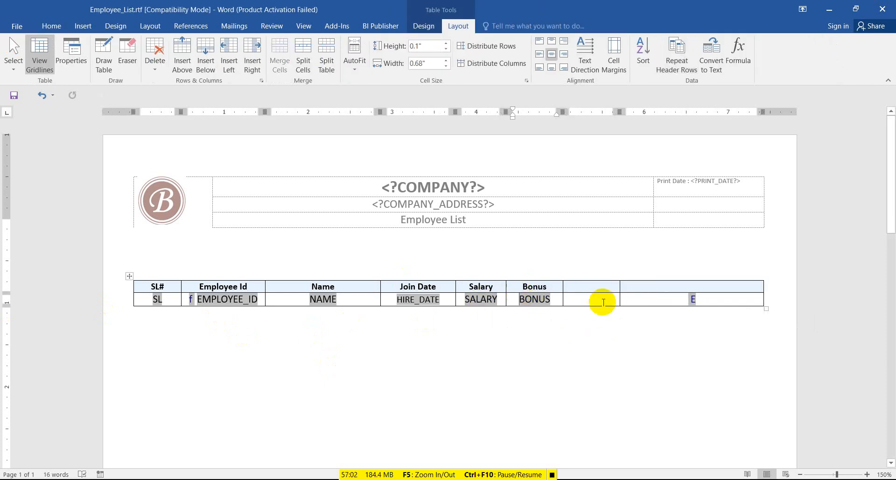
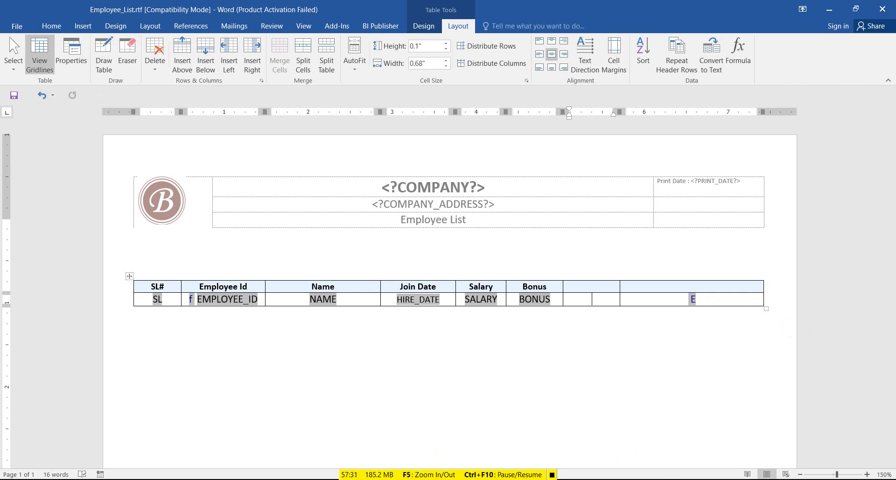
# Glance at the APEX report query and EMP_REP template, then return to the Employee List template.
pyautogui.click(274, 479)
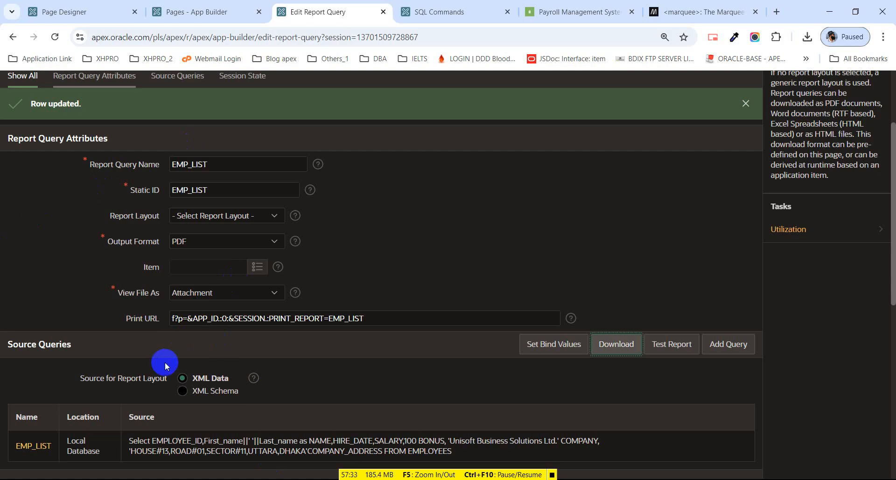
pyautogui.moveTo(499, 479)
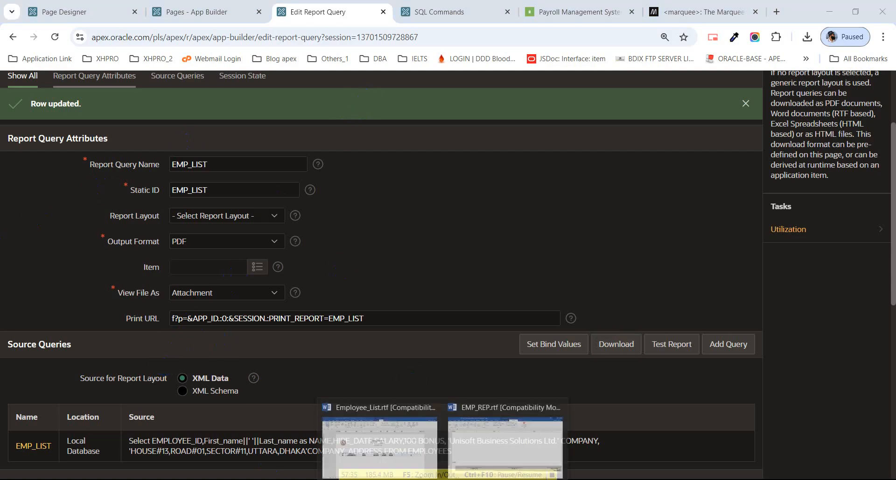
pyautogui.click(504, 444)
pyautogui.scroll(10, 555, 238)
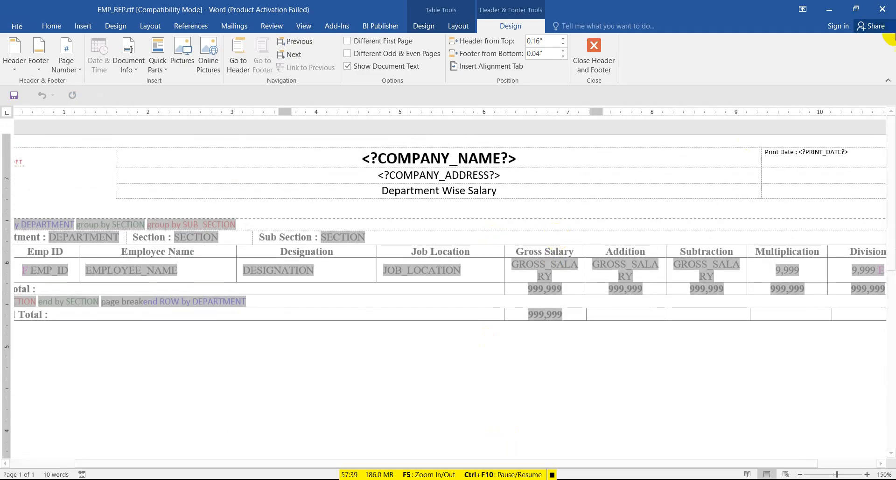
pyautogui.hotkey('alt', 'Tab')
pyautogui.hotkey('alt', 'Tab')
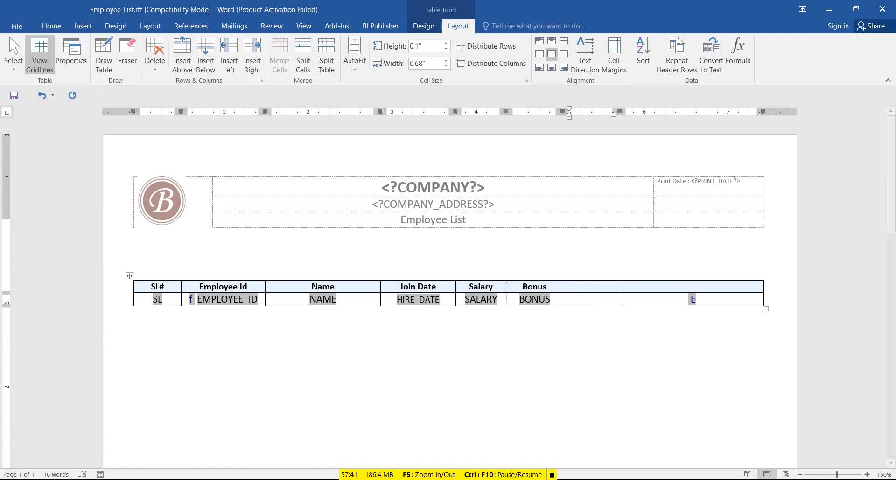
pyautogui.click(581, 284)
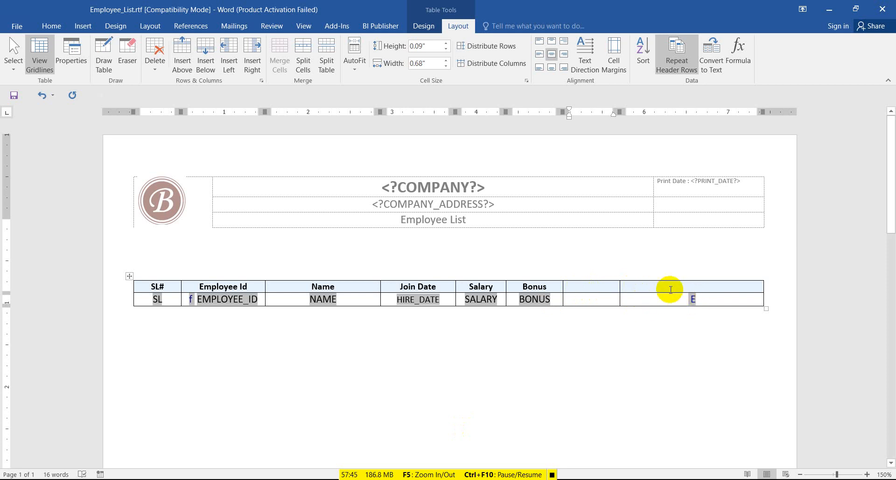
# Split the last header cell and its data cell into three columns each.
pyautogui.click(669, 289)
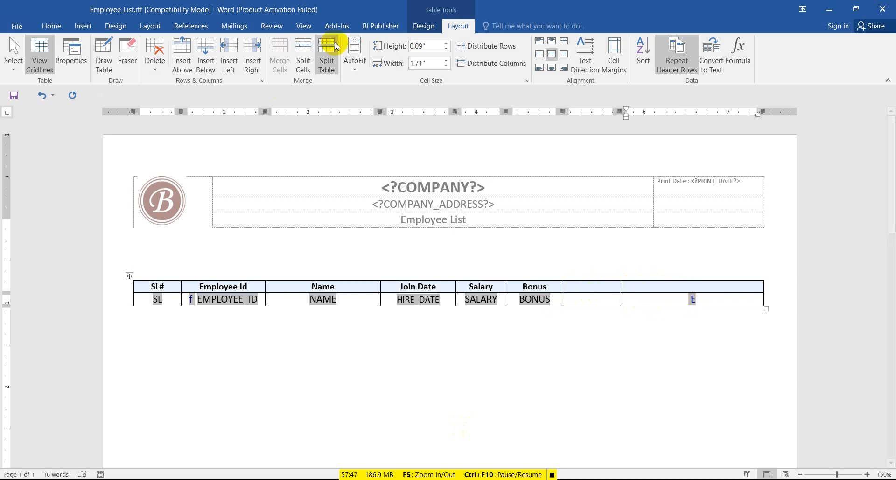
pyautogui.click(309, 53)
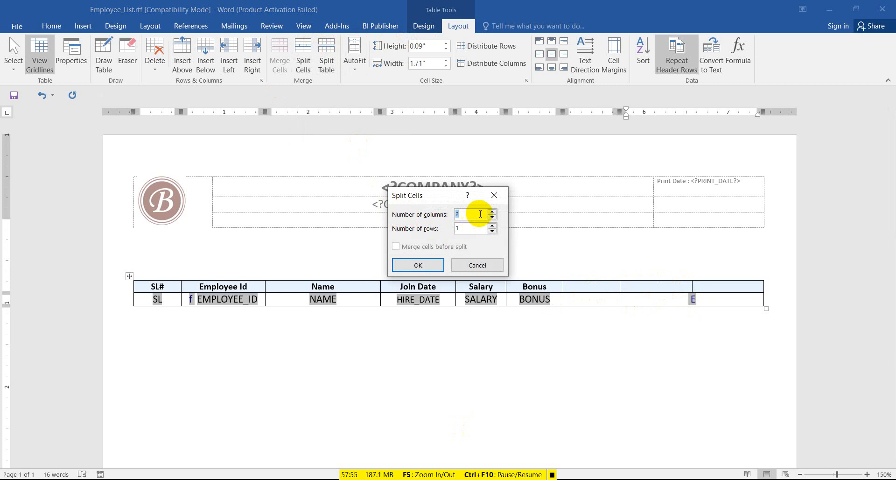
pyautogui.click(492, 212)
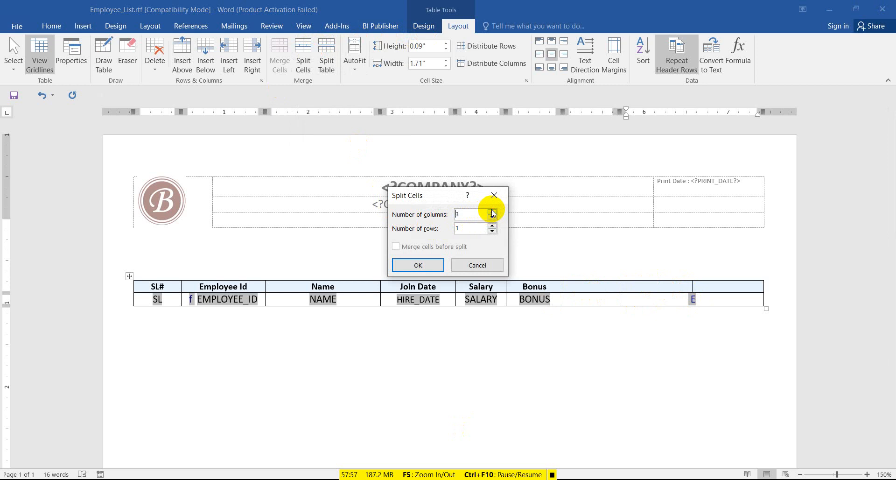
pyautogui.click(426, 265)
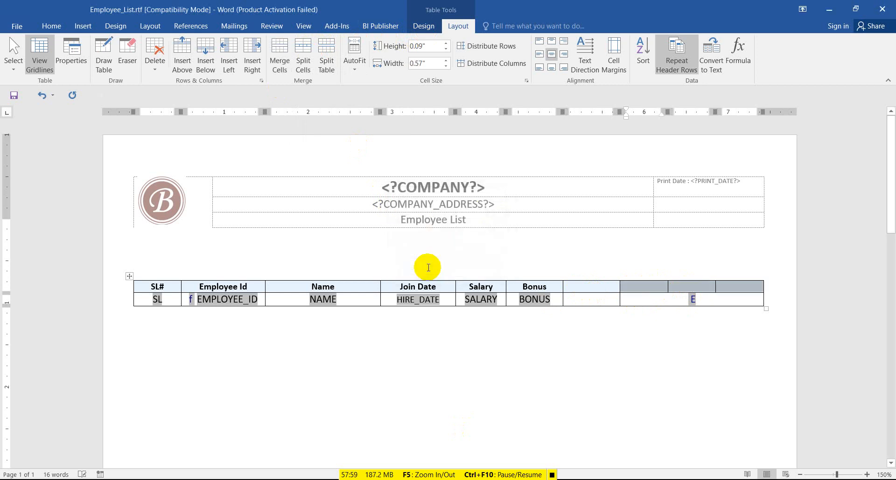
pyautogui.click(656, 306)
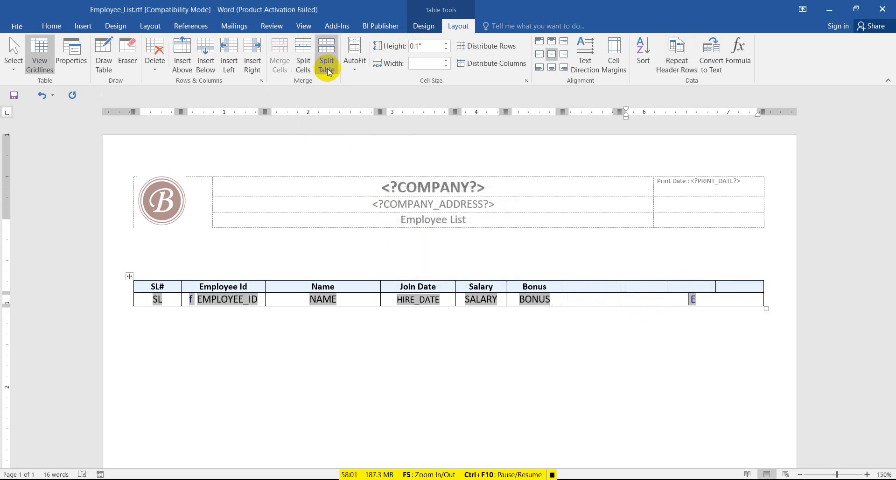
pyautogui.click(309, 57)
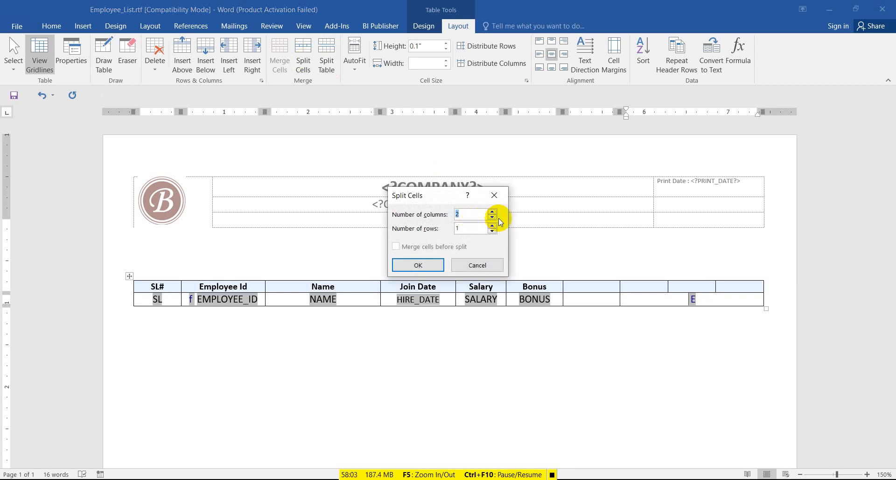
pyautogui.click(496, 213)
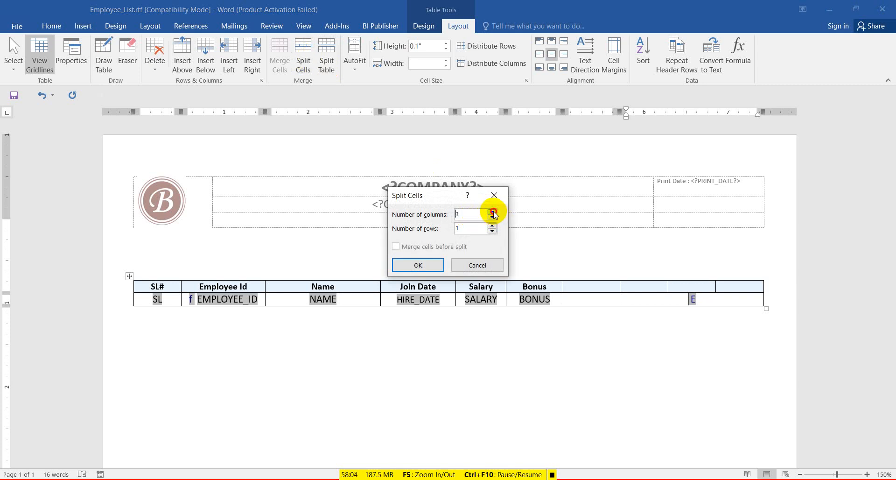
pyautogui.click(417, 265)
# Move the closing E field into the table's last data cell.
pyautogui.doubleClick(645, 300)
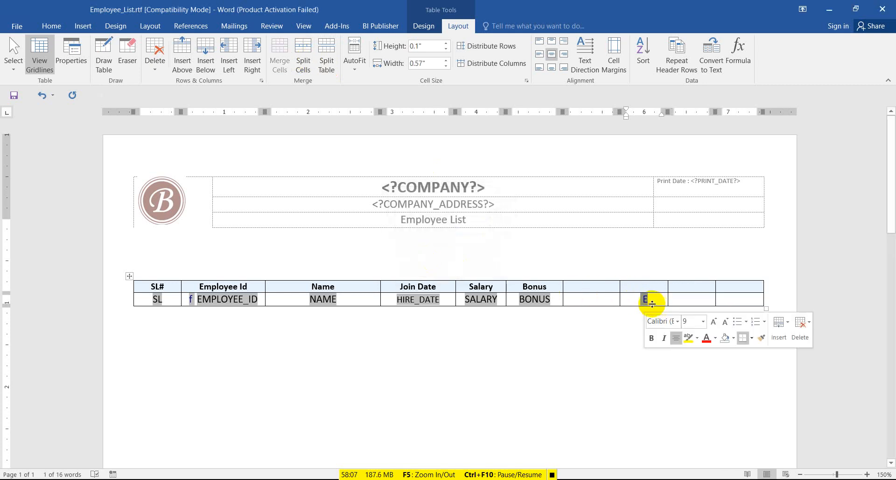
pyautogui.moveTo(650, 305); pyautogui.dragTo(703, 303)
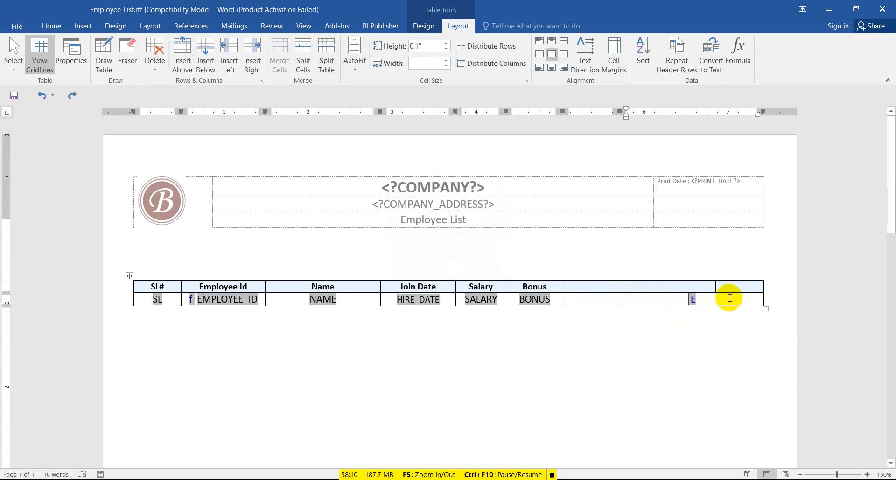
pyautogui.hotkey('ctrl', 'y')
pyautogui.hotkey('ctrl', 'c')
pyautogui.click(645, 308)
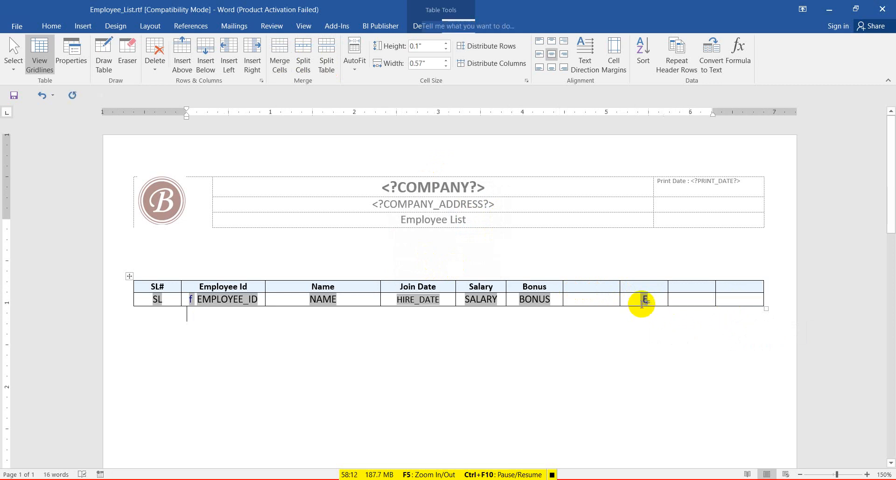
pyautogui.click(647, 301)
pyautogui.press('Delete')
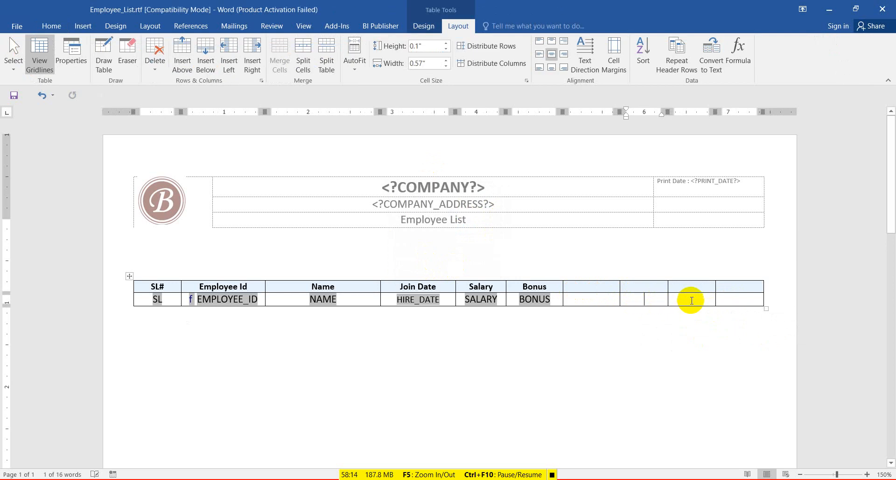
pyautogui.click(760, 301)
pyautogui.hotkey('ctrl', 'v')
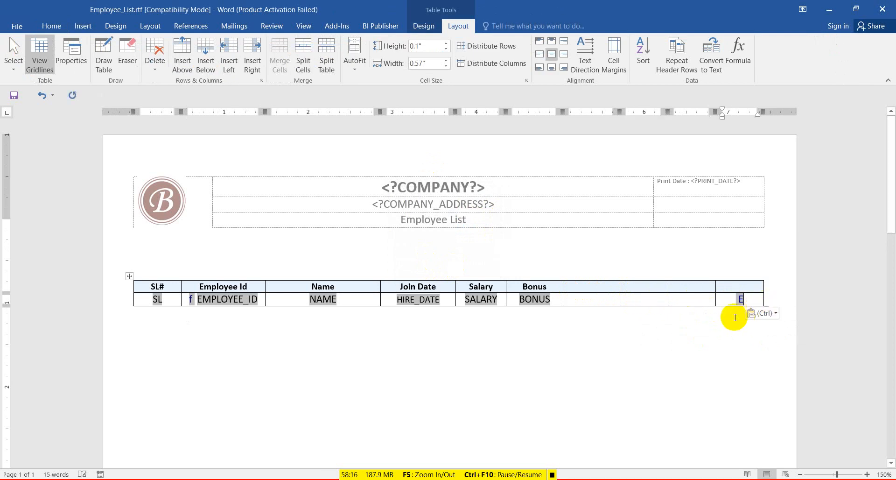
pyautogui.click(574, 287)
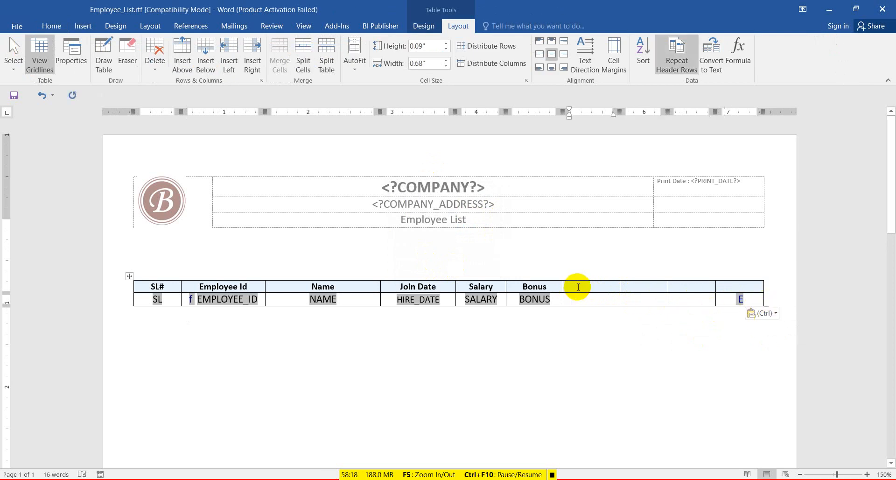
# Type the headings Addition and Subtraction in the first two new header cells.
pyautogui.write('a')
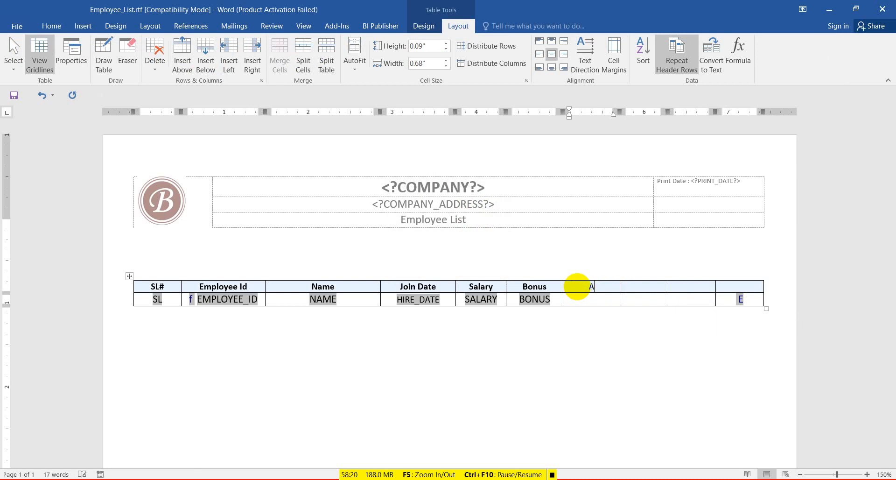
pyautogui.write('D')
pyautogui.press('BackSpace')
pyautogui.write('ddti')
pyautogui.press('BackSpace')
pyautogui.press('BackSpace')
pyautogui.write('ition')
pyautogui.click(641, 289)
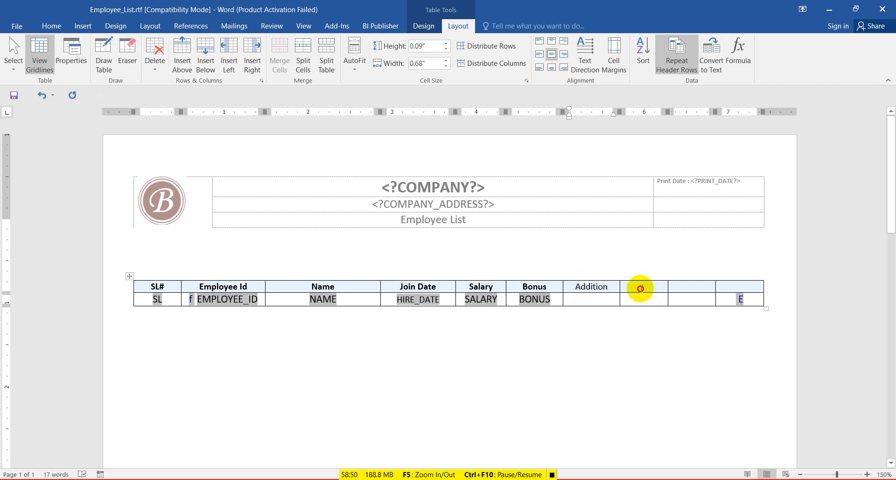
pyautogui.write('Su')
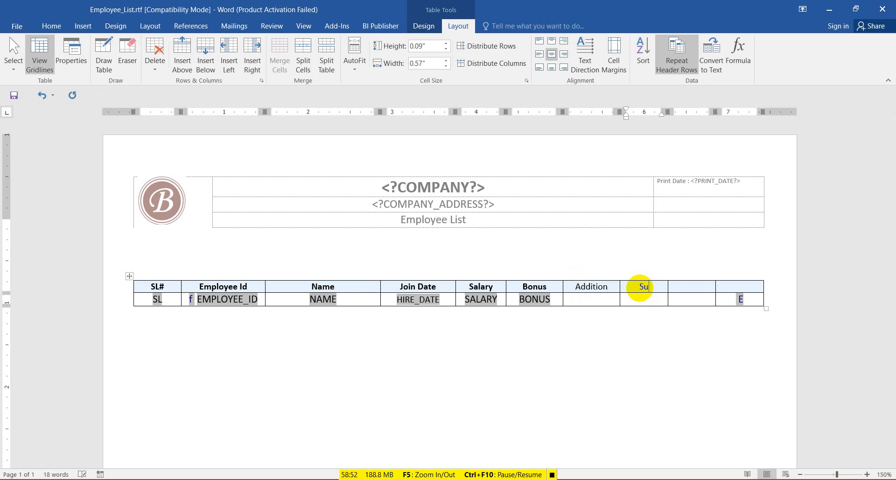
pyautogui.write('btraction')
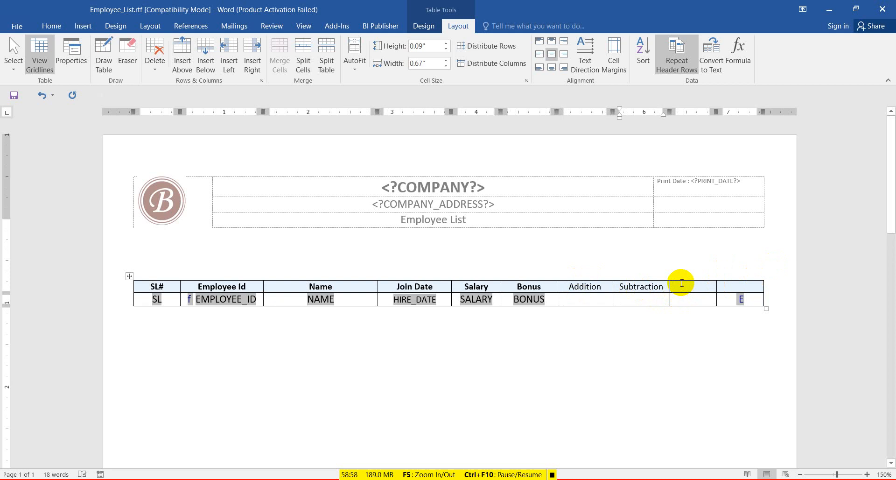
# Head the last two columns Multiplication and Division, widening the final column slightly.
pyautogui.click(682, 283)
pyautogui.write('Mul')
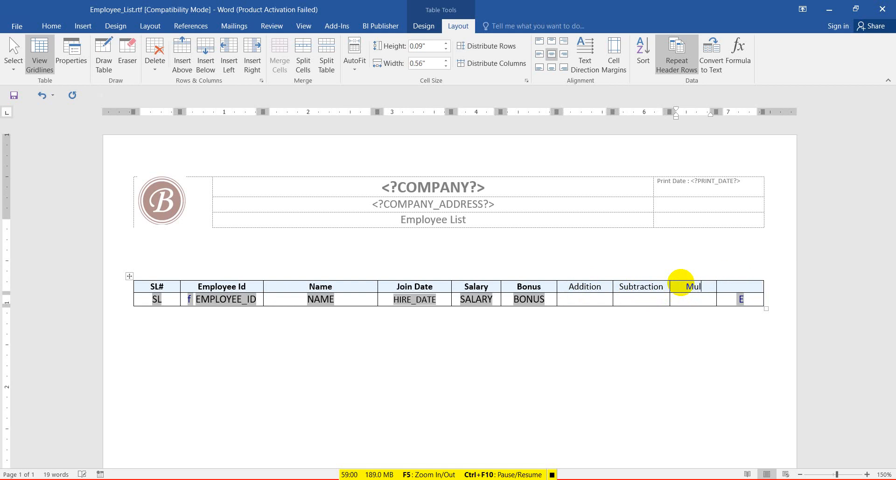
pyautogui.write('tiplicatio')
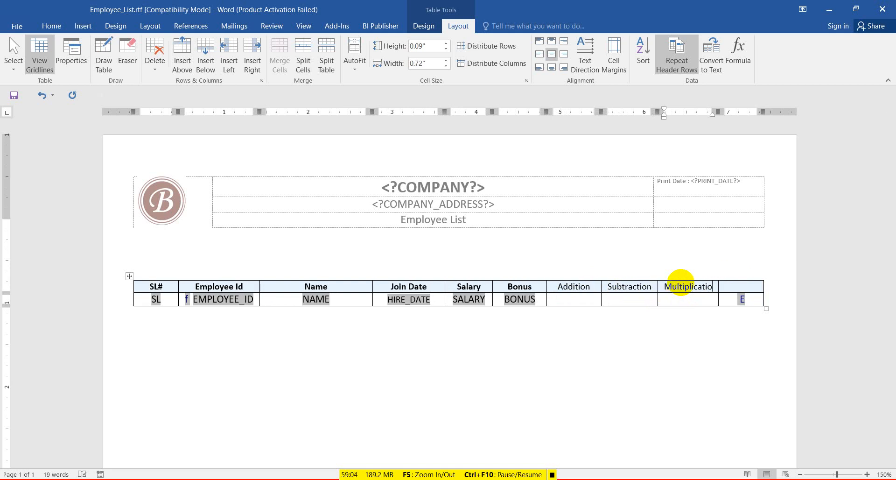
pyautogui.write('n')
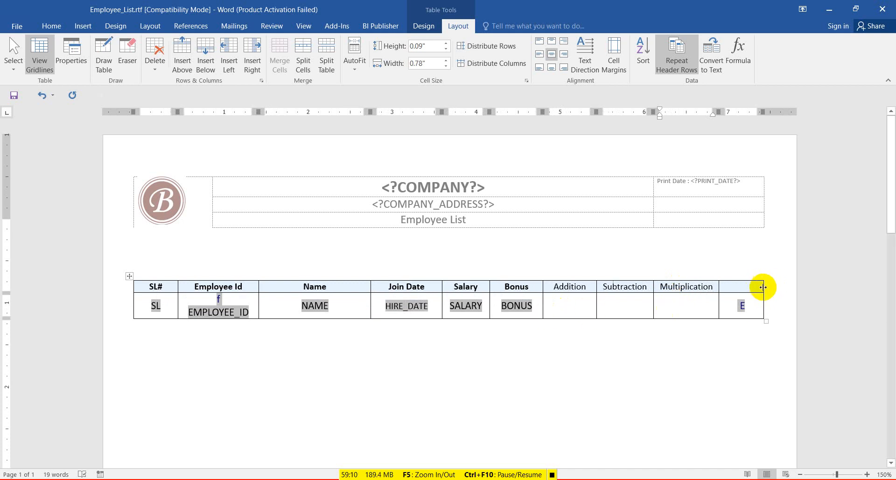
pyautogui.moveTo(763, 287); pyautogui.dragTo(775, 287)
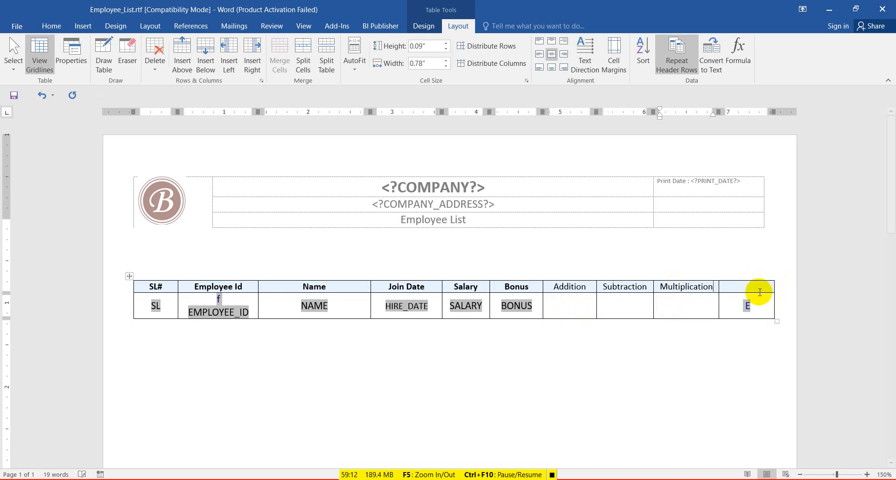
pyautogui.click(747, 286)
pyautogui.write('Di')
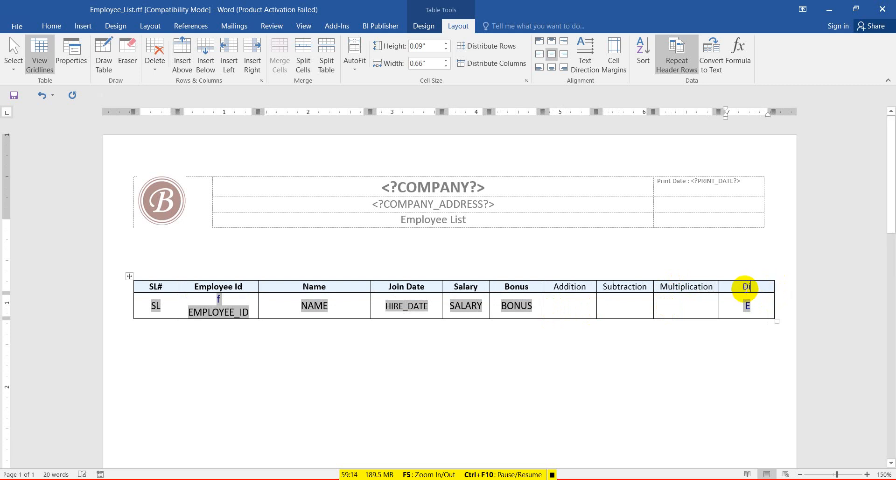
pyautogui.write('vision')
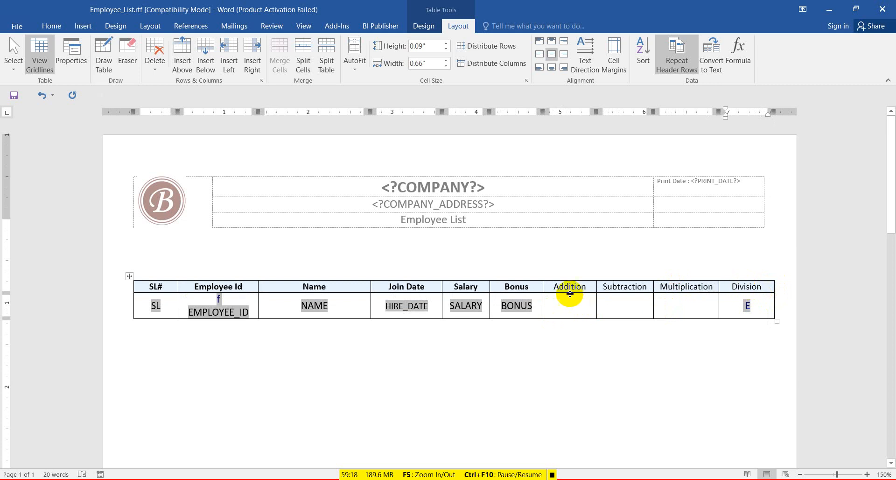
pyautogui.click(520, 286)
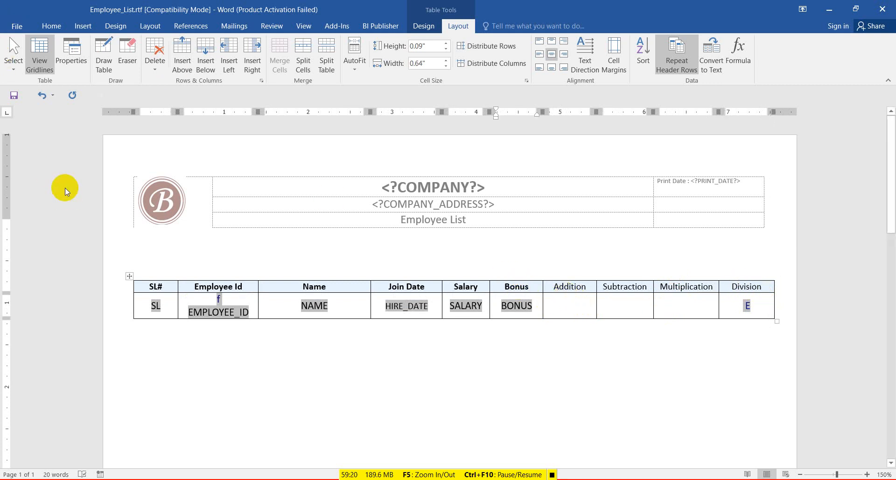
pyautogui.click(51, 26)
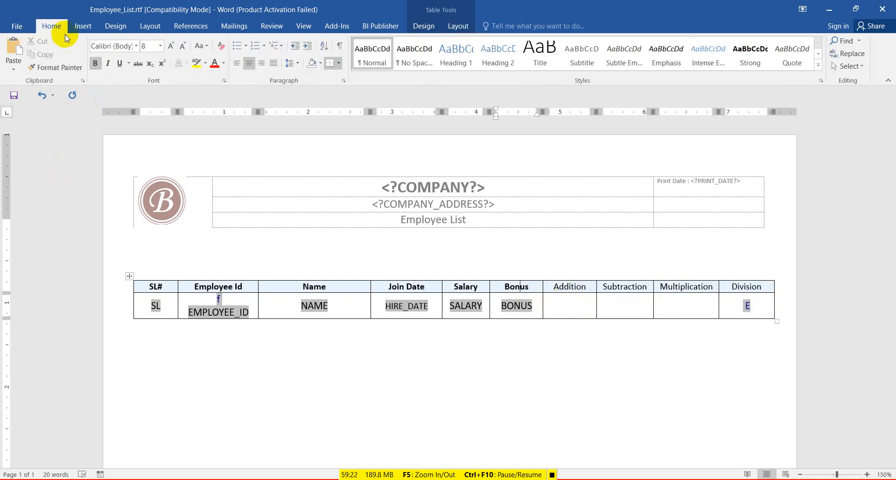
# Apply the Bonus header's formatting to the Addition through Division headings.
pyautogui.click(56, 67)
pyautogui.moveTo(566, 291); pyautogui.dragTo(722, 285)
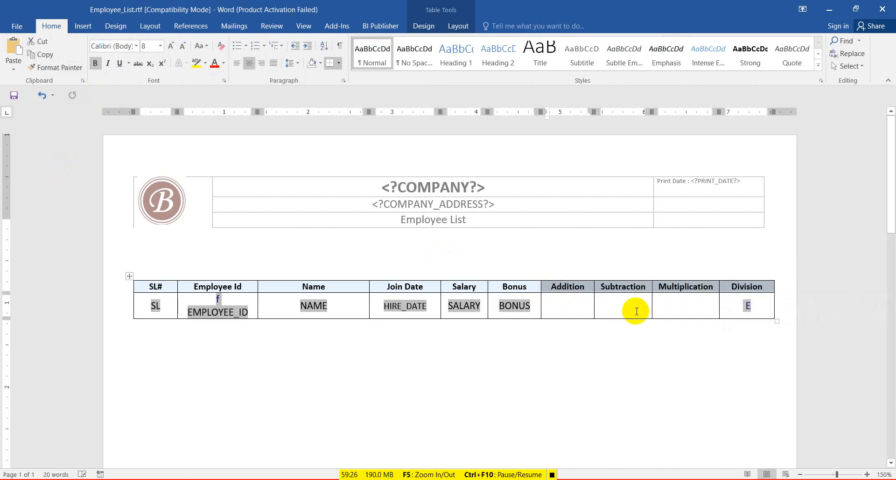
pyautogui.click(621, 308)
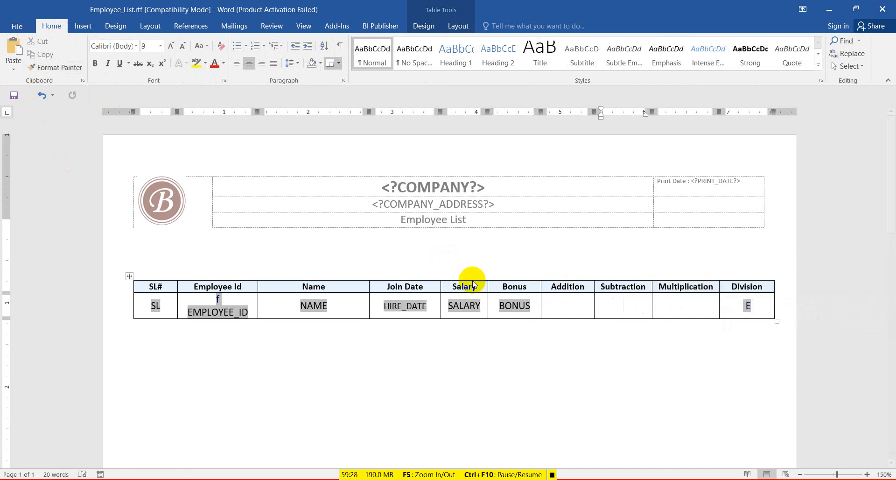
# Copy the SALARY field and paste it into the Addition data cell.
pyautogui.click(565, 306)
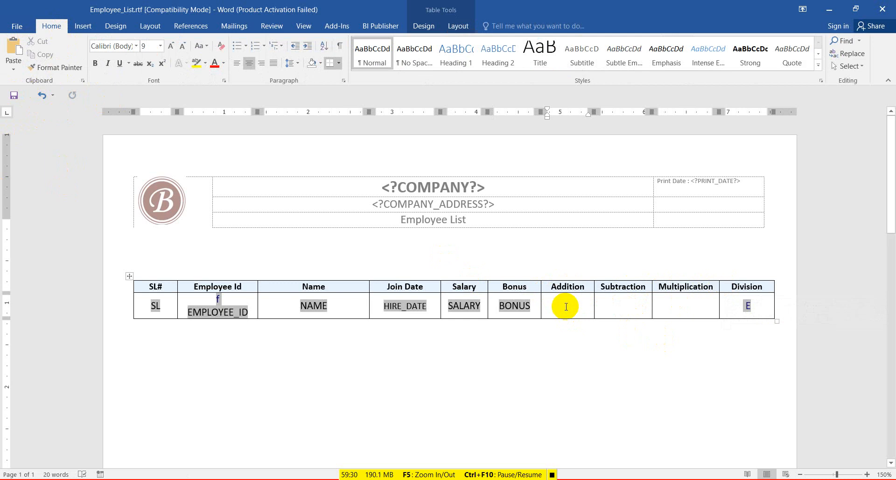
pyautogui.doubleClick(463, 307)
pyautogui.doubleClick(512, 306)
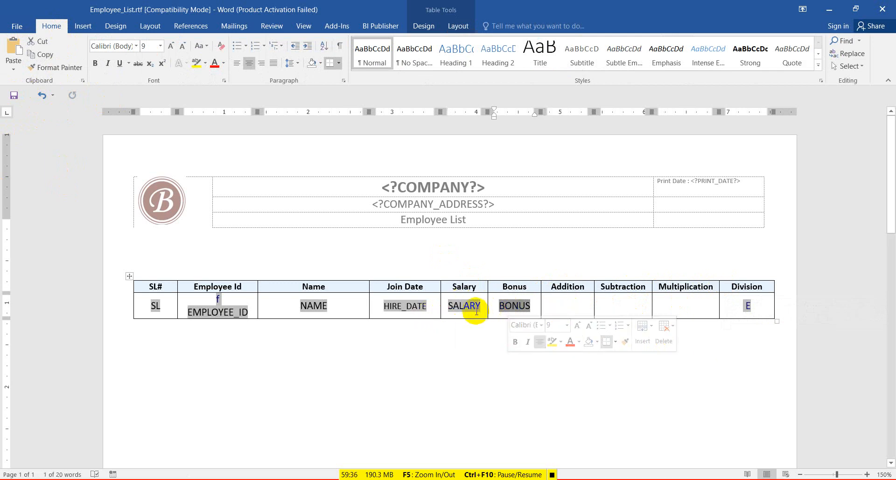
pyautogui.doubleClick(461, 306)
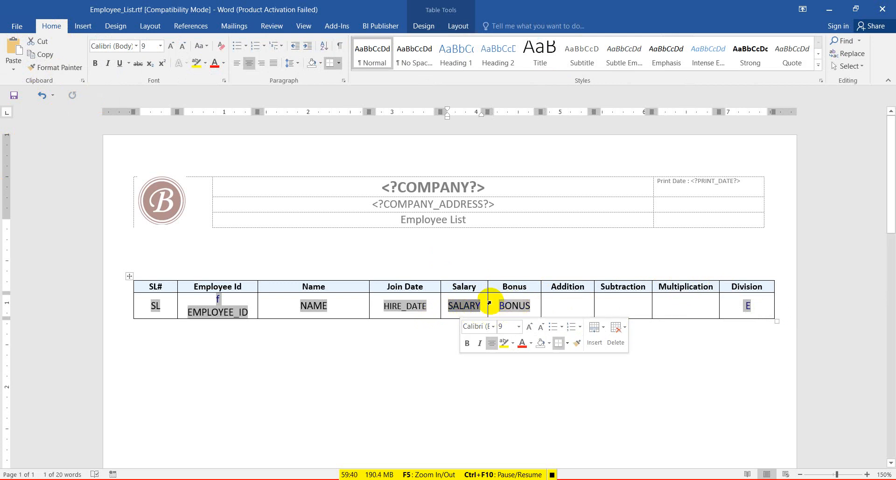
pyautogui.click(566, 308)
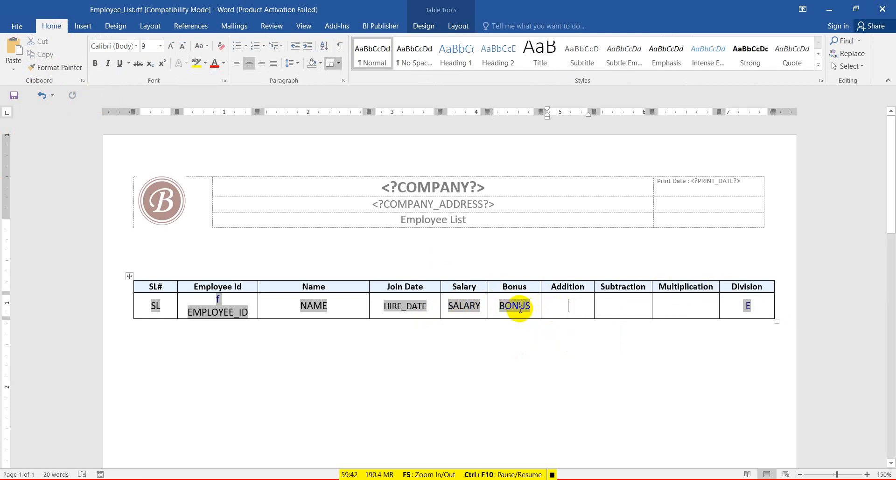
pyautogui.click(461, 305)
pyautogui.hotkey('ctrl', 'c')
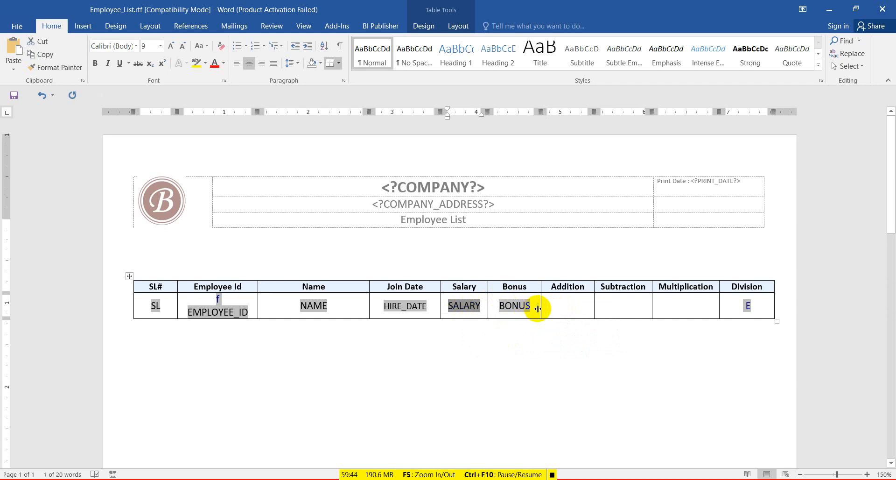
pyautogui.click(559, 307)
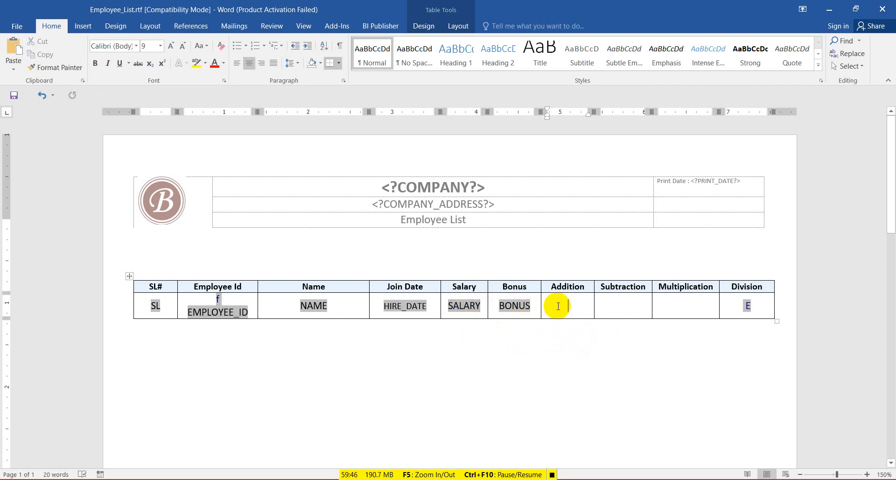
pyautogui.hotkey('ctrl', 'v')
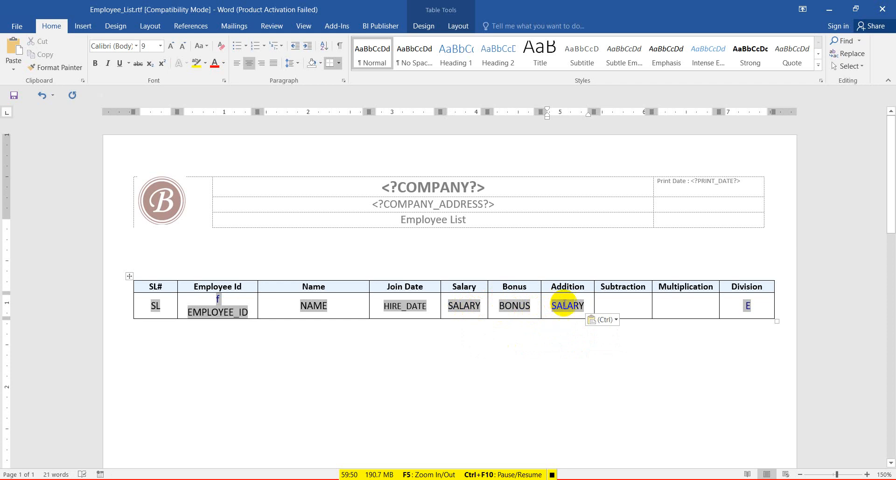
# Set the pasted field's display text to addtion and its code to (SALARY)+(BONUS).
pyautogui.doubleClick(566, 306)
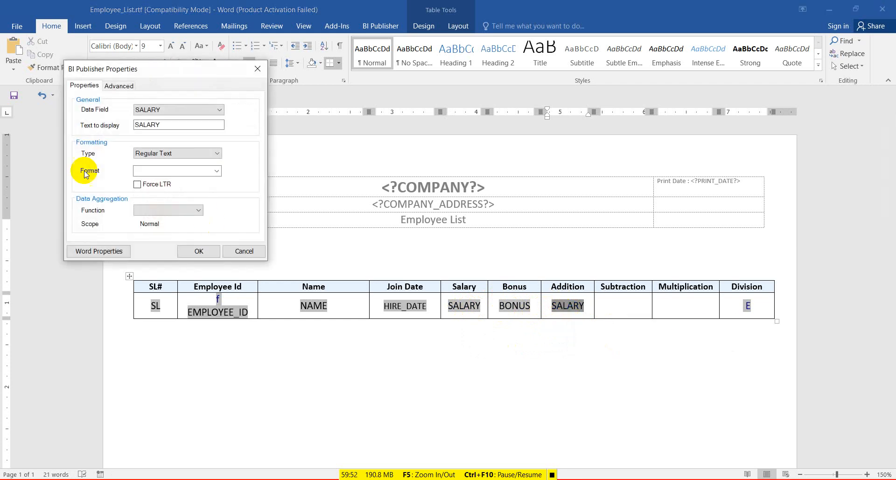
pyautogui.click(172, 123)
pyautogui.moveTo(172, 124); pyautogui.dragTo(135, 124)
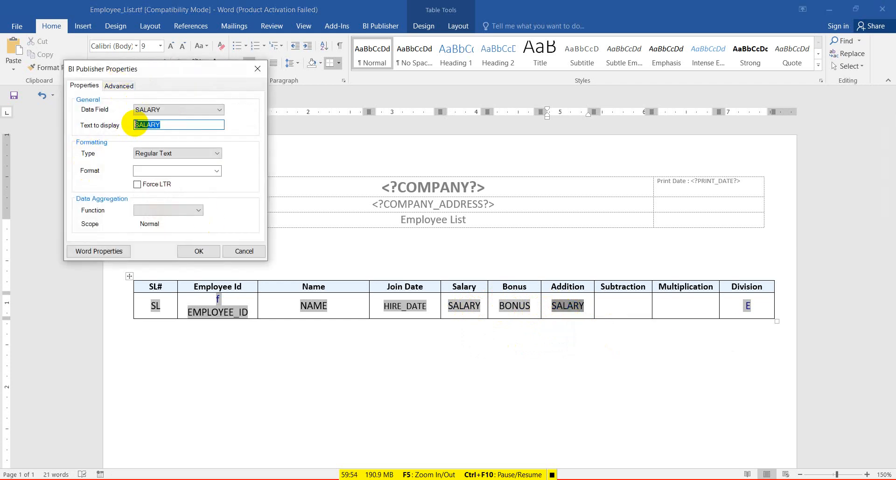
pyautogui.write('addtion')
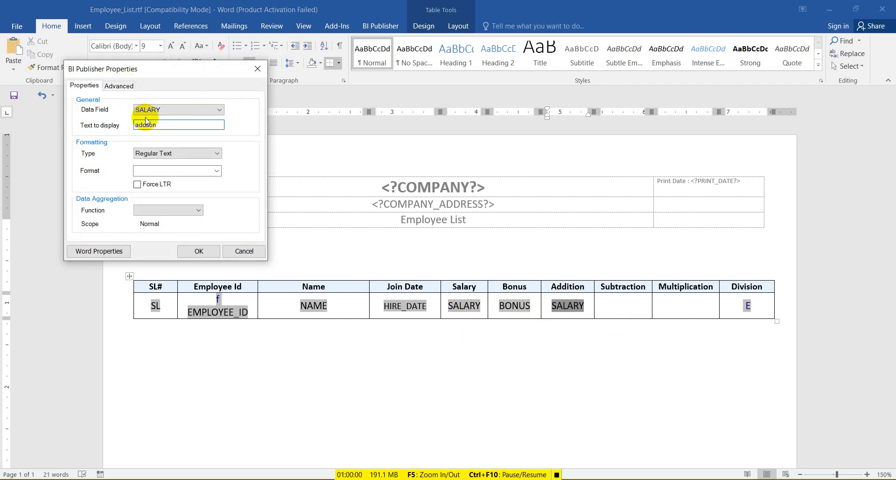
pyautogui.click(124, 87)
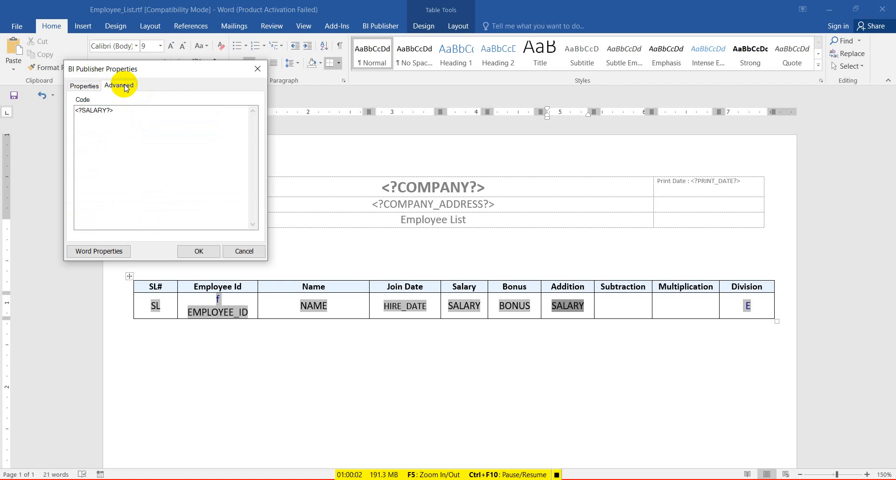
pyautogui.doubleClick(96, 114)
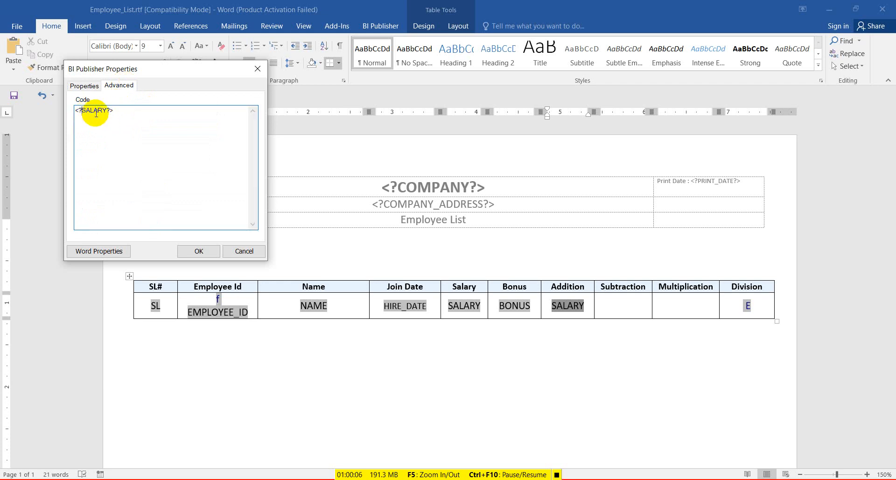
pyautogui.click(112, 110)
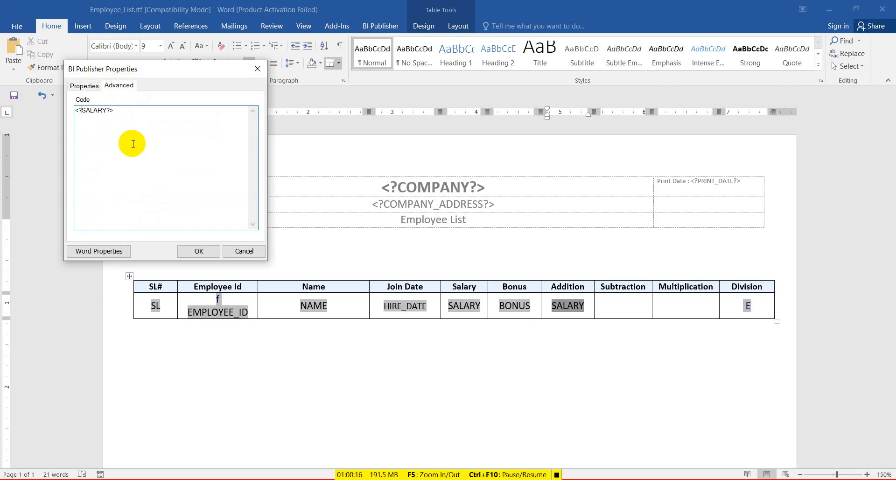
pyautogui.write('(')
pyautogui.press('Right')
pyautogui.press('Right')
pyautogui.press('Right')
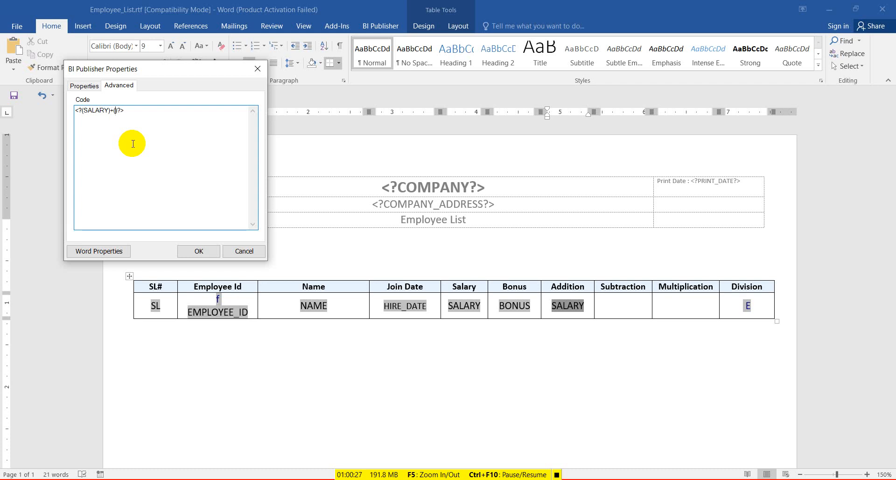
pyautogui.write('b')
pyautogui.press('BackSpace')
pyautogui.write('BONUS')
pyautogui.click(207, 250)
# Inspect the SALARY and BONUS field codes without changes, then save the template.
pyautogui.click(457, 305)
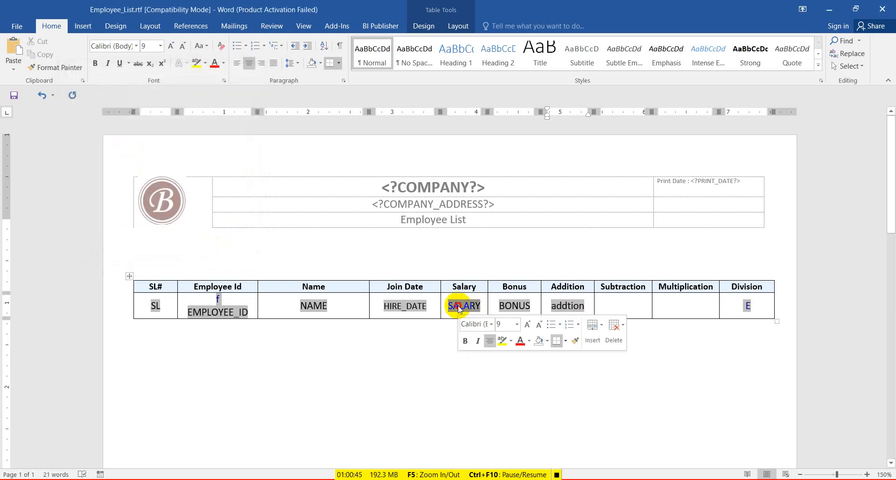
pyautogui.doubleClick(457, 306)
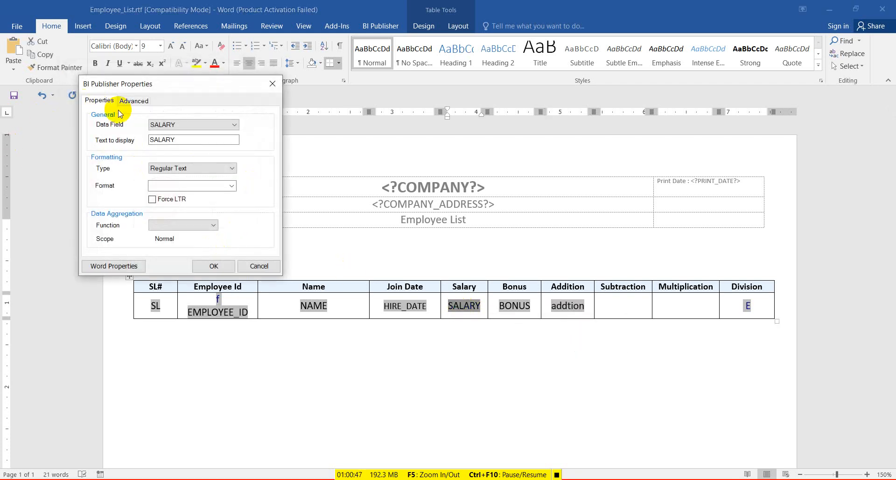
pyautogui.click(134, 101)
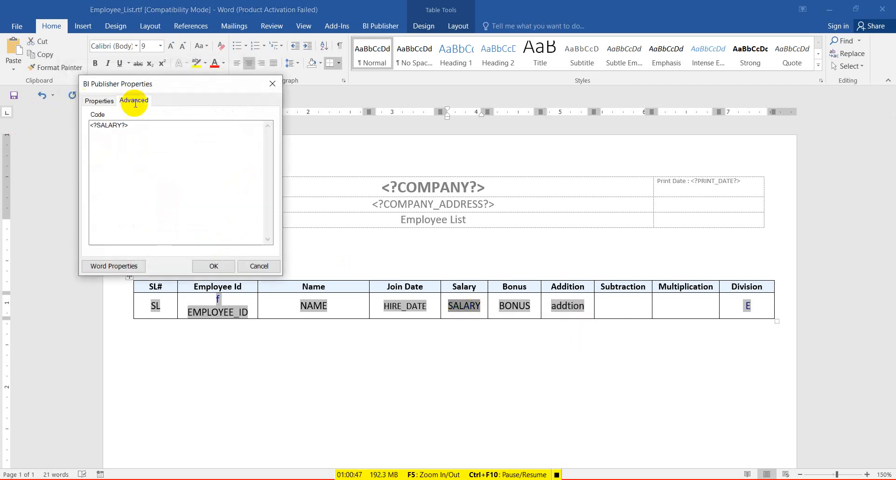
pyautogui.click(273, 83)
pyautogui.click(505, 306)
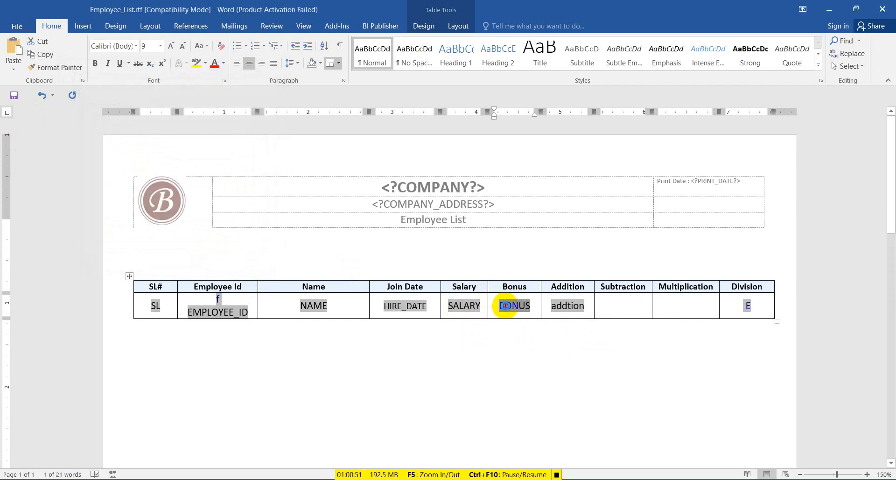
pyautogui.doubleClick(505, 306)
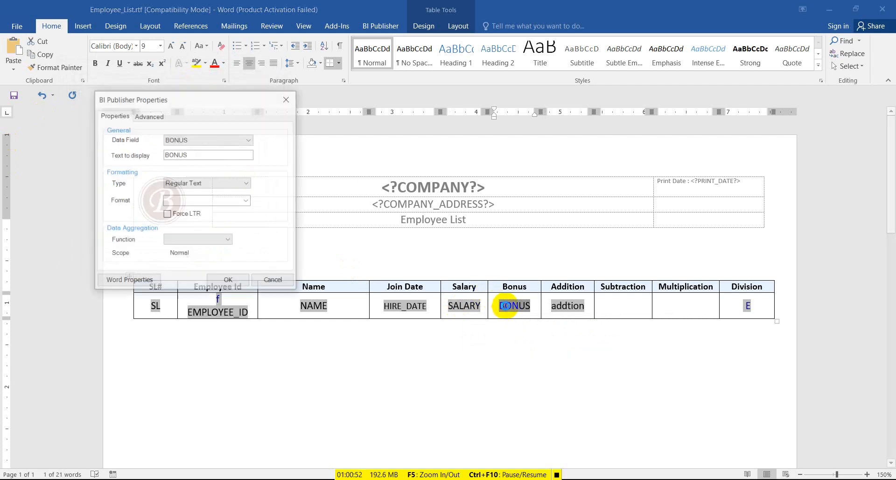
pyautogui.click(148, 114)
pyautogui.click(287, 99)
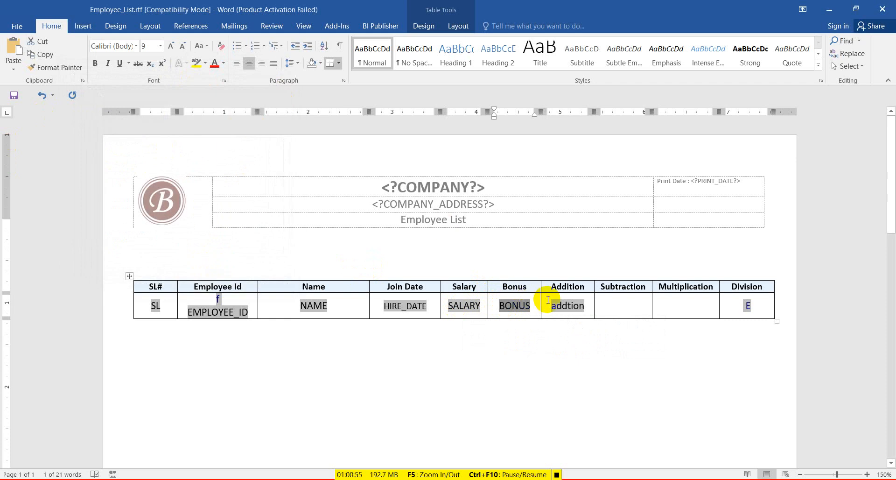
pyautogui.click(14, 95)
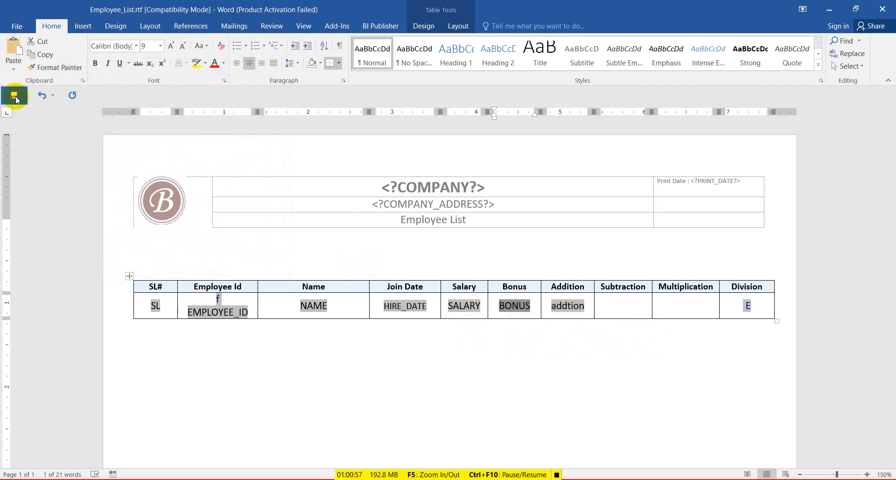
pyautogui.click(380, 26)
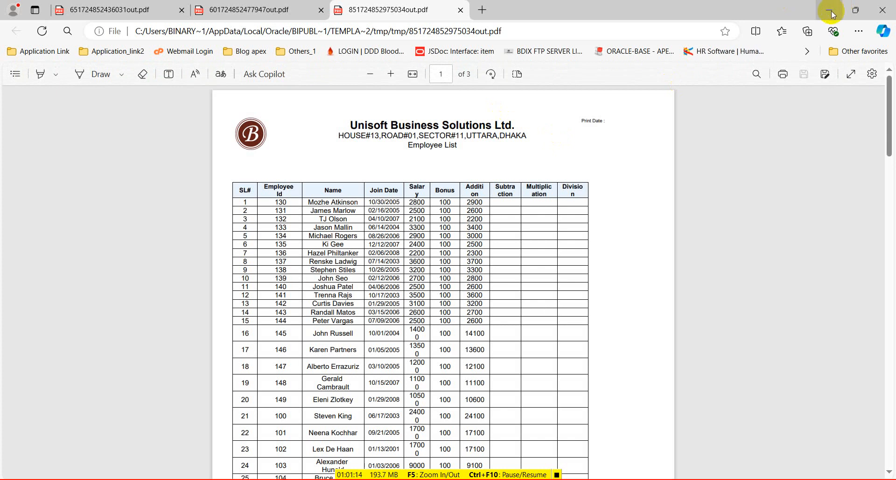
# Confirm the PDF's first row shows salary 2800 plus bonus 100 as 2900, then minimize it.
pyautogui.scroll(3, 576, 253)
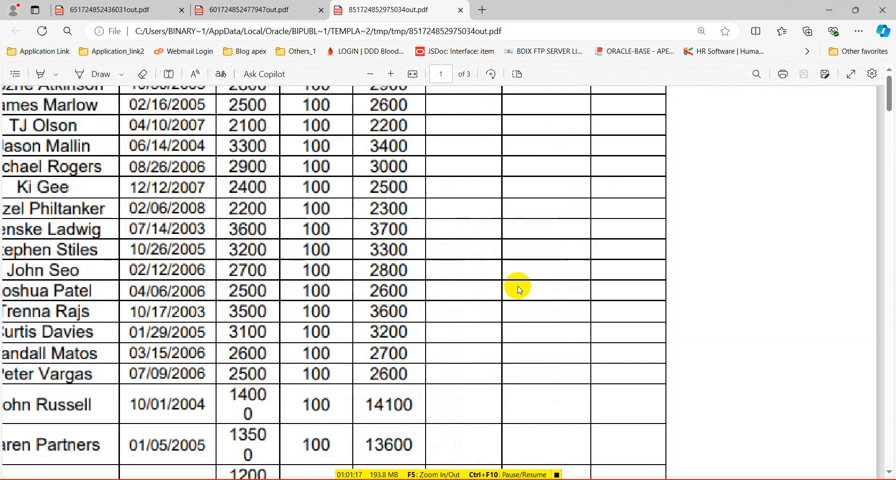
pyautogui.scroll(5, 504, 279)
pyautogui.scroll(-1, 326, 343)
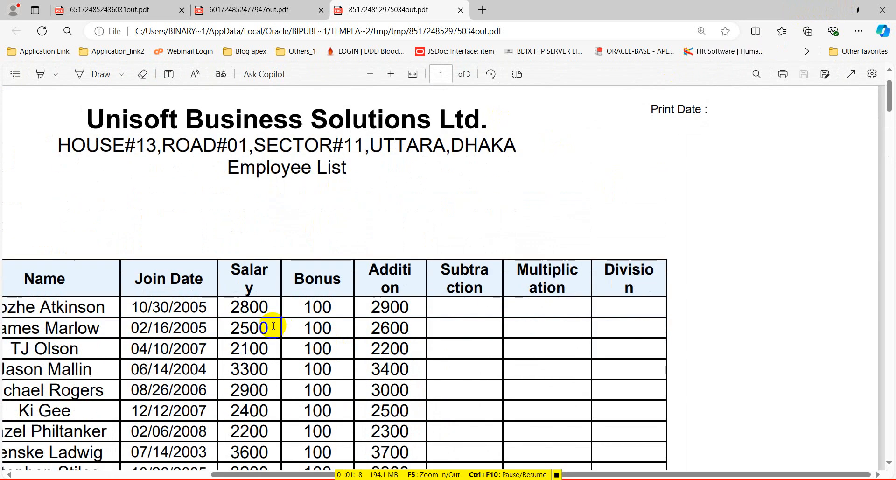
pyautogui.moveTo(234, 308); pyautogui.dragTo(343, 307)
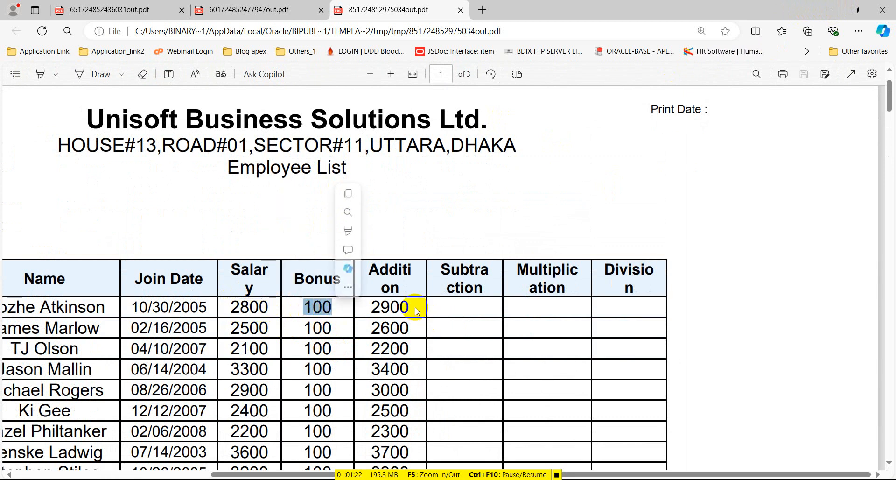
pyautogui.moveTo(411, 307); pyautogui.dragTo(375, 309)
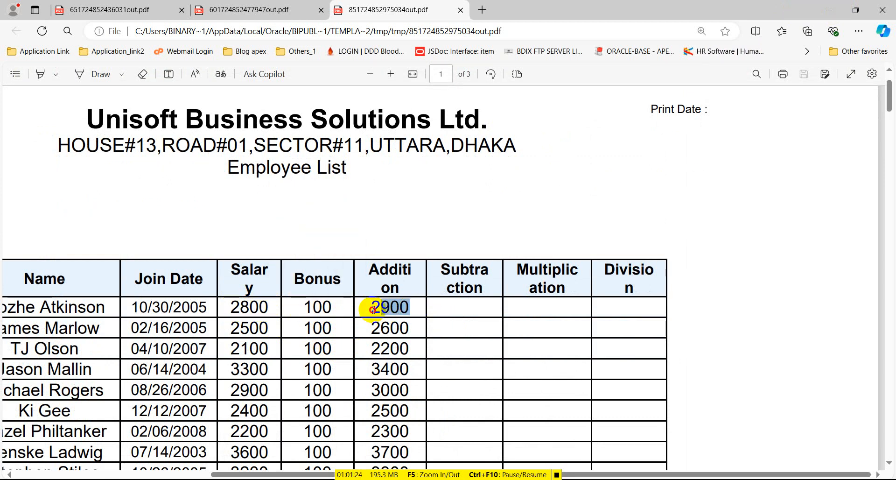
pyautogui.click(830, 10)
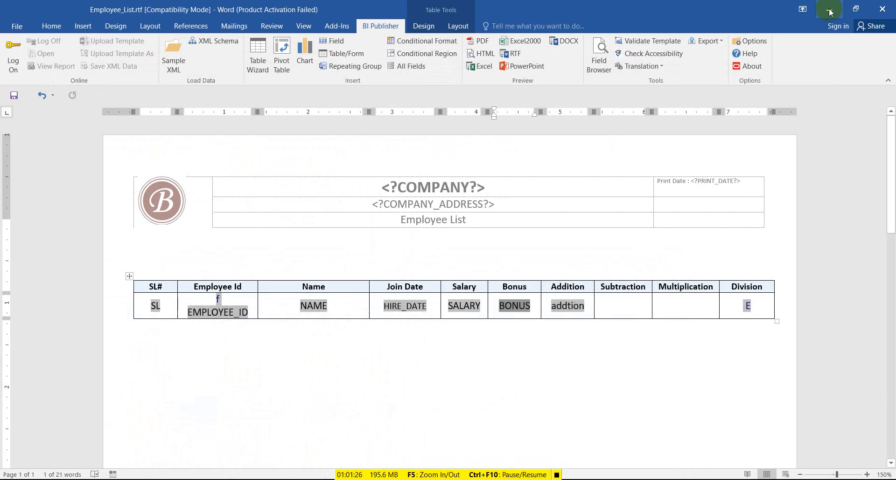
# Paste the addtion field into the Subtraction cell, change its formula to (SALARY)-(BONUS), and save.
pyautogui.doubleClick(568, 304)
pyautogui.hotkey('ctrl', 'c')
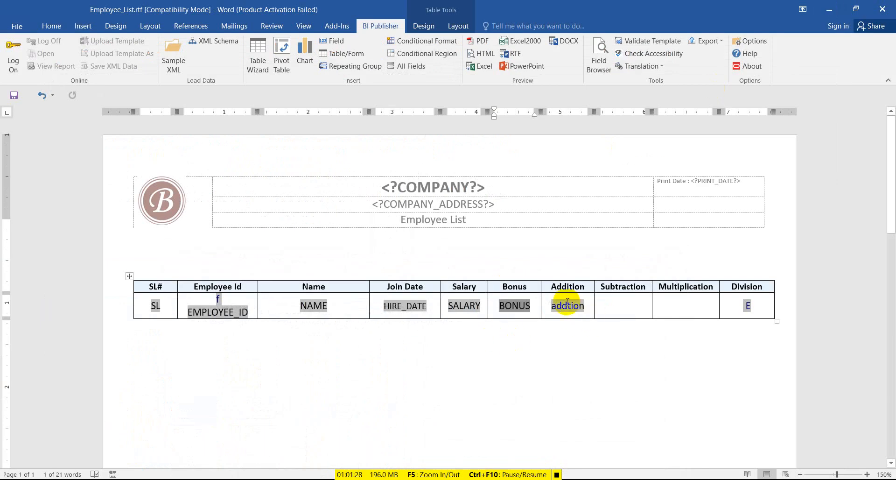
pyautogui.click(614, 302)
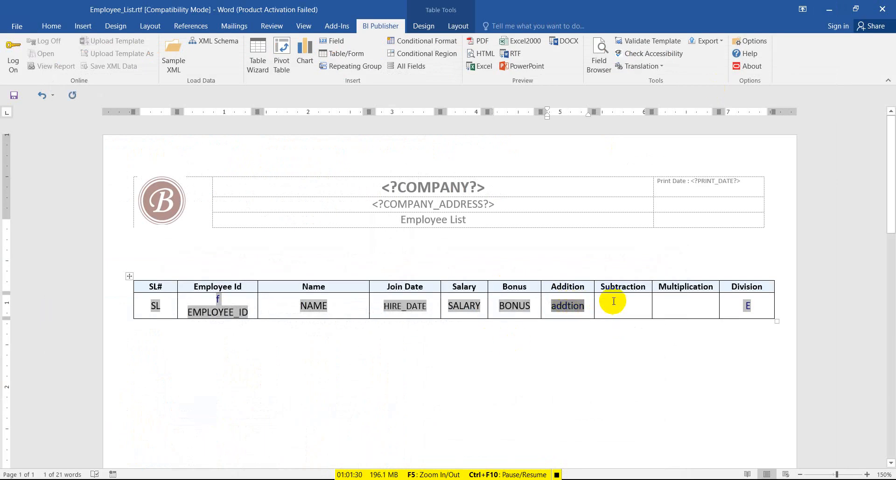
pyautogui.click(617, 299)
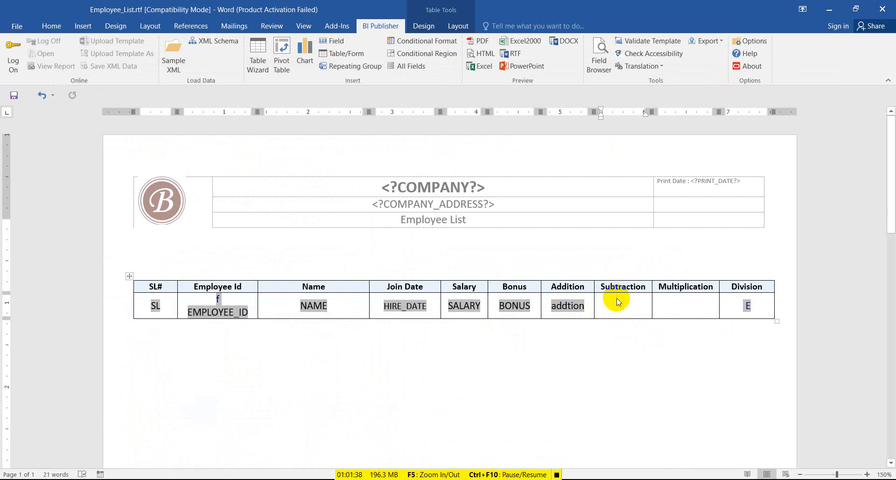
pyautogui.hotkey('ctrl', 'v')
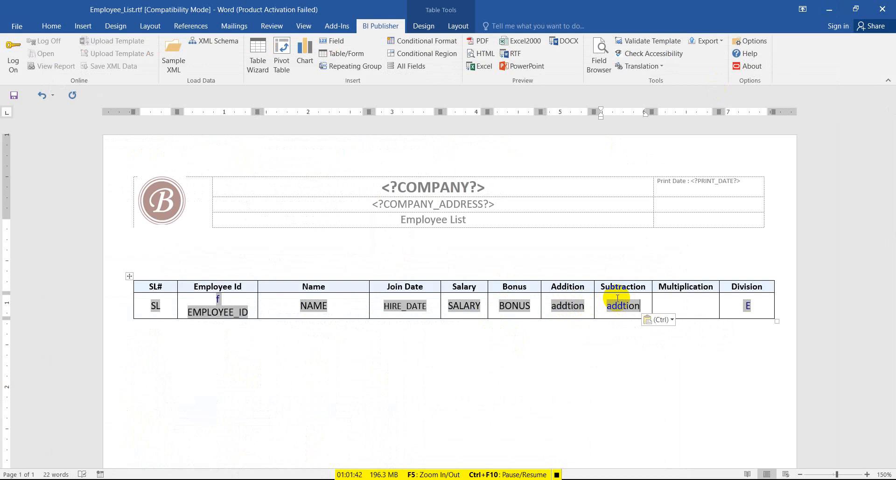
pyautogui.doubleClick(625, 307)
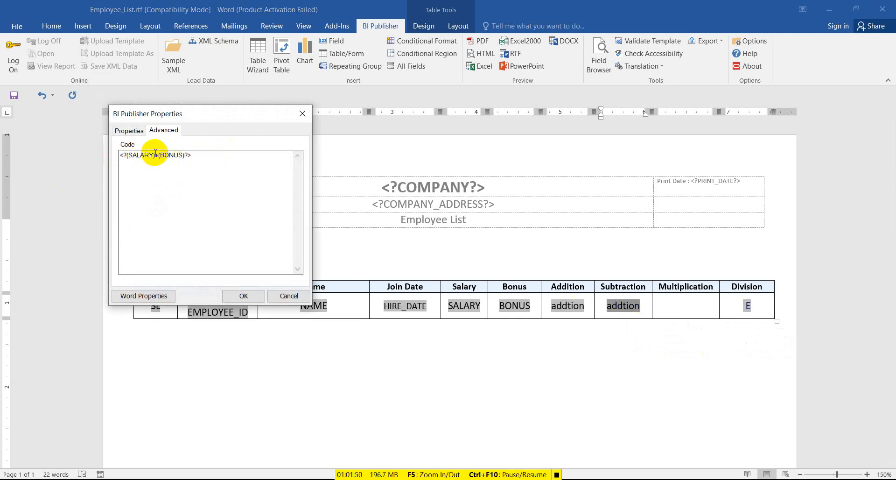
pyautogui.moveTo(155, 155); pyautogui.dragTo(159, 156)
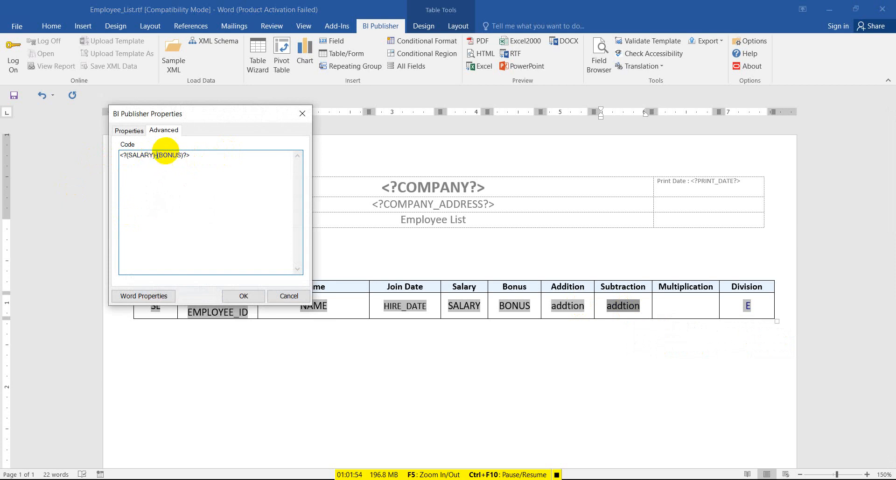
pyautogui.click(244, 296)
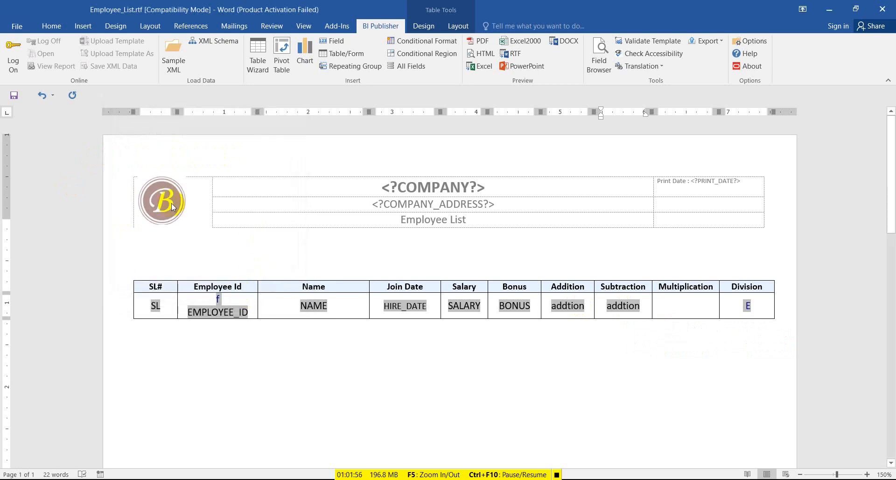
pyautogui.click(14, 95)
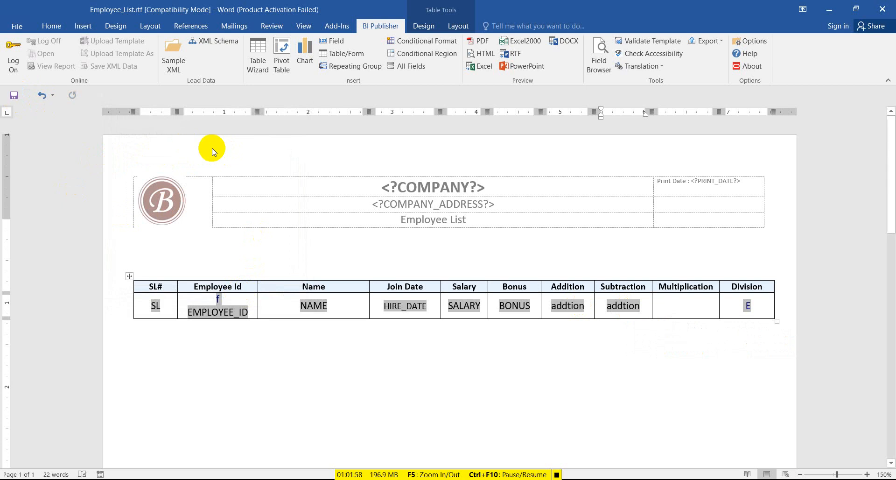
pyautogui.click(14, 100)
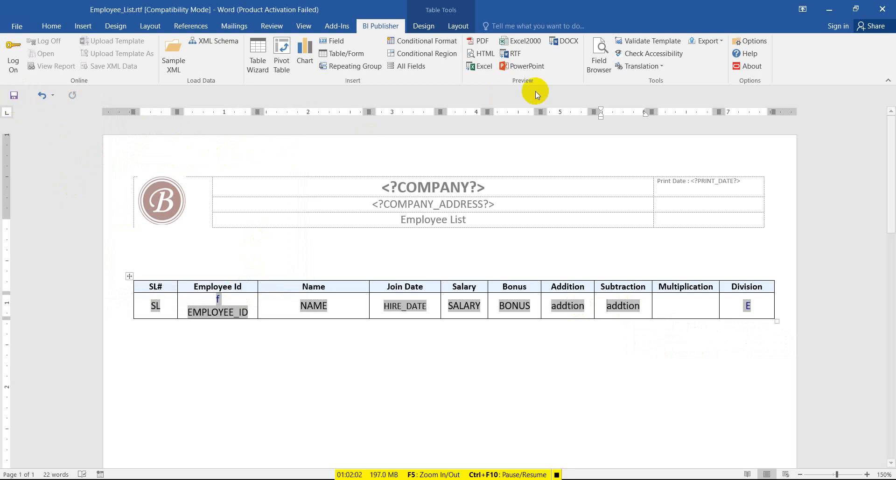
# Preview the report as PDF and check Subtraction shows 2800 minus 100 as 2700.
pyautogui.click(479, 46)
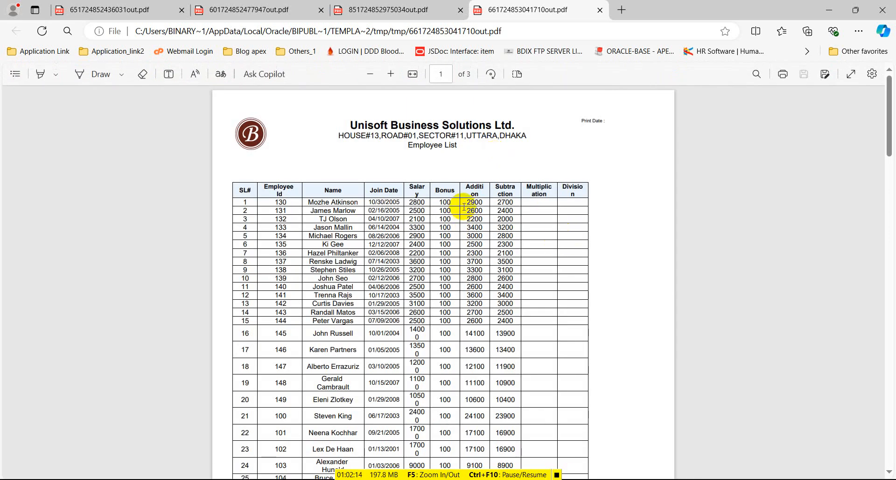
pyautogui.scroll(3, 501, 247)
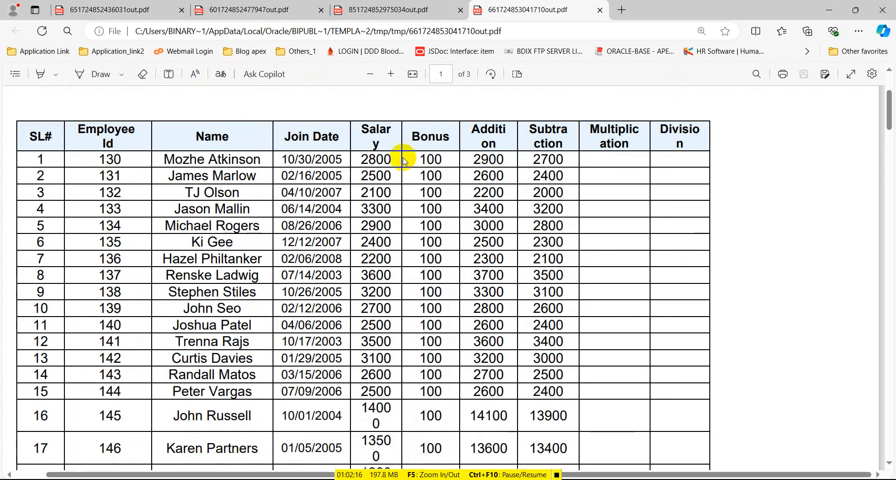
pyautogui.moveTo(356, 153); pyautogui.dragTo(496, 161)
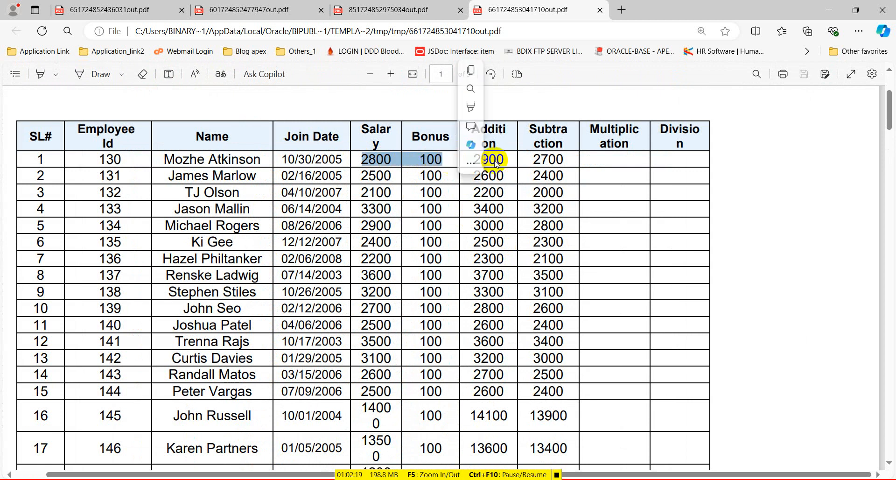
pyautogui.click(570, 163)
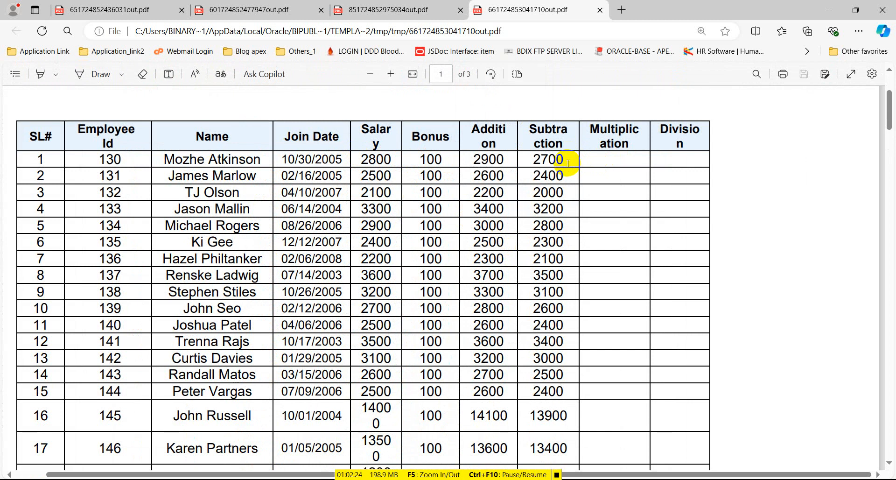
pyautogui.scroll(3, 568, 163)
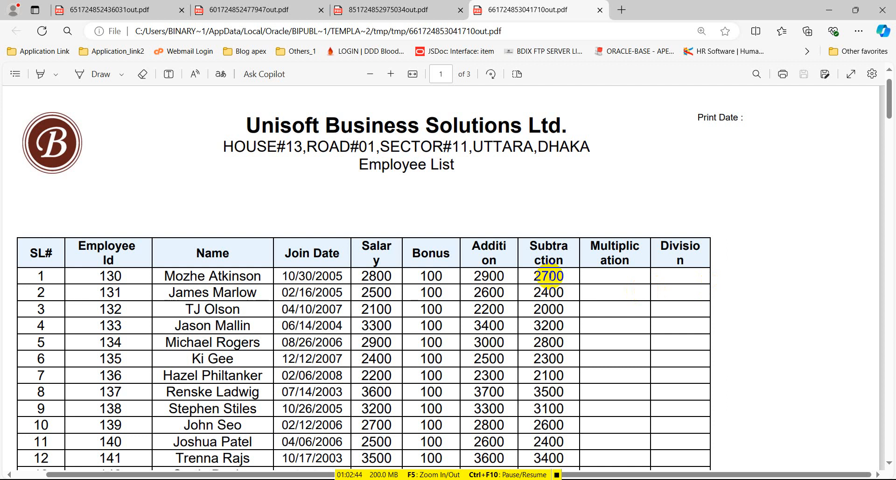
# Paste a copy of the Subtraction field into the Multiplication cell.
pyautogui.click(833, 12)
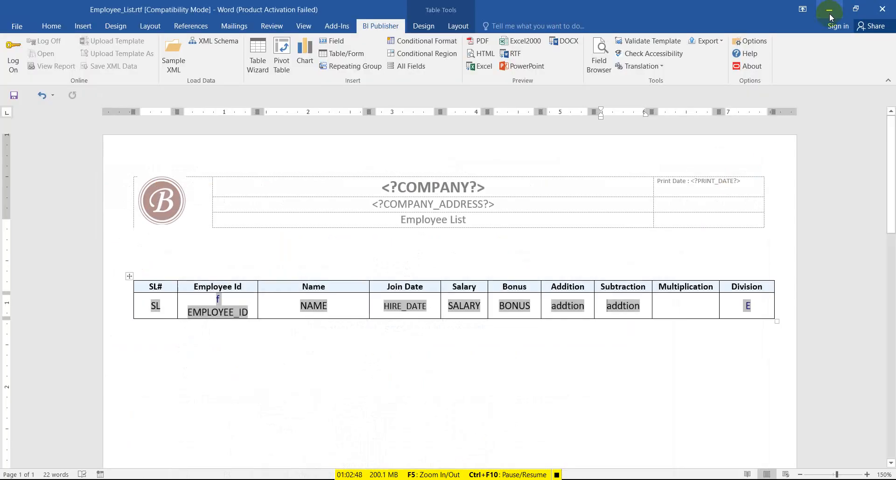
pyautogui.doubleClick(623, 306)
pyautogui.hotkey('ctrl', 'c')
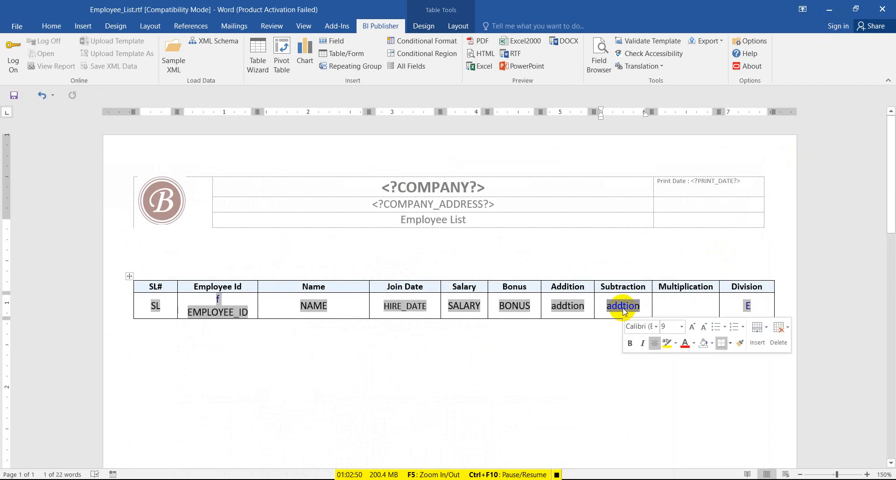
pyautogui.click(687, 306)
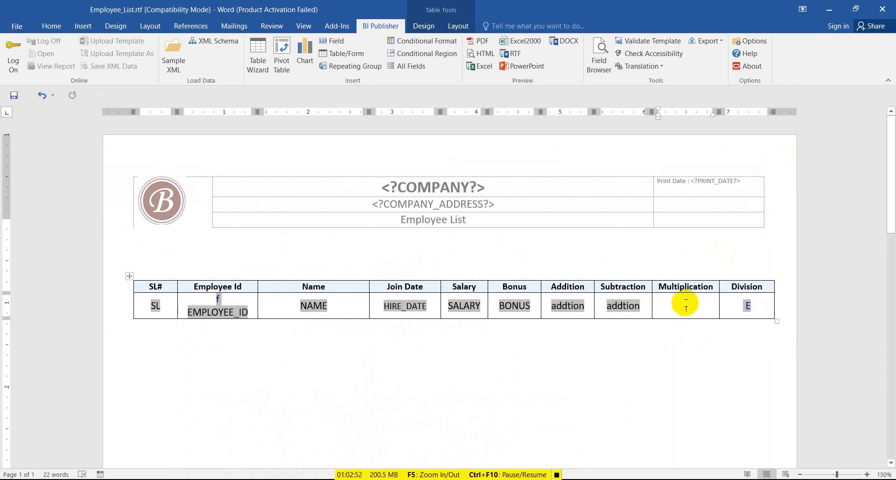
pyautogui.hotkey('ctrl', 'v')
pyautogui.click(685, 305)
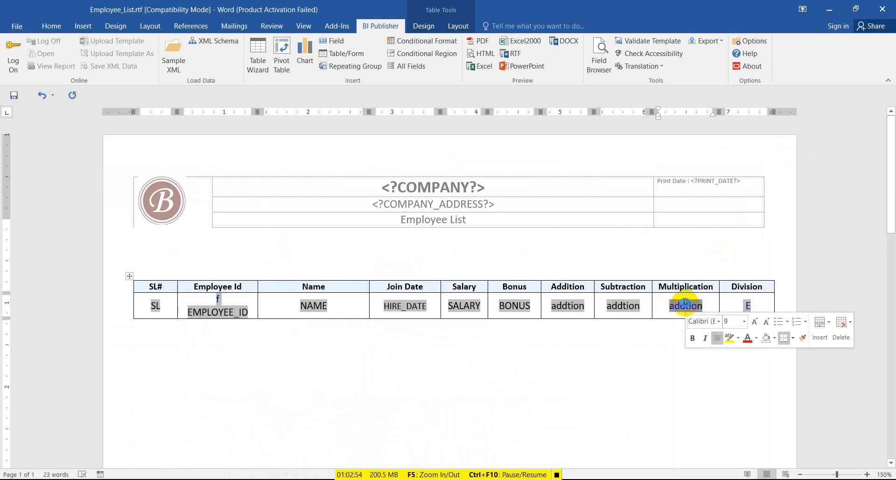
pyautogui.doubleClick(685, 305)
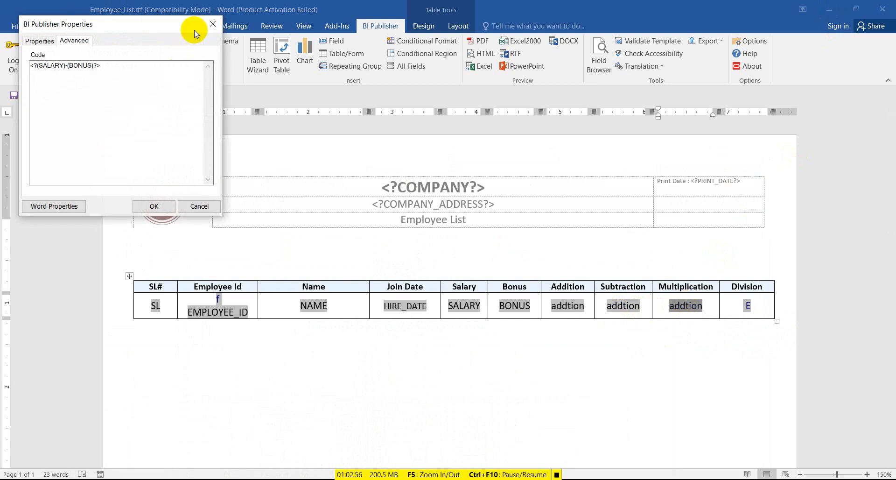
pyautogui.click(220, 18)
# Change the Subtraction field's display text to SUBTR.
pyautogui.click(624, 306)
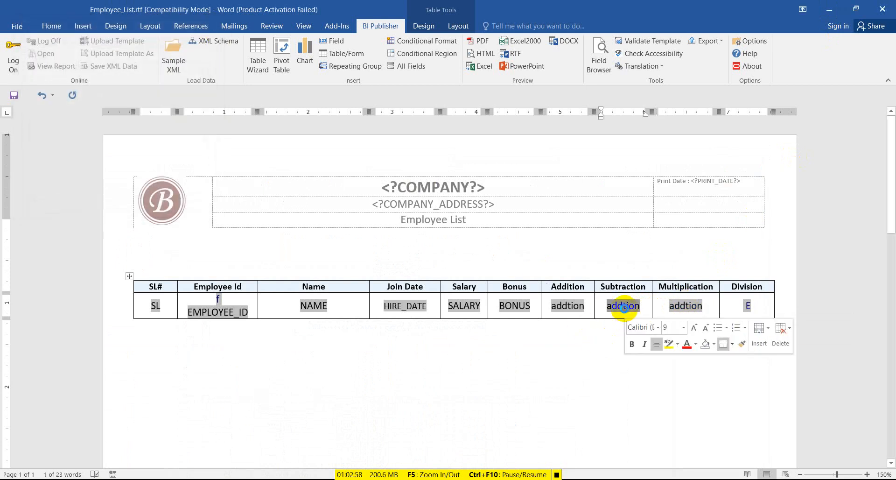
pyautogui.doubleClick(624, 307)
pyautogui.click(54, 55)
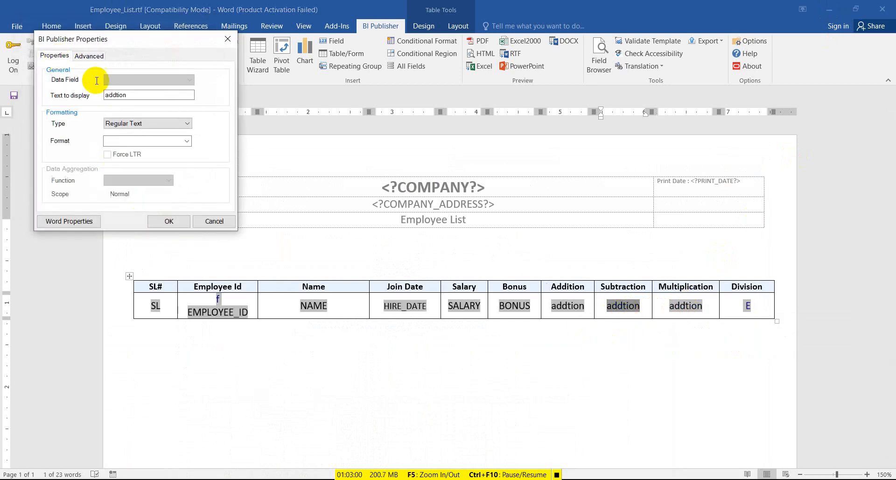
pyautogui.doubleClick(105, 97)
pyautogui.write('SUBT')
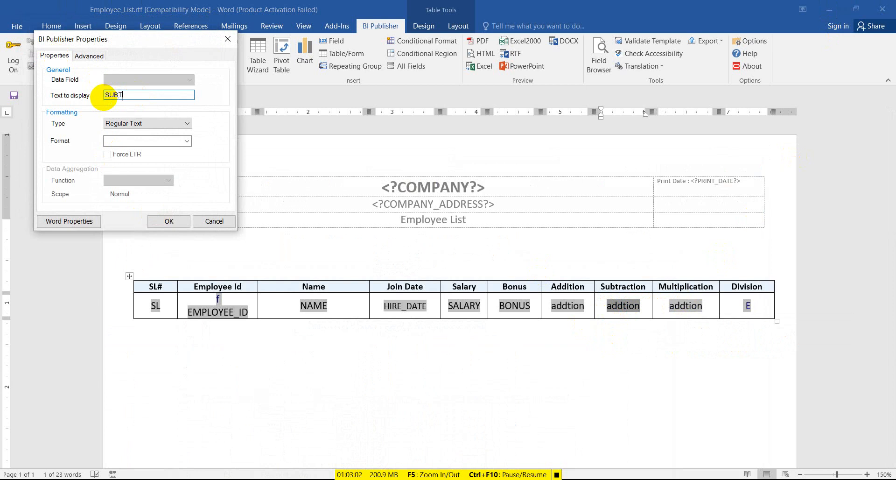
pyautogui.write('R')
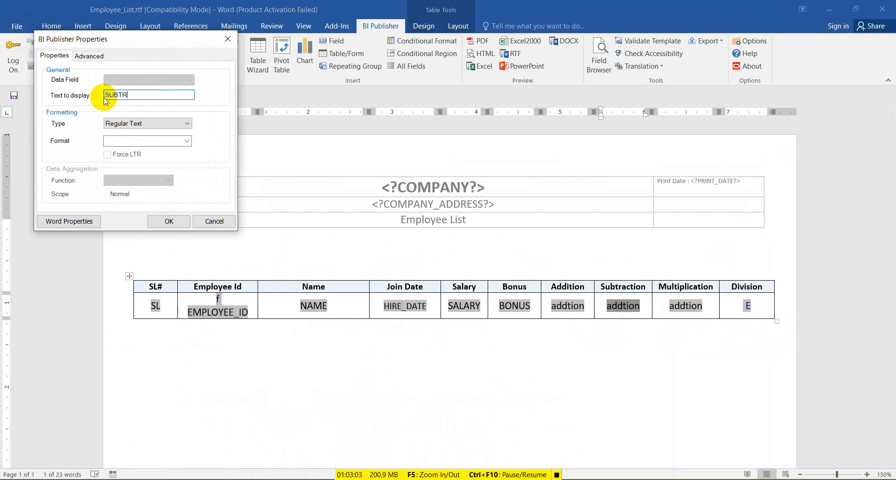
pyautogui.click(168, 221)
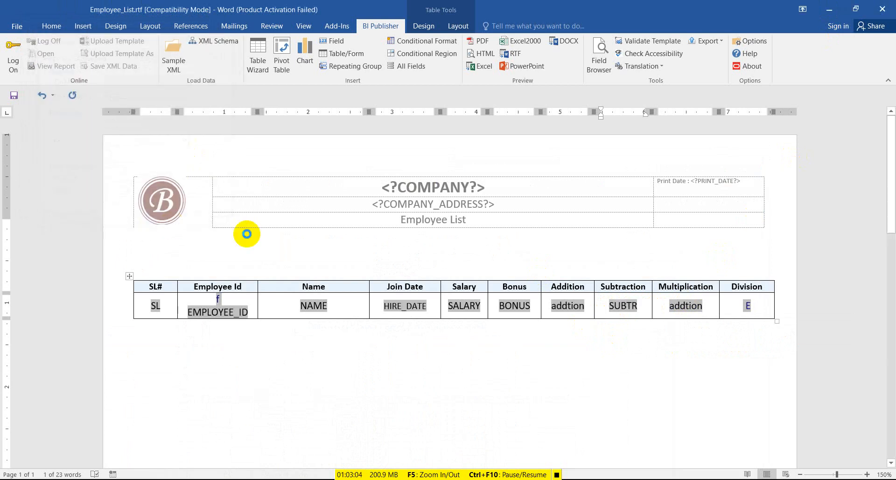
# Change the Multiplication field's formula to (SALARY)*(BONUS) and its display text to MULTI.
pyautogui.rightClick(686, 306)
pyautogui.doubleClick(686, 306)
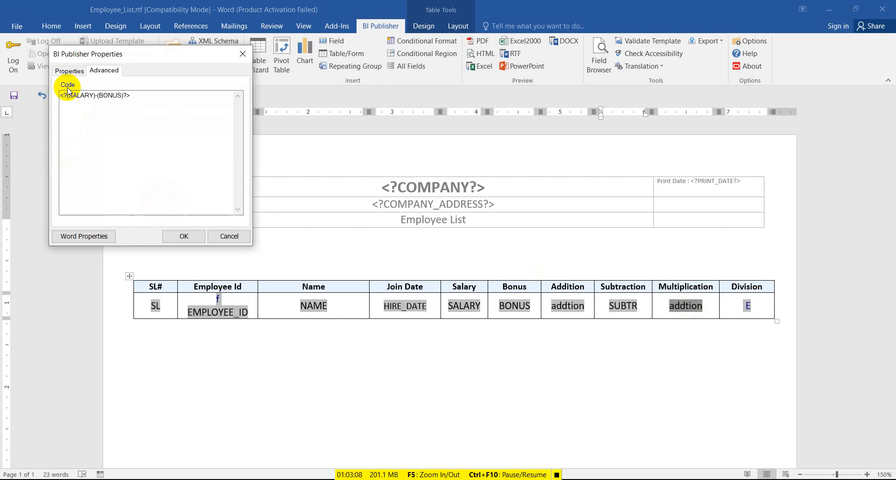
pyautogui.moveTo(95, 95); pyautogui.dragTo(99, 95)
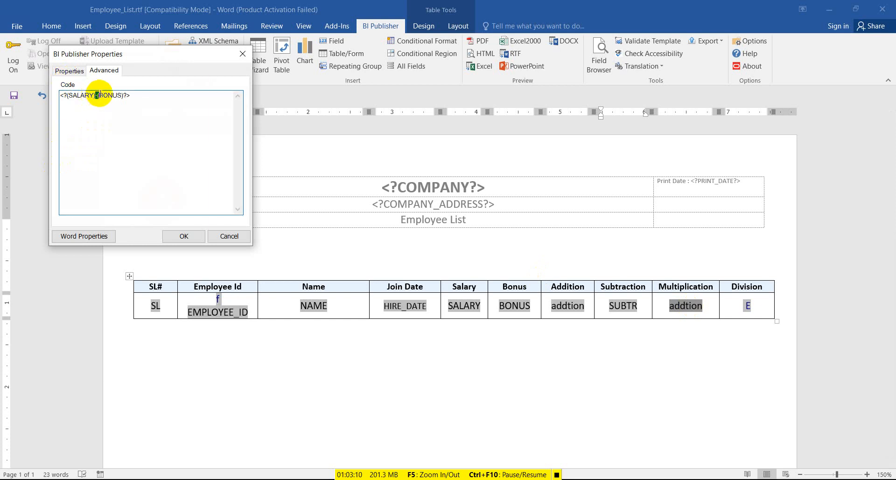
pyautogui.write('*')
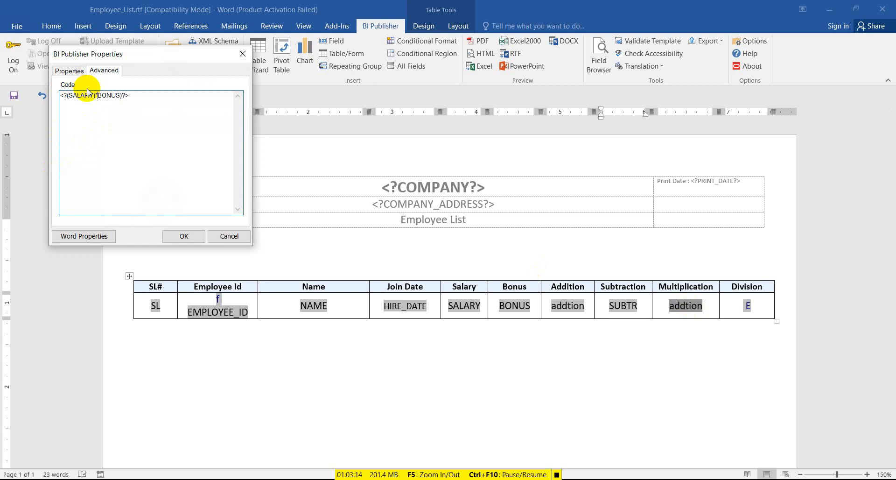
pyautogui.write('(')
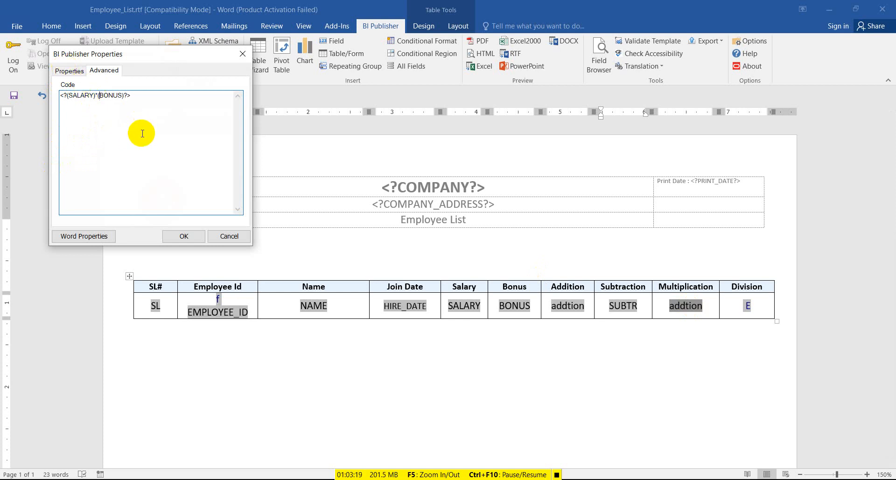
pyautogui.click(72, 74)
pyautogui.moveTo(147, 114); pyautogui.dragTo(118, 118)
pyautogui.write('MU')
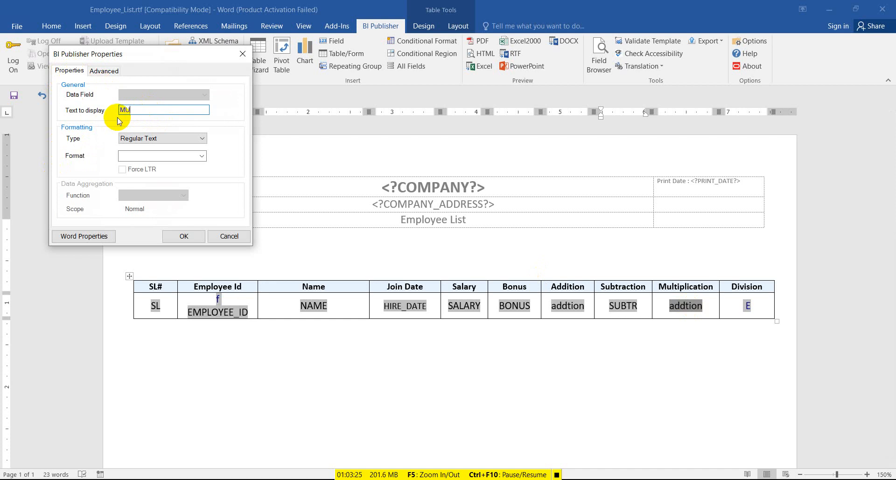
pyautogui.write('LTI')
pyautogui.click(192, 236)
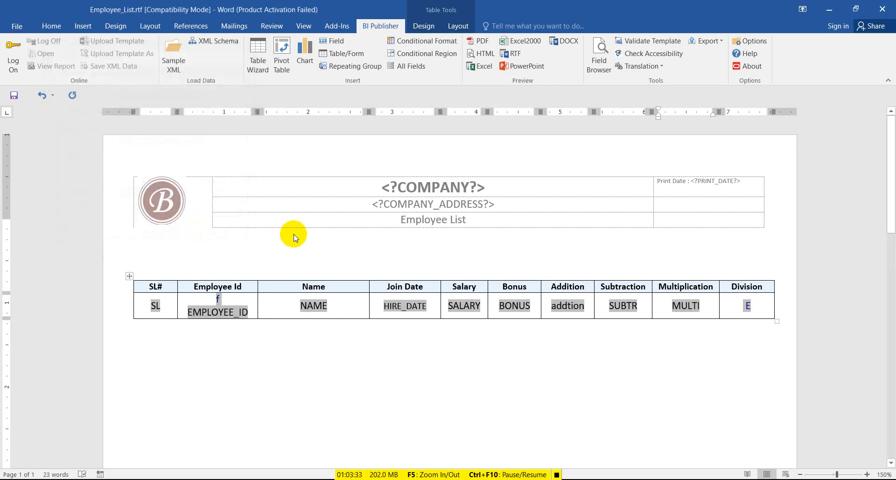
pyautogui.doubleClick(464, 307)
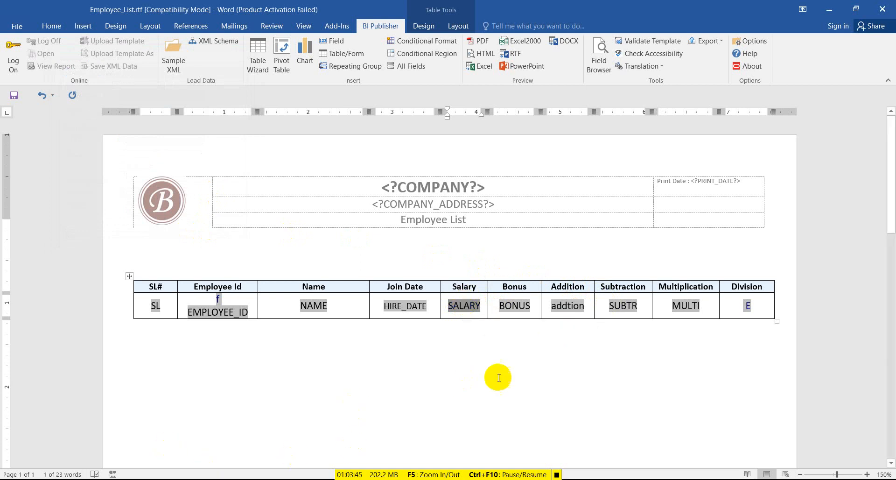
pyautogui.click(690, 306)
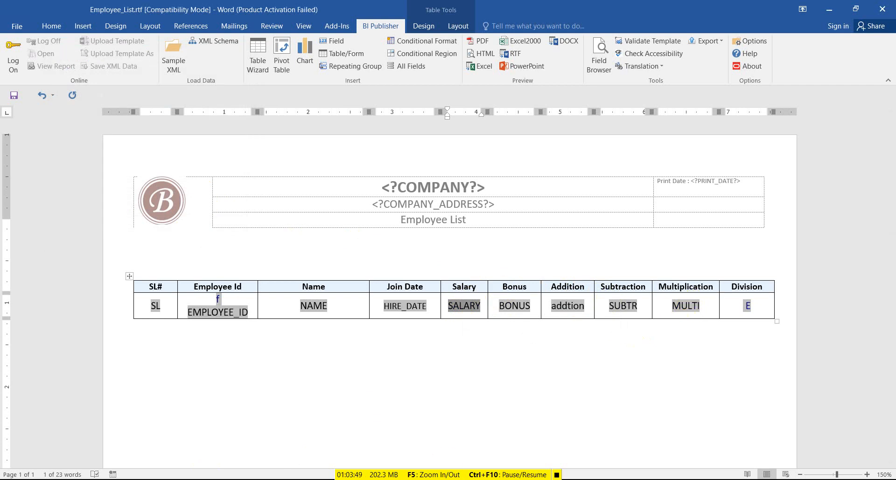
pyautogui.click(430, 479)
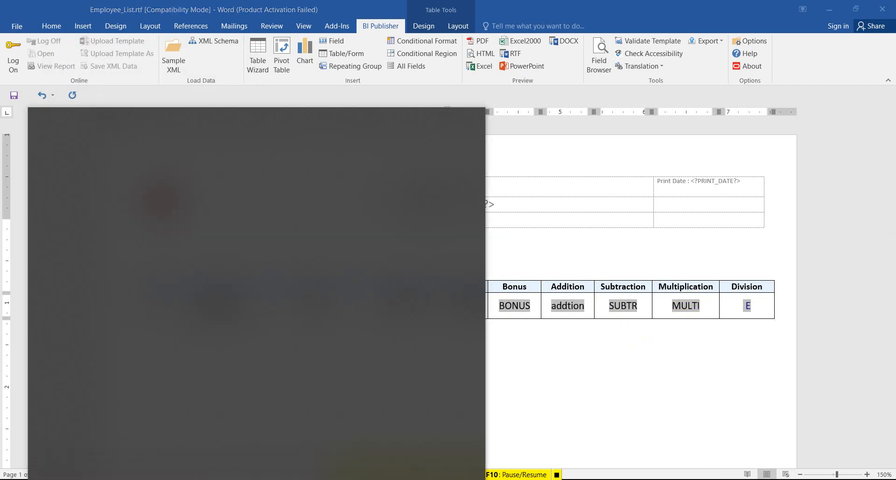
# Launch the Magnifier (MAG) and close the field's properties without changes.
pyautogui.write('MAG')
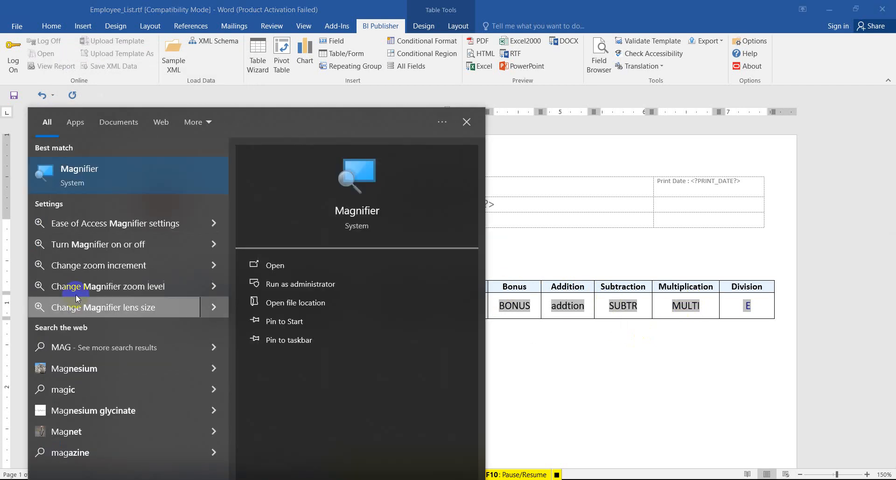
pyautogui.click(135, 177)
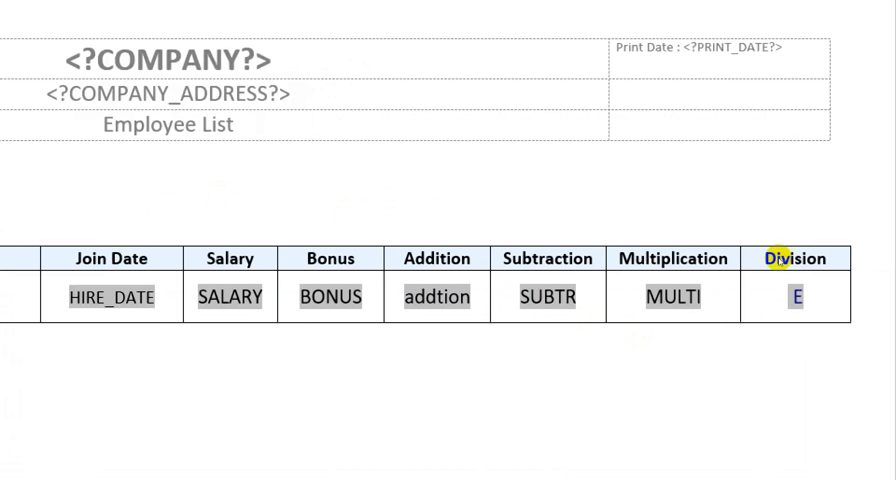
pyautogui.doubleClick(683, 305)
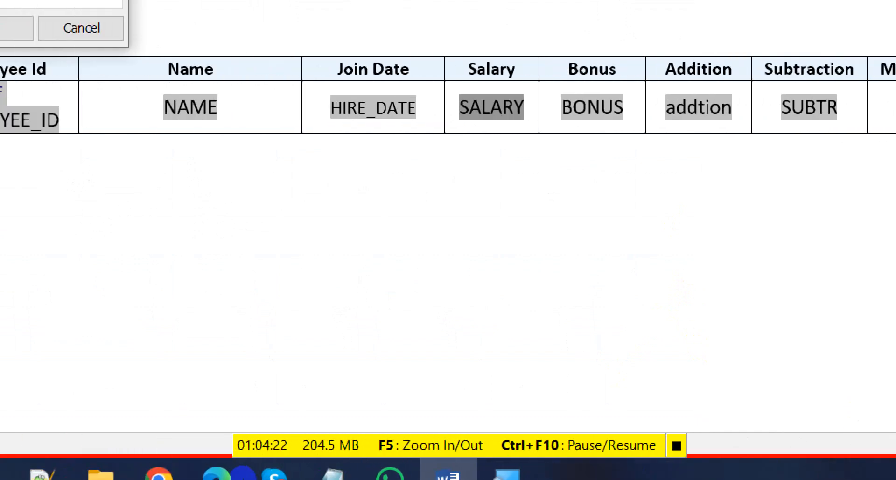
pyautogui.click(507, 474)
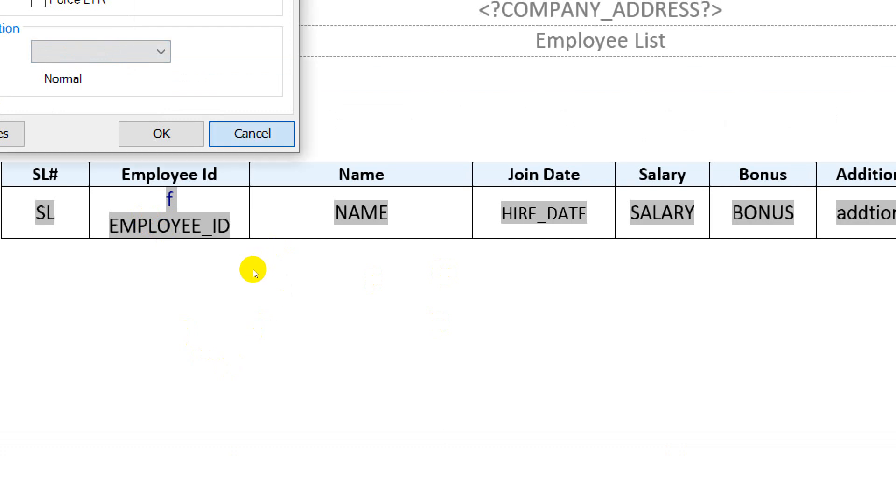
pyautogui.click(252, 133)
# Review the EMP_LIST query columns in APEX, turn off magnification, and return to Word.
pyautogui.scroll(-3, 409, 366)
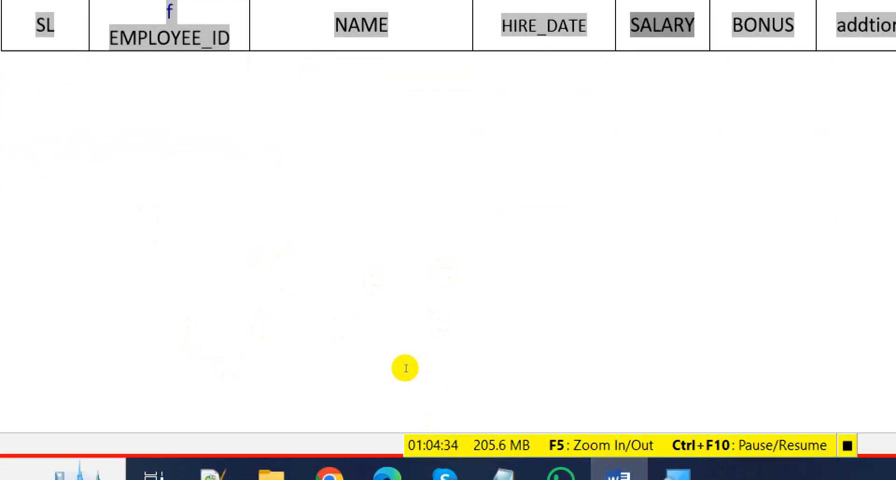
pyautogui.click(621, 474)
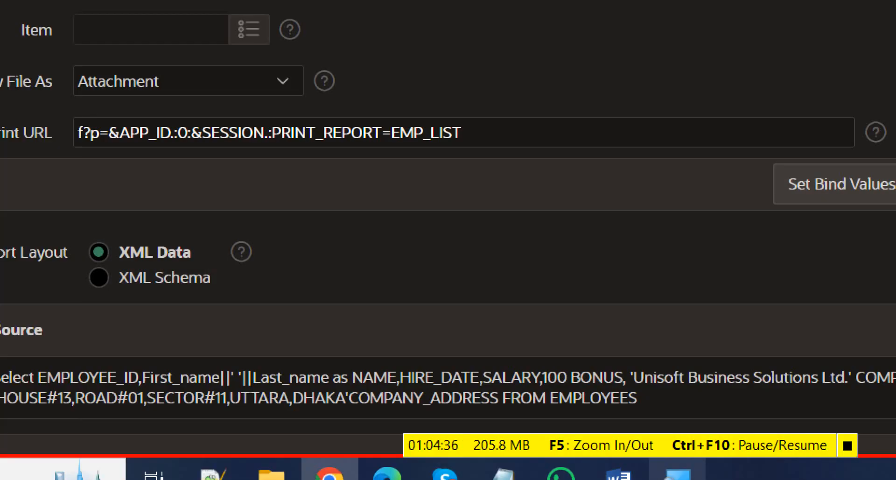
pyautogui.moveTo(677, 473)
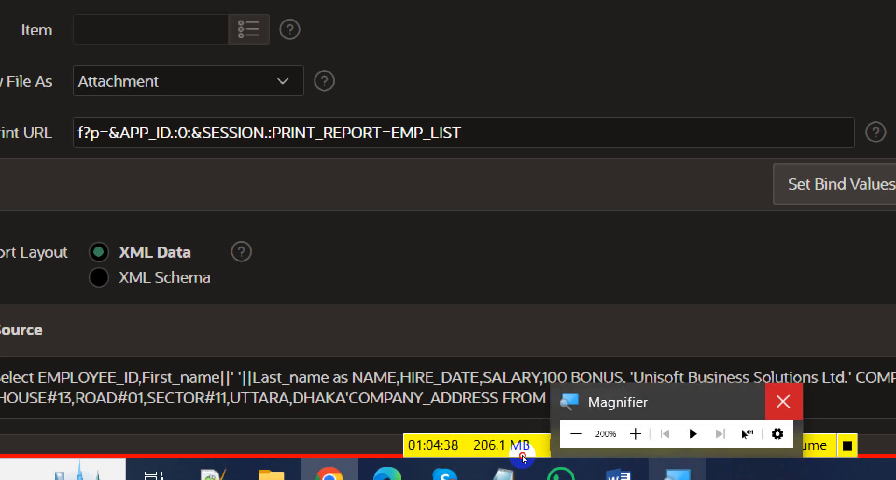
pyautogui.click(784, 402)
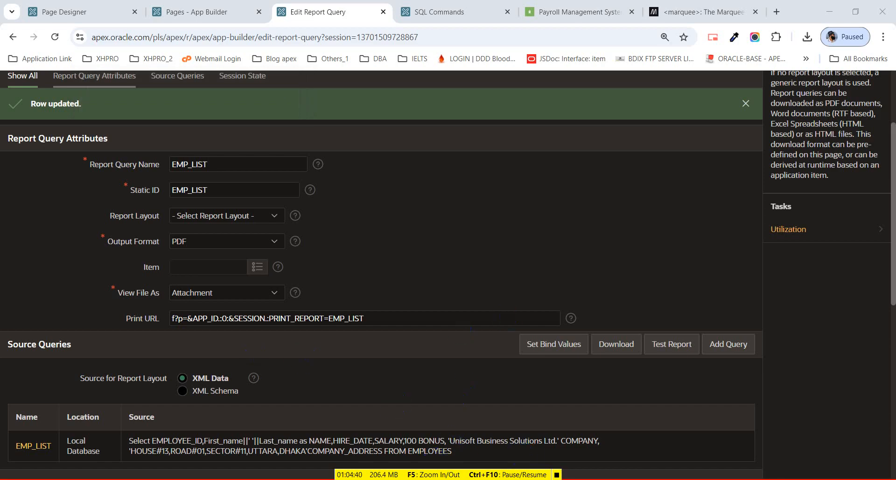
pyautogui.click(433, 479)
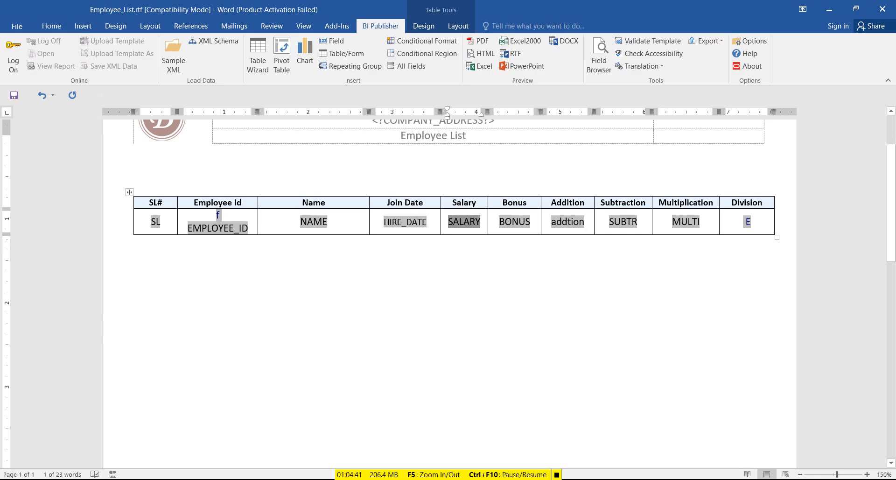
# Check the MULTI field's (SALARY)*(BONUS) code, close its properties, and save the template.
pyautogui.doubleClick(687, 222)
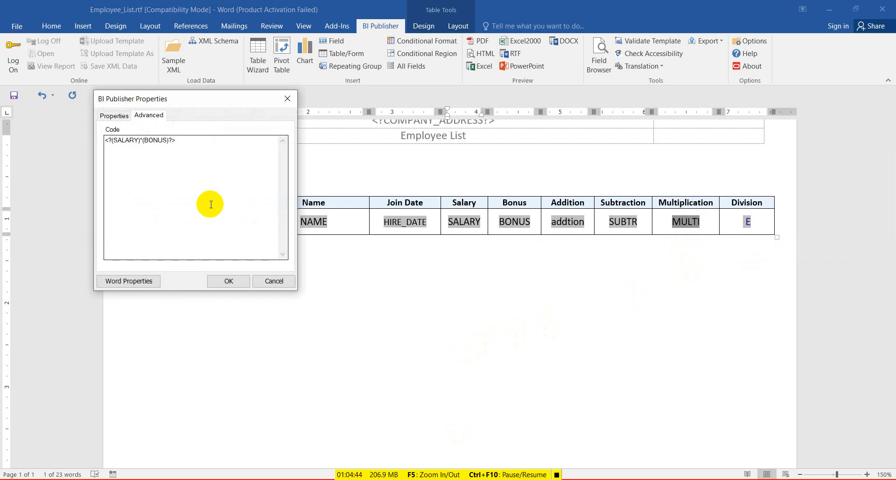
pyautogui.doubleClick(154, 142)
pyautogui.click(145, 141)
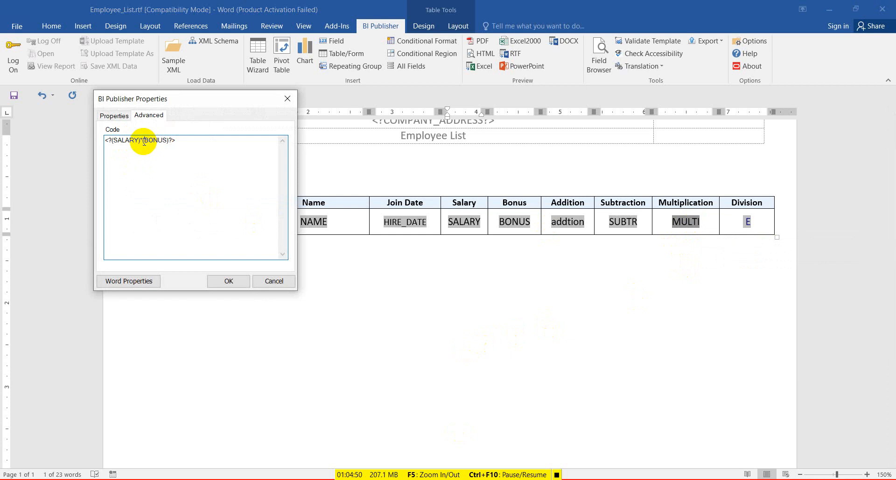
pyautogui.click(229, 281)
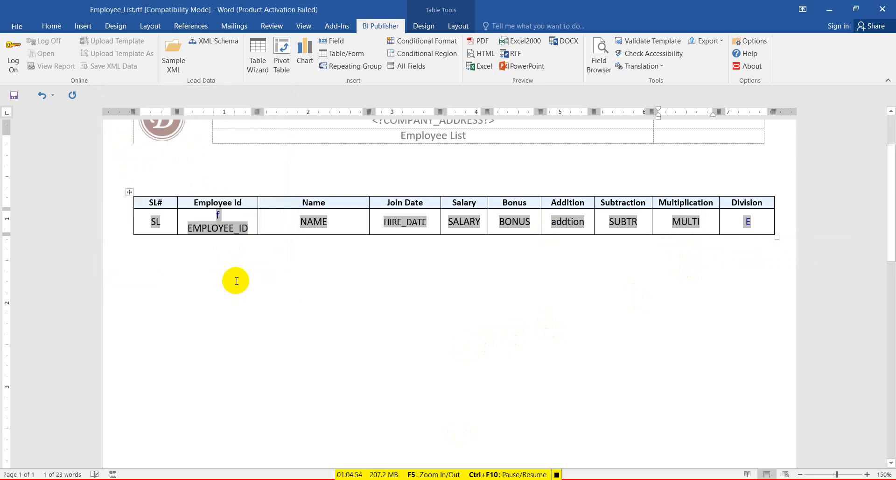
pyautogui.click(14, 95)
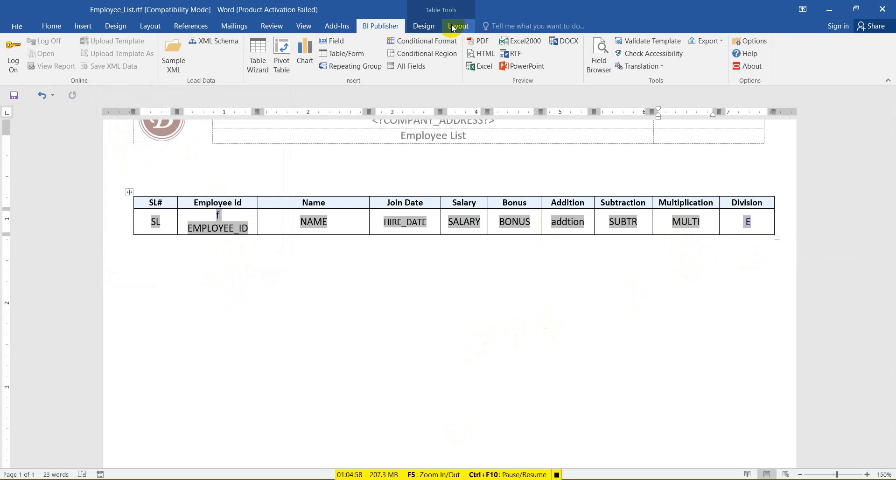
# Preview the Employee List PDF and confirm Multiplication shows 280000 while Division is empty.
pyautogui.click(479, 41)
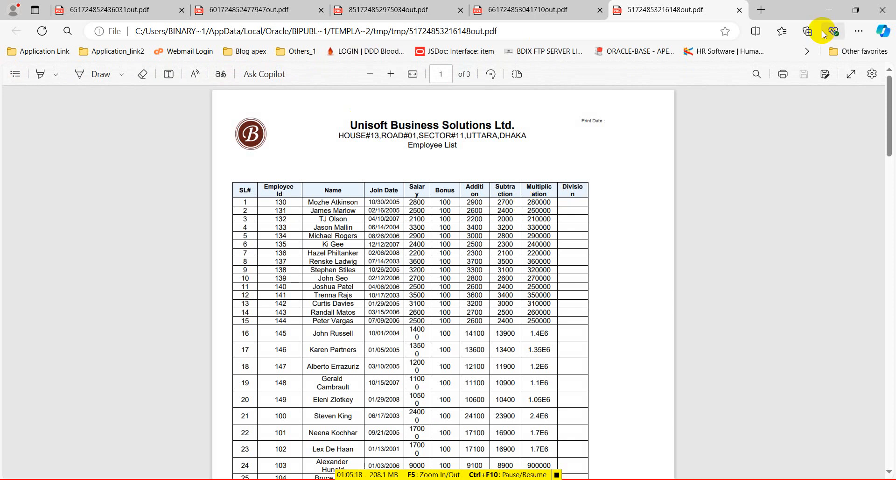
pyautogui.click(739, 10)
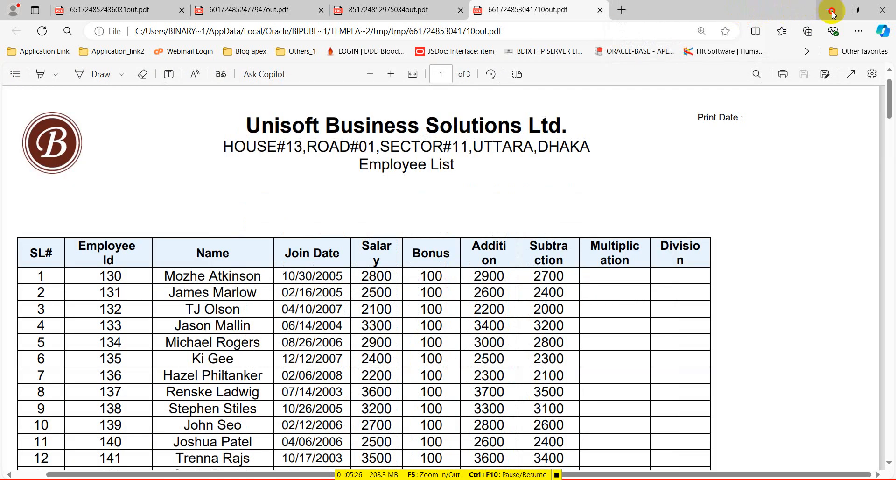
pyautogui.click(834, 14)
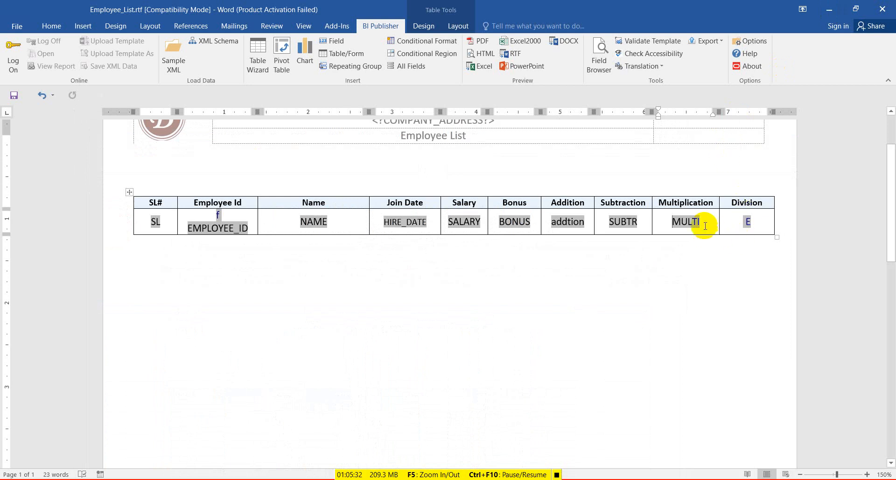
# Copy the MULTI field from the Multiplication cell into the Division cell.
pyautogui.click(685, 222)
pyautogui.hotkey('ctrl', 'c')
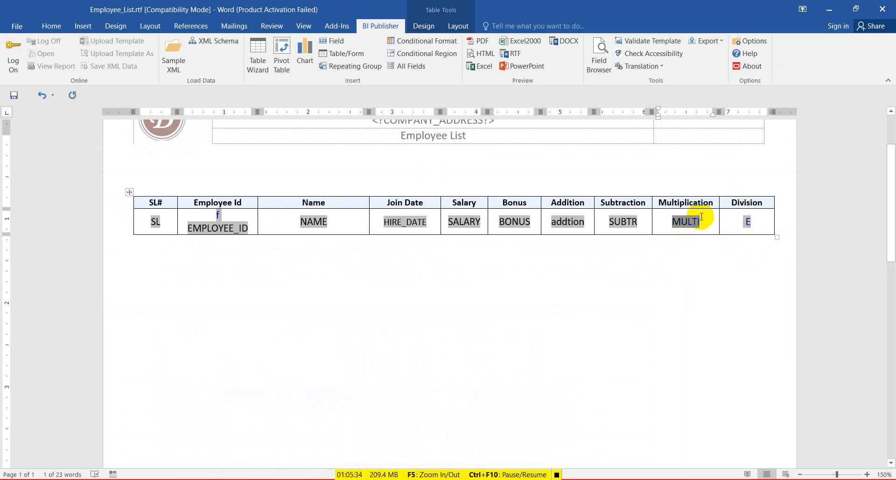
pyautogui.click(732, 222)
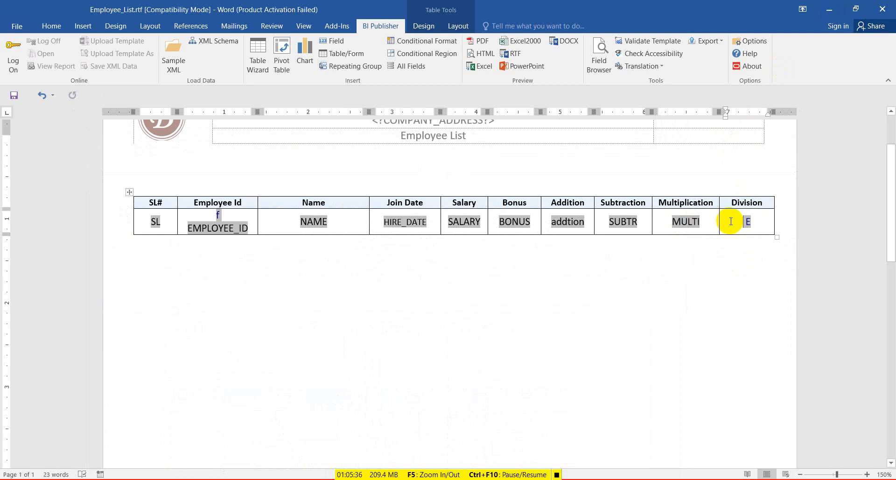
pyautogui.hotkey('ctrl', 'v')
# Change the pasted field's formula to (SALARY)div(BONUS) and save the template.
pyautogui.doubleClick(740, 221)
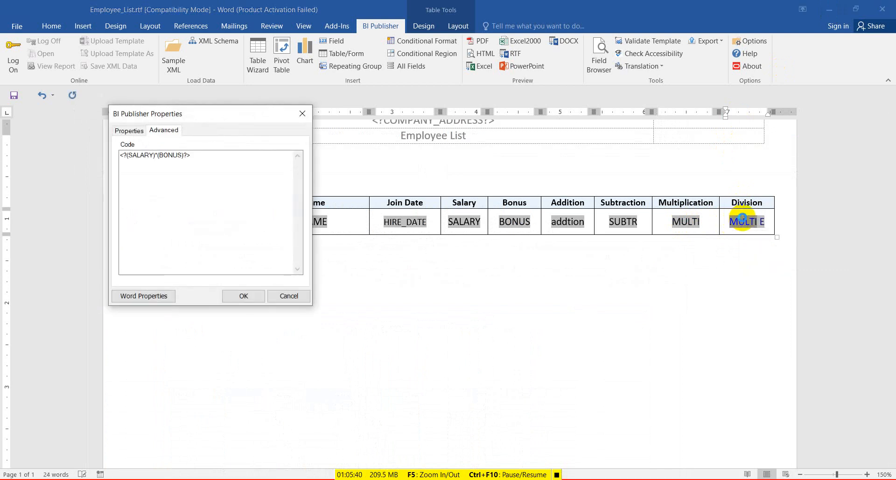
pyautogui.click(157, 157)
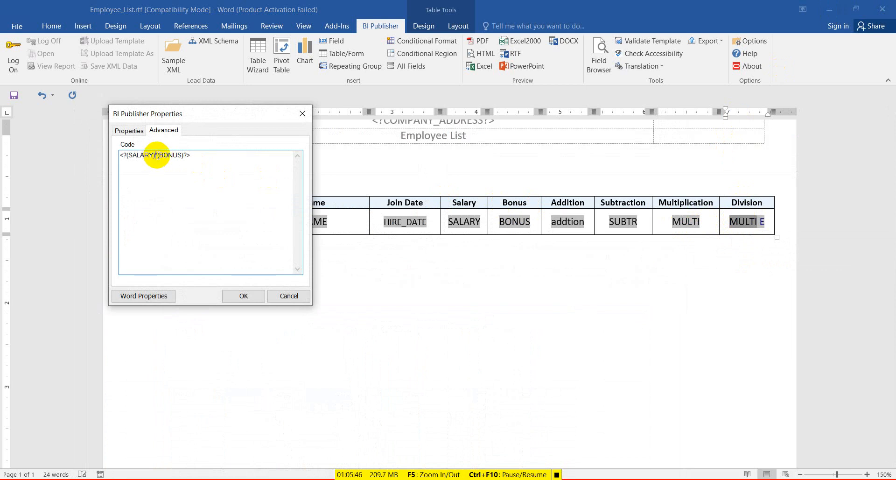
pyautogui.press('BackSpace')
pyautogui.write('div')
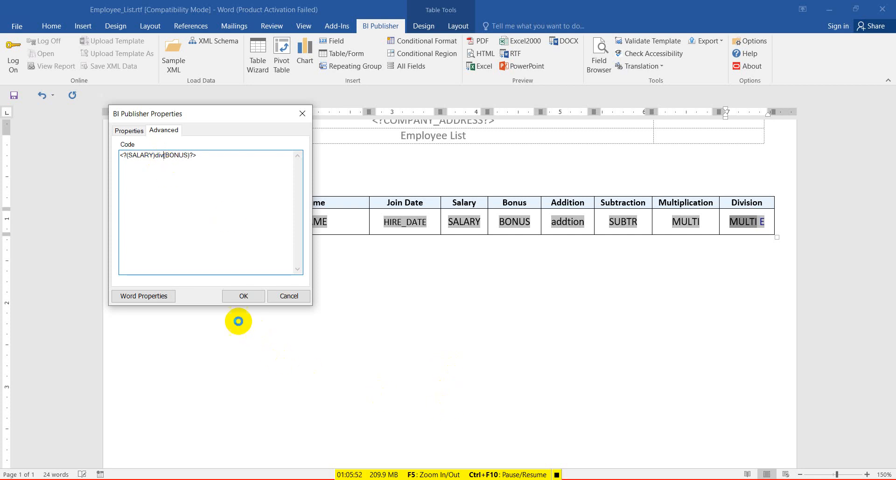
pyautogui.click(242, 298)
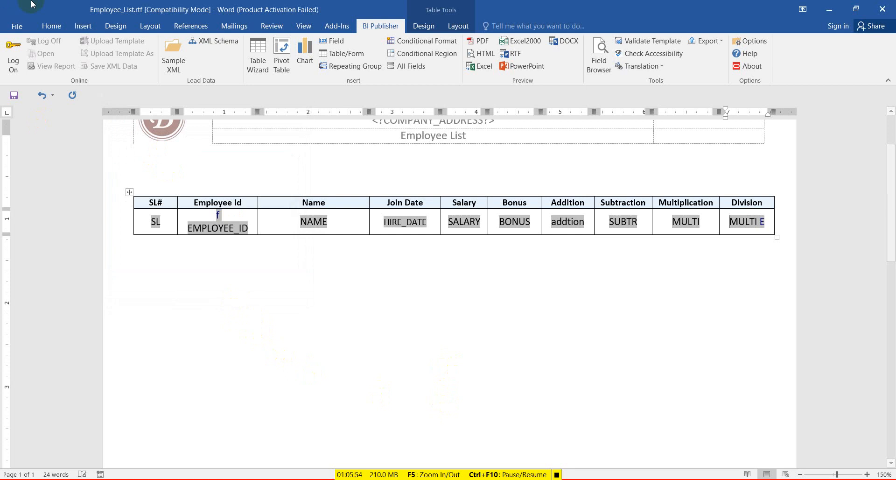
pyautogui.click(14, 95)
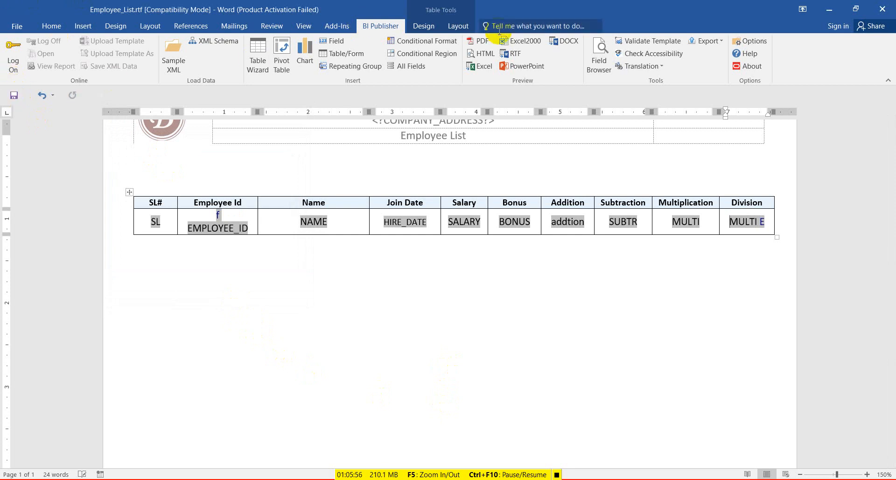
# Preview the PDF again and confirm Division values such as 28 and 25 appear.
pyautogui.click(480, 42)
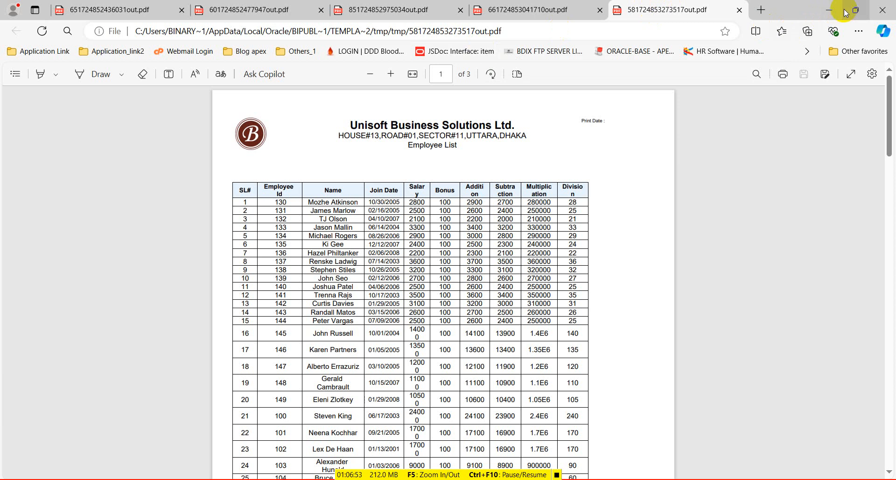
pyautogui.click(829, 10)
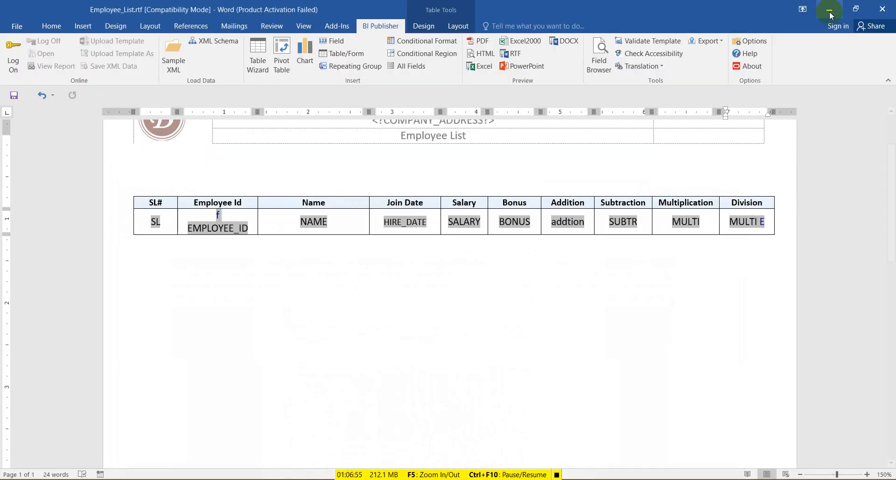
# Set the Division field's type to Number in its properties.
pyautogui.doubleClick(751, 222)
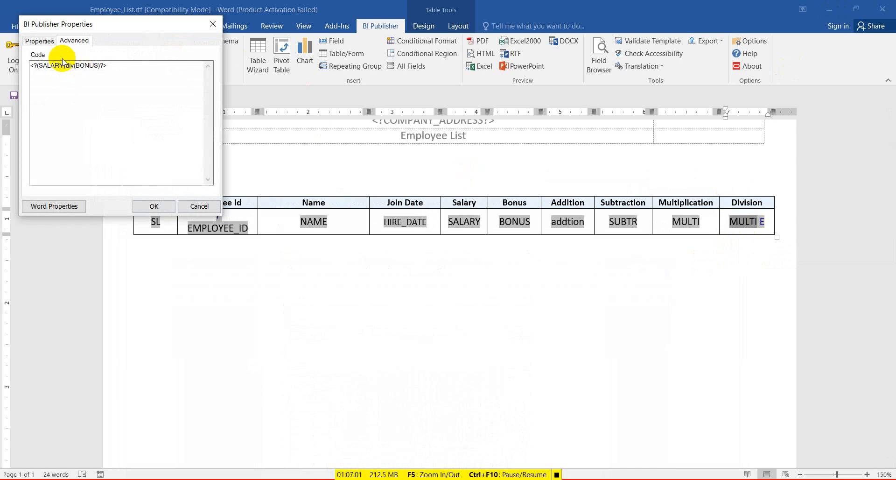
pyautogui.click(39, 42)
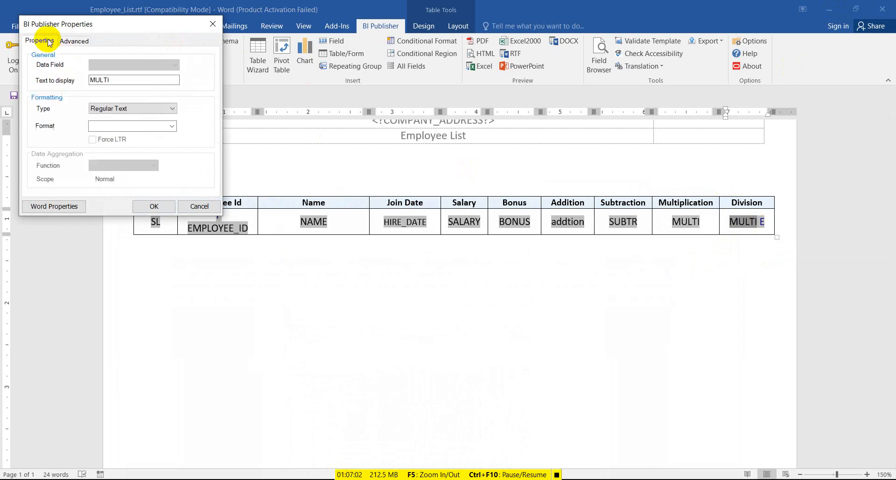
pyautogui.click(118, 110)
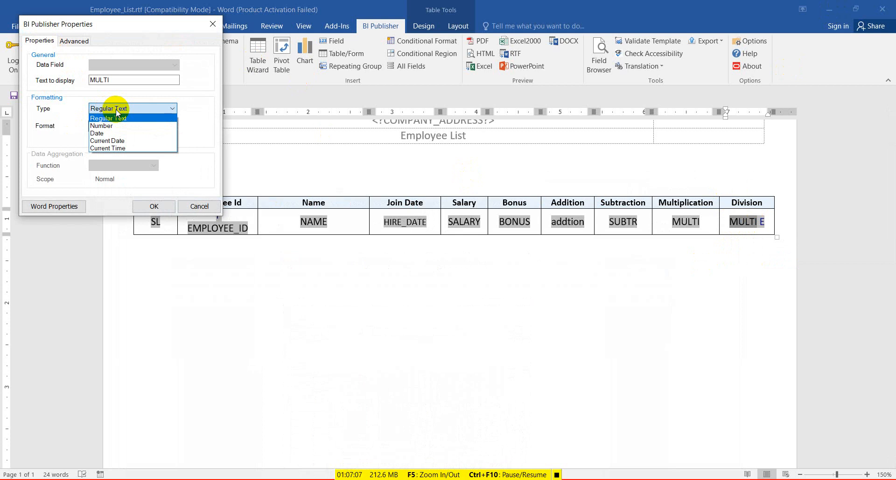
pyautogui.click(116, 110)
pyautogui.click(171, 126)
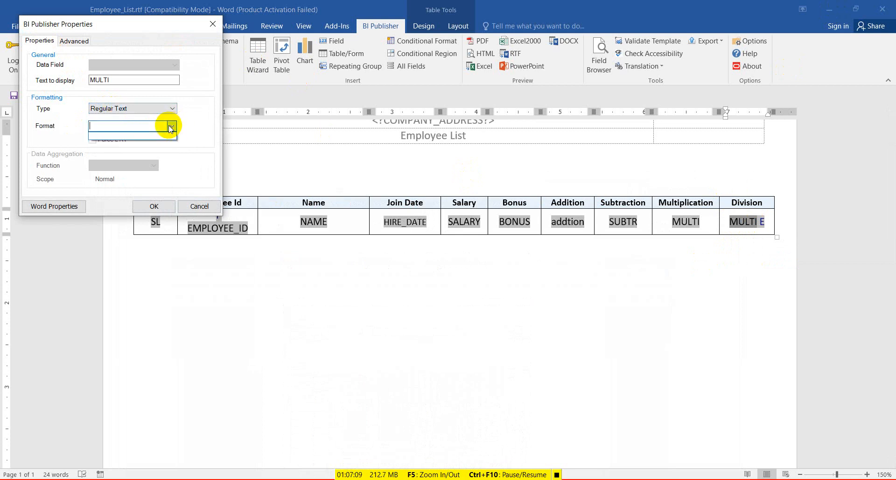
pyautogui.click(172, 126)
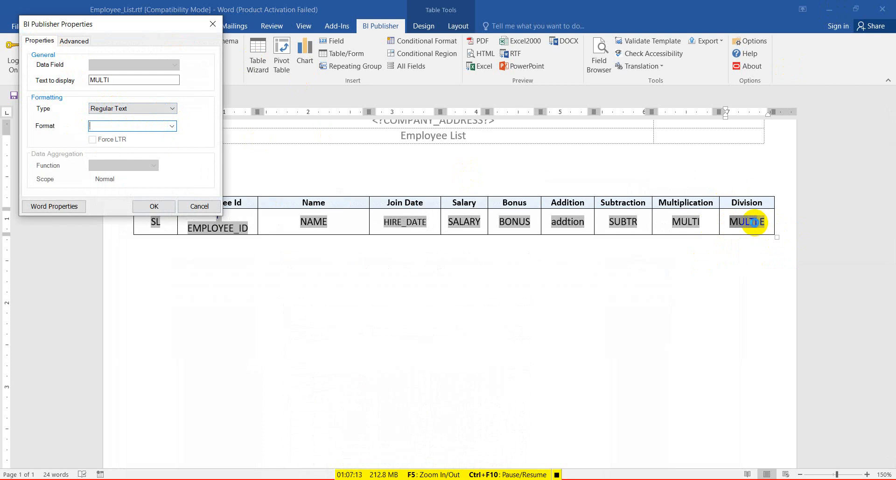
pyautogui.click(165, 110)
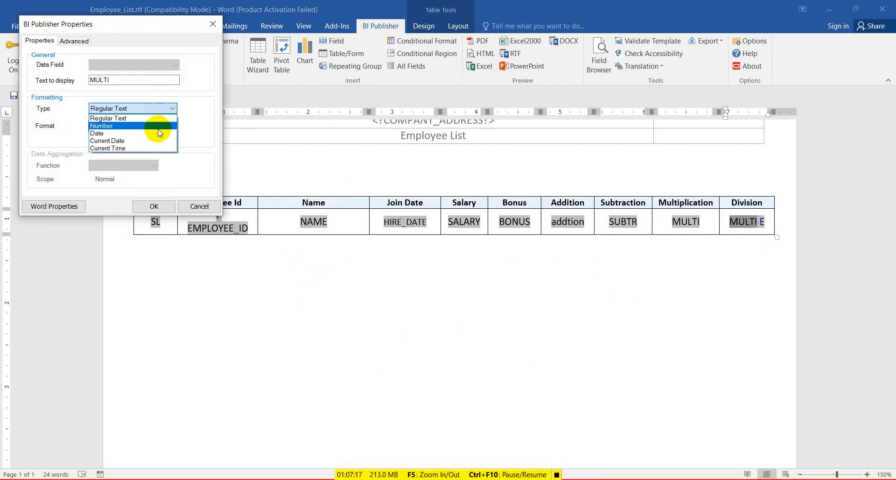
pyautogui.click(159, 127)
# Try display text 9999 with the #,##0.00 number format.
pyautogui.click(127, 81)
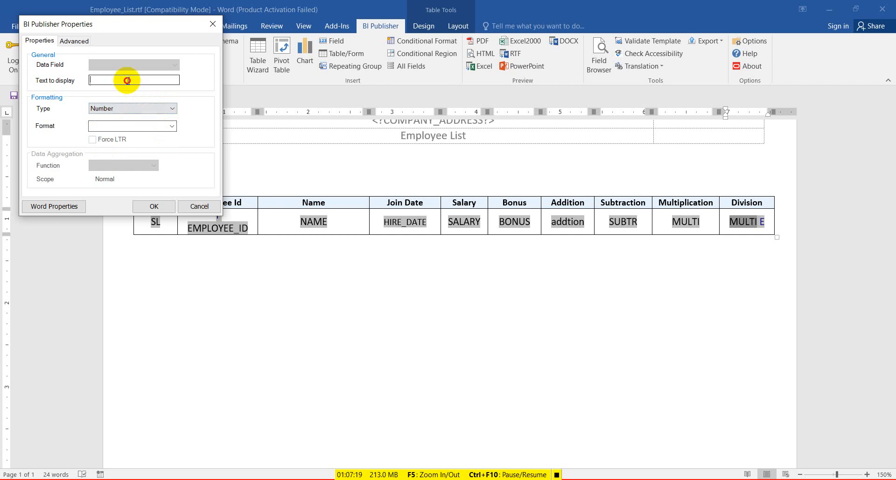
pyautogui.write('654564')
pyautogui.press('BackSpace')
pyautogui.press('BackSpace')
pyautogui.press('BackSpace')
pyautogui.press('BackSpace')
pyautogui.press('BackSpace')
pyautogui.write('9999')
pyautogui.click(171, 126)
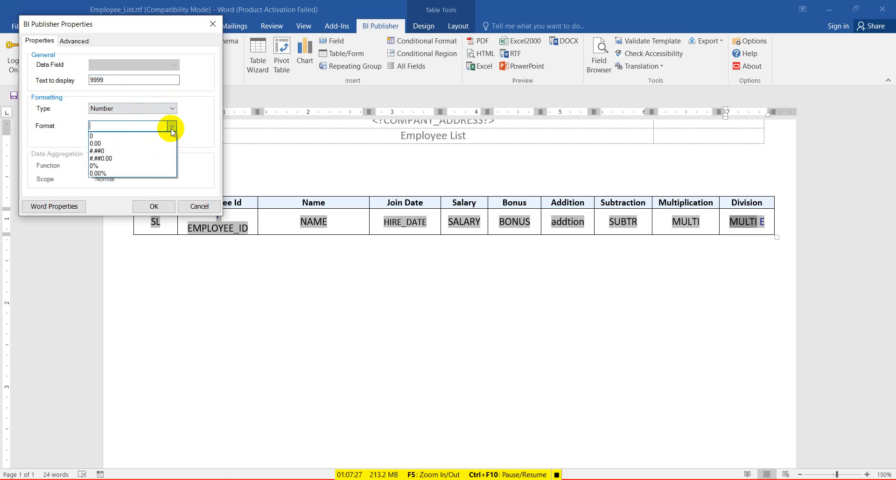
pyautogui.click(130, 161)
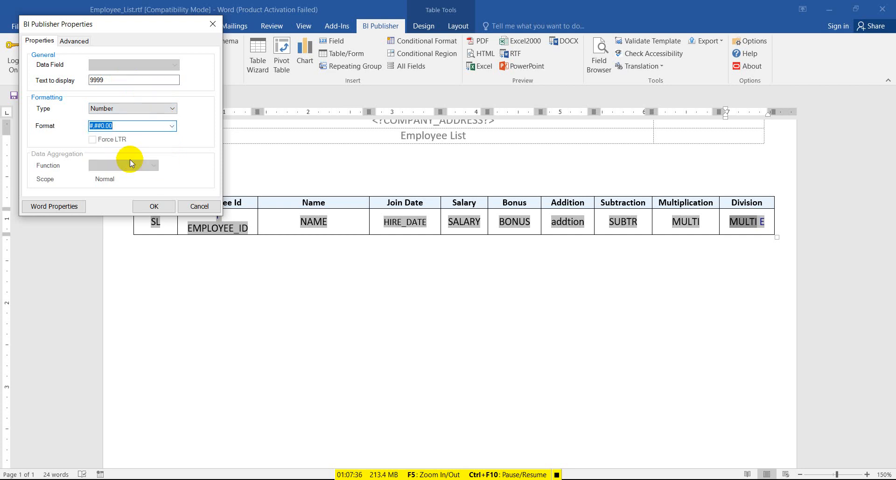
# Experiment with #,##0 and #,##0.00 formats, then close the properties without applying.
pyautogui.click(120, 126)
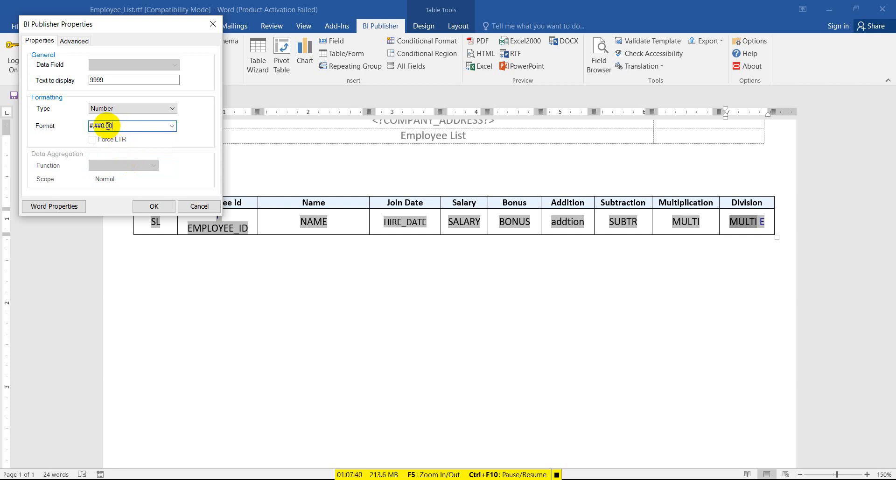
pyautogui.moveTo(106, 126); pyautogui.dragTo(113, 125)
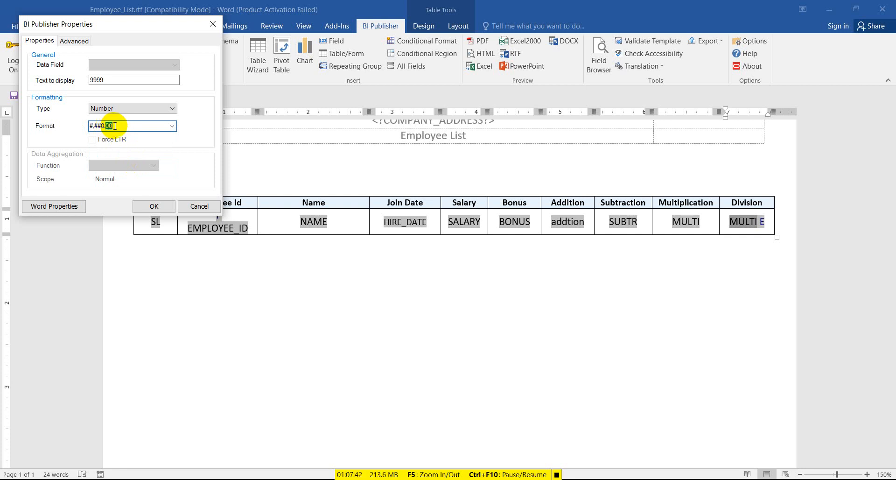
pyautogui.click(171, 129)
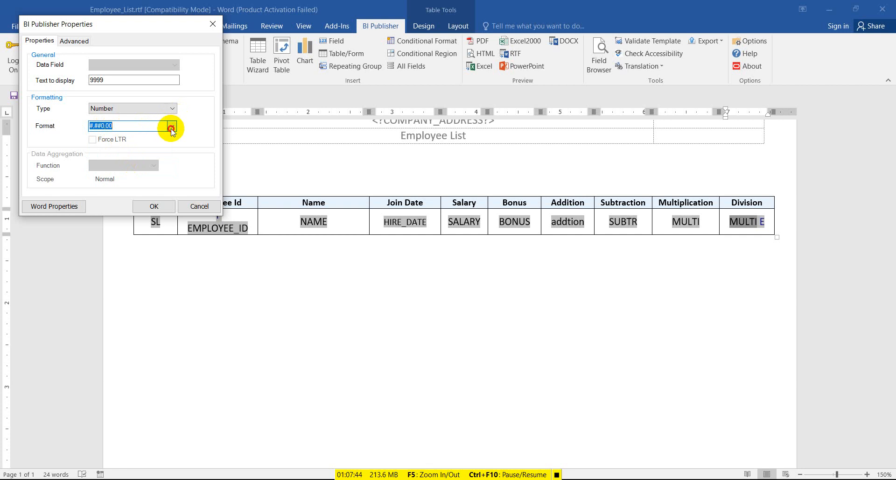
pyautogui.click(172, 146)
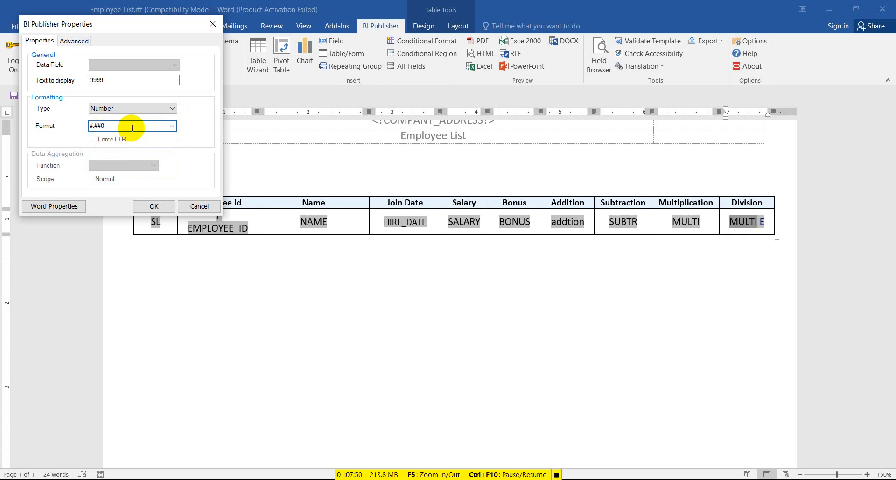
pyautogui.click(132, 129)
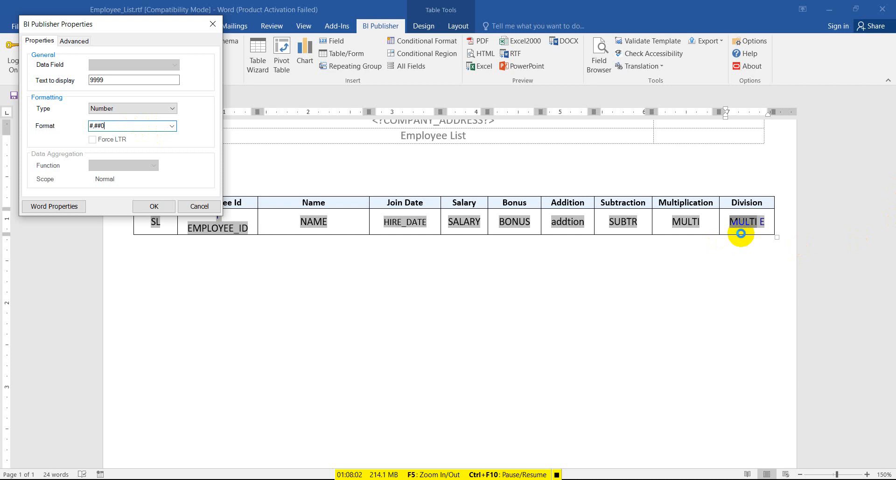
pyautogui.click(171, 126)
pyautogui.click(150, 158)
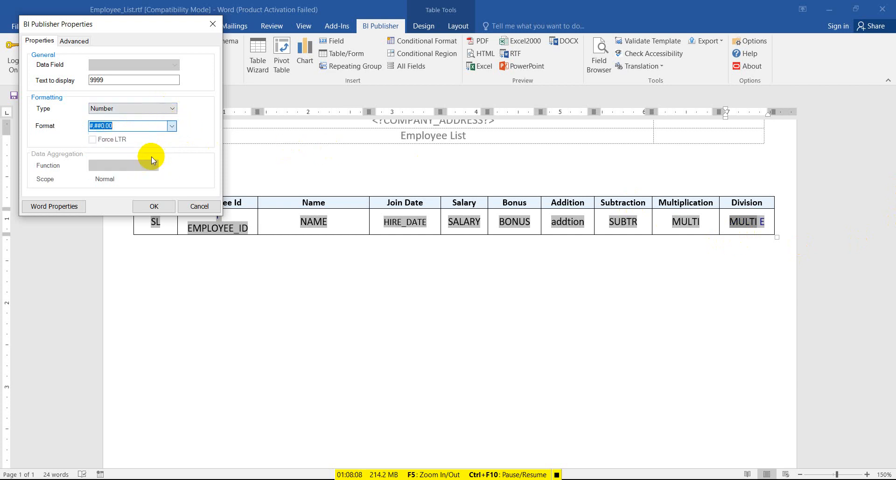
pyautogui.click(127, 126)
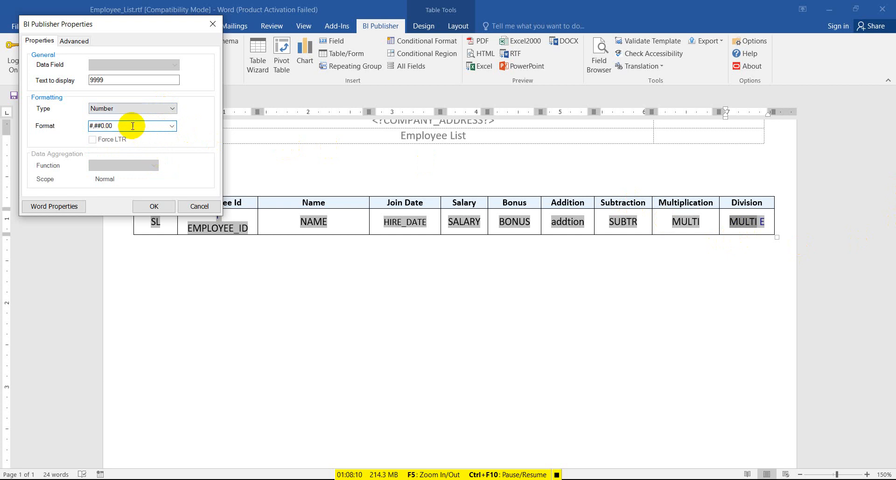
pyautogui.click(106, 126)
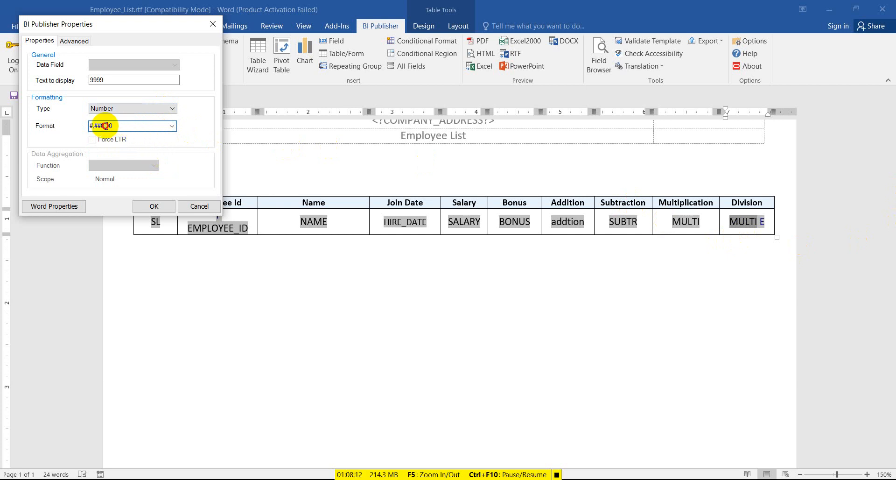
pyautogui.moveTo(106, 125); pyautogui.dragTo(115, 127)
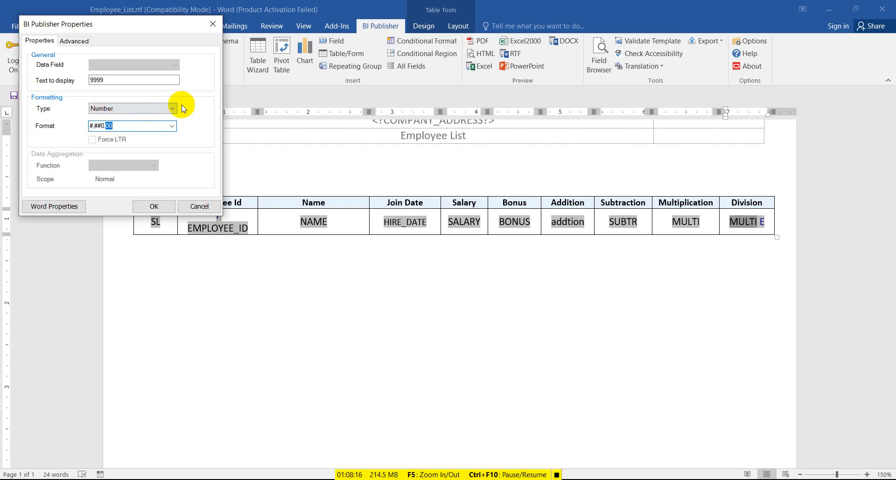
pyautogui.click(213, 24)
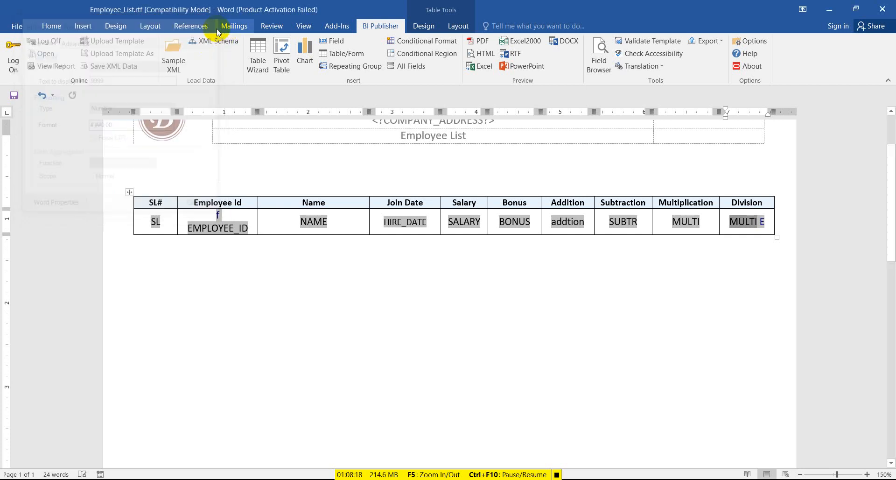
# Replace the MULTI display text with divi, save, and add a new table row.
pyautogui.click(740, 223)
pyautogui.doubleClick(740, 223)
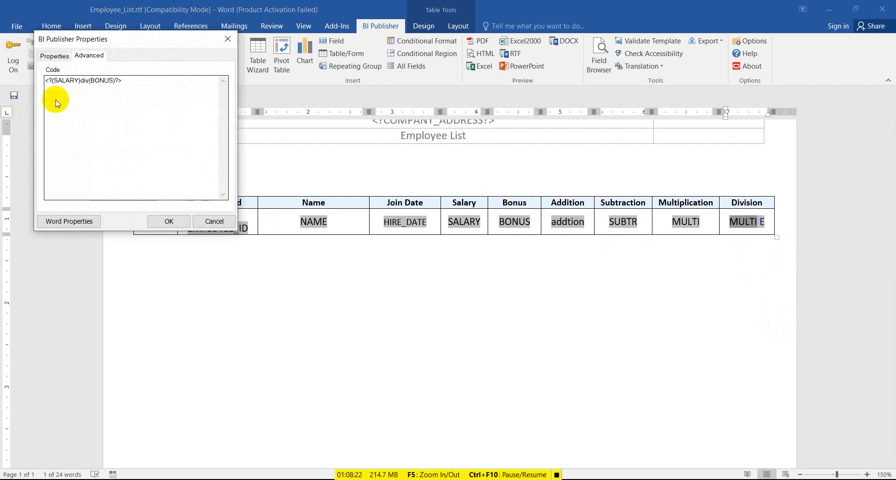
pyautogui.click(54, 56)
pyautogui.moveTo(170, 94); pyautogui.dragTo(105, 95)
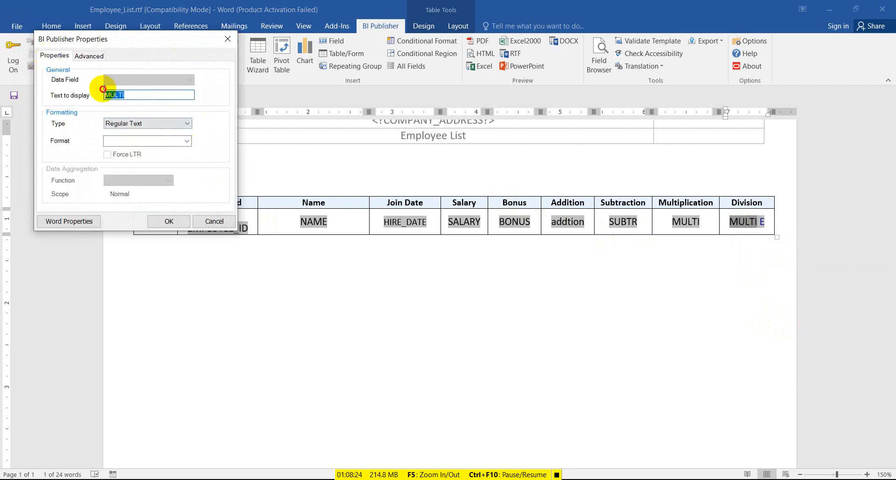
pyautogui.press('BackSpace')
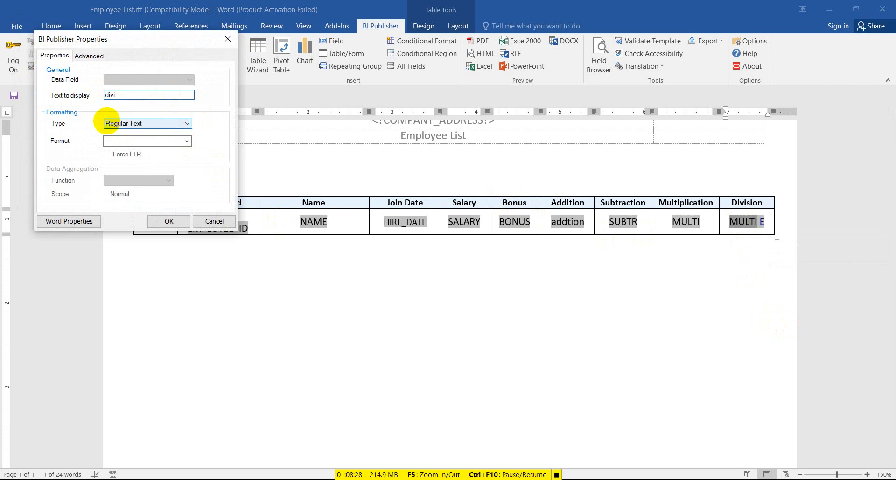
pyautogui.click(159, 222)
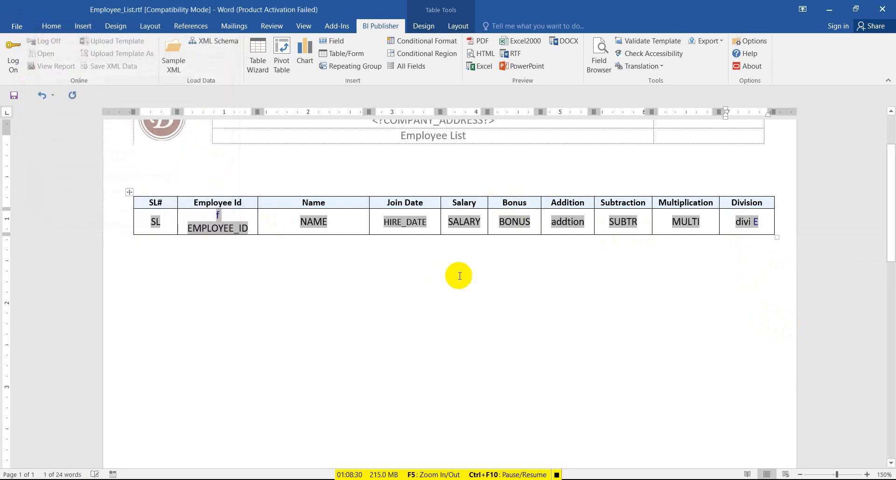
pyautogui.click(14, 95)
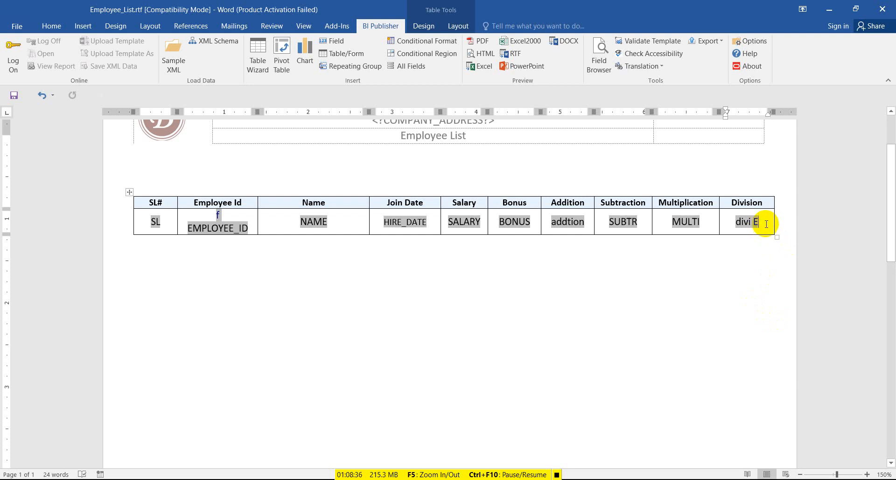
pyautogui.press('Tab')
# Merge the first three cells of the new bottom row into one.
pyautogui.click(161, 243)
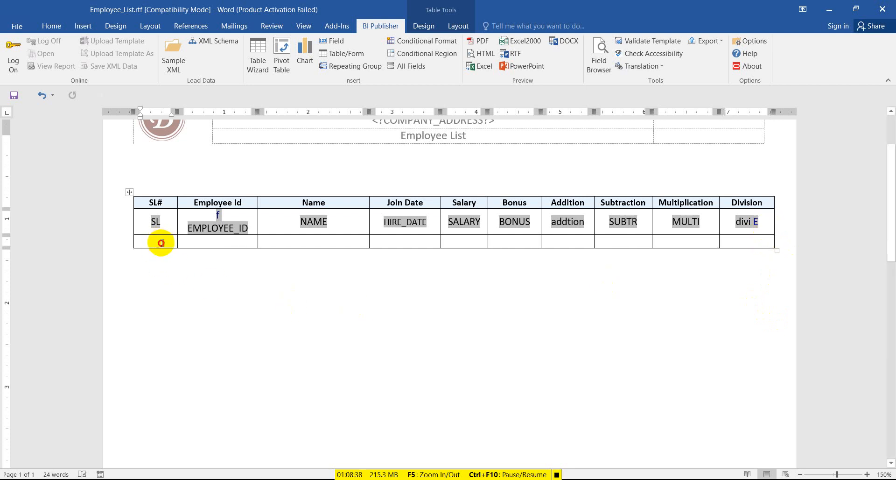
pyautogui.moveTo(161, 242); pyautogui.dragTo(275, 241)
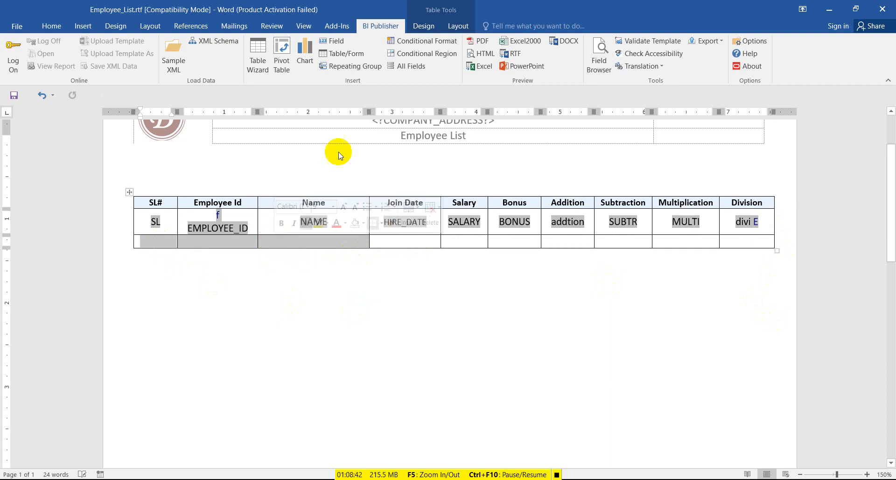
pyautogui.click(459, 26)
pyautogui.click(280, 58)
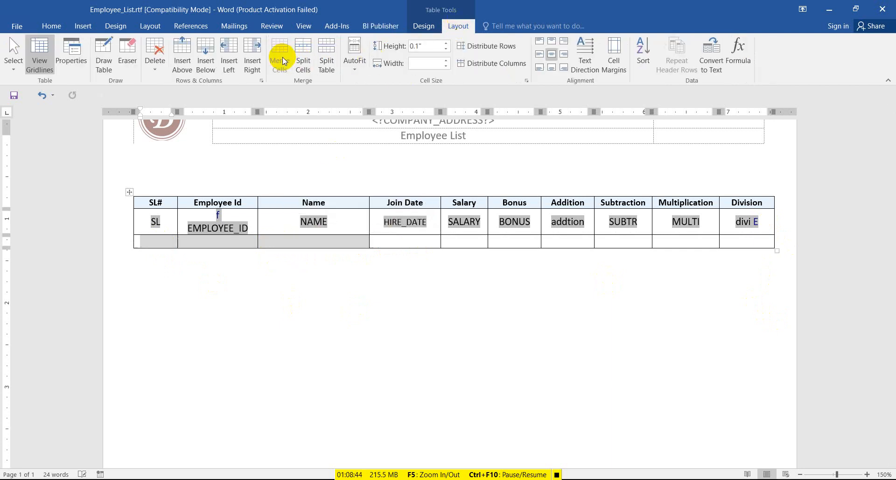
pyautogui.click(211, 242)
# Type 'Total:- Manpower' into the merged cell.
pyautogui.write('T')
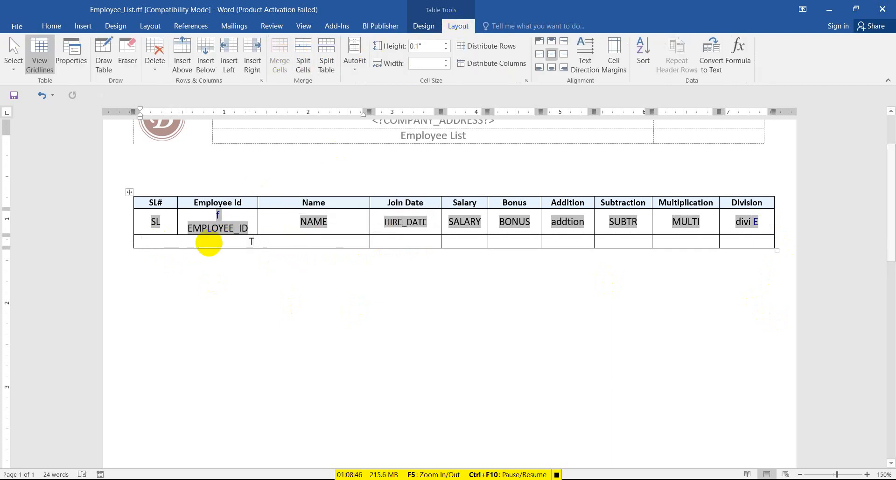
pyautogui.write('otal')
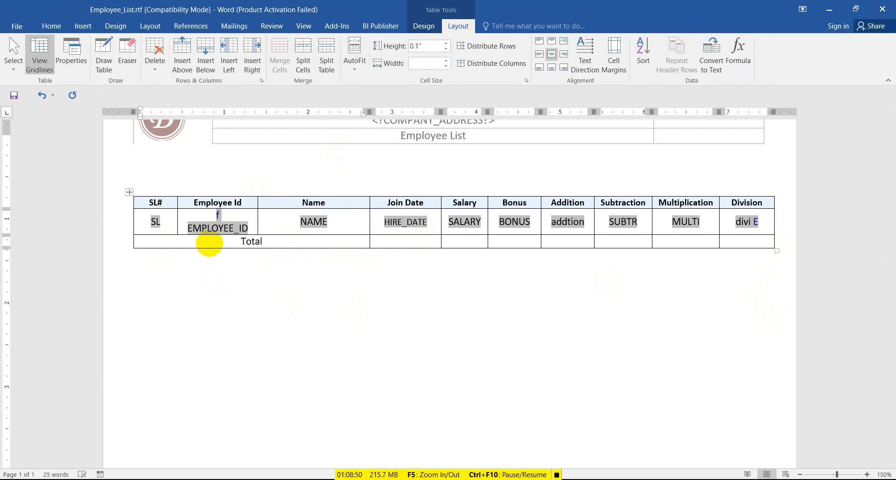
pyautogui.write(':-')
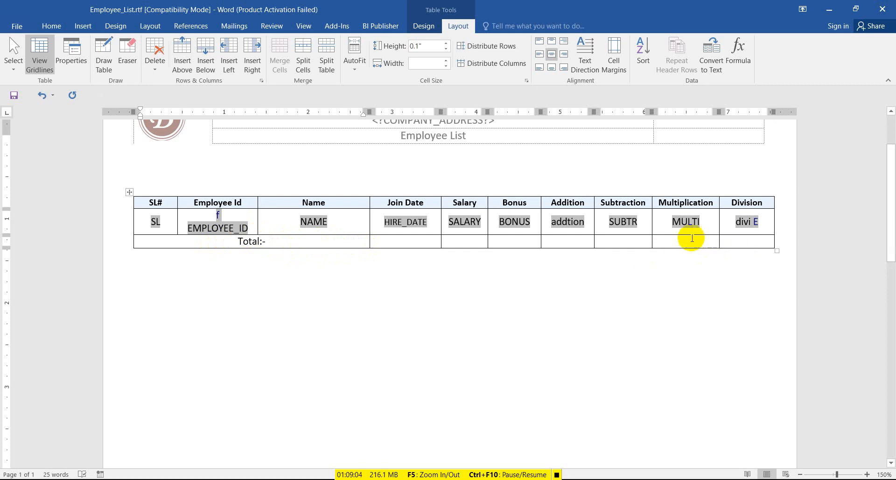
pyautogui.click(464, 242)
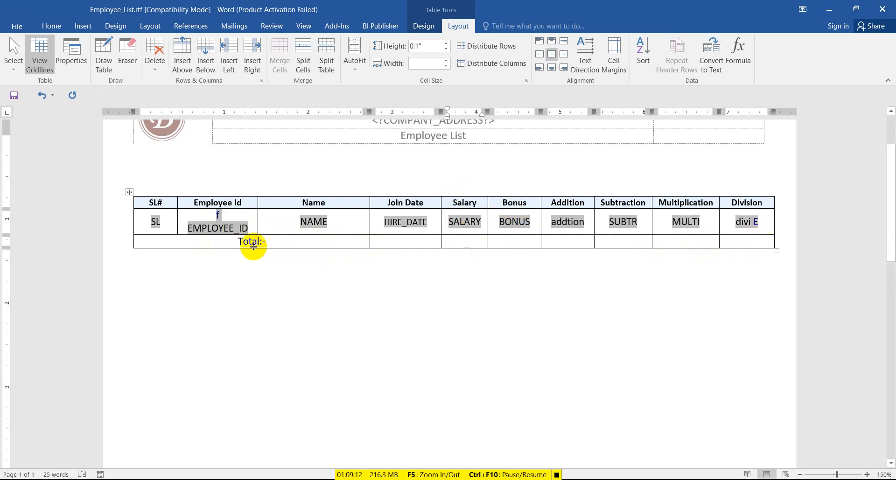
pyautogui.click(277, 238)
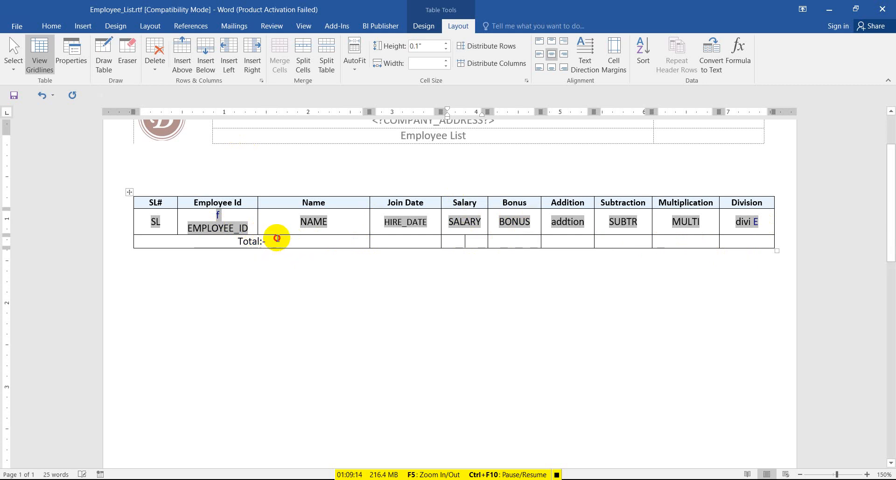
pyautogui.write('P')
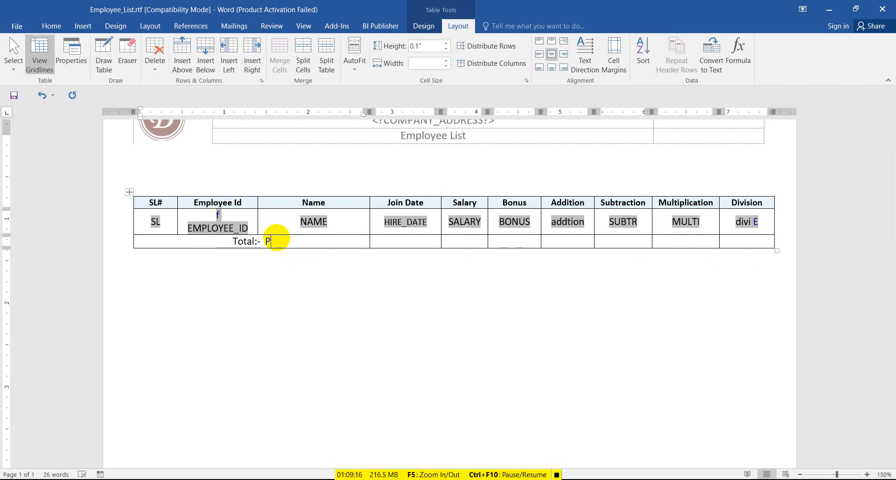
pyautogui.press('BackSpace')
pyautogui.write('Manpow')
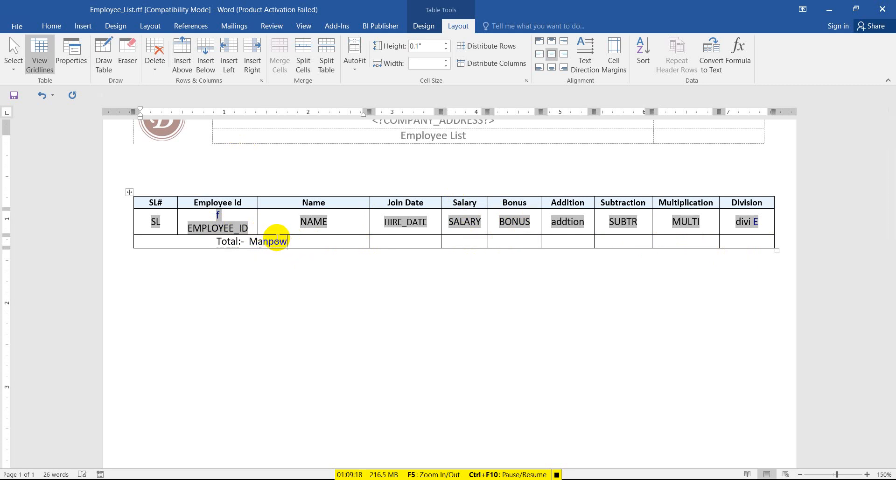
pyautogui.write('er')
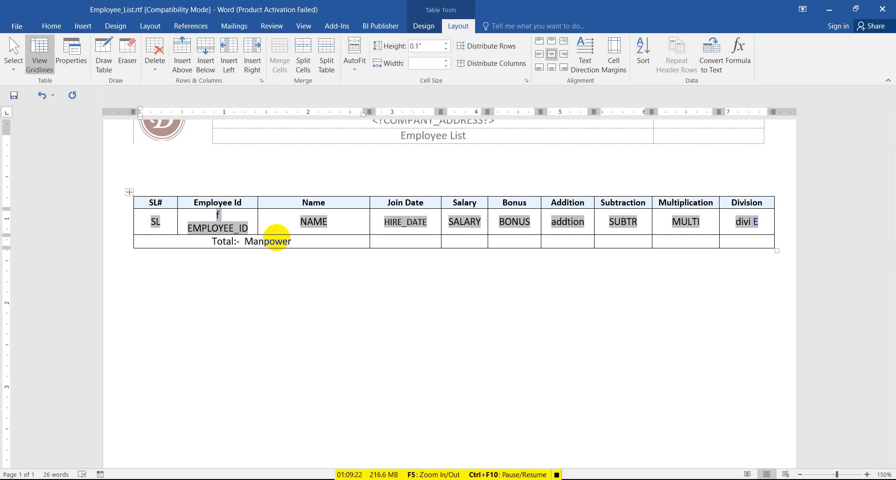
pyautogui.write('-')
pyautogui.press('BackSpace')
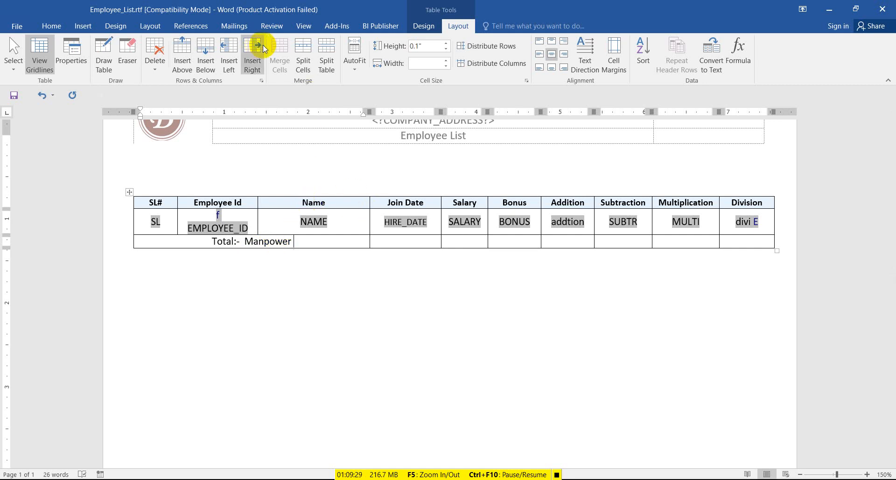
# Insert an EMPLOYEE_ID field with Count calculation after Manpower in the total row.
pyautogui.click(387, 27)
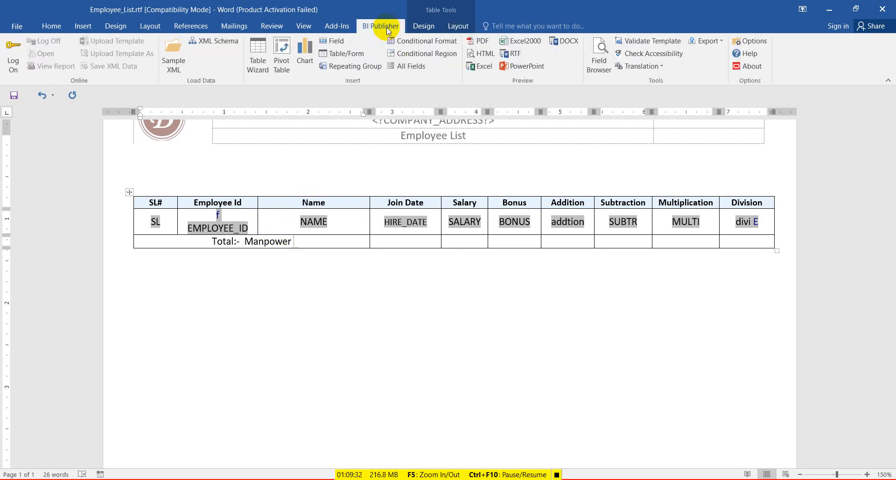
pyautogui.click(337, 43)
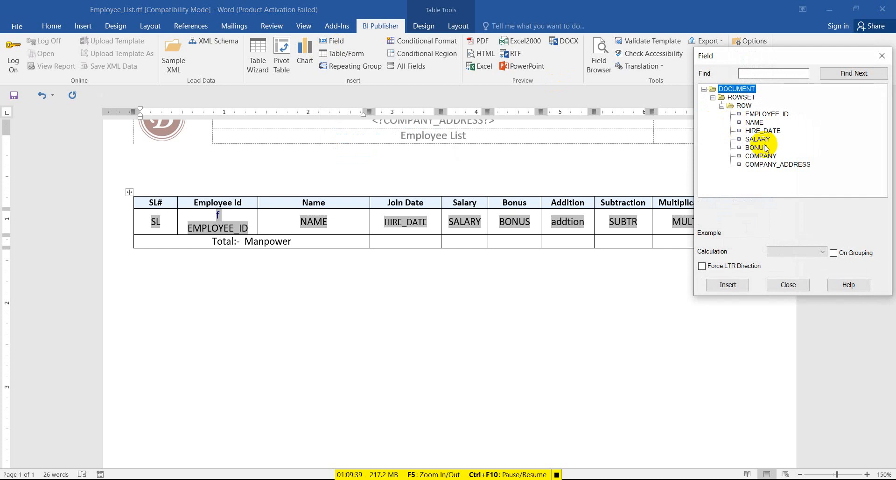
pyautogui.click(766, 115)
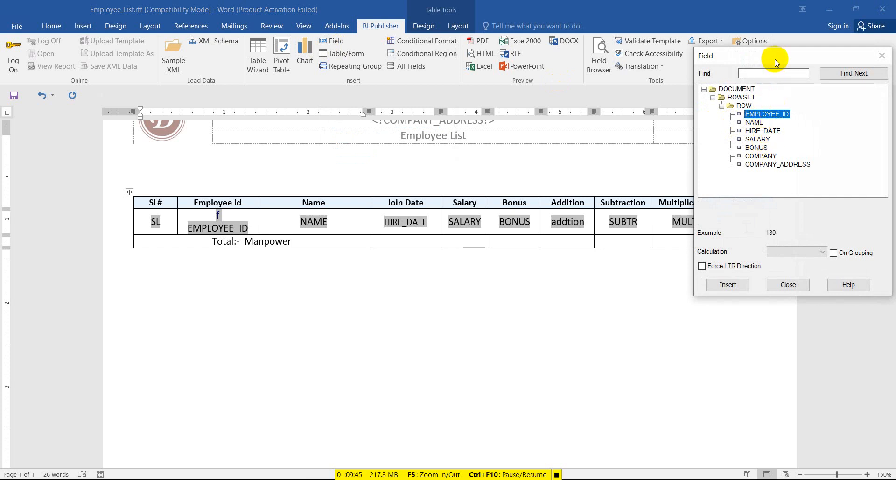
pyautogui.moveTo(772, 58); pyautogui.dragTo(648, 68)
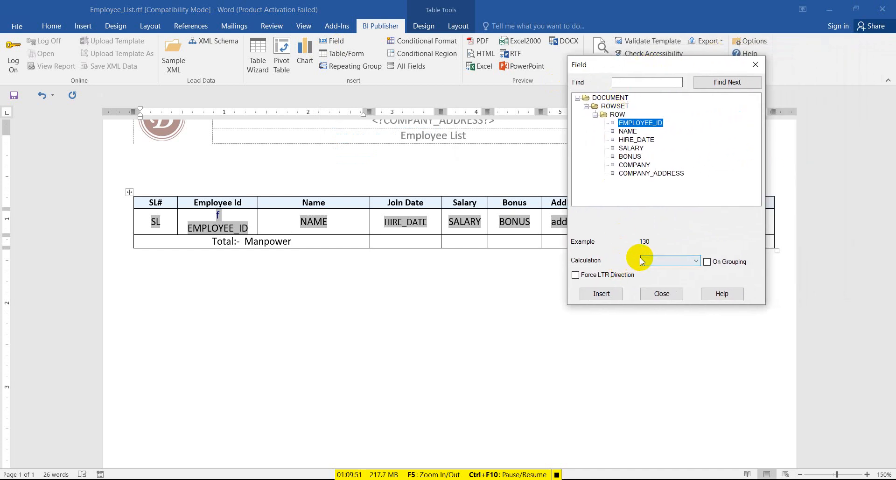
pyautogui.click(697, 261)
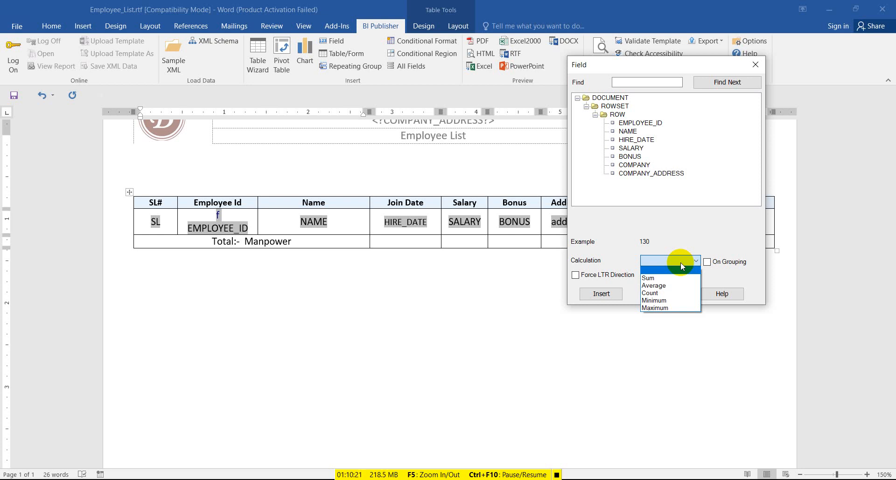
pyautogui.click(678, 293)
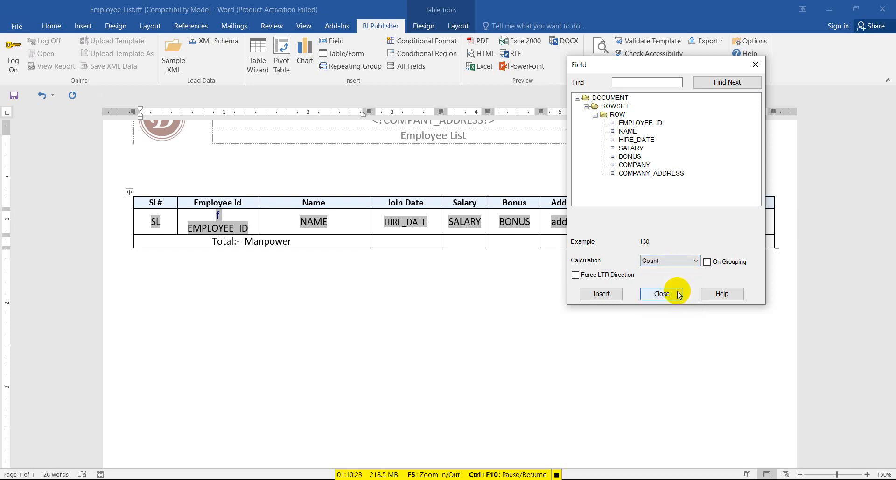
pyautogui.click(601, 294)
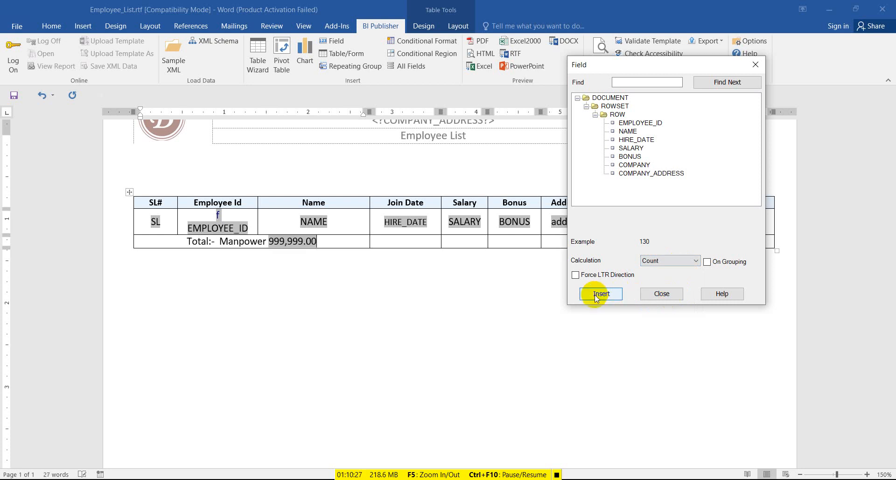
pyautogui.click(756, 64)
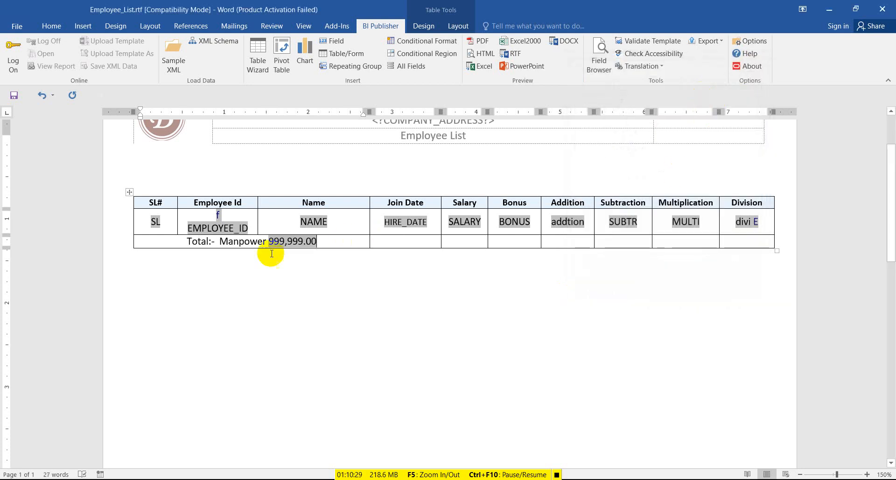
# Format the employee count field as #,##0 with no decimals.
pyautogui.moveTo(292, 243); pyautogui.dragTo(311, 243)
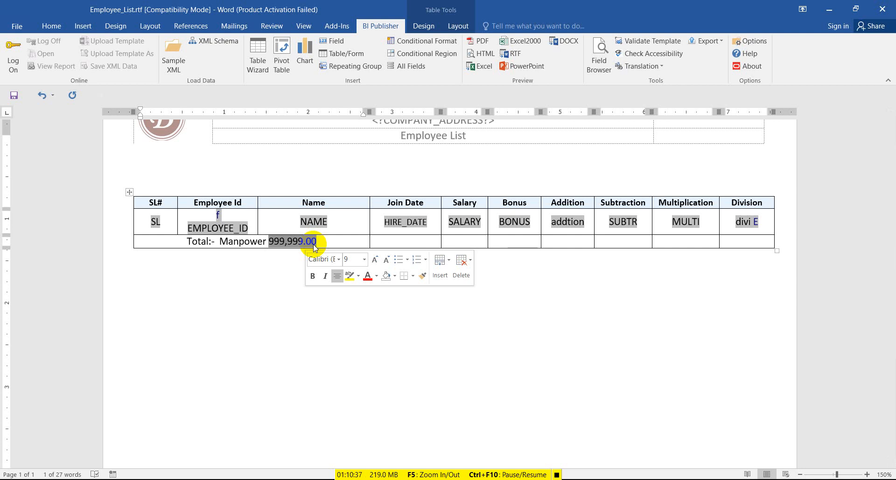
pyautogui.moveTo(313, 247); pyautogui.dragTo(296, 247)
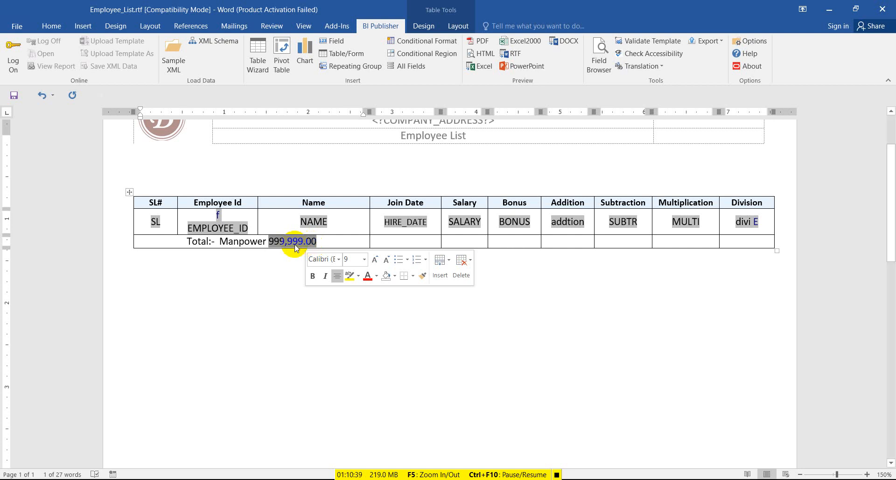
pyautogui.click(295, 243)
pyautogui.doubleClick(295, 242)
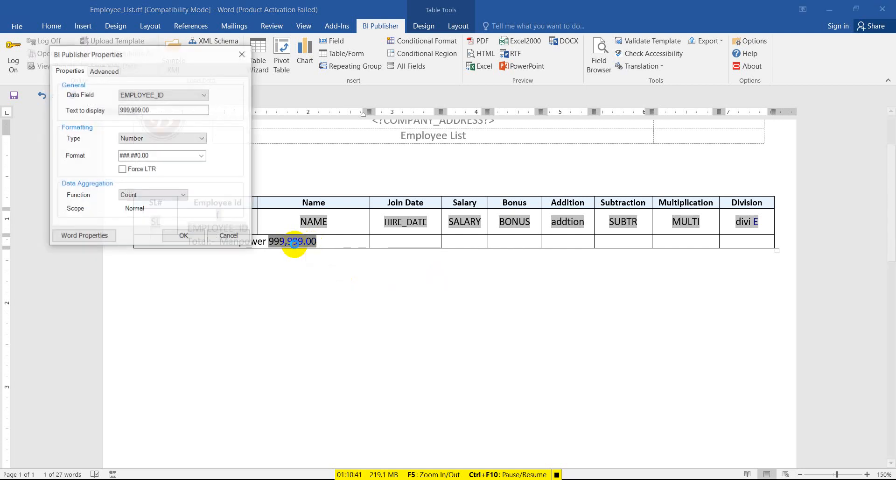
pyautogui.click(203, 157)
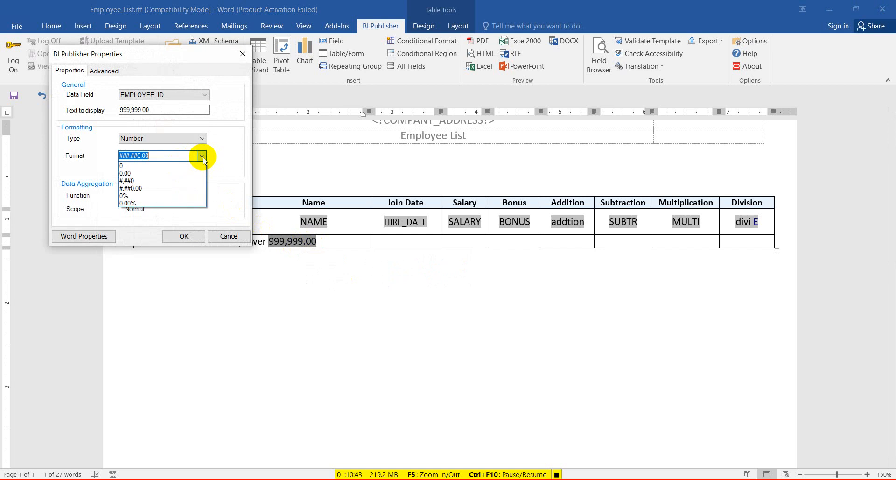
pyautogui.click(193, 181)
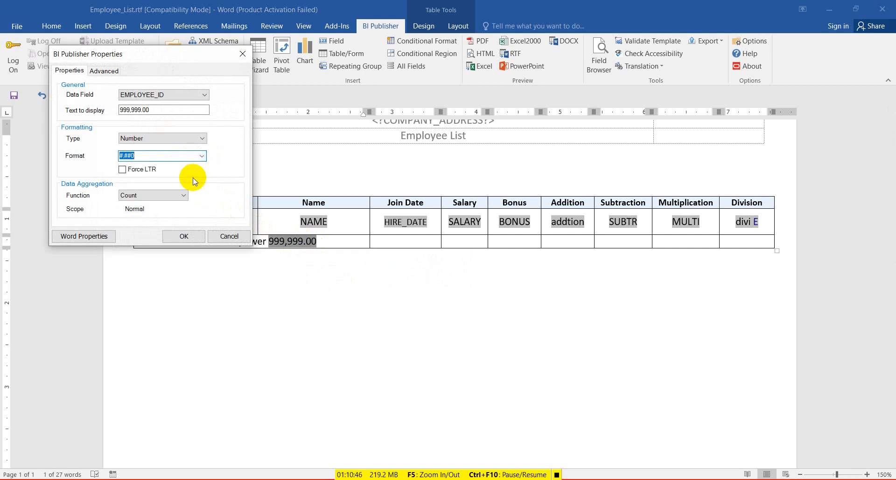
pyautogui.click(189, 233)
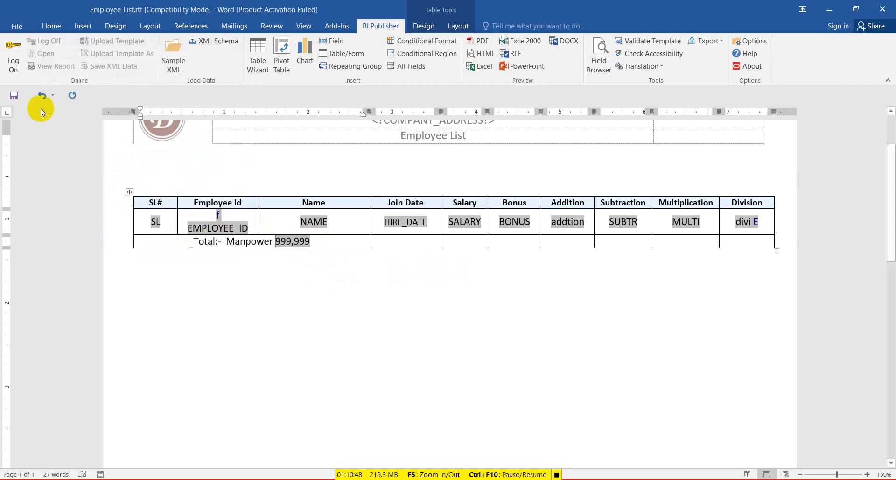
# Save, then insert a SALARY field with Sum calculation into the total row's Salary cell.
pyautogui.click(22, 93)
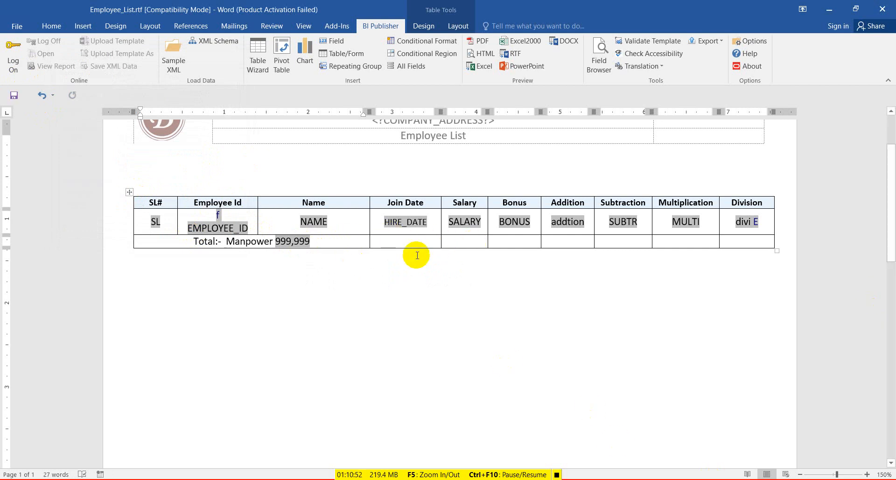
pyautogui.click(458, 245)
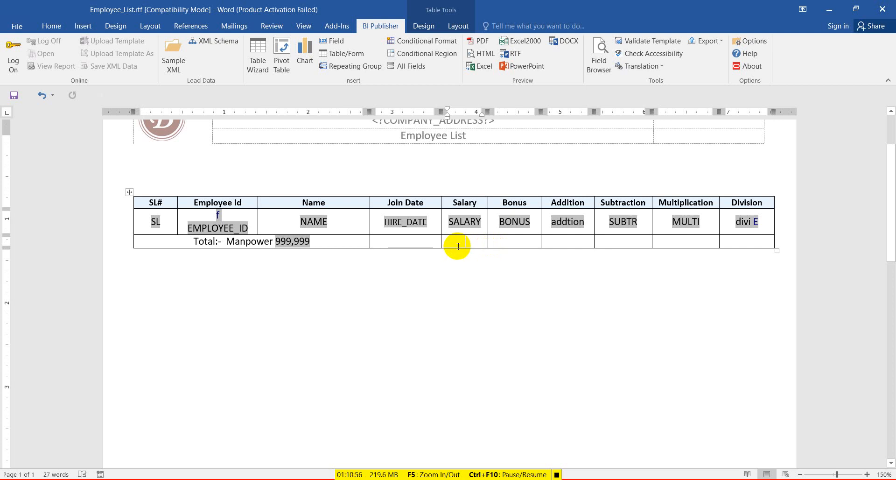
pyautogui.click(337, 42)
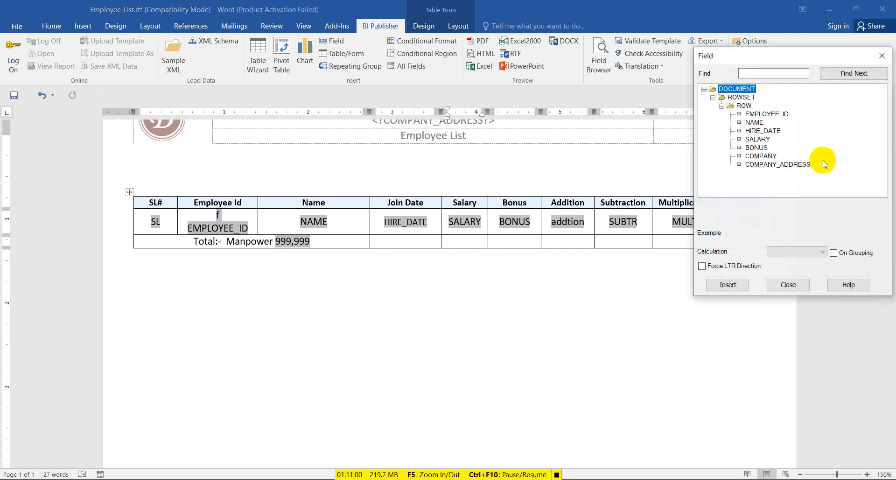
pyautogui.click(757, 139)
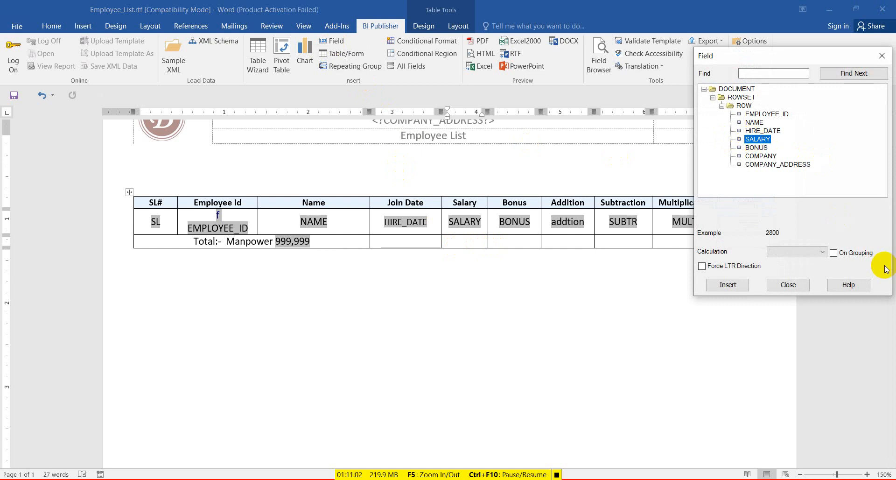
pyautogui.click(817, 252)
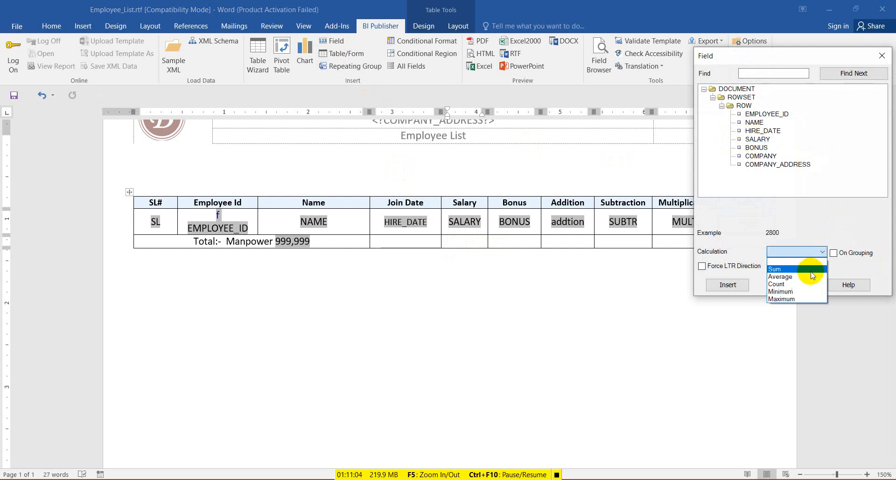
pyautogui.click(811, 271)
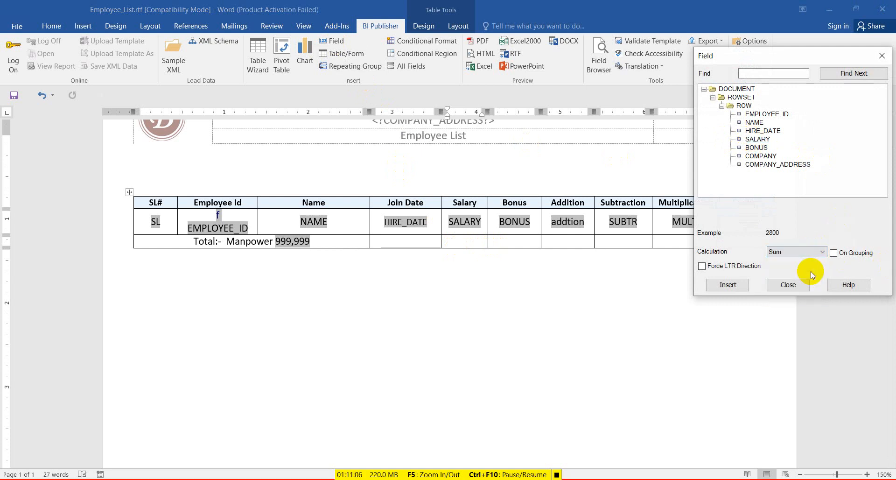
pyautogui.click(738, 285)
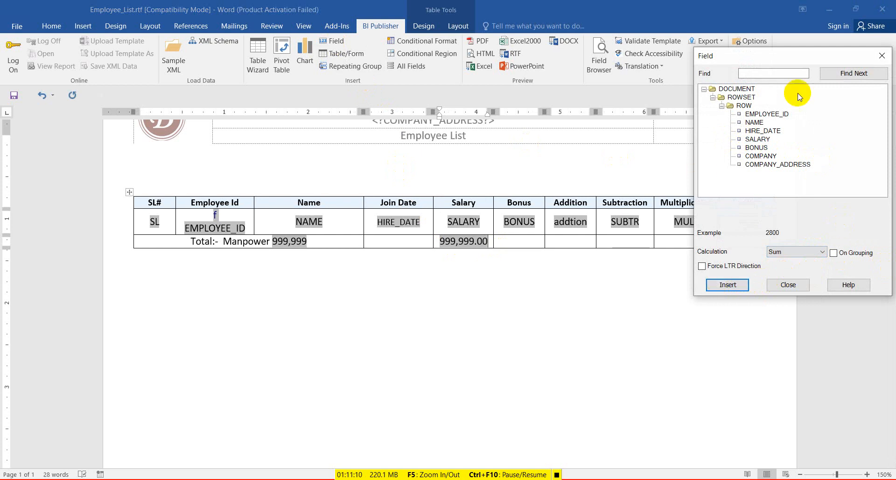
pyautogui.click(877, 58)
pyautogui.click(444, 247)
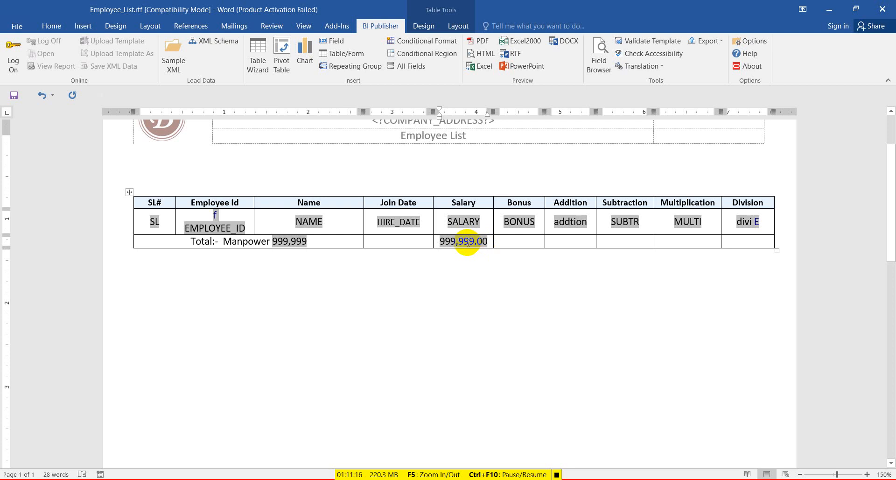
# Save and preview the PDF, checking last-page totals Manpower 107 and salary 691,416.00.
pyautogui.click(14, 95)
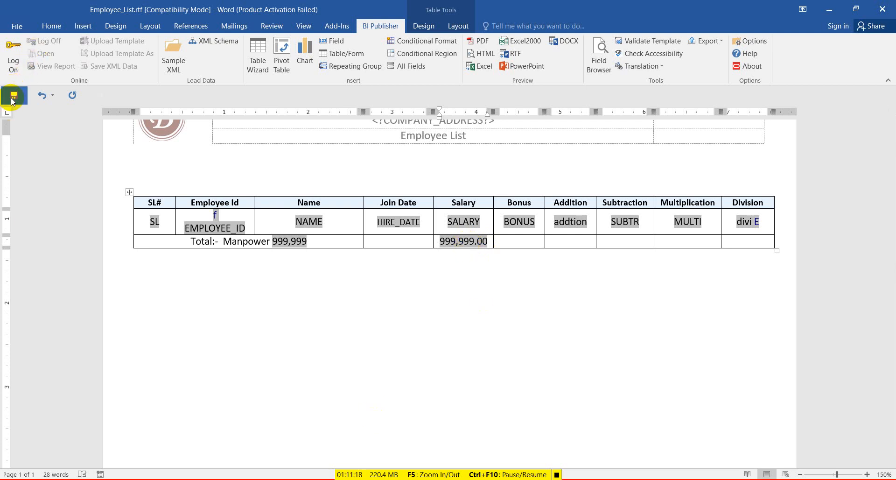
pyautogui.click(482, 46)
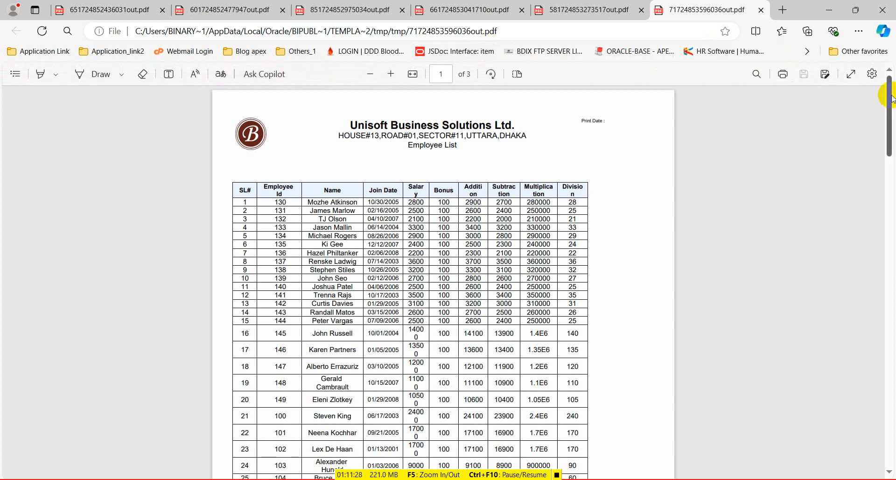
pyautogui.moveTo(892, 98); pyautogui.dragTo(874, 352)
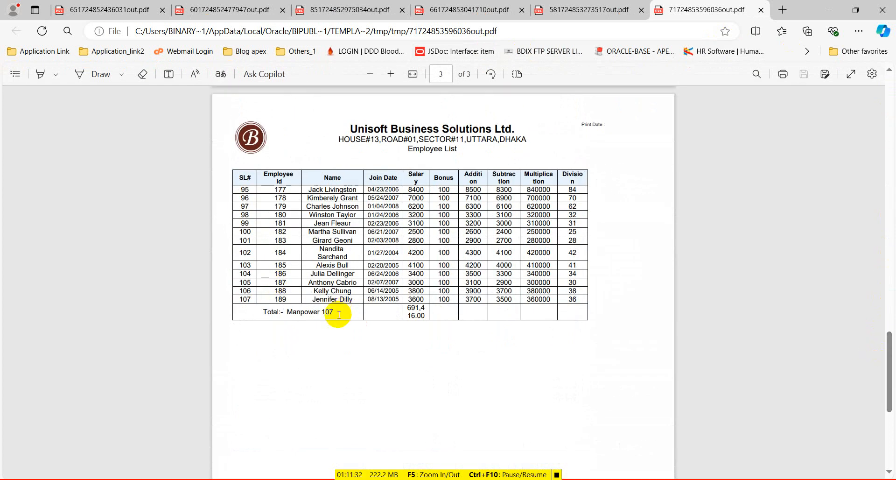
pyautogui.scroll(3, 350, 320)
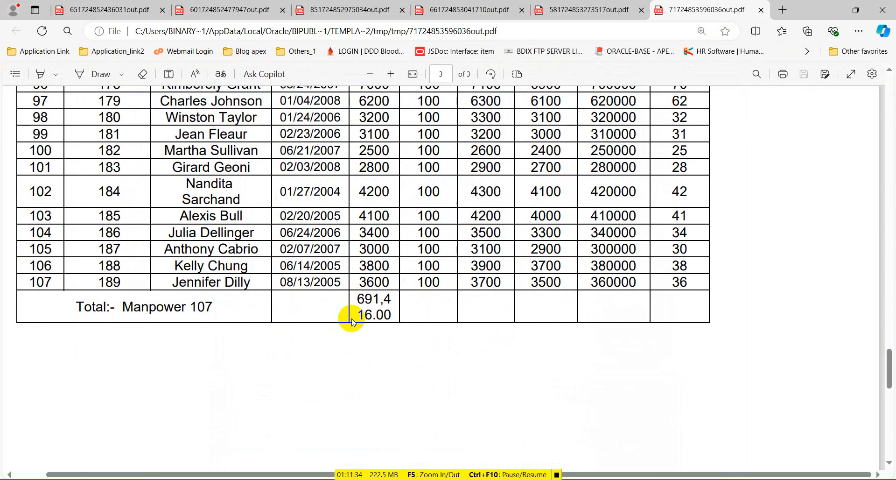
pyautogui.moveTo(357, 299); pyautogui.dragTo(386, 318)
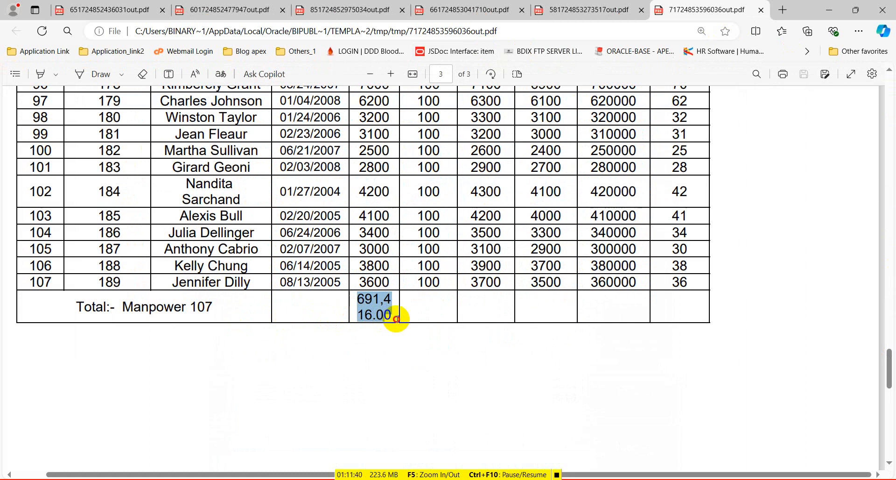
pyautogui.moveTo(397, 320); pyautogui.dragTo(397, 319)
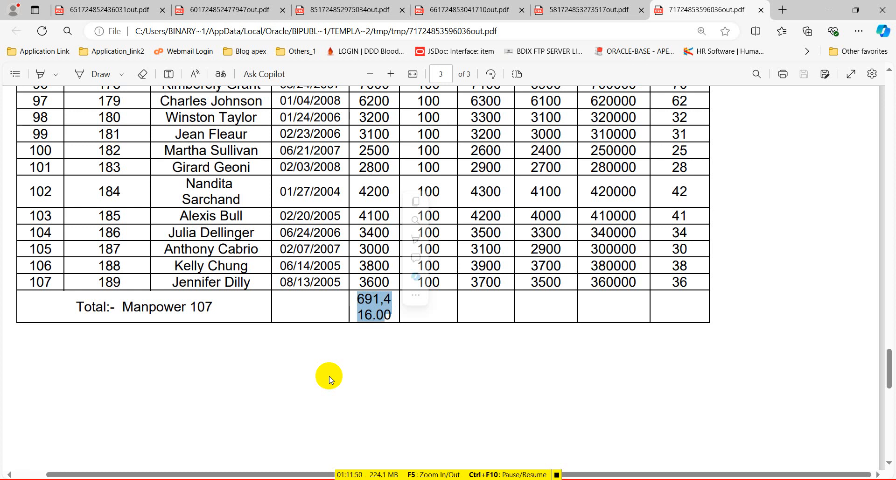
pyautogui.click(835, 9)
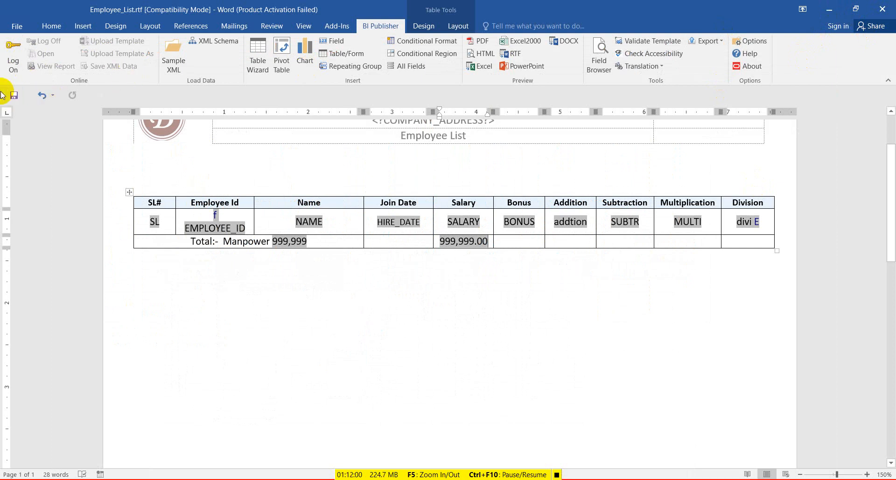
pyautogui.click(16, 96)
# In the running Payroll Management Systems app, open Reports > Employee Info, then page 7 in Page Designer.
pyautogui.click(830, 9)
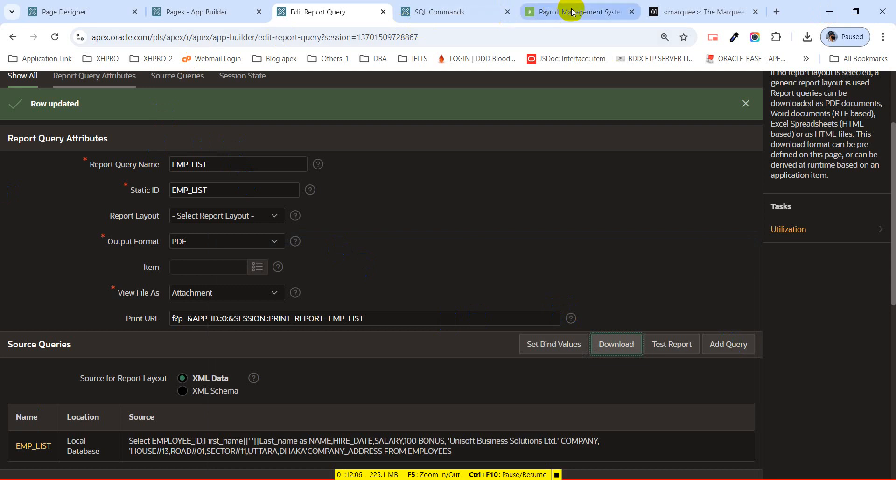
pyautogui.click(553, 21)
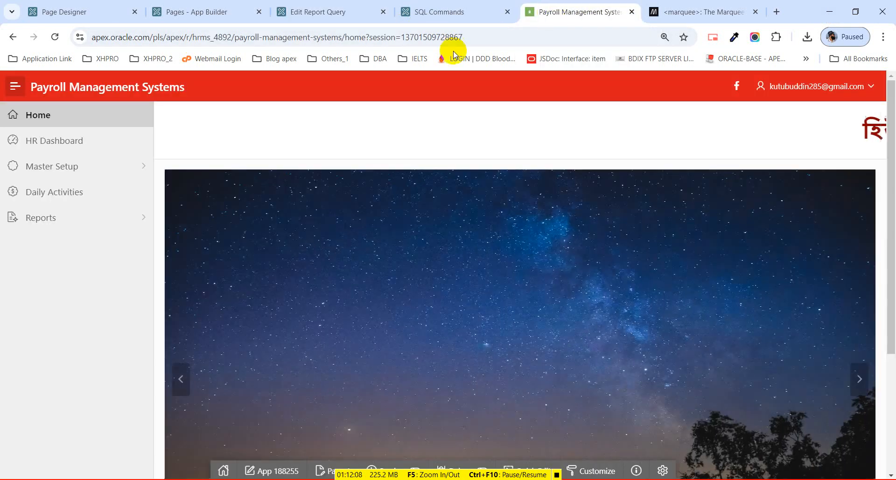
pyautogui.click(146, 218)
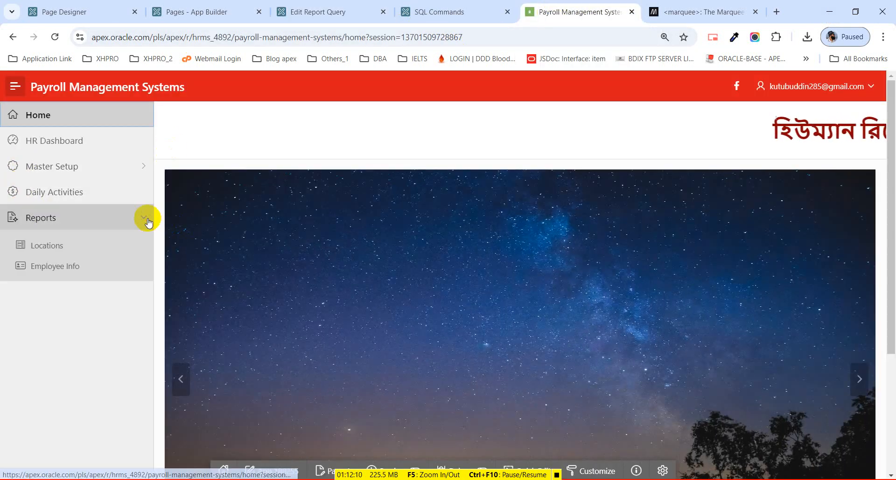
pyautogui.click(77, 268)
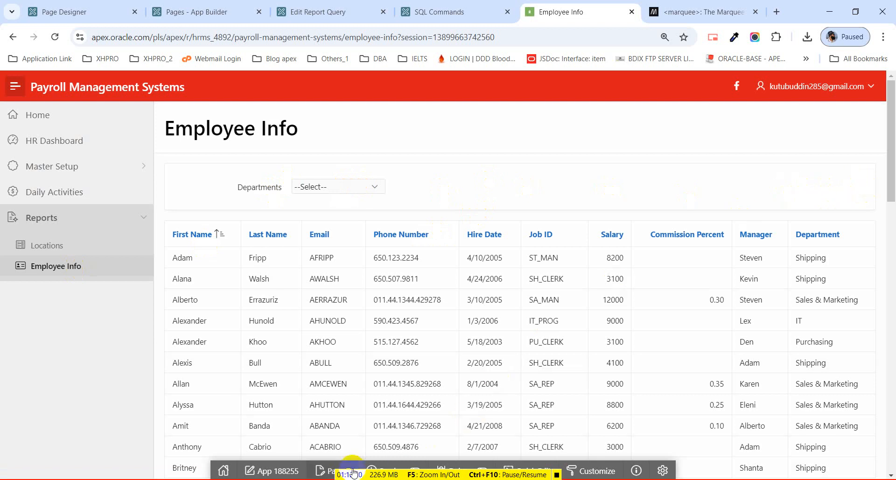
pyautogui.click(335, 471)
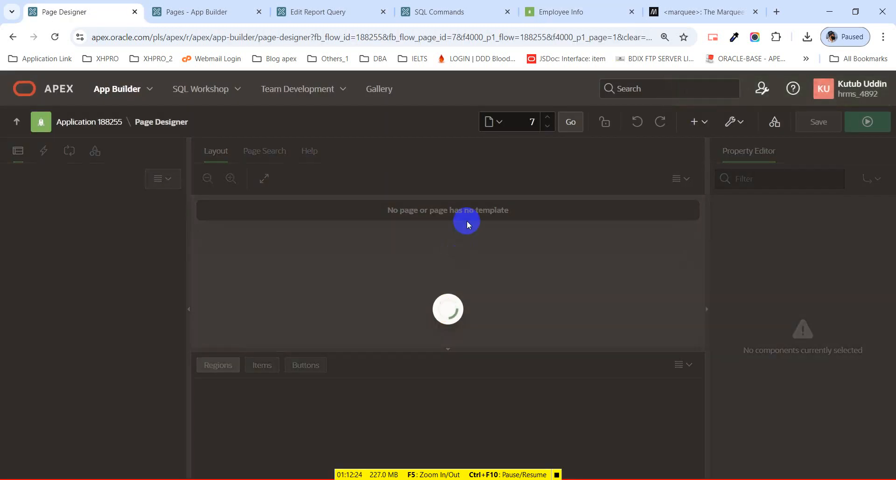
# Drag a Text with Icon [Hot] button named New into the Parameters region's Edit position.
pyautogui.scroll(-3, 365, 295)
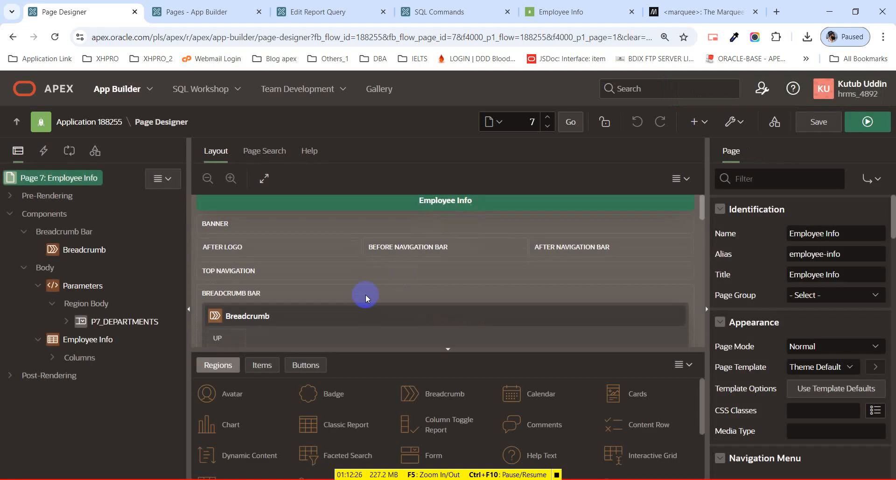
pyautogui.click(306, 366)
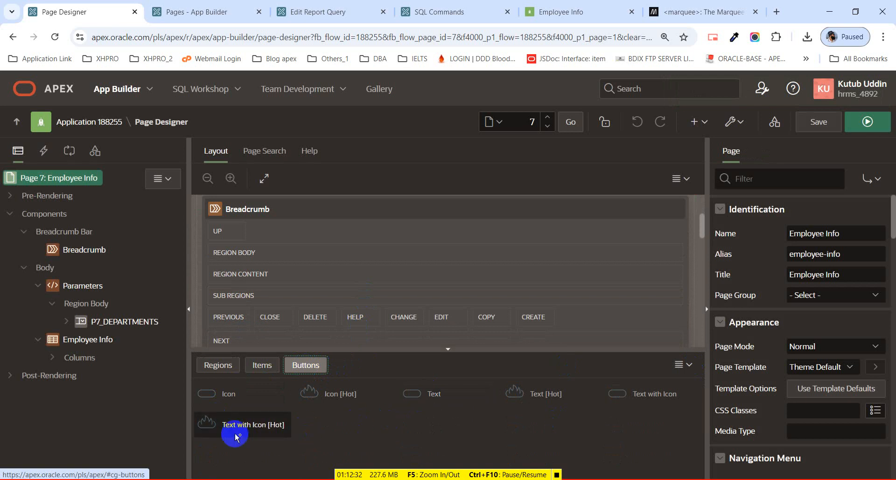
pyautogui.moveTo(234, 434); pyautogui.dragTo(253, 237)
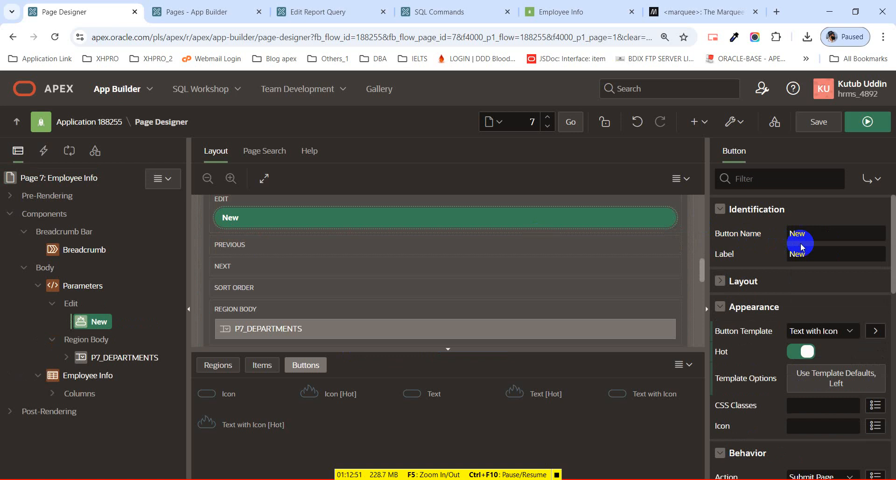
# Relabel the Parameters region's button from New to Print.
pyautogui.doubleClick(788, 238)
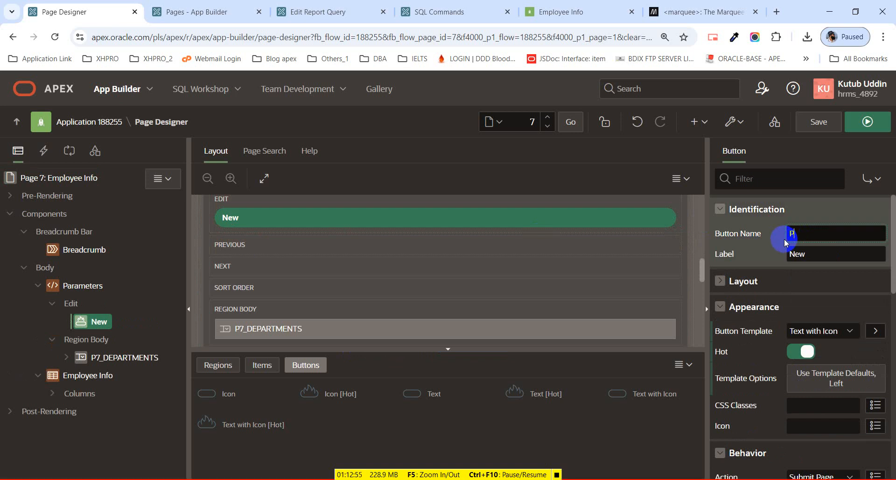
pyautogui.click(851, 256)
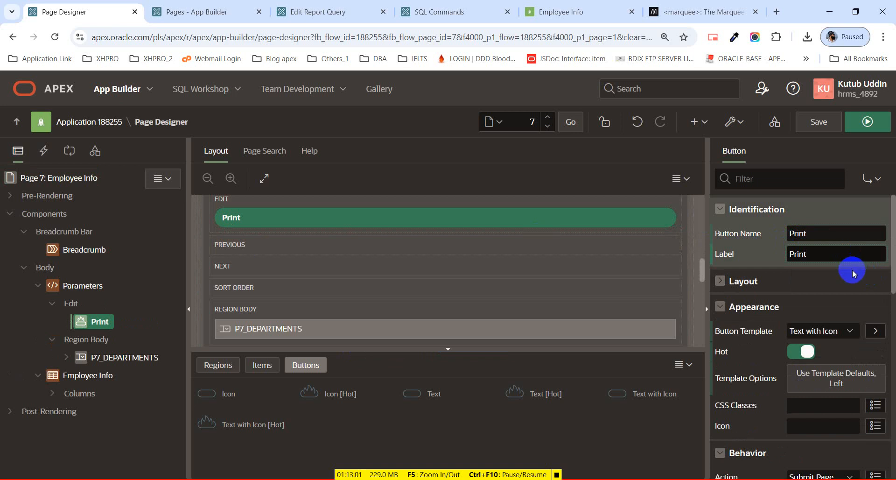
pyautogui.scroll(-5, 853, 270)
pyautogui.scroll(-10, 860, 288)
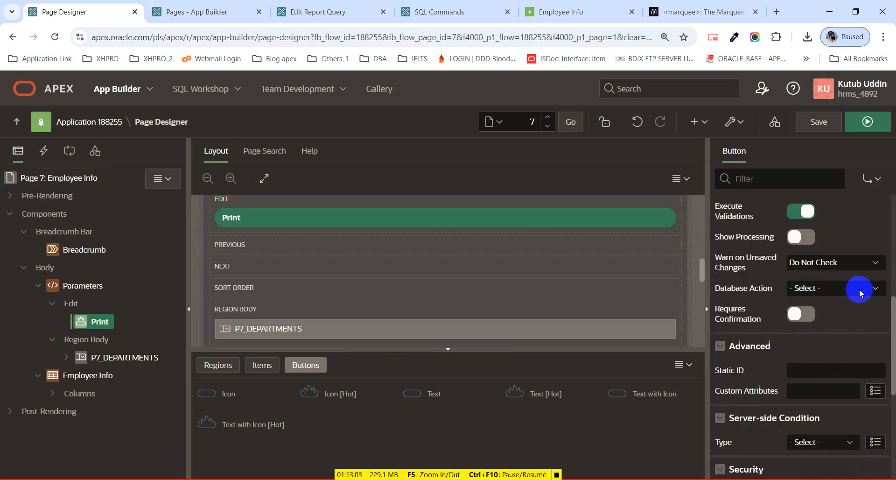
pyautogui.scroll(8, 861, 289)
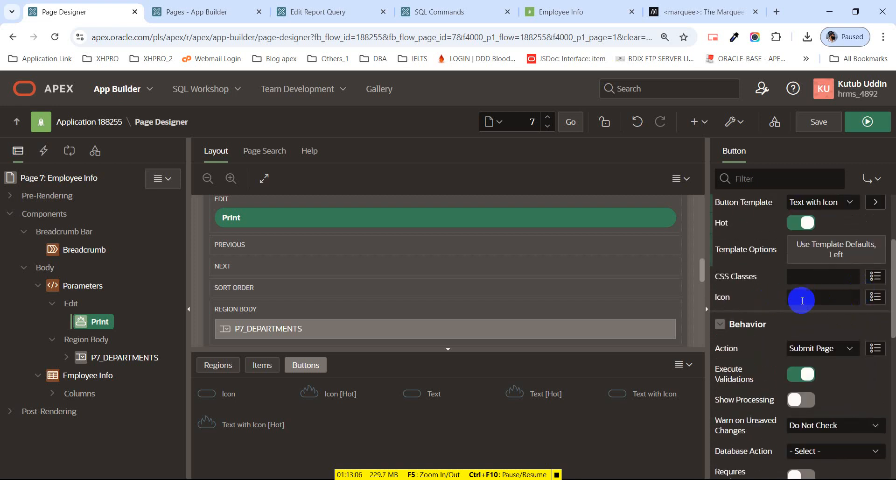
# Give the button the fa-print icon, then save and run the page.
pyautogui.click(876, 297)
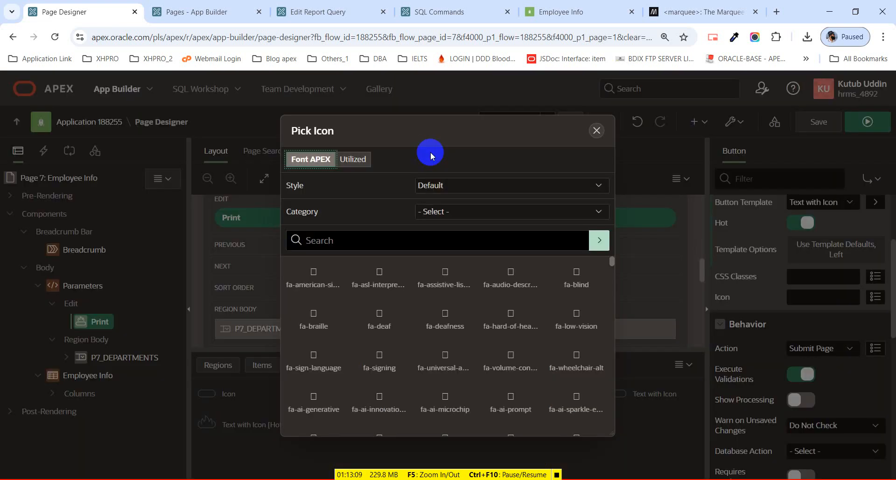
pyautogui.hotkey('ctrl', 'f')
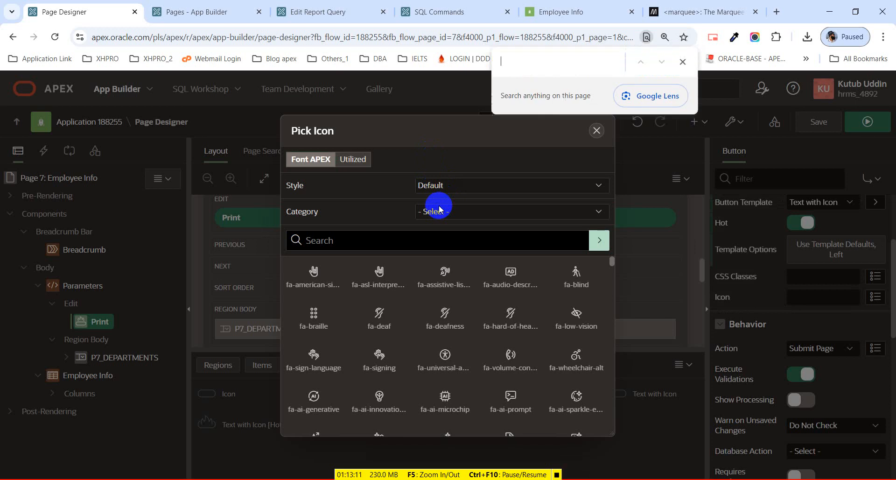
pyautogui.write('print')
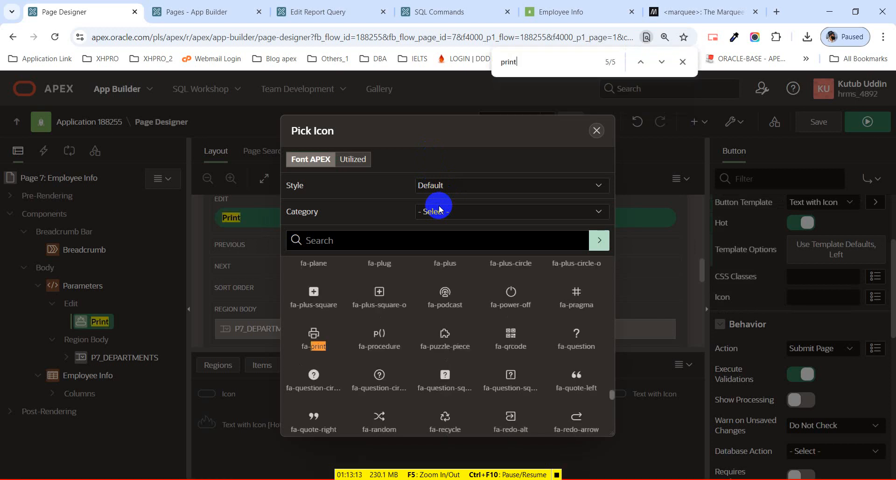
pyautogui.click(306, 354)
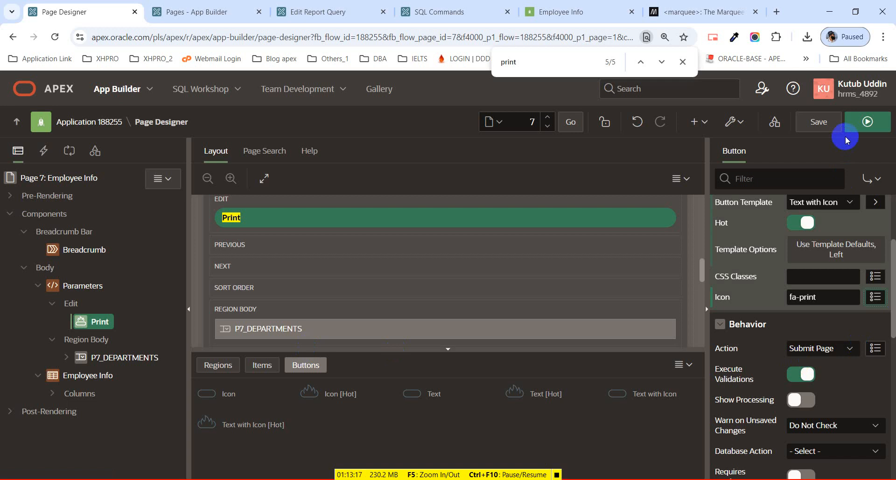
pyautogui.click(828, 122)
pyautogui.click(867, 131)
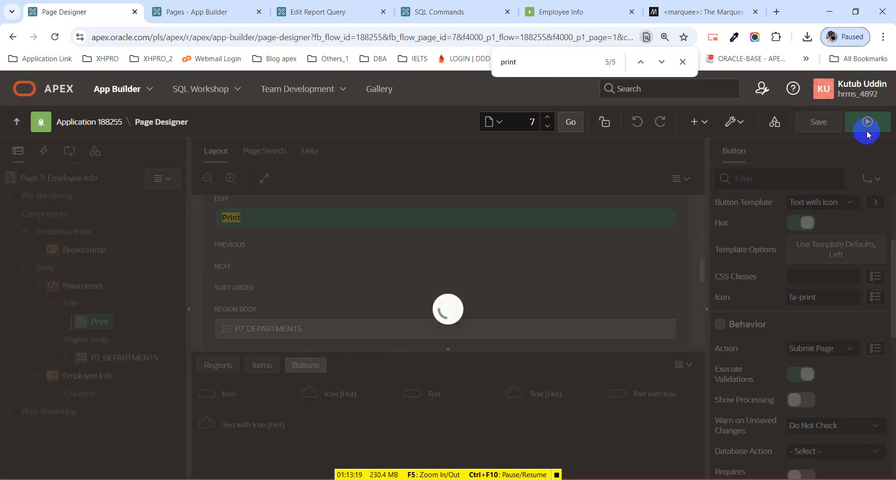
# Bring up the running Employee Info page and scroll through its employee report rows.
pyautogui.click(867, 131)
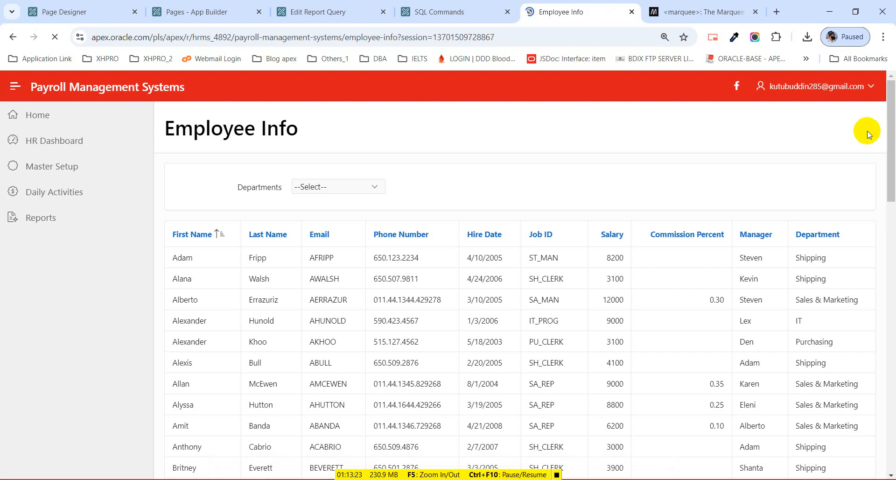
pyautogui.scroll(-1, 782, 236)
pyautogui.scroll(-18, 782, 235)
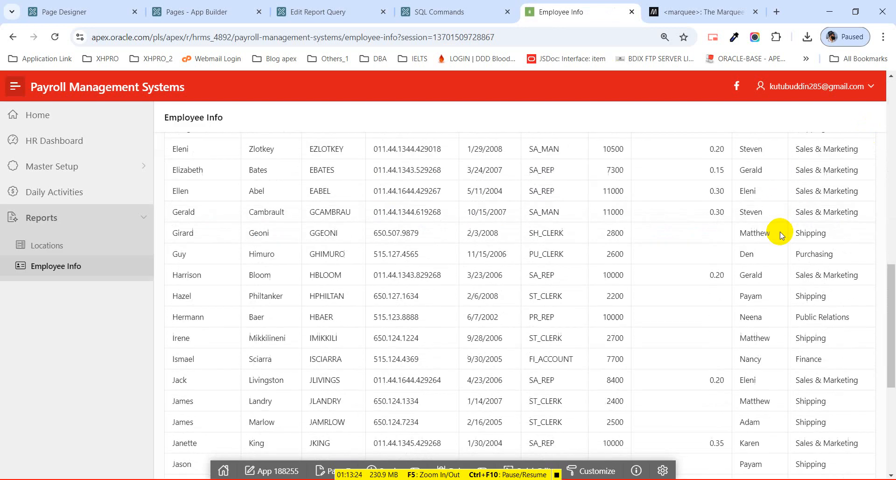
pyautogui.scroll(20, 778, 239)
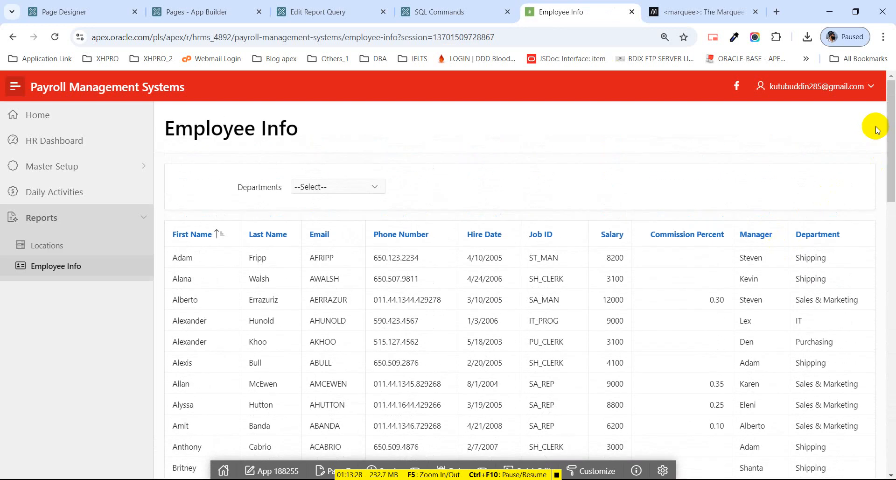
pyautogui.scroll(-10, 595, 272)
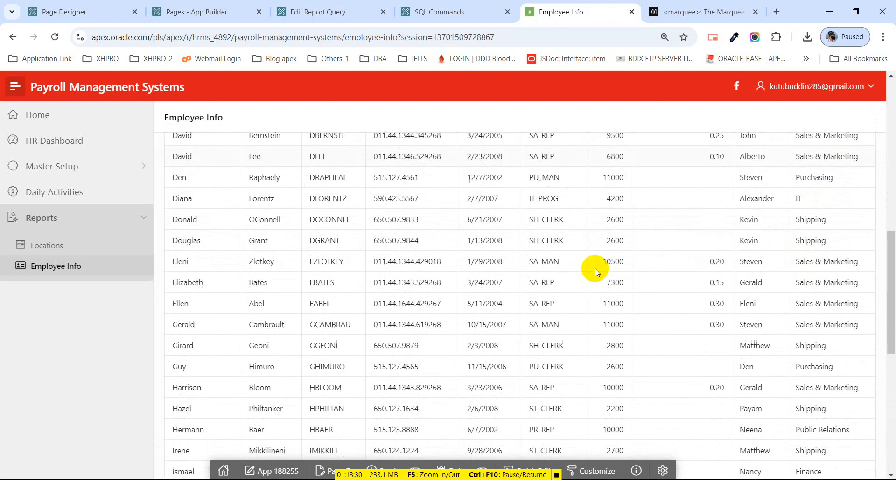
pyautogui.scroll(-5, 596, 272)
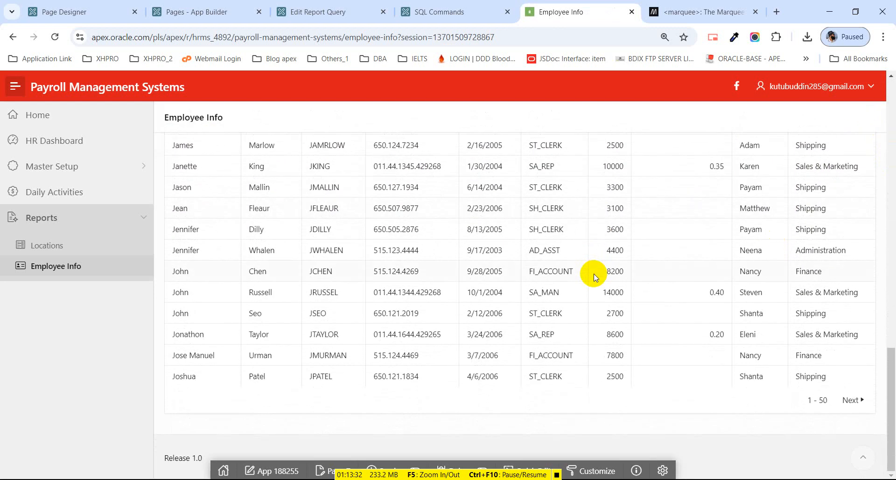
pyautogui.scroll(15, 594, 277)
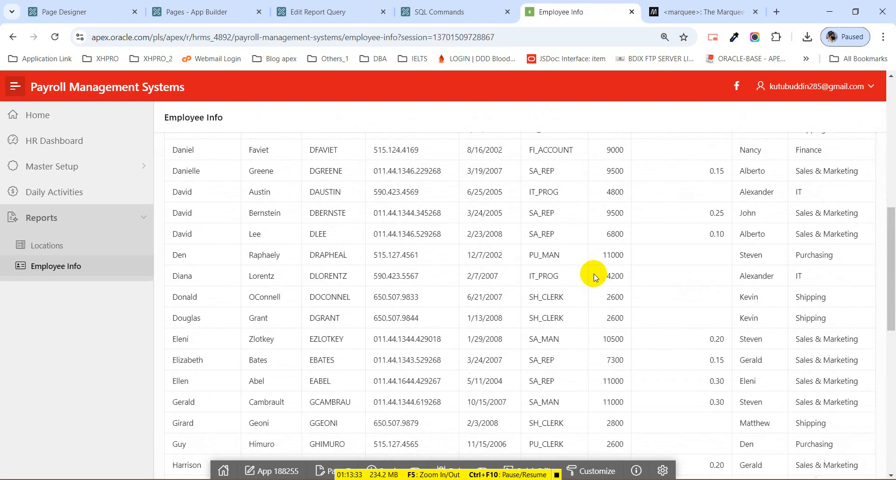
# Return to Page Designer and select the Print button in the page tree.
pyautogui.click(74, 15)
pyautogui.scroll(-5, 292, 308)
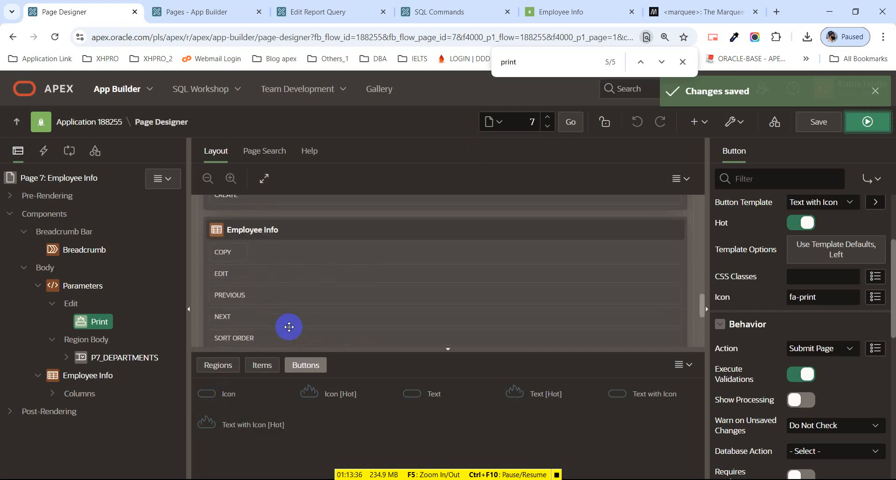
pyautogui.scroll(-5, 289, 327)
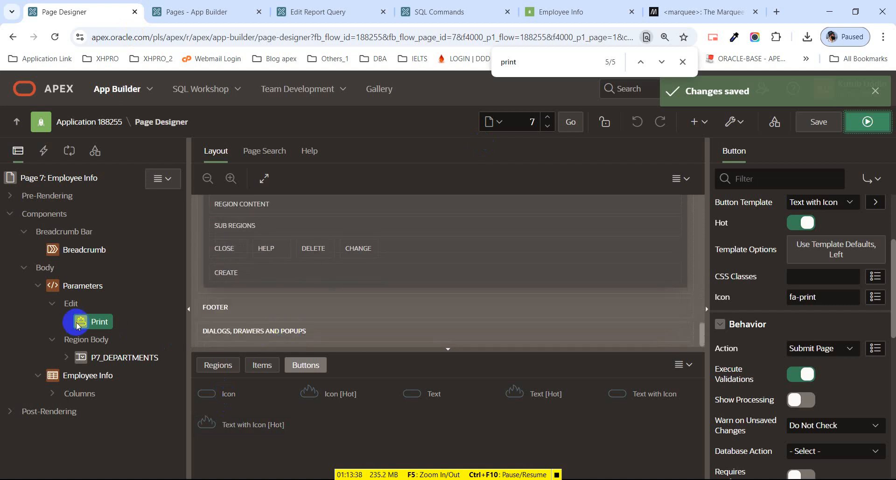
pyautogui.moveTo(78, 326); pyautogui.dragTo(99, 325)
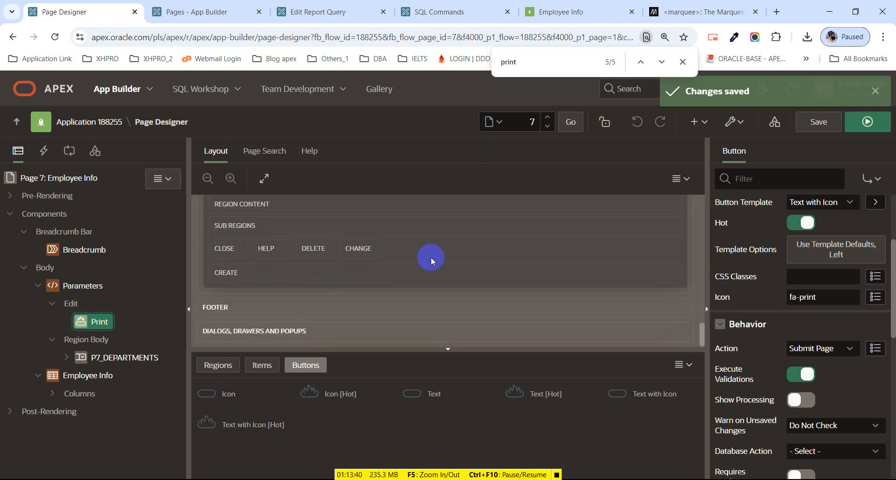
pyautogui.scroll(3, 853, 262)
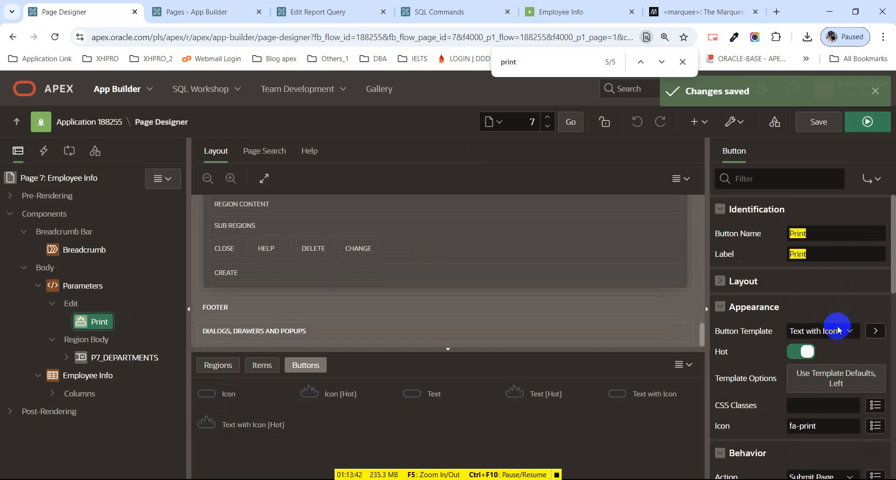
pyautogui.scroll(-1, 845, 350)
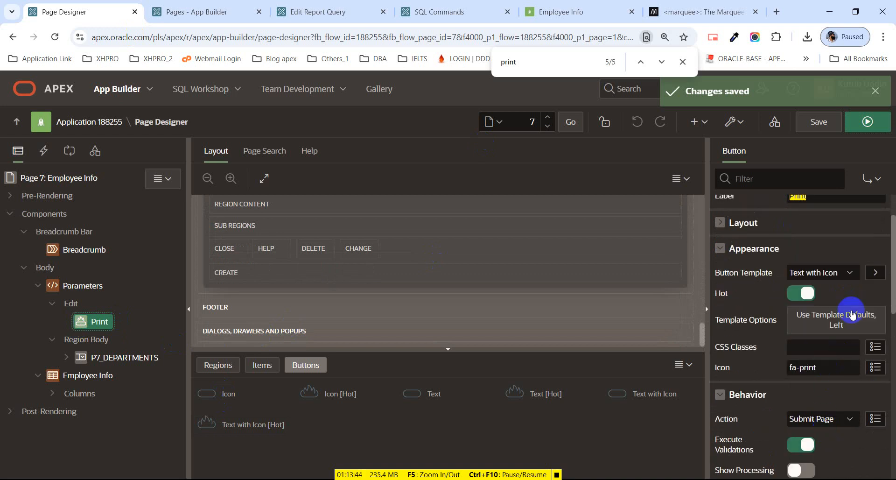
pyautogui.scroll(1, 829, 292)
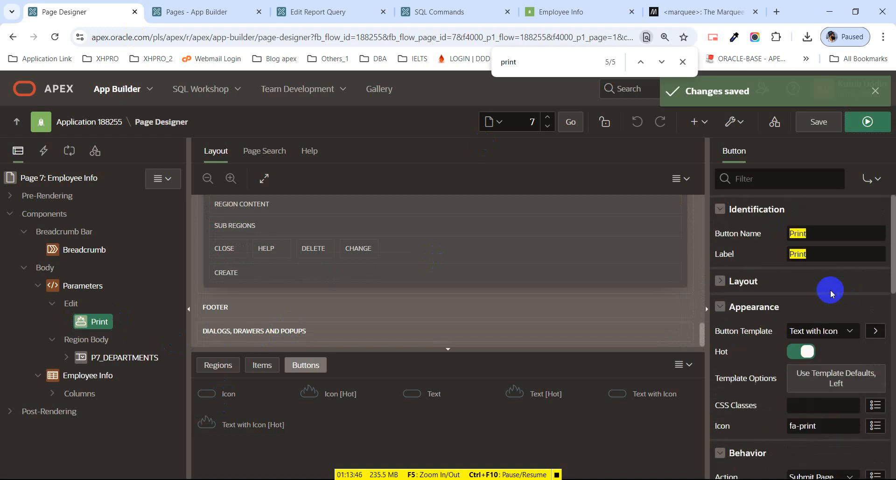
pyautogui.click(140, 375)
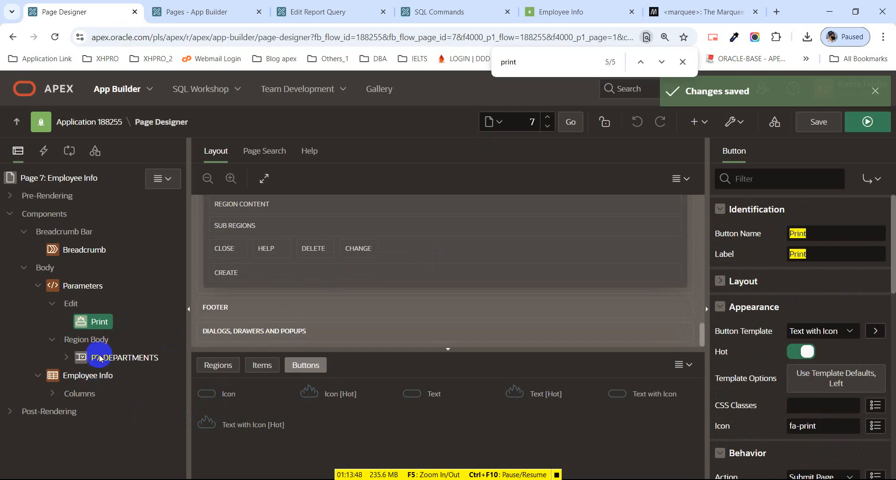
pyautogui.click(93, 322)
pyautogui.scroll(-1, 833, 311)
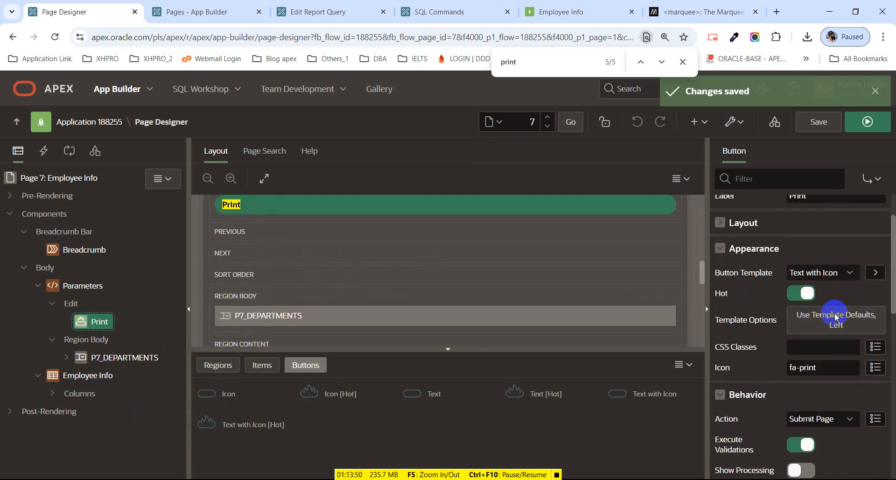
pyautogui.scroll(-2, 839, 326)
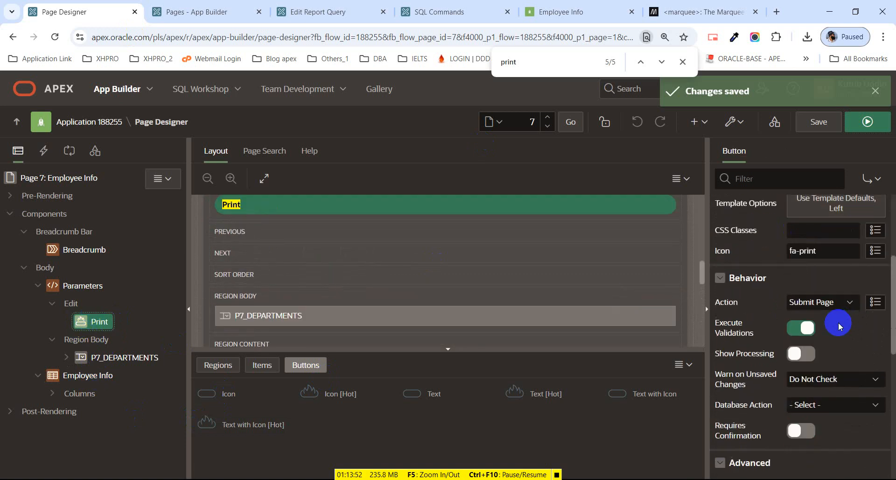
pyautogui.scroll(-1, 839, 326)
pyautogui.scroll(-2, 839, 326)
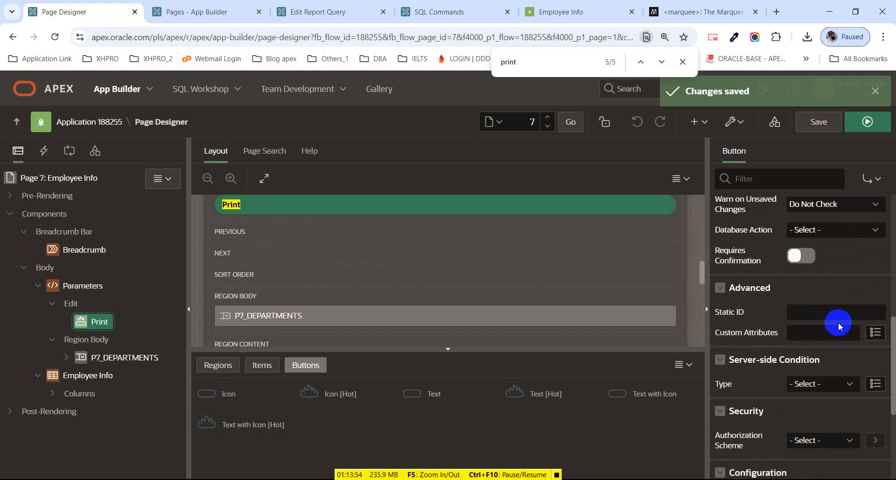
pyautogui.scroll(-1, 839, 325)
pyautogui.scroll(2, 839, 326)
pyautogui.scroll(5, 839, 326)
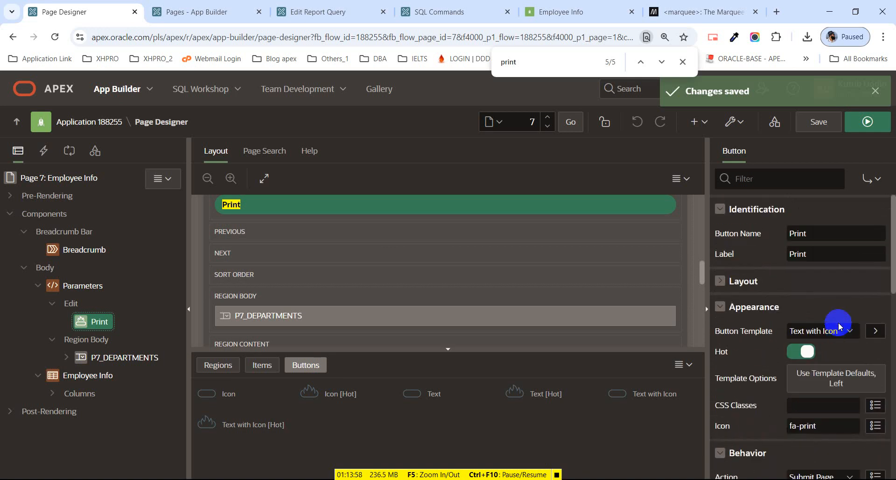
# Set the Print button's Layout slot to Top of Region [Legacy] and save.
pyautogui.click(721, 281)
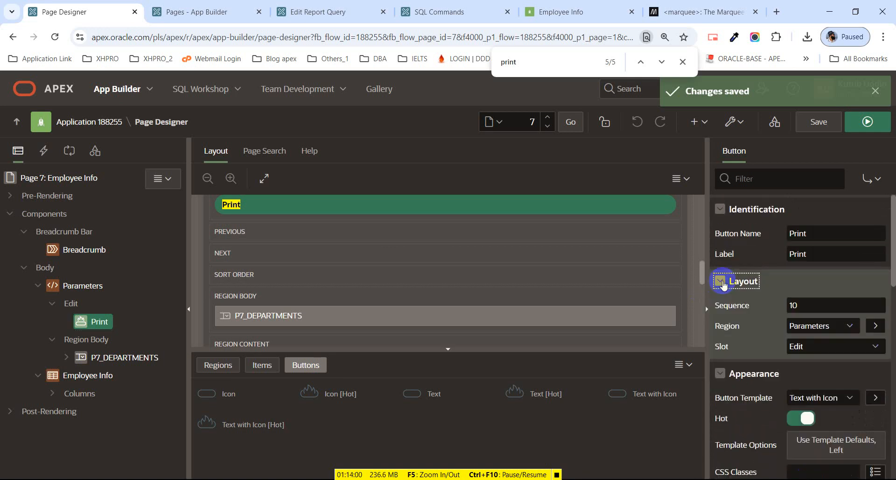
pyautogui.click(822, 349)
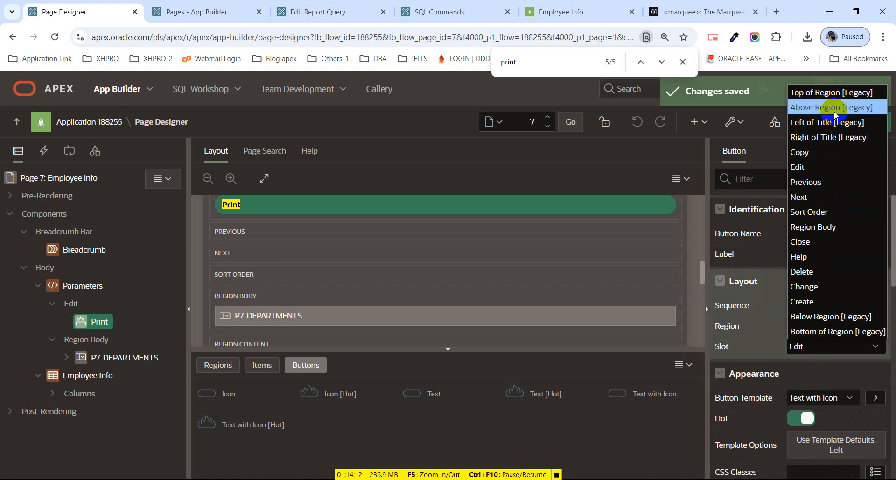
pyautogui.click(825, 96)
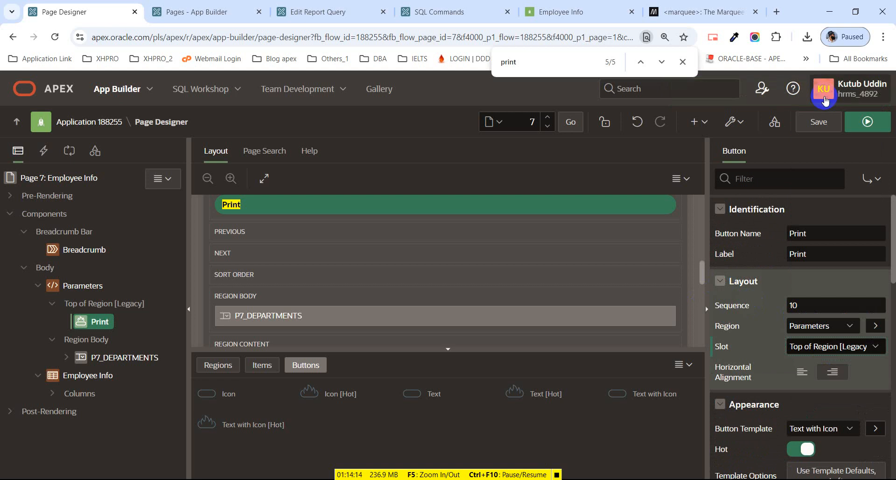
pyautogui.click(829, 123)
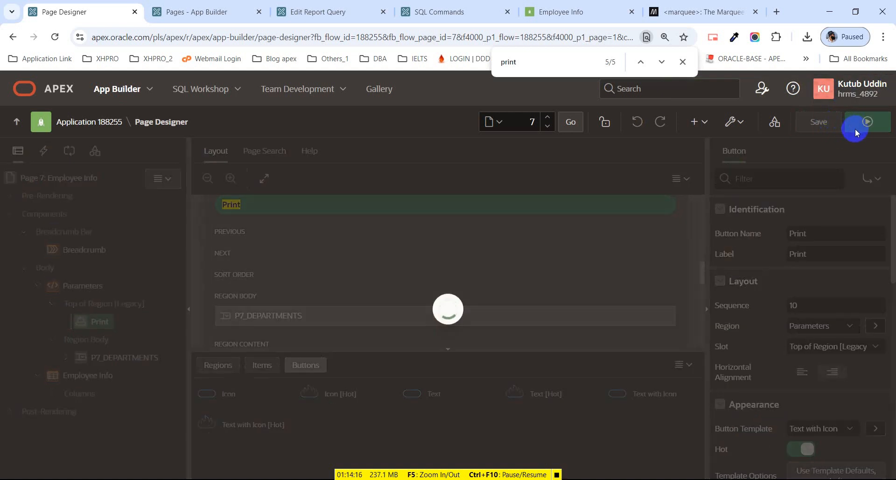
# Run the page and press the Print button twice to generate the report.
pyautogui.click(855, 133)
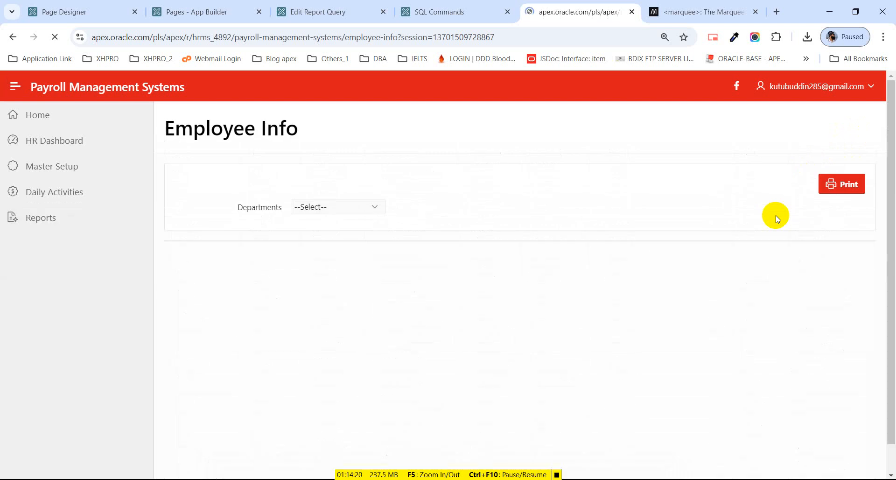
pyautogui.click(839, 193)
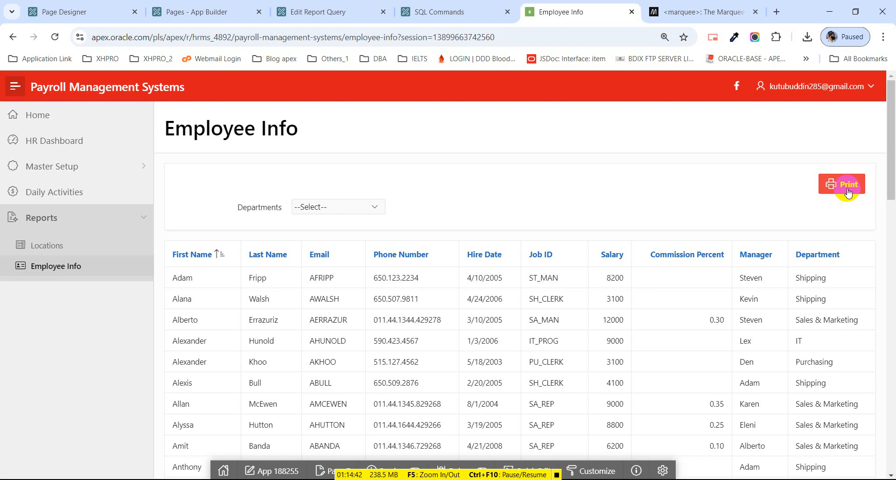
pyautogui.click(848, 192)
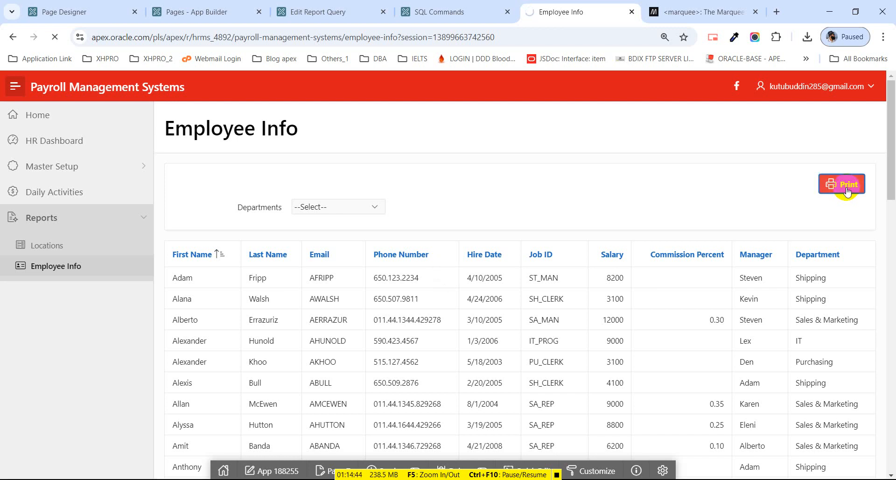
# Change EMP_LIST's View File As from Attachment to Inline, apply changes, then go to Shared Components.
pyautogui.click(303, 18)
pyautogui.scroll(-1, 261, 261)
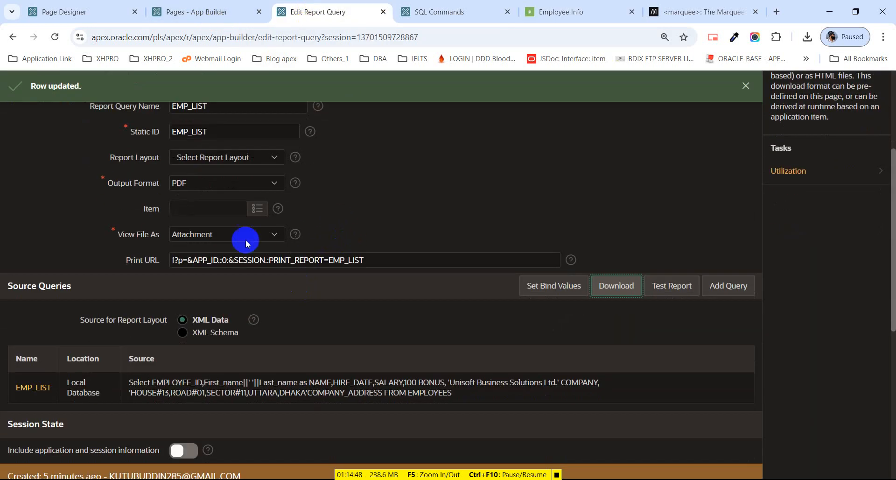
pyautogui.click(246, 239)
pyautogui.click(226, 261)
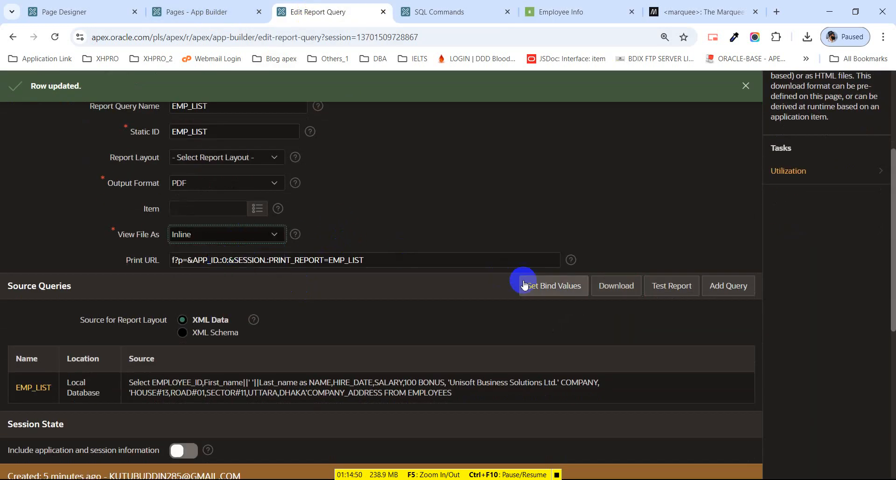
pyautogui.scroll(2, 503, 179)
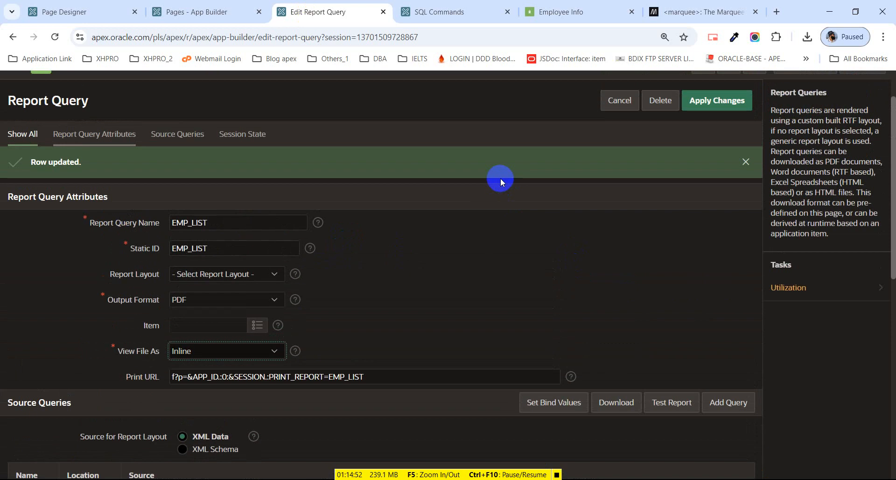
pyautogui.click(731, 99)
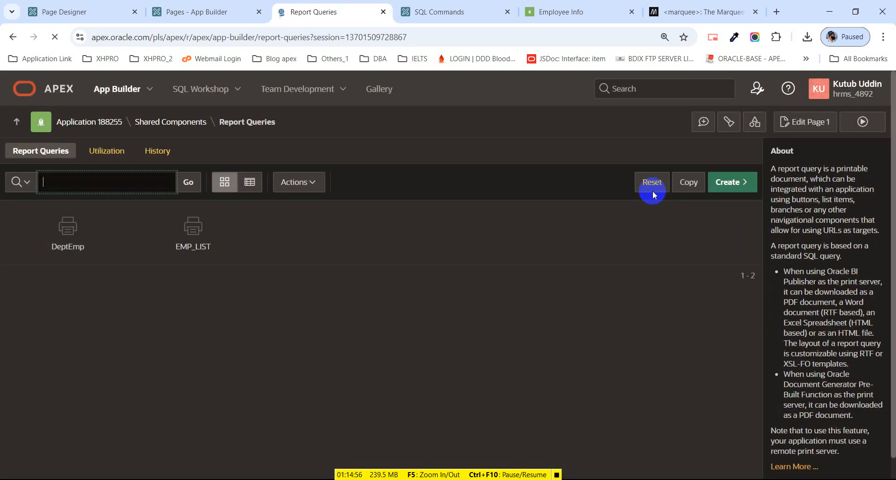
pyautogui.click(176, 122)
# Start a report layout named EmpLis in Report Layouts, then cancel and restart creation.
pyautogui.click(411, 10)
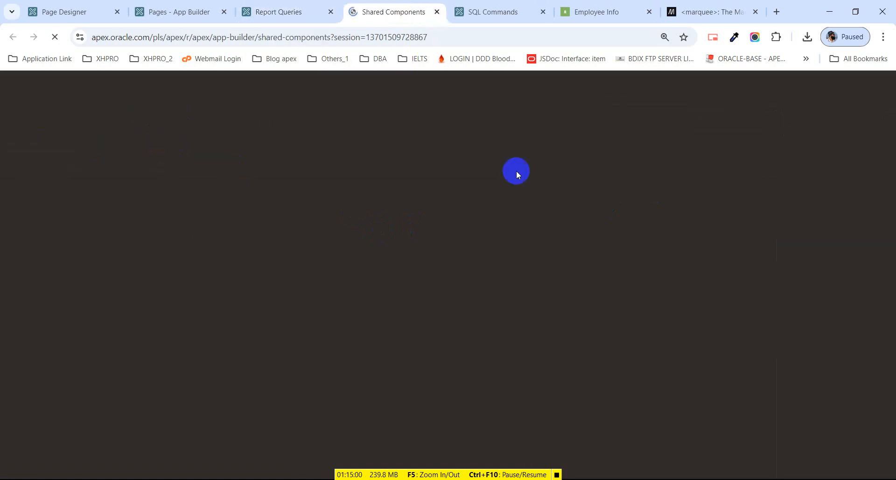
pyautogui.scroll(-2, 551, 281)
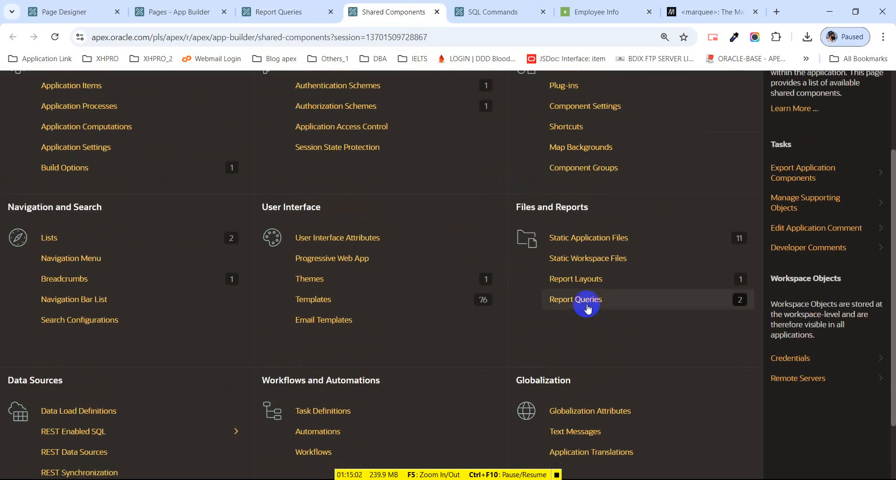
pyautogui.click(578, 279)
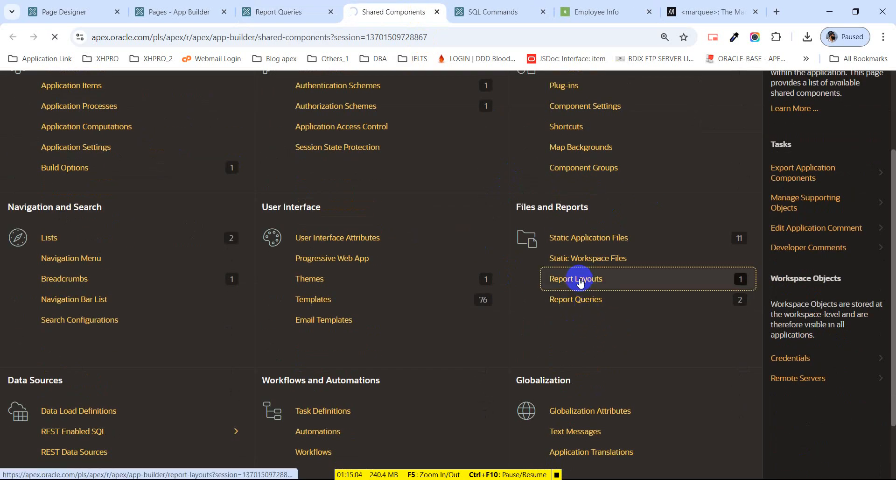
pyautogui.click(748, 181)
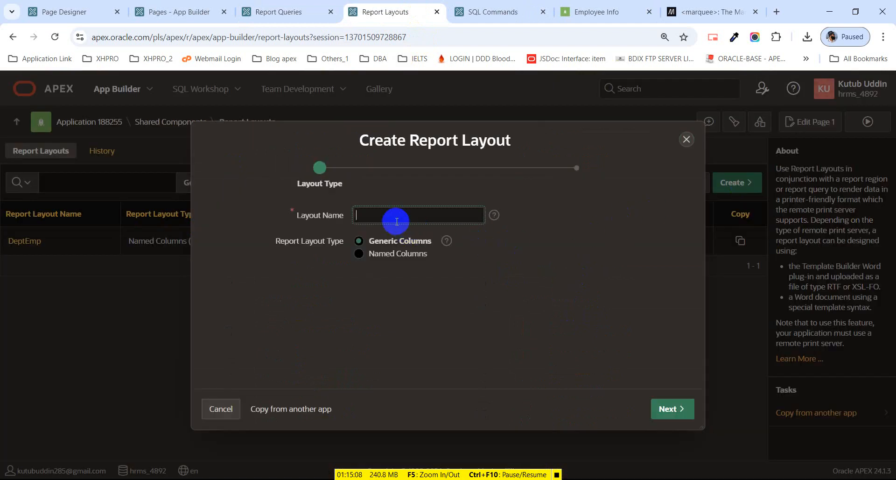
pyautogui.write('EmpLis')
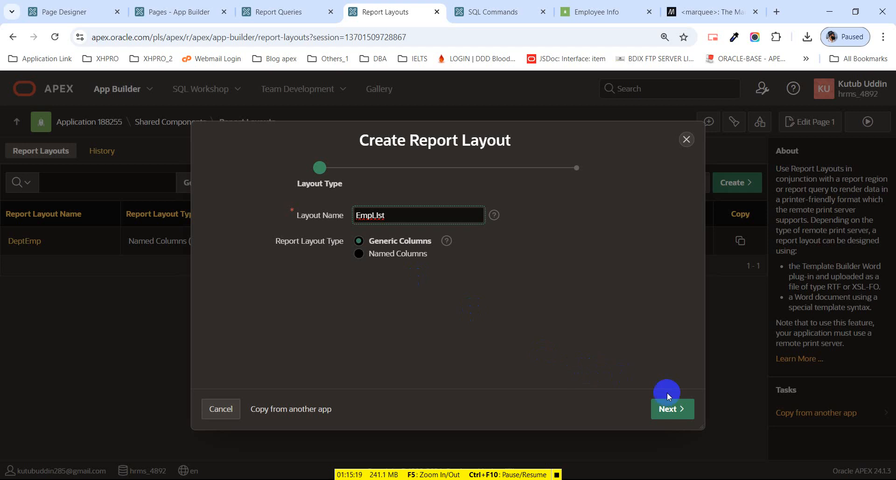
pyautogui.click(680, 410)
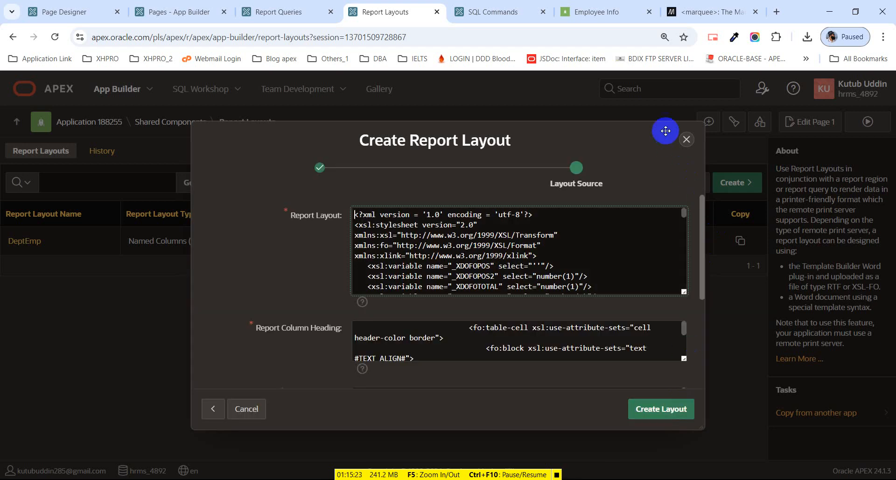
pyautogui.click(688, 138)
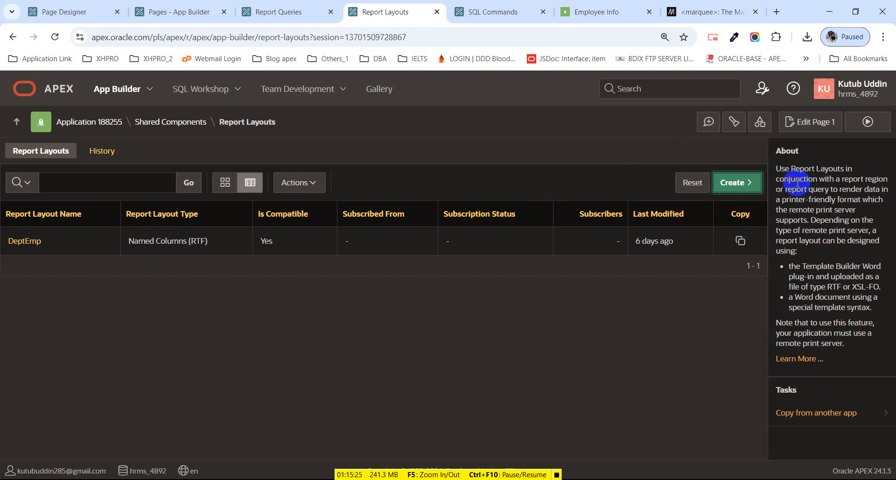
pyautogui.click(744, 183)
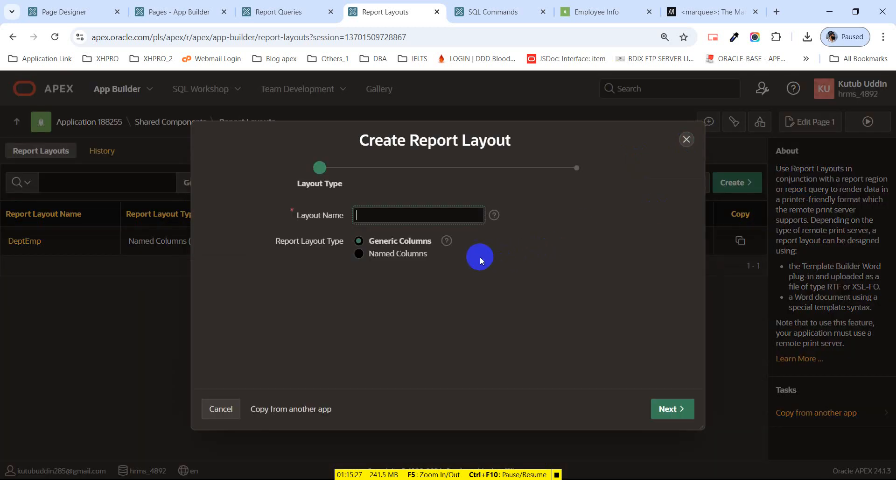
# Choose Named Columns and name the new layout EmpList.
pyautogui.click(357, 253)
pyautogui.click(381, 216)
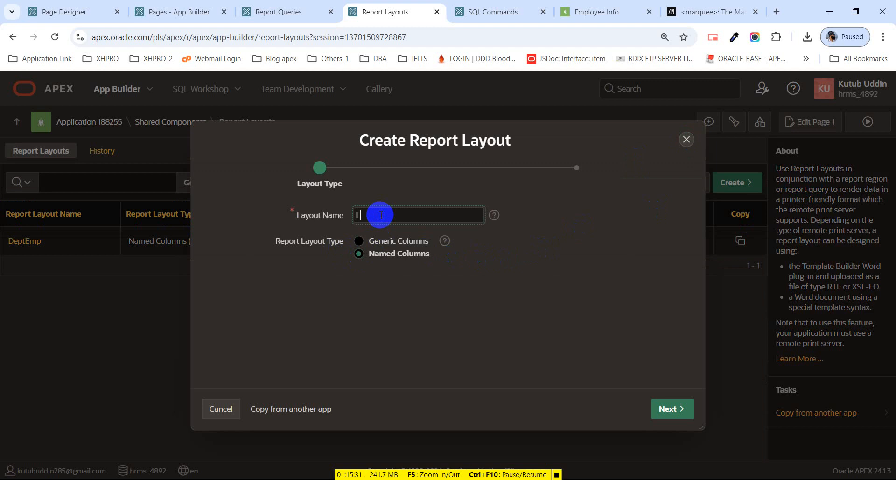
pyautogui.write('Empl')
pyautogui.press('BackSpace')
pyautogui.press('BackSpace')
pyautogui.write('List')
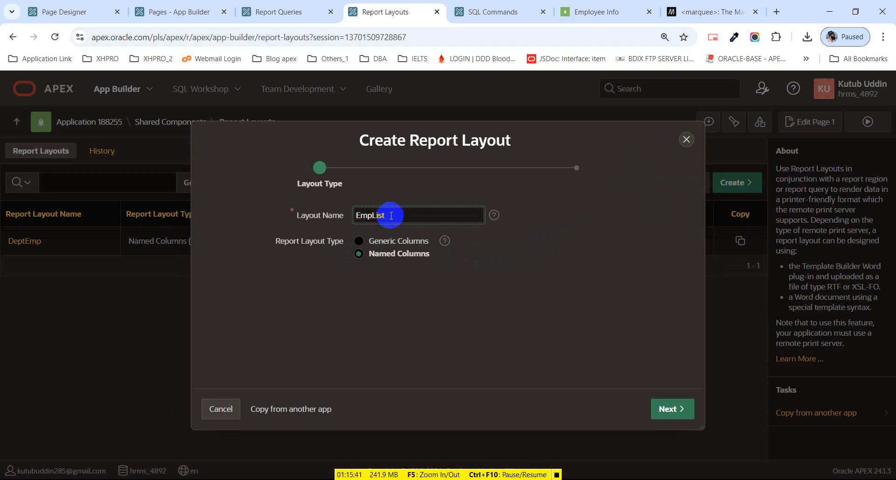
pyautogui.click(674, 408)
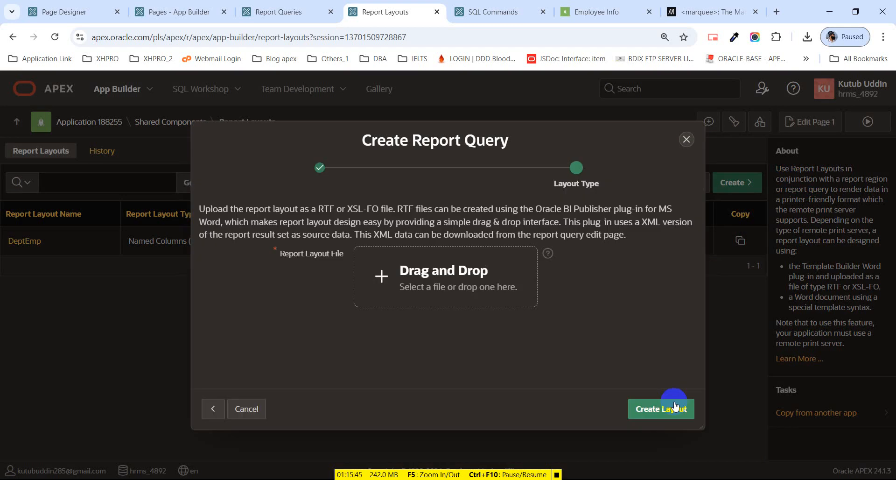
# Upload Employee_List.rtf from the Desktop and create the layout.
pyautogui.click(502, 295)
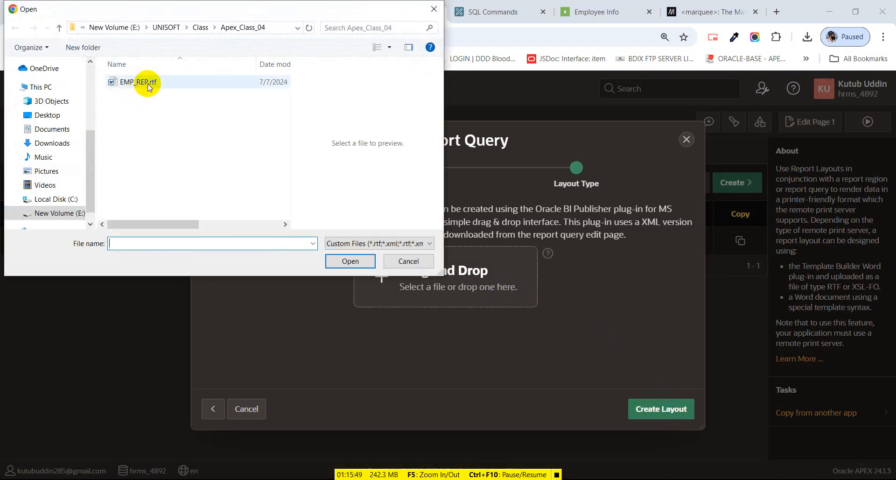
pyautogui.click(69, 114)
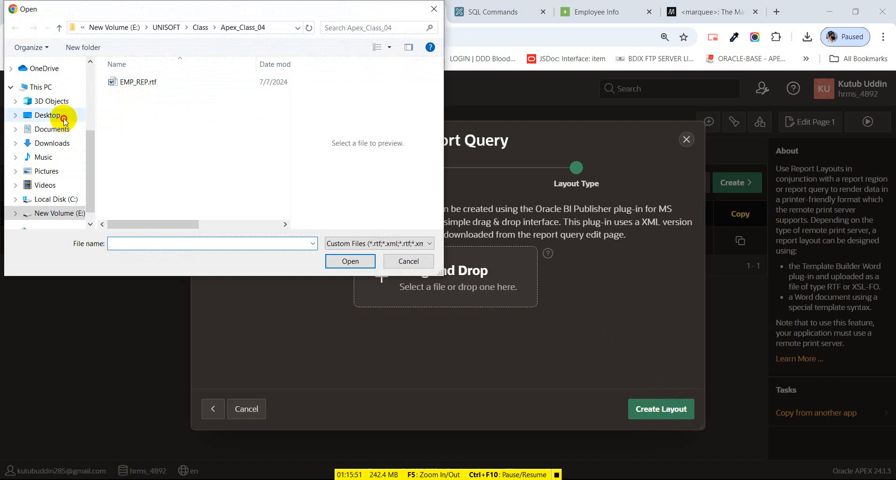
pyautogui.click(185, 85)
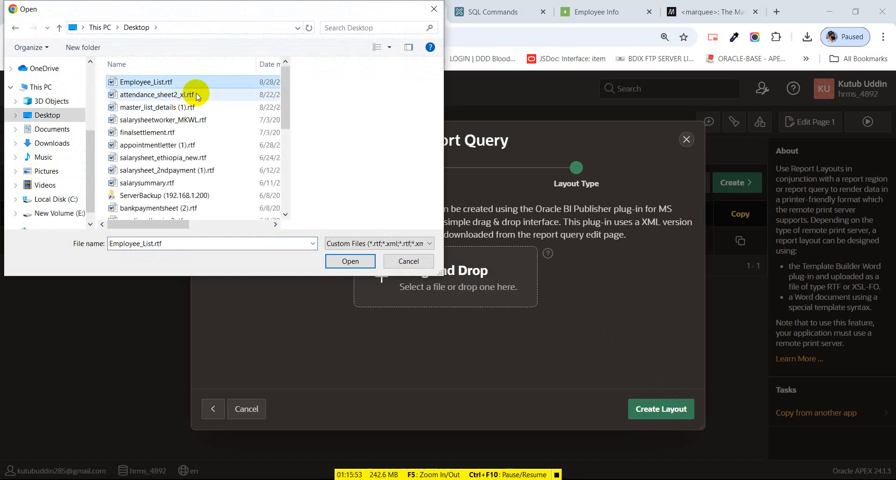
pyautogui.click(346, 259)
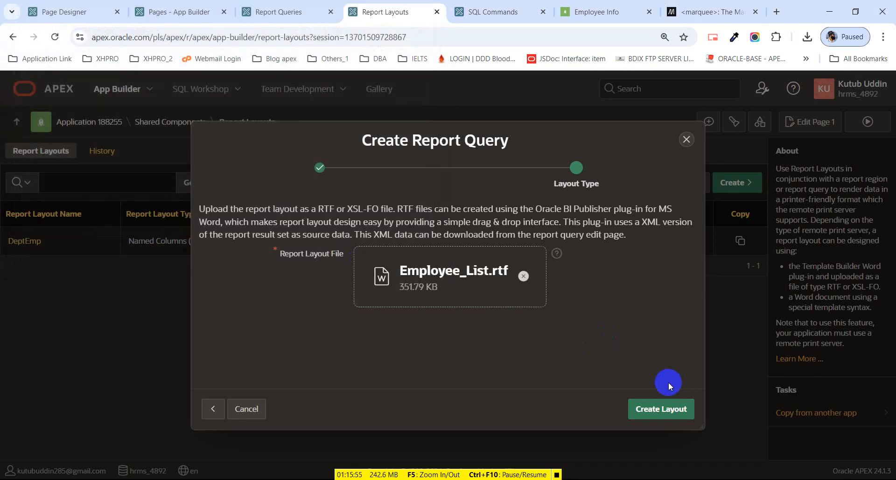
pyautogui.click(669, 411)
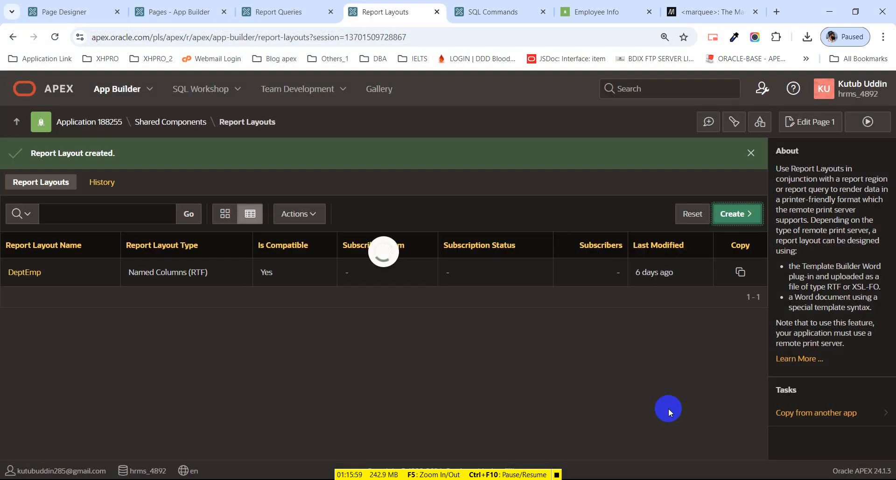
# Set the EMP_LIST report query's layout to EmpList, keep PDF output, and apply changes.
pyautogui.click(295, 12)
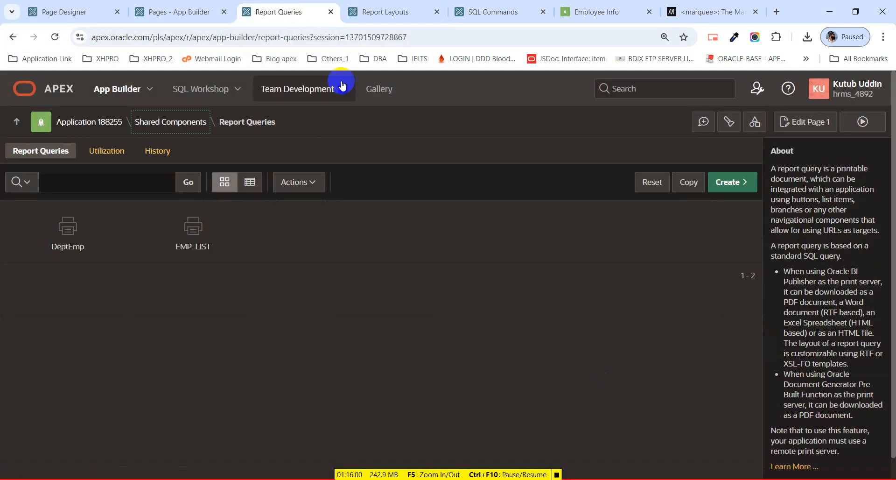
pyautogui.click(197, 247)
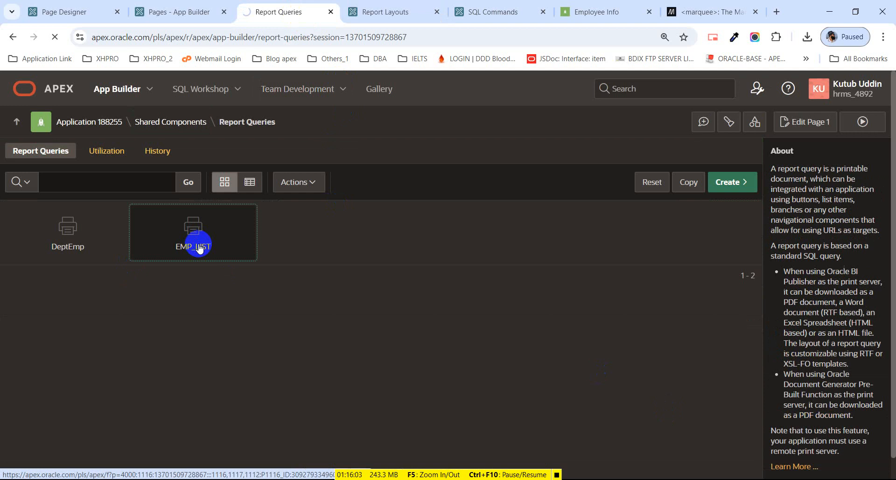
pyautogui.scroll(-1, 218, 297)
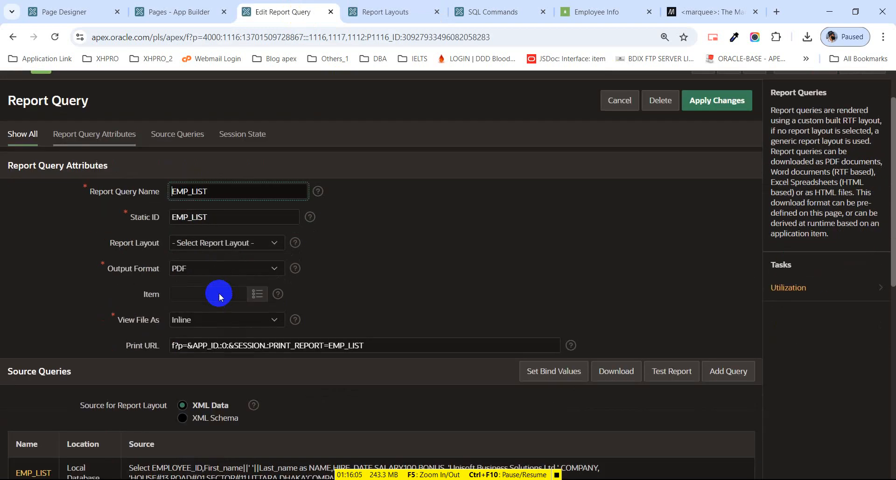
pyautogui.click(237, 243)
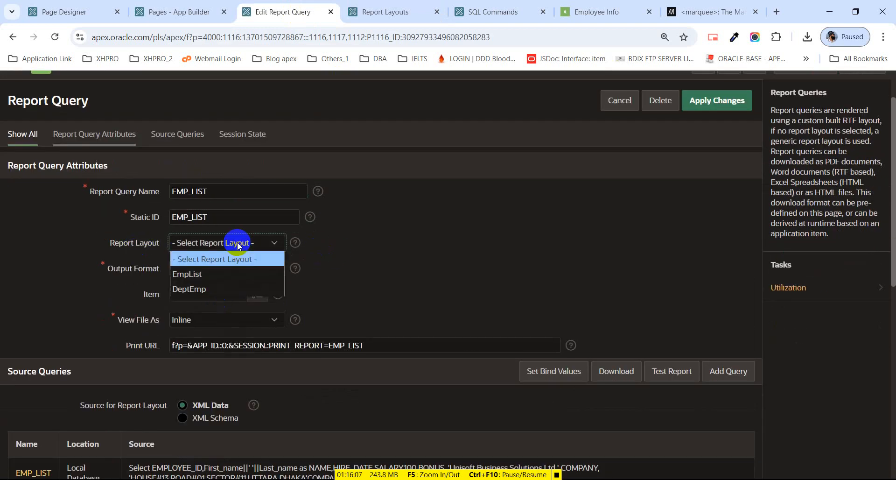
pyautogui.click(230, 273)
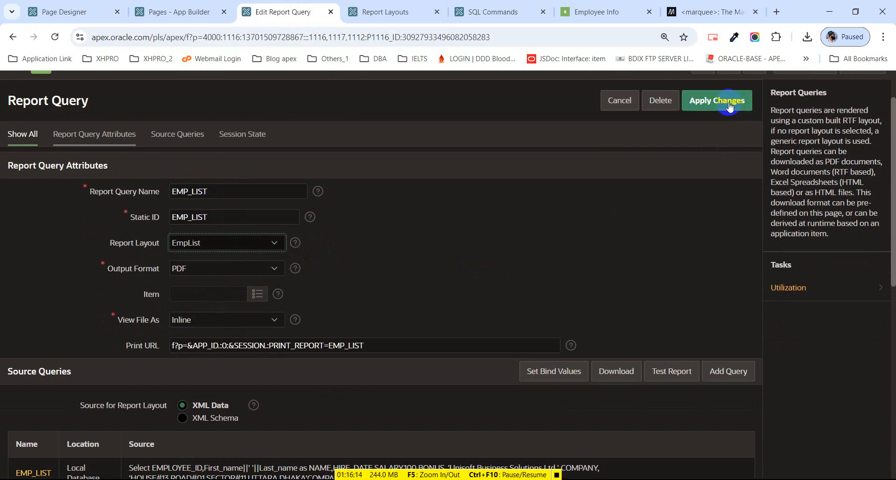
pyautogui.click(206, 271)
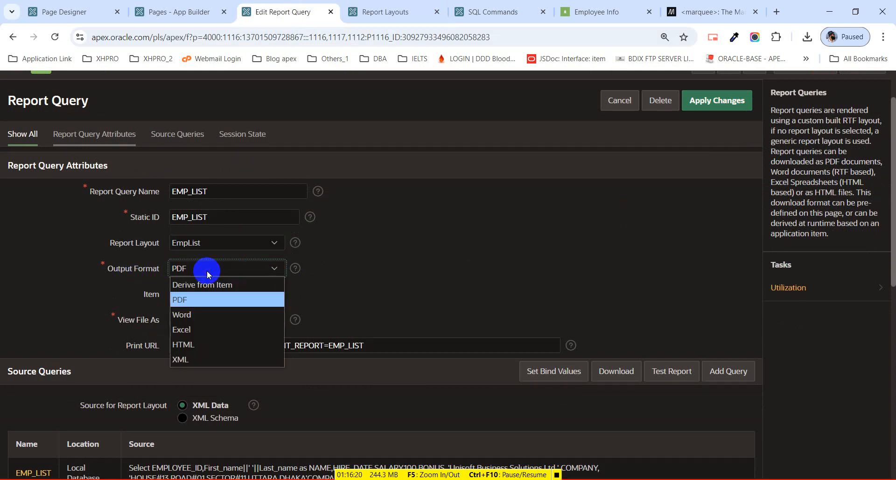
pyautogui.click(207, 270)
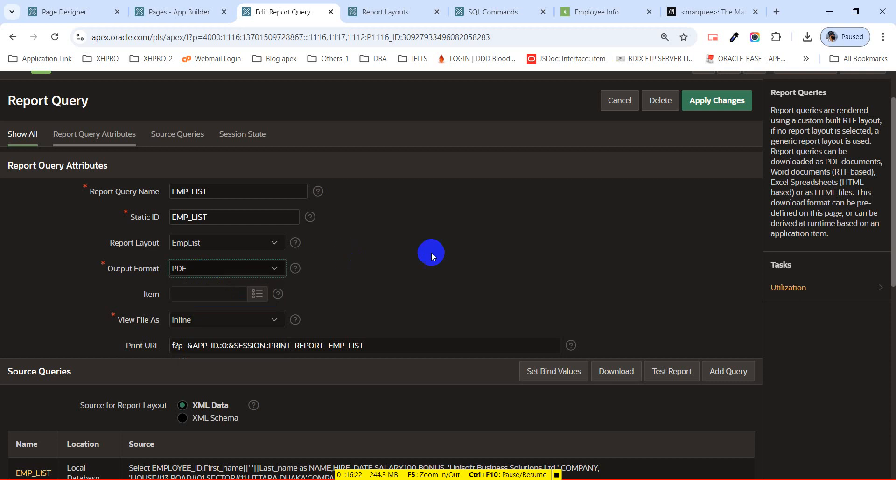
pyautogui.click(711, 112)
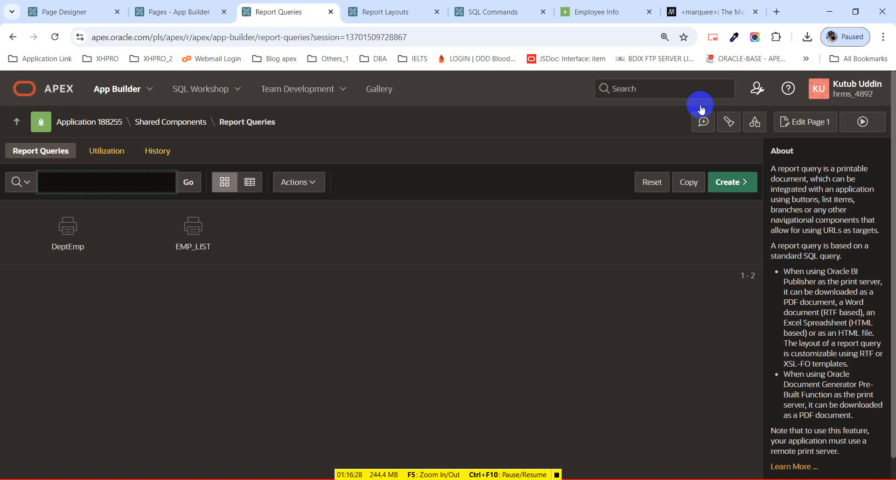
# Try printing from the running Employee Info page with no department filter, then return to Page Designer.
pyautogui.click(621, 9)
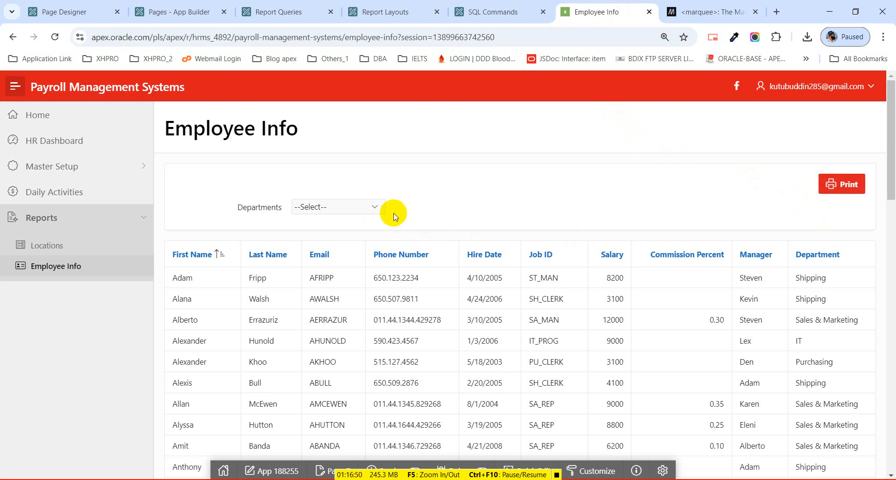
pyautogui.click(372, 209)
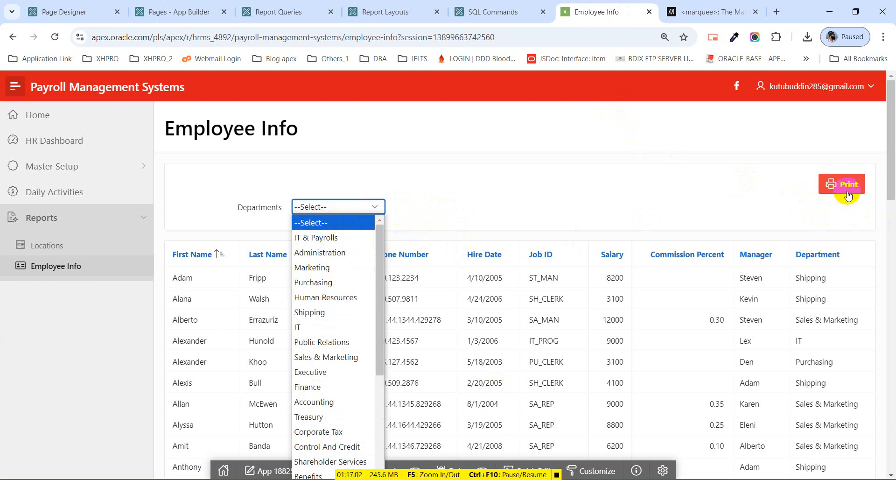
pyautogui.click(484, 185)
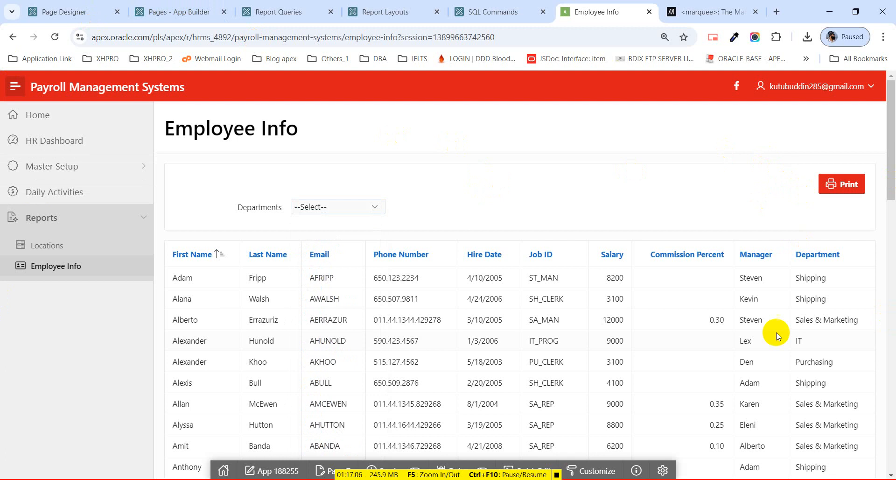
pyautogui.click(849, 191)
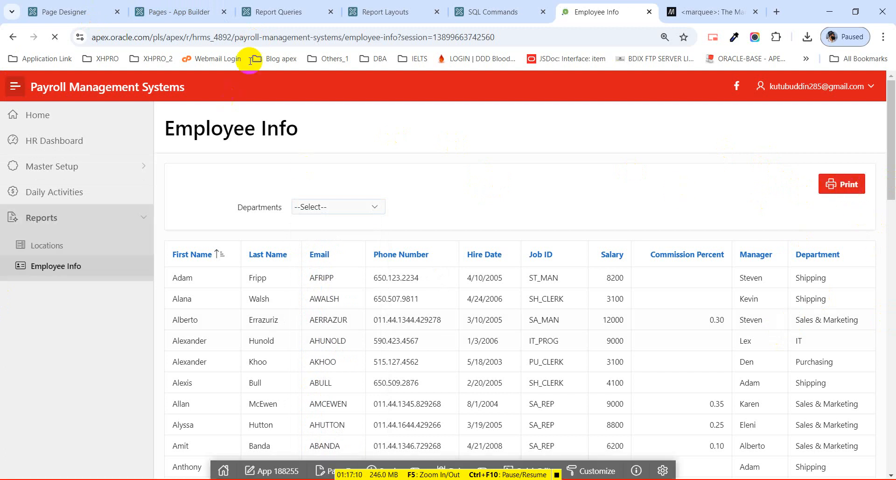
pyautogui.click(77, 17)
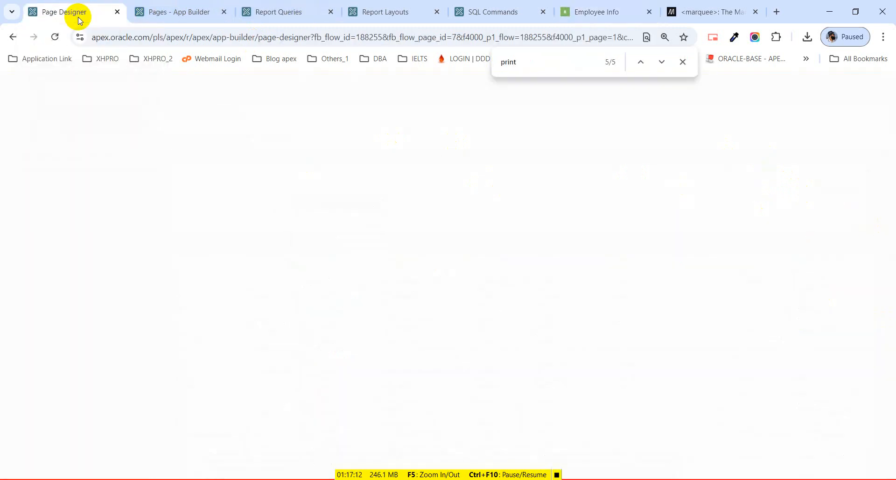
# Create a dynamic action on the Print button and rename it print.
pyautogui.click(86, 327)
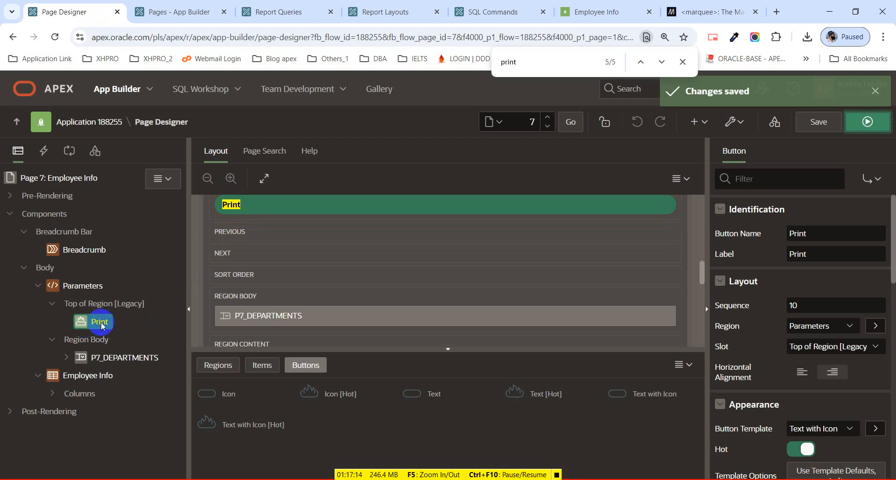
pyautogui.click(101, 322)
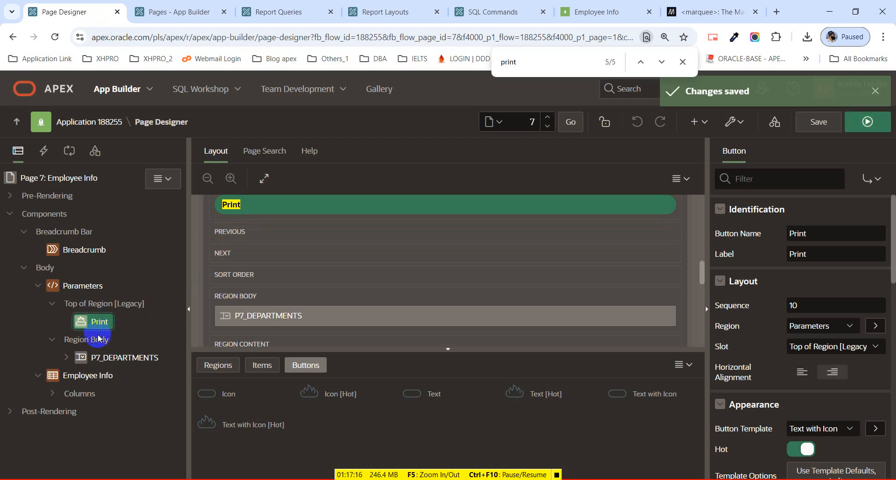
pyautogui.click(97, 356)
pyautogui.click(95, 322)
pyautogui.rightClick(102, 329)
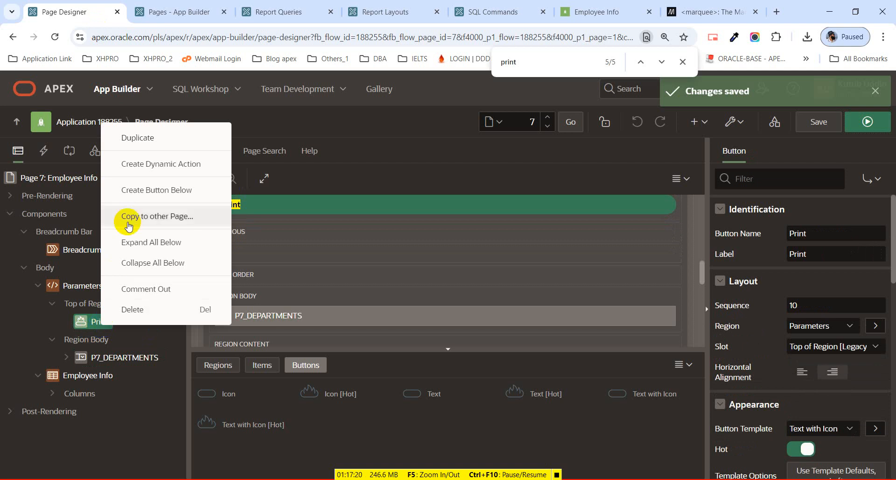
pyautogui.click(168, 174)
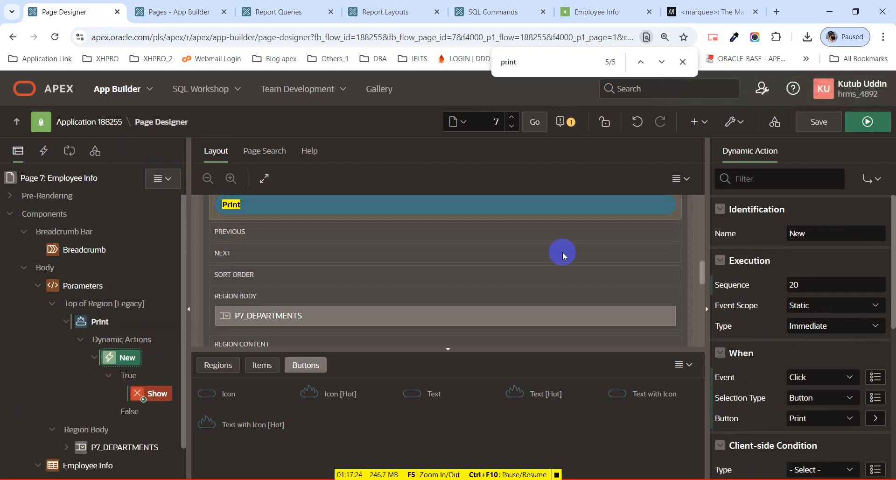
pyautogui.moveTo(821, 234); pyautogui.dragTo(785, 236)
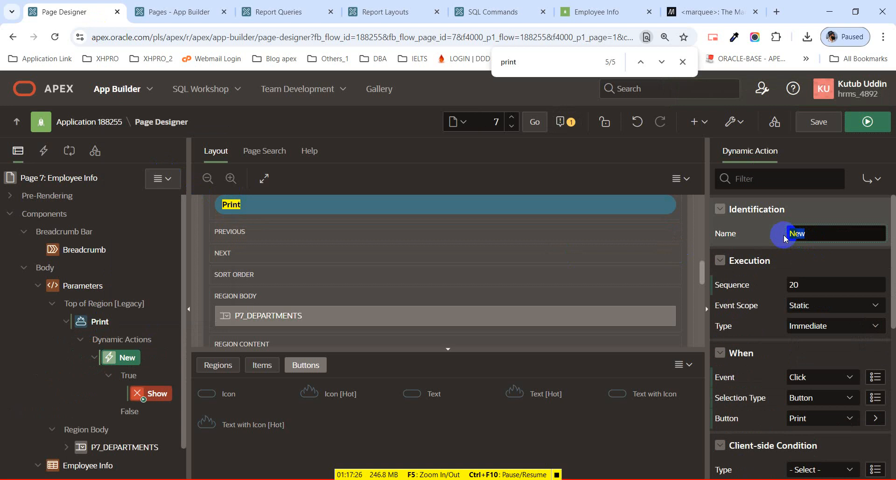
pyautogui.write('print')
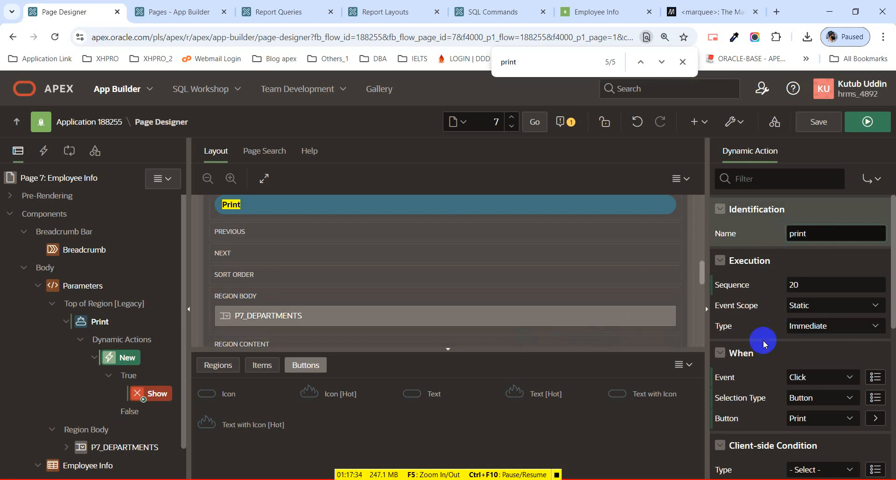
# Change the dynamic action's true action from Show to Execute JavaScript Code.
pyautogui.click(145, 400)
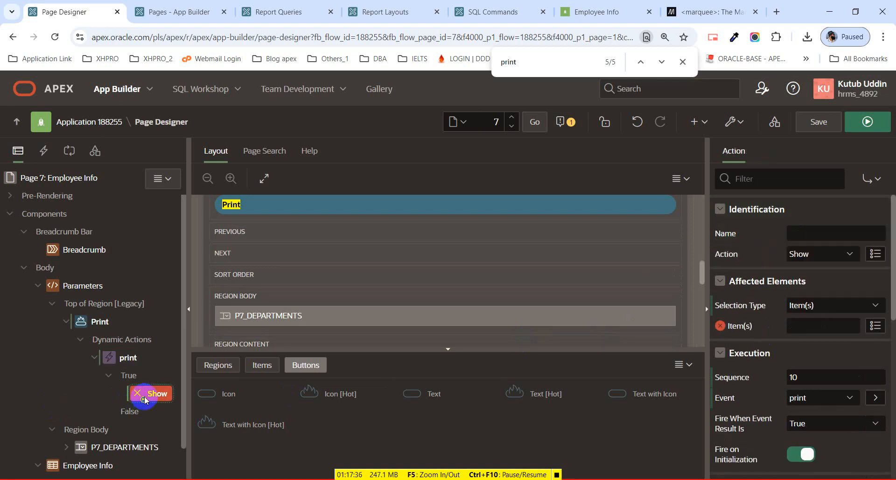
pyautogui.click(824, 254)
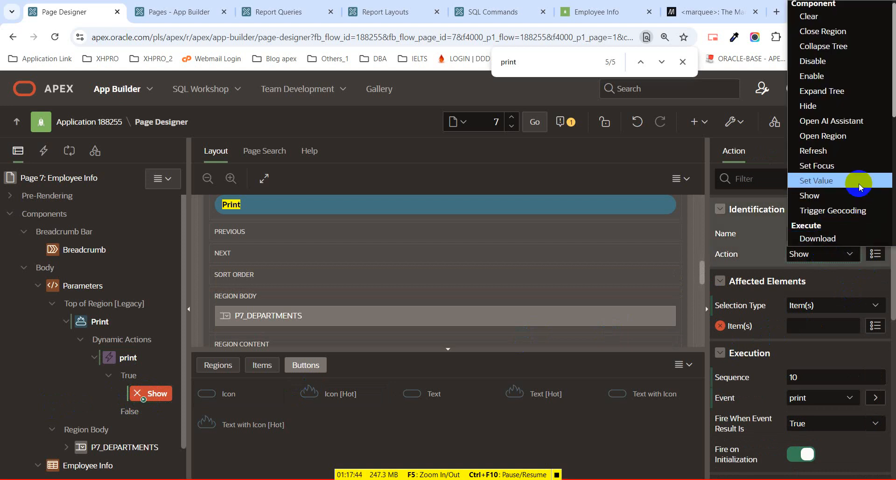
pyautogui.scroll(-3, 858, 189)
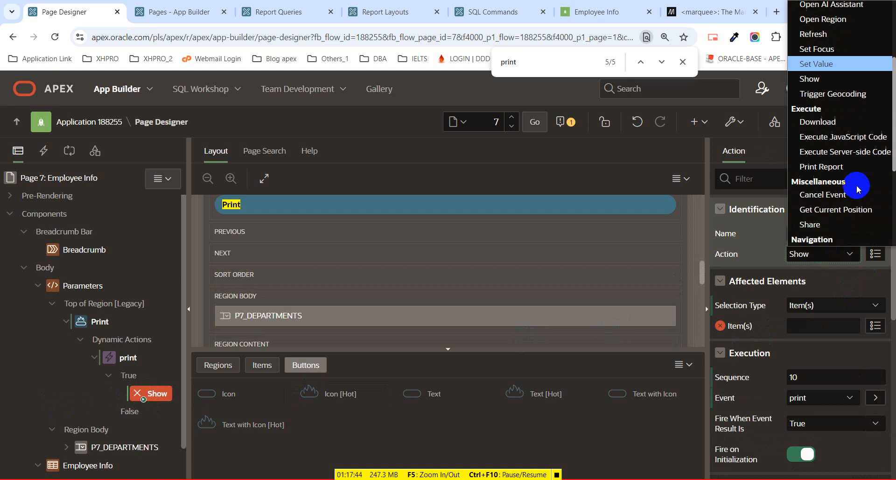
pyautogui.click(852, 137)
pyautogui.click(769, 333)
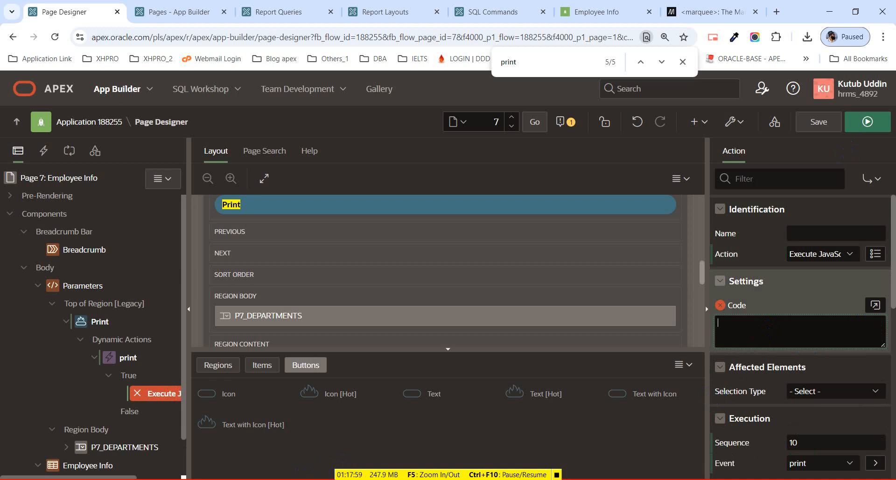
# Copy the JavaScript line from JAVASCRIPT_CODE.txt in the Apex_Class_04 folder.
pyautogui.moveTo(385, 479)
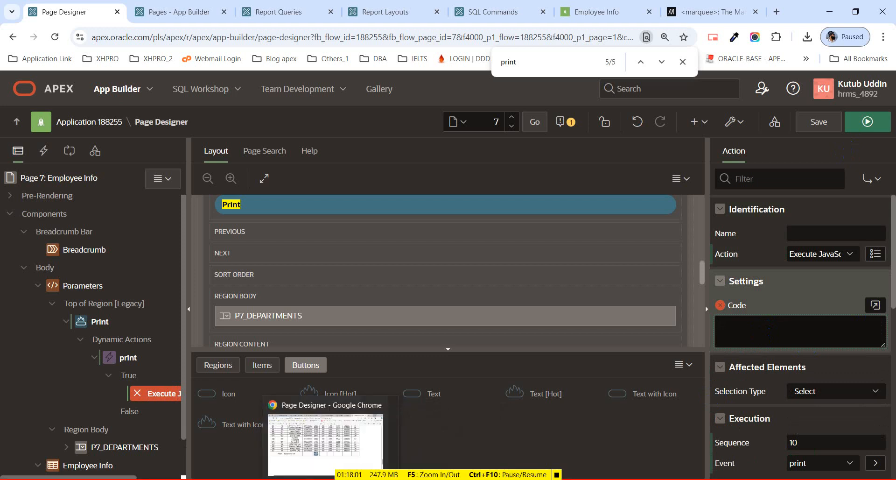
pyautogui.click(304, 479)
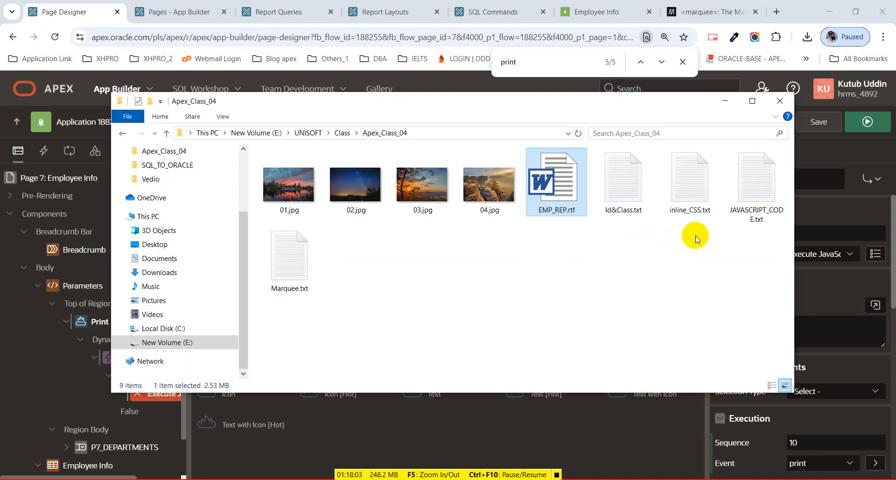
pyautogui.click(768, 199)
pyautogui.doubleClick(768, 199)
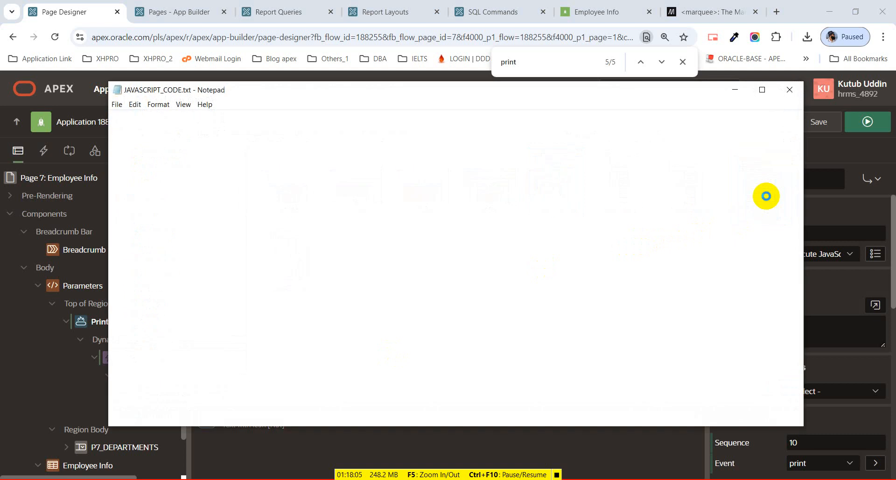
pyautogui.click(574, 124)
pyautogui.moveTo(574, 124); pyautogui.dragTo(103, 139)
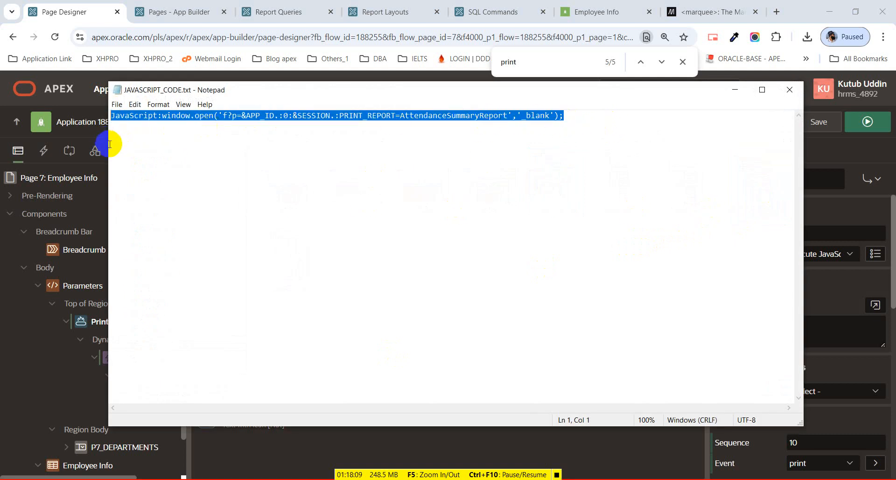
pyautogui.click(734, 92)
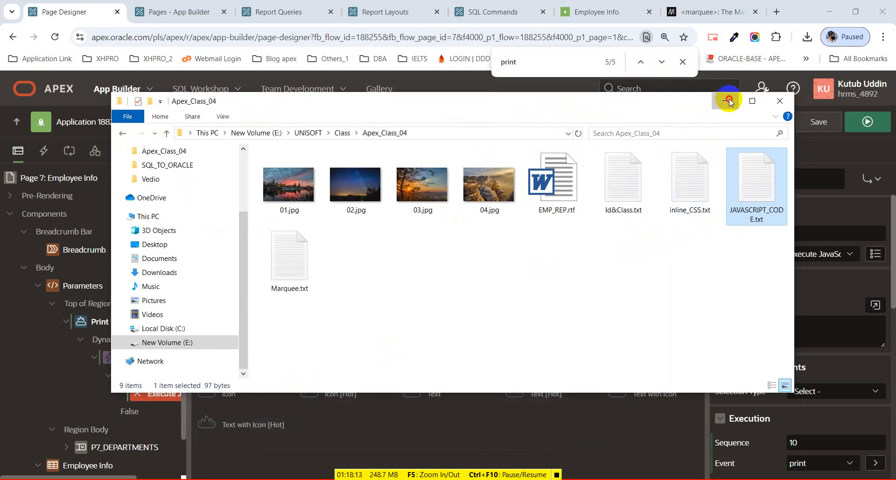
pyautogui.click(726, 99)
# Paste the window.open code into the action's Code editor, confirm it, and save the page.
pyautogui.click(829, 336)
pyautogui.click(875, 304)
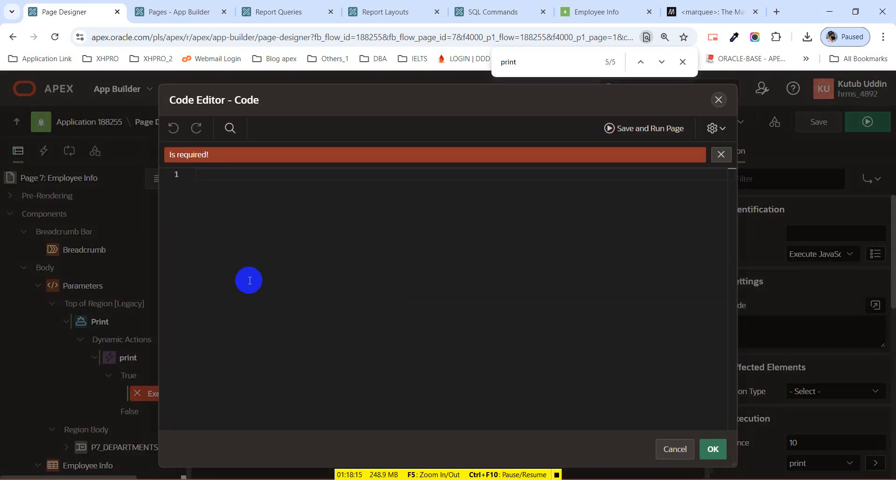
pyautogui.write("JavaScript:window.open('f?p=&APP_ID.:0:&SESSION.:PRINT_REPORT=AttendanceSummaryReport','_blank');")
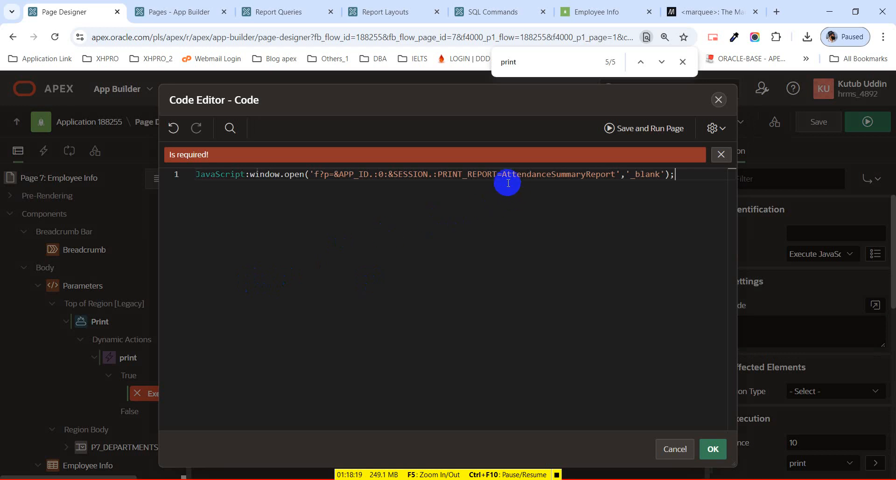
pyautogui.moveTo(502, 175); pyautogui.dragTo(614, 175)
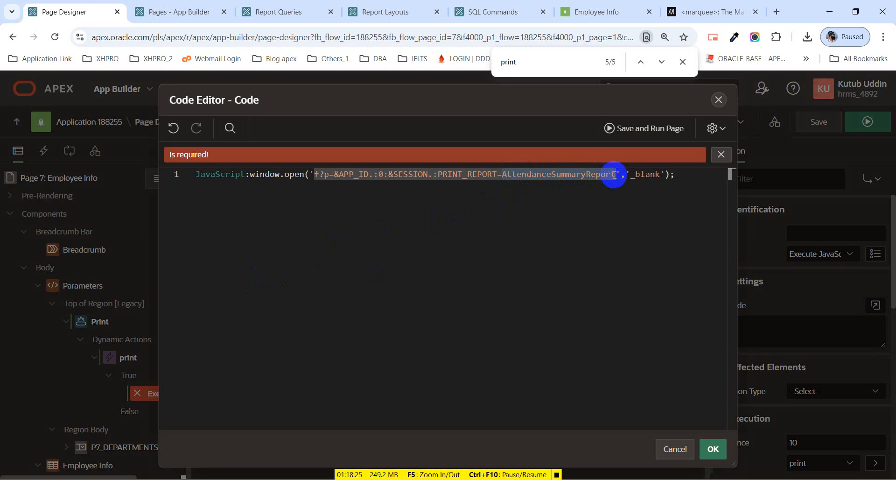
pyautogui.click(714, 450)
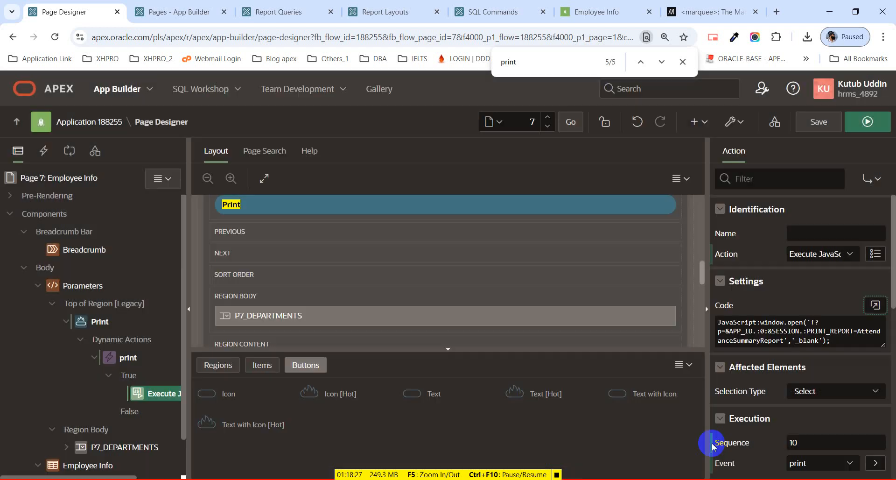
pyautogui.click(803, 125)
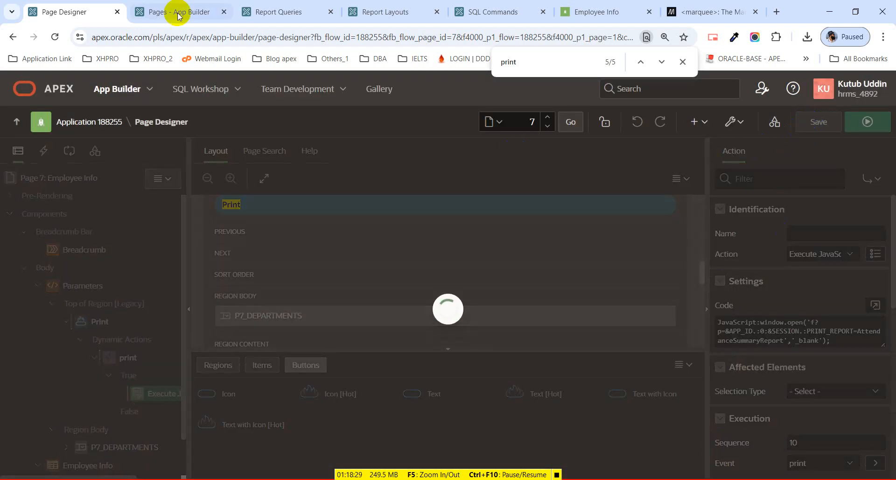
# Go to the Report Queries list and open the EMP_LIST query.
pyautogui.click(279, 9)
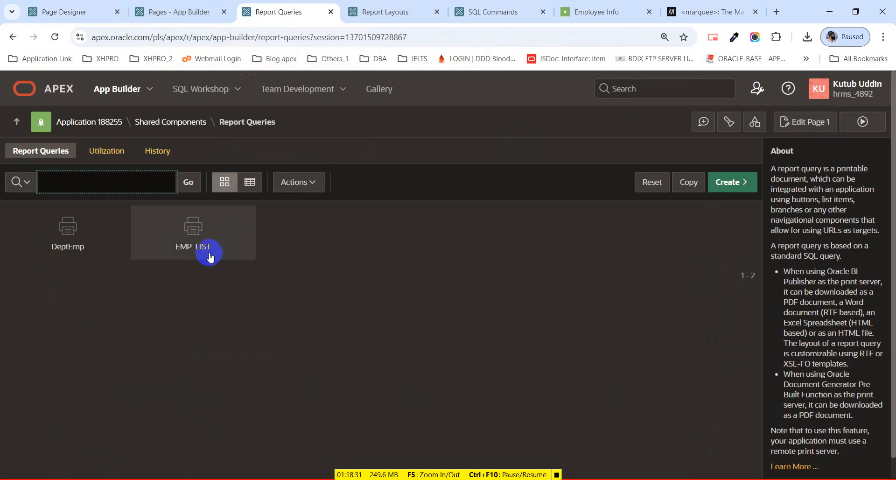
pyautogui.click(193, 249)
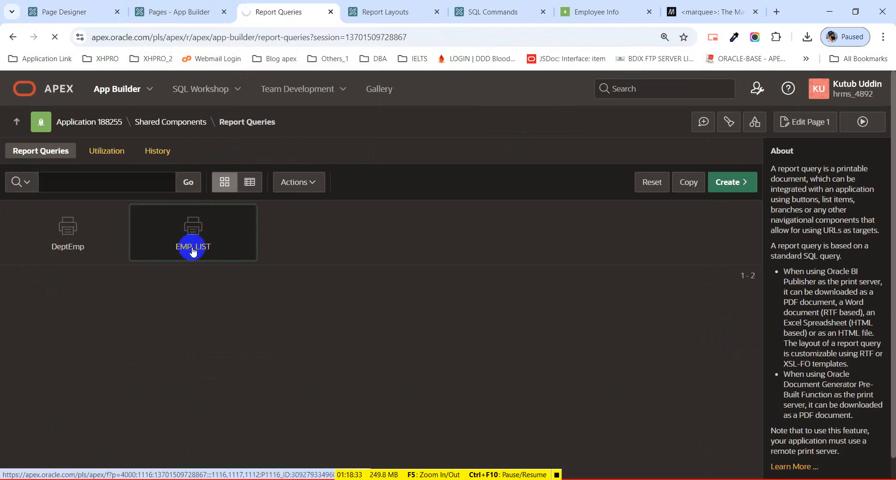
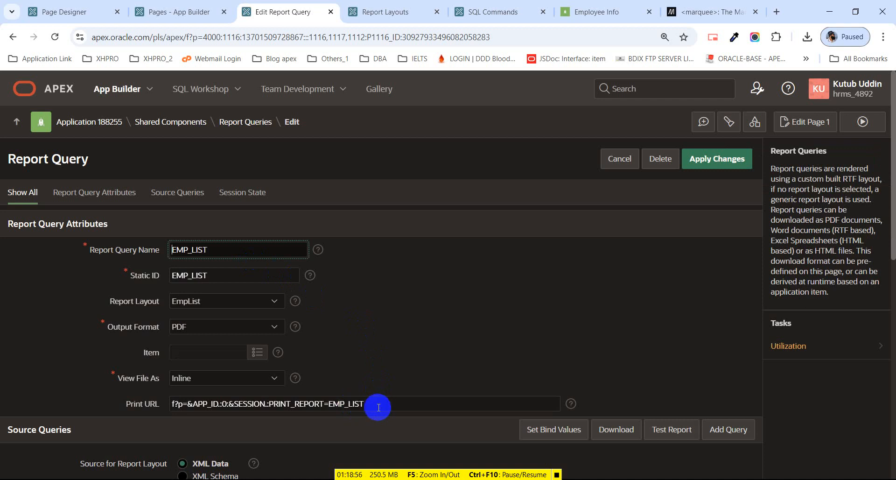
# Copy the EMP_LIST print URL from the report query.
pyautogui.moveTo(379, 407); pyautogui.dragTo(168, 402)
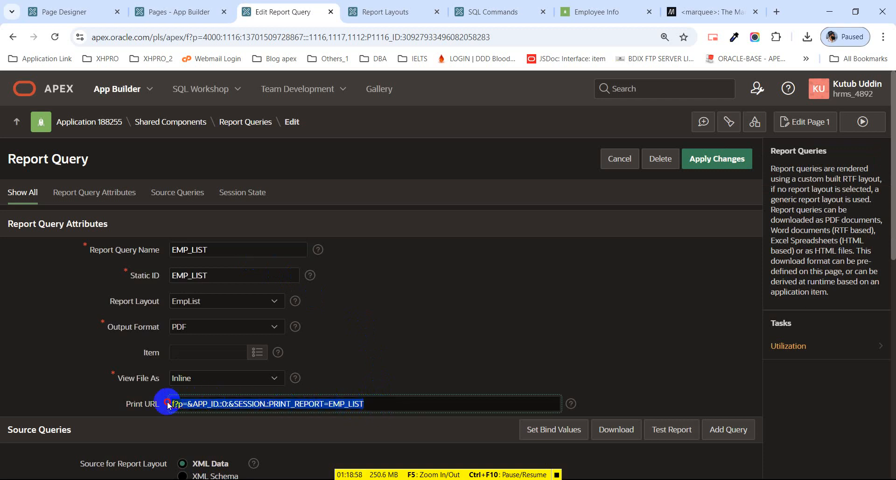
pyautogui.doubleClick(331, 404)
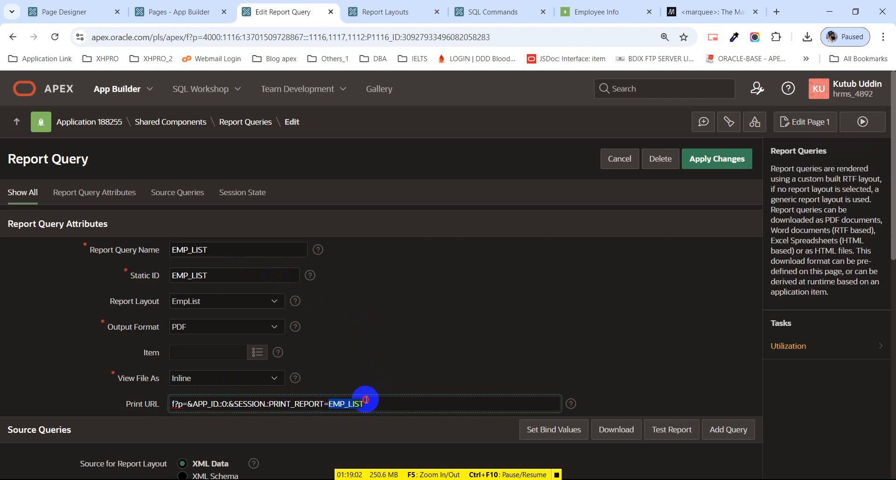
pyautogui.hotkey('ctrl', 'a')
pyautogui.hotkey('ctrl', 'c')
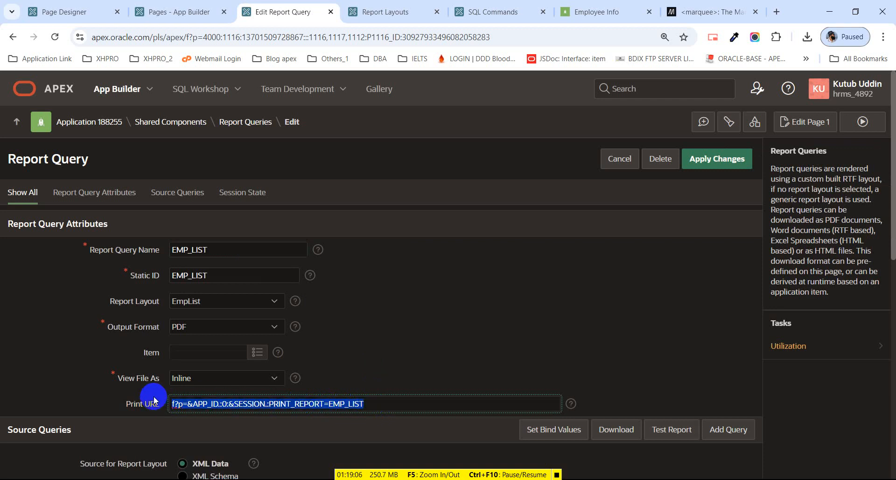
# Replace the AttendanceSummaryReport URL in the Print action's code with the EMP_LIST URL, and save.
pyautogui.click(63, 10)
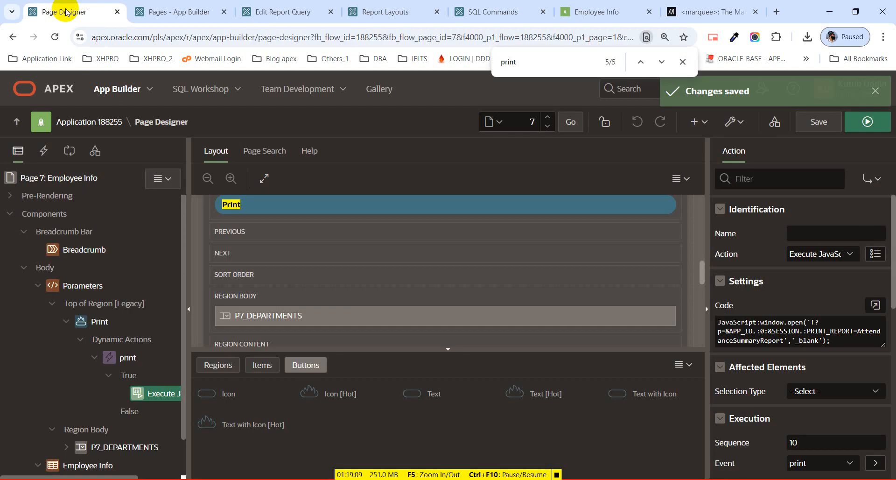
pyautogui.click(875, 309)
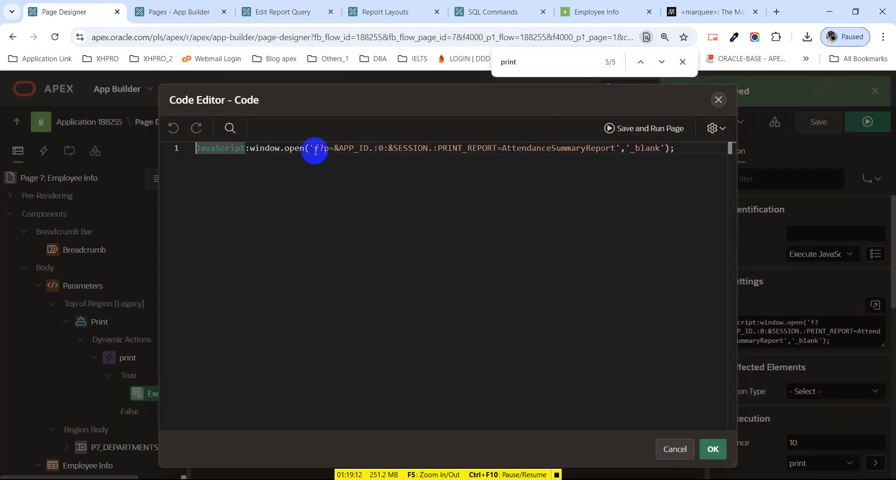
pyautogui.moveTo(315, 149); pyautogui.dragTo(614, 149)
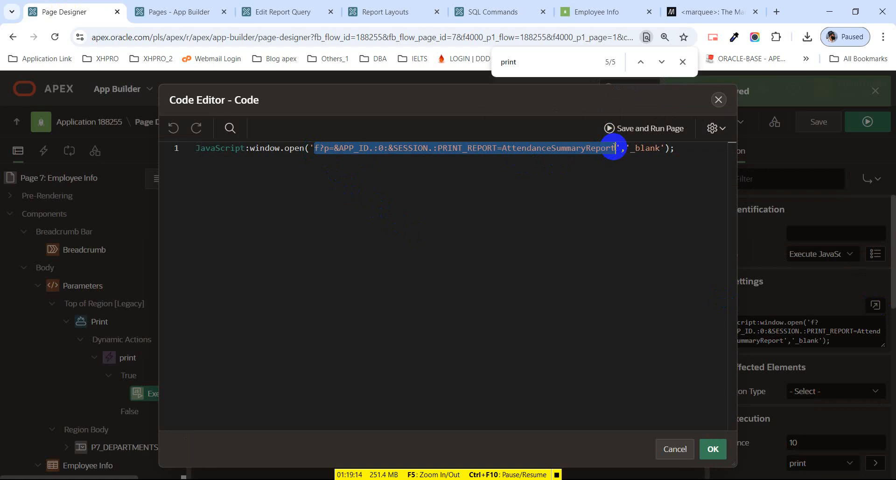
pyautogui.click(541, 152)
pyautogui.moveTo(503, 149); pyautogui.dragTo(616, 149)
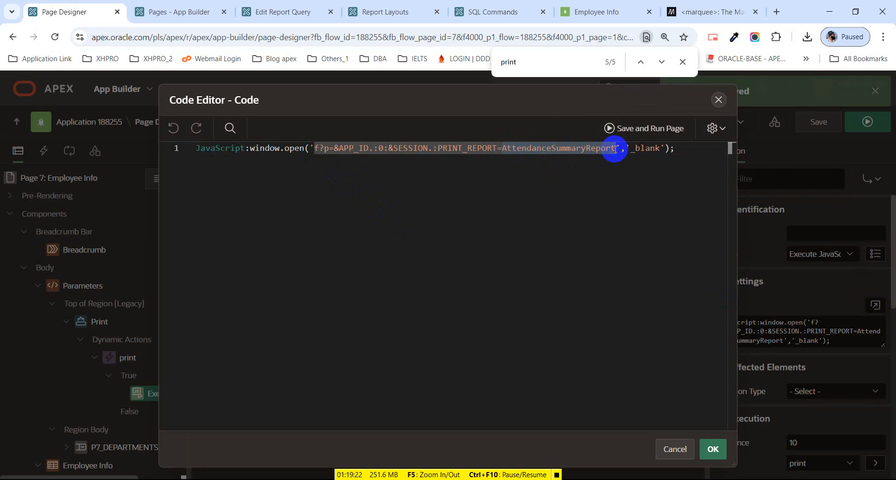
pyautogui.click(497, 205)
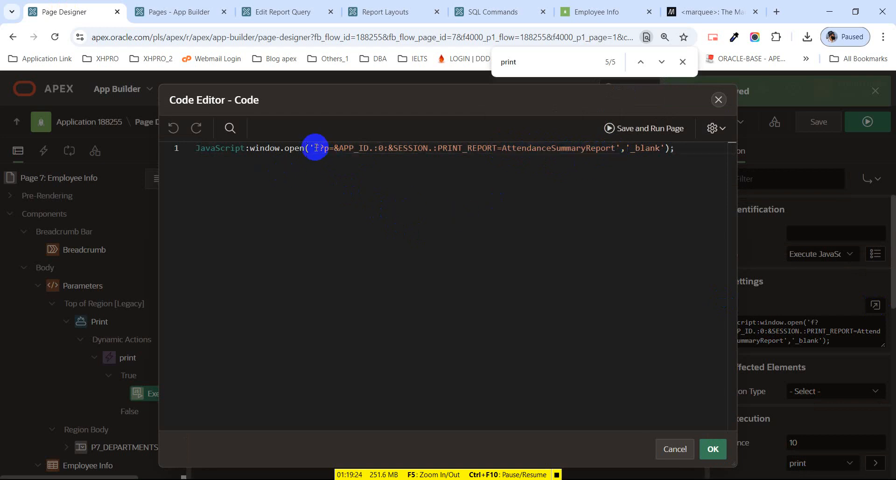
pyautogui.moveTo(315, 147); pyautogui.dragTo(612, 151)
pyautogui.hotkey('ctrl', 'v')
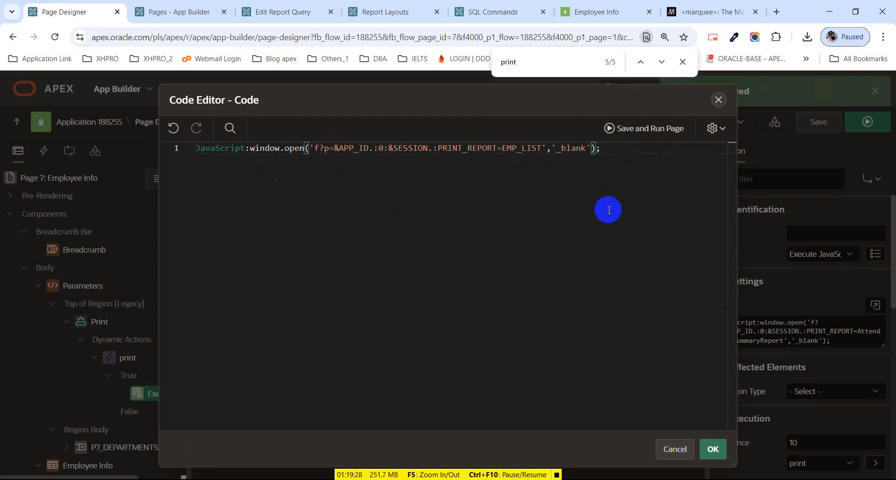
pyautogui.doubleClick(577, 147)
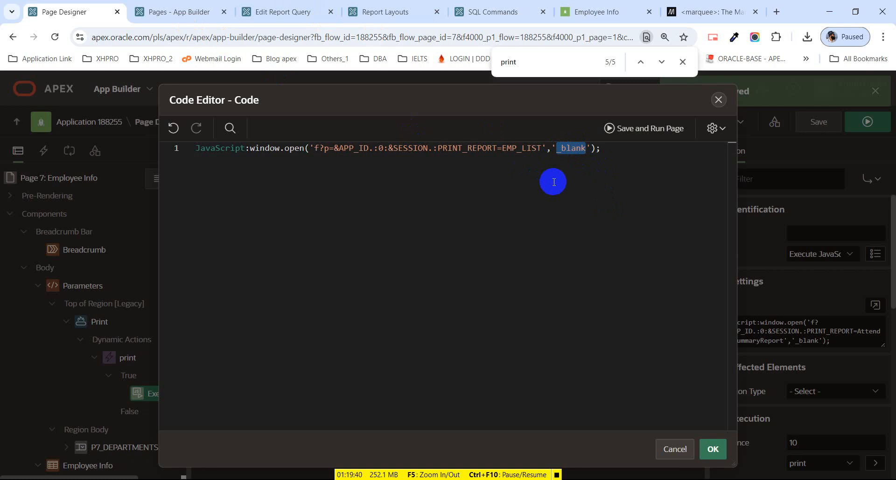
pyautogui.click(714, 449)
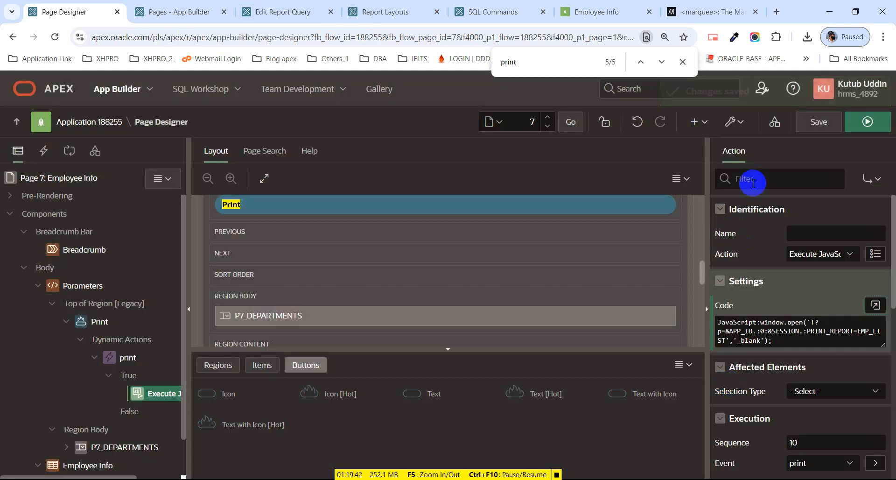
pyautogui.click(798, 120)
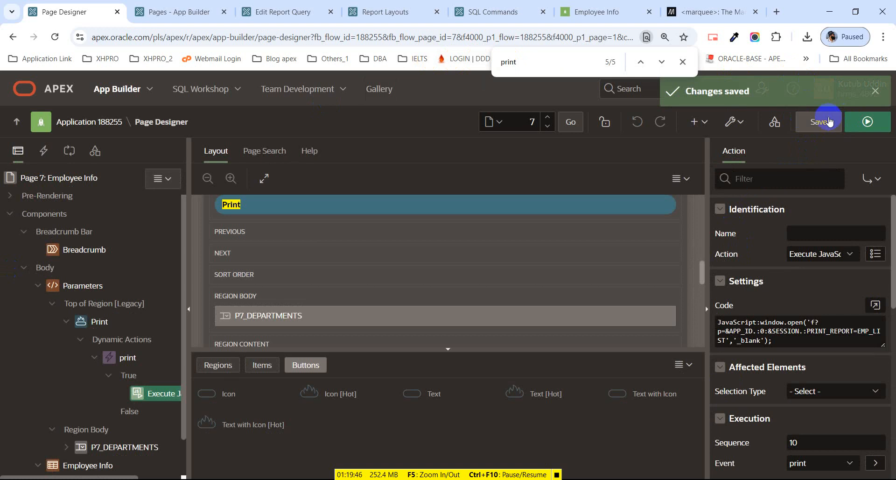
# Run the Employee Info page and press Print to open the EMP_LIST report.
pyautogui.click(863, 133)
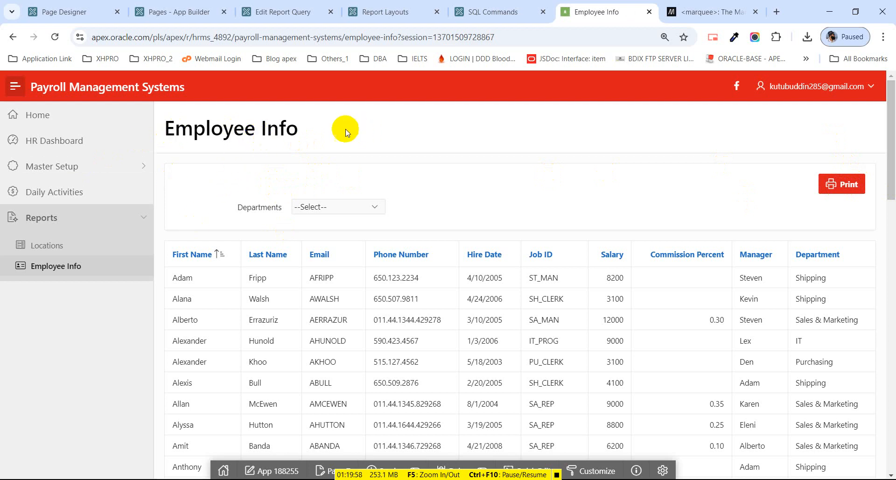
pyautogui.click(852, 185)
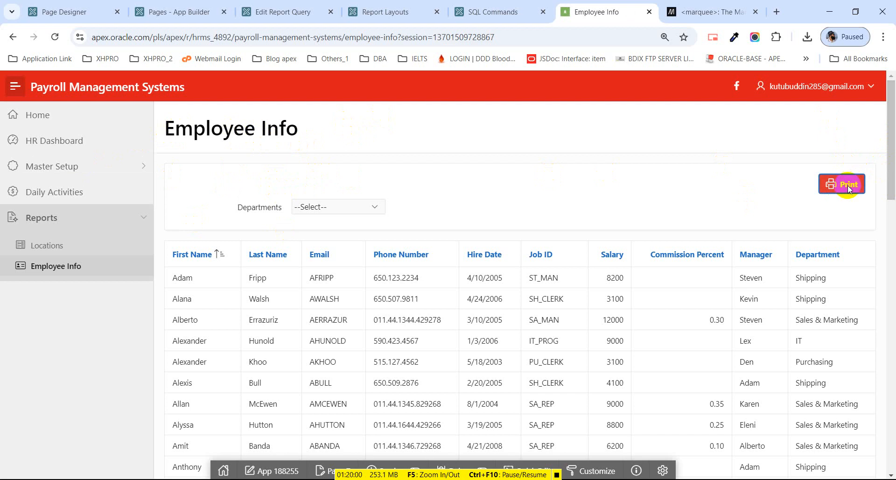